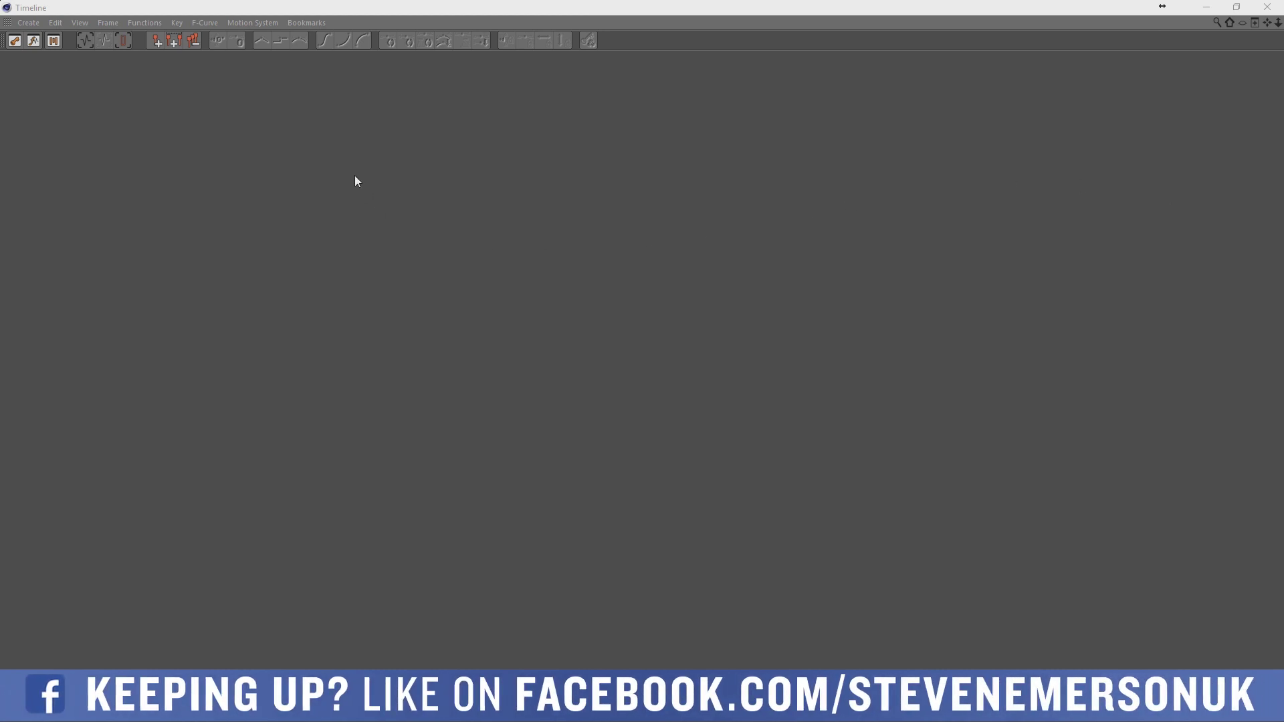
Close the full-screen Timeline and dismiss the Cube primitives list without adding an object.
{"action": "left_click", "coordinate": [1252, 8]}
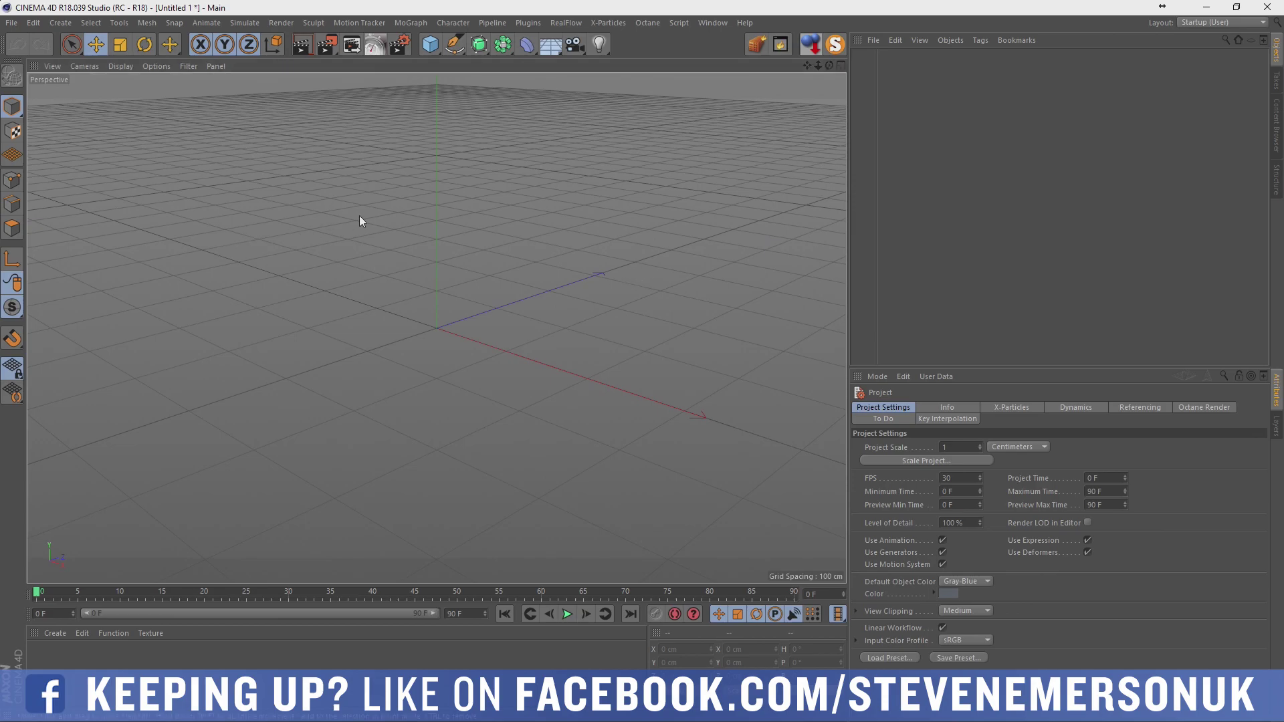
{"action": "left_click", "coordinate": [441, 51]}
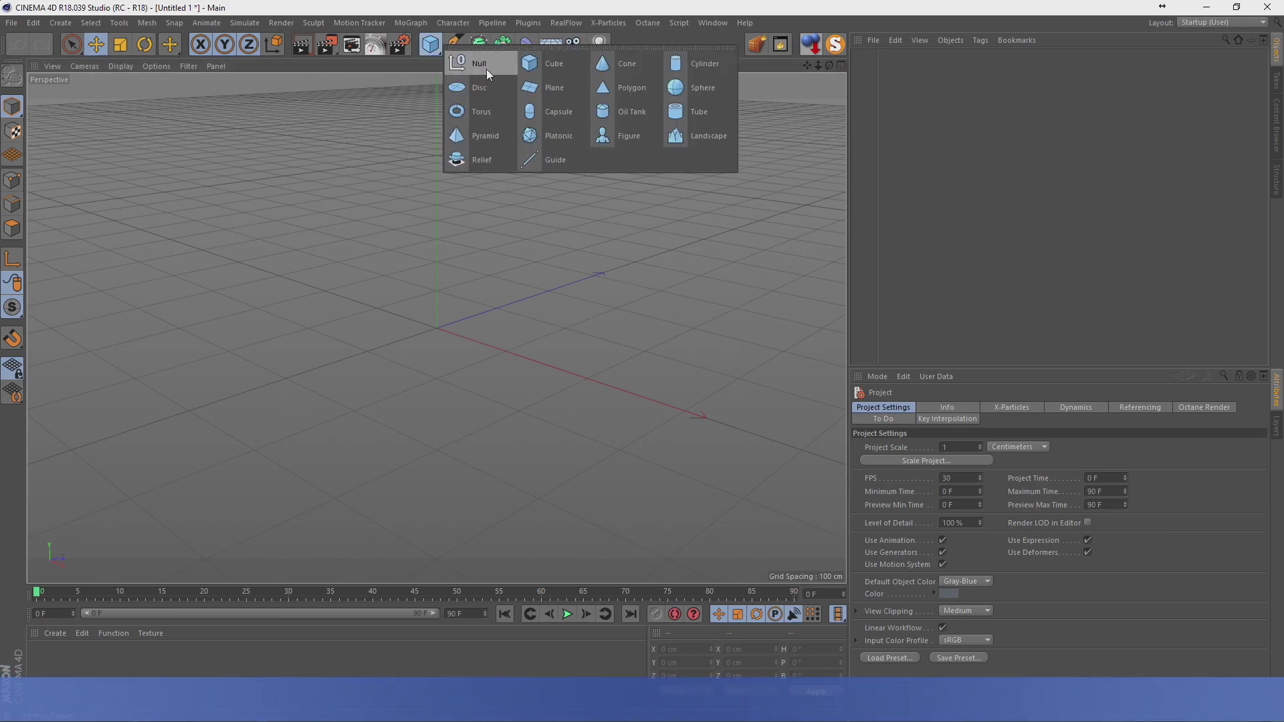
{"action": "left_click", "coordinate": [312, 306]}
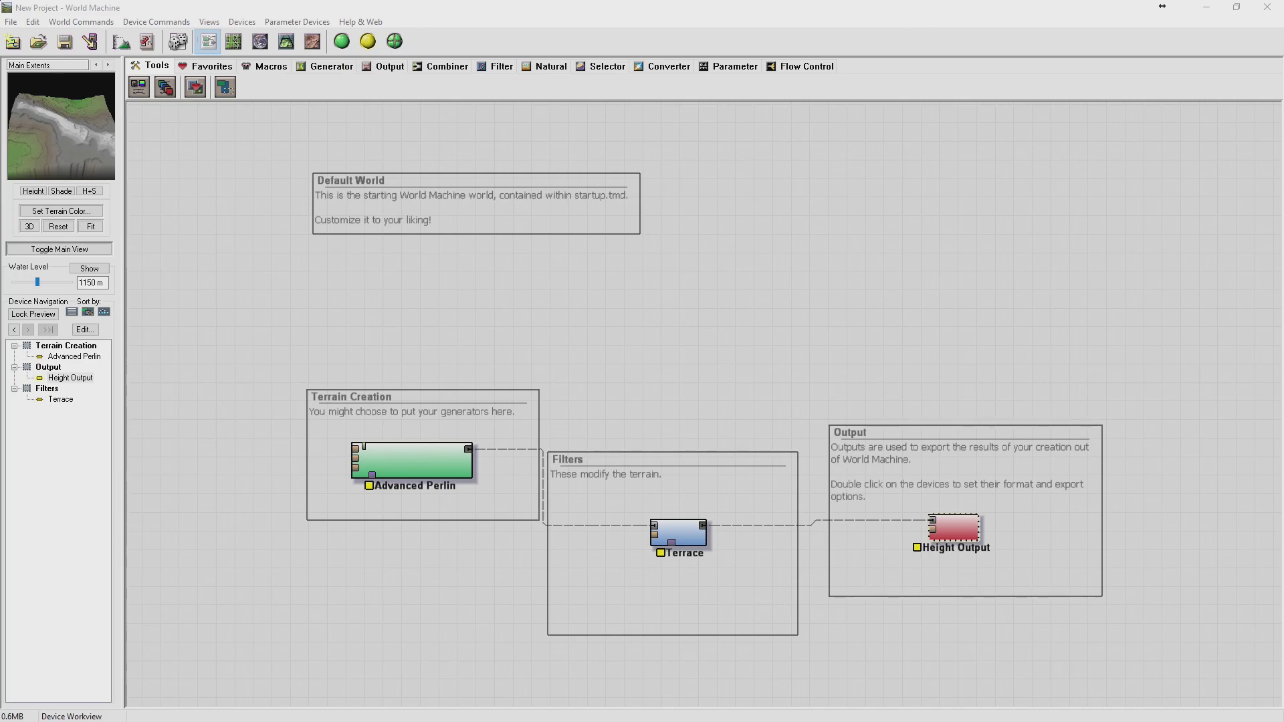
Load Sweet Canyon Mesas.tmd from the Terrain Examples example worlds.
{"action": "left_click", "coordinate": [11, 21]}
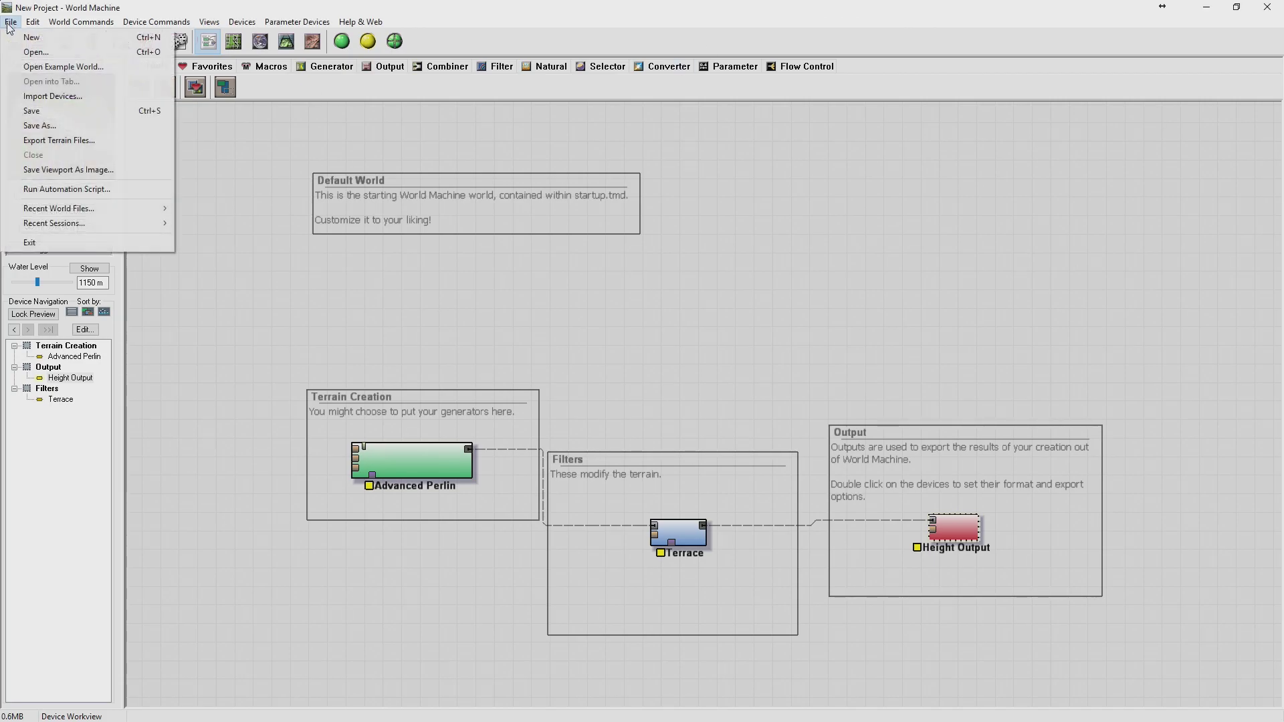
{"action": "left_click", "coordinate": [62, 69]}
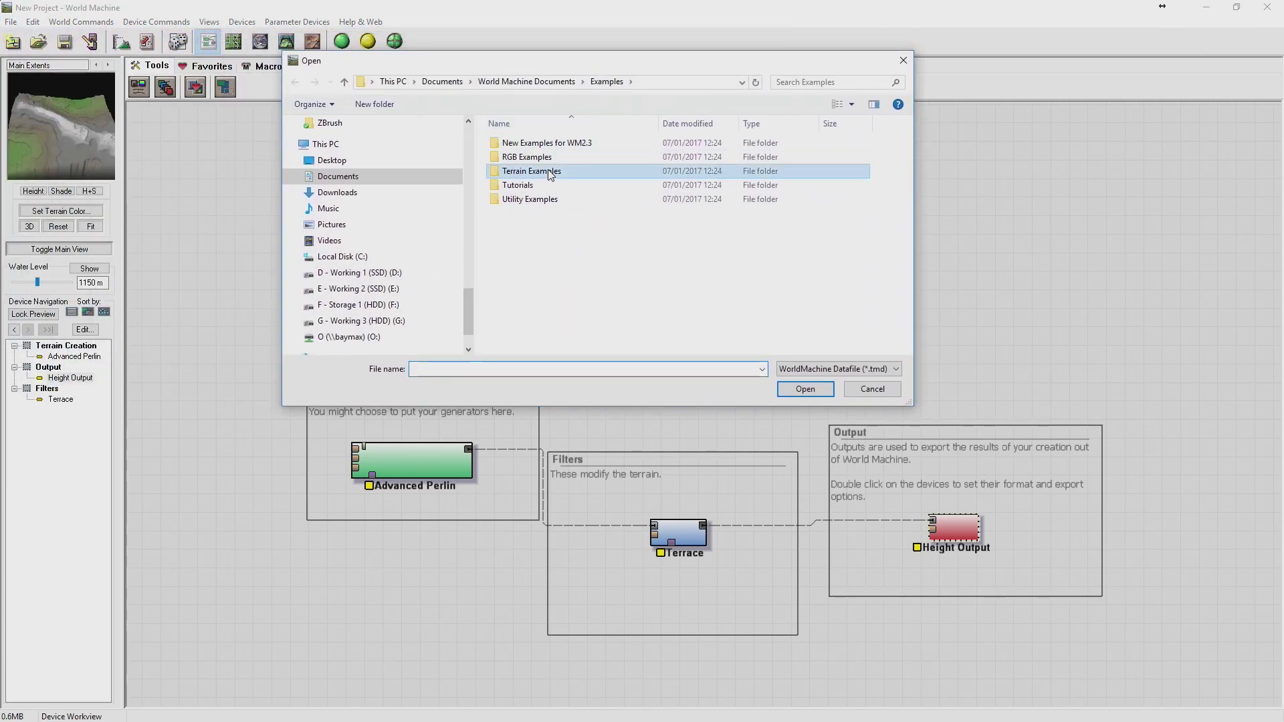
{"action": "double_click", "coordinate": [535, 172]}
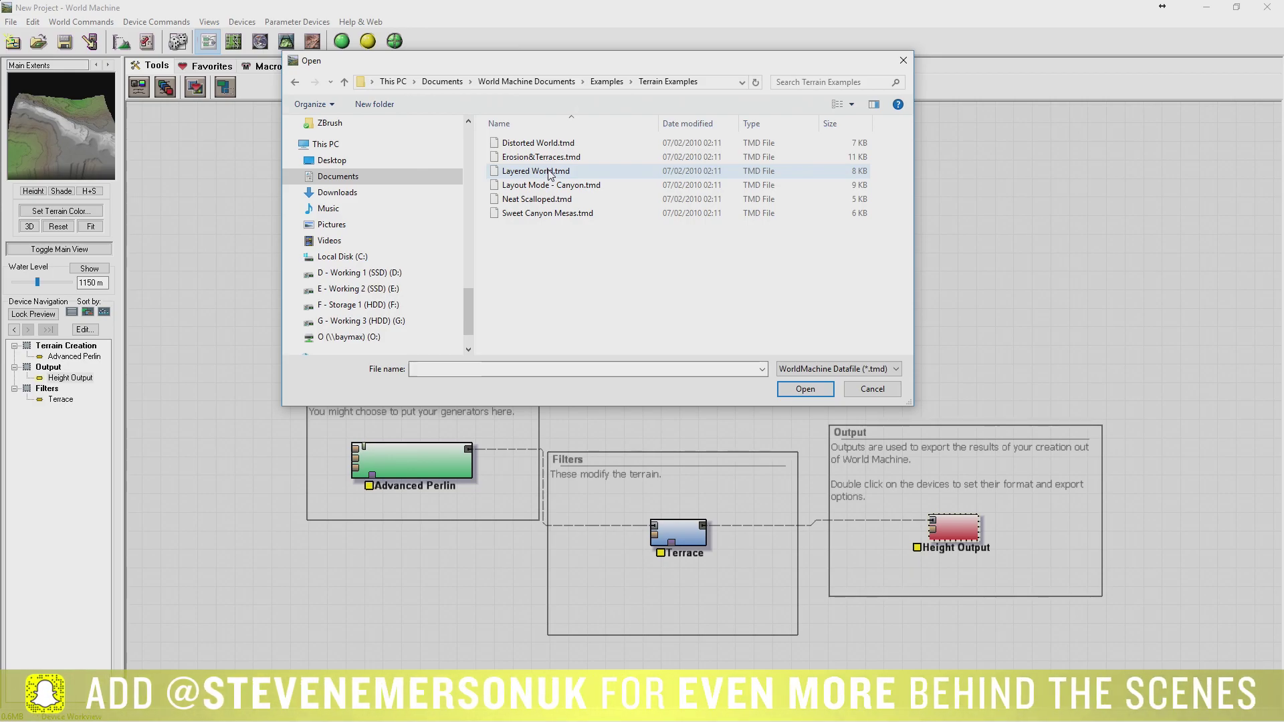
{"action": "double_click", "coordinate": [560, 218]}
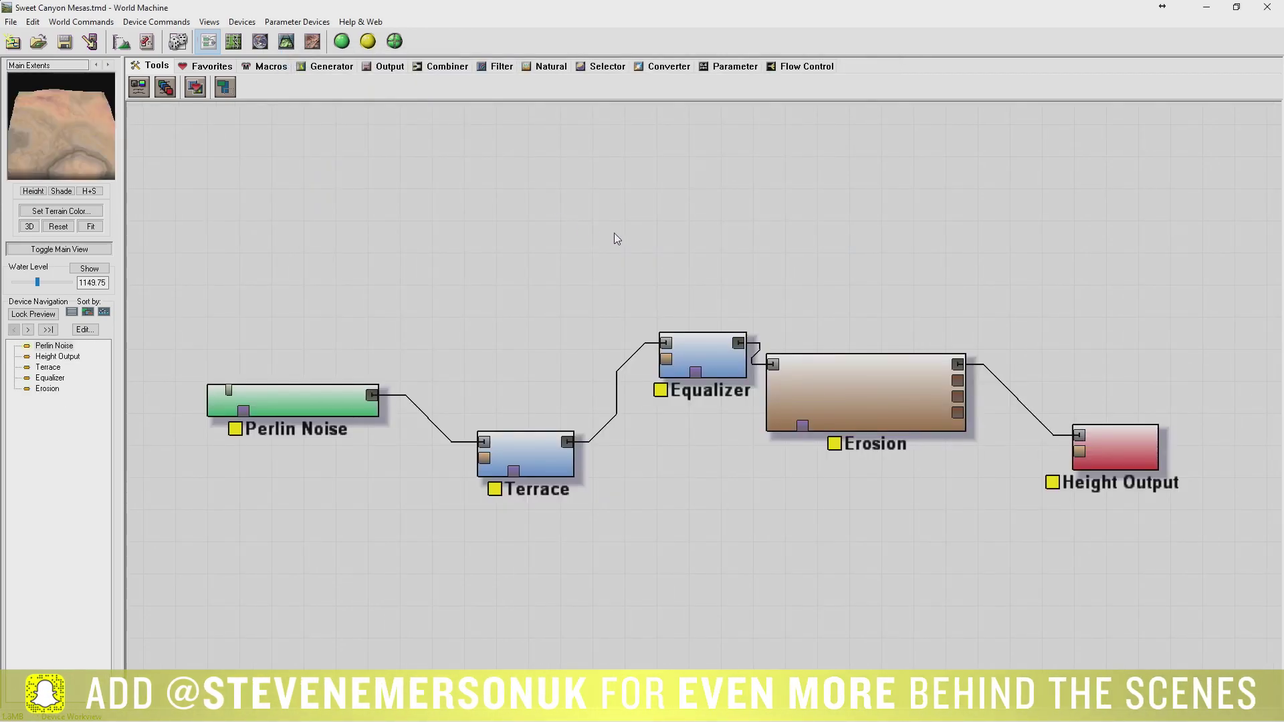
Fly over the terrain in 3D View, then return to the top-down Layout View.
{"action": "left_click", "coordinate": [256, 48]}
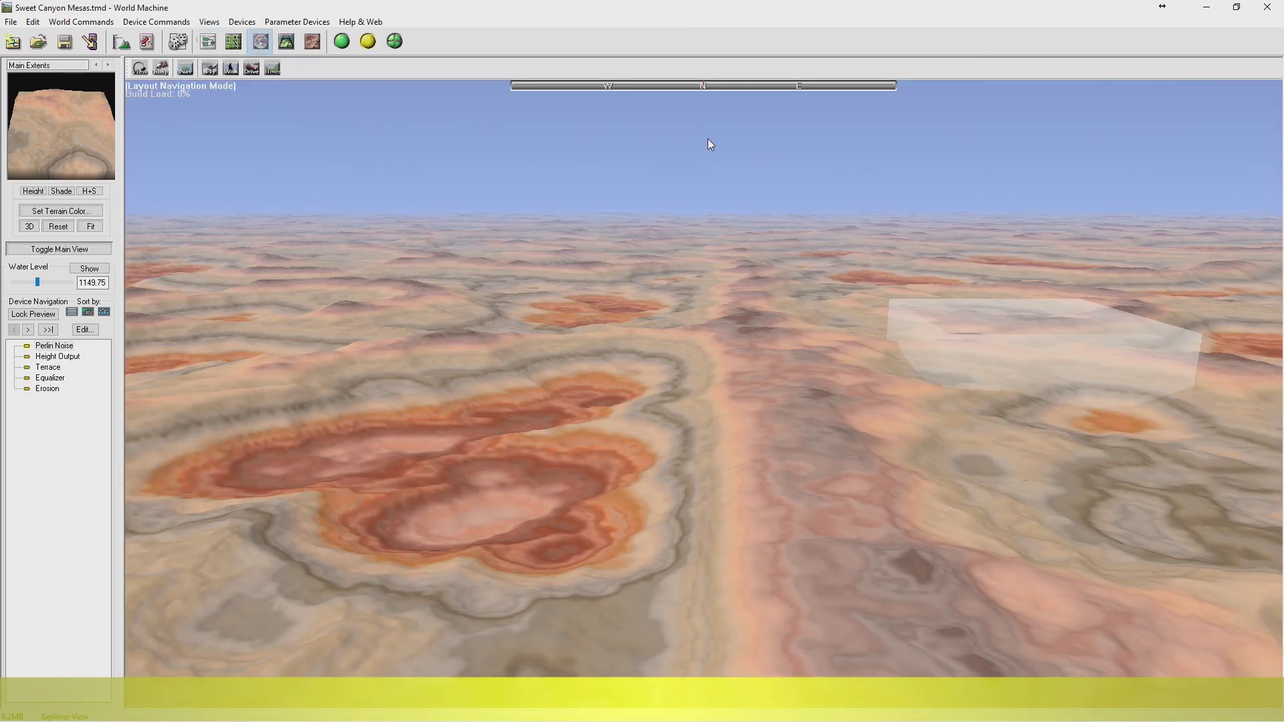
{"action": "left_click_drag", "start_coordinate": [985, 363], "coordinate": [691, 524]}
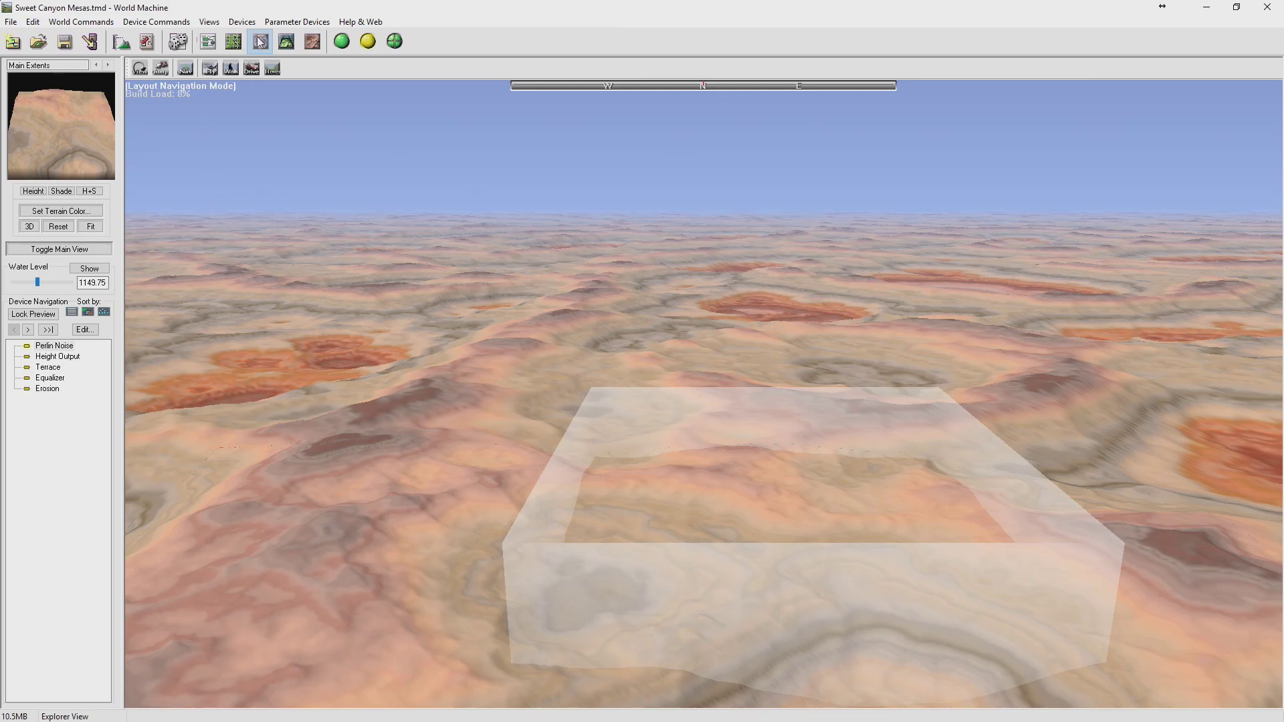
{"action": "left_click", "coordinate": [233, 42]}
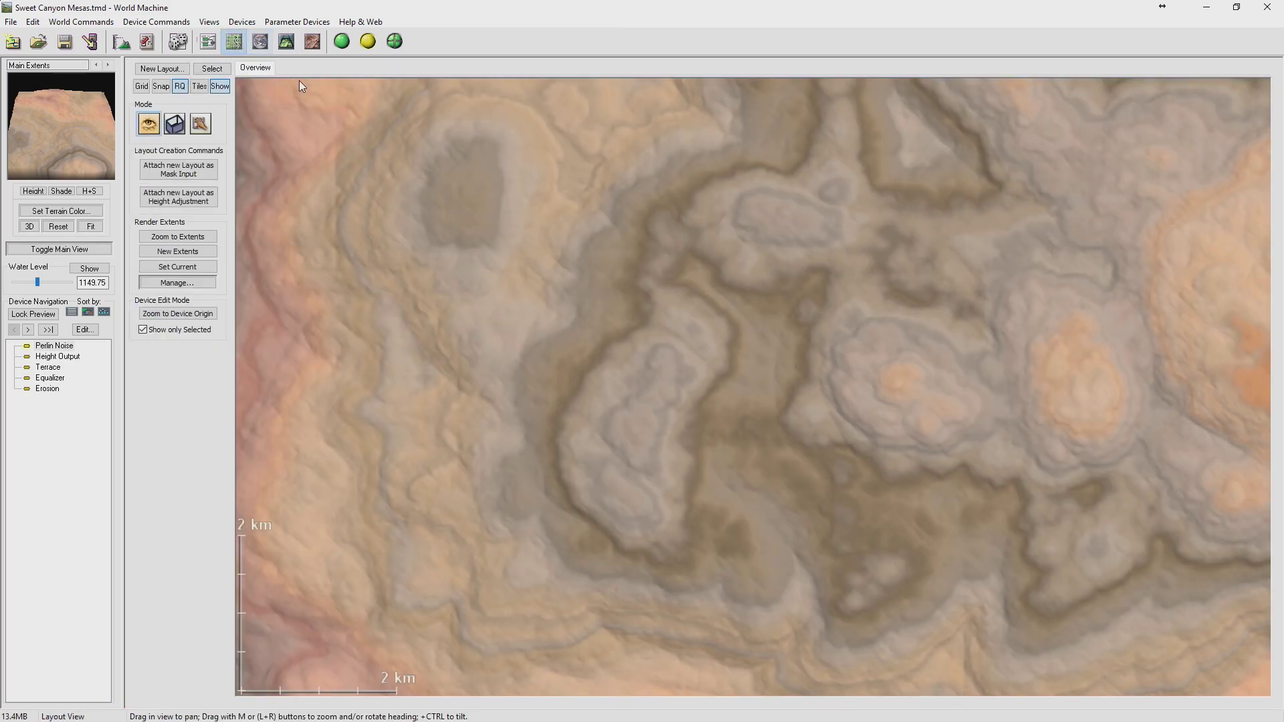
{"action": "scroll", "coordinate": [708, 376], "scroll_direction": "down", "scroll_amount": 2}
{"action": "scroll", "coordinate": [727, 371], "scroll_direction": "down", "scroll_amount": 3}
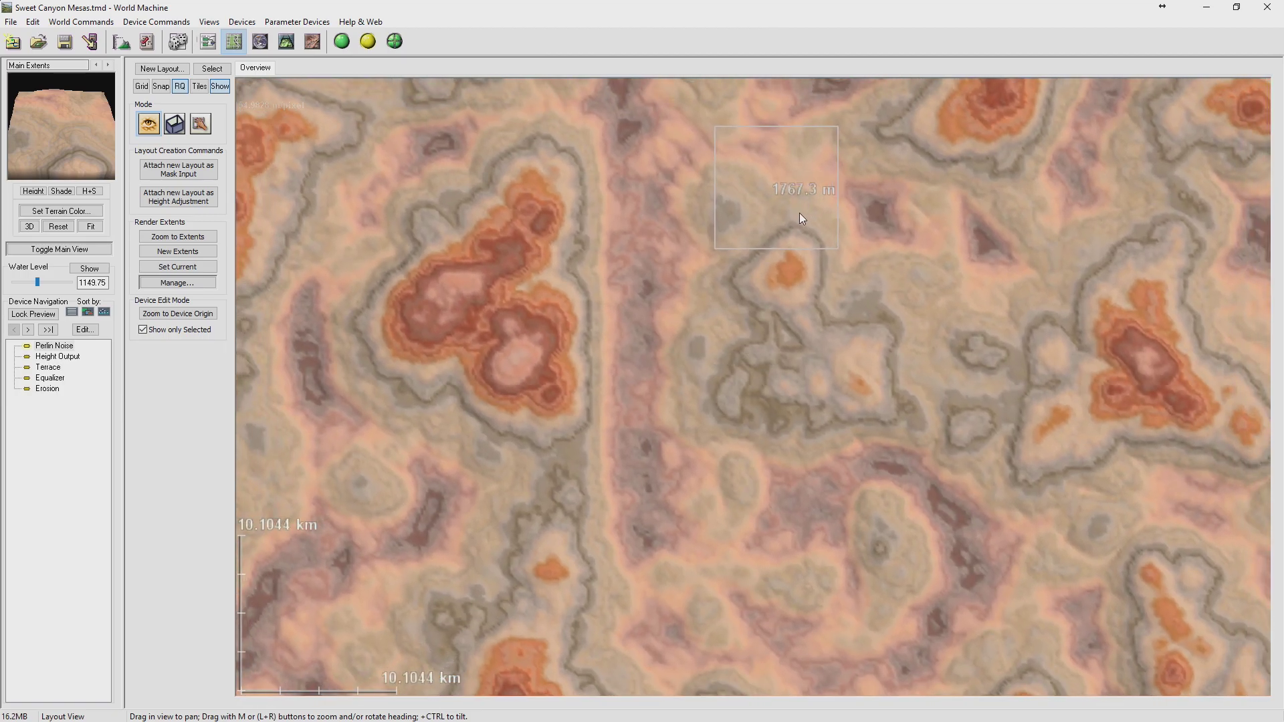
{"action": "scroll", "coordinate": [777, 186], "scroll_direction": "up", "scroll_amount": 1}
Drag the Main Extents box onto the large left mesa and preview it in 3D View.
{"action": "left_click", "coordinate": [174, 124]}
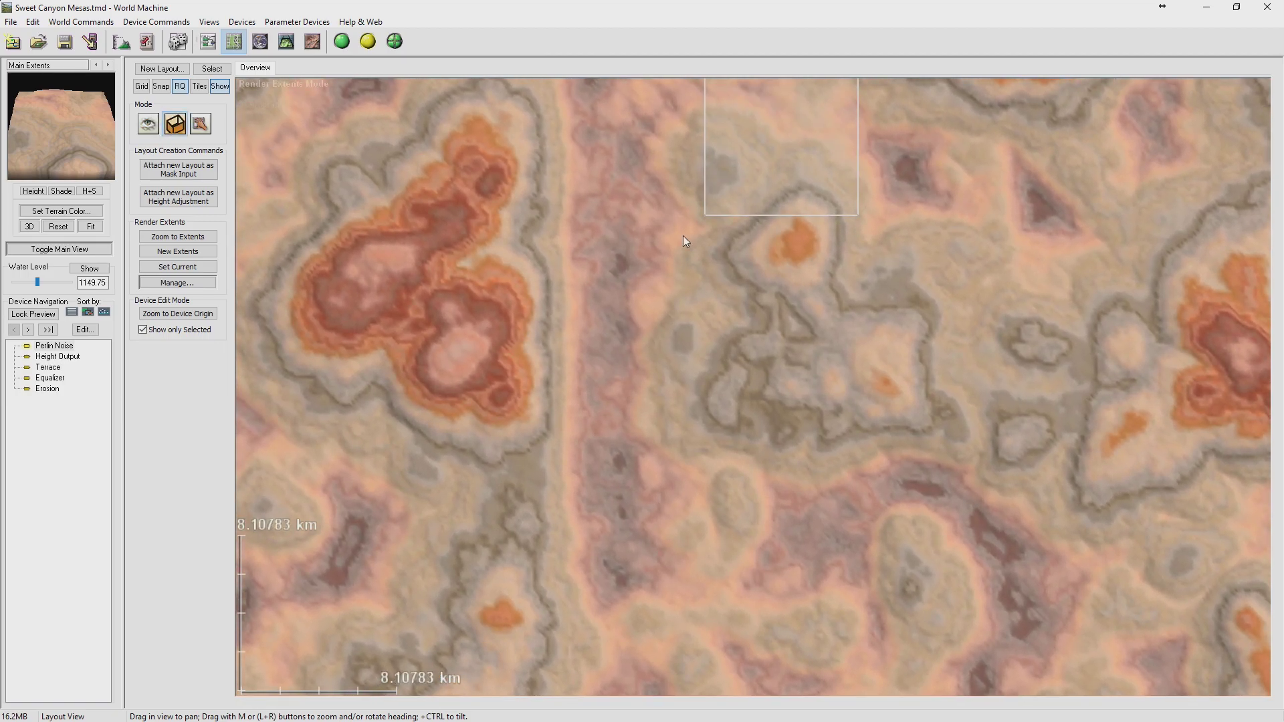
{"action": "left_click_drag", "start_coordinate": [684, 241], "coordinate": [336, 321]}
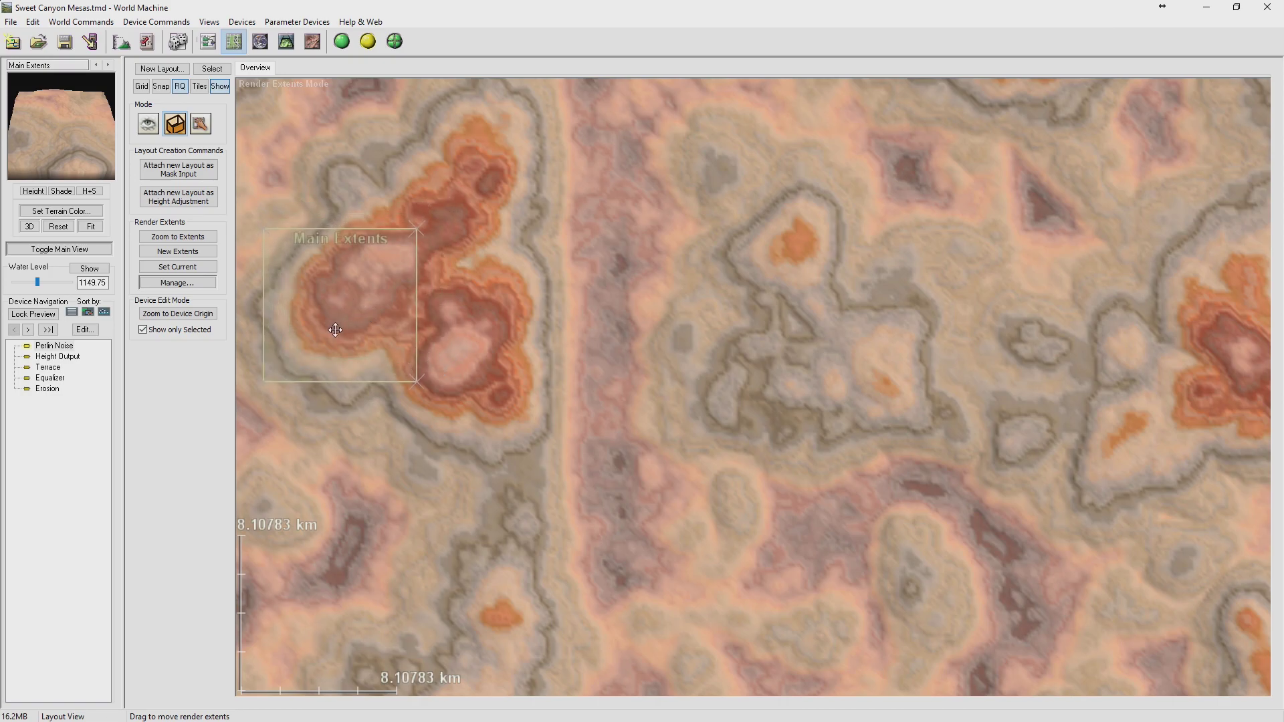
{"action": "mouse_move", "coordinate": [336, 321]}
{"action": "left_mouse_down"}
{"action": "mouse_move", "coordinate": [334, 336]}
{"action": "mouse_move", "coordinate": [332, 304]}
{"action": "mouse_move", "coordinate": [330, 328]}
{"action": "left_mouse_up"}
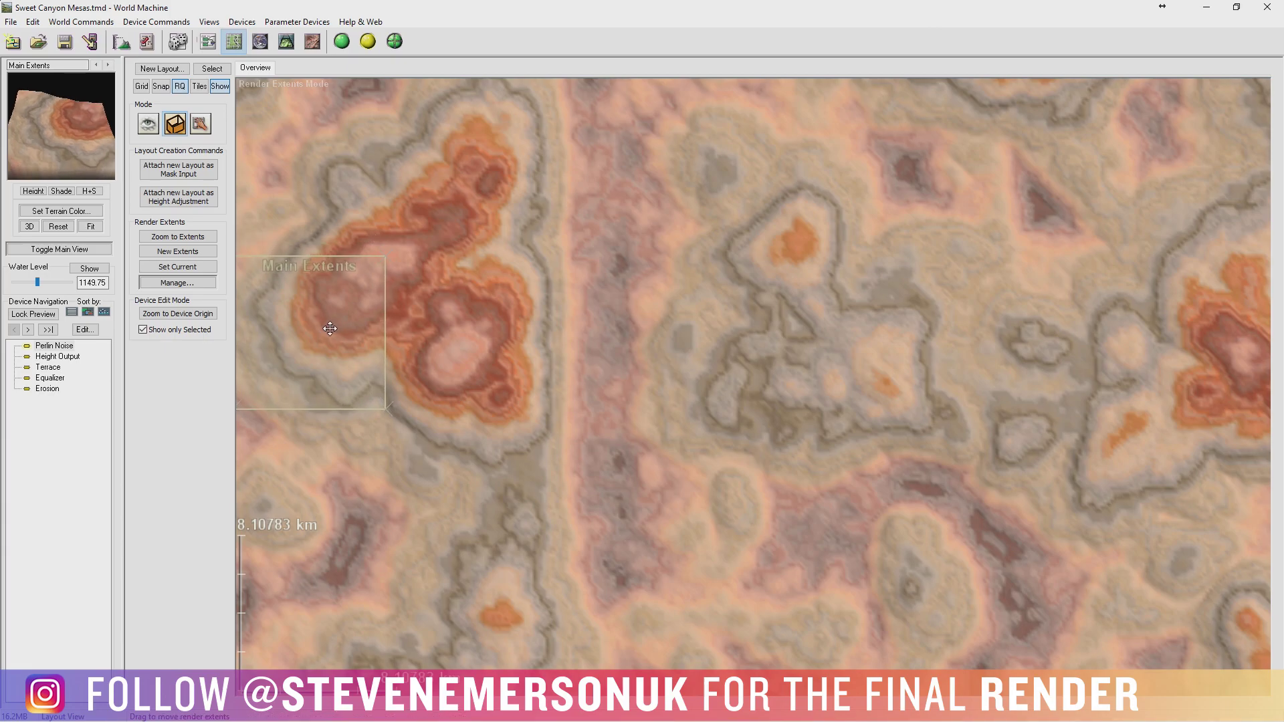
{"action": "mouse_move", "coordinate": [365, 286]}
{"action": "middle_mouse_down"}
{"action": "mouse_move", "coordinate": [472, 222]}
{"action": "mouse_move", "coordinate": [549, 231]}
{"action": "mouse_move", "coordinate": [345, 226]}
{"action": "mouse_move", "coordinate": [371, 220]}
{"action": "middle_mouse_up"}
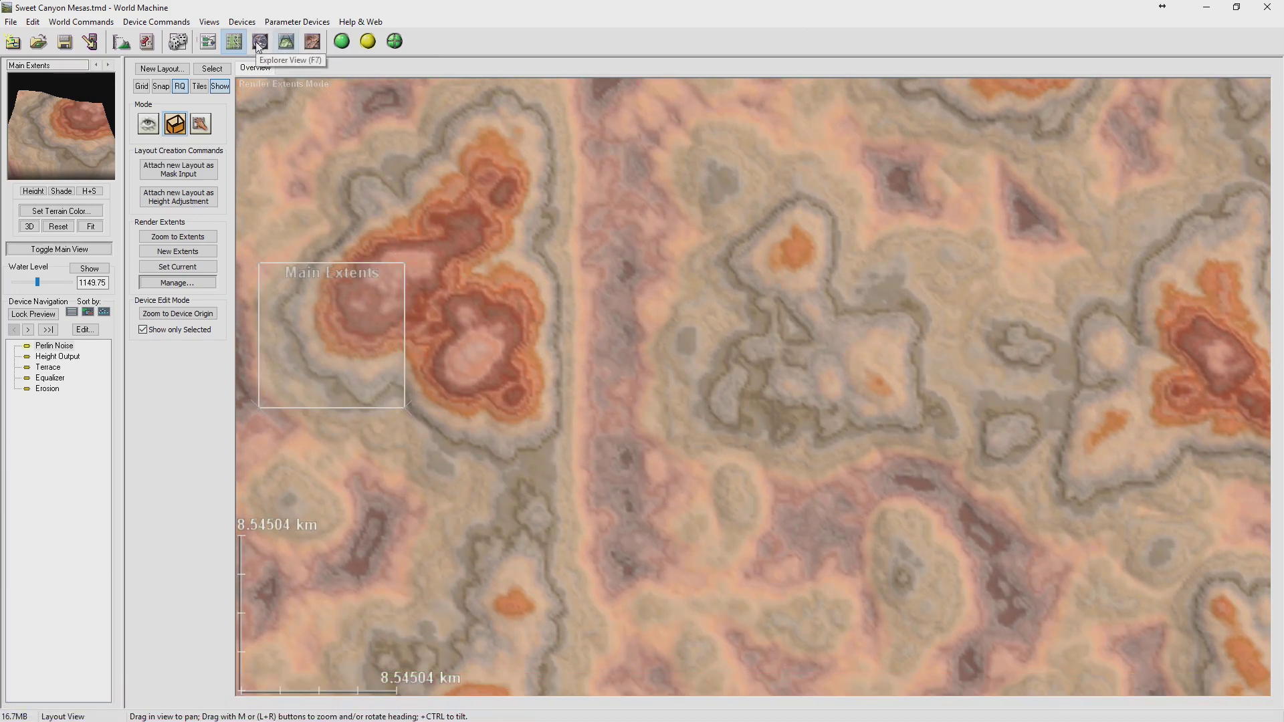
{"action": "left_click", "coordinate": [288, 42]}
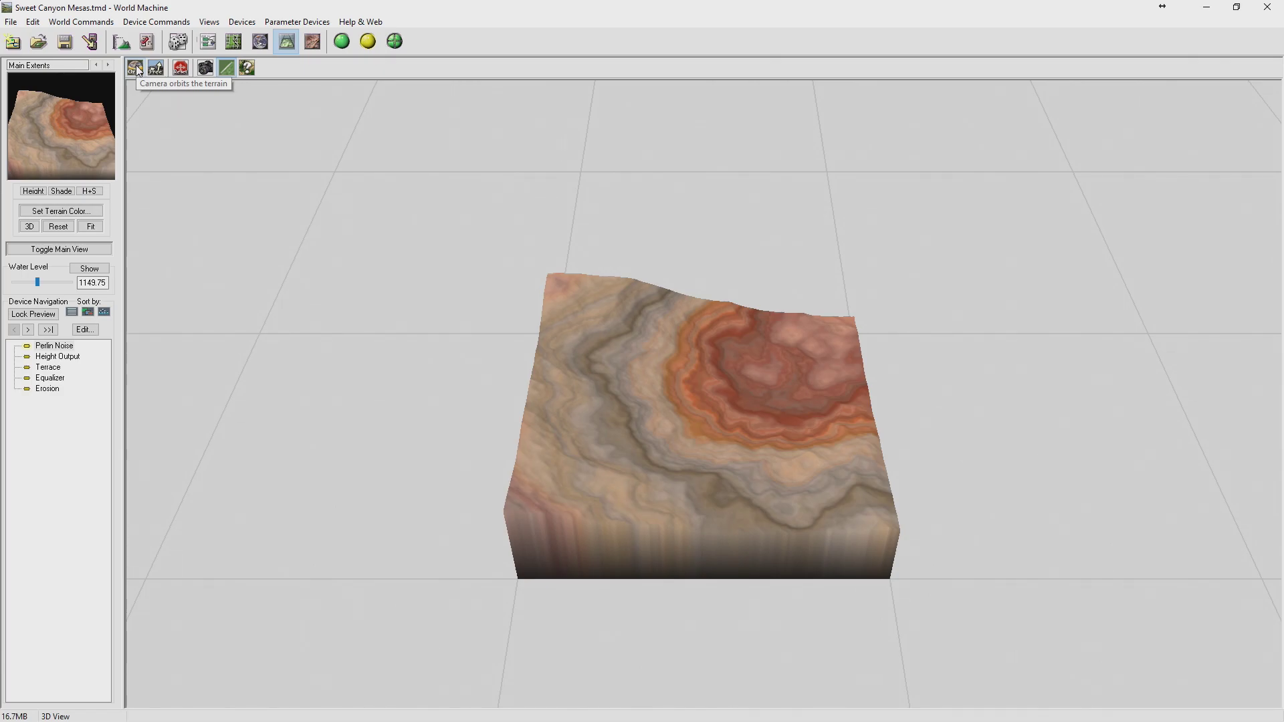
{"action": "left_click", "coordinate": [235, 43]}
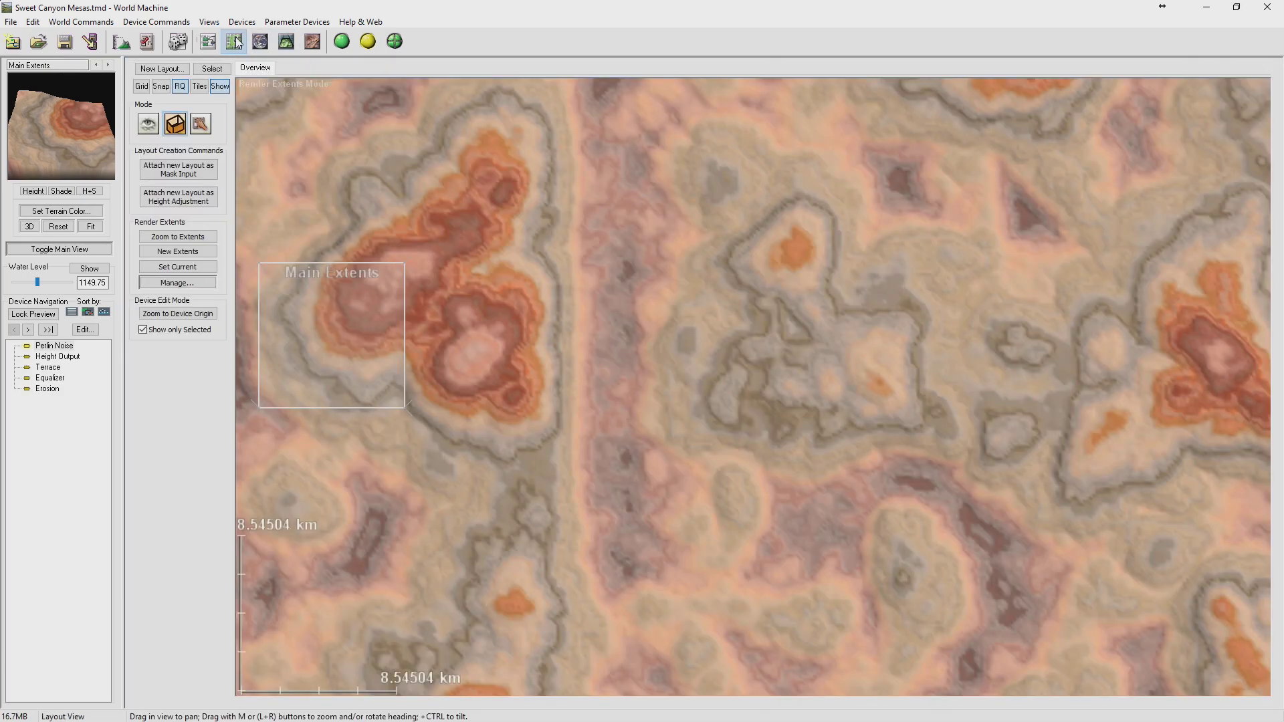
{"action": "left_click", "coordinate": [130, 44]}
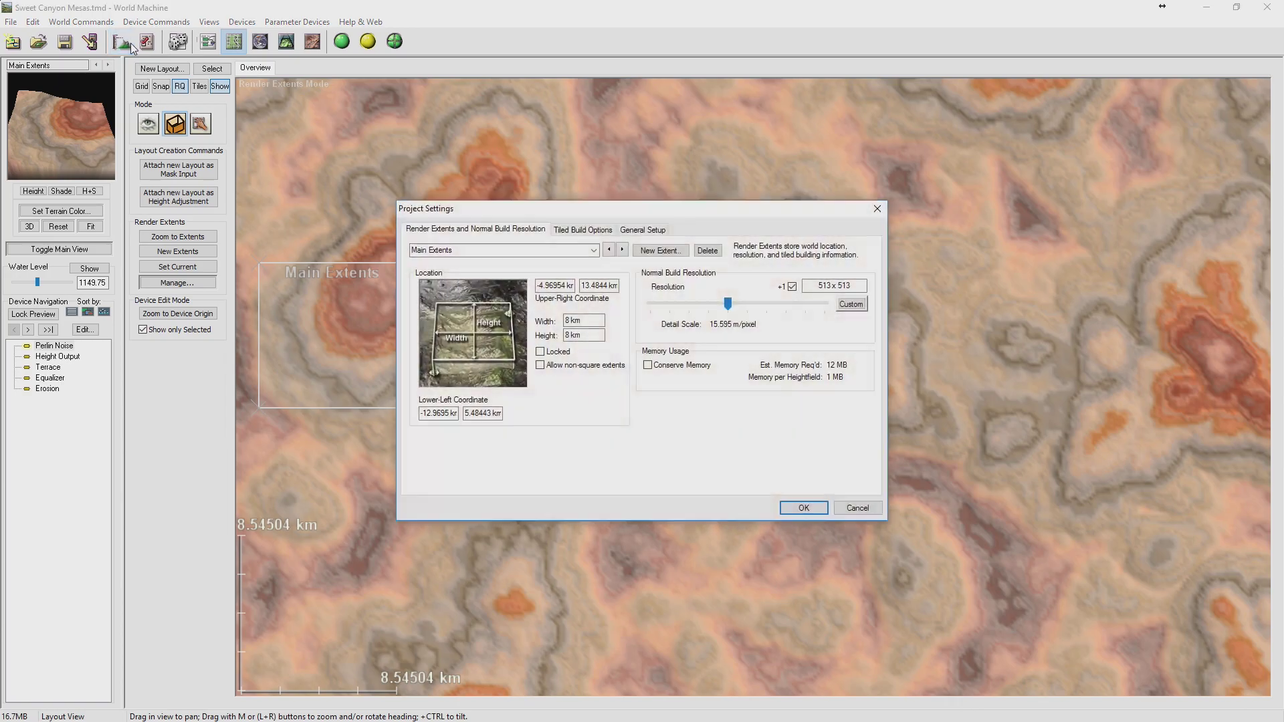
Set the Main Extents build resolution to 4096 x 4096 in Project Settings and confirm it.
{"action": "left_click", "coordinate": [854, 282]}
{"action": "left_click_drag", "start_coordinate": [734, 304], "coordinate": [790, 306]}
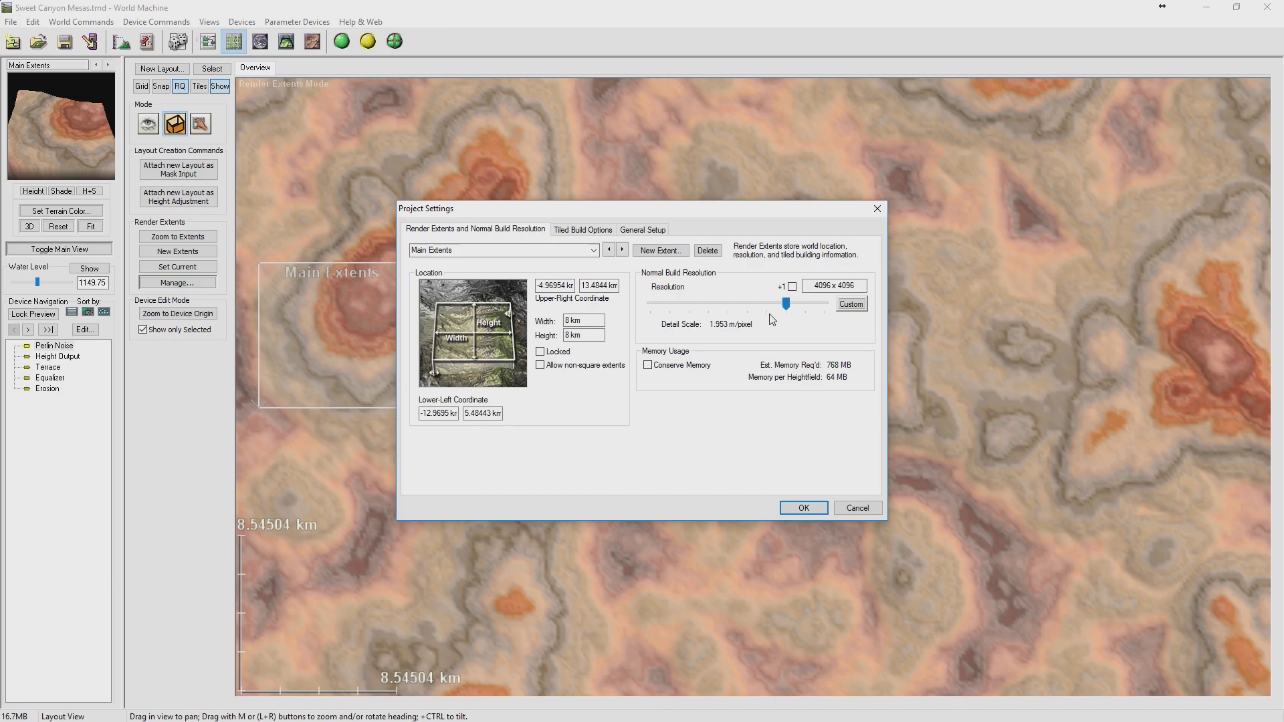
{"action": "left_click", "coordinate": [793, 511]}
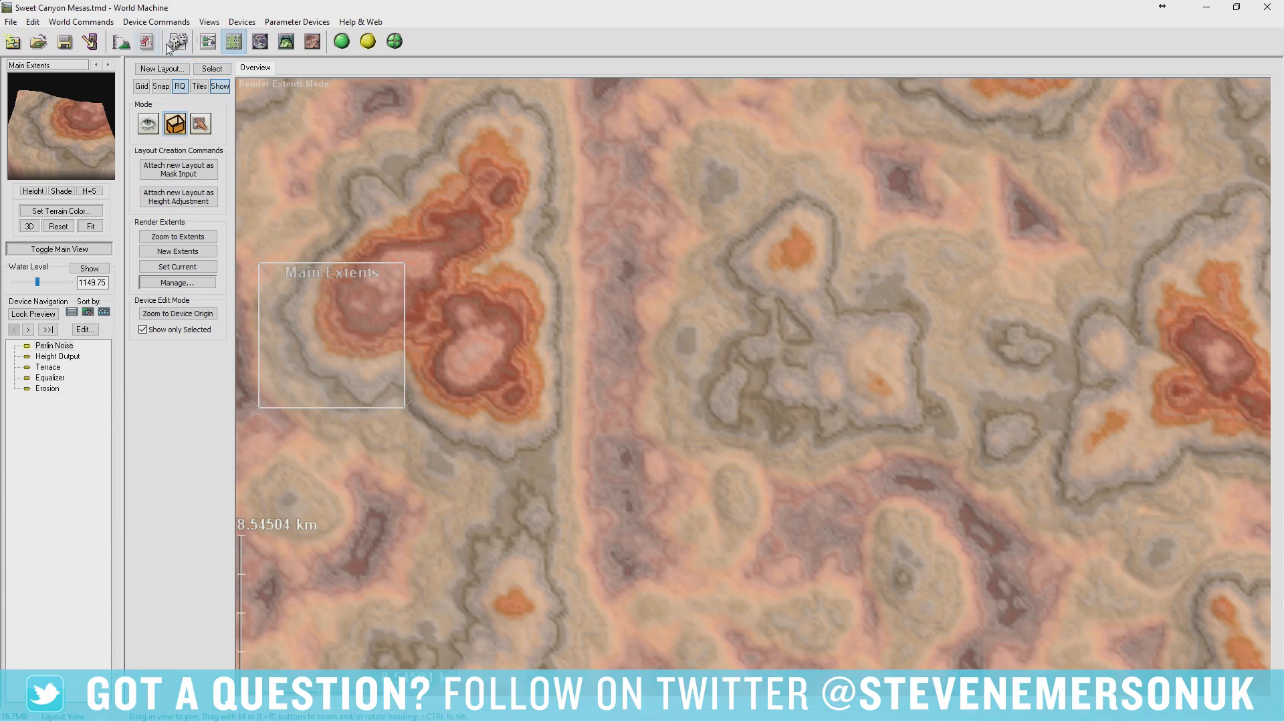
{"action": "left_click", "coordinate": [121, 42]}
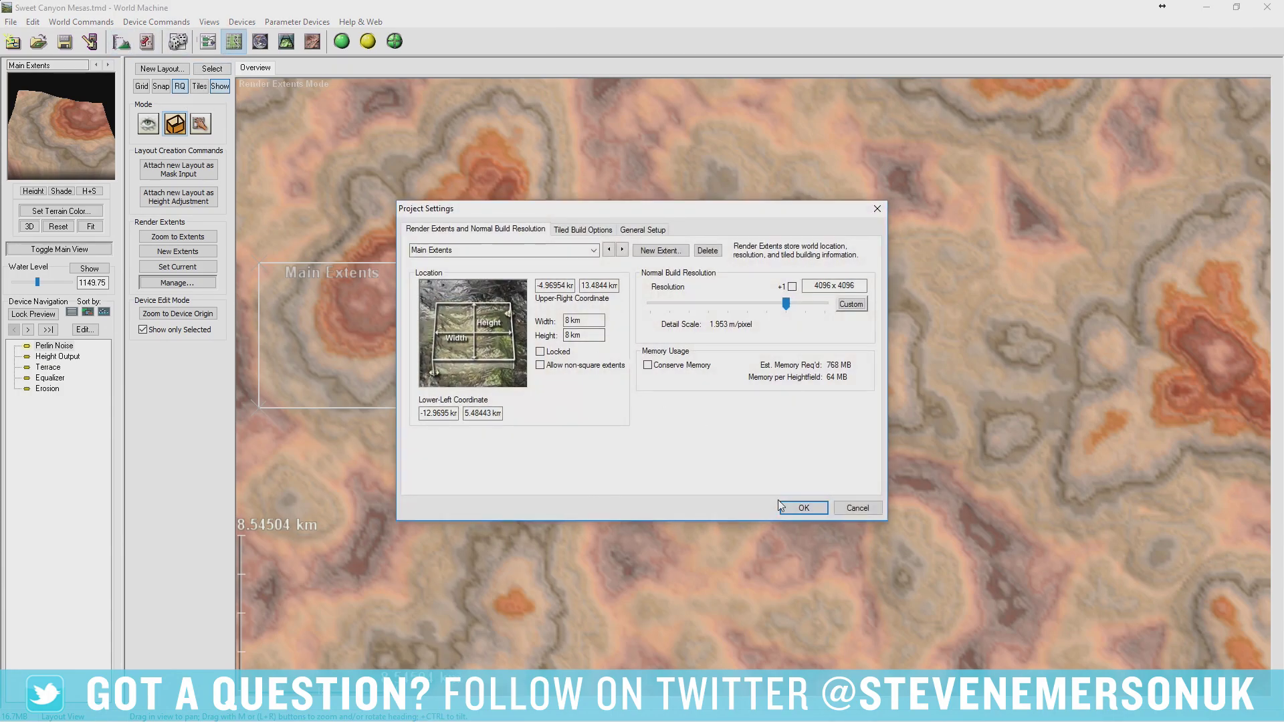
{"action": "left_click", "coordinate": [796, 508]}
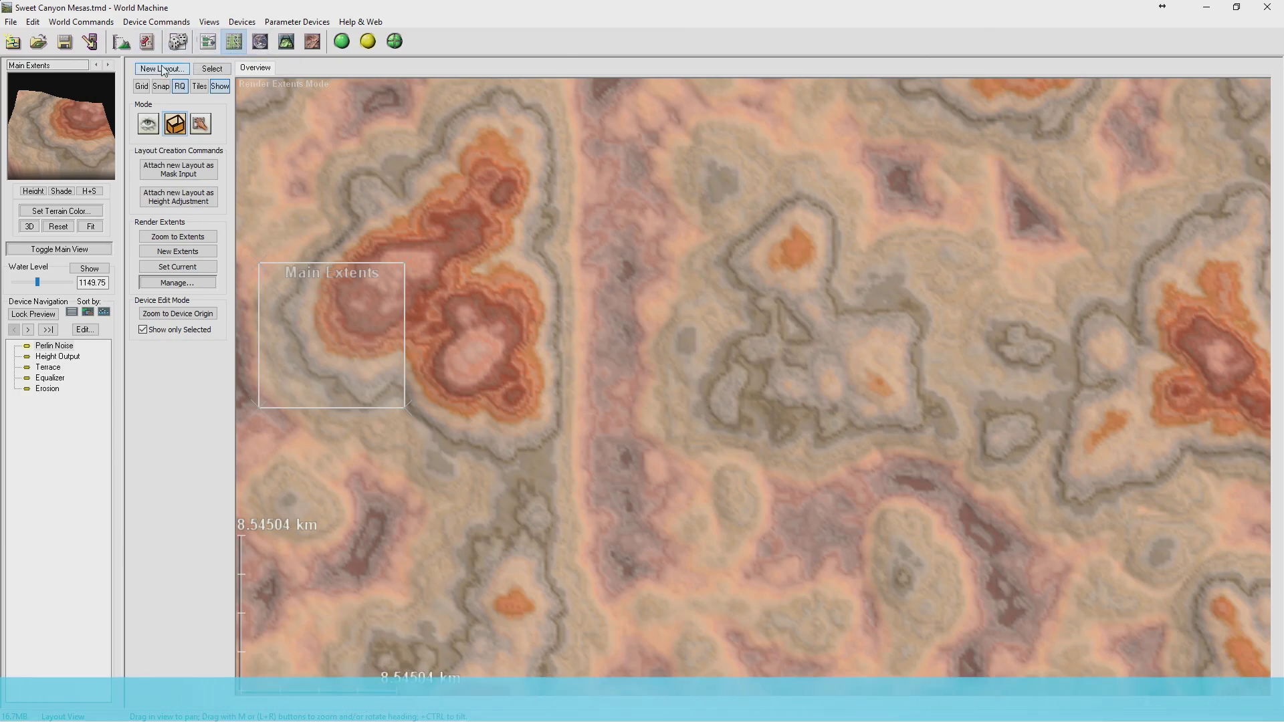
Add a Bitmap Output device from Favorites and wire its input from Erosion.
{"action": "left_click", "coordinate": [208, 41]}
{"action": "left_click", "coordinate": [1090, 455]}
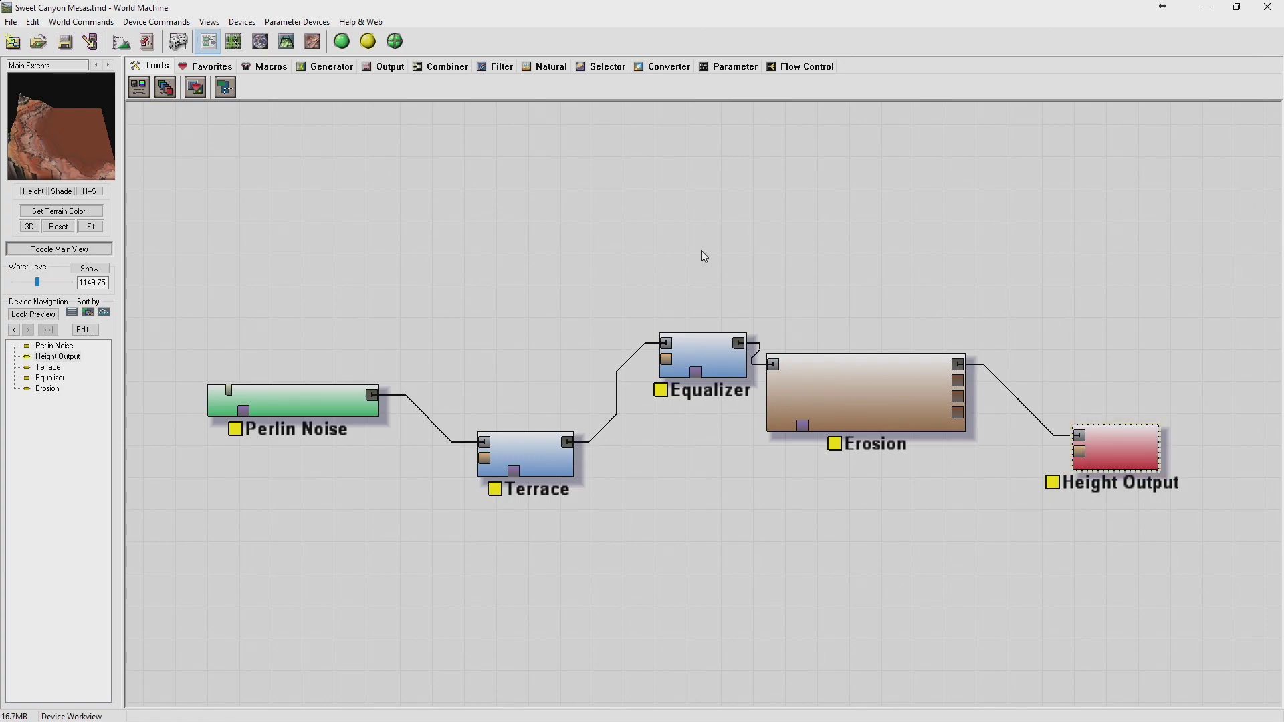
{"action": "left_click", "coordinate": [206, 66]}
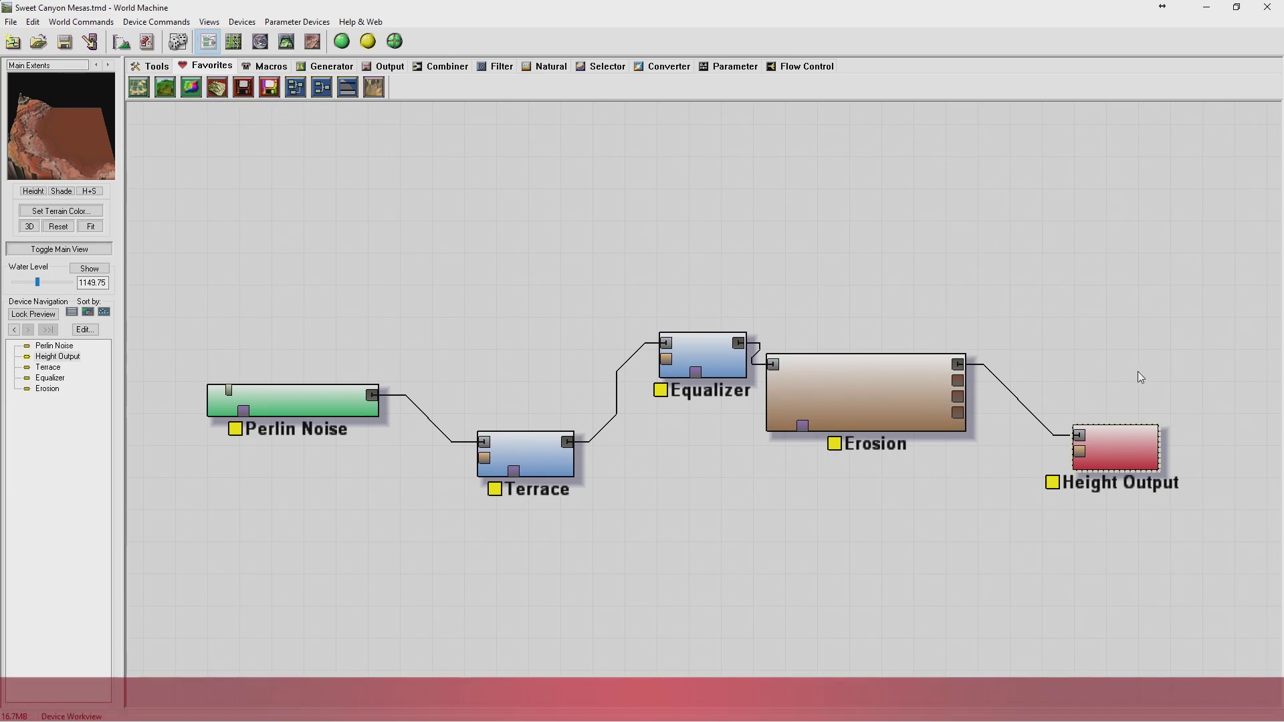
{"action": "left_click", "coordinate": [269, 87]}
{"action": "left_click", "coordinate": [1117, 287]}
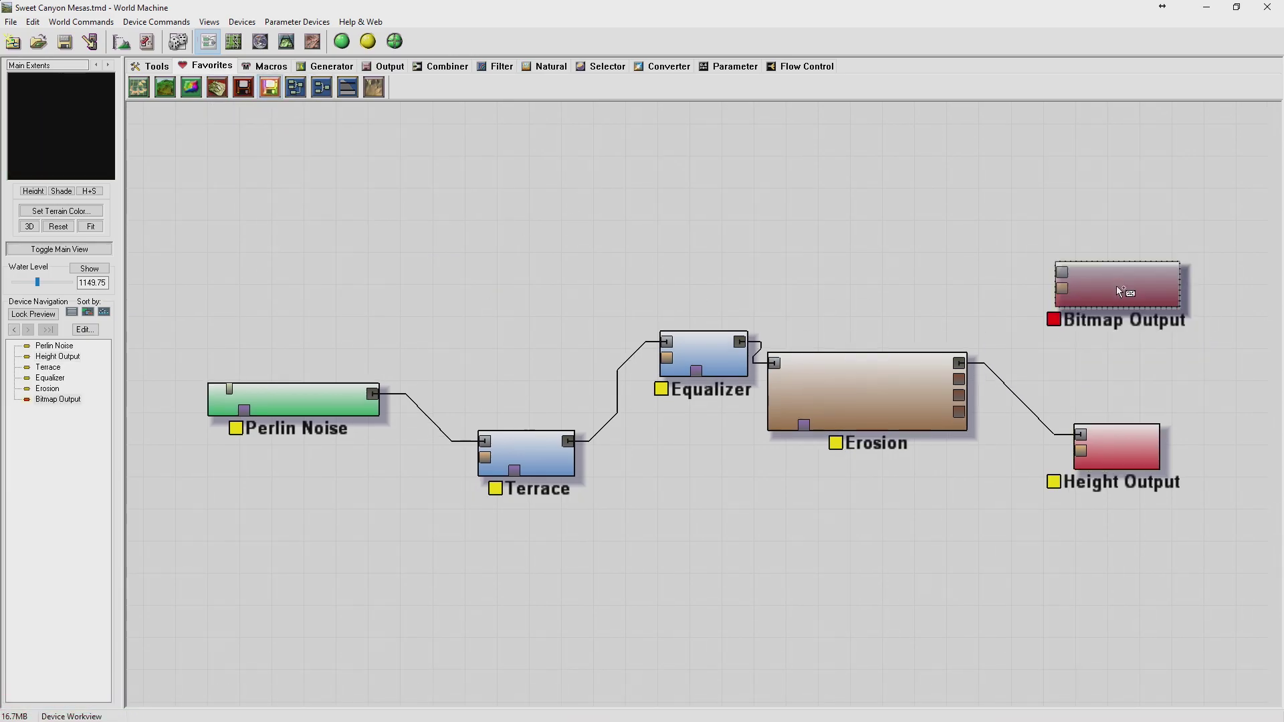
{"action": "left_click_drag", "start_coordinate": [1062, 272], "coordinate": [933, 379]}
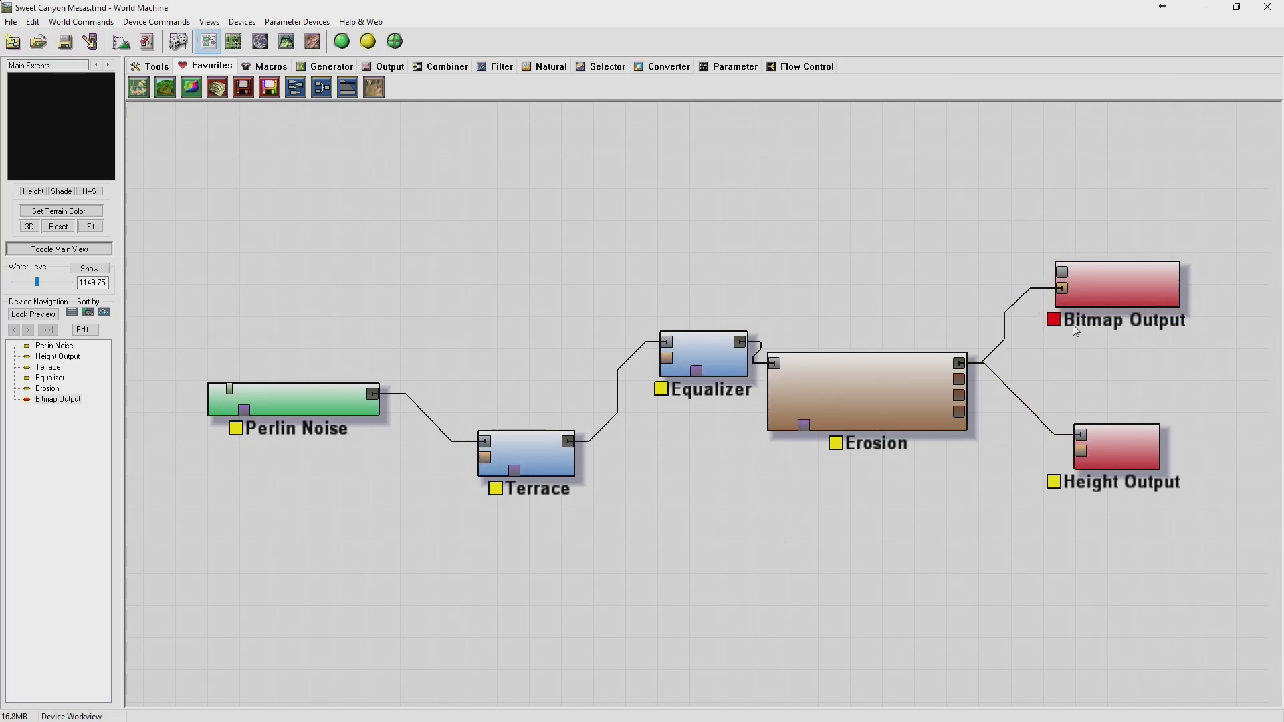
Preview the Height Output, then cancel deleting the Bitmap Output so it stays.
{"action": "left_click", "coordinate": [1121, 440]}
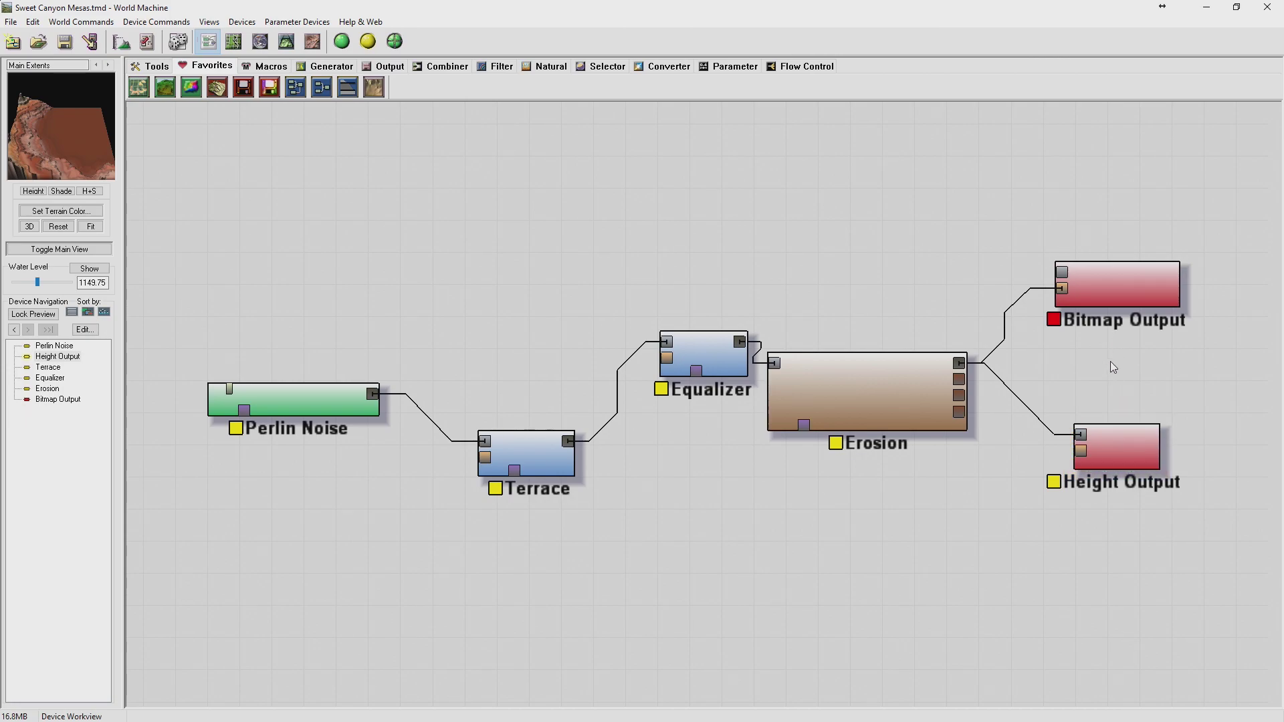
{"action": "left_click", "coordinate": [1102, 288]}
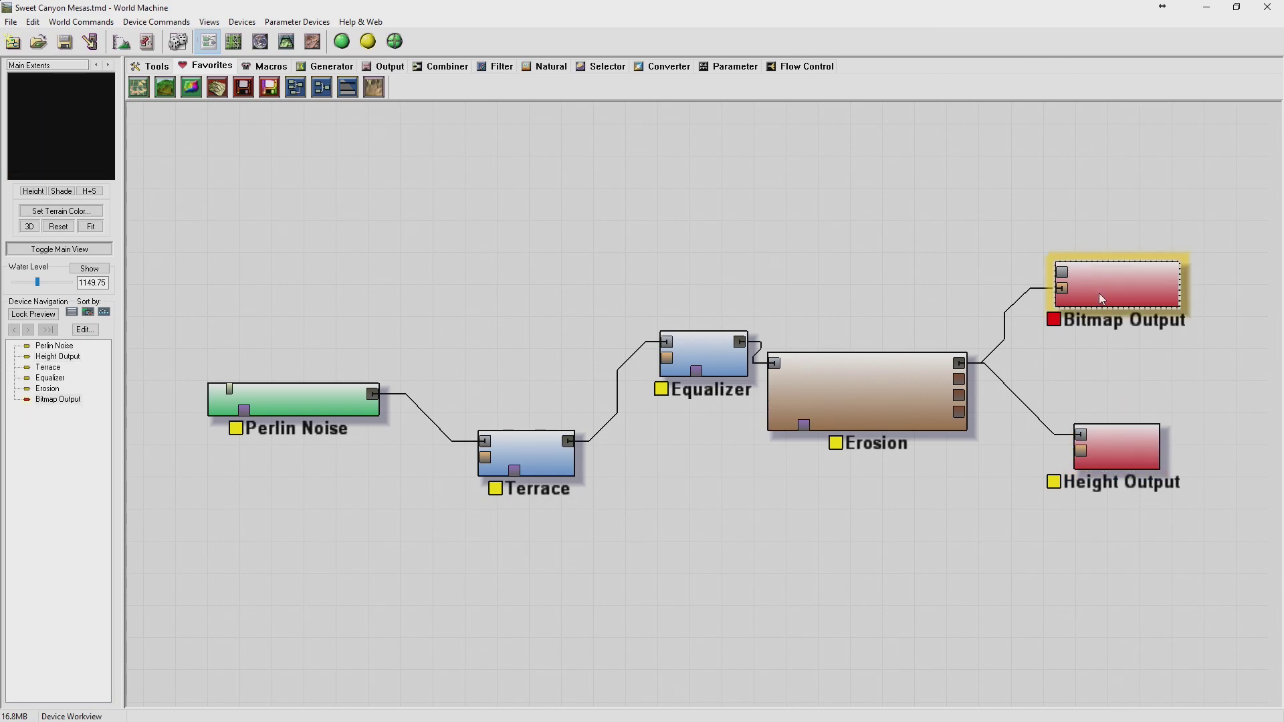
{"action": "key", "text": "Delete"}
{"action": "left_click", "coordinate": [739, 397]}
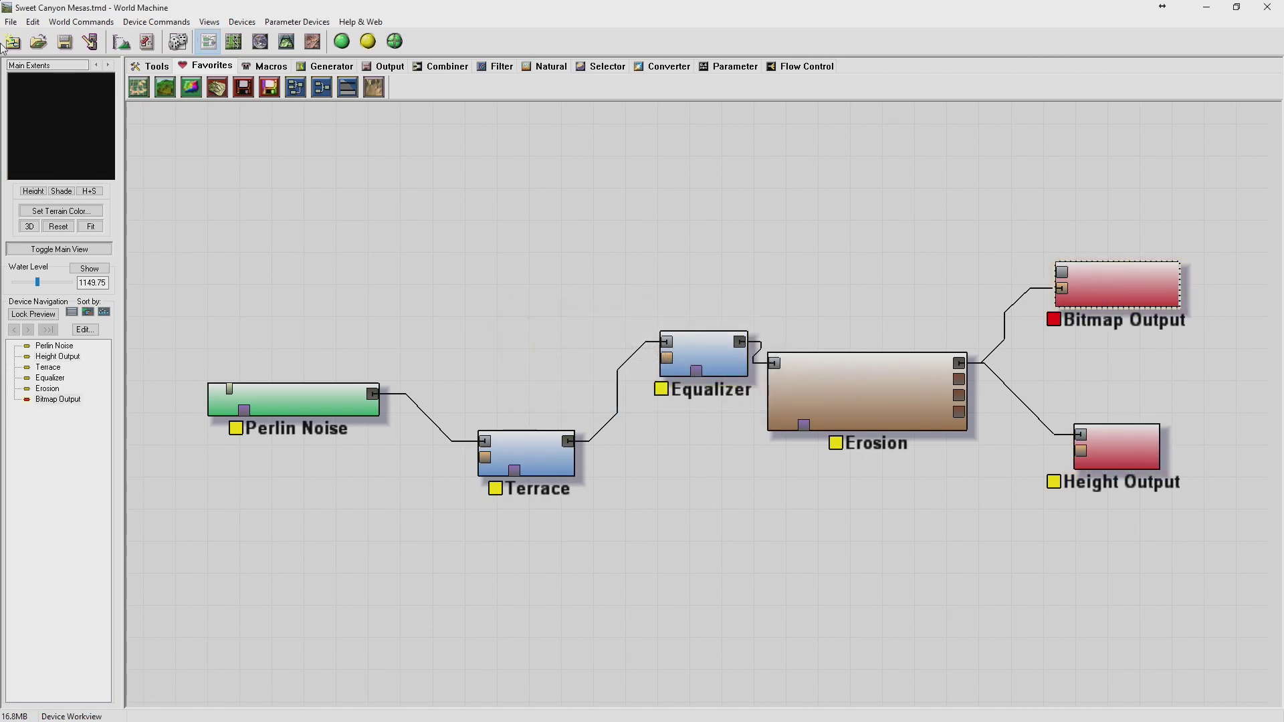
Open Grassy hills.tmd from New Examples for WM2.3 > Scenes and dismiss its information.
{"action": "left_click", "coordinate": [11, 21]}
{"action": "left_click", "coordinate": [57, 66]}
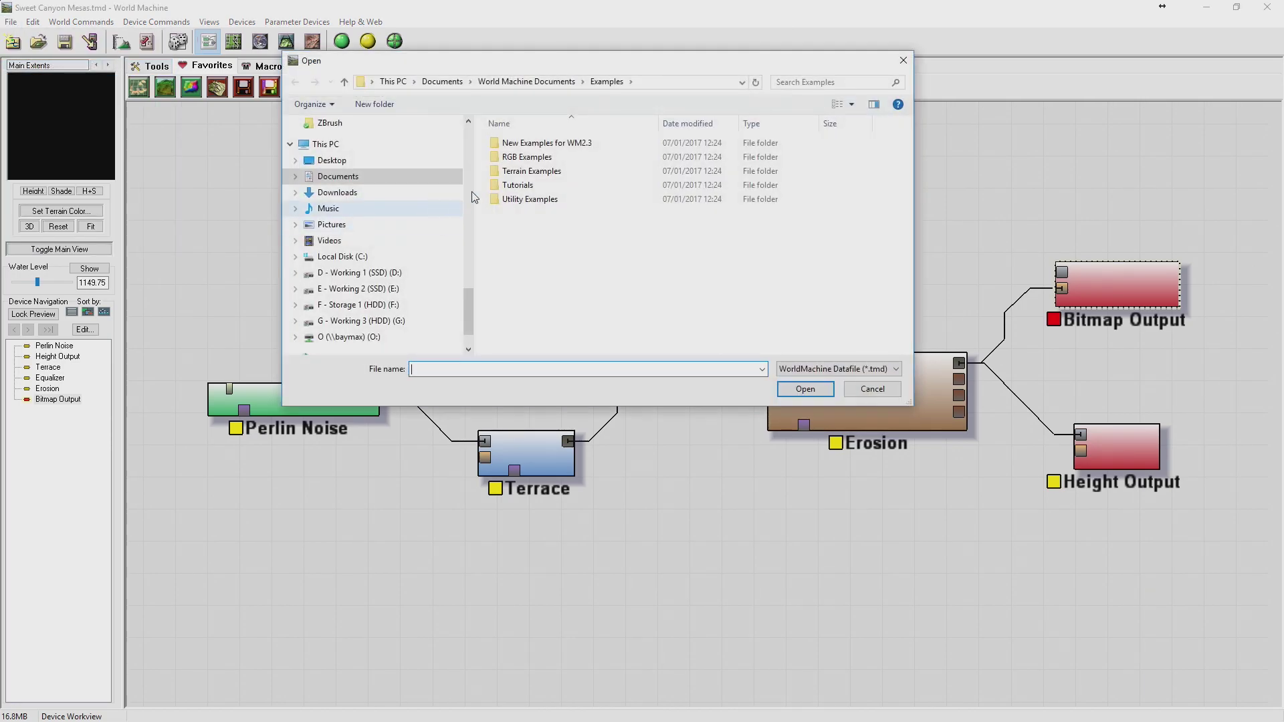
{"action": "double_click", "coordinate": [535, 142]}
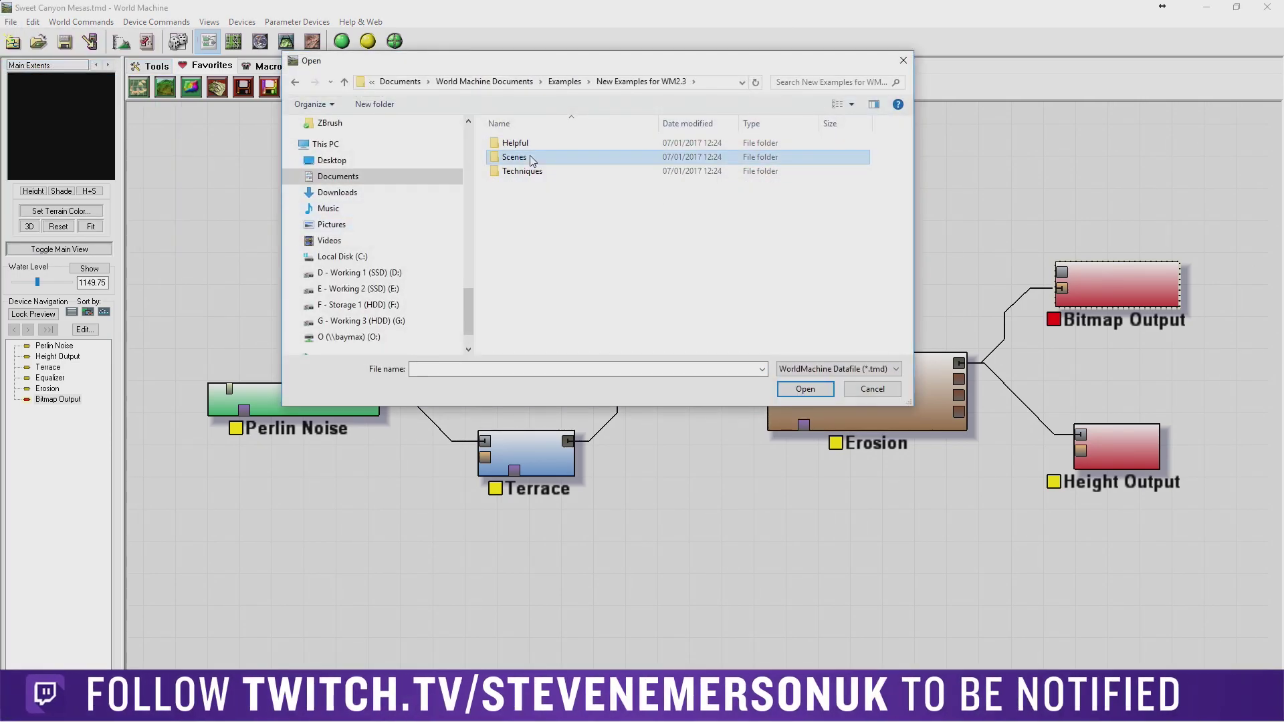
{"action": "double_click", "coordinate": [531, 158]}
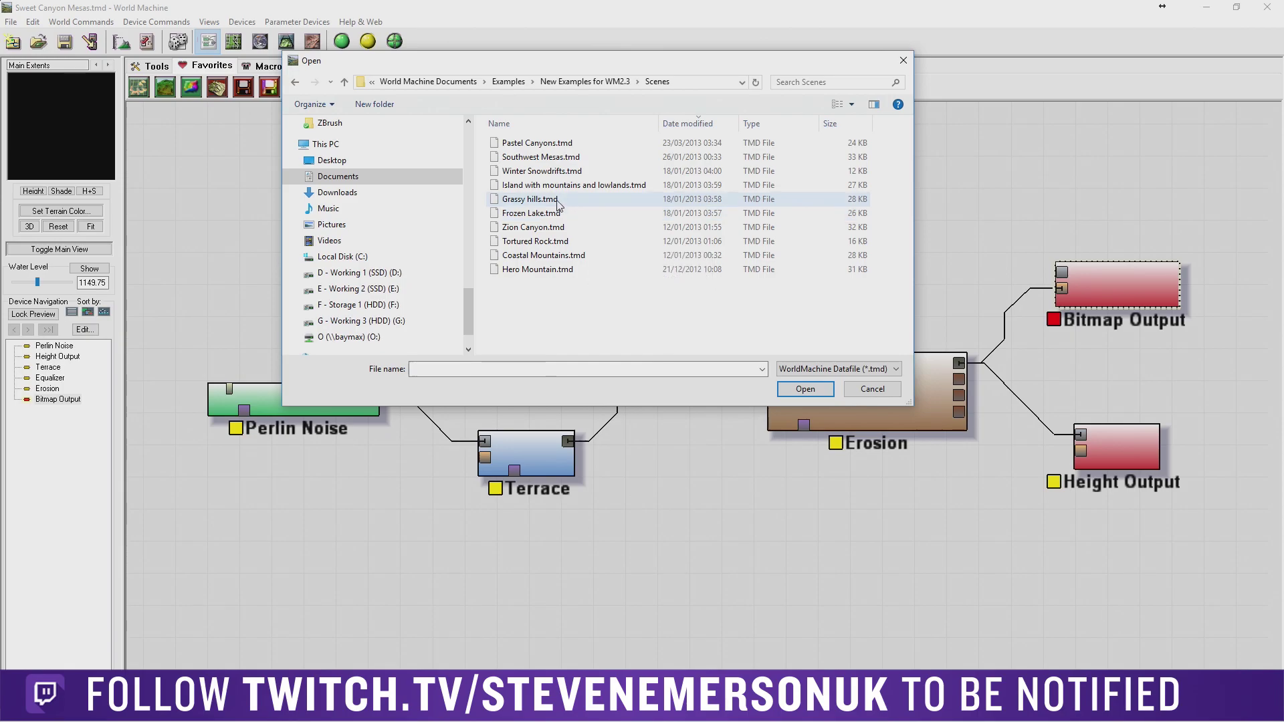
{"action": "double_click", "coordinate": [528, 199]}
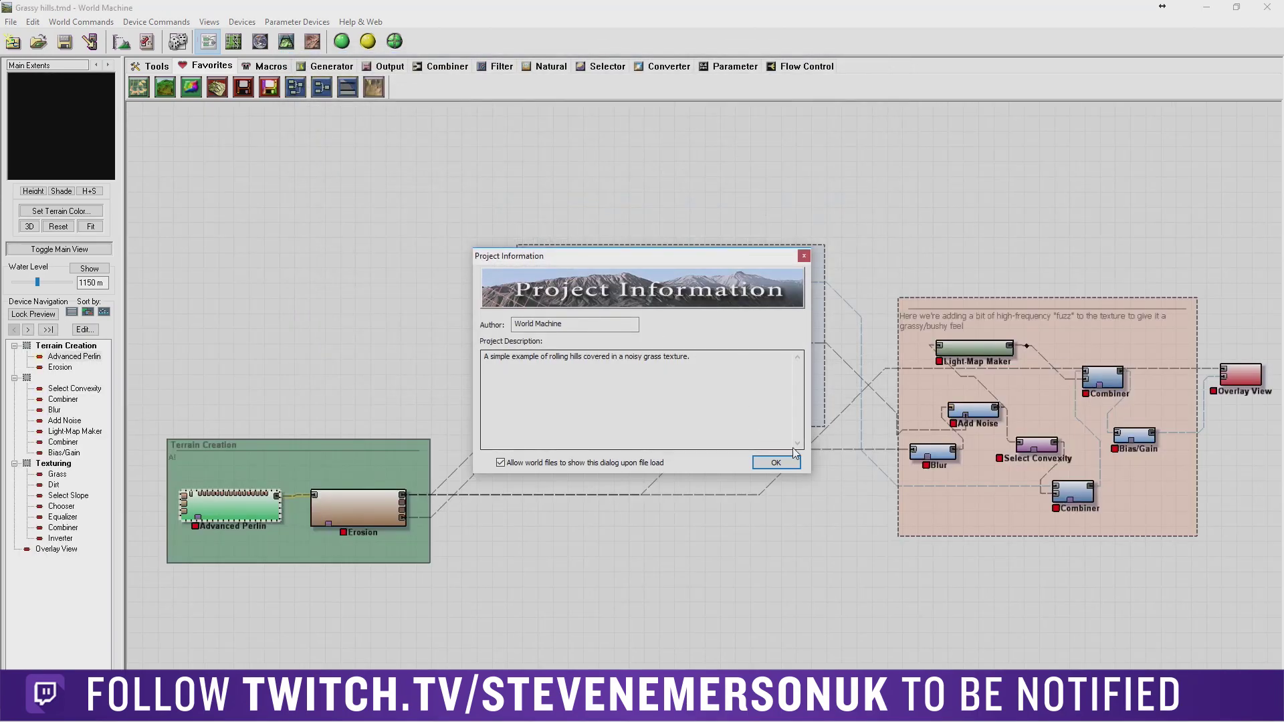
{"action": "left_click", "coordinate": [791, 462]}
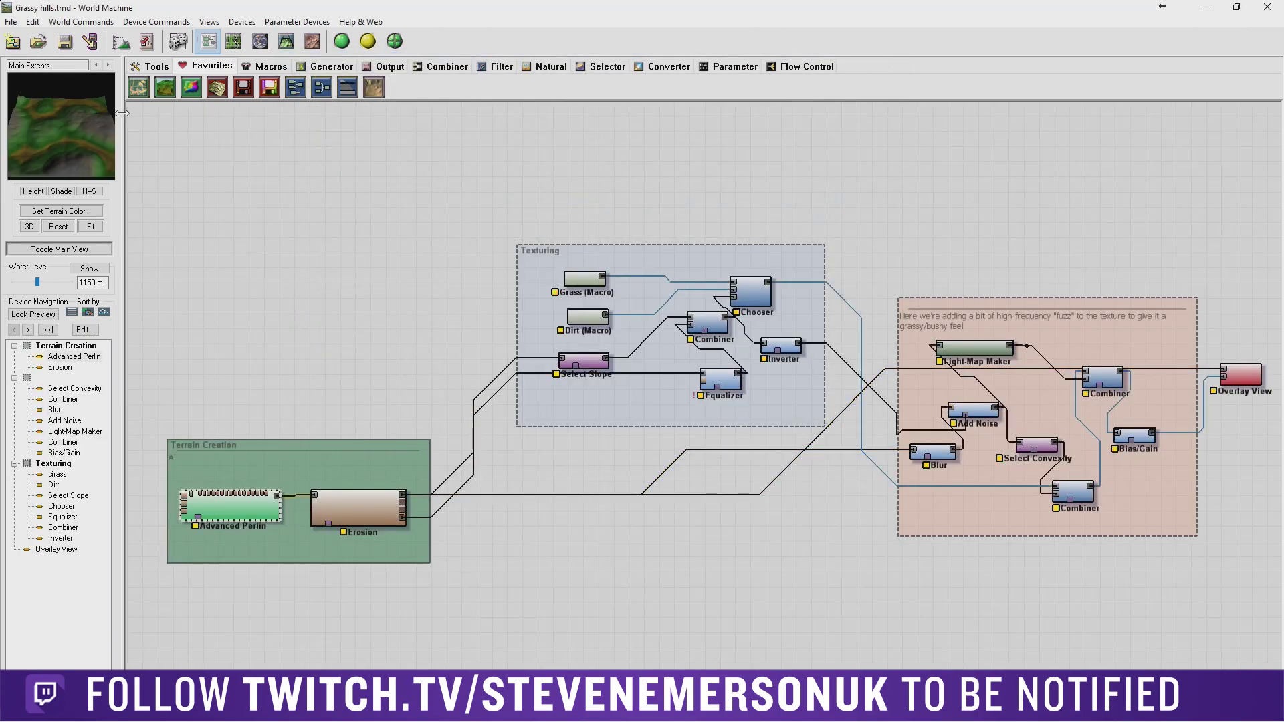
Open Frozen Lake.tmd from New Examples for WM2.3 > Scenes.
{"action": "left_click", "coordinate": [11, 21]}
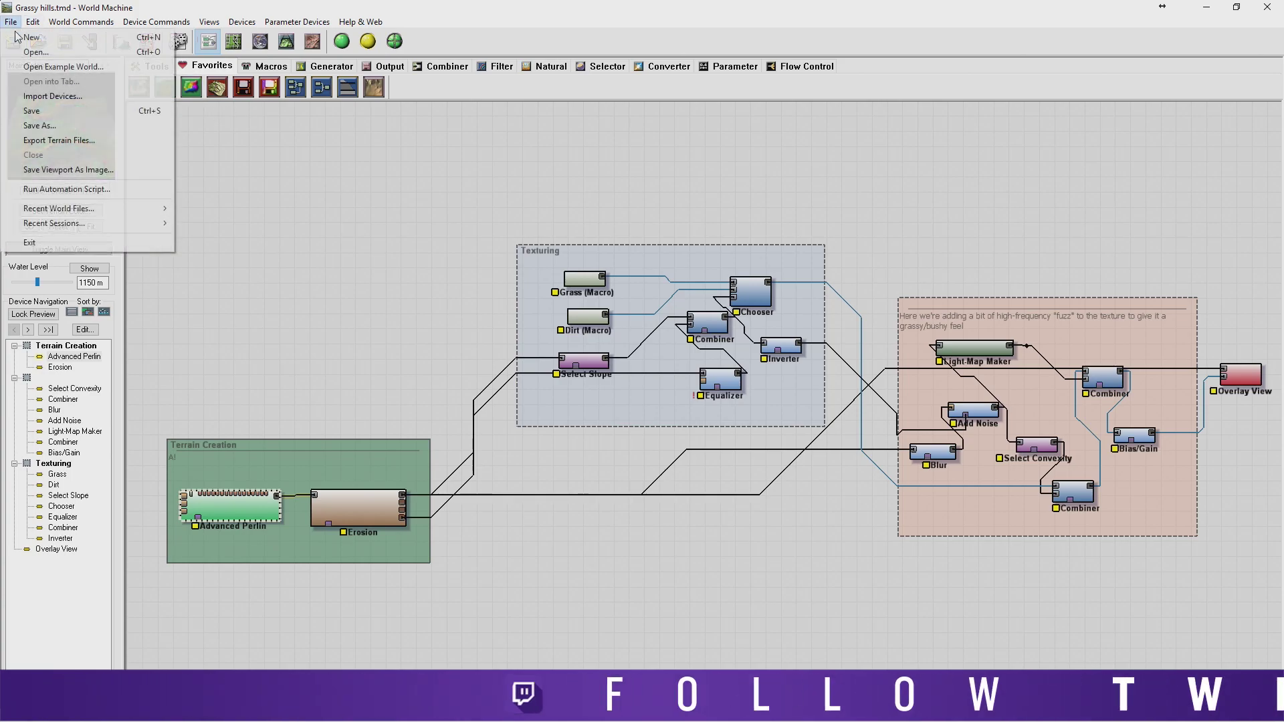
{"action": "left_click", "coordinate": [48, 72]}
{"action": "double_click", "coordinate": [528, 143]}
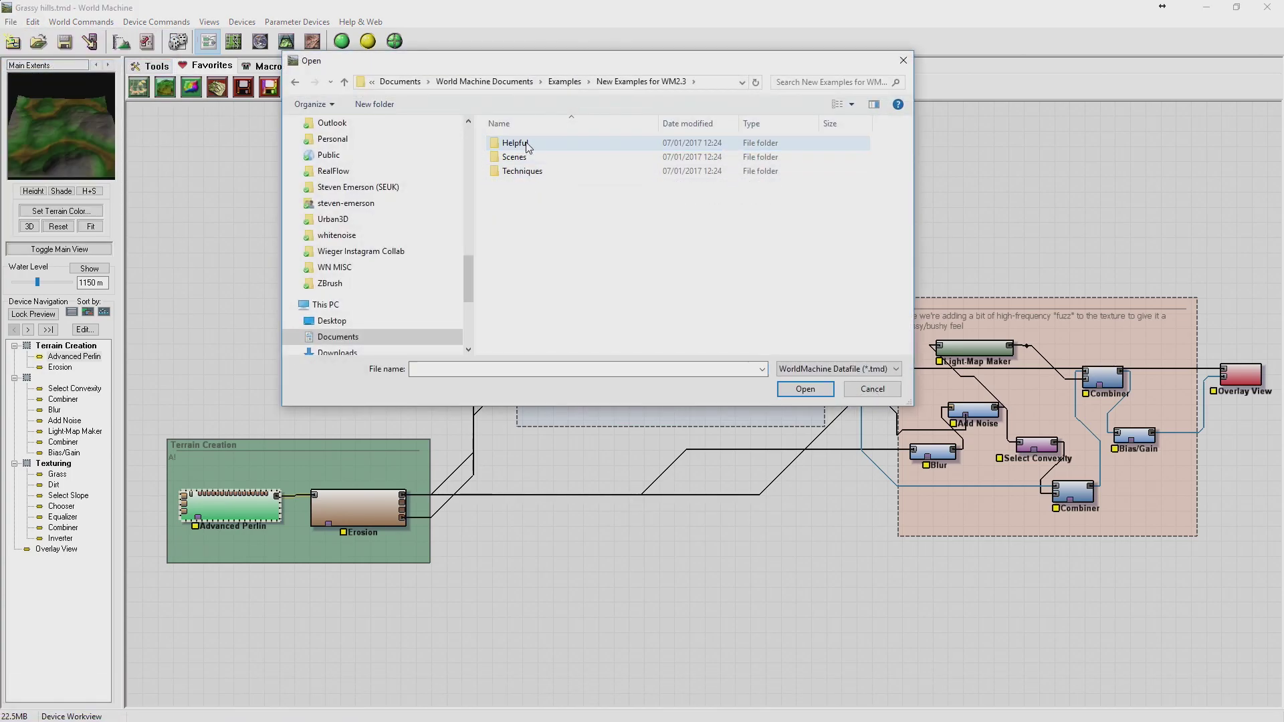
{"action": "double_click", "coordinate": [514, 157]}
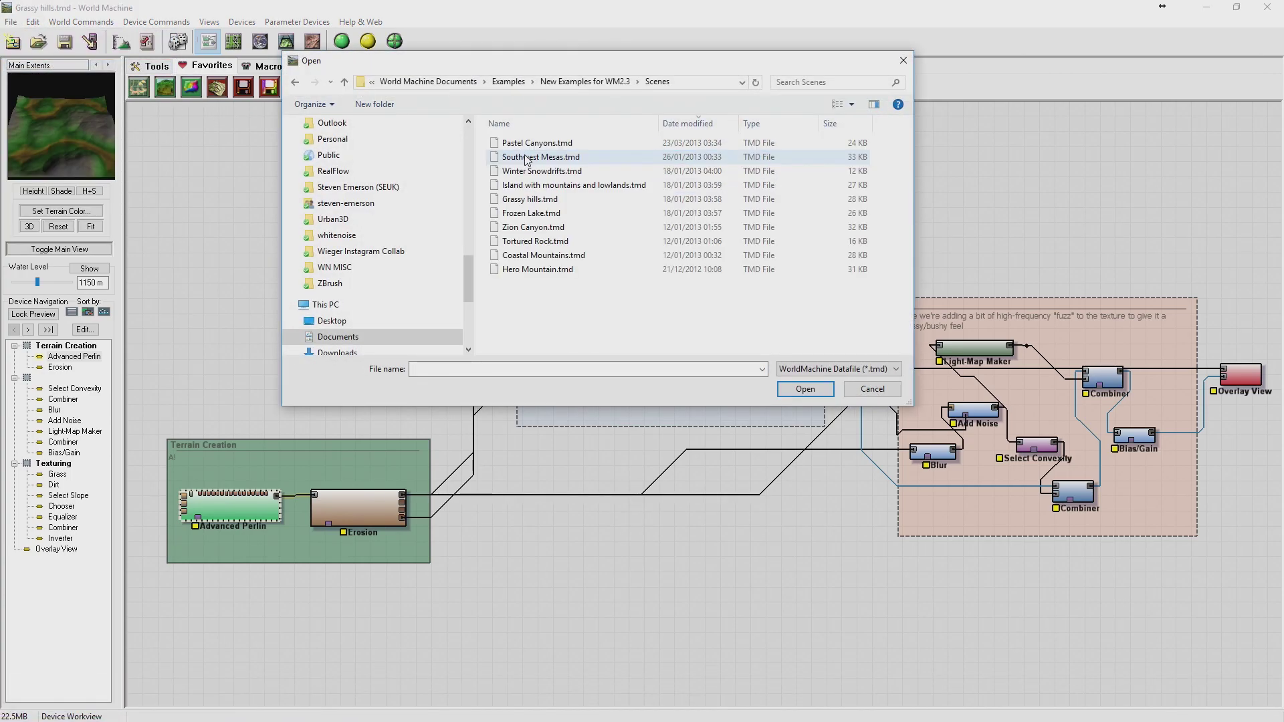
{"action": "double_click", "coordinate": [563, 214]}
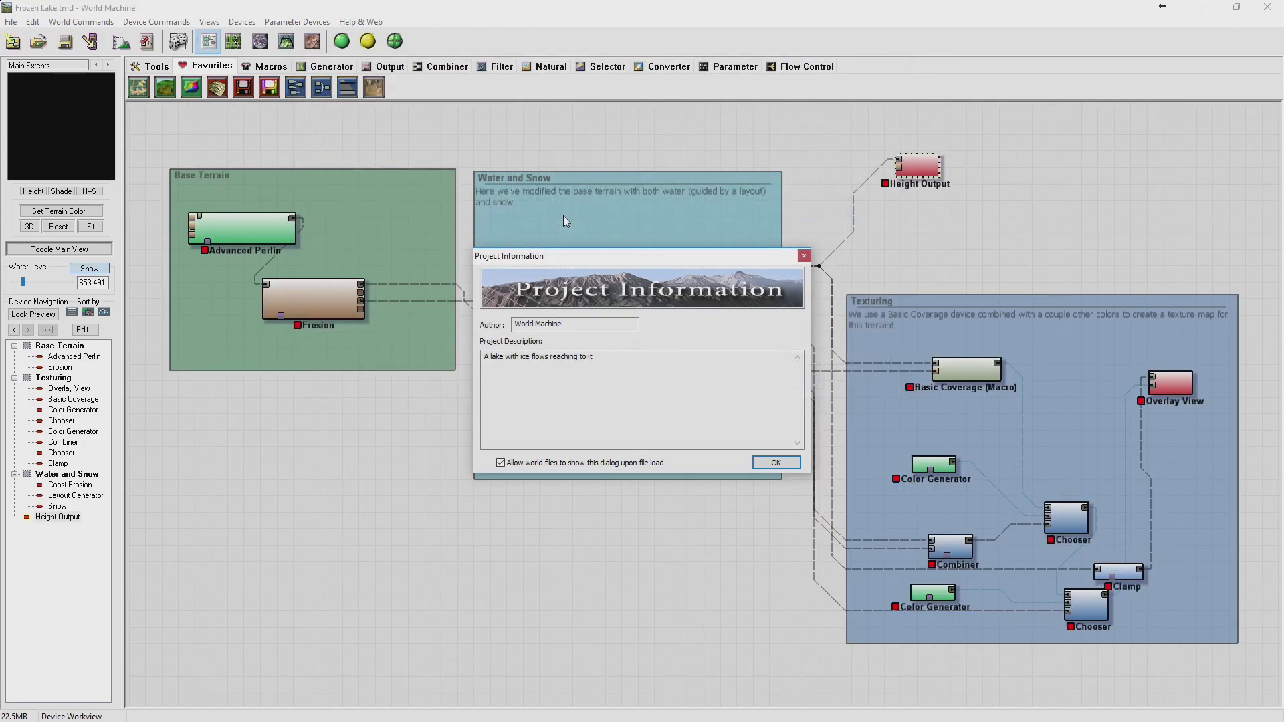
Place a Bitmap Output above the Texturing group; attempted links leave it unconnected.
{"action": "left_click", "coordinate": [767, 461]}
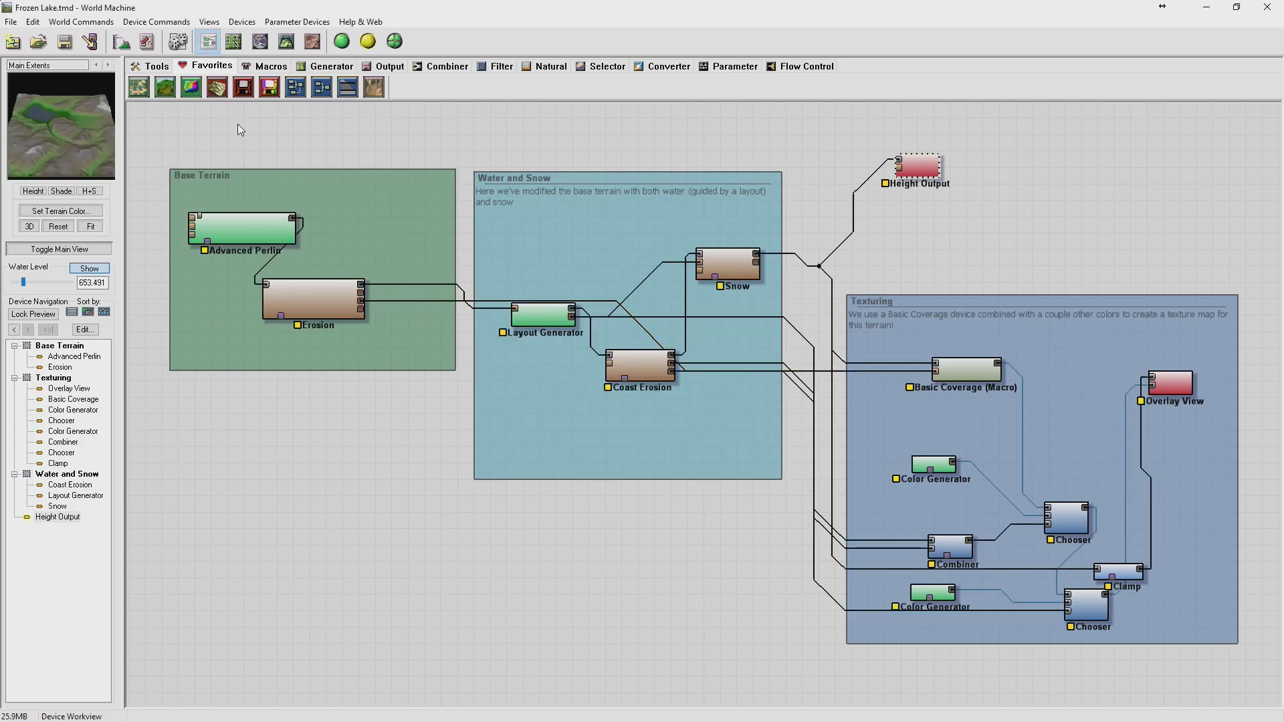
{"action": "left_click", "coordinate": [270, 87]}
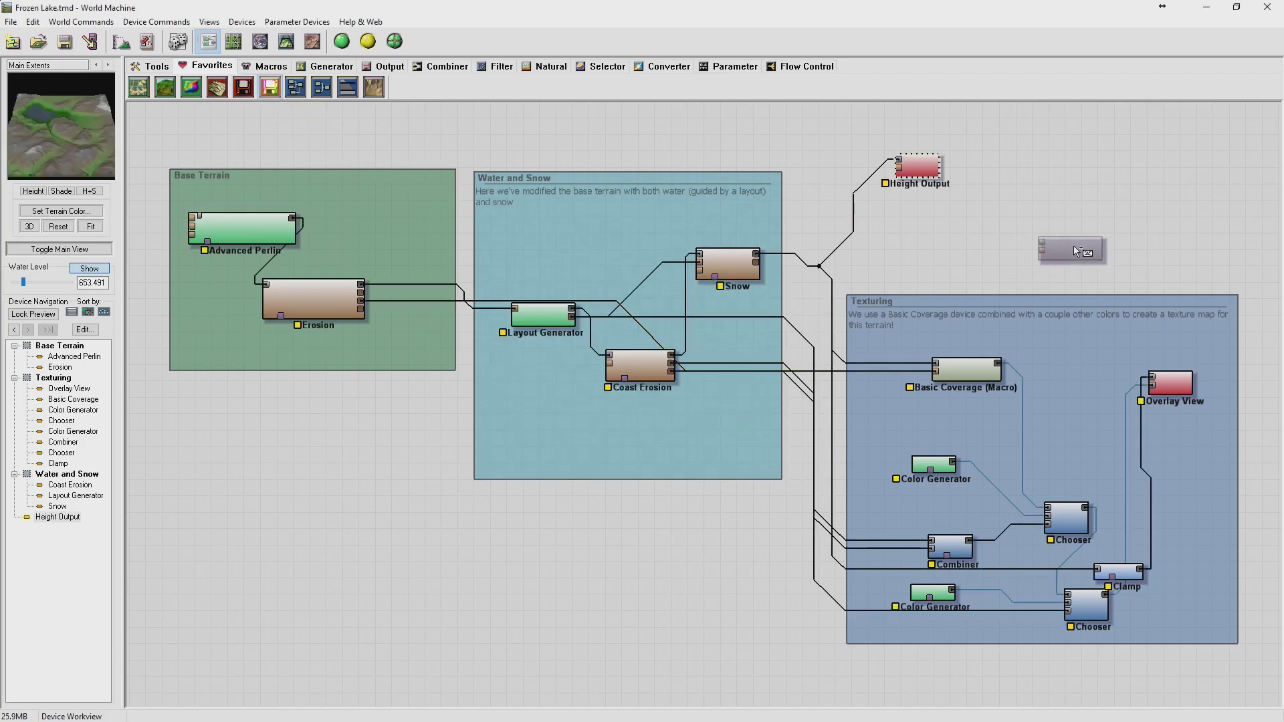
{"action": "left_click", "coordinate": [1072, 234]}
{"action": "right_click", "coordinate": [1064, 242]}
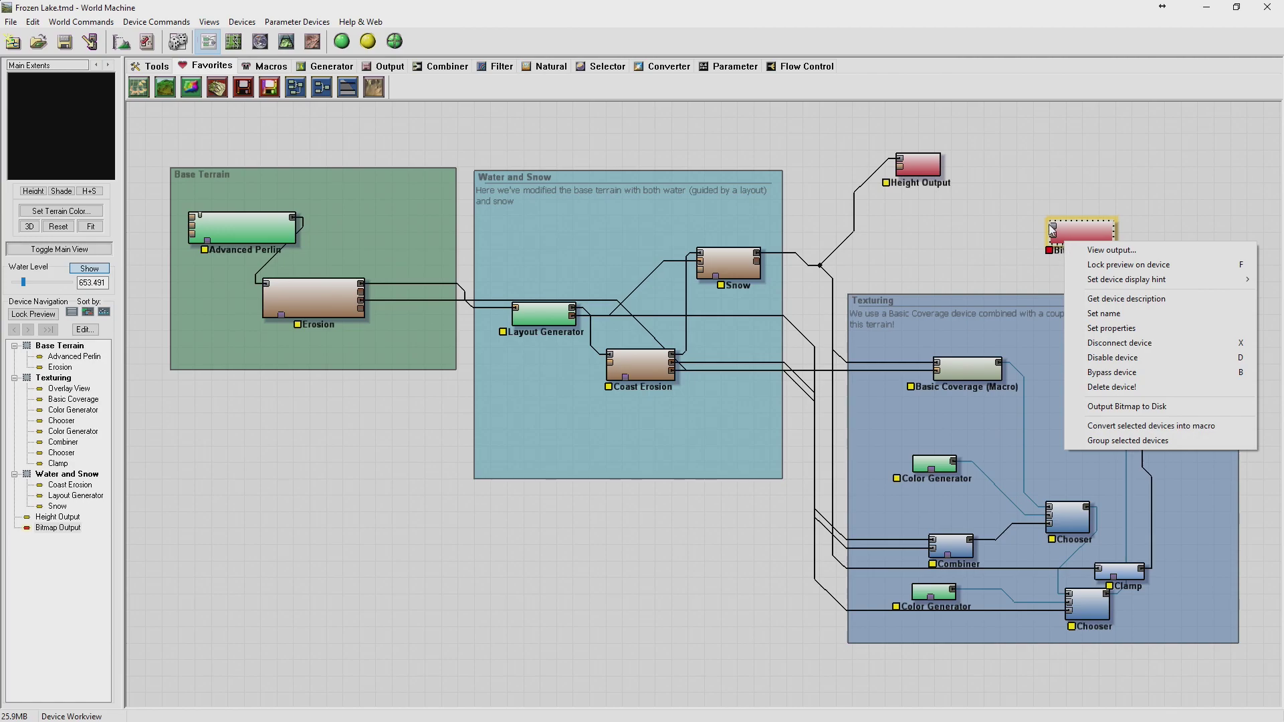
{"action": "key", "text": "Escape"}
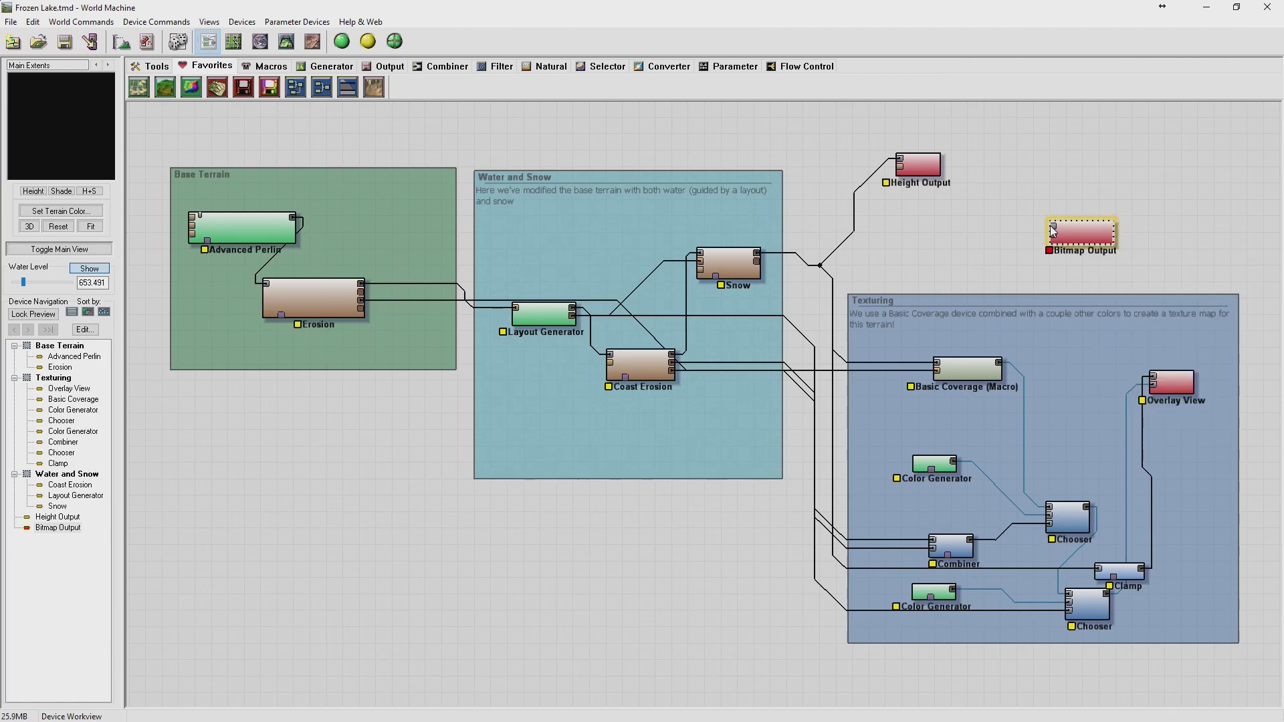
{"action": "mouse_move", "coordinate": [1058, 230]}
{"action": "left_mouse_down"}
{"action": "mouse_move", "coordinate": [929, 272]}
{"action": "mouse_move", "coordinate": [1033, 391]}
{"action": "mouse_move", "coordinate": [1001, 363]}
{"action": "mouse_move", "coordinate": [1050, 355]}
{"action": "mouse_move", "coordinate": [1083, 369]}
{"action": "left_mouse_up"}
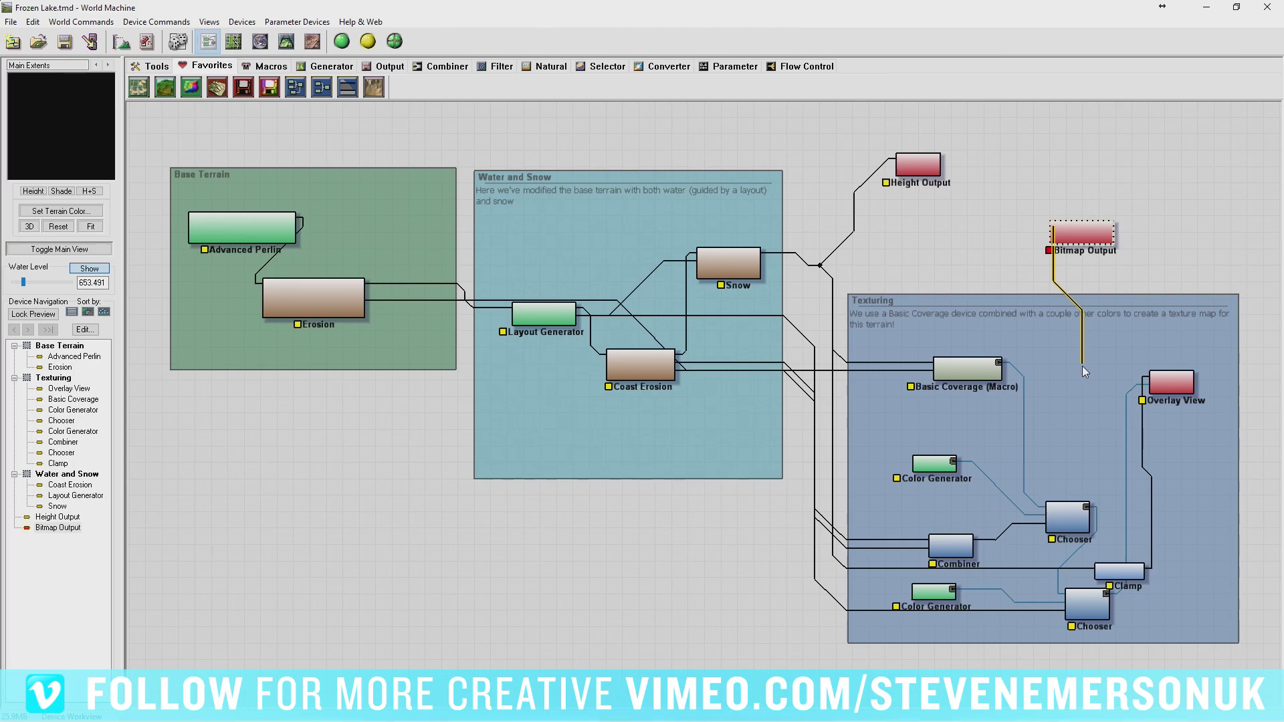
{"action": "left_click_drag", "start_coordinate": [1082, 366], "coordinate": [1138, 327]}
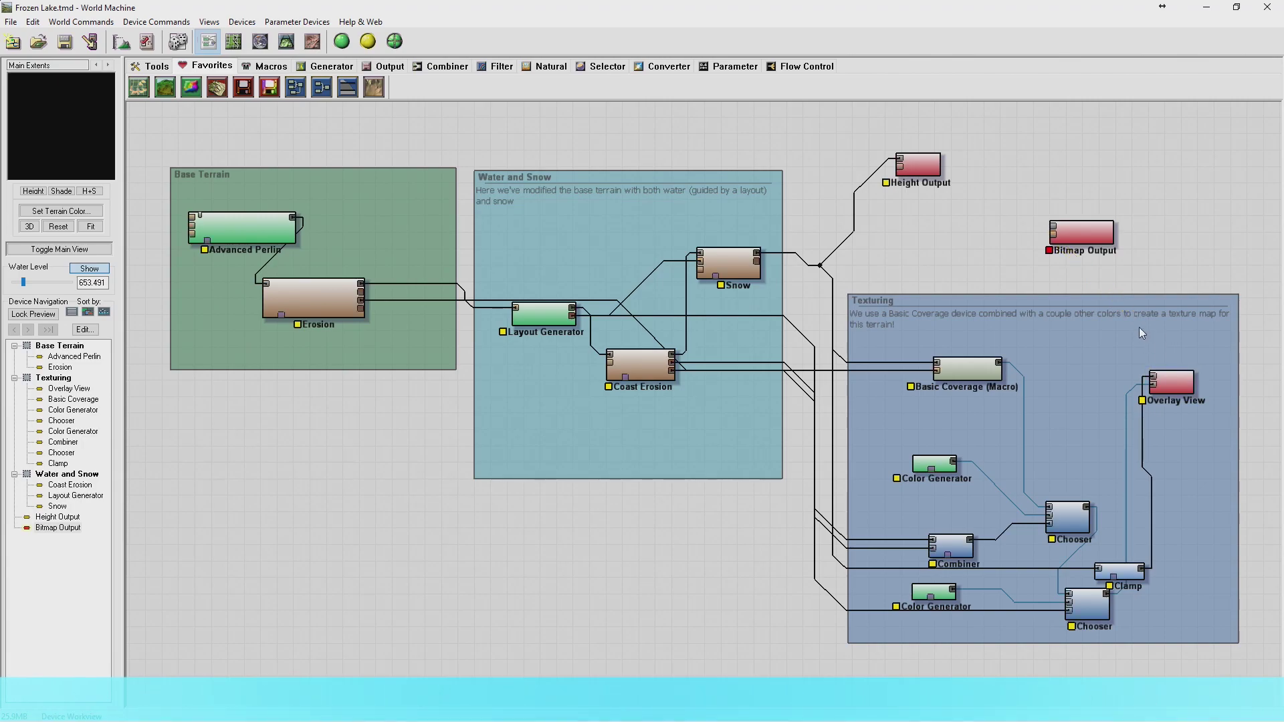
Open Winter Snowdrifts.tmd from New Examples for WM2.3 > Scenes and dismiss its information.
{"action": "left_click", "coordinate": [10, 21]}
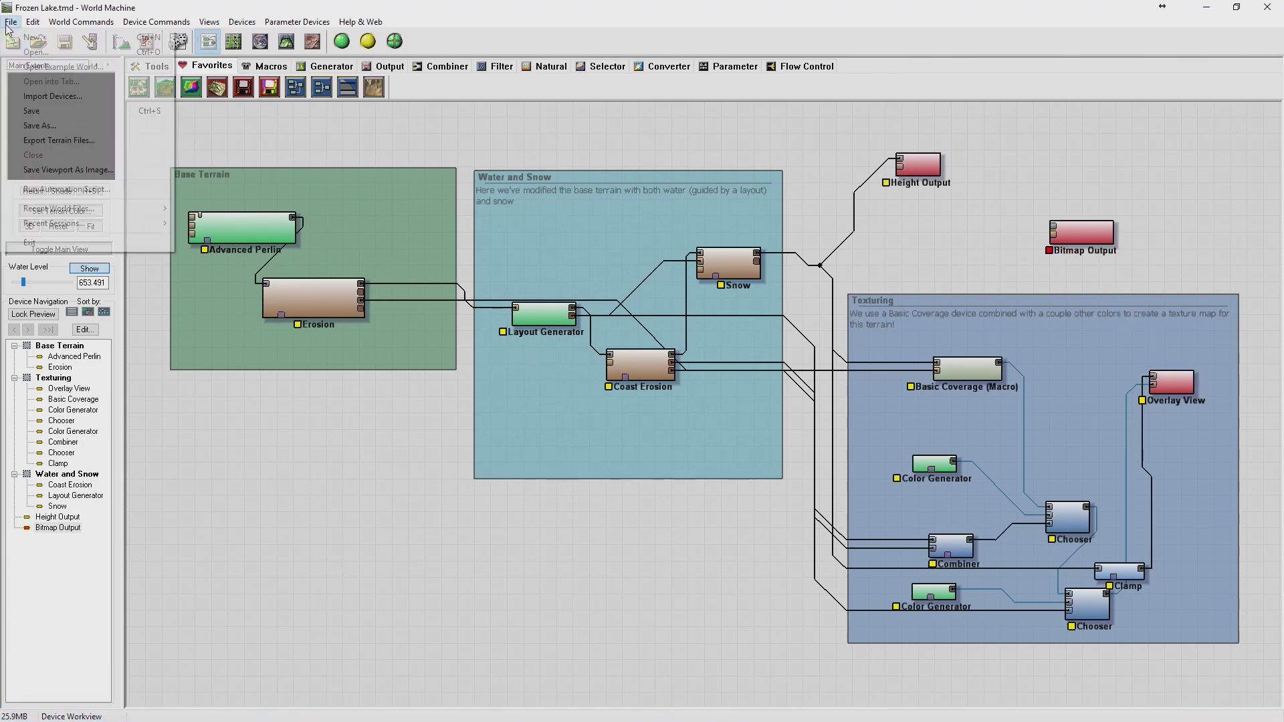
{"action": "left_click", "coordinate": [40, 62]}
{"action": "double_click", "coordinate": [528, 142]}
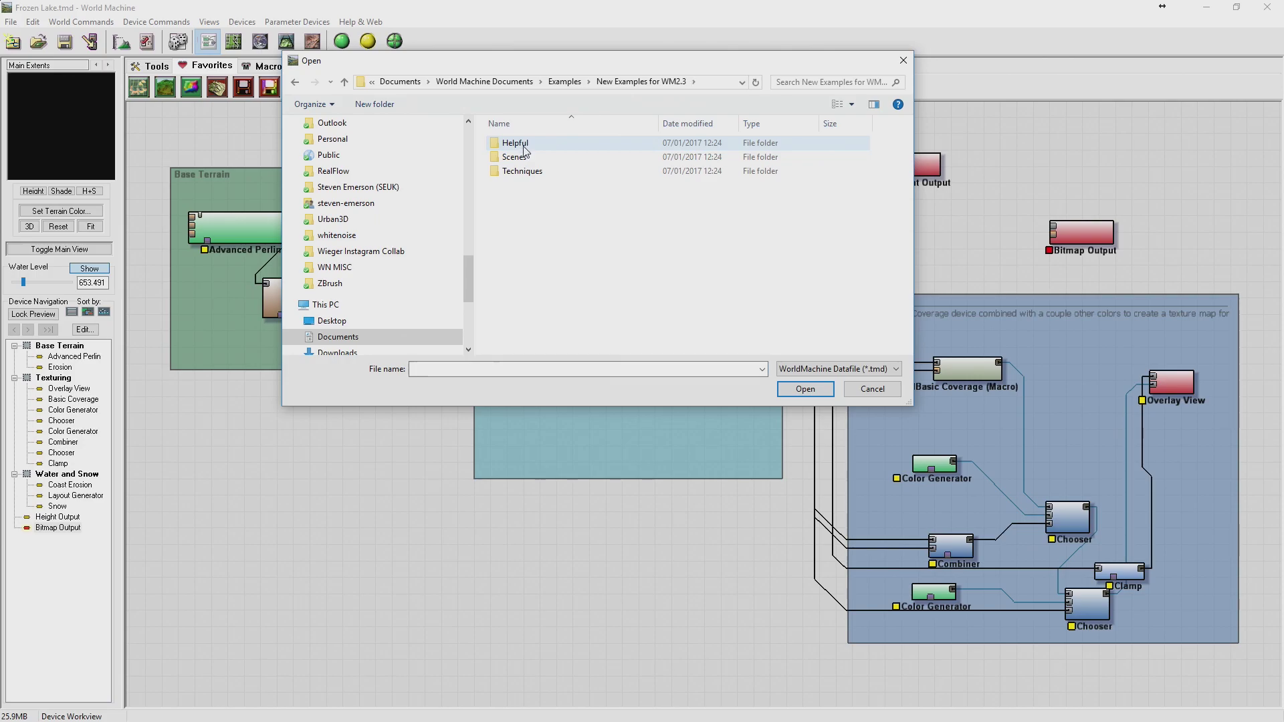
{"action": "double_click", "coordinate": [523, 156]}
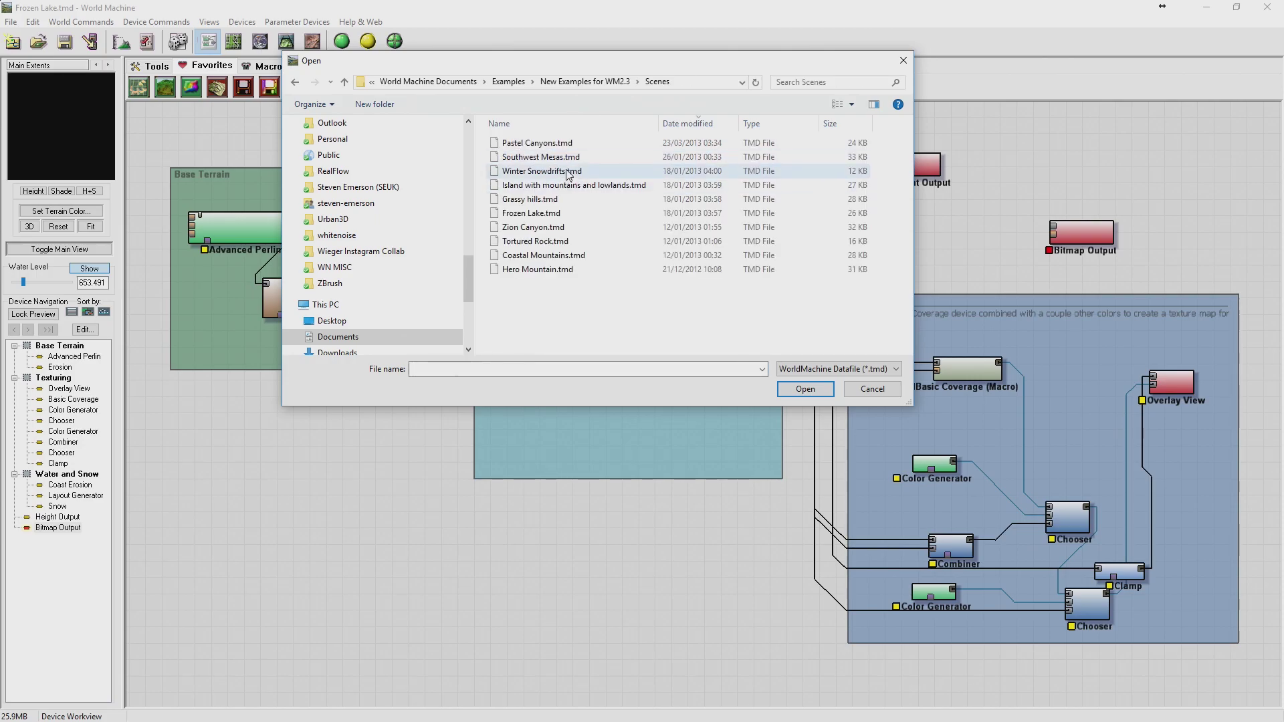
{"action": "double_click", "coordinate": [542, 171]}
{"action": "left_click", "coordinate": [789, 459]}
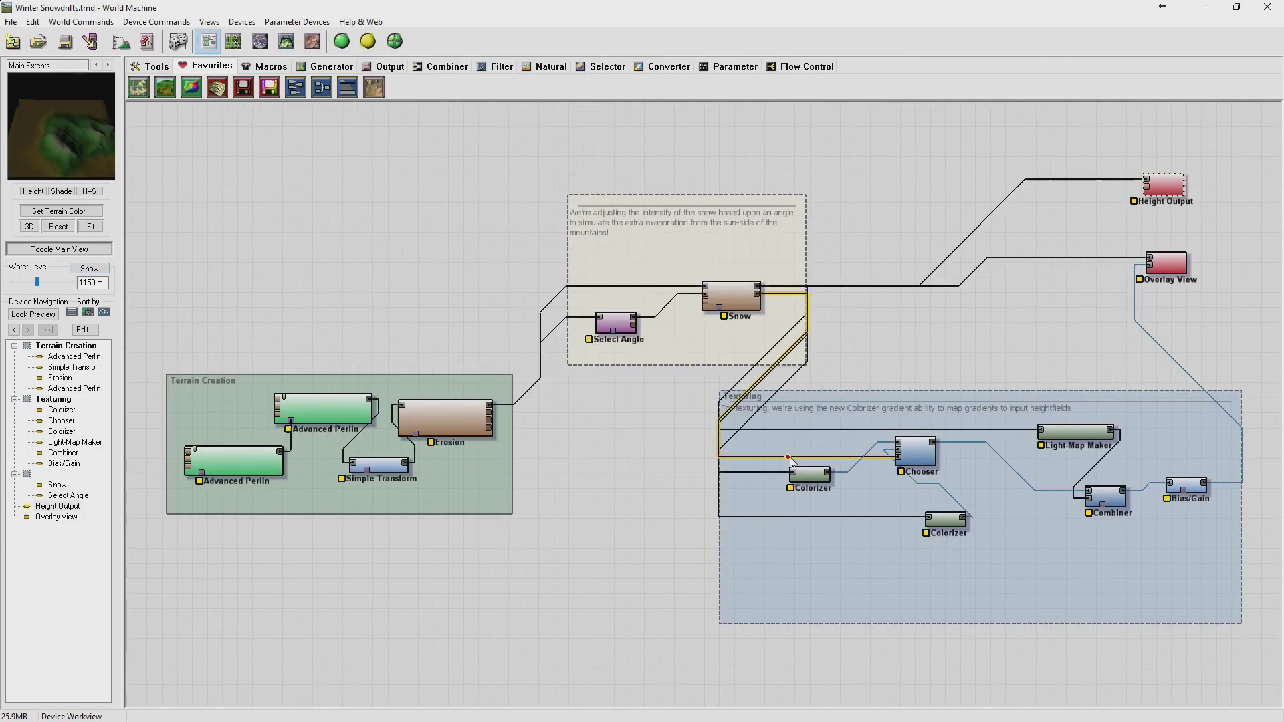
Open Zion Canyon.tmd from the same Scenes folder.
{"action": "left_click", "coordinate": [11, 21]}
{"action": "left_click", "coordinate": [54, 66]}
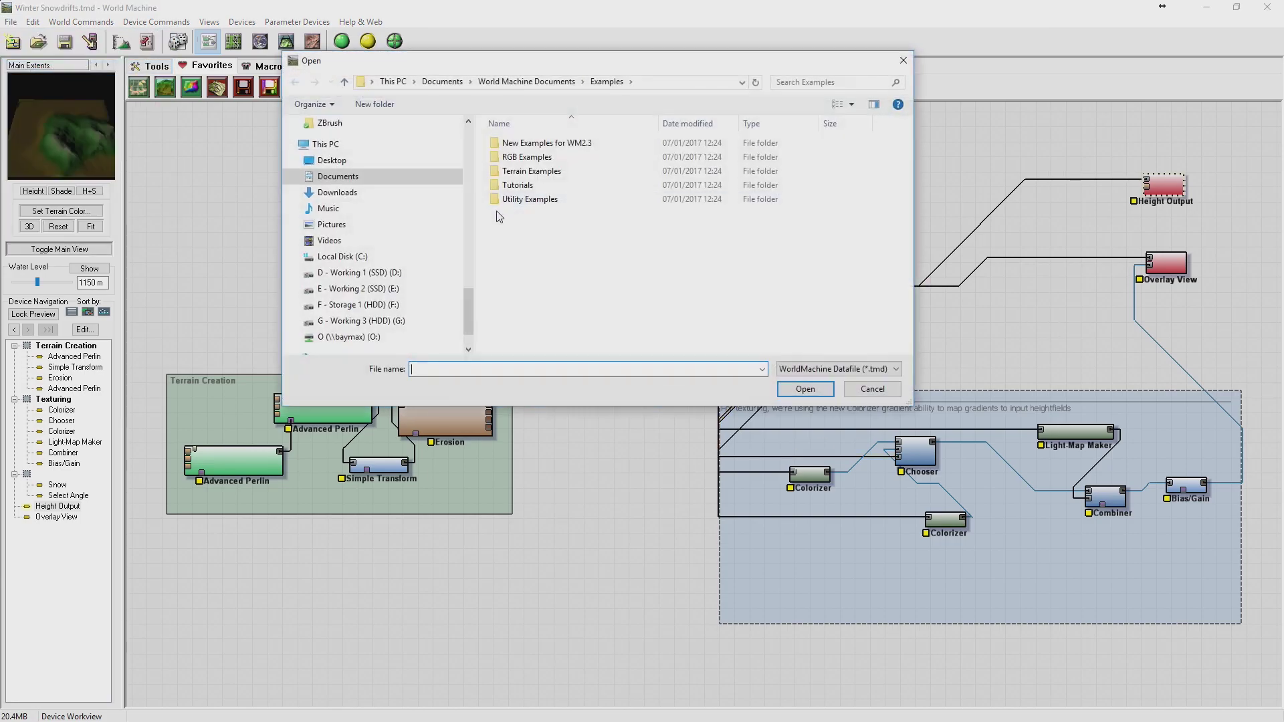
{"action": "double_click", "coordinate": [530, 143]}
{"action": "double_click", "coordinate": [528, 157]}
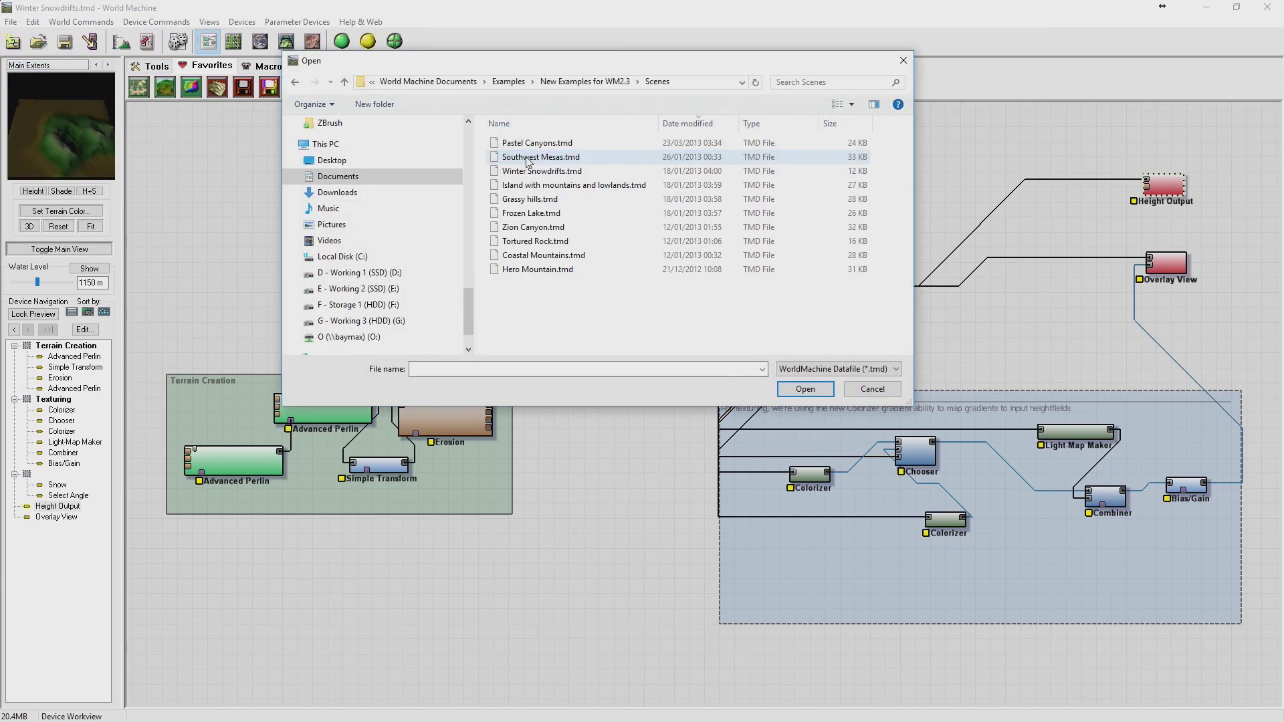
{"action": "left_click", "coordinate": [535, 200]}
{"action": "double_click", "coordinate": [543, 227]}
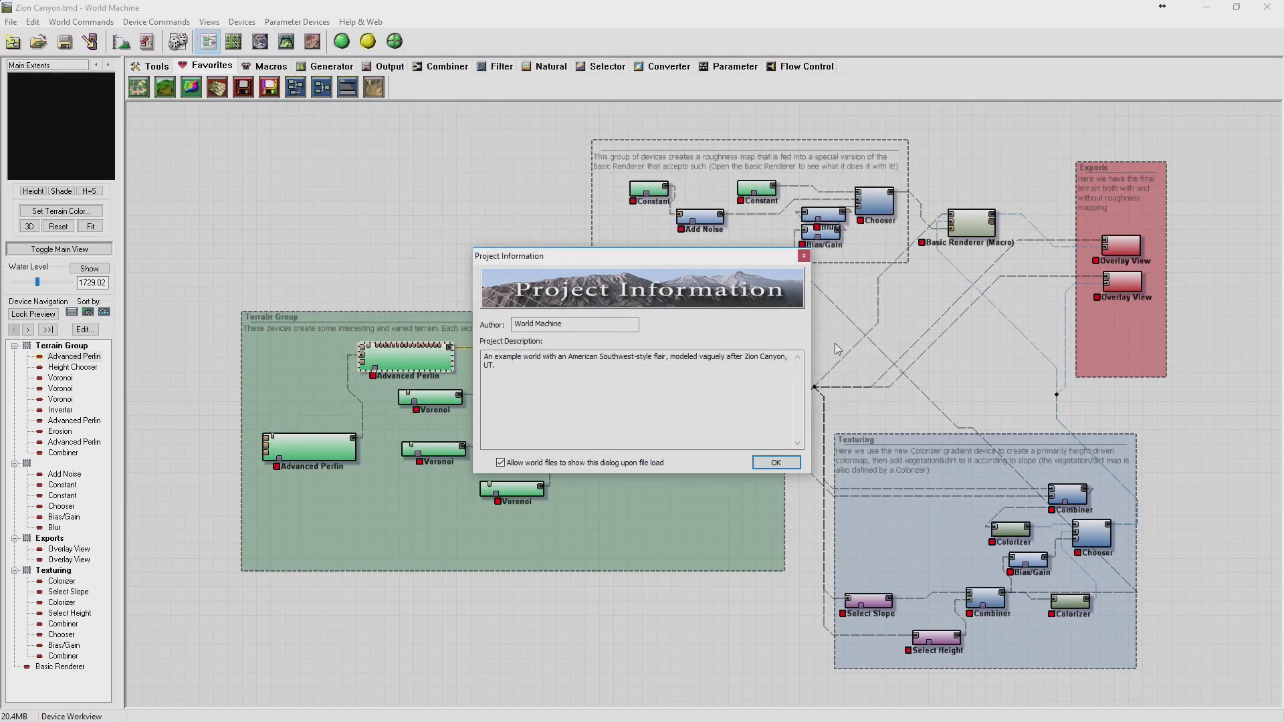
Dismiss Zion Canyon's information, then load Tortured Rock.tmd from Scenes and close its description.
{"action": "left_click", "coordinate": [776, 462]}
{"action": "left_click", "coordinate": [10, 21]}
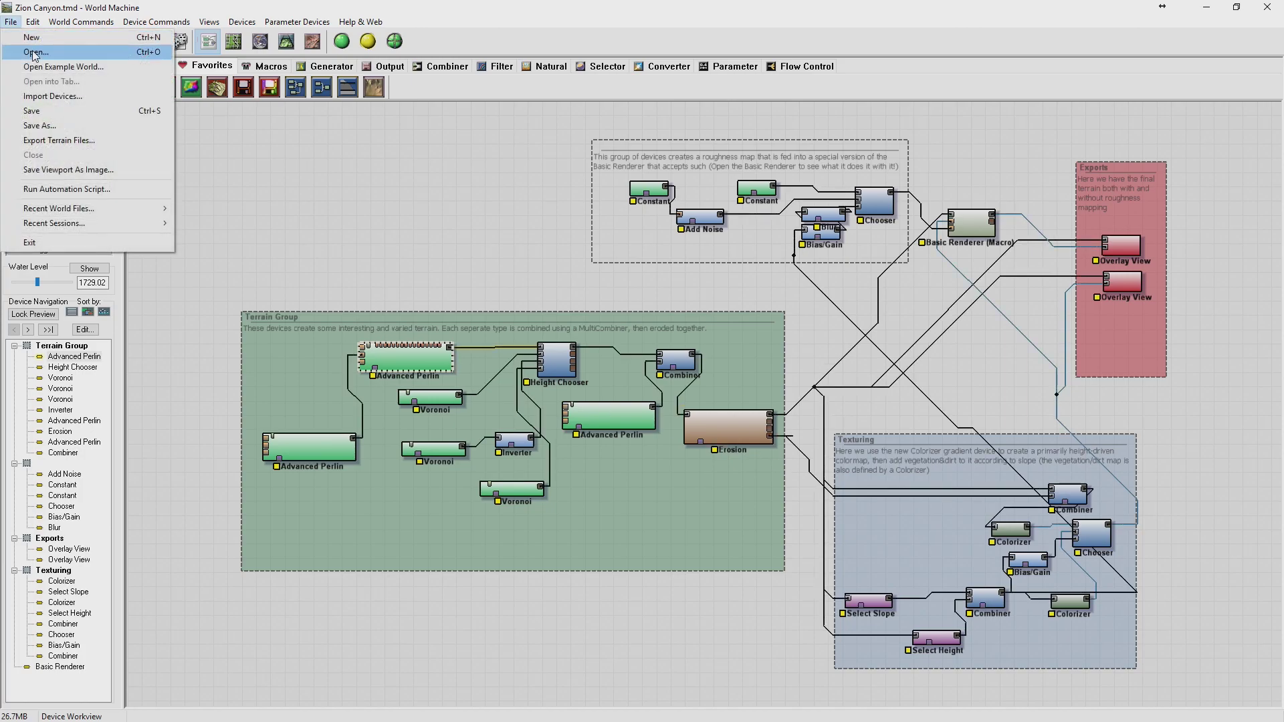
{"action": "left_click", "coordinate": [35, 52]}
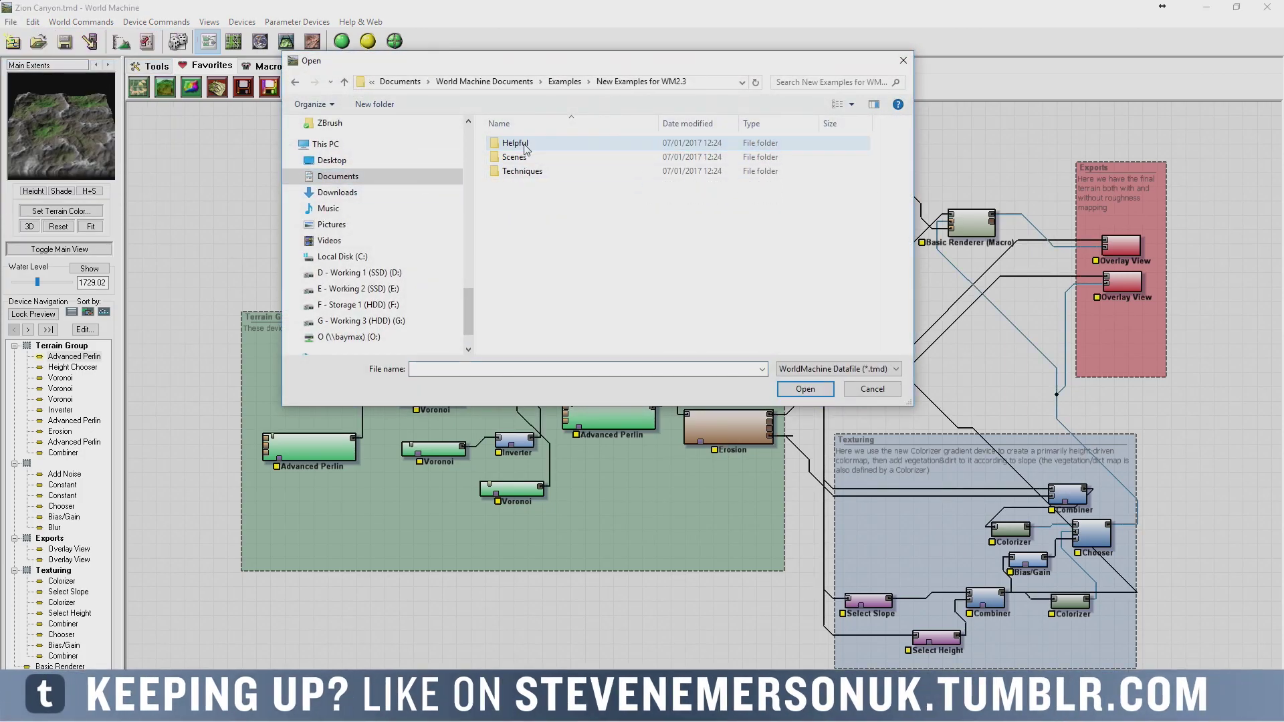
{"action": "double_click", "coordinate": [516, 157]}
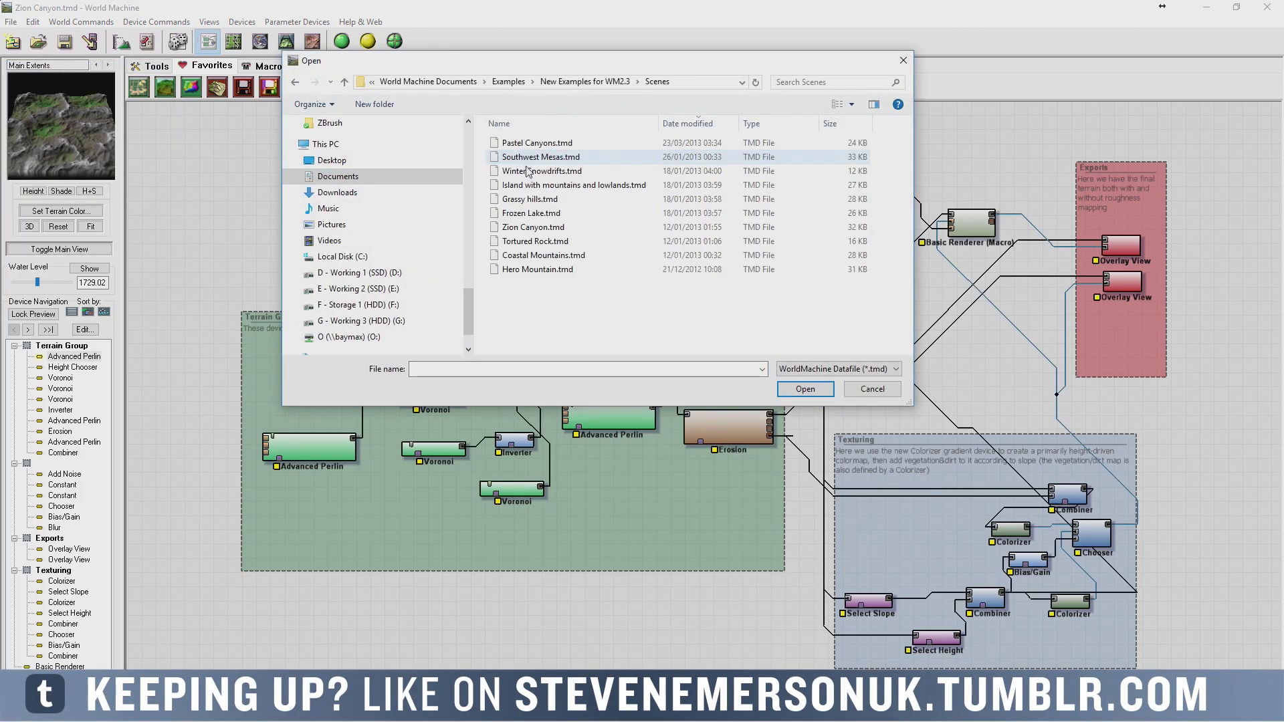
{"action": "left_click", "coordinate": [575, 242]}
{"action": "double_click", "coordinate": [583, 242]}
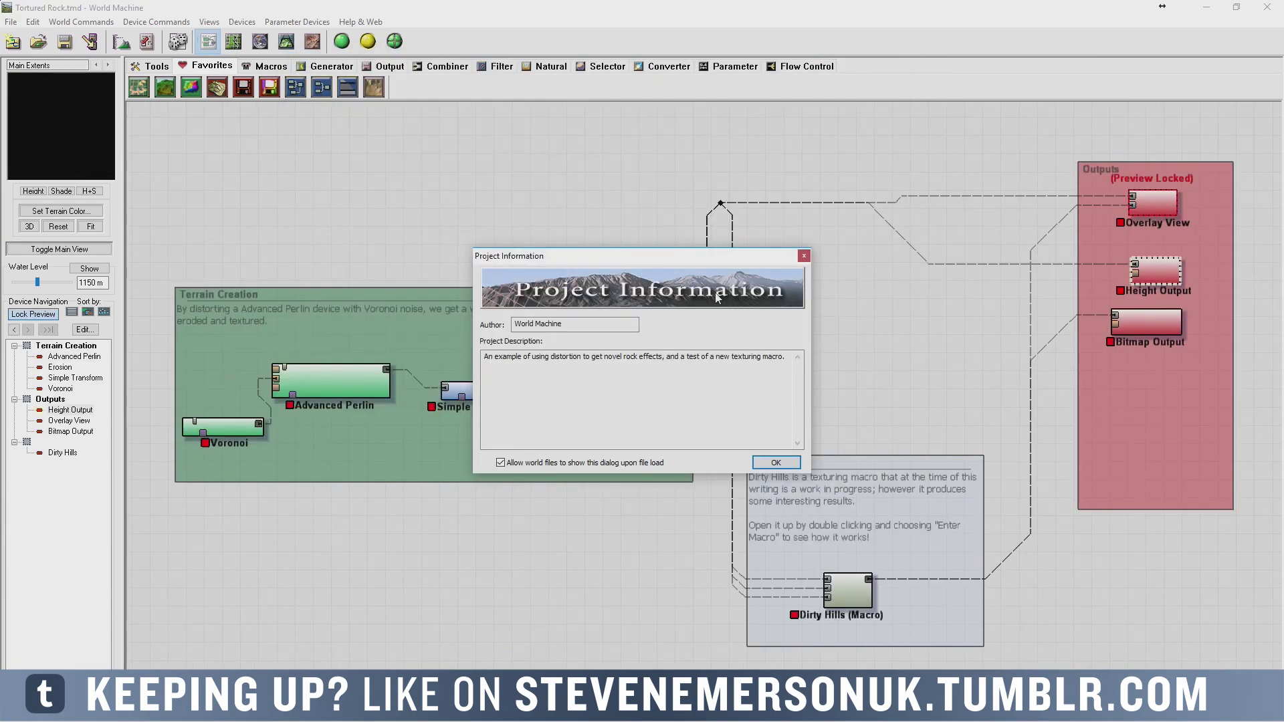
{"action": "left_click", "coordinate": [776, 463]}
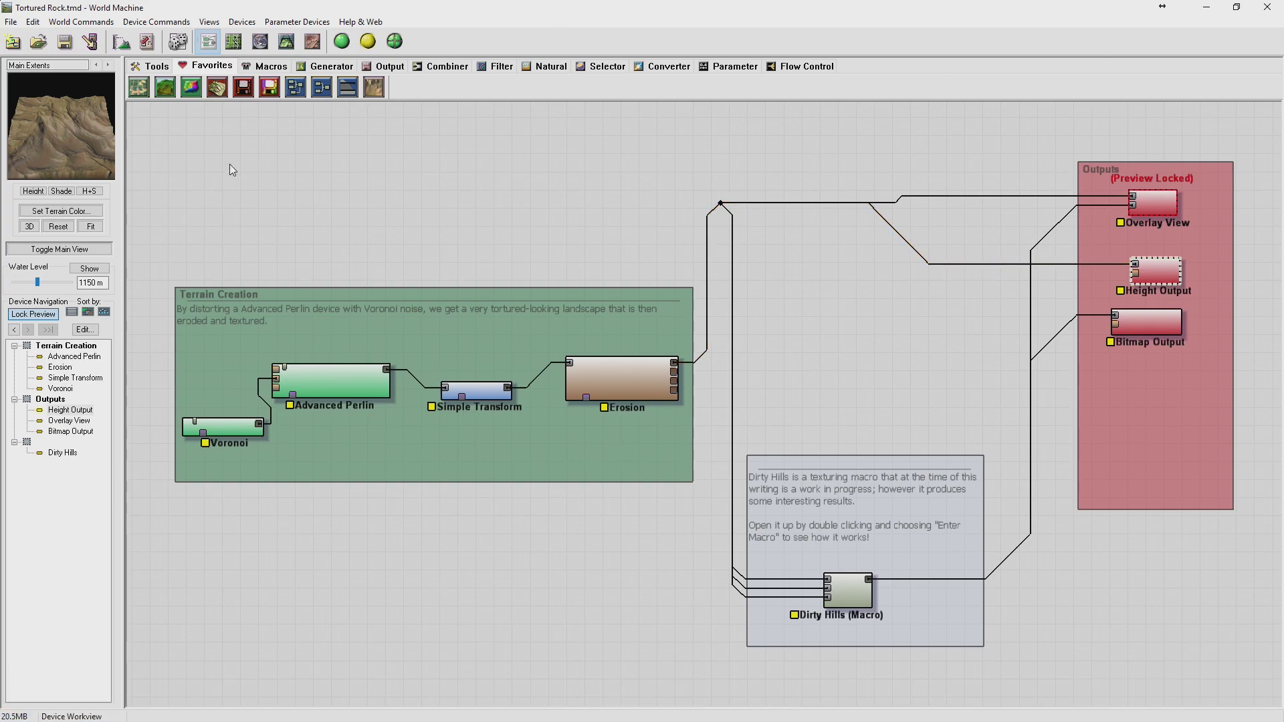
In Layout View, drag the Tortured Rock Main Extents box up and left onto a chosen terrain patch.
{"action": "left_click", "coordinate": [233, 42]}
{"action": "scroll", "coordinate": [773, 447], "scroll_direction": "down", "scroll_amount": 2}
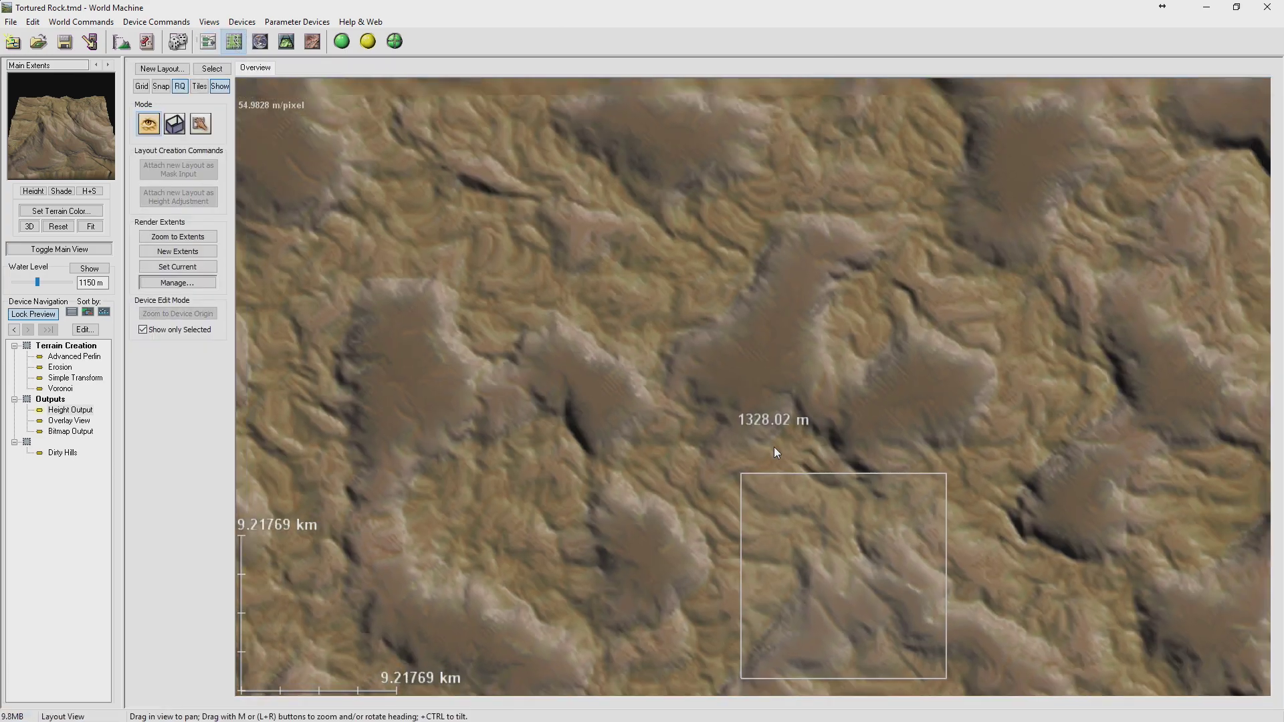
{"action": "scroll", "coordinate": [799, 487], "scroll_direction": "down", "scroll_amount": 3}
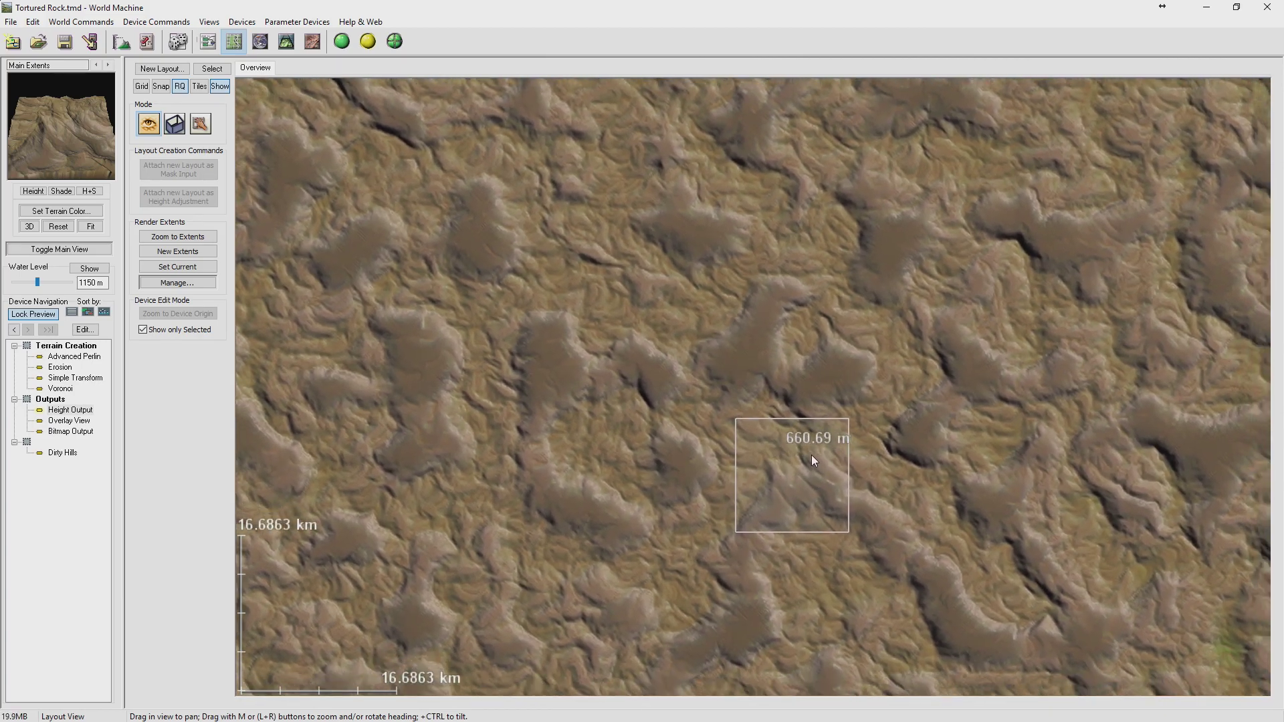
{"action": "left_click_drag", "start_coordinate": [813, 460], "coordinate": [789, 429]}
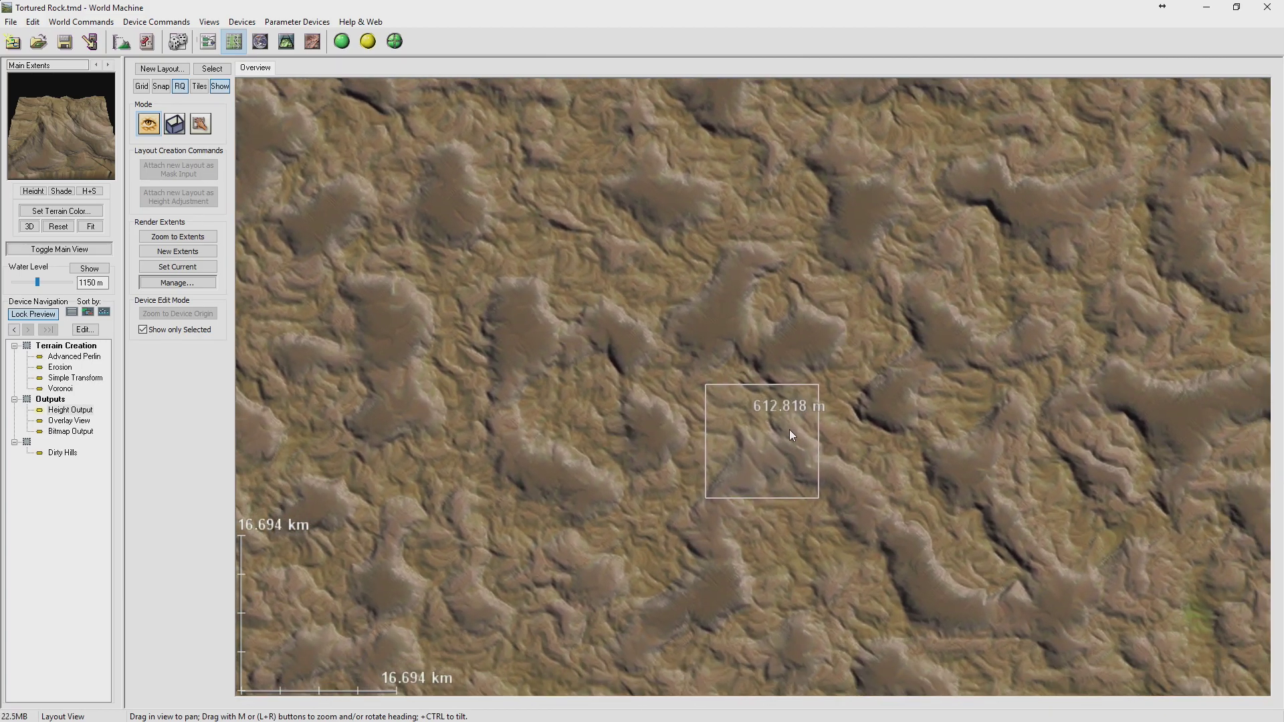
{"action": "left_click", "coordinate": [174, 123]}
{"action": "mouse_move", "coordinate": [717, 448]}
{"action": "left_mouse_down"}
{"action": "mouse_move", "coordinate": [618, 343]}
{"action": "mouse_move", "coordinate": [655, 354]}
{"action": "mouse_move", "coordinate": [679, 345]}
{"action": "left_mouse_up"}
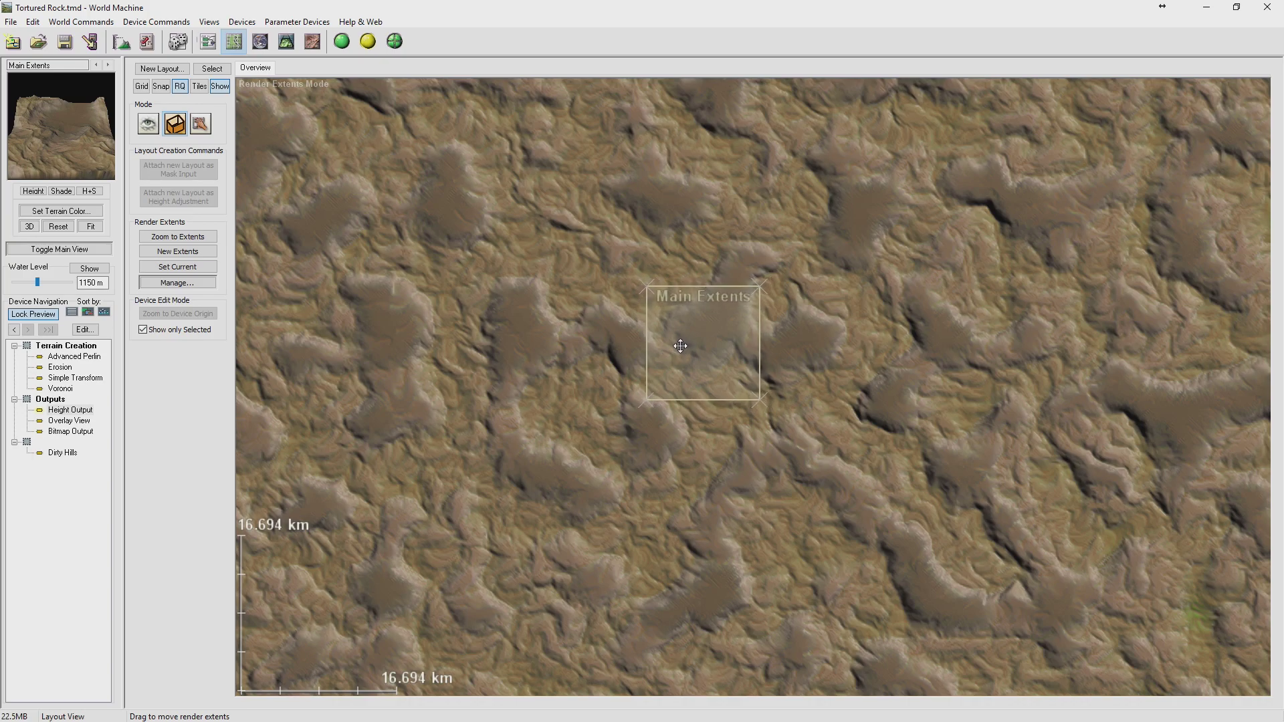
{"action": "left_click_drag", "start_coordinate": [679, 345], "coordinate": [678, 350]}
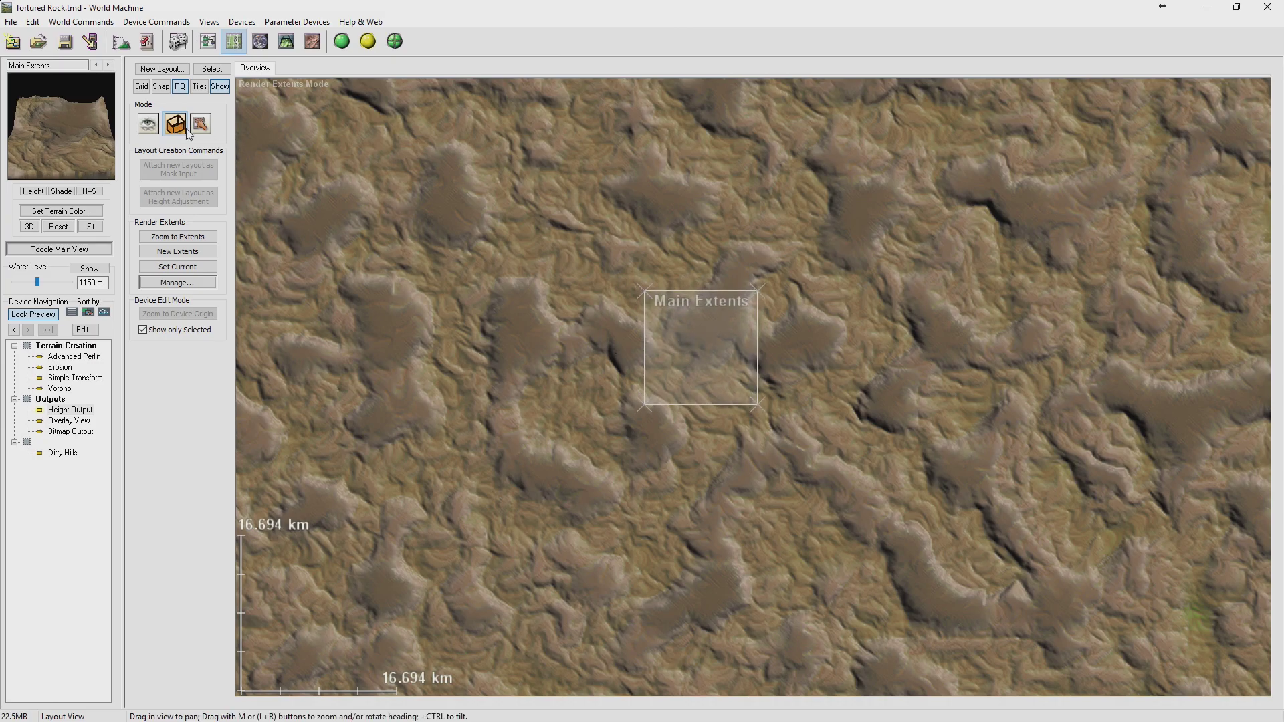
{"action": "scroll", "coordinate": [691, 341], "scroll_direction": "up", "scroll_amount": 3}
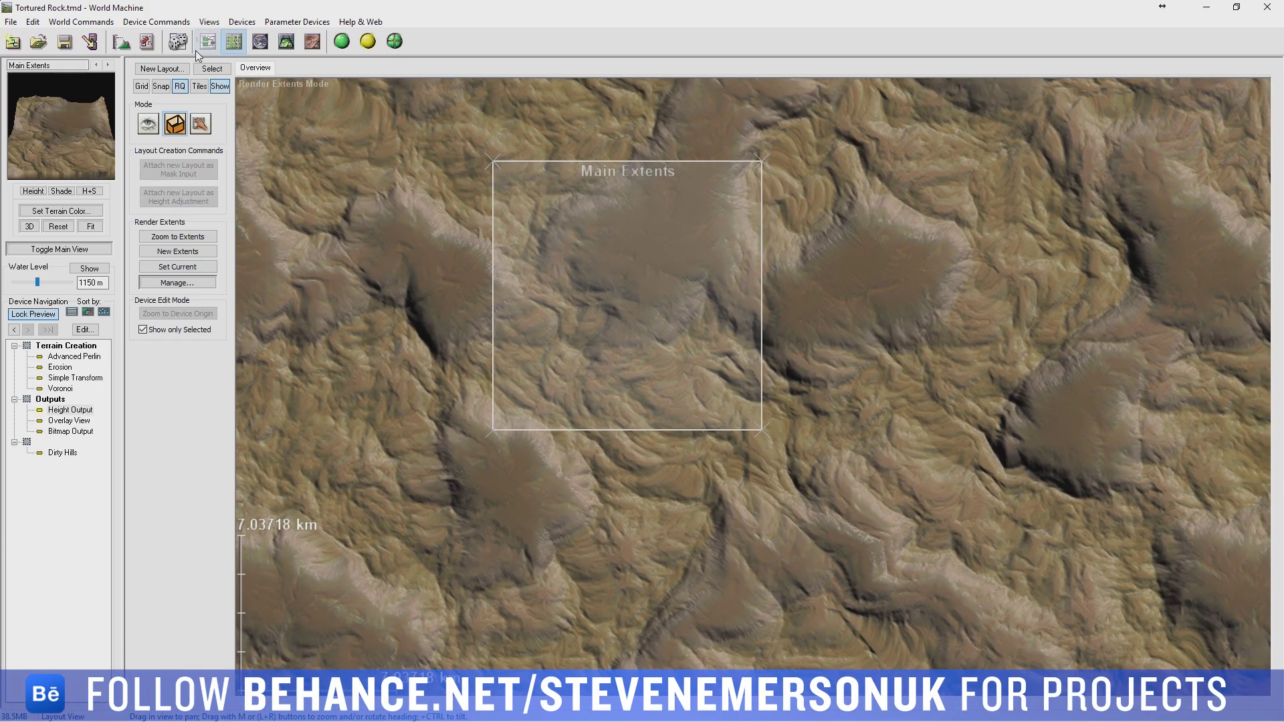
Raise the build resolution with the Project Settings slider, then return to the device graph.
{"action": "left_click", "coordinate": [121, 42]}
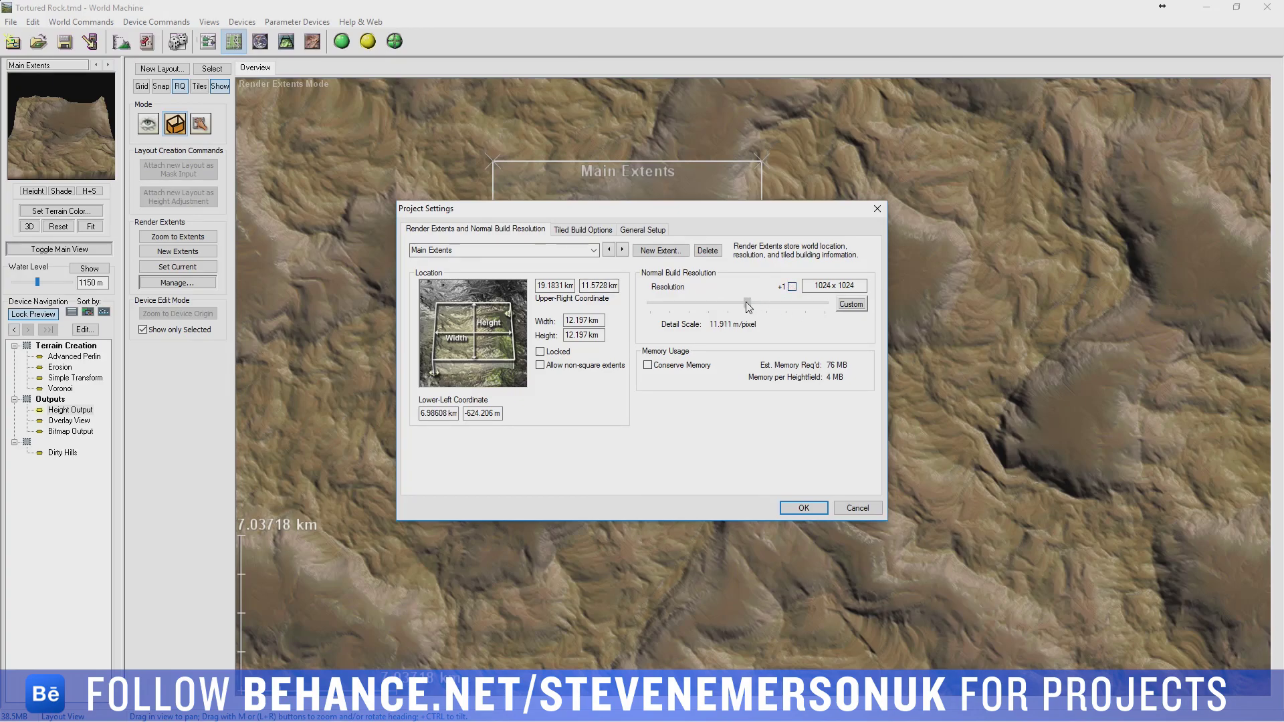
{"action": "left_click_drag", "start_coordinate": [747, 304], "coordinate": [786, 304]}
{"action": "left_click", "coordinate": [789, 506]}
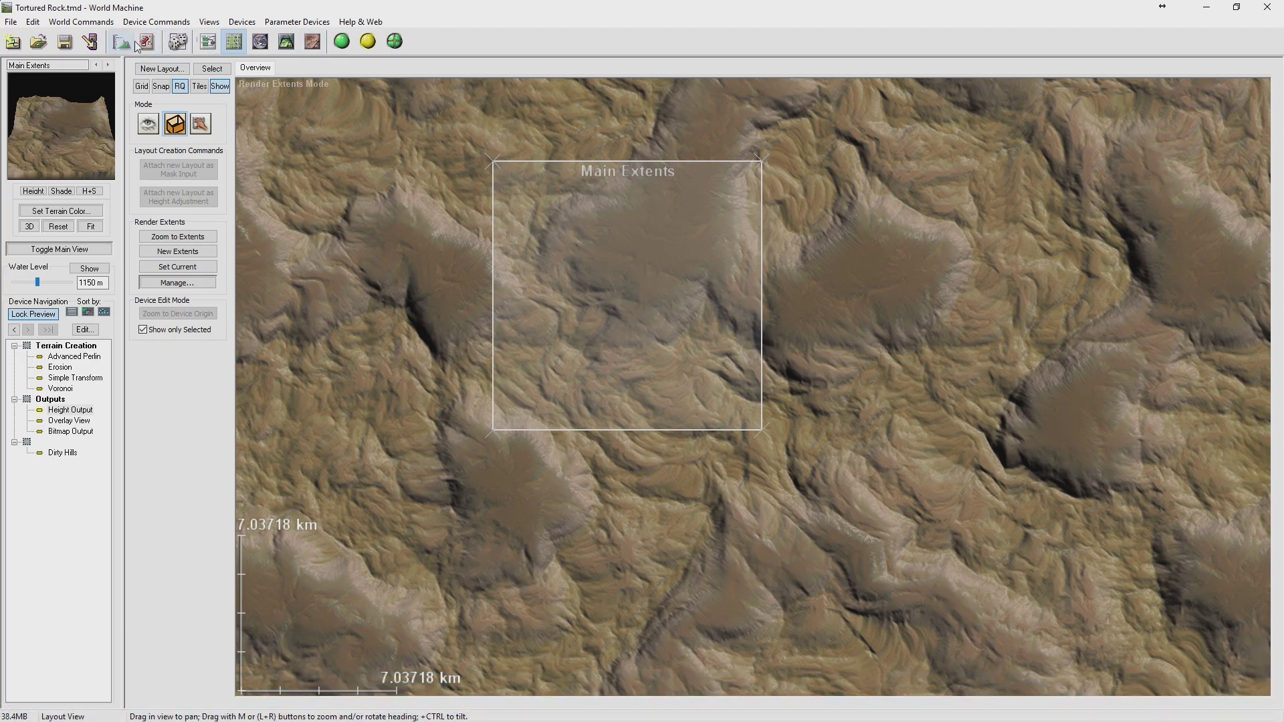
{"action": "left_click", "coordinate": [208, 41]}
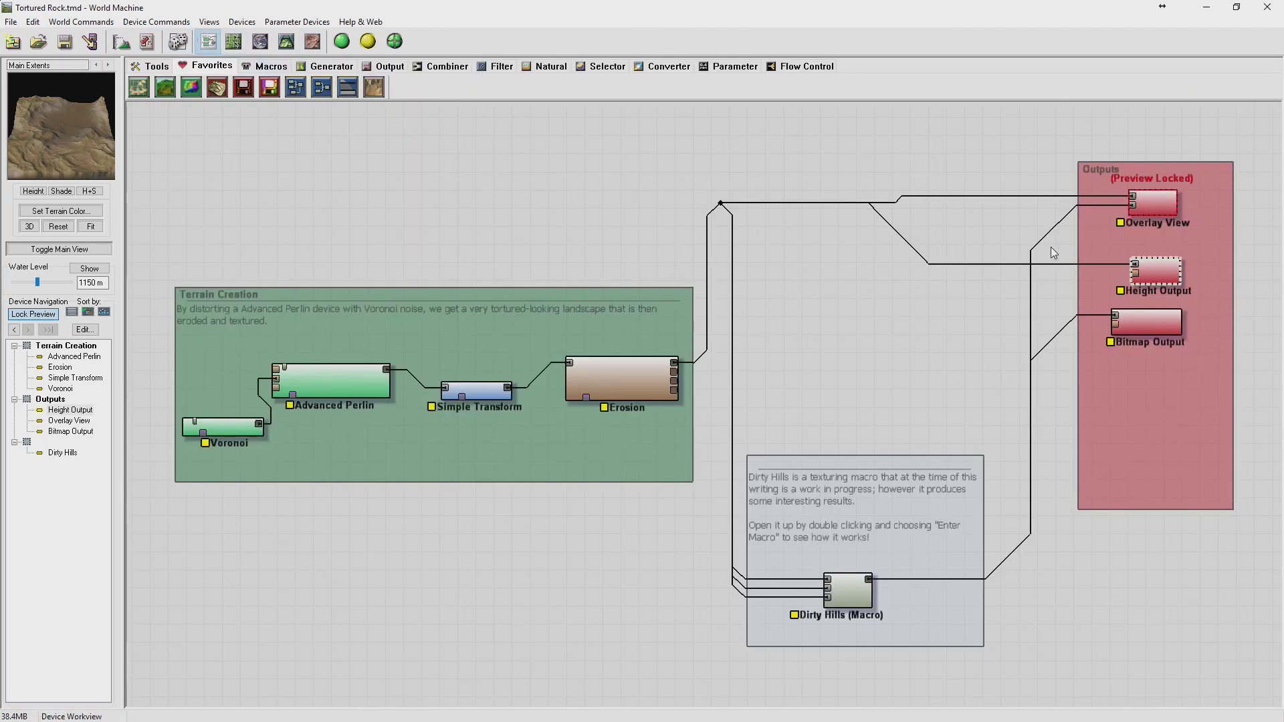
Run a full 4096 × 4096 build of the Tortured Rock world and dismiss the build report.
{"action": "left_click", "coordinate": [341, 41]}
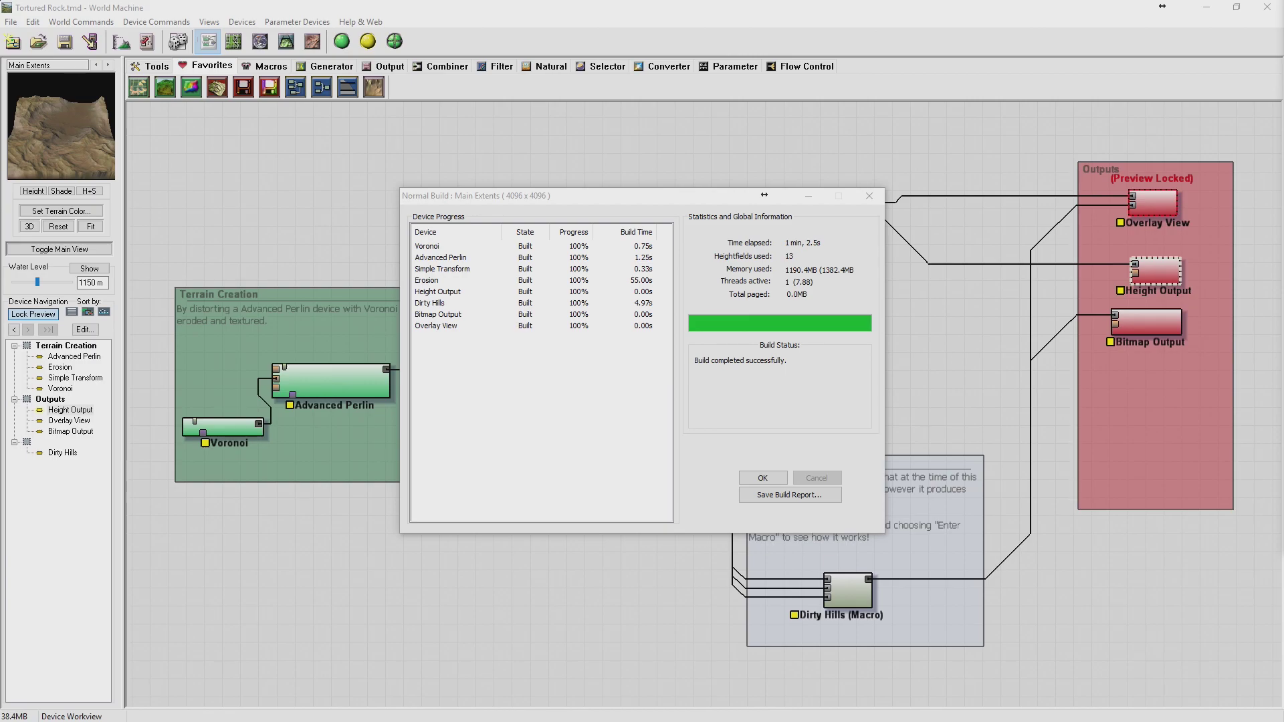
{"action": "left_click", "coordinate": [762, 477]}
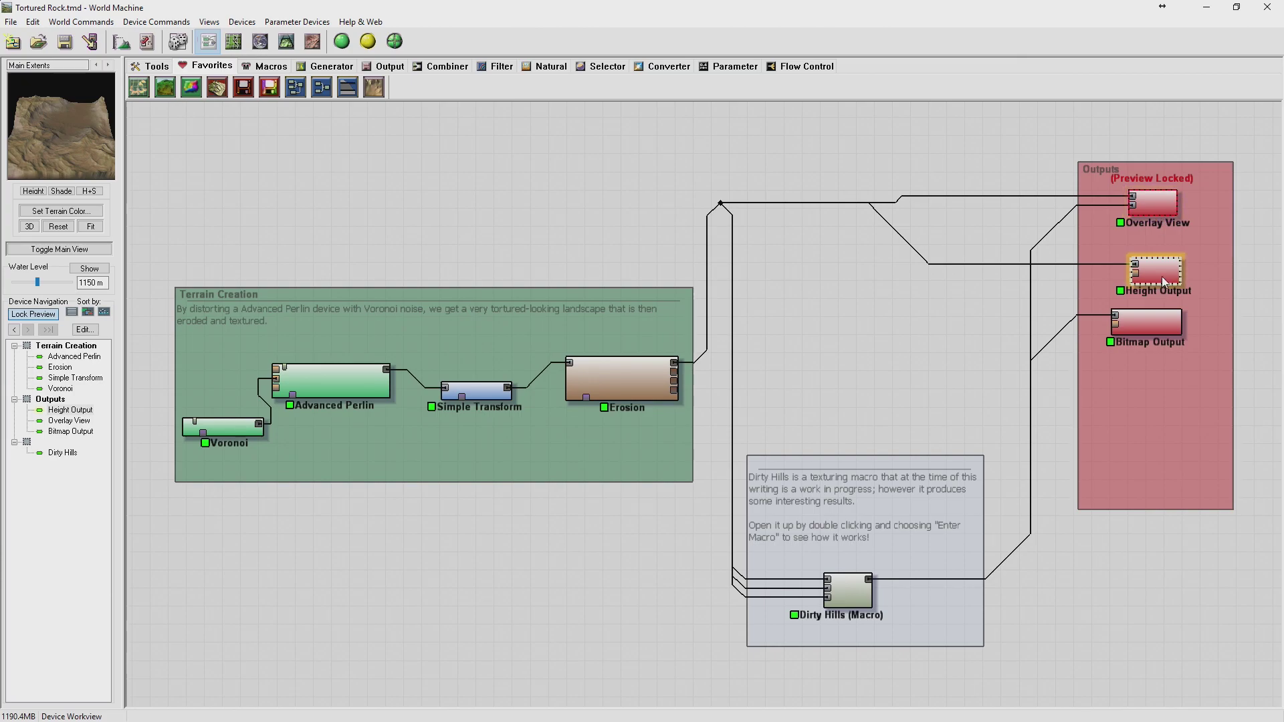
Set Height Output to TIFF (16bit) and browse to the Dailys\2017\03 folder on D:.
{"action": "double_click", "coordinate": [1162, 270]}
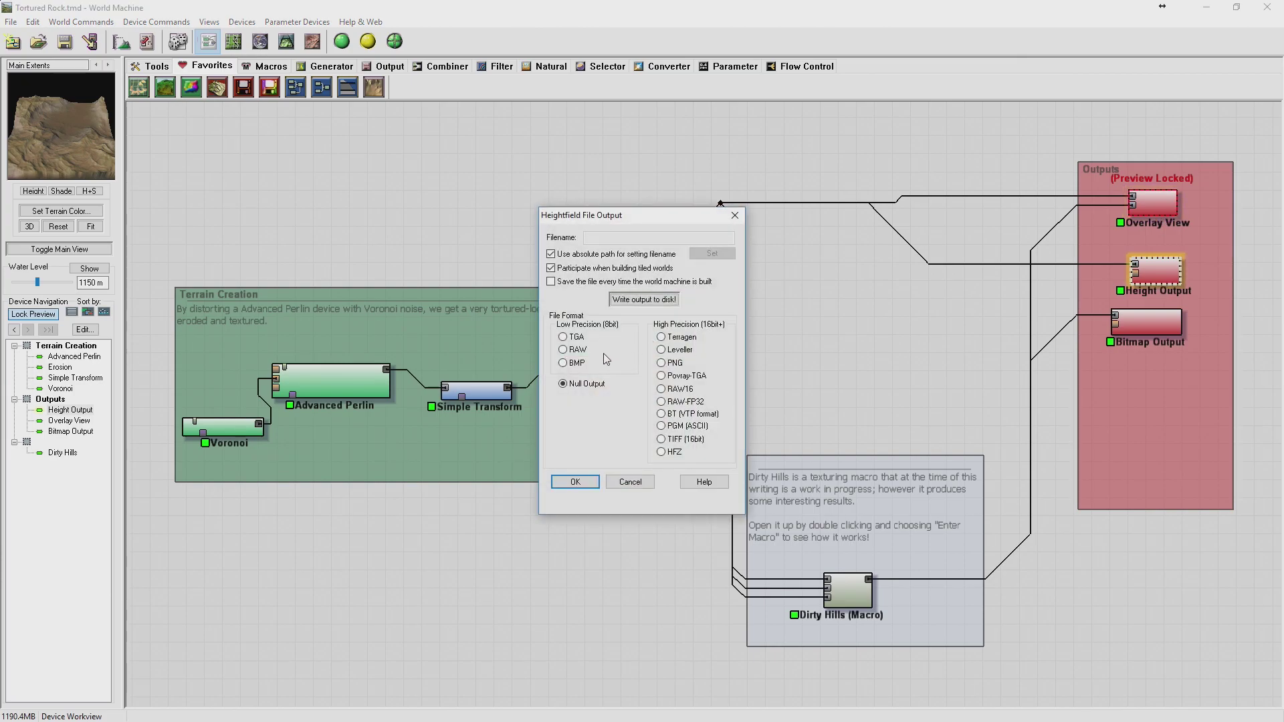
{"action": "left_click", "coordinate": [695, 441]}
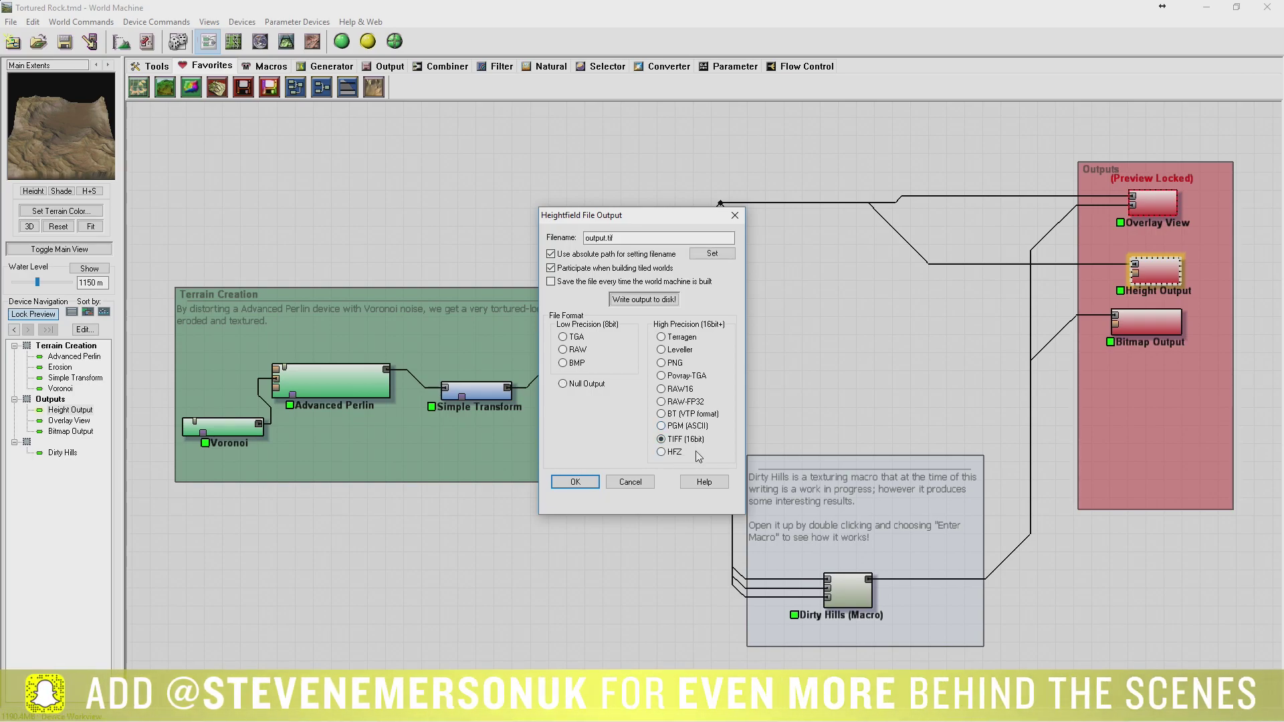
{"action": "left_click", "coordinate": [699, 253]}
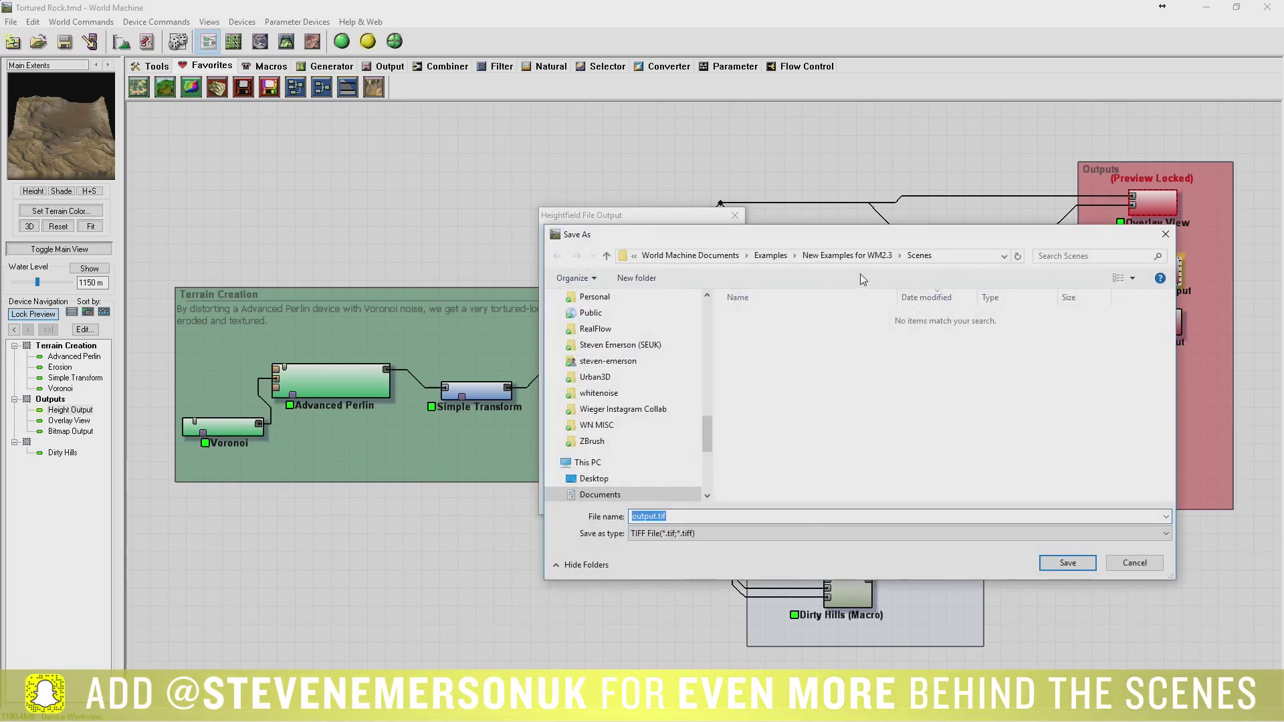
{"action": "scroll", "coordinate": [628, 441], "scroll_direction": "down", "scroll_amount": 2}
{"action": "scroll", "coordinate": [628, 444], "scroll_direction": "down", "scroll_amount": 2}
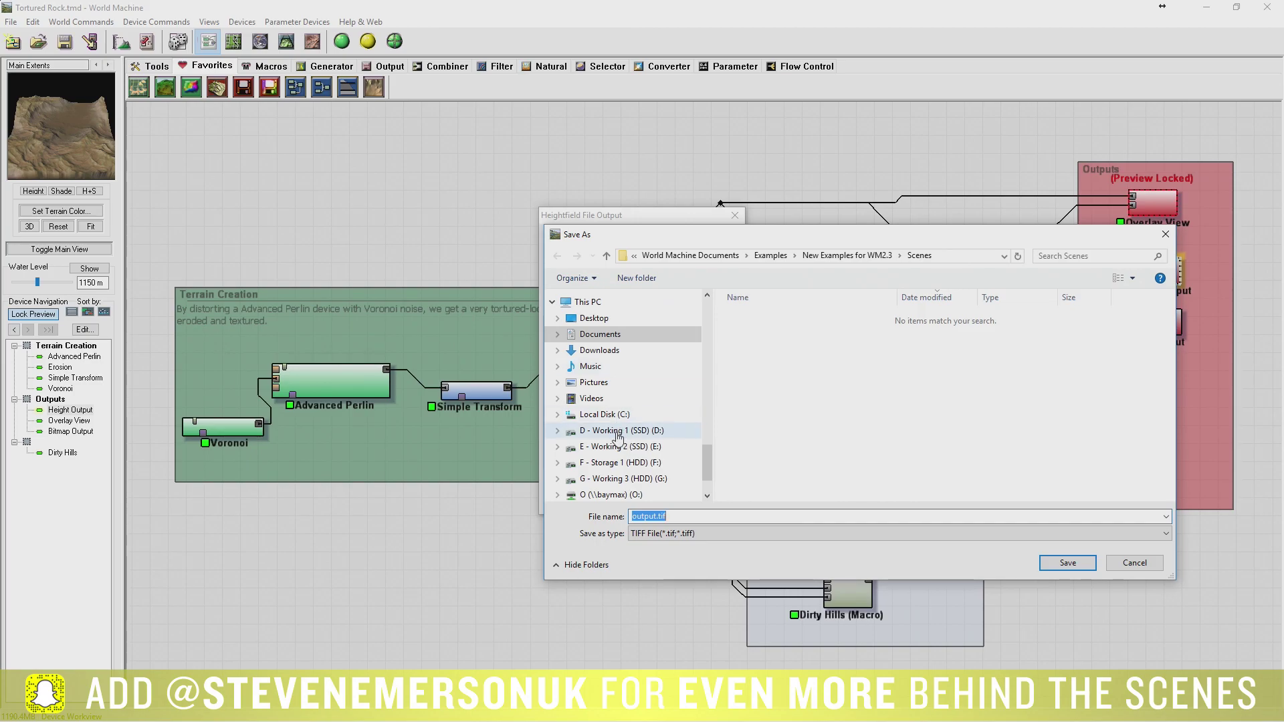
{"action": "left_click", "coordinate": [618, 430]}
{"action": "scroll", "coordinate": [773, 461], "scroll_direction": "down", "scroll_amount": 5}
{"action": "double_click", "coordinate": [773, 353]}
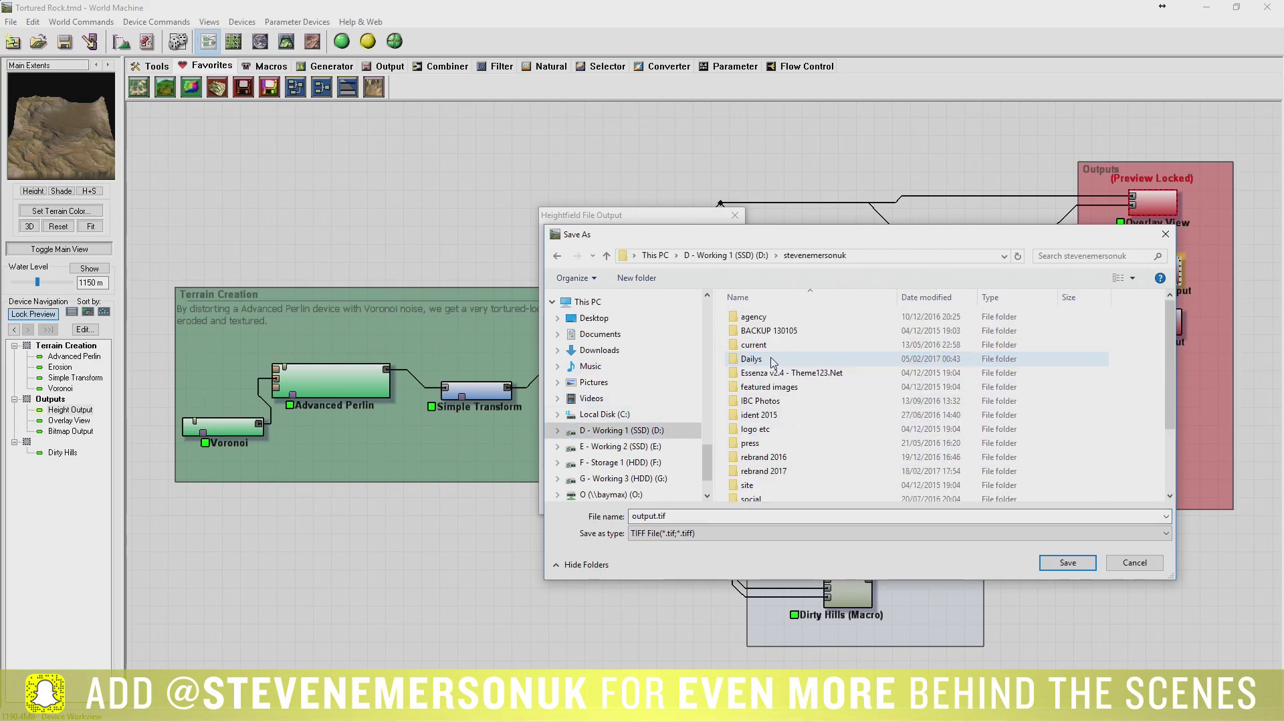
{"action": "double_click", "coordinate": [762, 339]}
{"action": "double_click", "coordinate": [748, 316]}
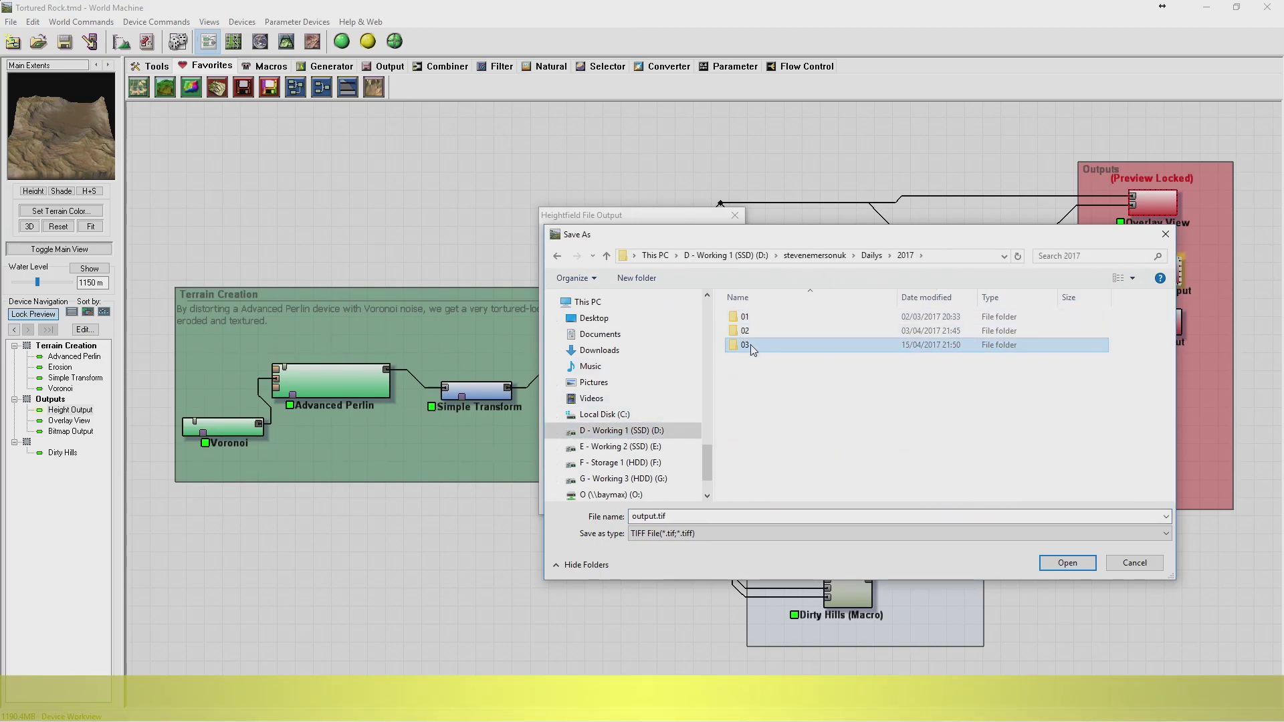
{"action": "double_click", "coordinate": [752, 343]}
{"action": "scroll", "coordinate": [769, 466], "scroll_direction": "down", "scroll_amount": 1}
Create folders 170318, WM and tex, and save the height map as '170318 Height' in tex.
{"action": "left_click", "coordinate": [634, 278]}
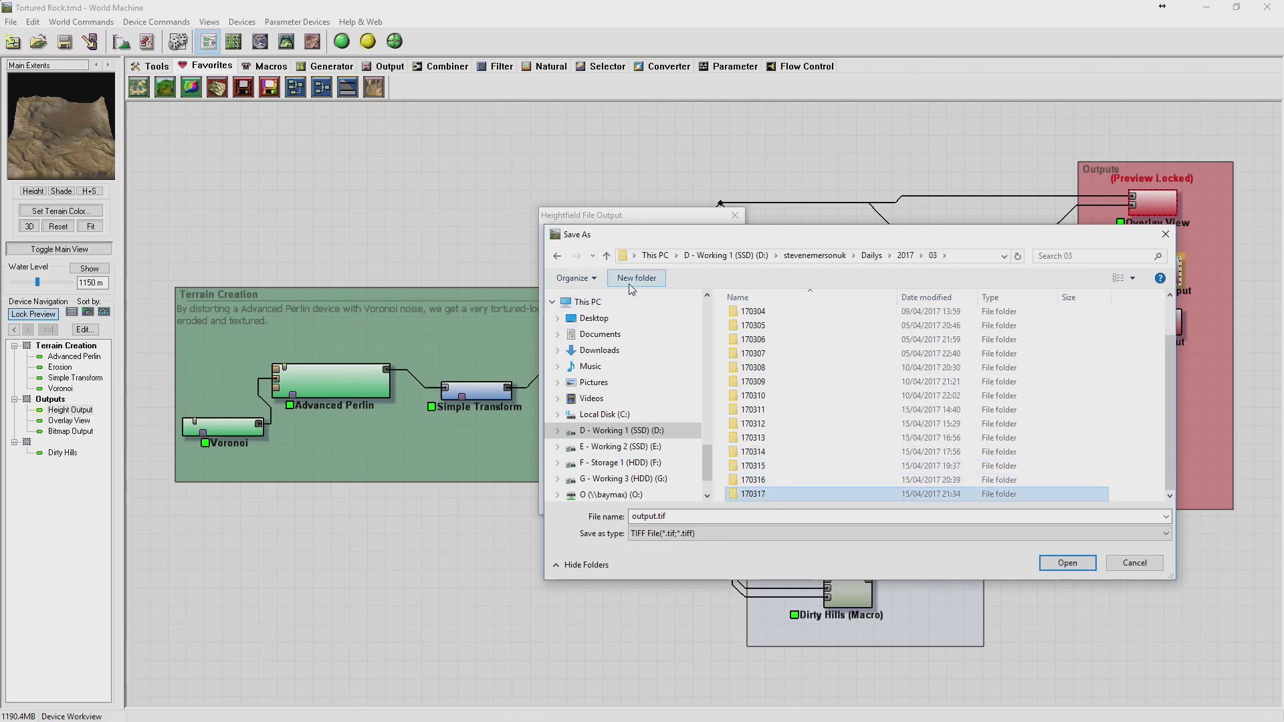
{"action": "type", "text": "13"}
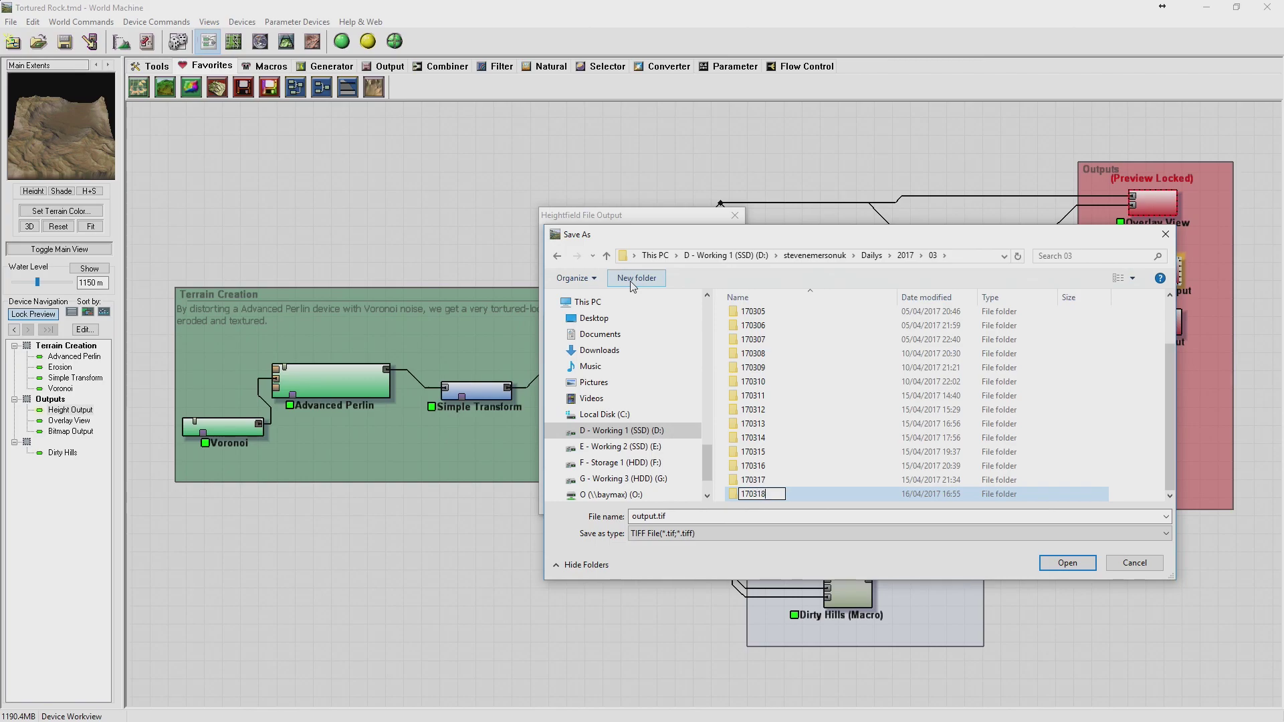
{"action": "key", "text": "Return"}
{"action": "key", "text": "Return"}
{"action": "left_click", "coordinate": [632, 282]}
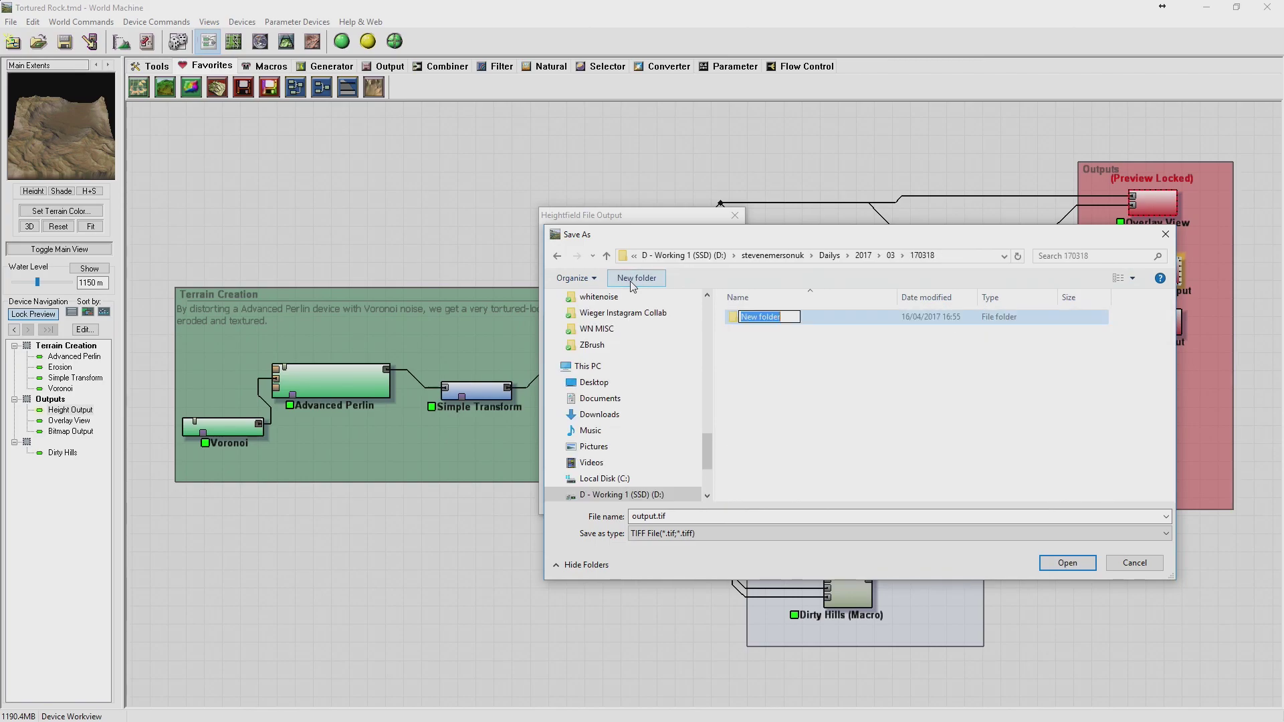
{"action": "type", "text": "W"}
{"action": "key", "text": "Return"}
{"action": "left_click", "coordinate": [632, 282]}
{"action": "type", "text": "te"}
{"action": "key", "text": "Return"}
{"action": "key", "text": "Return"}
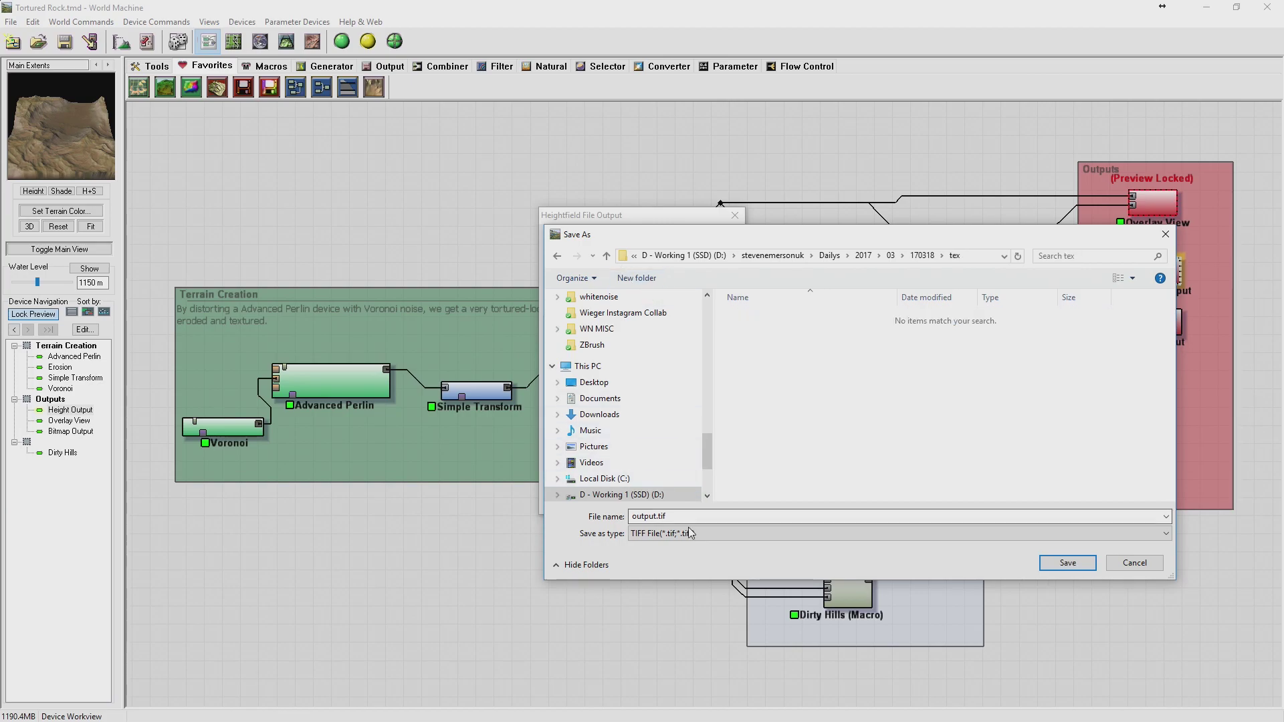
{"action": "type", "text": "170318 Height"}
{"action": "key", "text": "Return"}
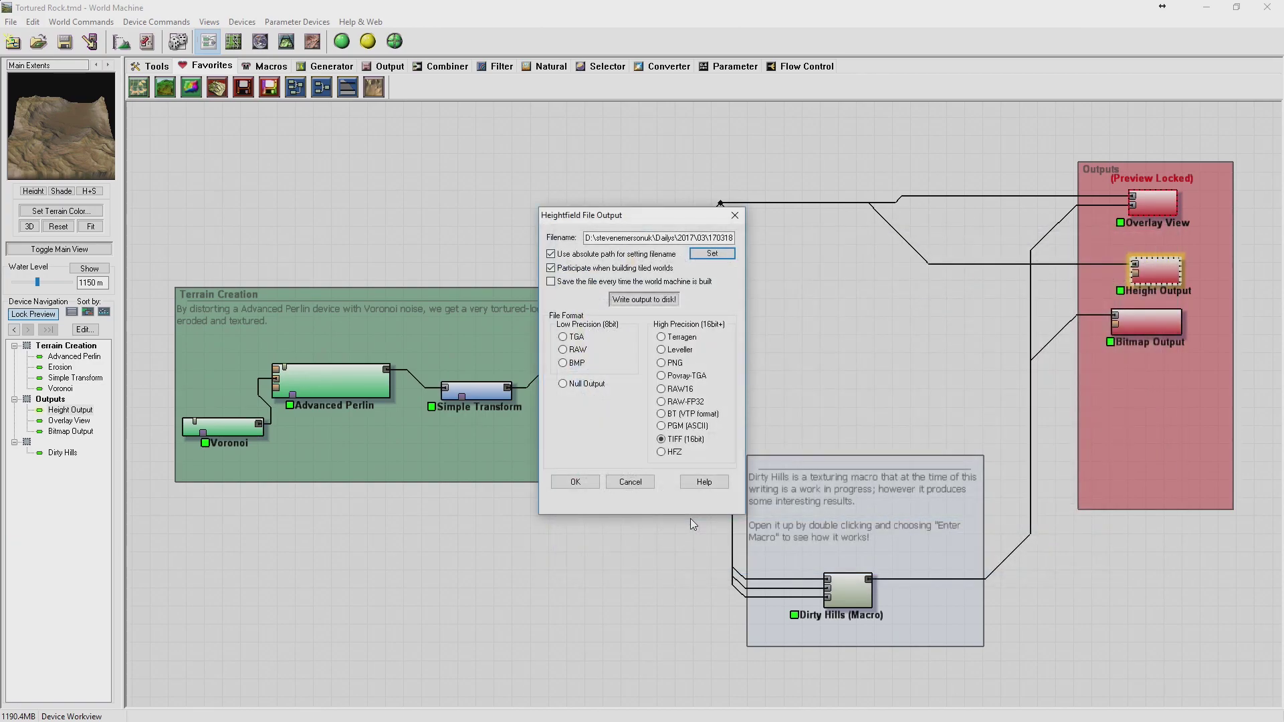
{"action": "left_click", "coordinate": [574, 481]}
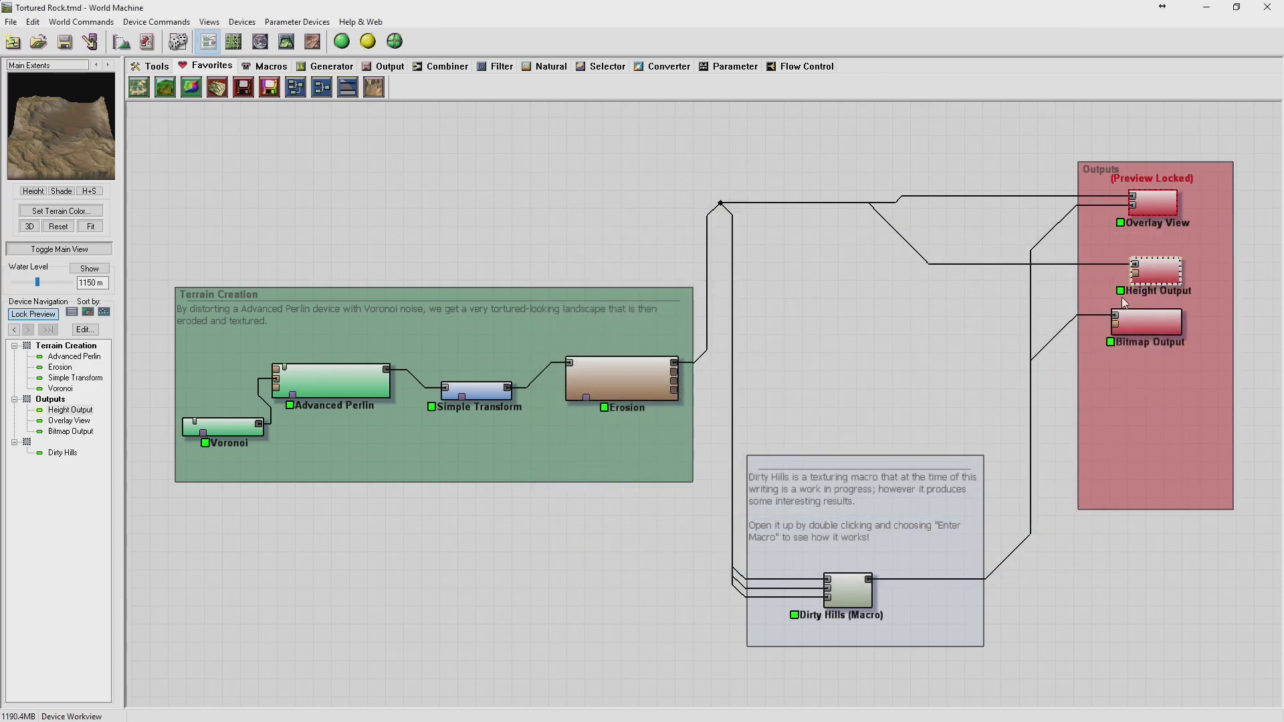
Set Bitmap Output to 16-bit TIFF, saved as 170318 Bitmap in the tex folder.
{"action": "double_click", "coordinate": [1141, 326]}
{"action": "left_click", "coordinate": [688, 361]}
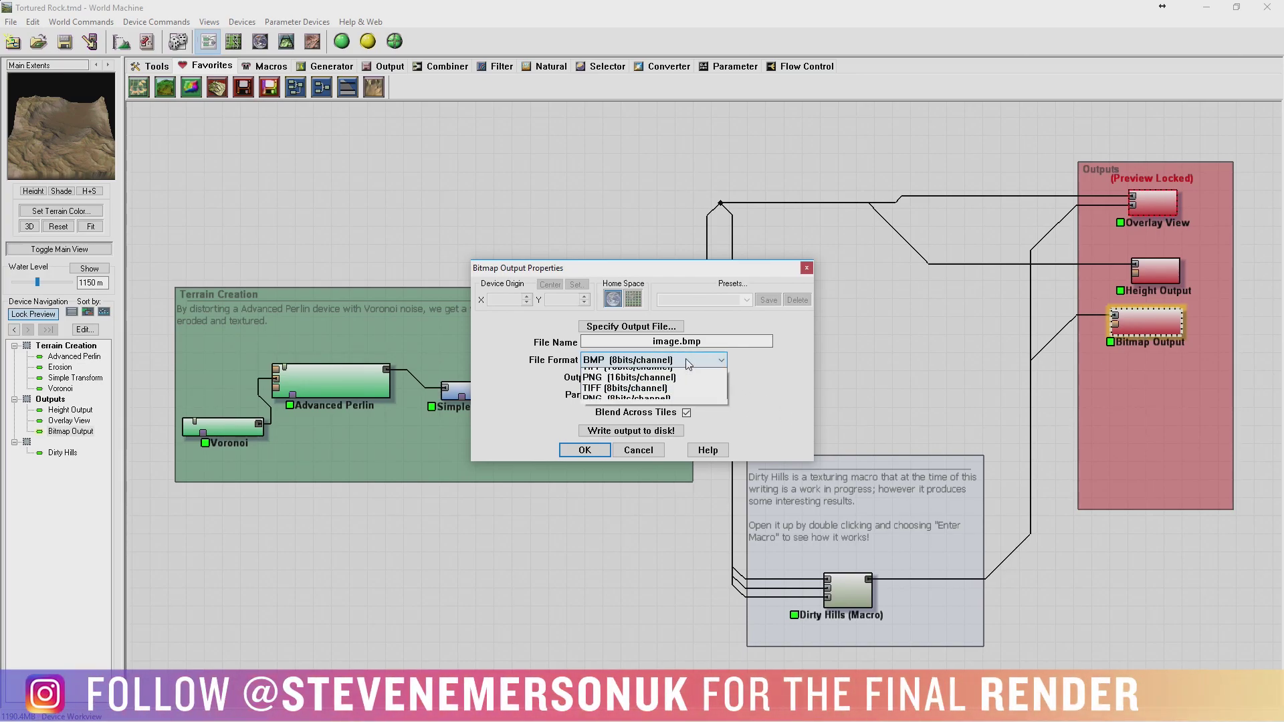
{"action": "left_click", "coordinate": [661, 408]}
{"action": "left_click", "coordinate": [671, 361]}
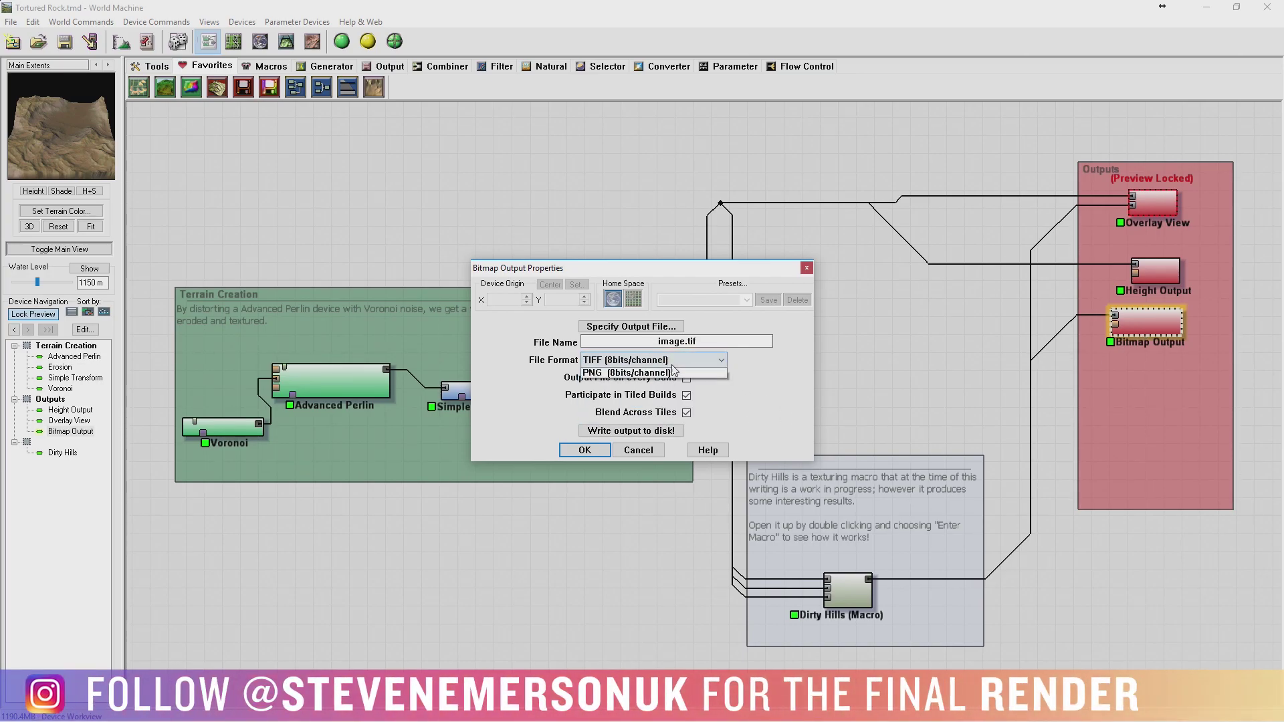
{"action": "left_click", "coordinate": [662, 384]}
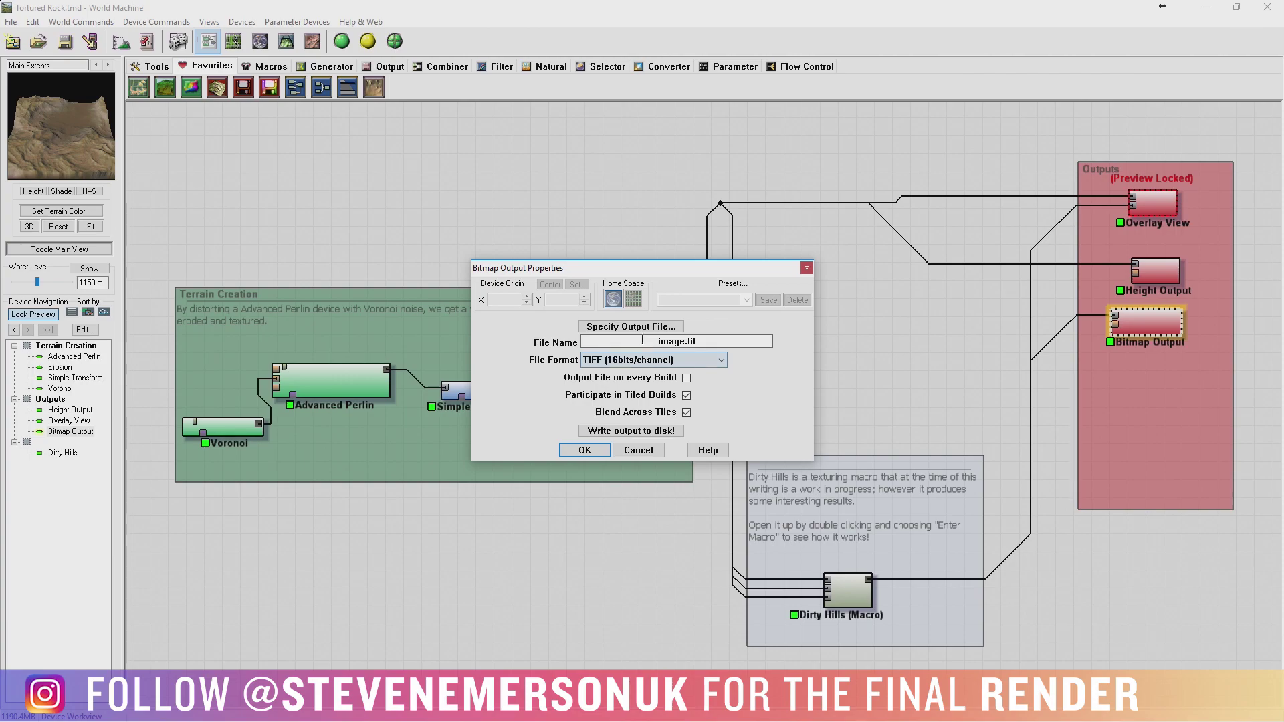
{"action": "left_click", "coordinate": [644, 331]}
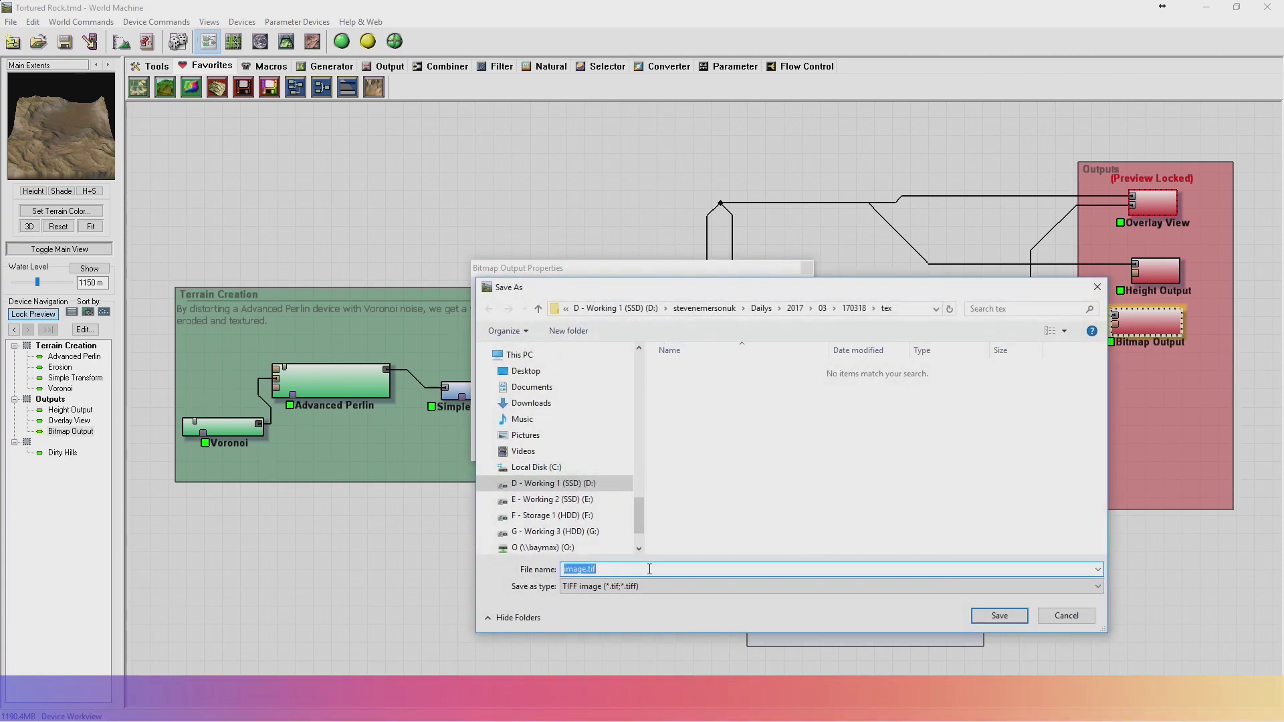
{"action": "type", "text": "170318 Bitm"}
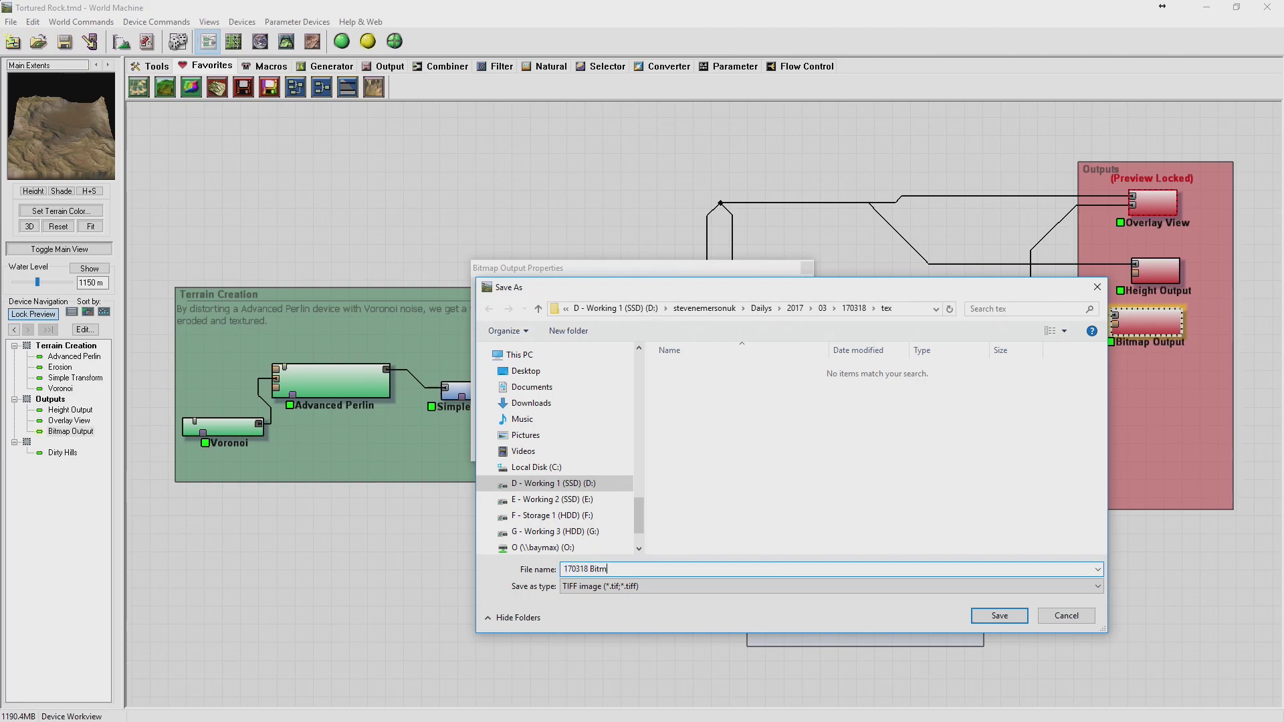
{"action": "key", "text": "Return"}
Write the bitmap to disk, agreeing to build the world first.
{"action": "left_click", "coordinate": [610, 432]}
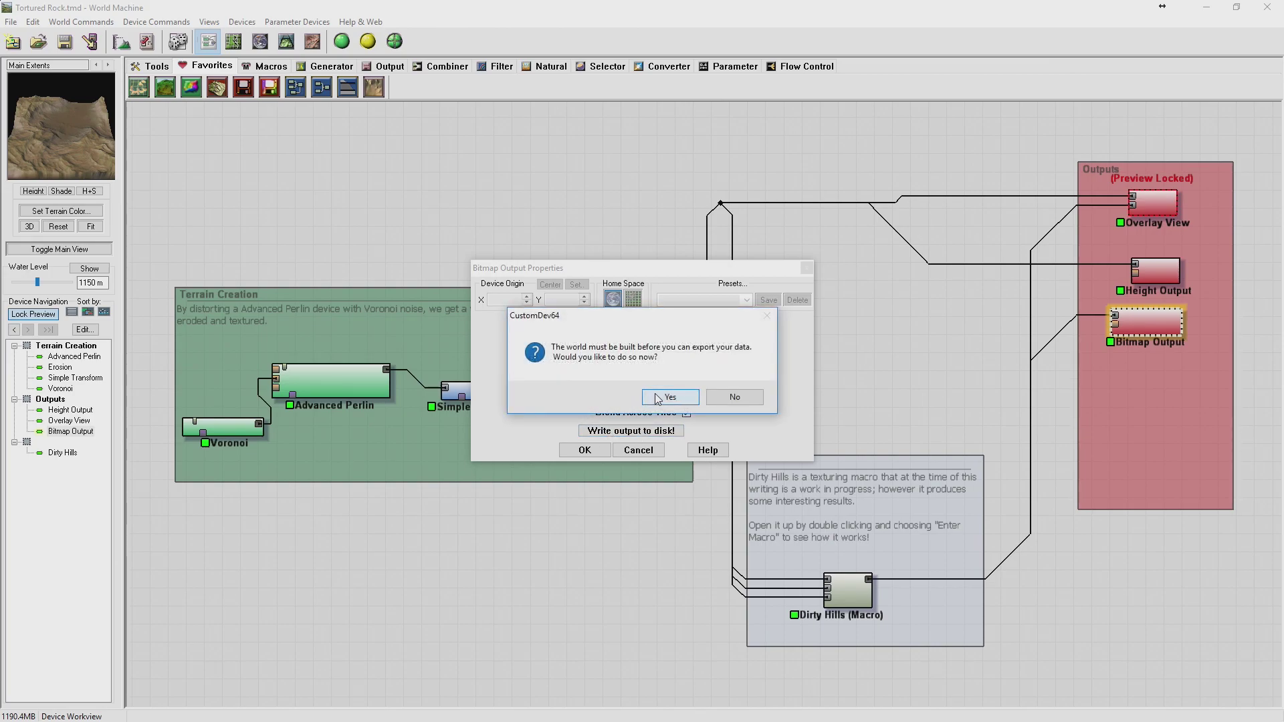
{"action": "left_click", "coordinate": [741, 400]}
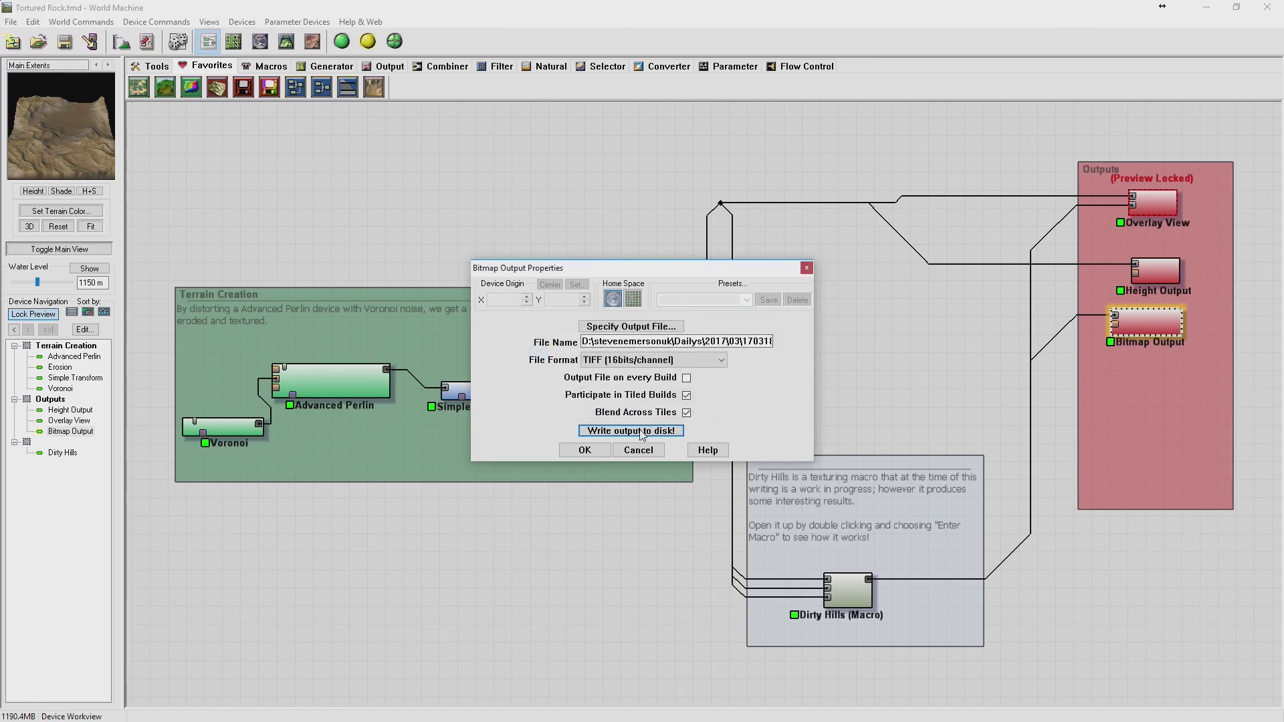
{"action": "left_click", "coordinate": [642, 433]}
{"action": "left_click", "coordinate": [665, 396]}
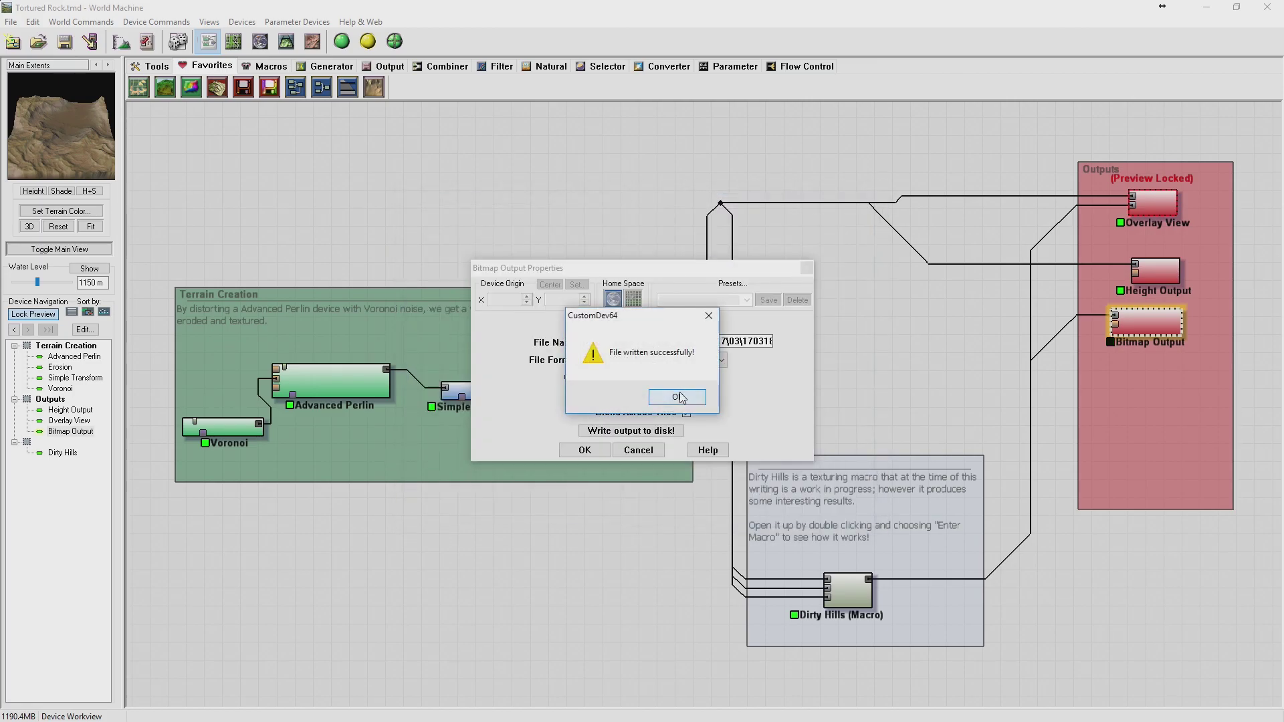
{"action": "left_click", "coordinate": [680, 393]}
{"action": "left_click", "coordinate": [585, 452]}
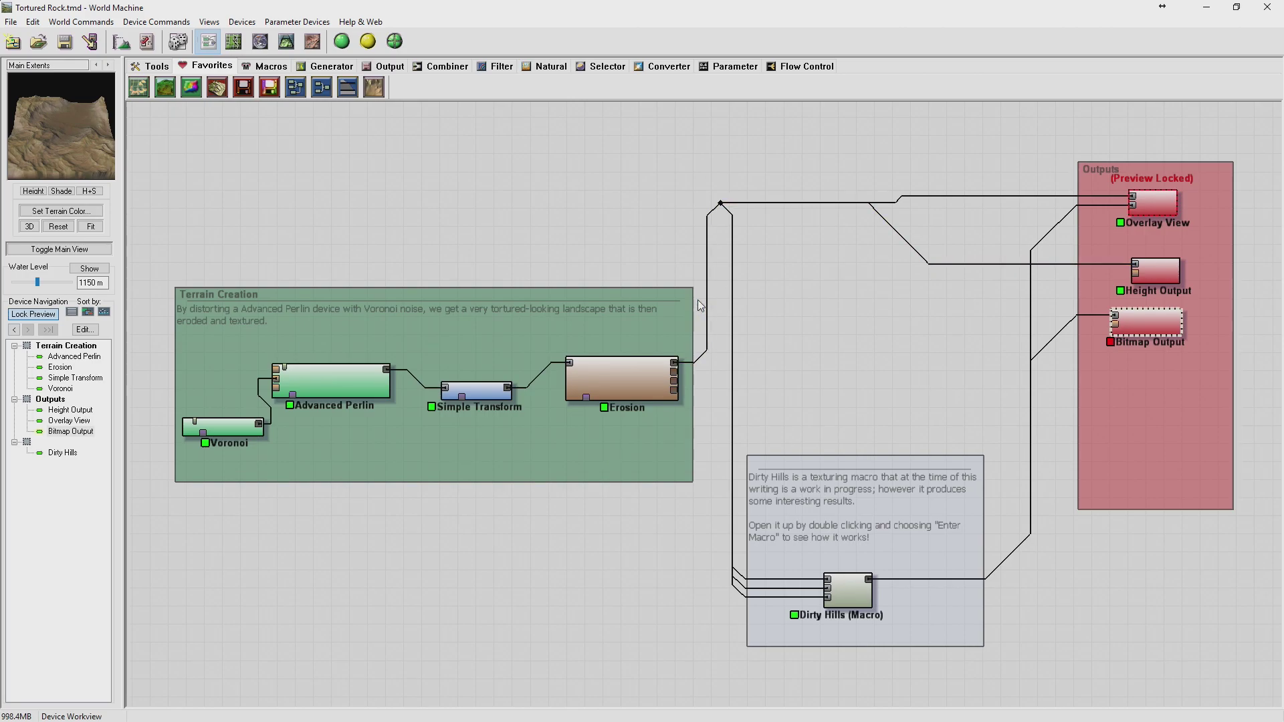
Save the World Machine project as 170318.tmd in Dailys\2017\03\170318\WM.
{"action": "left_click", "coordinate": [11, 22]}
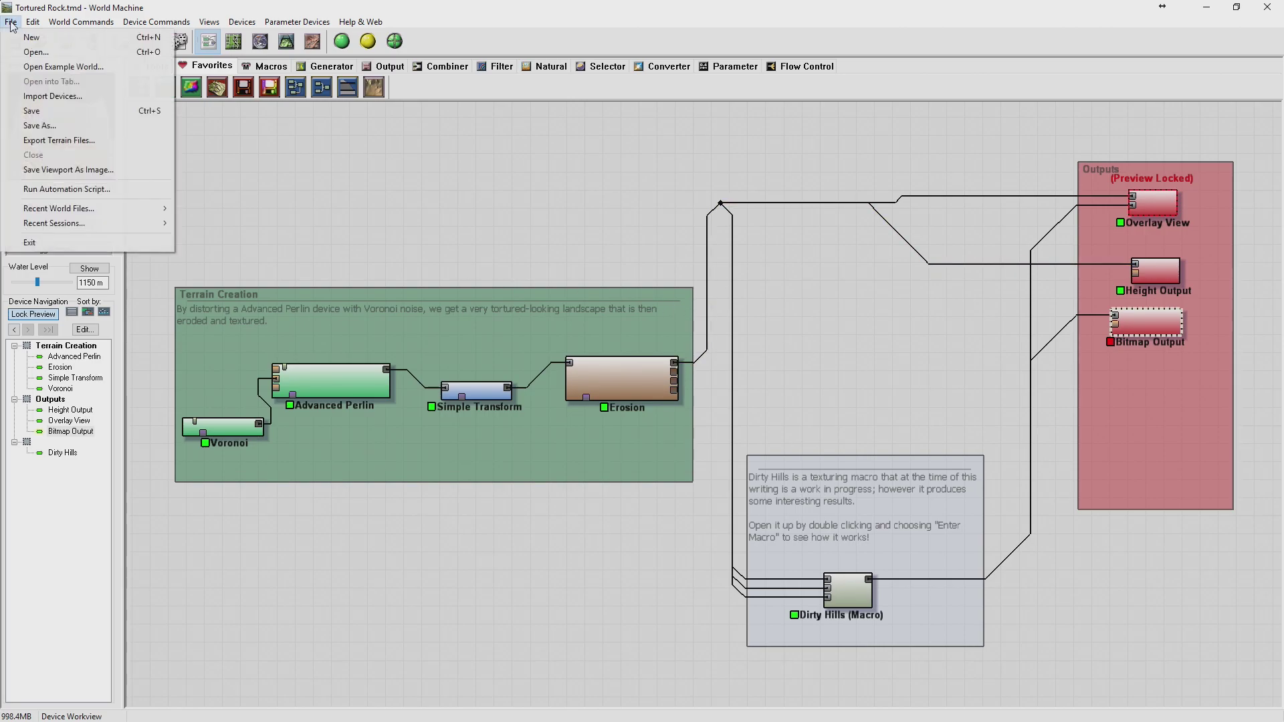
{"action": "left_click", "coordinate": [37, 128]}
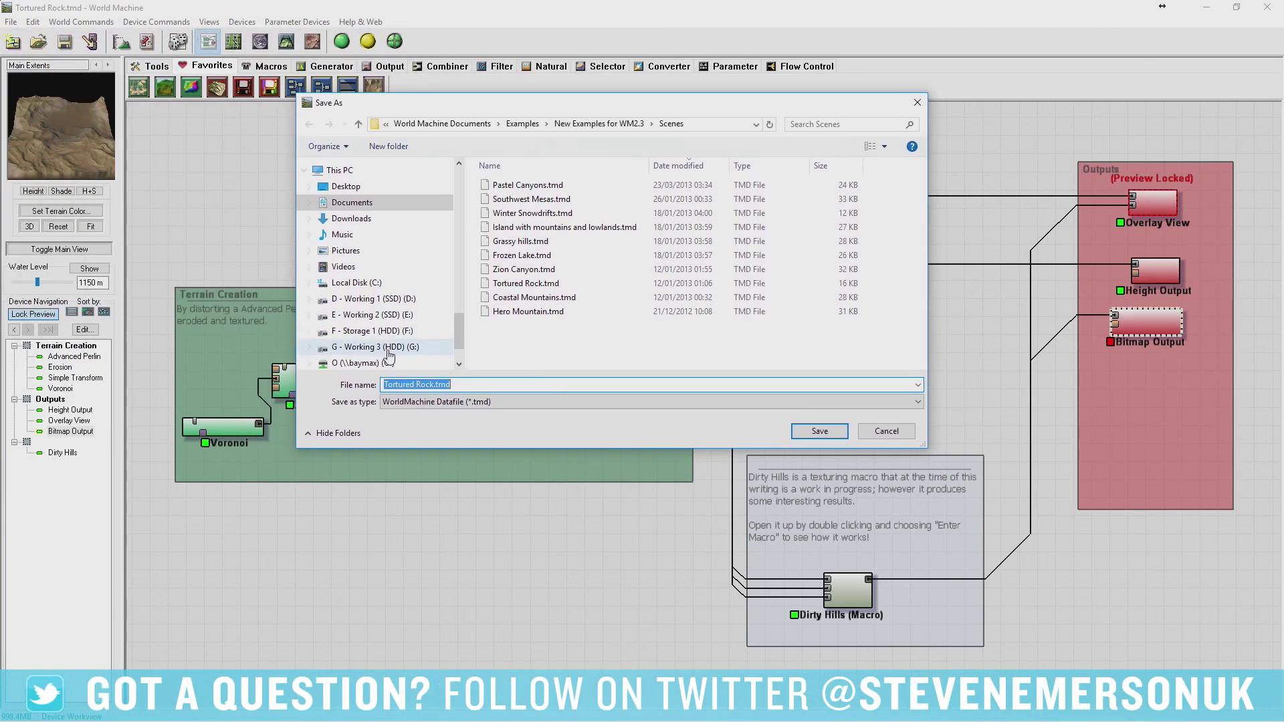
{"action": "left_click", "coordinate": [373, 298]}
{"action": "scroll", "coordinate": [538, 314], "scroll_direction": "down", "scroll_amount": 5}
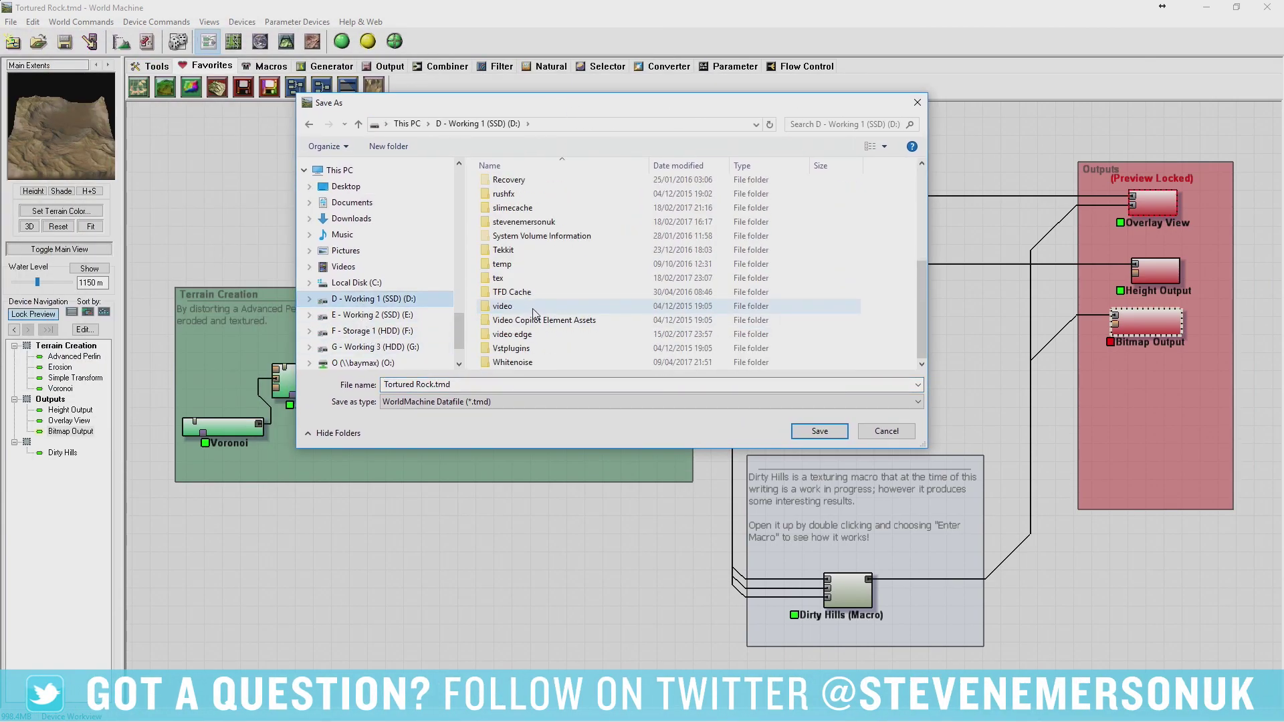
{"action": "left_click", "coordinate": [527, 222]}
{"action": "double_click", "coordinate": [527, 224]}
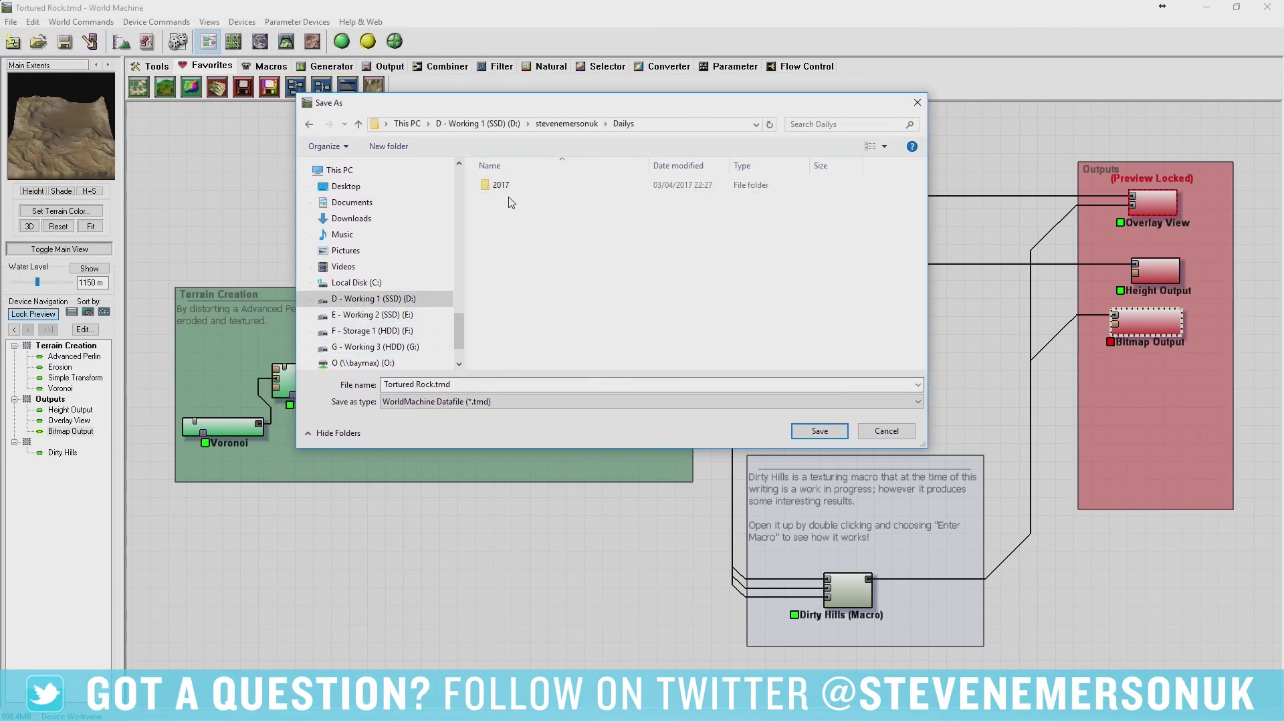
{"action": "double_click", "coordinate": [511, 184]}
{"action": "left_click", "coordinate": [509, 212]}
{"action": "double_click", "coordinate": [509, 213]}
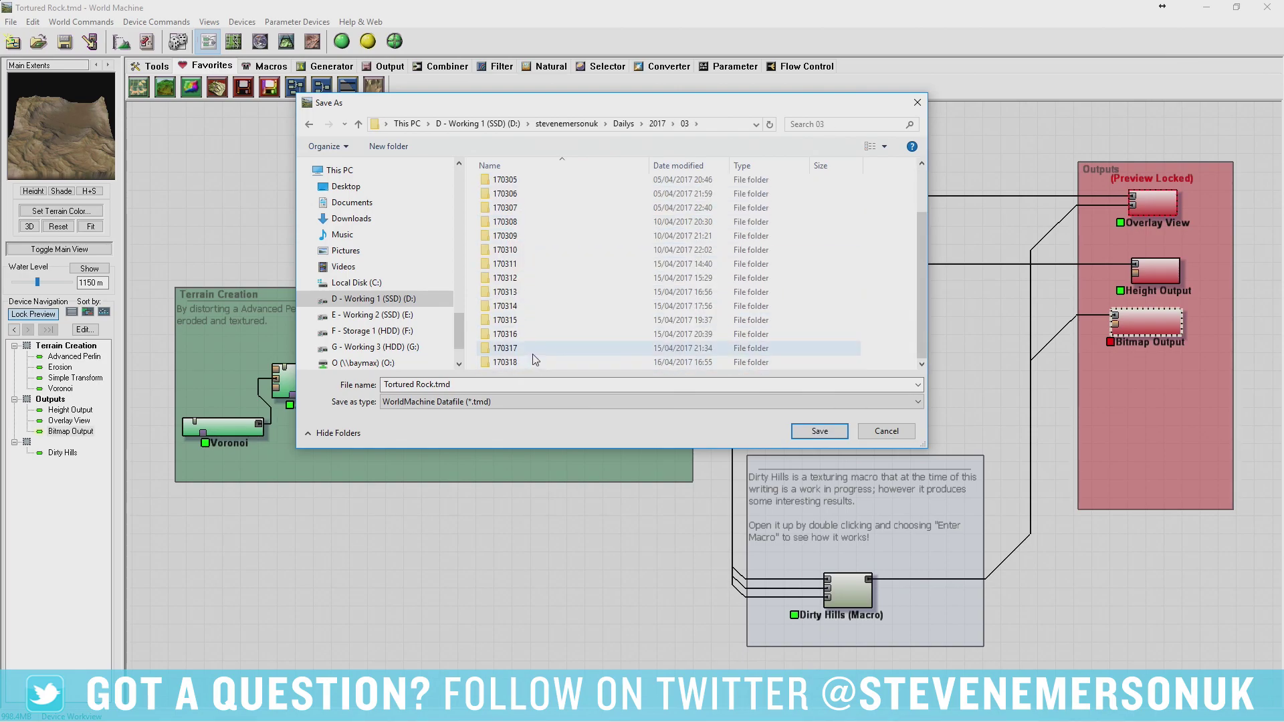
{"action": "double_click", "coordinate": [528, 358]}
{"action": "double_click", "coordinate": [506, 199]}
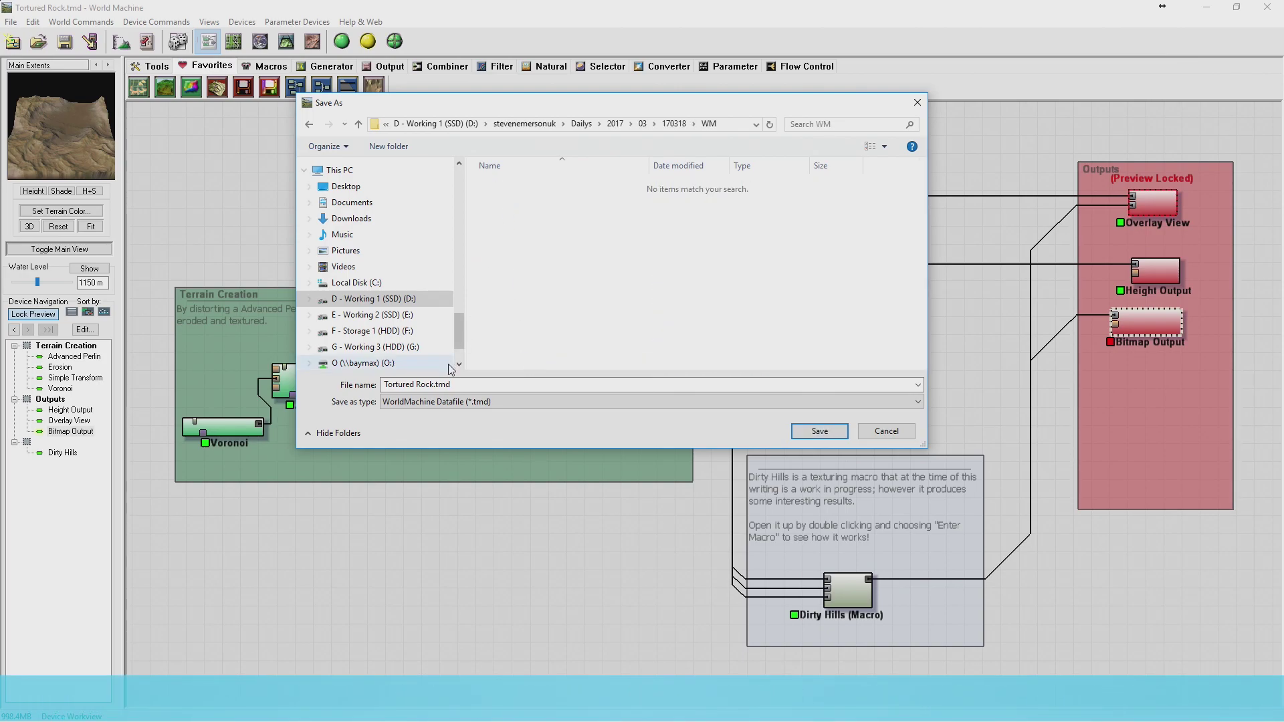
{"action": "type", "text": "17031"}
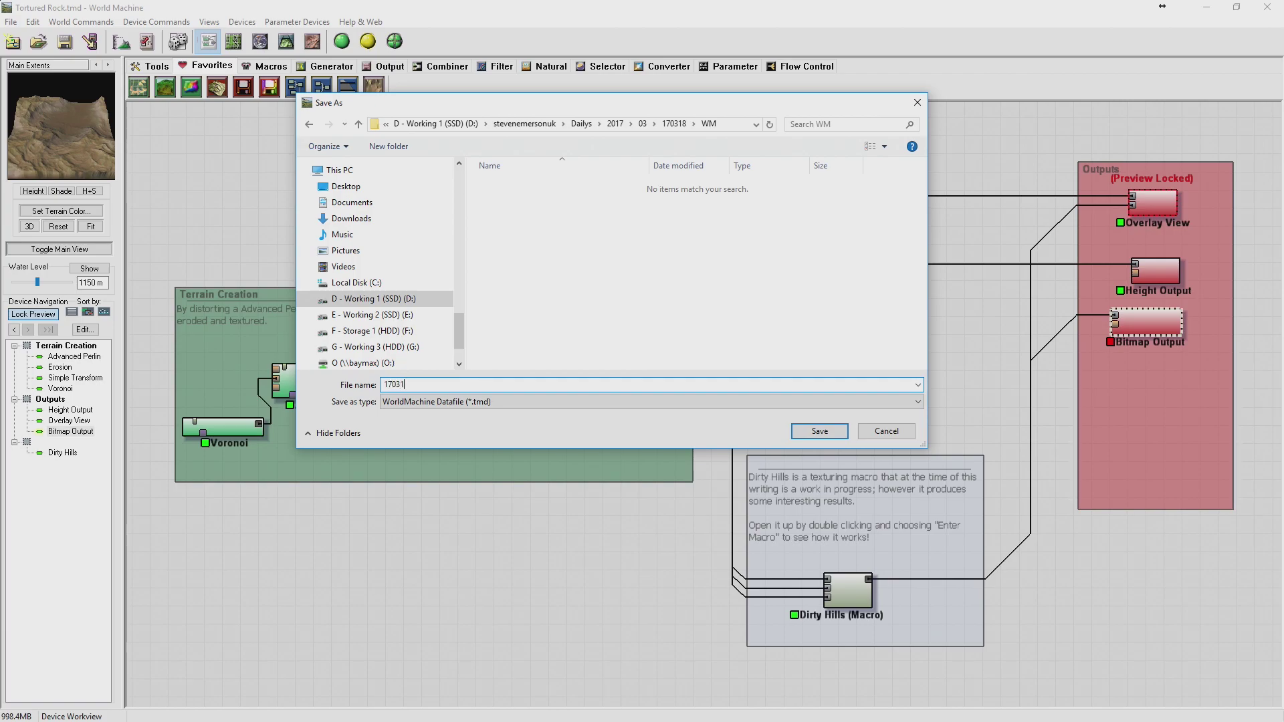
{"action": "type", "text": "8"}
{"action": "key", "text": "Return"}
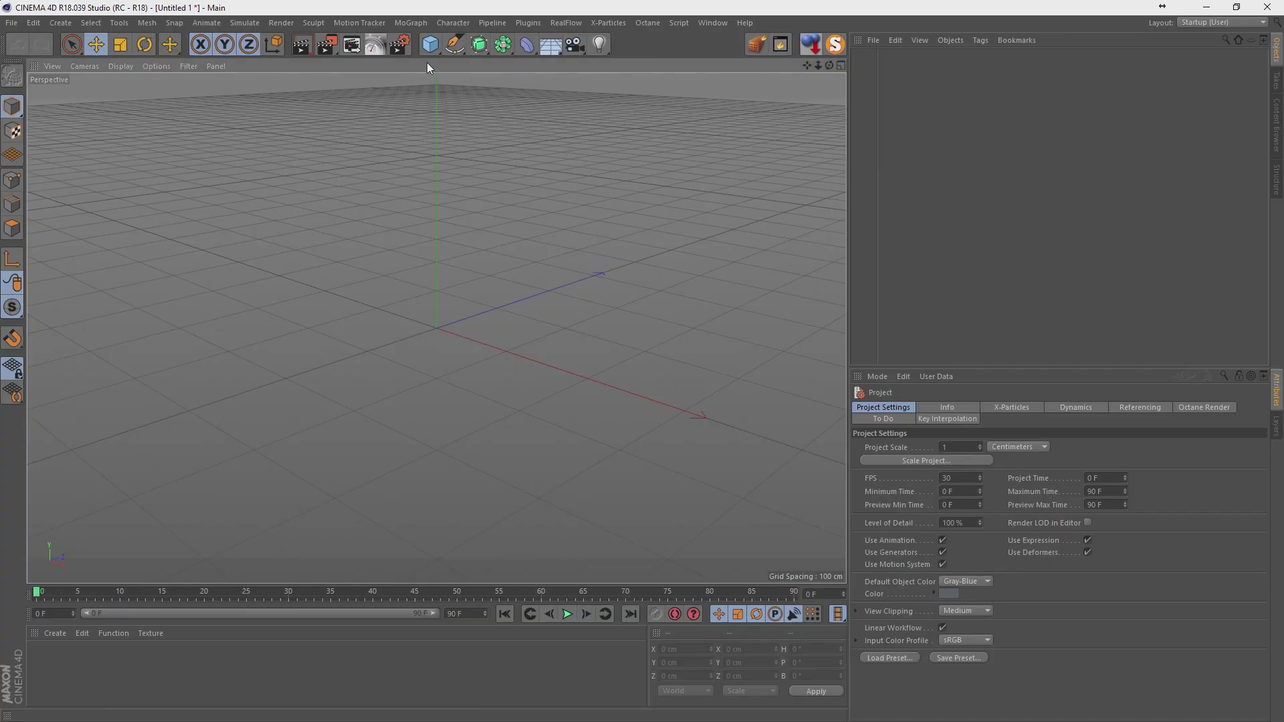
Add a plane with 1 width/height segment and 1000 cm width and height.
{"action": "left_click", "coordinate": [430, 44]}
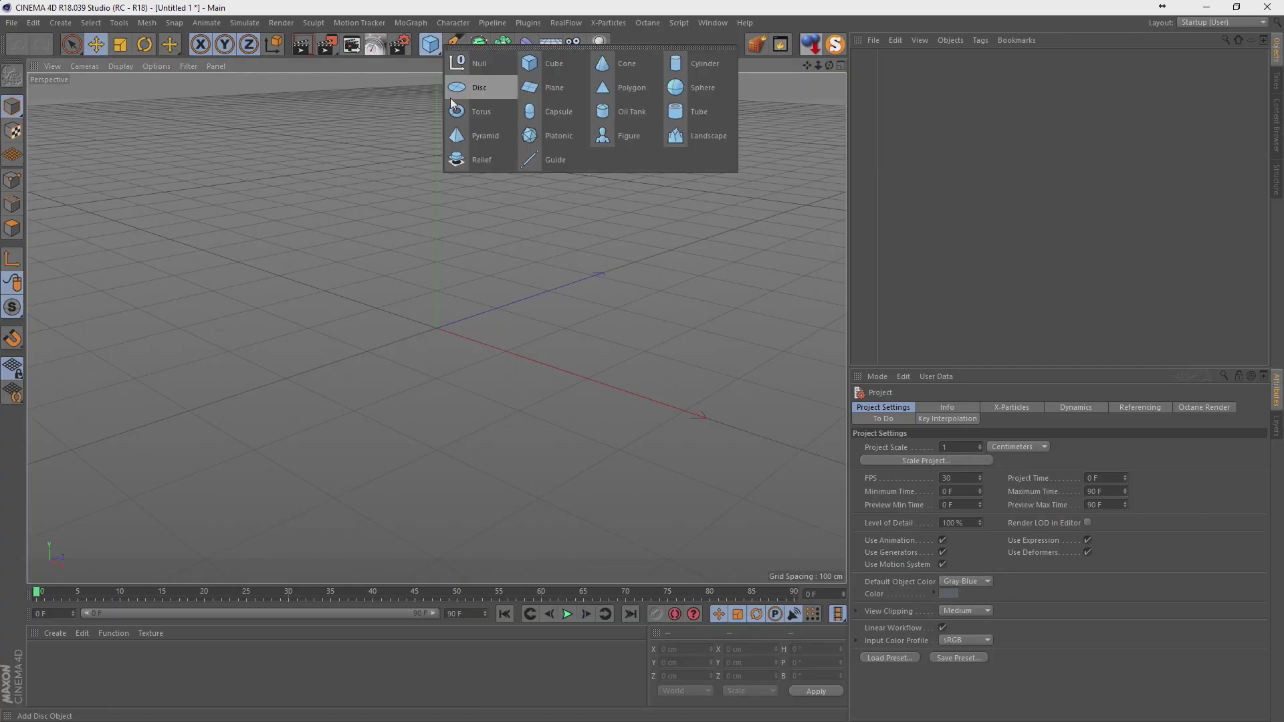
{"action": "left_click", "coordinate": [549, 91]}
{"action": "left_click", "coordinate": [946, 463]}
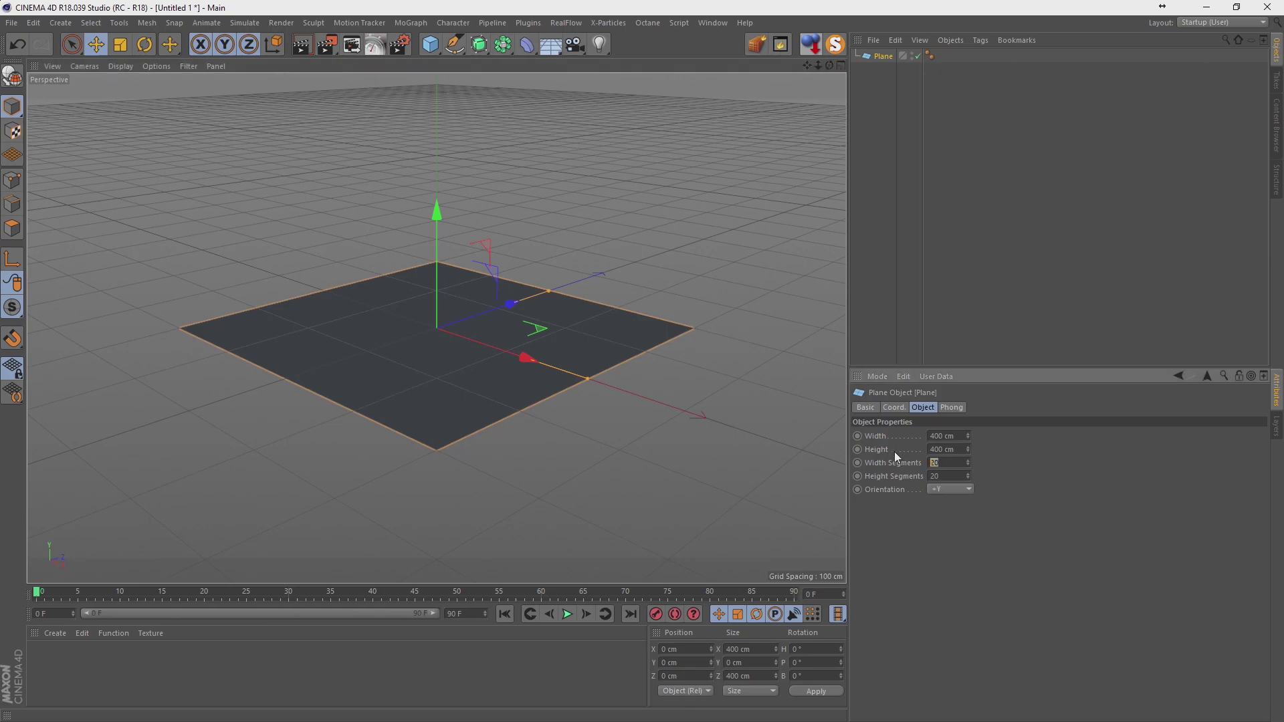
{"action": "type", "text": "1"}
{"action": "key", "text": "Tab"}
{"action": "left_click", "coordinate": [959, 436]}
{"action": "type", "text": "1000"}
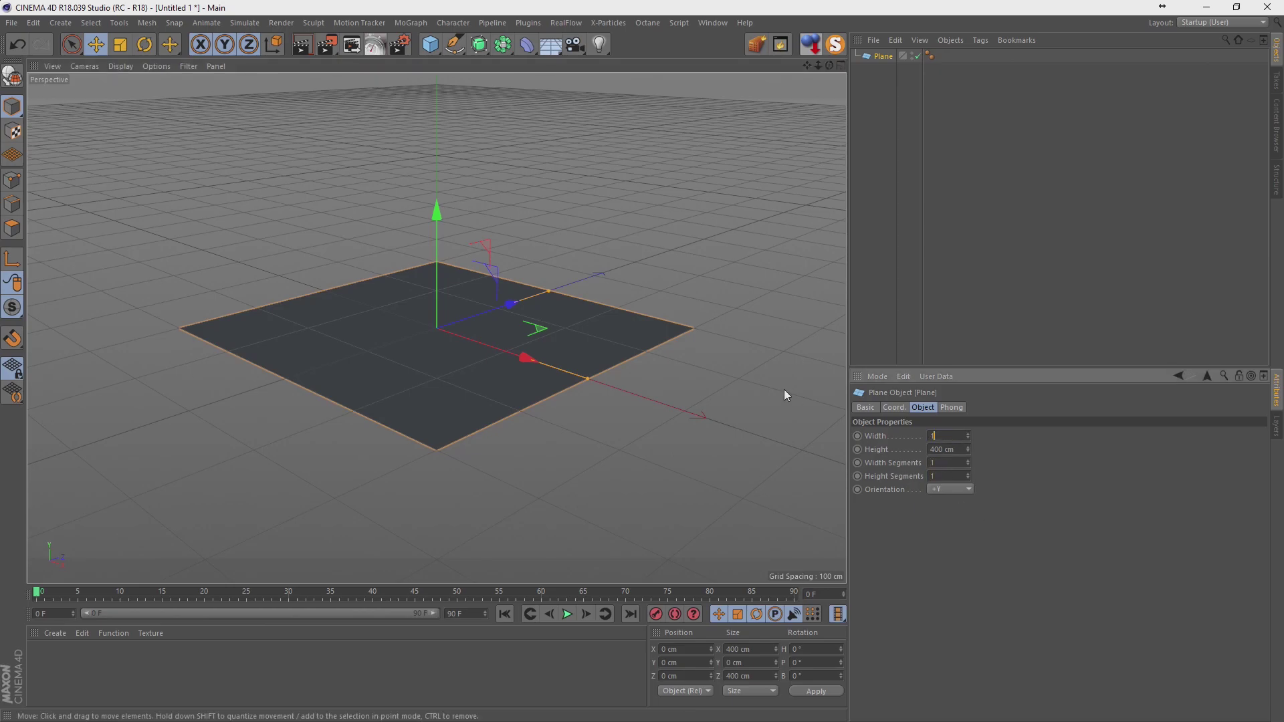
{"action": "key", "text": "Tab"}
{"action": "type", "text": "1000"}
{"action": "key", "text": "Return"}
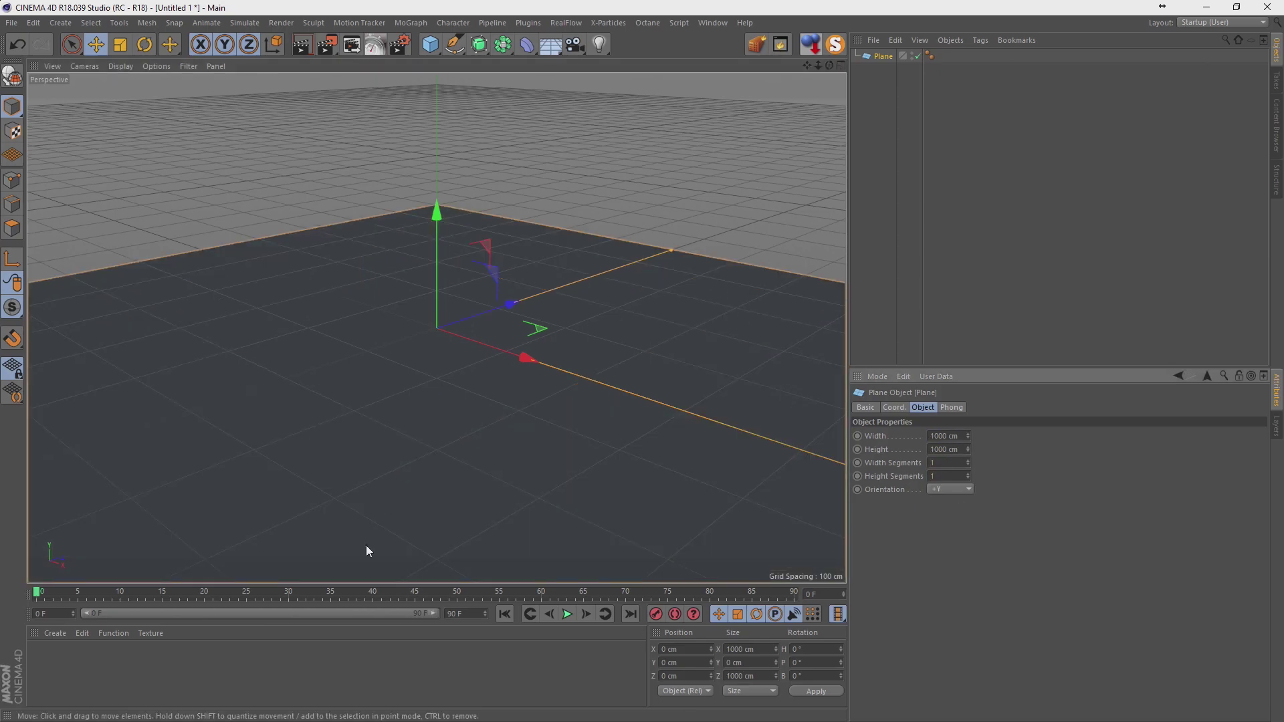
{"action": "left_click", "coordinate": [896, 81]}
{"action": "left_click", "coordinate": [883, 56]}
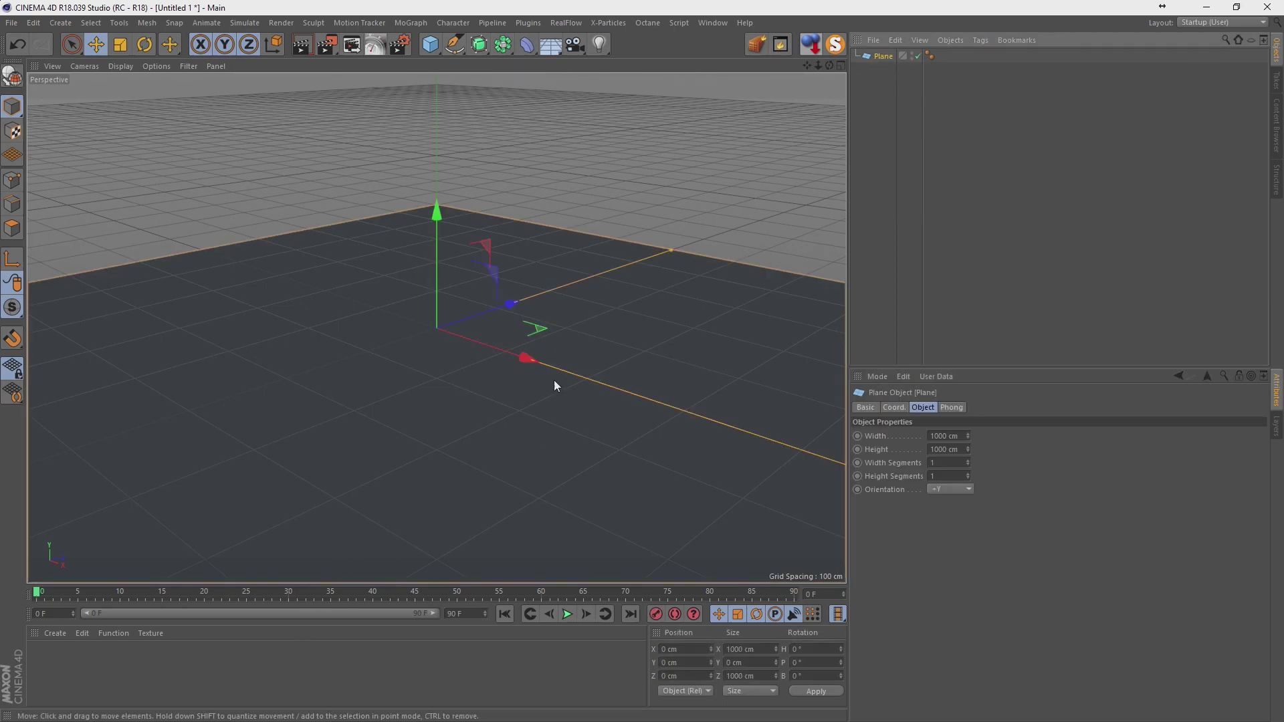
Create a new Octane Material via Create > Shader > C4doctane.
{"action": "left_click", "coordinate": [157, 656]}
{"action": "left_click", "coordinate": [54, 632]}
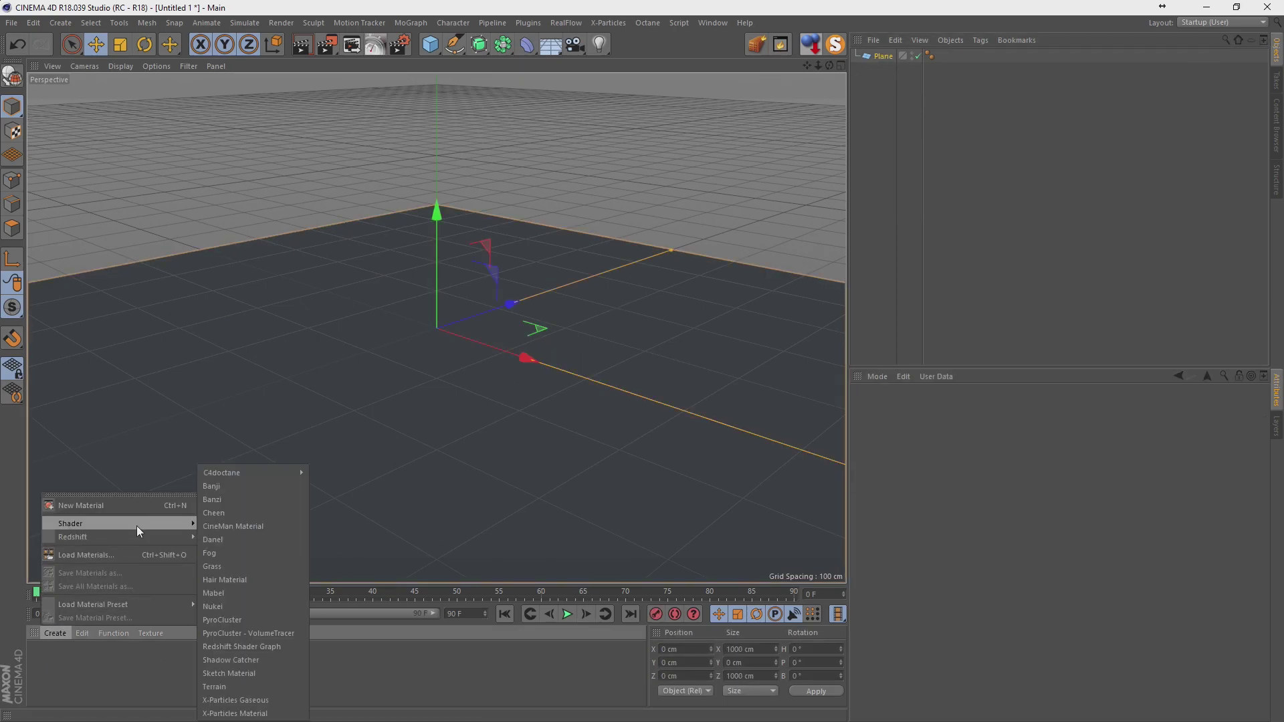
{"action": "left_click", "coordinate": [337, 472]}
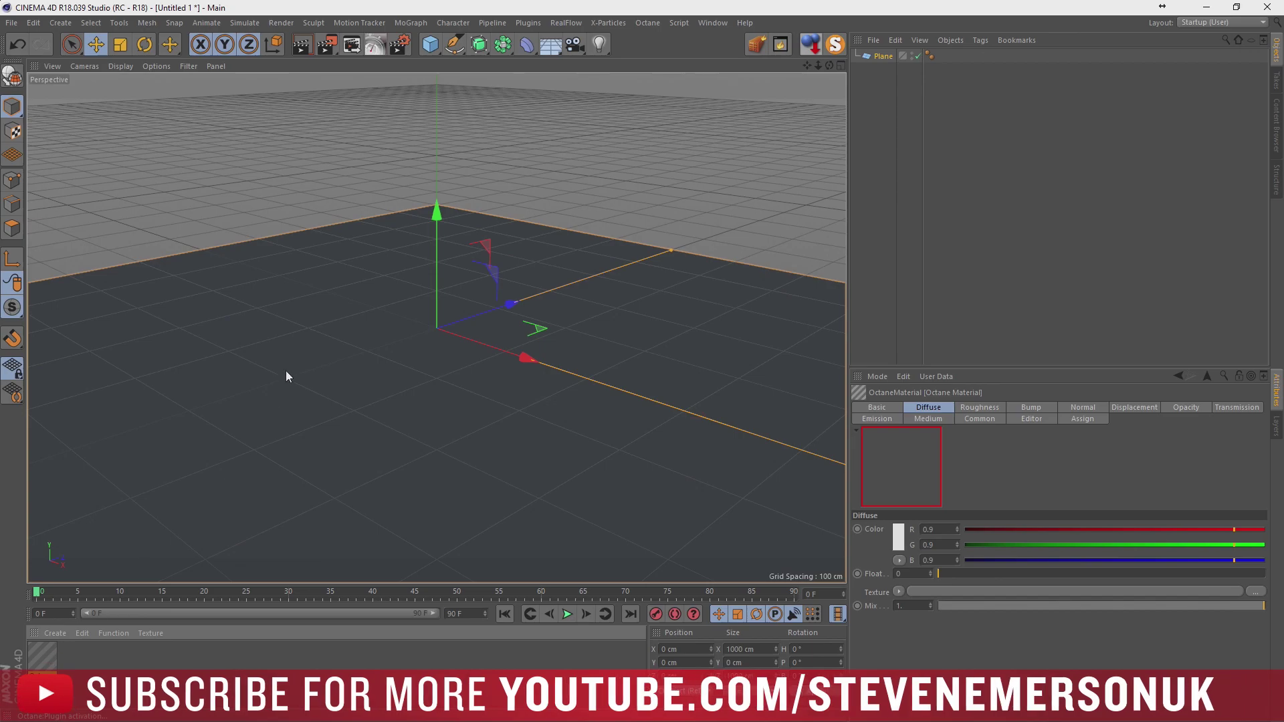
Set the Octane material type to Glossy and add displacement.
{"action": "double_click", "coordinate": [44, 659]}
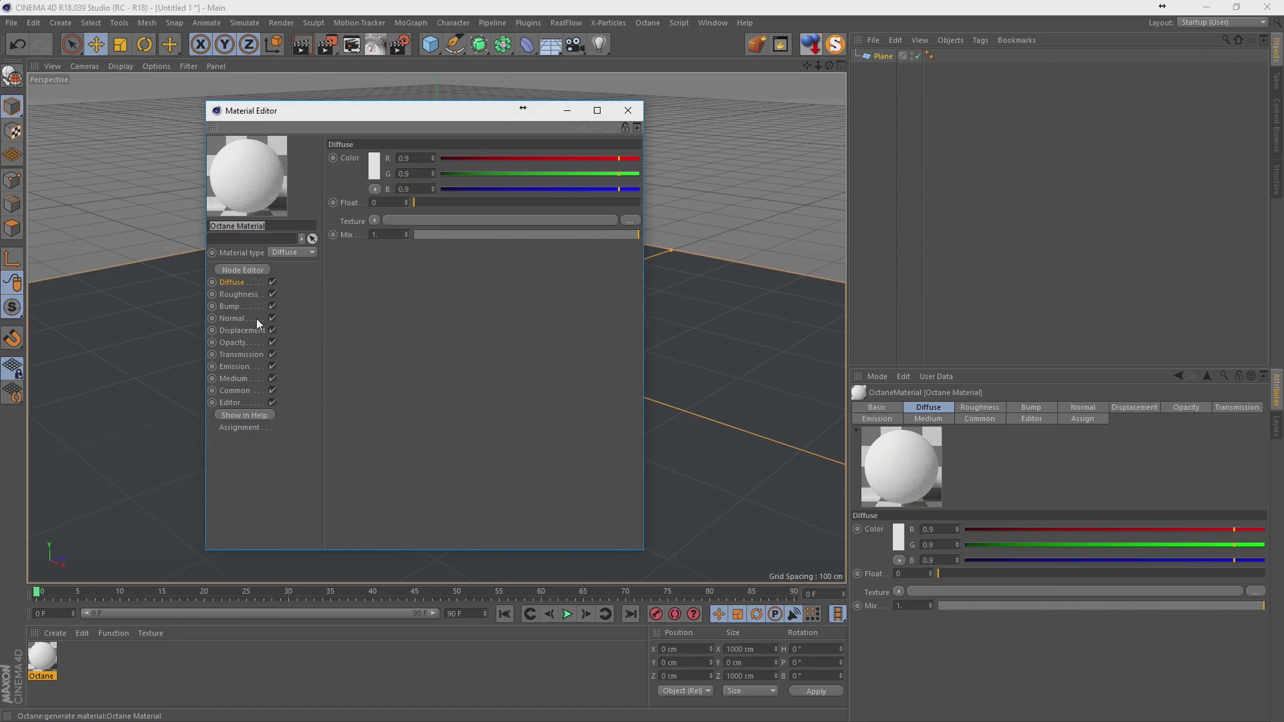
{"action": "left_click", "coordinate": [278, 254]}
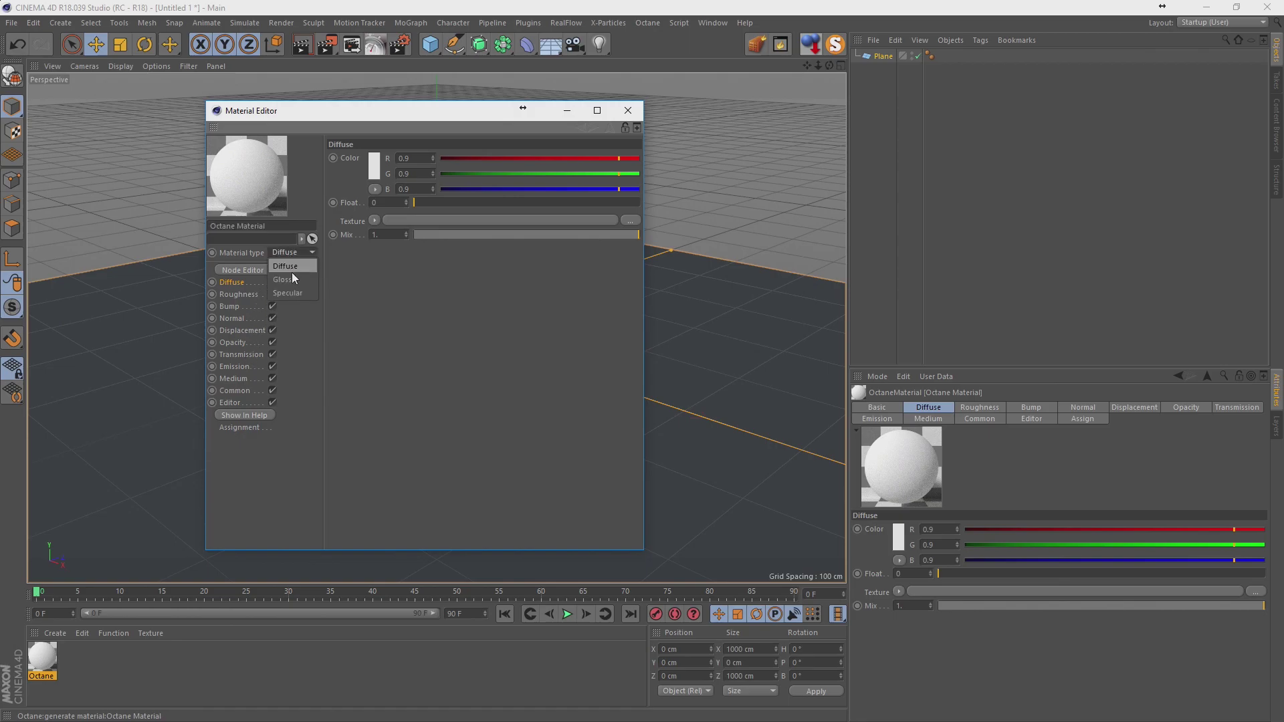
{"action": "left_click", "coordinate": [293, 280]}
{"action": "left_click", "coordinate": [242, 366]}
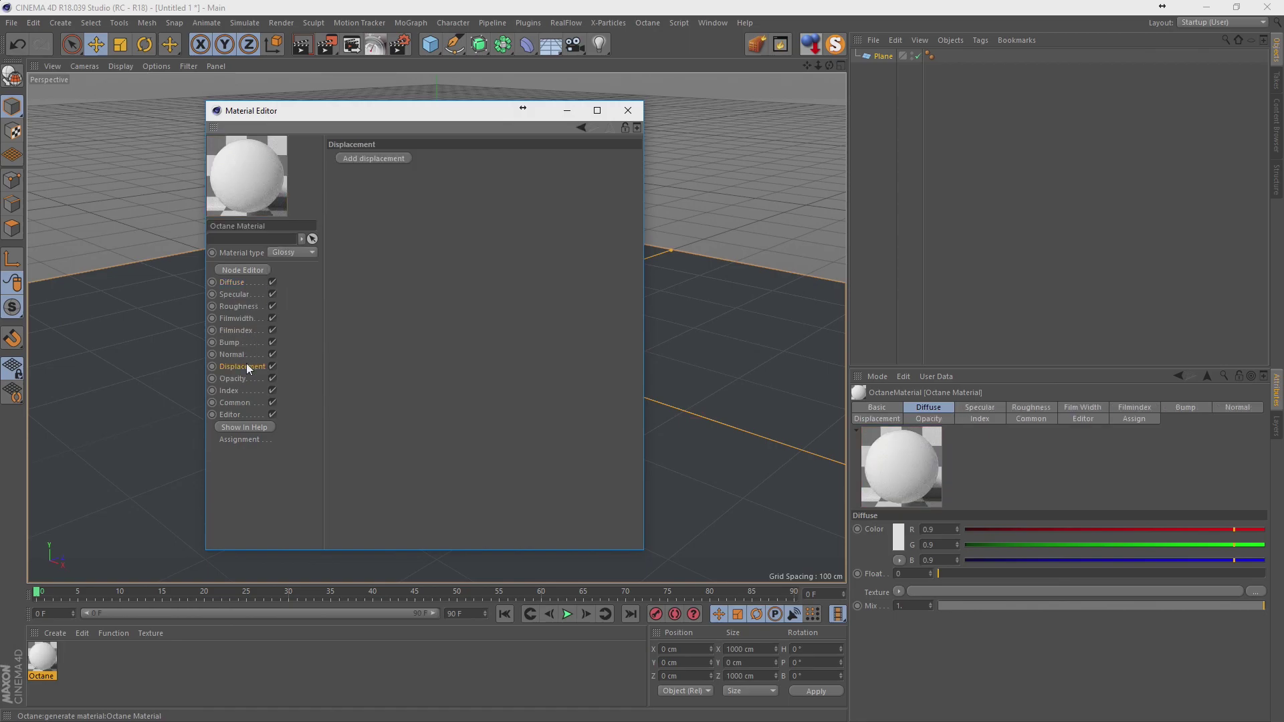
{"action": "left_click", "coordinate": [361, 159]}
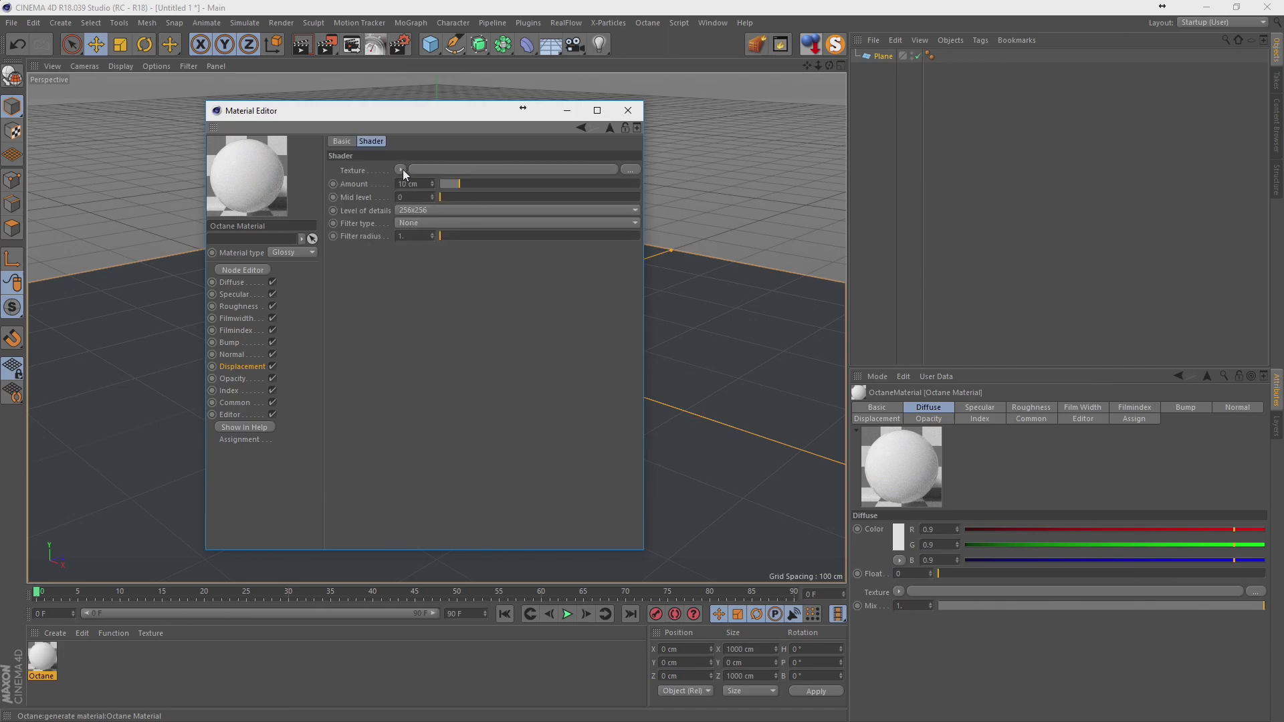
Load 170318 Bitmap.tif from tex as the displacement ImageTexture, declining to copy it.
{"action": "left_click", "coordinate": [401, 170]}
{"action": "mouse_move", "coordinate": [419, 402]}
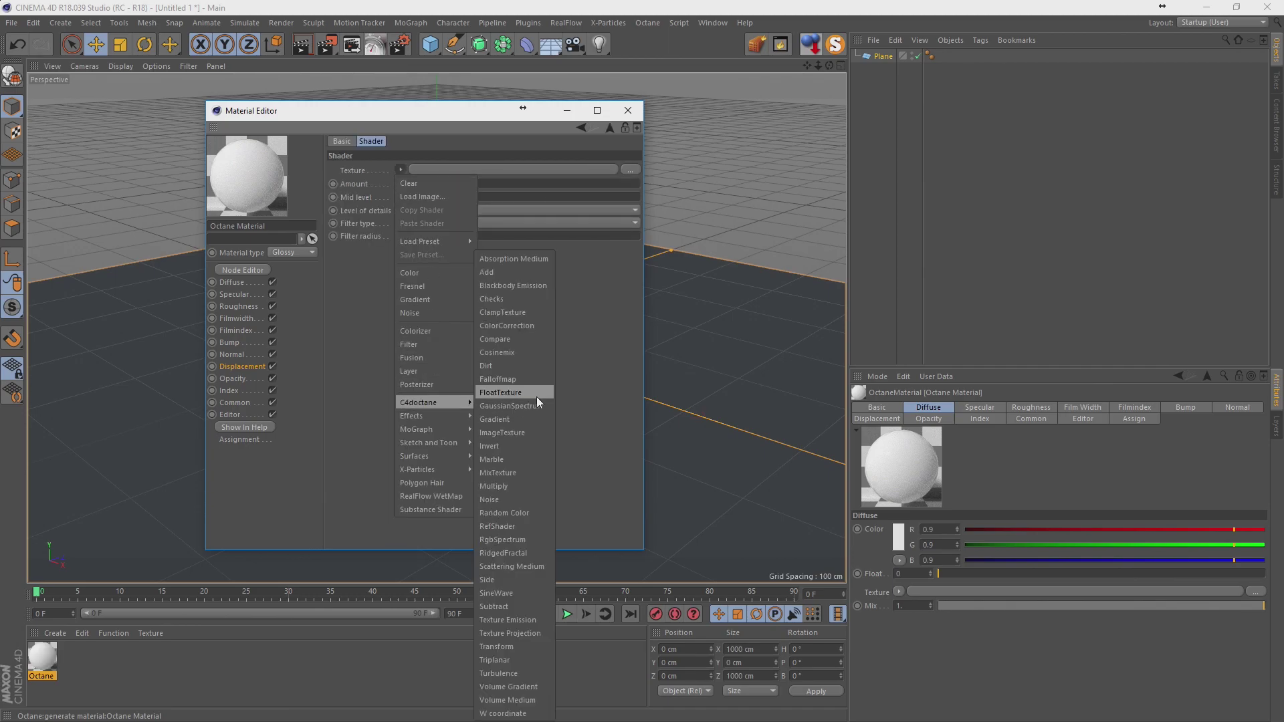
{"action": "left_click", "coordinate": [527, 431]}
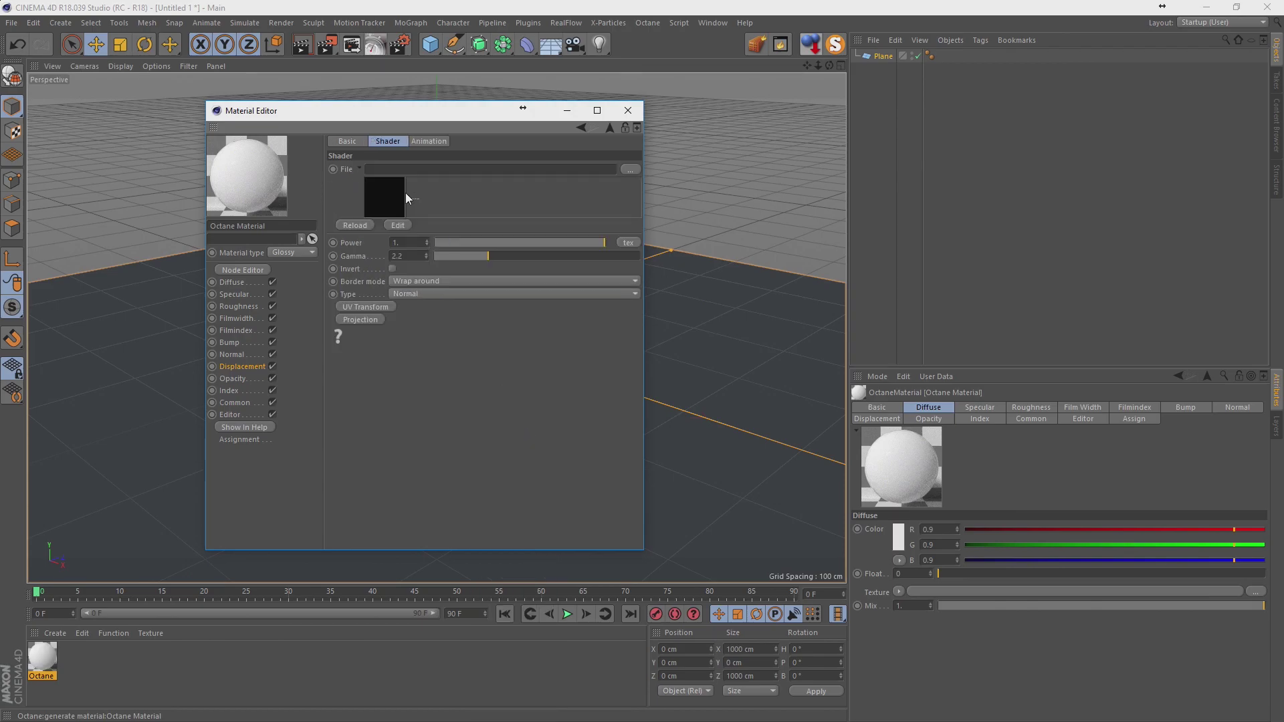
{"action": "left_click", "coordinate": [632, 171]}
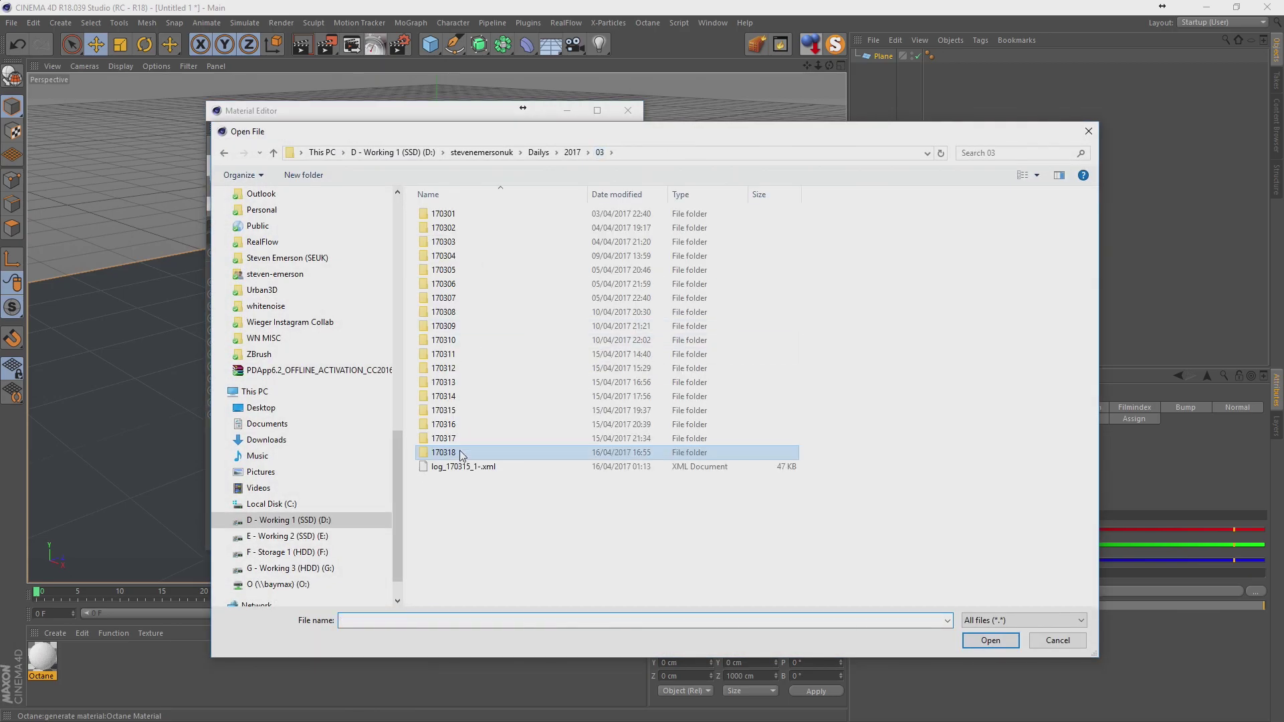
{"action": "double_click", "coordinate": [455, 452]}
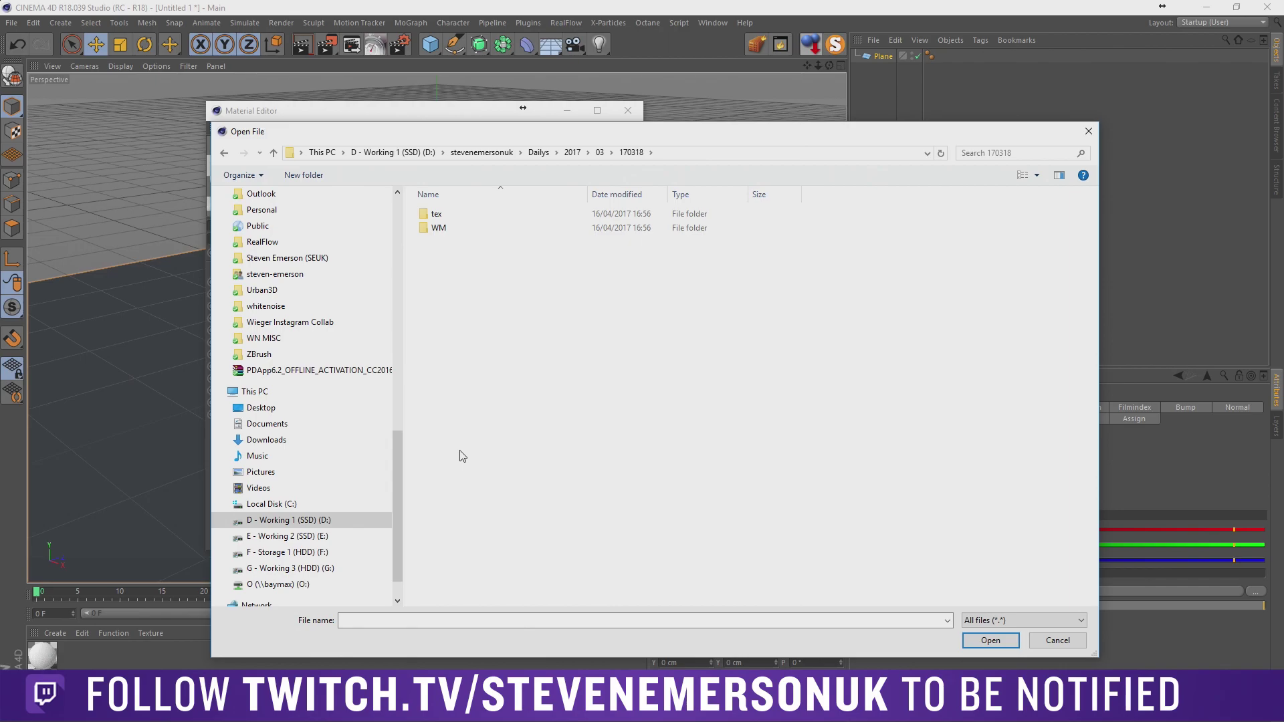
{"action": "double_click", "coordinate": [435, 215]}
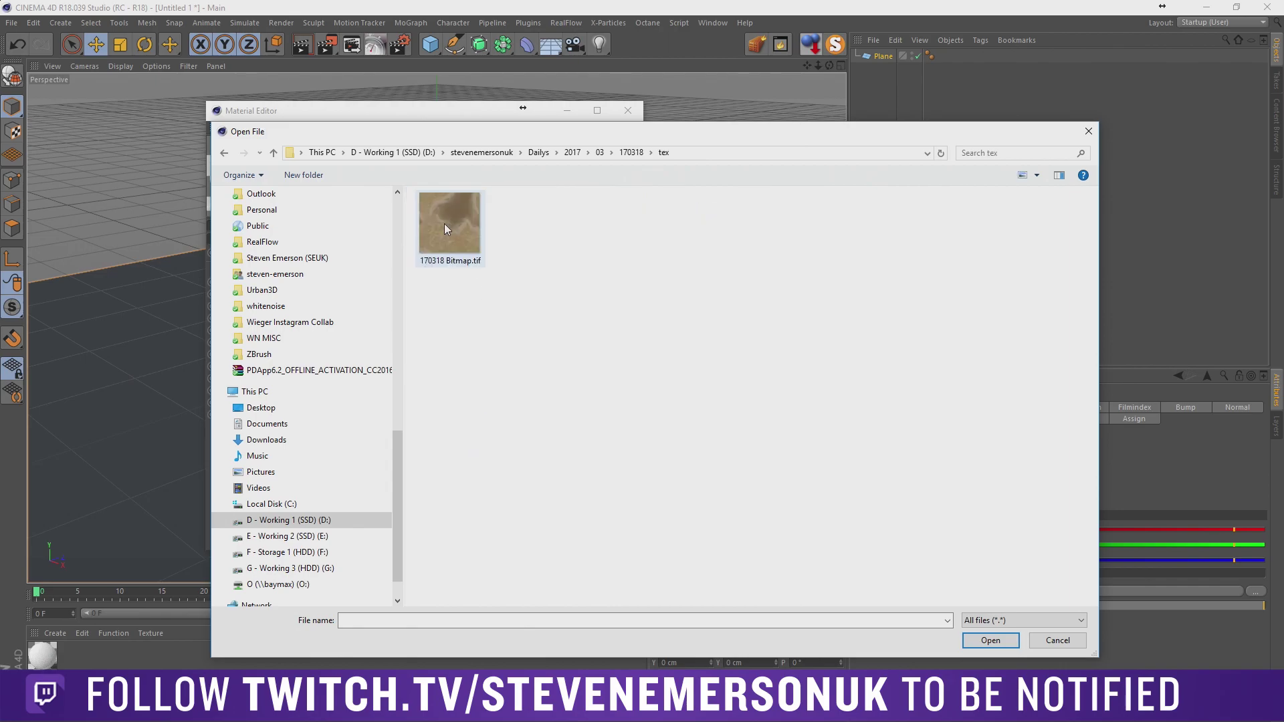
{"action": "left_click", "coordinate": [453, 227]}
{"action": "double_click", "coordinate": [453, 228]}
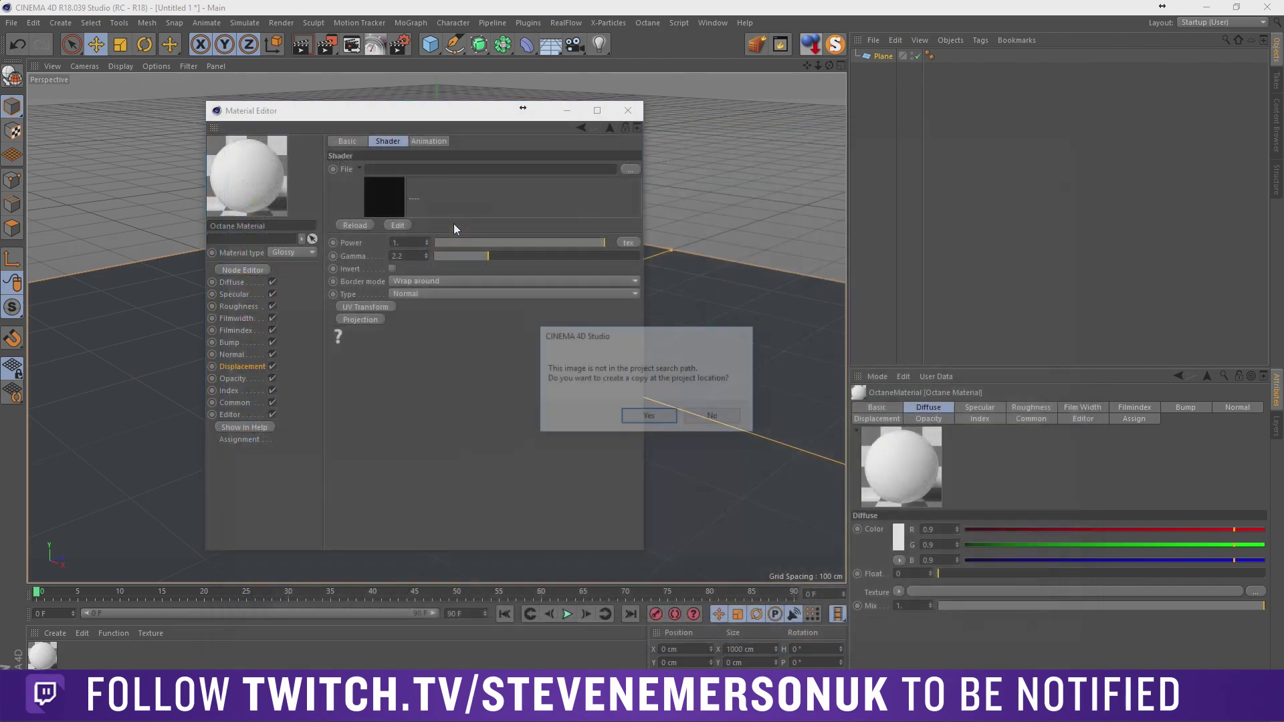
{"action": "left_click", "coordinate": [708, 419]}
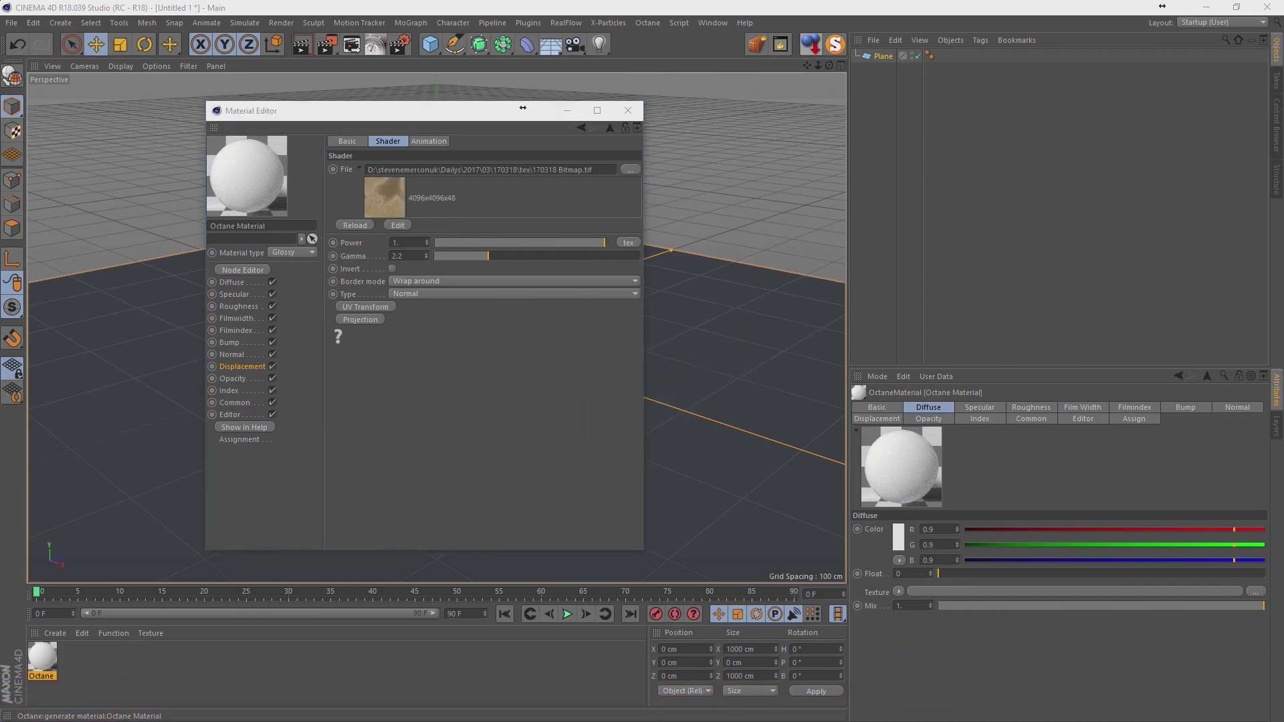
{"action": "key", "text": "alt+Tab"}
{"action": "key", "text": "BackSpace"}
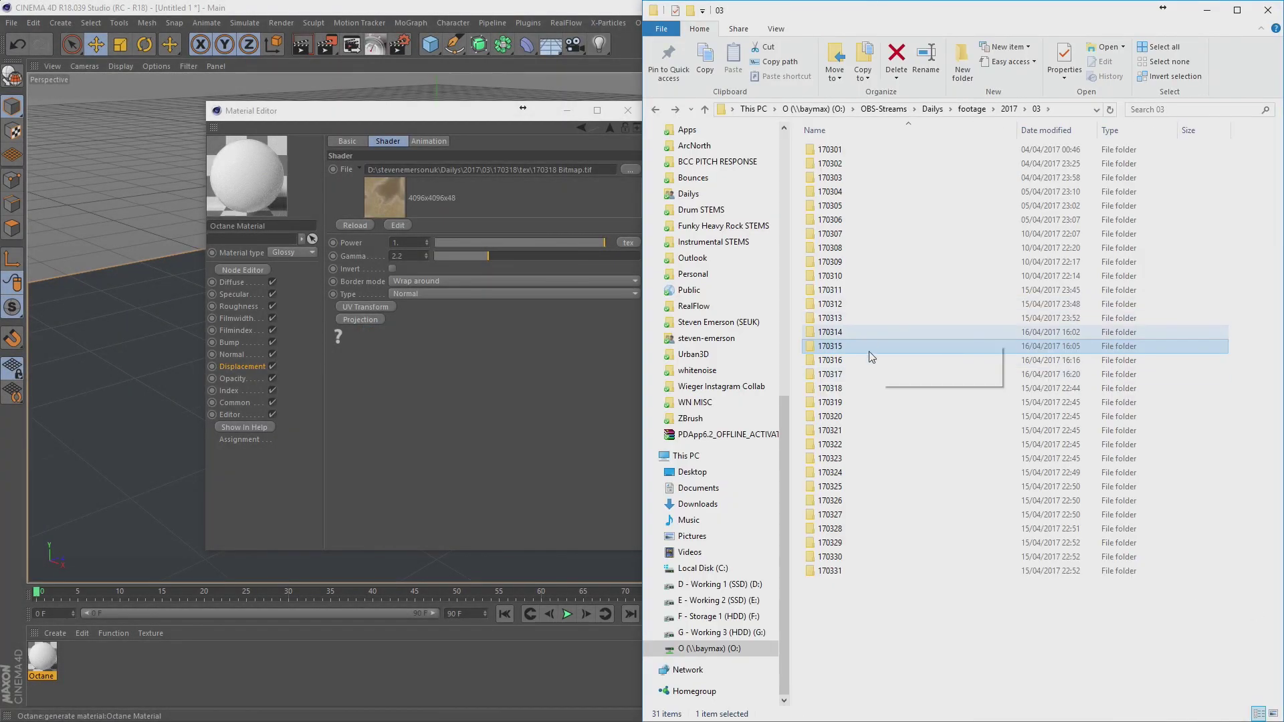
{"action": "left_click", "coordinate": [719, 584]}
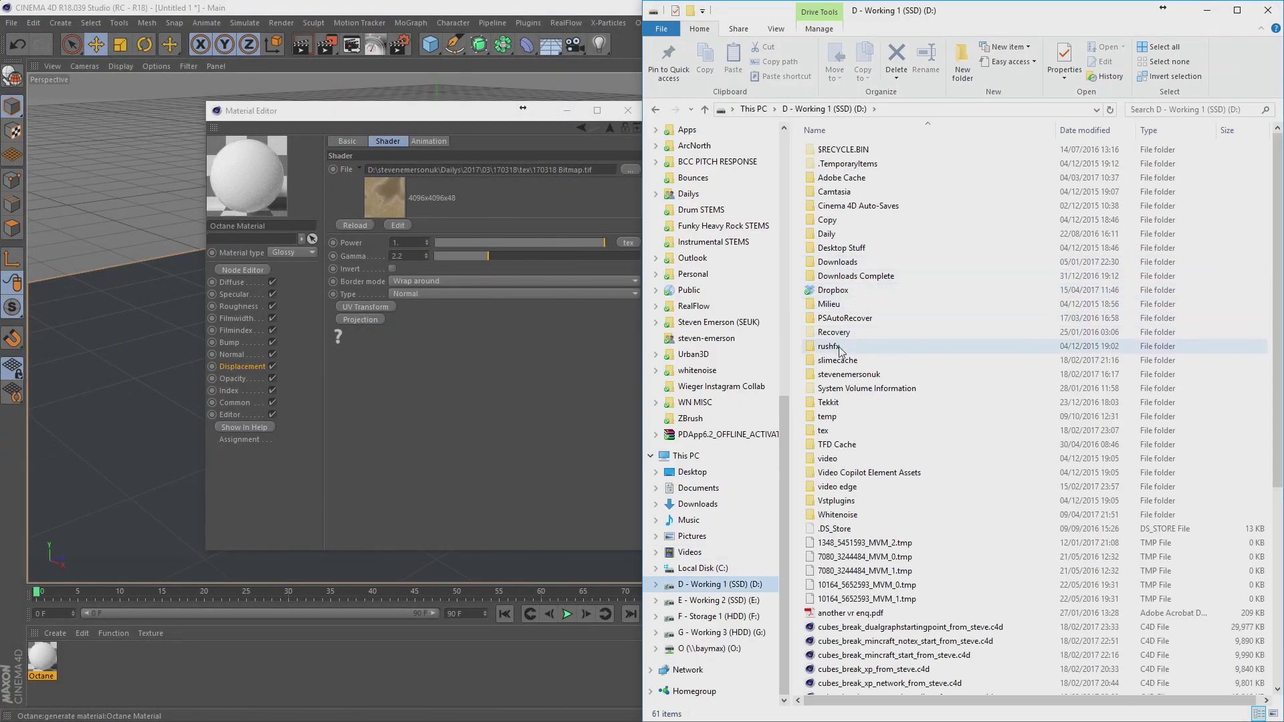
{"action": "left_click", "coordinate": [836, 375]}
{"action": "double_click", "coordinate": [836, 376]}
{"action": "double_click", "coordinate": [832, 199]}
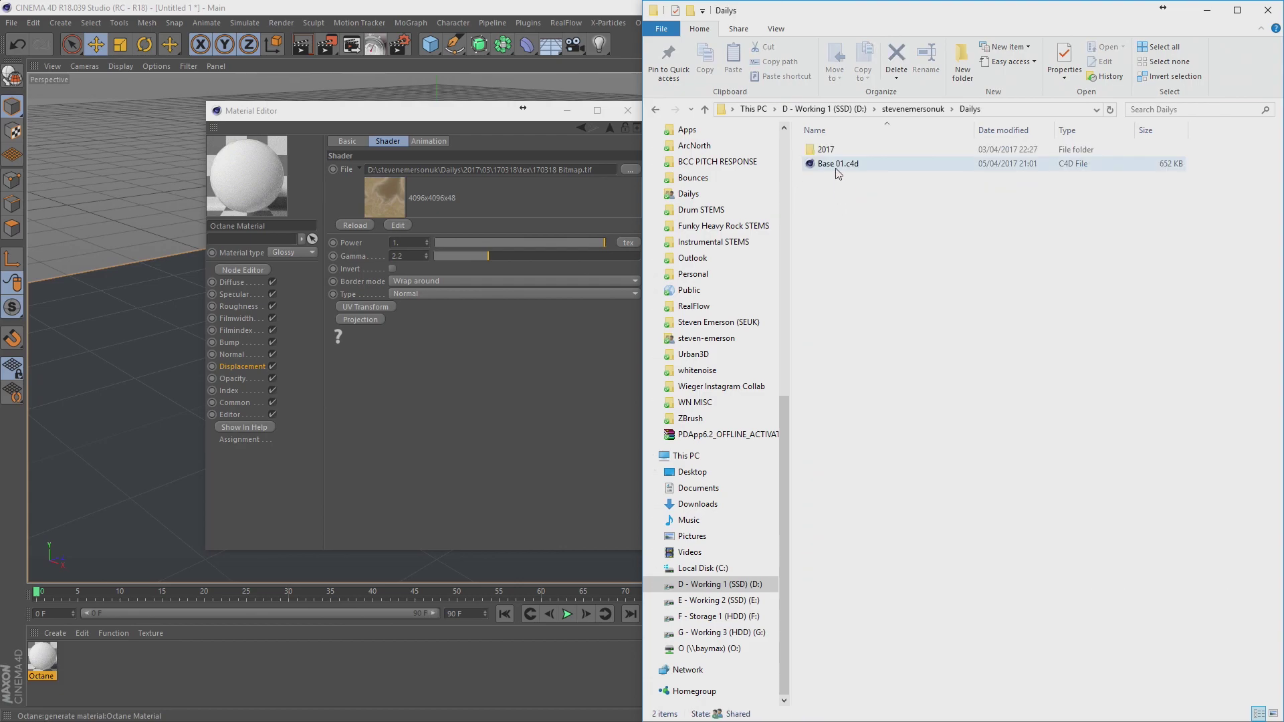
{"action": "left_click", "coordinate": [836, 163]}
{"action": "double_click", "coordinate": [843, 164]}
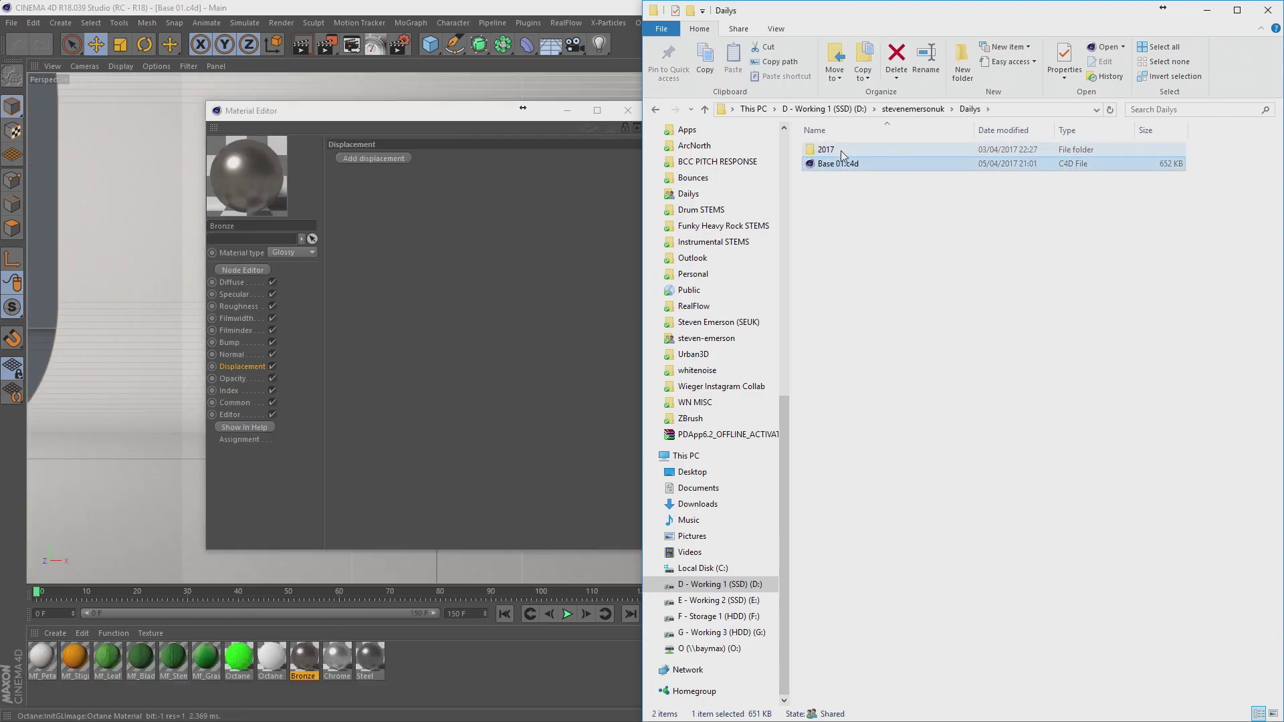
{"action": "double_click", "coordinate": [840, 151]}
{"action": "left_click", "coordinate": [12, 23]}
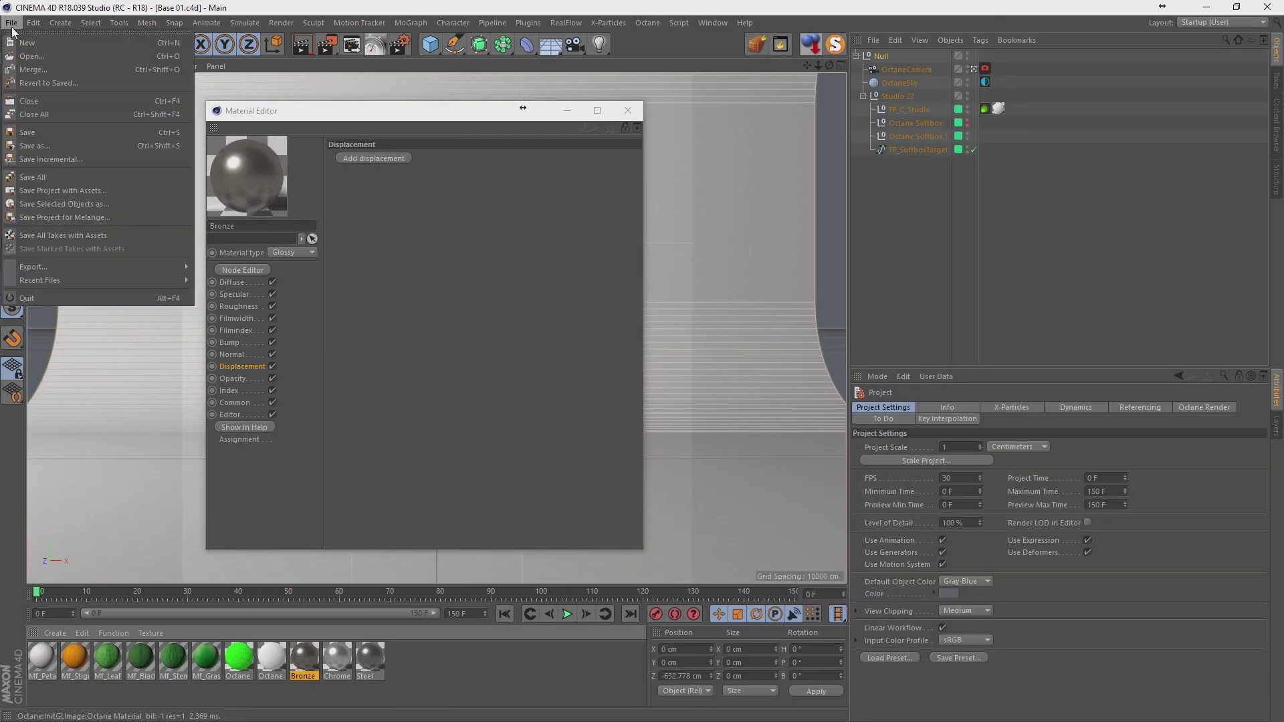
{"action": "left_click", "coordinate": [27, 102]}
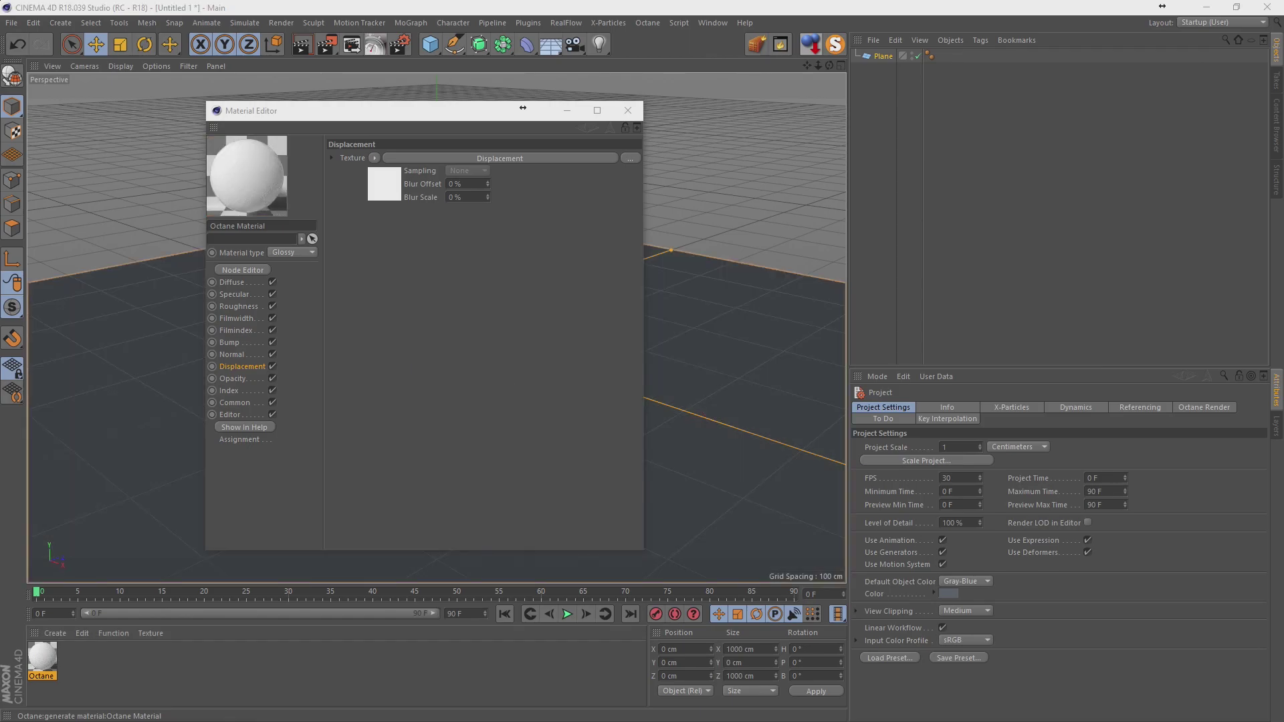
{"action": "key", "text": "alt+Tab"}
{"action": "double_click", "coordinate": [829, 178]}
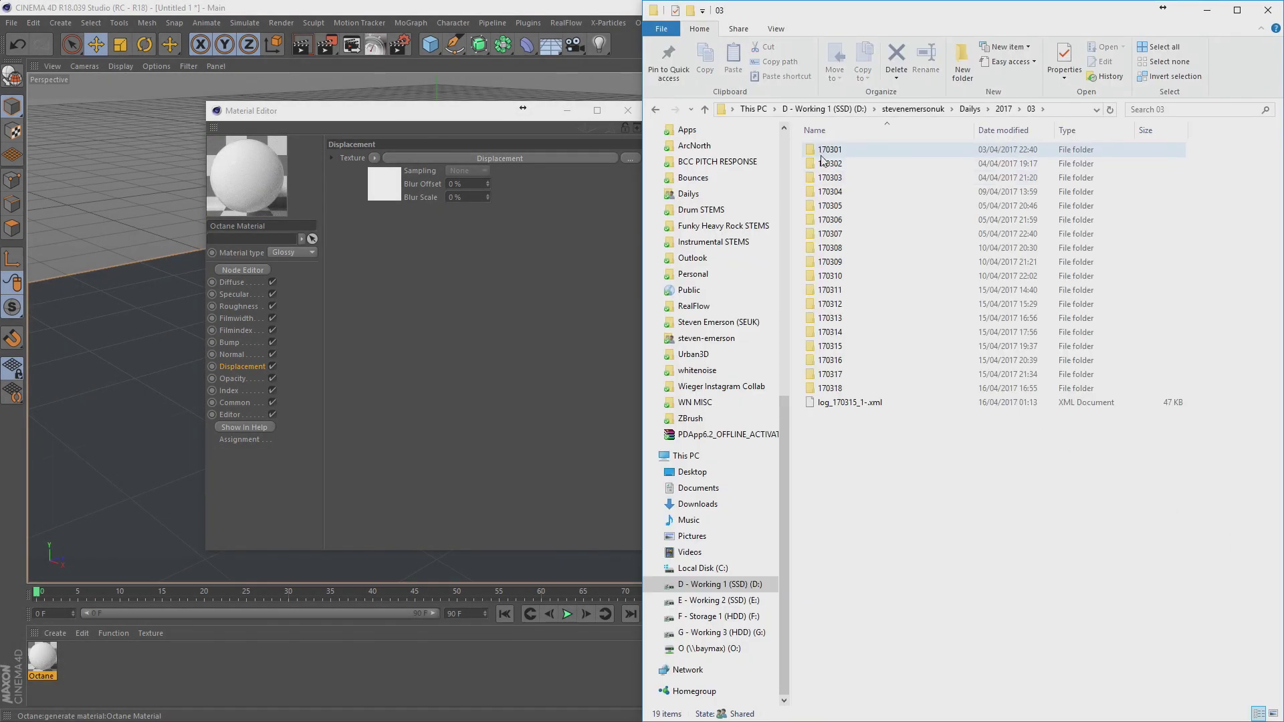
{"action": "double_click", "coordinate": [829, 388]}
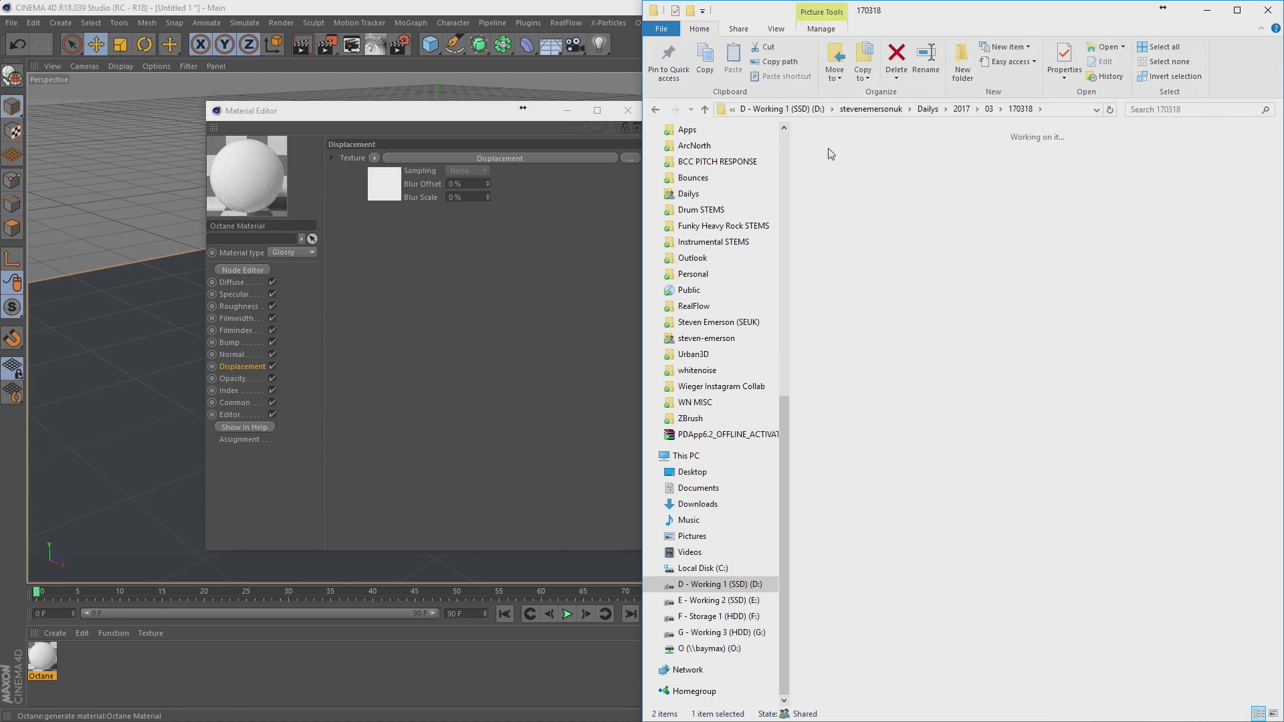
{"action": "double_click", "coordinate": [832, 165]}
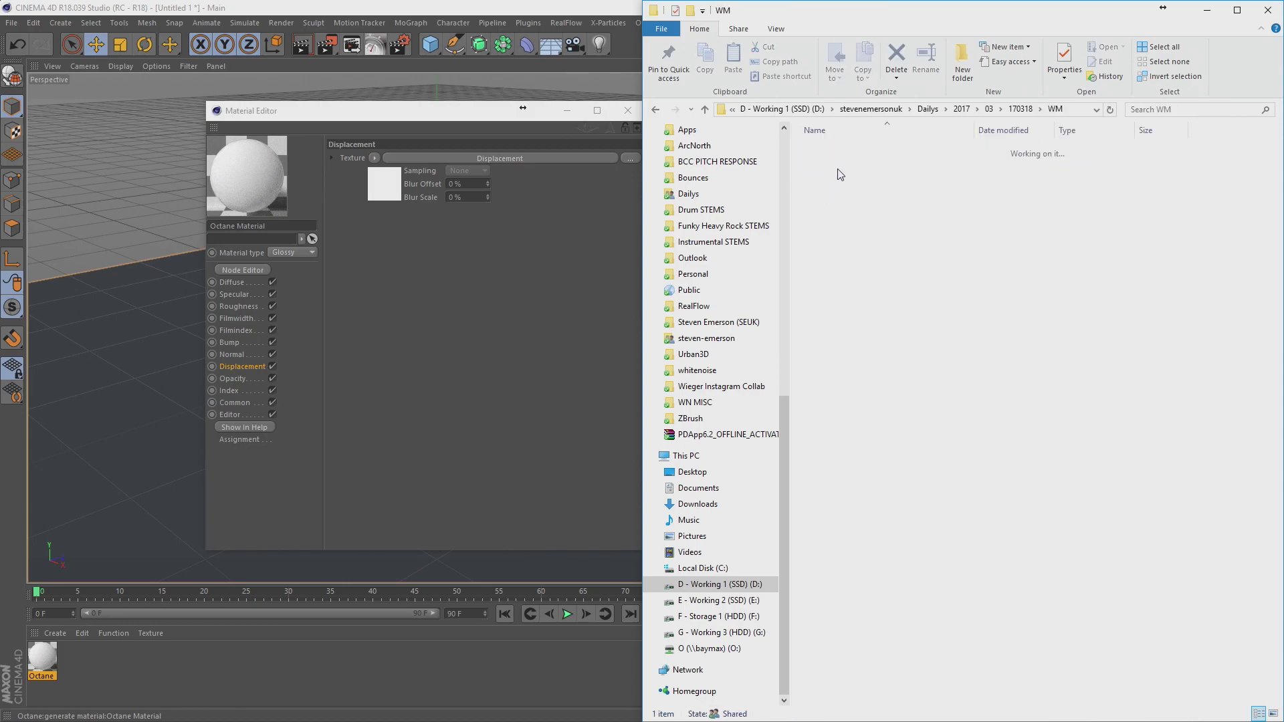
{"action": "left_click", "coordinate": [520, 386]}
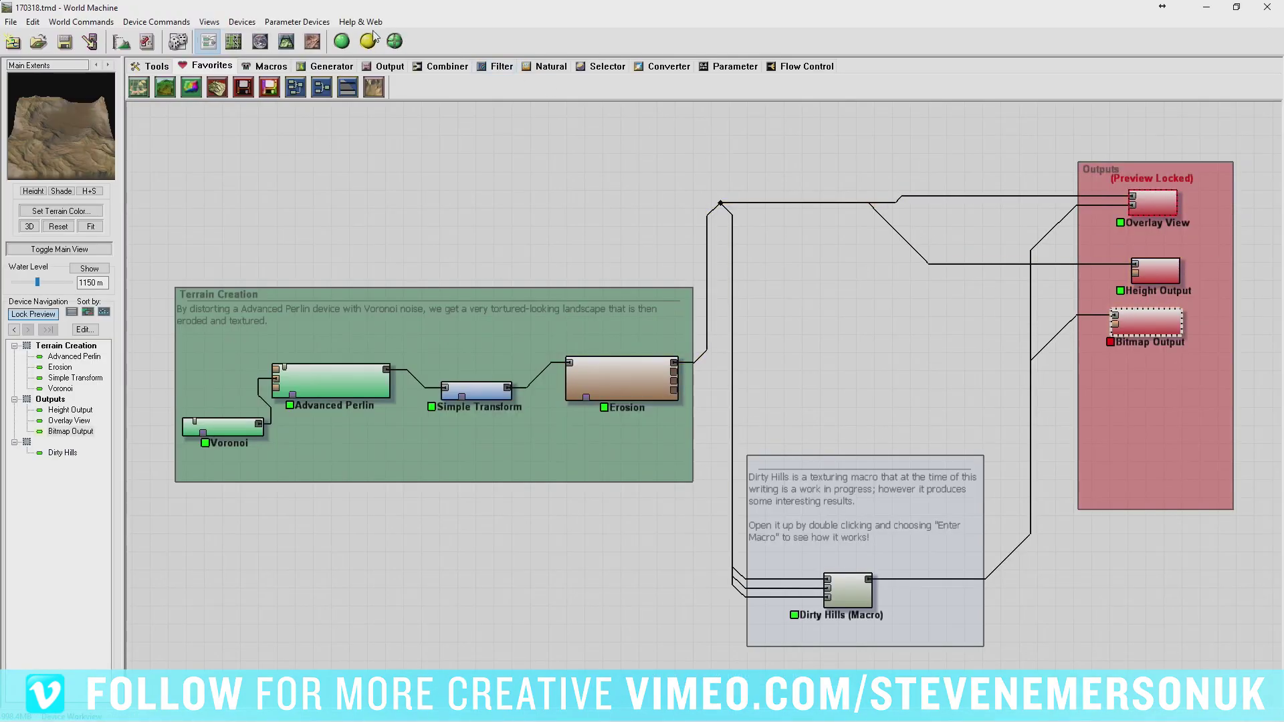
Build the terrain and write the Height Output to tex as 170318 Height.tif.
{"action": "left_click", "coordinate": [341, 41]}
{"action": "left_click", "coordinate": [341, 41]}
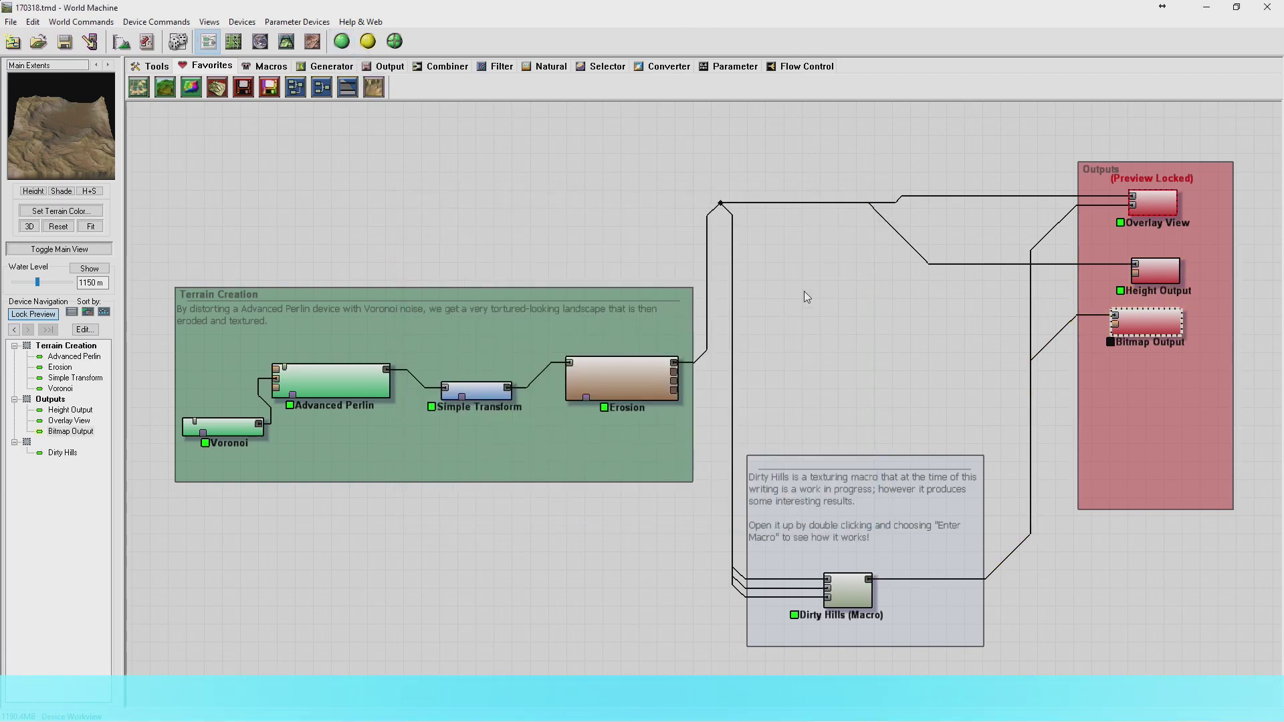
{"action": "double_click", "coordinate": [1155, 270]}
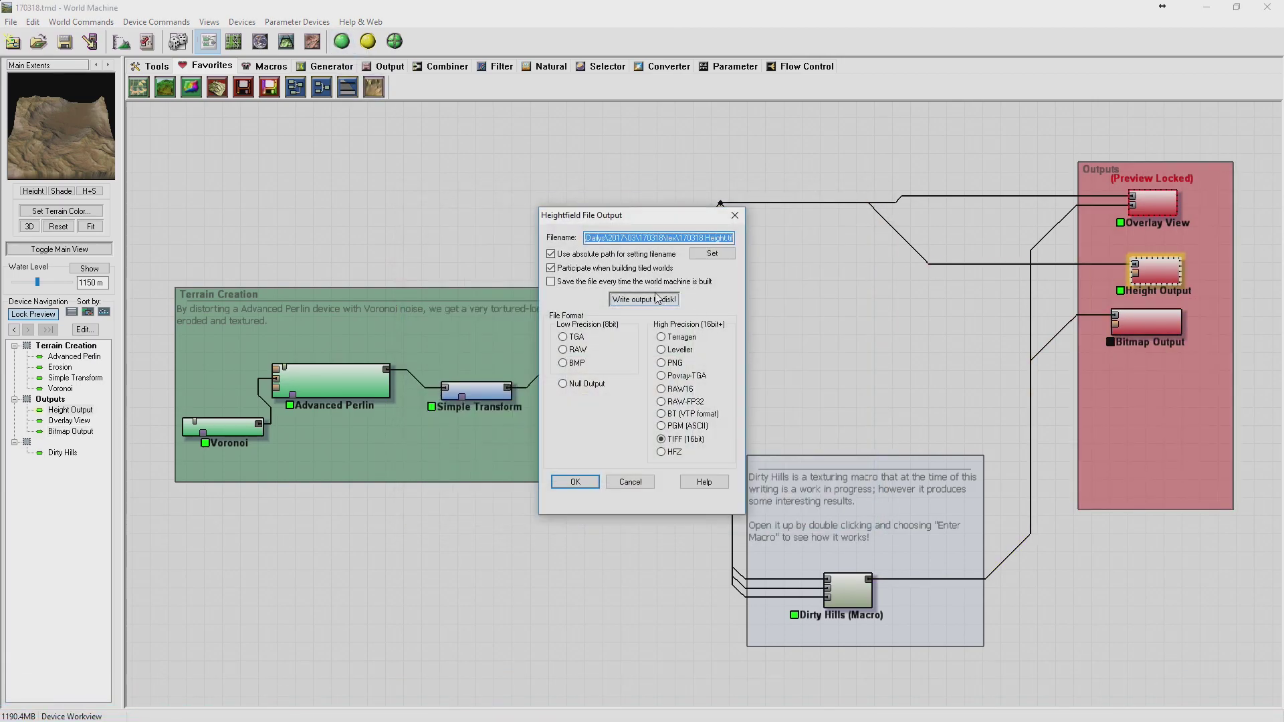
{"action": "left_click", "coordinate": [713, 256]}
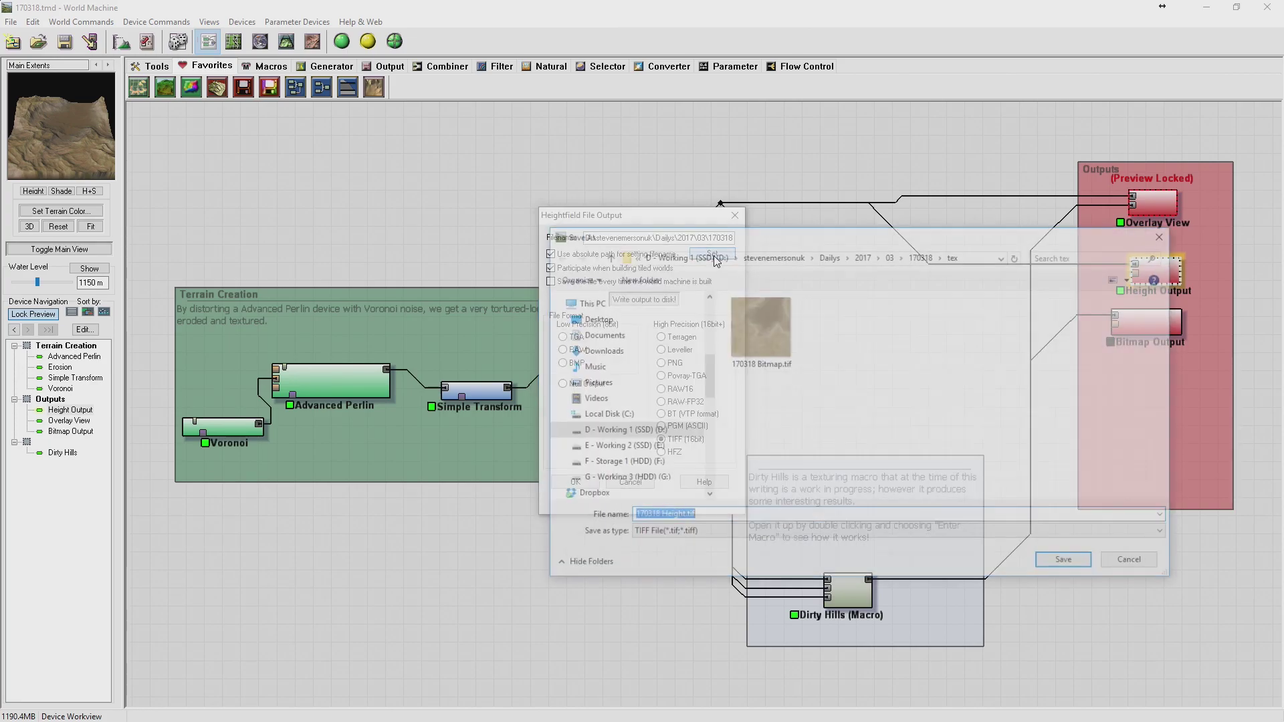
{"action": "left_click", "coordinate": [1086, 561]}
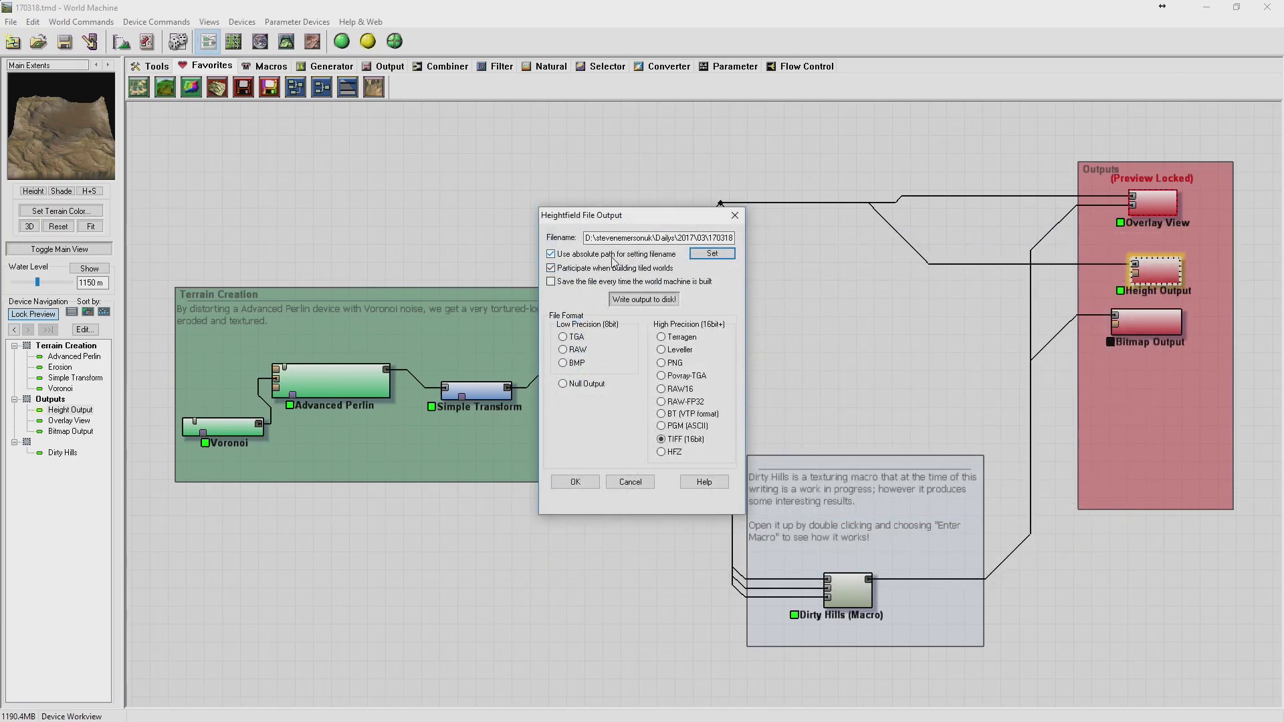
{"action": "left_click", "coordinate": [643, 299]}
{"action": "left_click", "coordinate": [775, 400]}
Swap the displacement image to 170318 Height.tif and start adding a diffuse texture.
{"action": "left_click", "coordinate": [585, 480]}
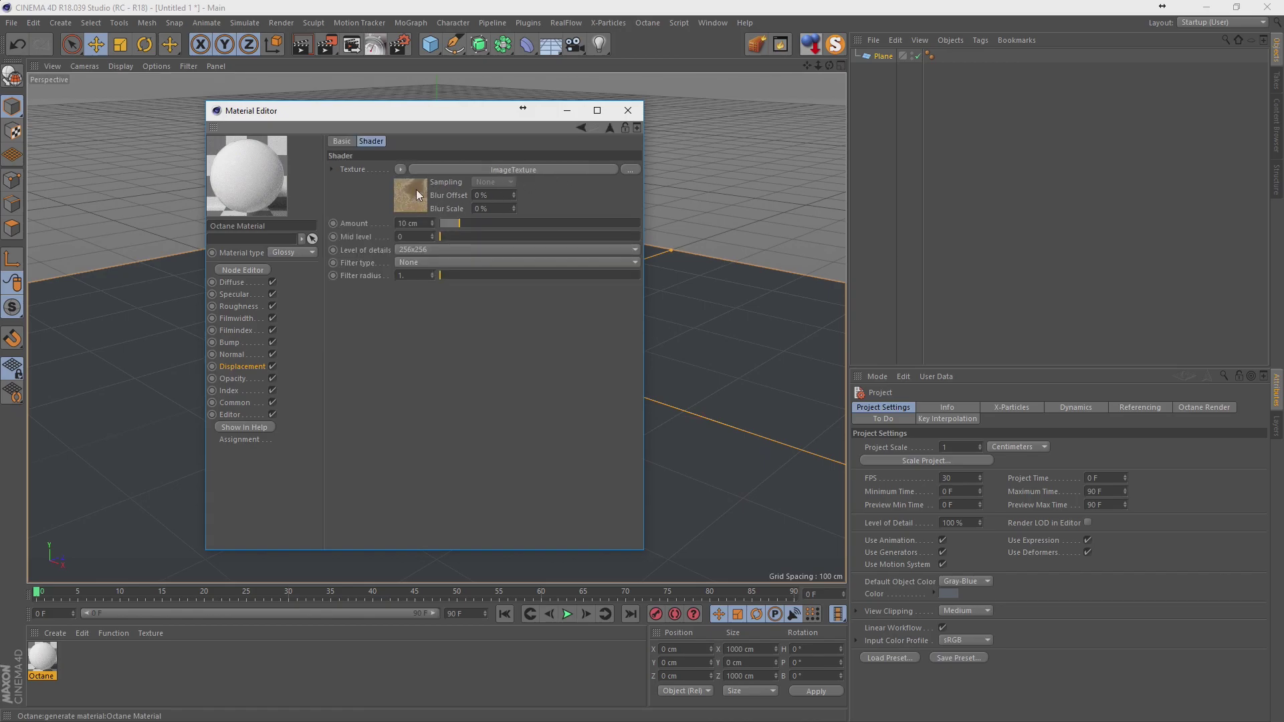
{"action": "left_click", "coordinate": [630, 170]}
{"action": "left_click", "coordinate": [531, 215]}
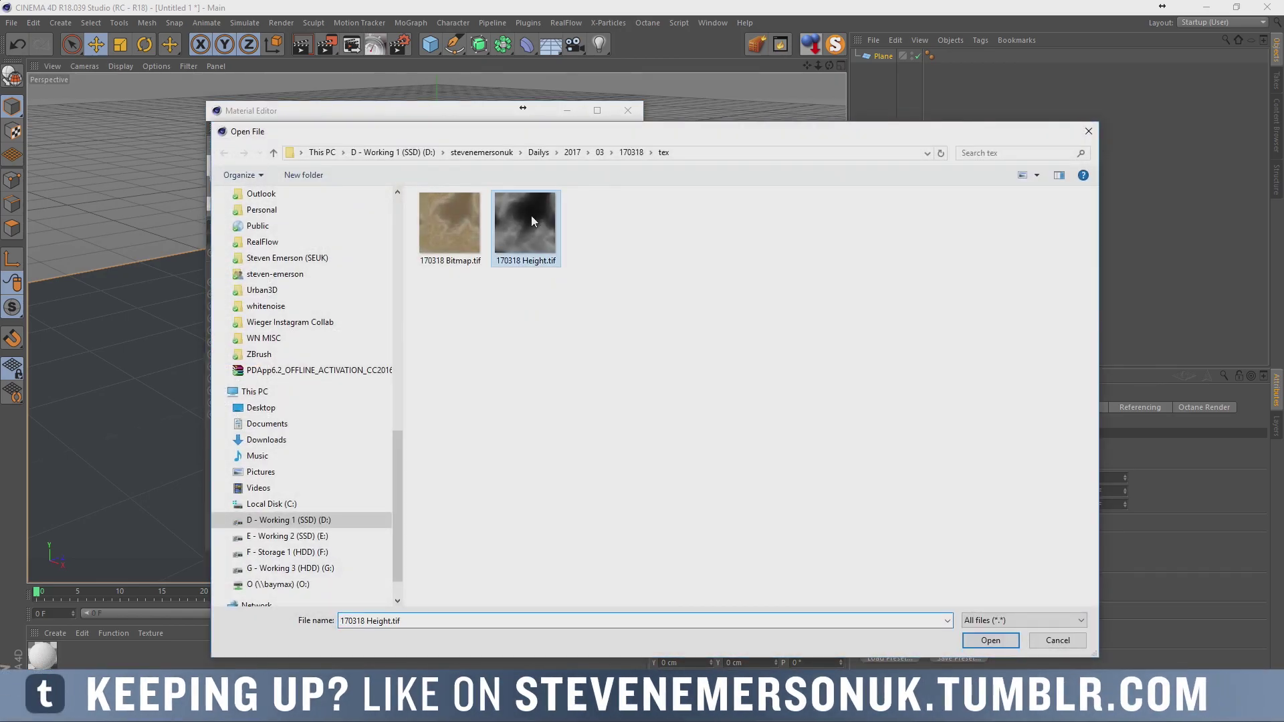
{"action": "double_click", "coordinate": [531, 215]}
{"action": "left_click", "coordinate": [727, 417]}
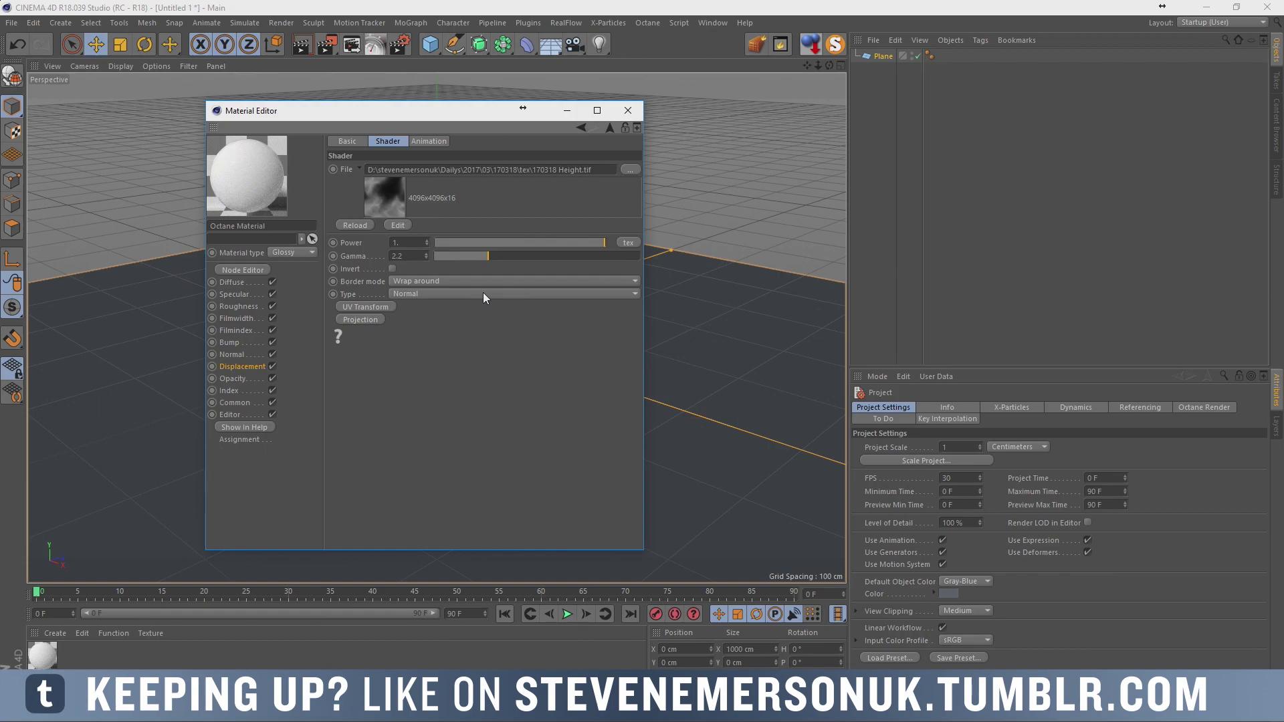
{"action": "left_click", "coordinate": [238, 279]}
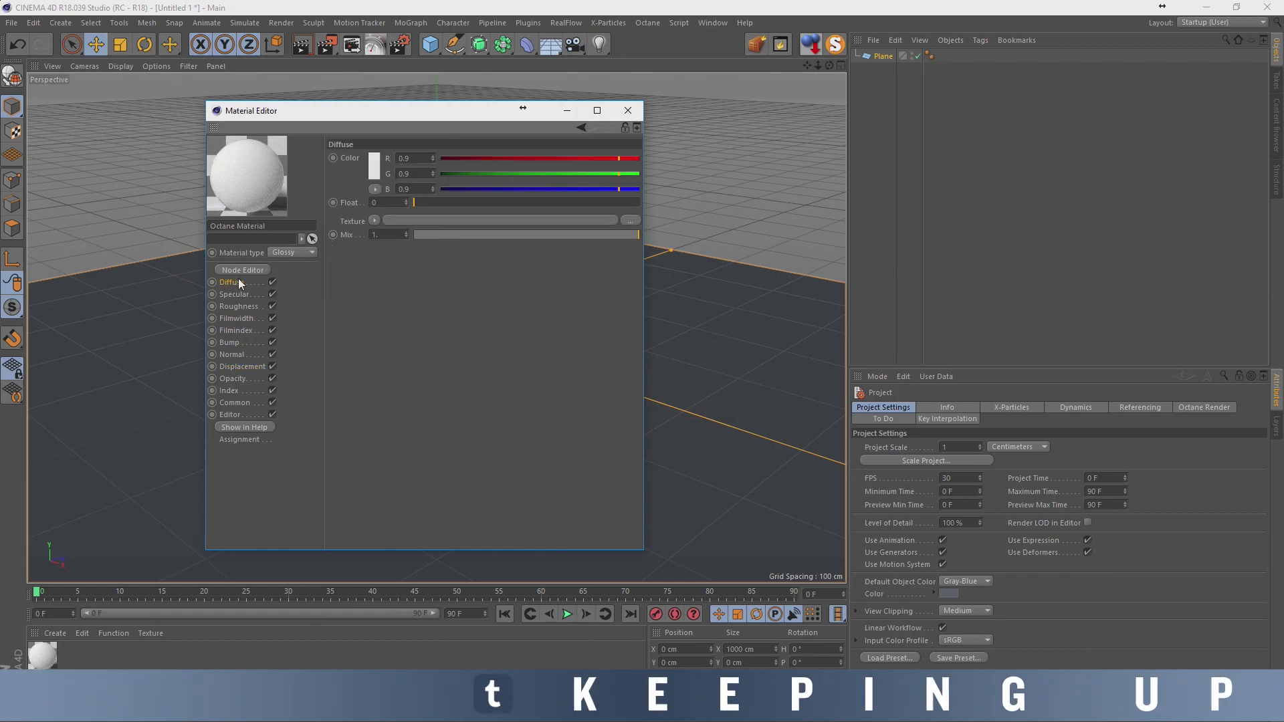
{"action": "left_click", "coordinate": [374, 221]}
{"action": "mouse_move", "coordinate": [392, 484]}
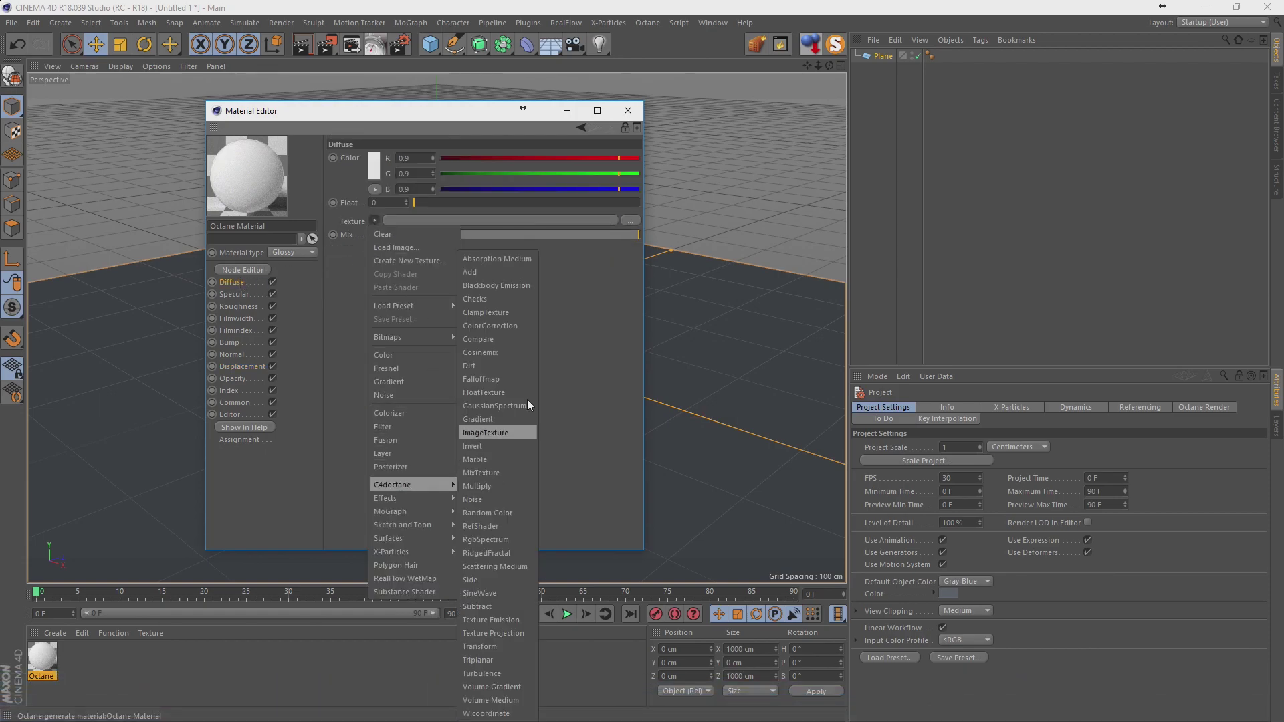
Load 170318 Bitmap.tif into a diffuse ImageTexture as the colour map.
{"action": "left_click", "coordinate": [508, 432]}
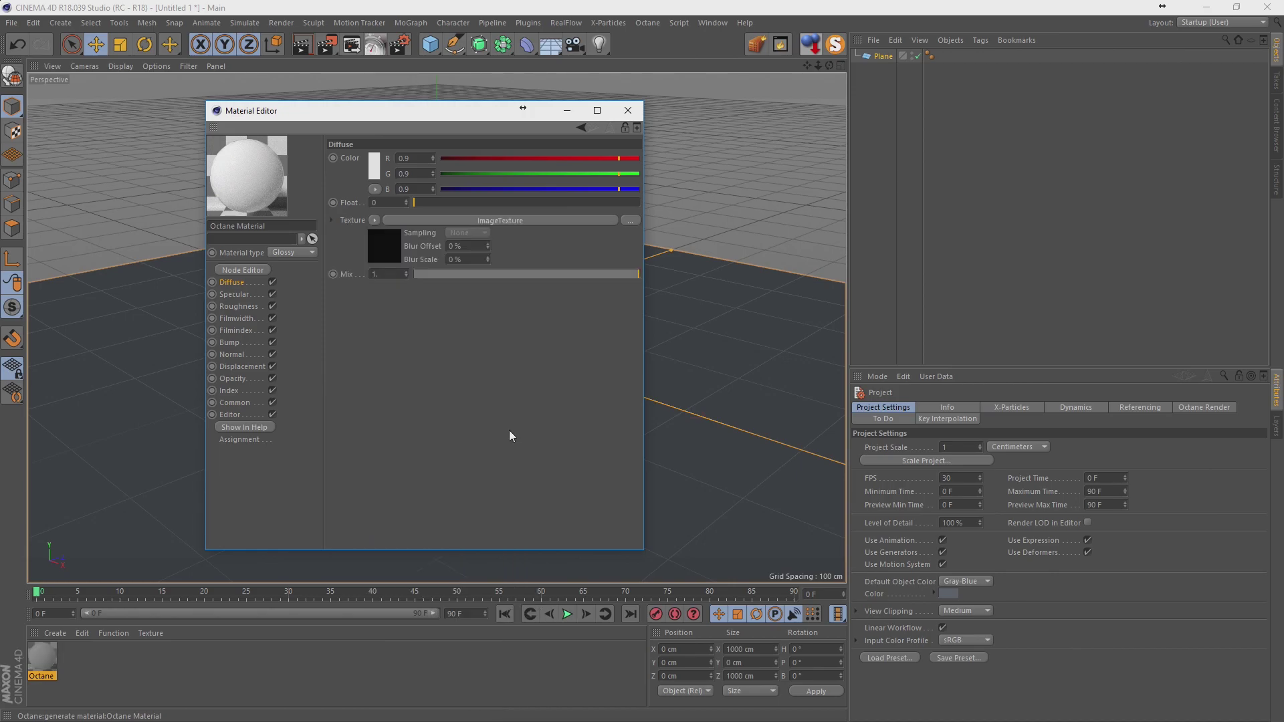
{"action": "left_click", "coordinate": [384, 255]}
{"action": "left_click", "coordinate": [629, 169]}
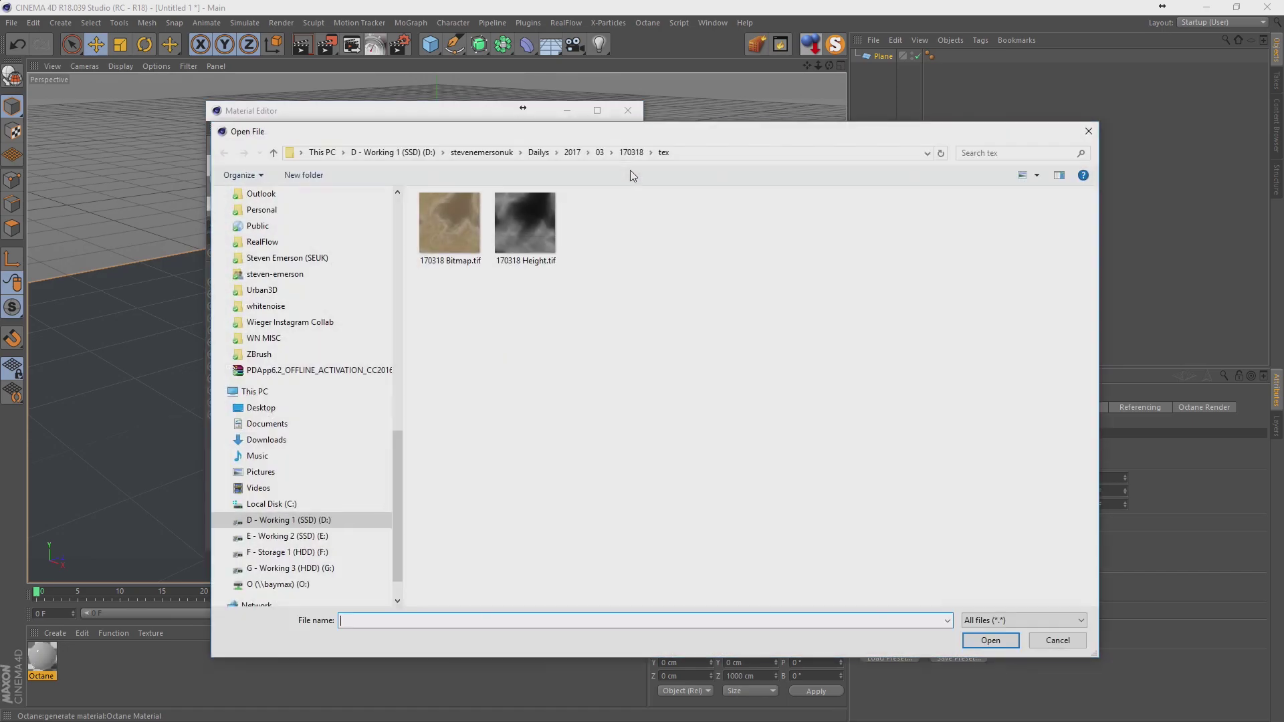
{"action": "double_click", "coordinate": [463, 220]}
{"action": "left_click", "coordinate": [710, 417]}
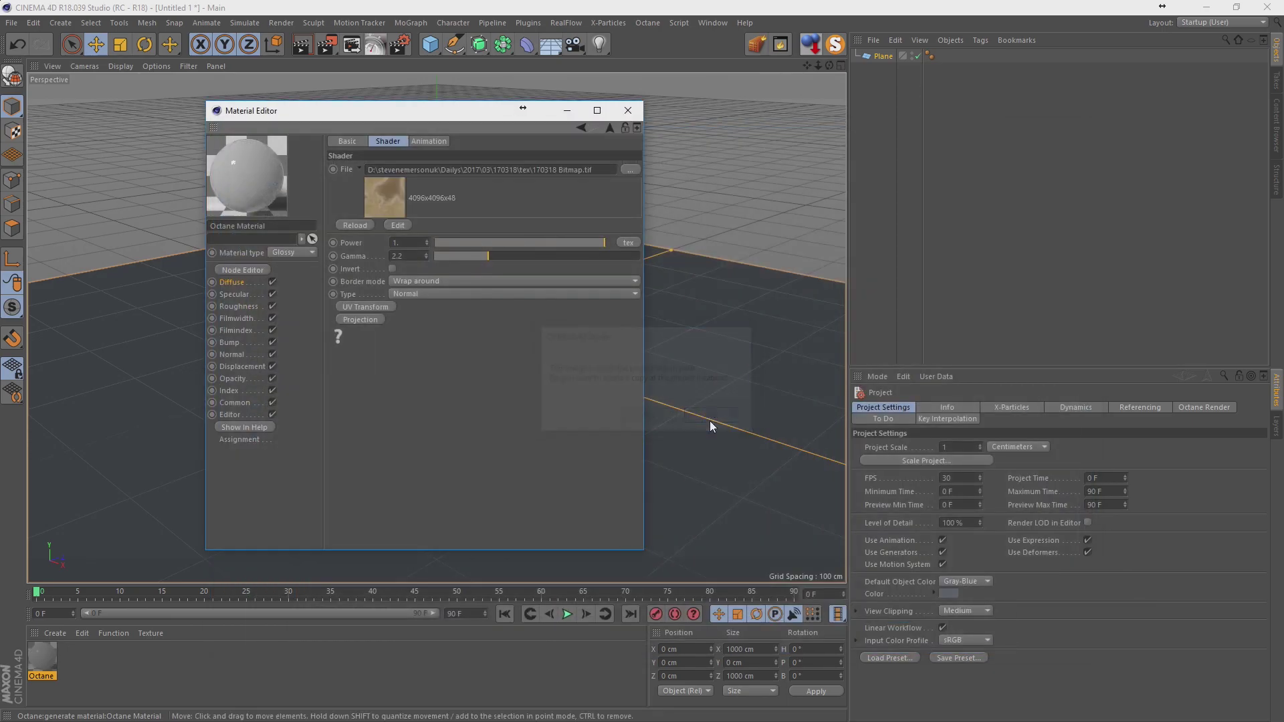
{"action": "left_click", "coordinate": [236, 367]}
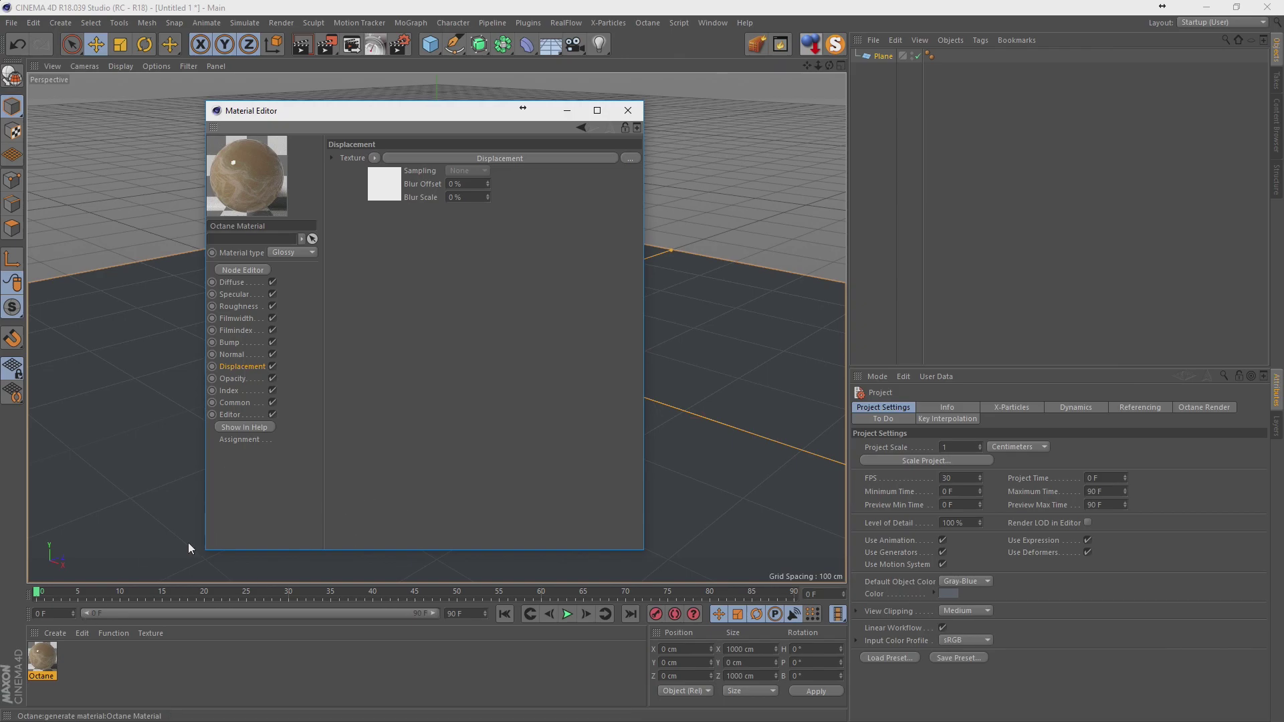
Apply the material to the plane, make it editable, and set displacement detail to 4096x4096.
{"action": "left_click_drag", "start_coordinate": [47, 656], "coordinate": [882, 57]}
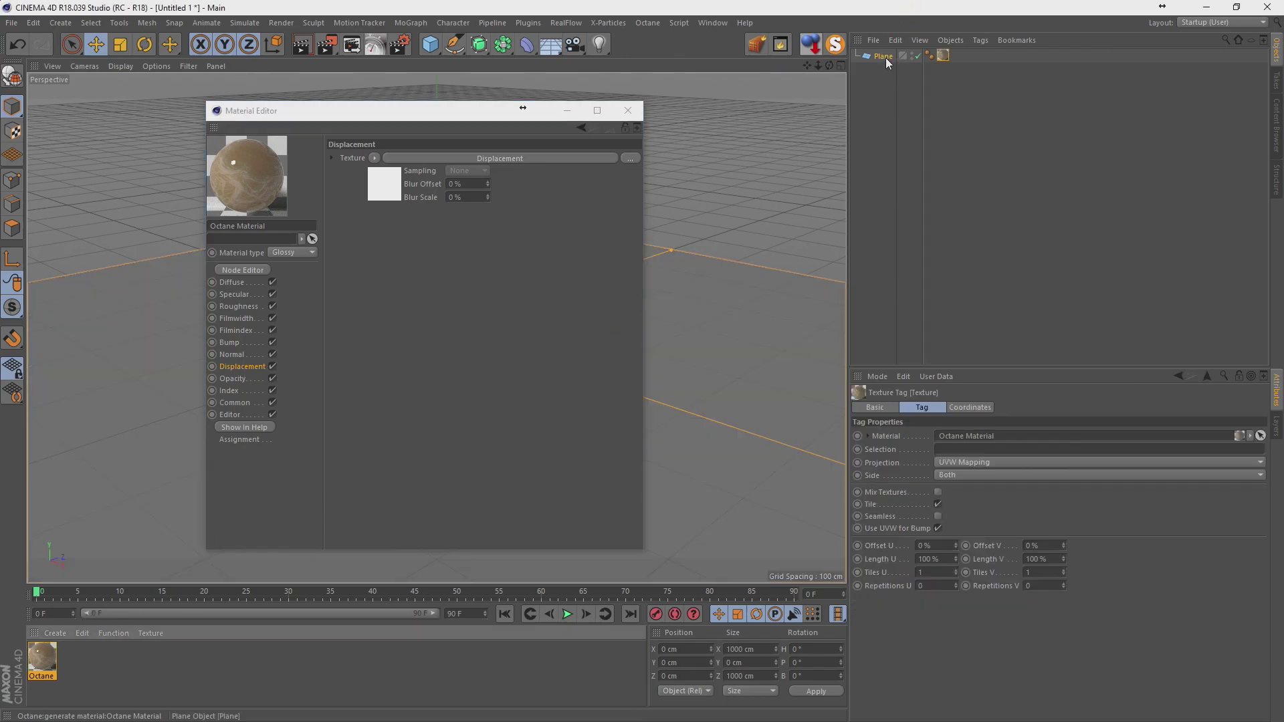
{"action": "key", "text": "c"}
{"action": "left_click", "coordinate": [627, 110]}
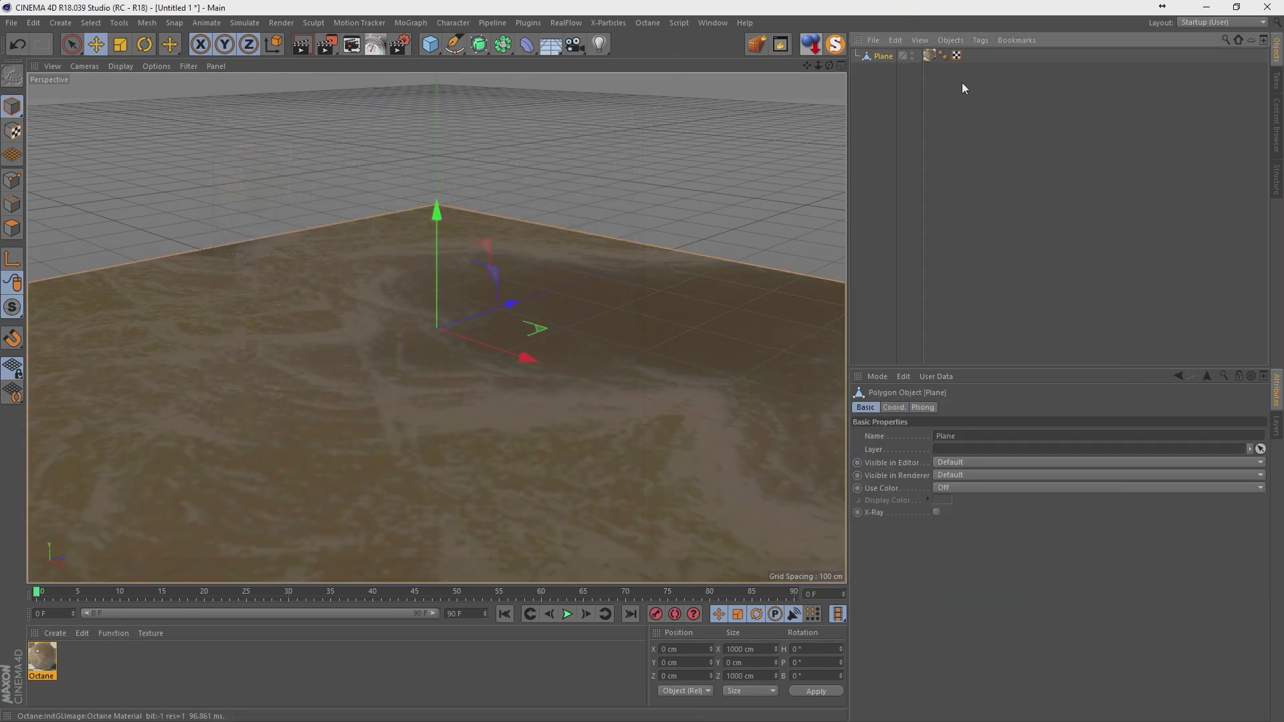
{"action": "left_click", "coordinate": [930, 56]}
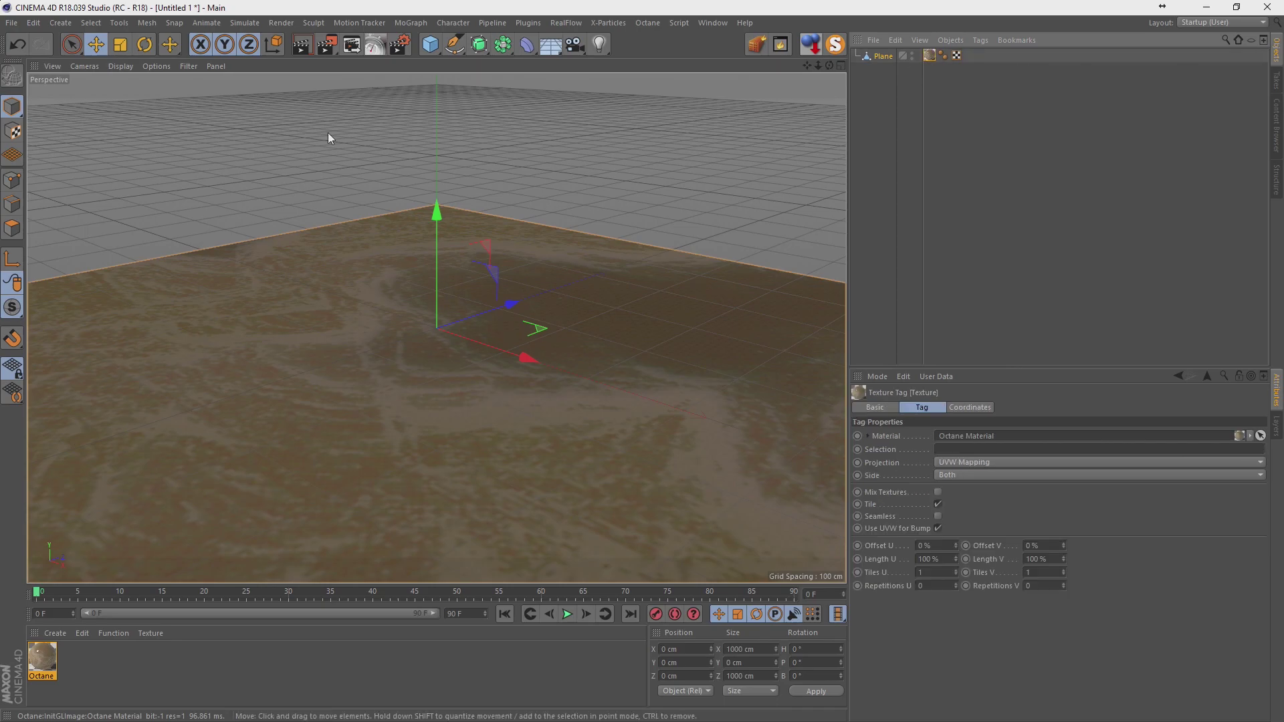
{"action": "double_click", "coordinate": [42, 658]}
{"action": "left_click", "coordinate": [431, 229]}
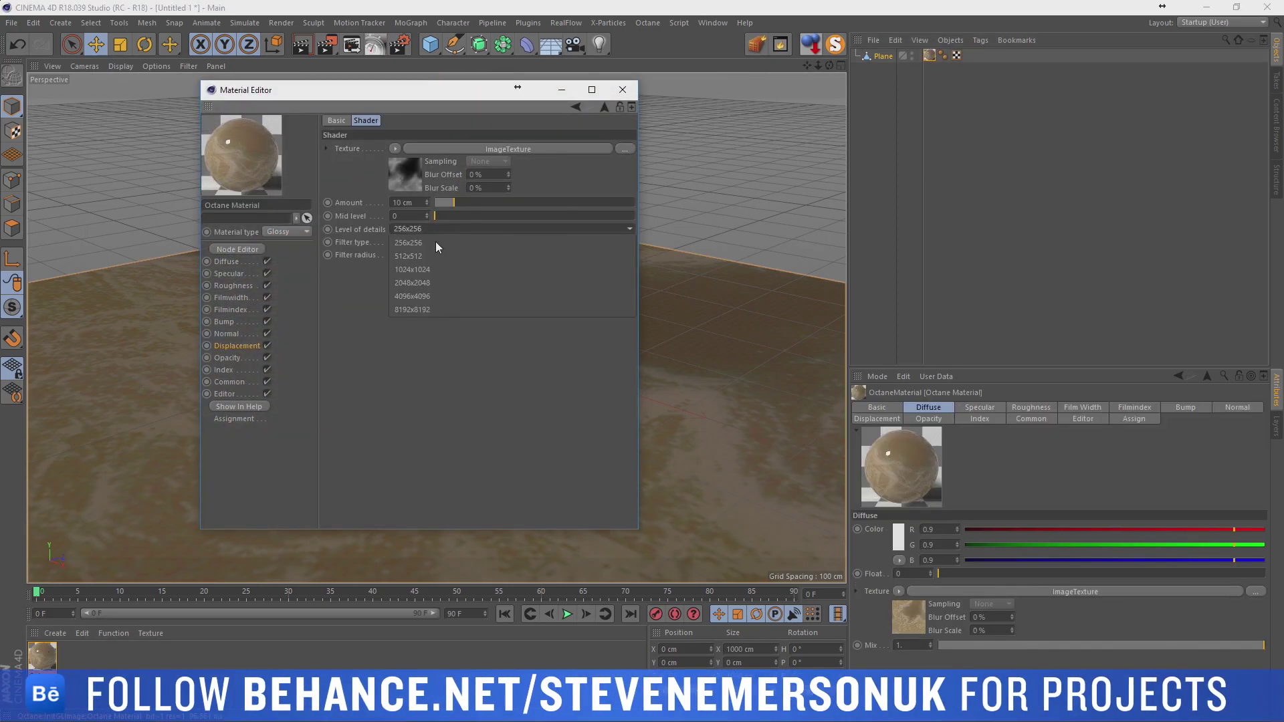
{"action": "left_click", "coordinate": [428, 295]}
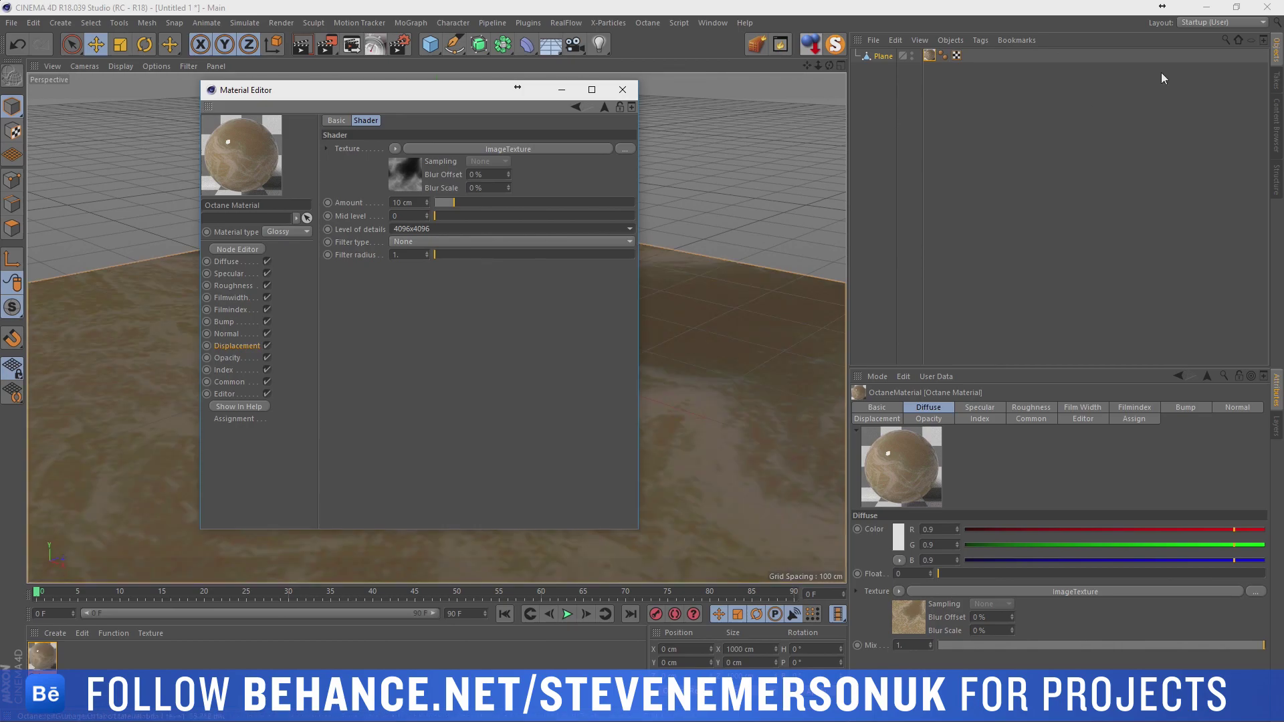
Switch to the OctaneRender layout and start the Octane live render.
{"action": "left_click", "coordinate": [1220, 23]}
{"action": "left_click", "coordinate": [1205, 99]}
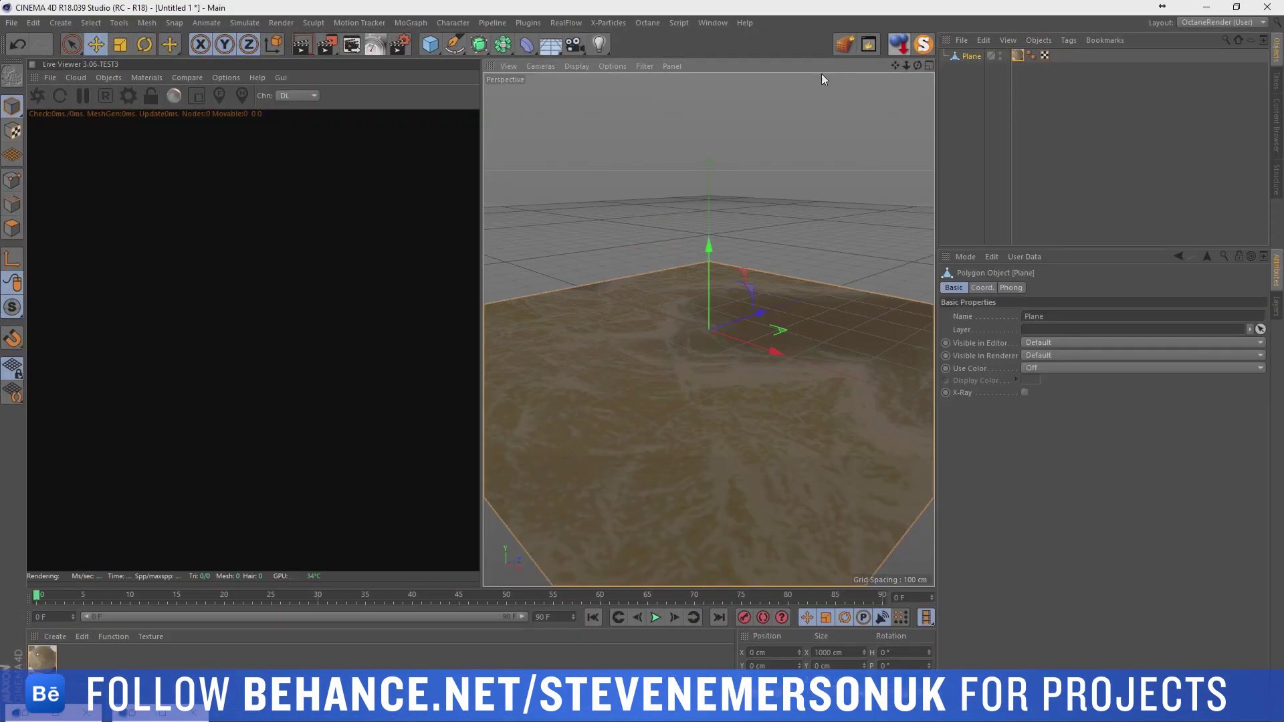
{"action": "left_click", "coordinate": [36, 94]}
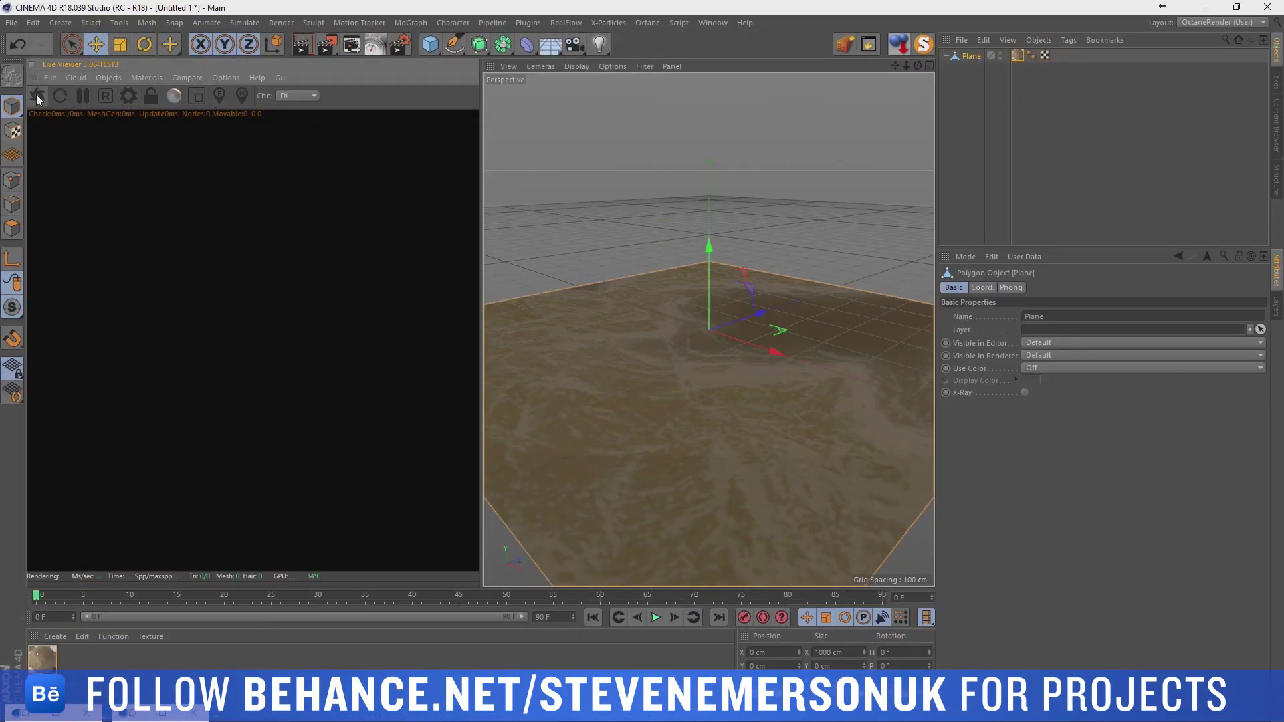
{"action": "left_click", "coordinate": [129, 95]}
{"action": "mouse_move", "coordinate": [198, 16]}
{"action": "left_mouse_down"}
{"action": "mouse_move", "coordinate": [431, 61]}
{"action": "mouse_move", "coordinate": [667, 83]}
{"action": "left_mouse_up"}
Set render size to 1920 × 1920 at 300 DPI with Octane Renderer.
{"action": "key", "text": "ctrl+b"}
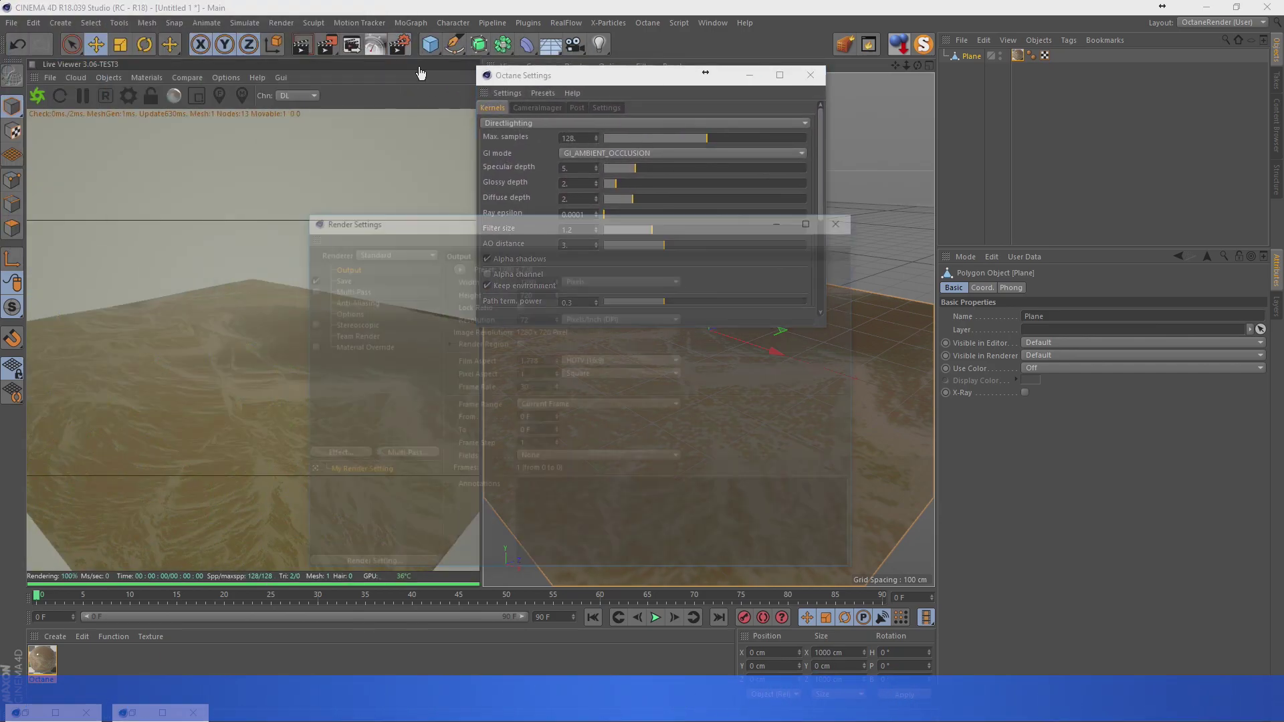
{"action": "type", "text": "1920"}
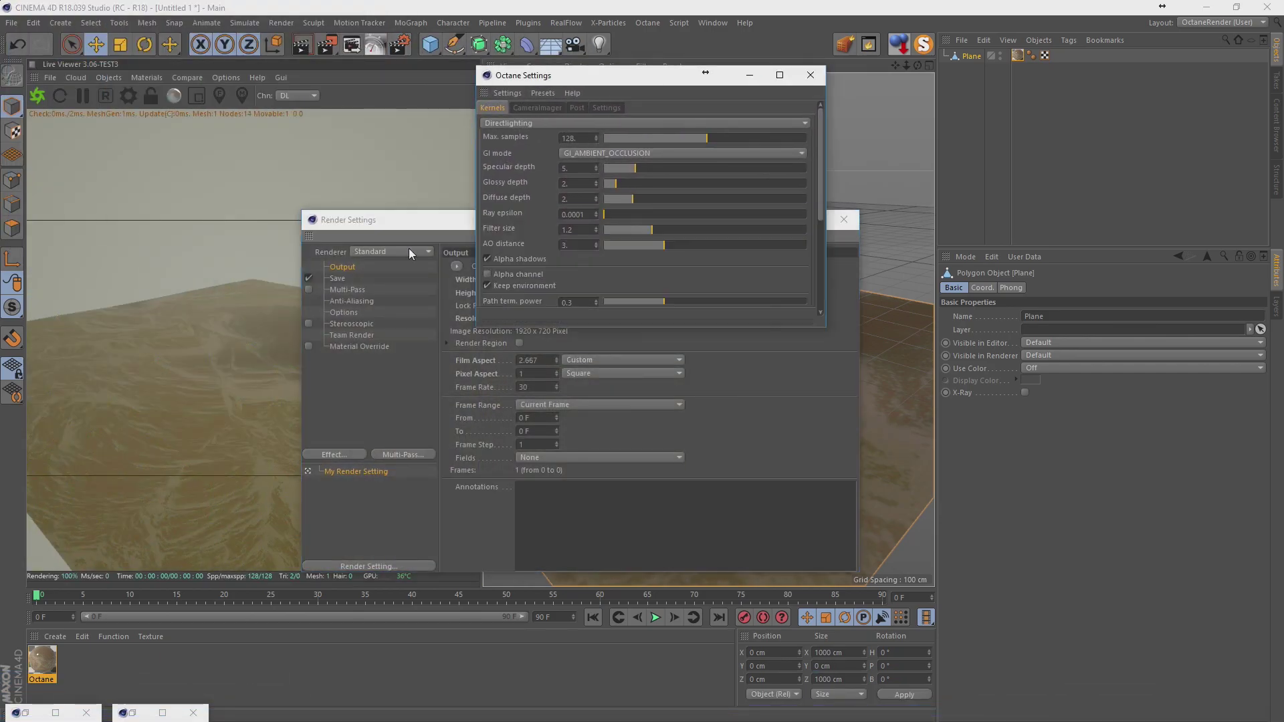
{"action": "key", "text": "Tab"}
{"action": "type", "text": "1920"}
{"action": "key", "text": "Tab"}
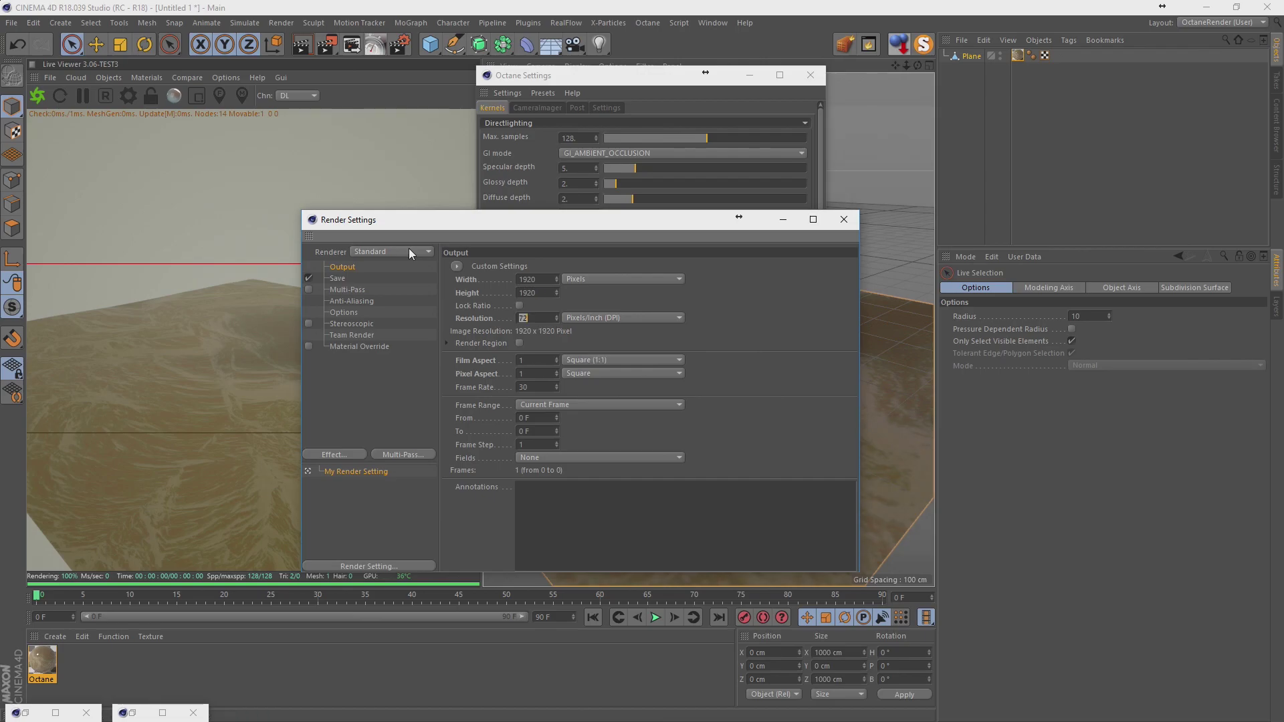
{"action": "type", "text": "300"}
{"action": "key", "text": "Return"}
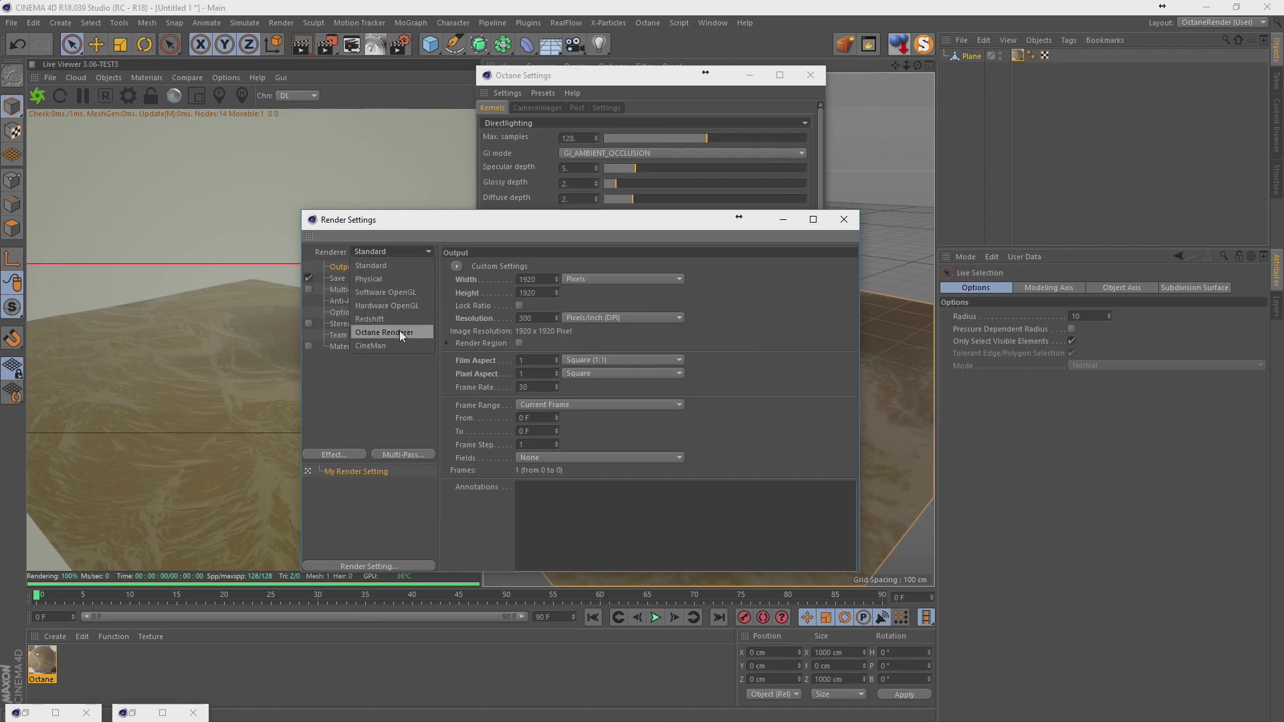
{"action": "left_click", "coordinate": [399, 332]}
{"action": "left_click", "coordinate": [783, 218]}
Set Octane's C4D shaders render size to 4096x4096.
{"action": "left_click", "coordinate": [603, 108]}
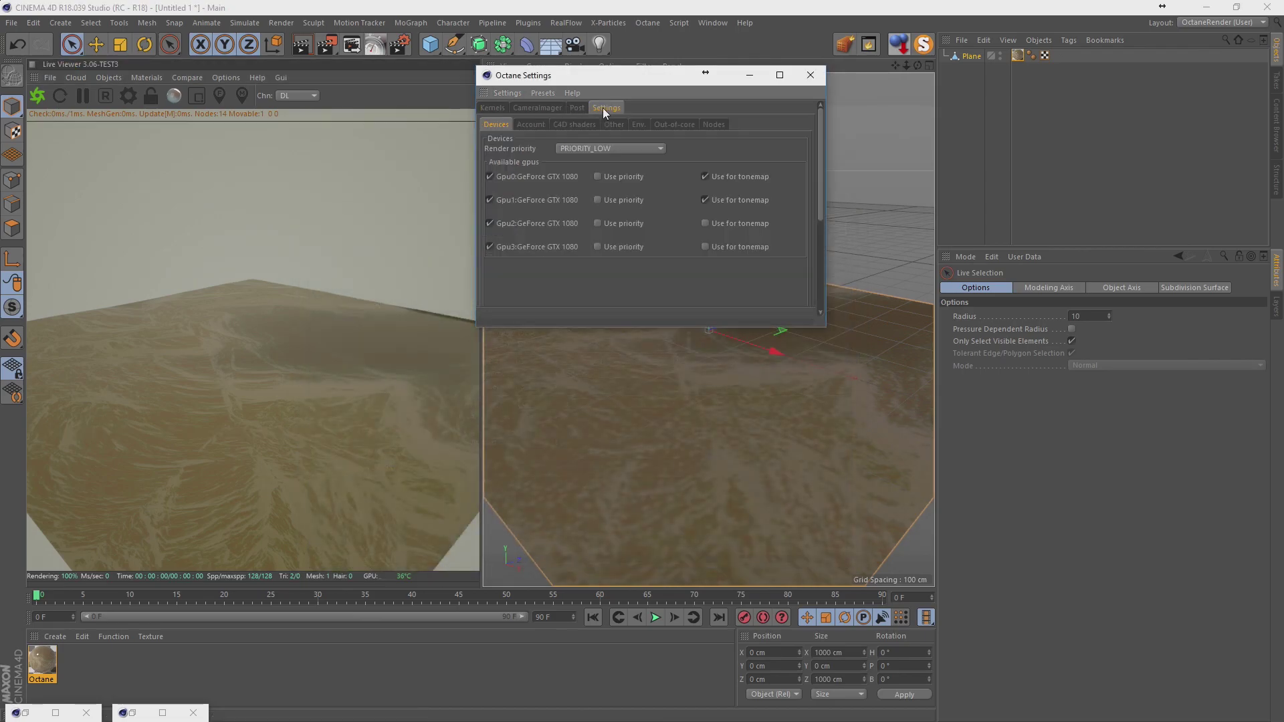
{"action": "left_click", "coordinate": [613, 124]}
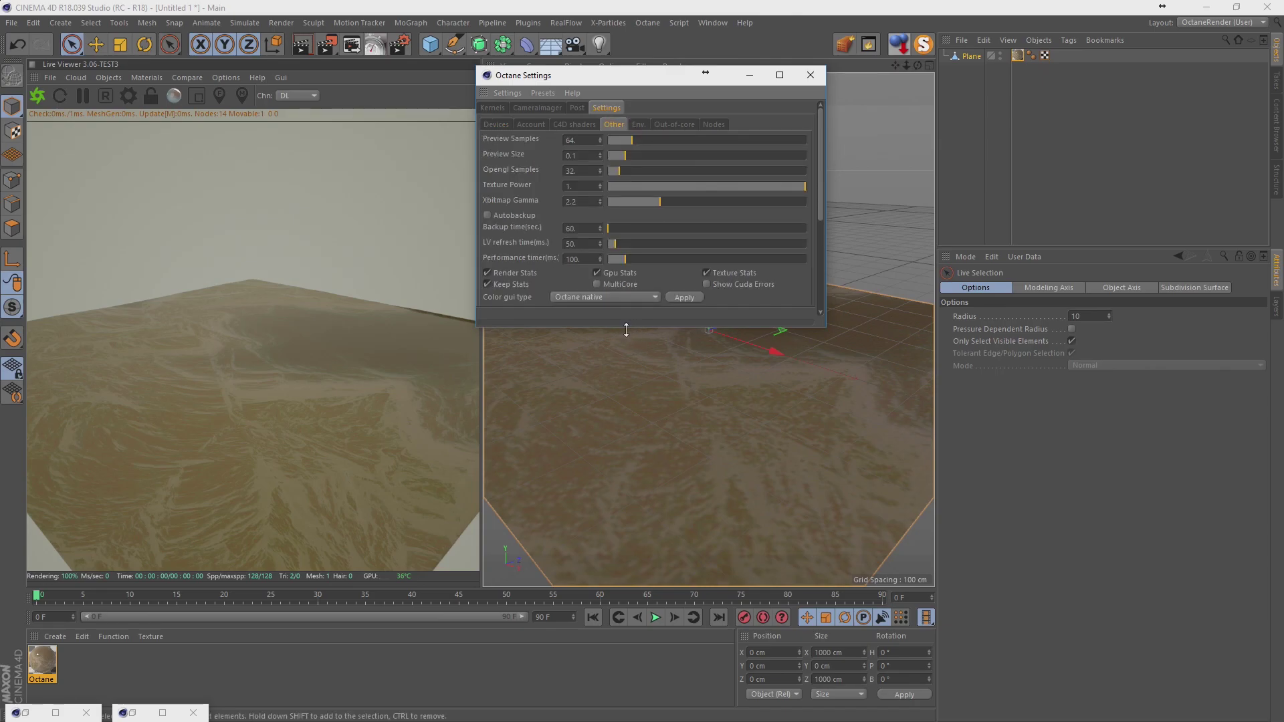
{"action": "left_click_drag", "start_coordinate": [625, 330], "coordinate": [591, 516]}
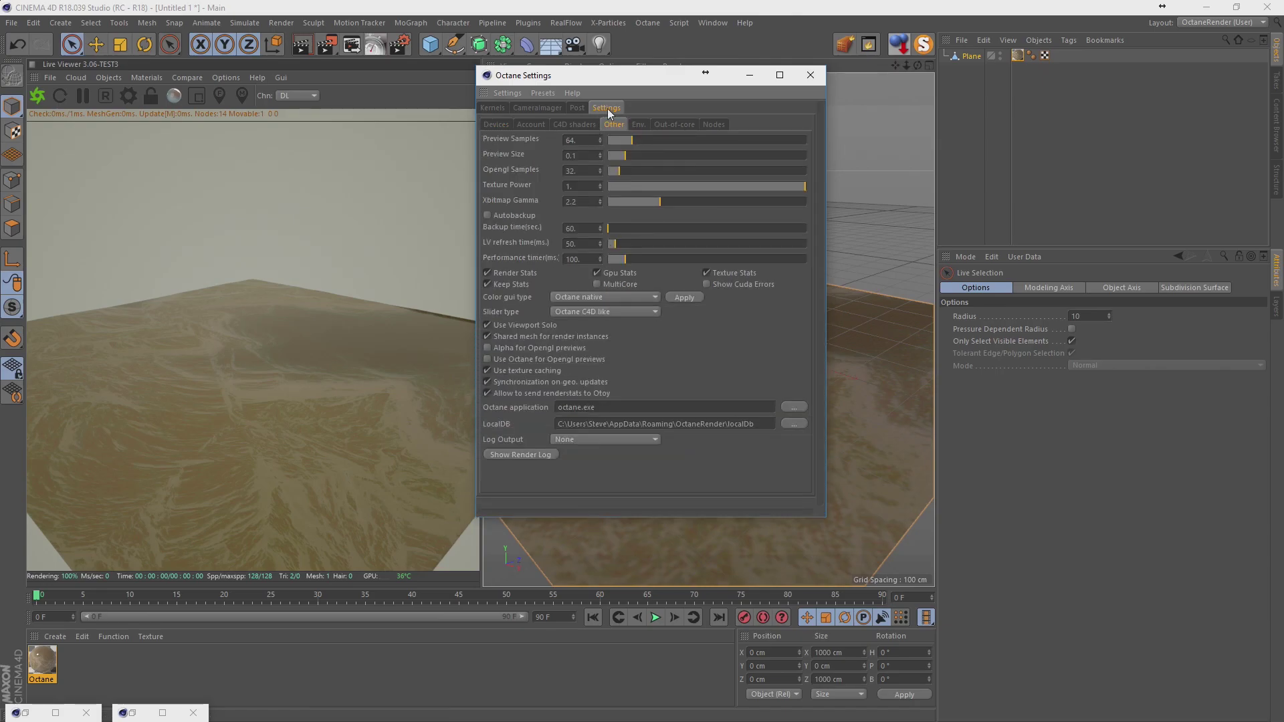
{"action": "left_click", "coordinate": [643, 125]}
{"action": "left_click", "coordinate": [575, 124]}
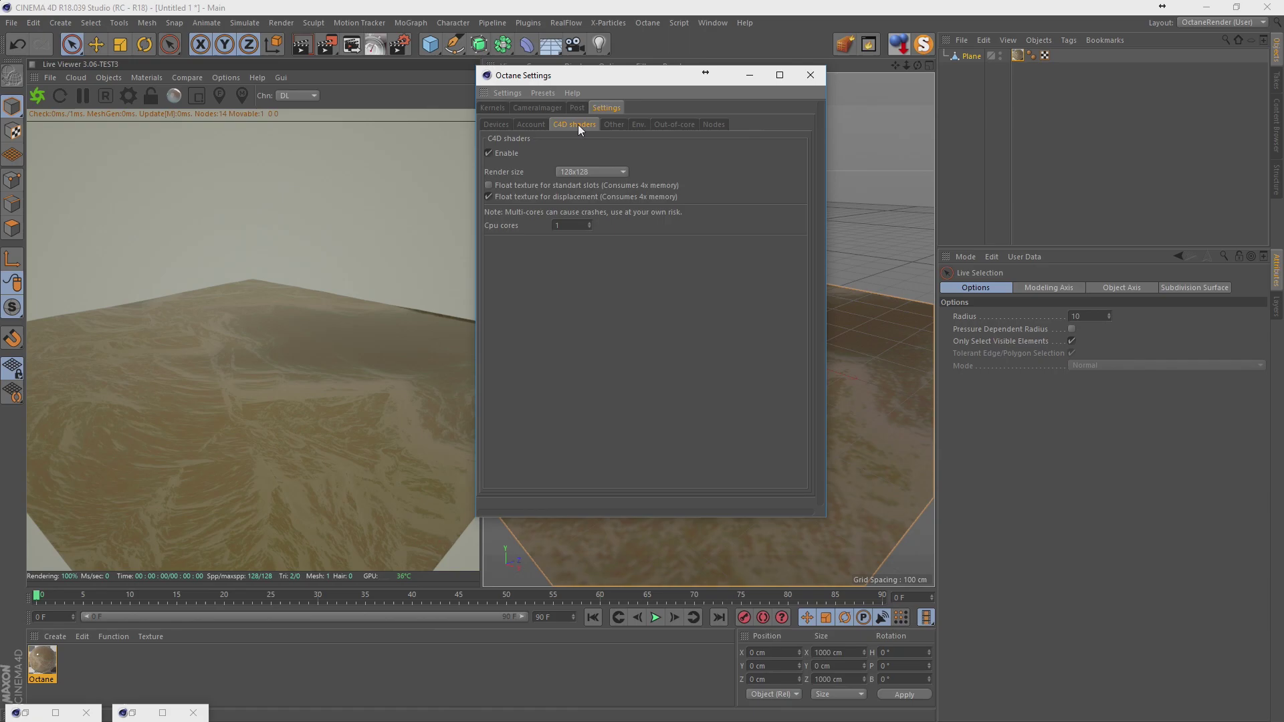
{"action": "left_click", "coordinate": [592, 173]}
{"action": "left_click", "coordinate": [579, 266]}
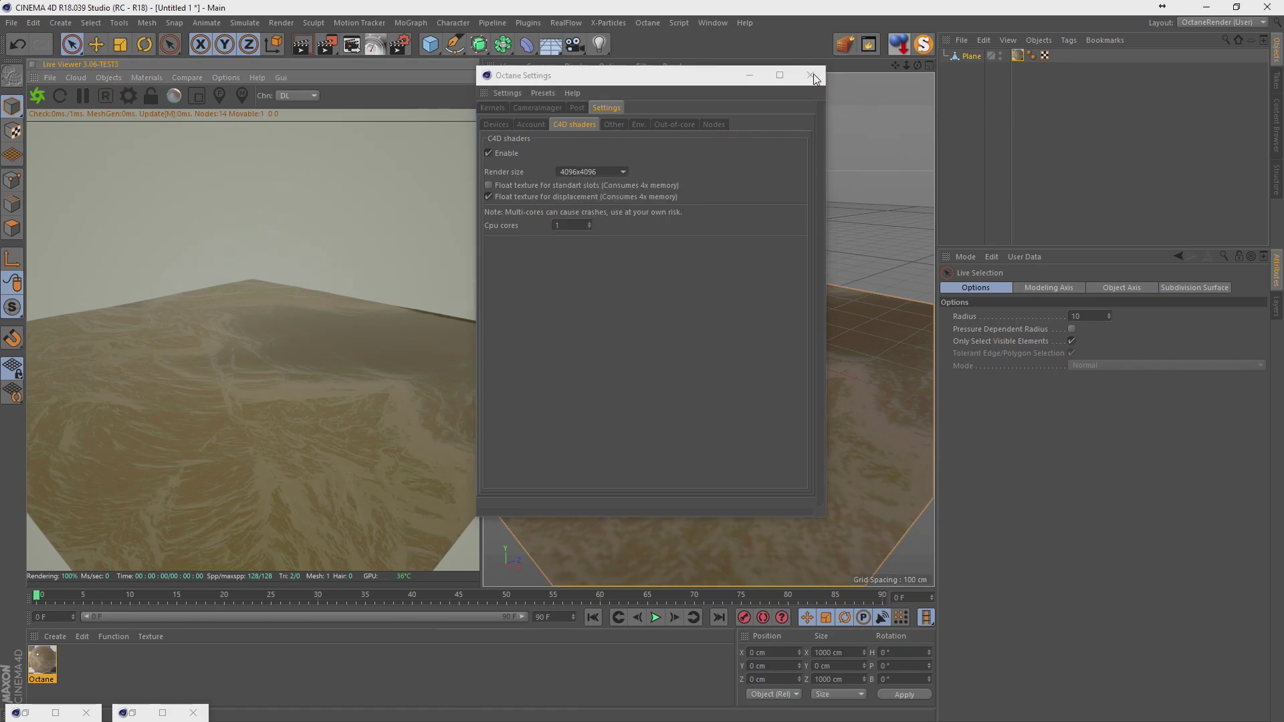
{"action": "left_click", "coordinate": [810, 75]}
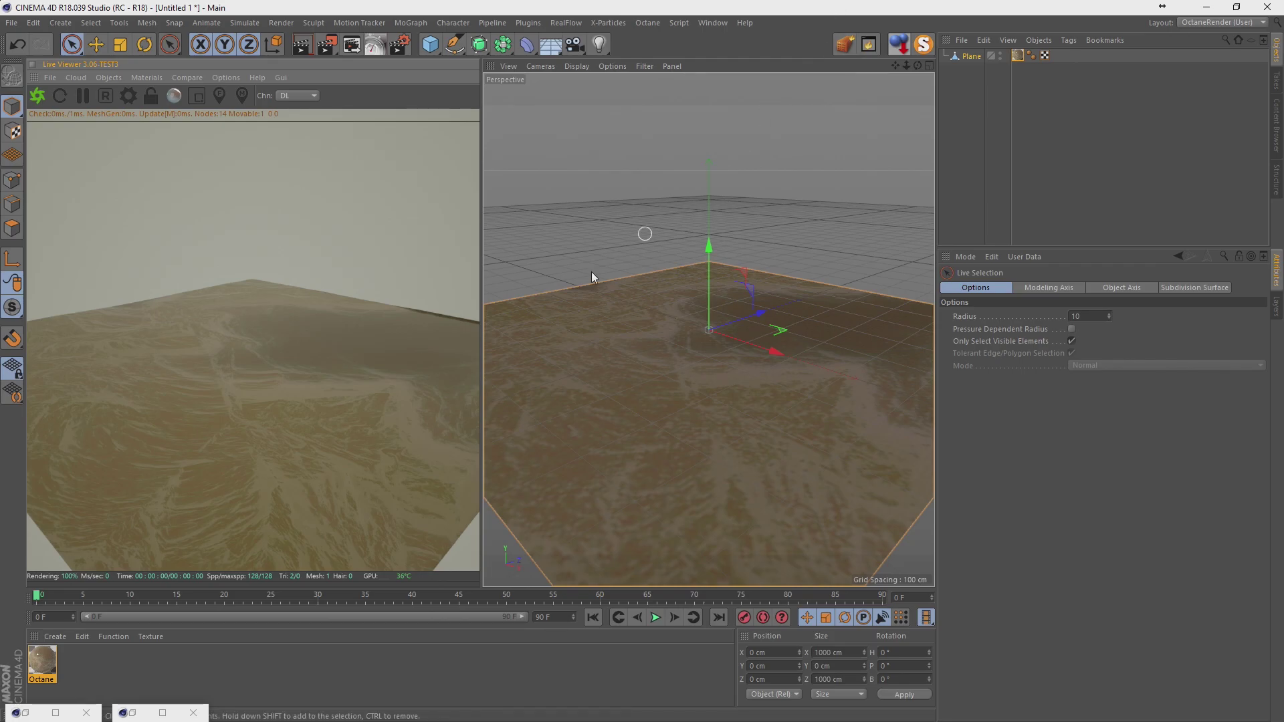
Raise the Octane material's displacement amount to about 176 cm and orbit to view the terrain.
{"action": "double_click", "coordinate": [48, 665]}
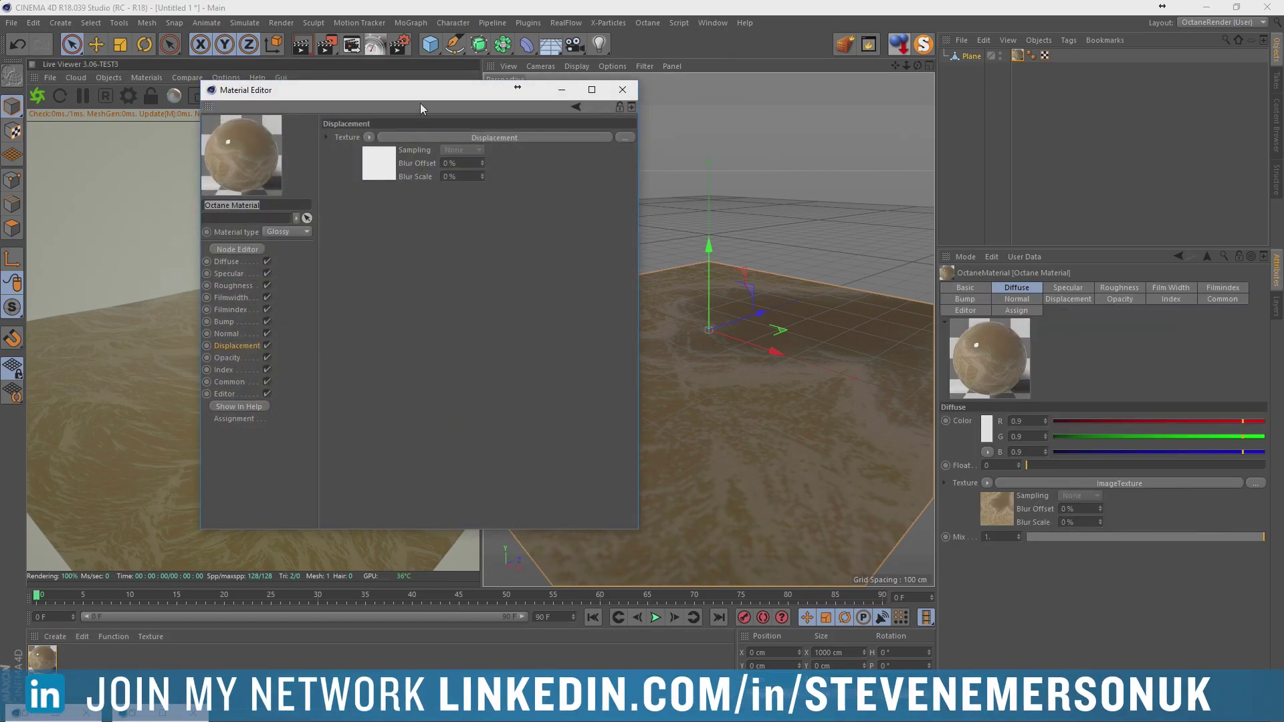
{"action": "left_click_drag", "start_coordinate": [420, 103], "coordinate": [710, 103]}
{"action": "left_click", "coordinate": [669, 166]}
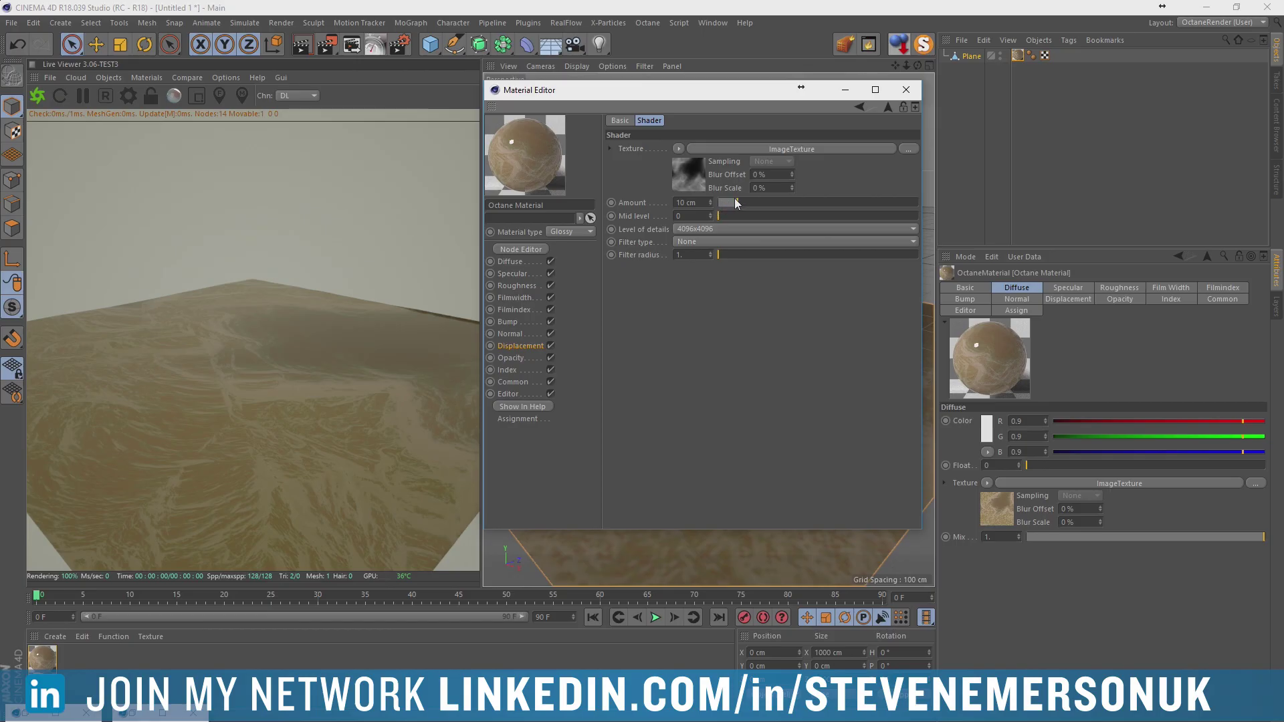
{"action": "left_click_drag", "start_coordinate": [735, 202], "coordinate": [1245, 186]}
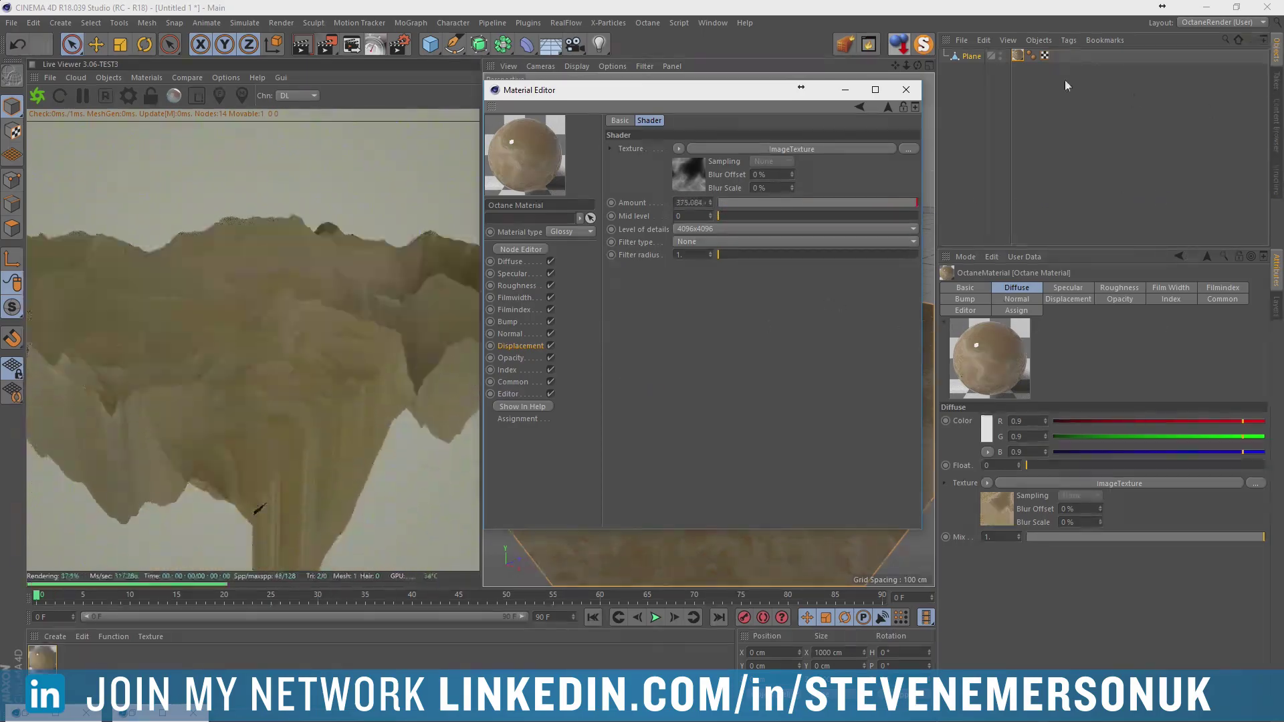
{"action": "left_click", "coordinate": [906, 88]}
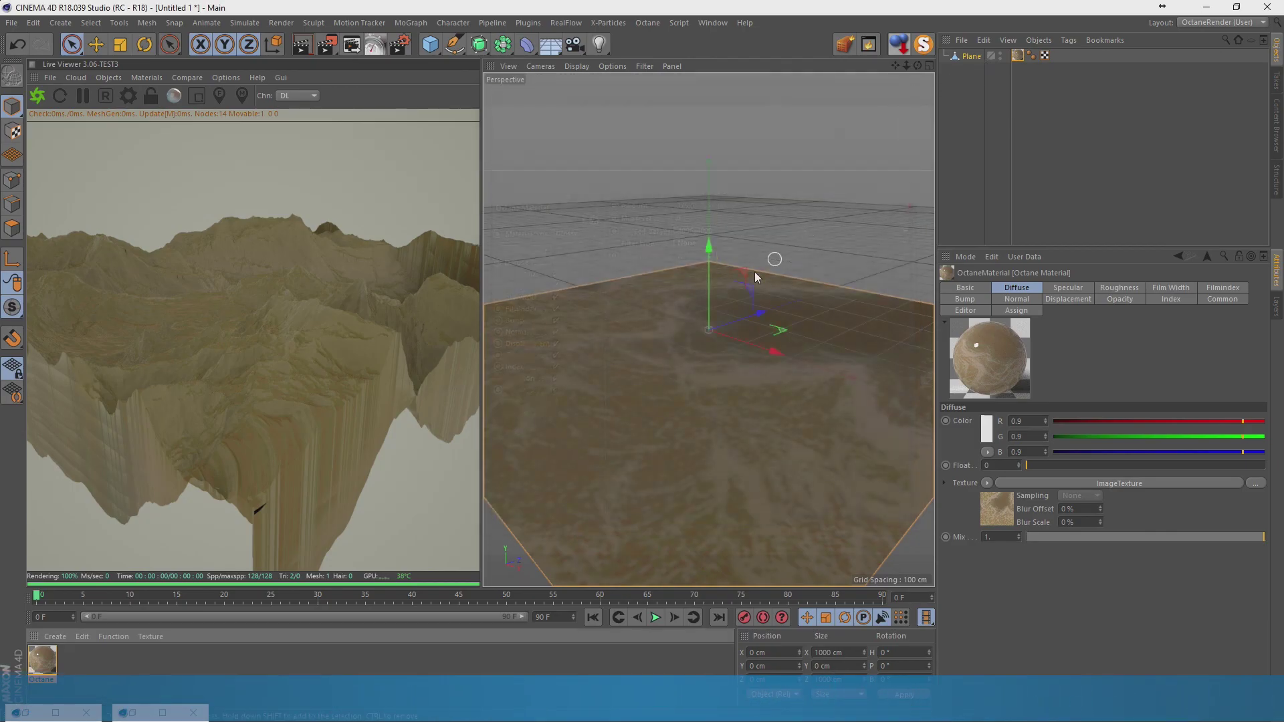
{"action": "left_click_drag", "start_coordinate": [763, 359], "coordinate": [641, 367], "text": "alt"}
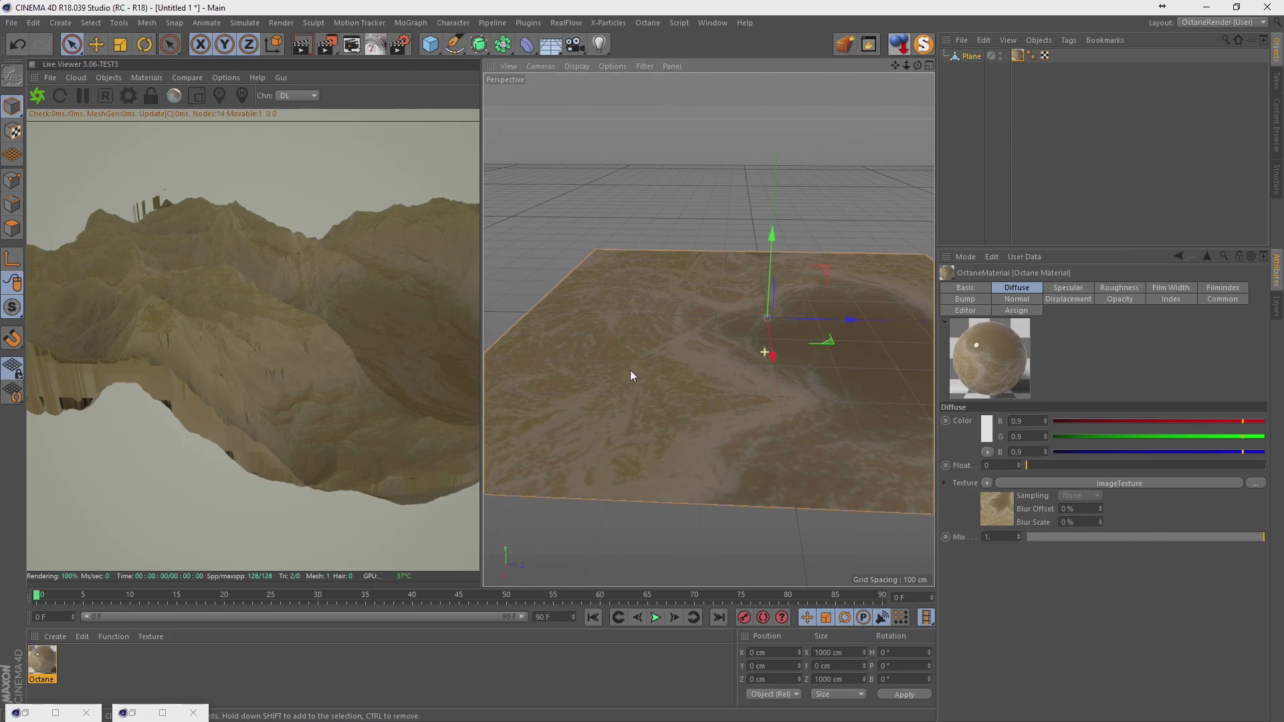
{"action": "mouse_move", "coordinate": [641, 366]}
{"action": "left_mouse_down", "text": "alt"}
{"action": "mouse_move", "coordinate": [823, 361]}
{"action": "mouse_move", "coordinate": [771, 369]}
{"action": "mouse_move", "coordinate": [798, 327]}
{"action": "left_mouse_up", "text": "alt"}
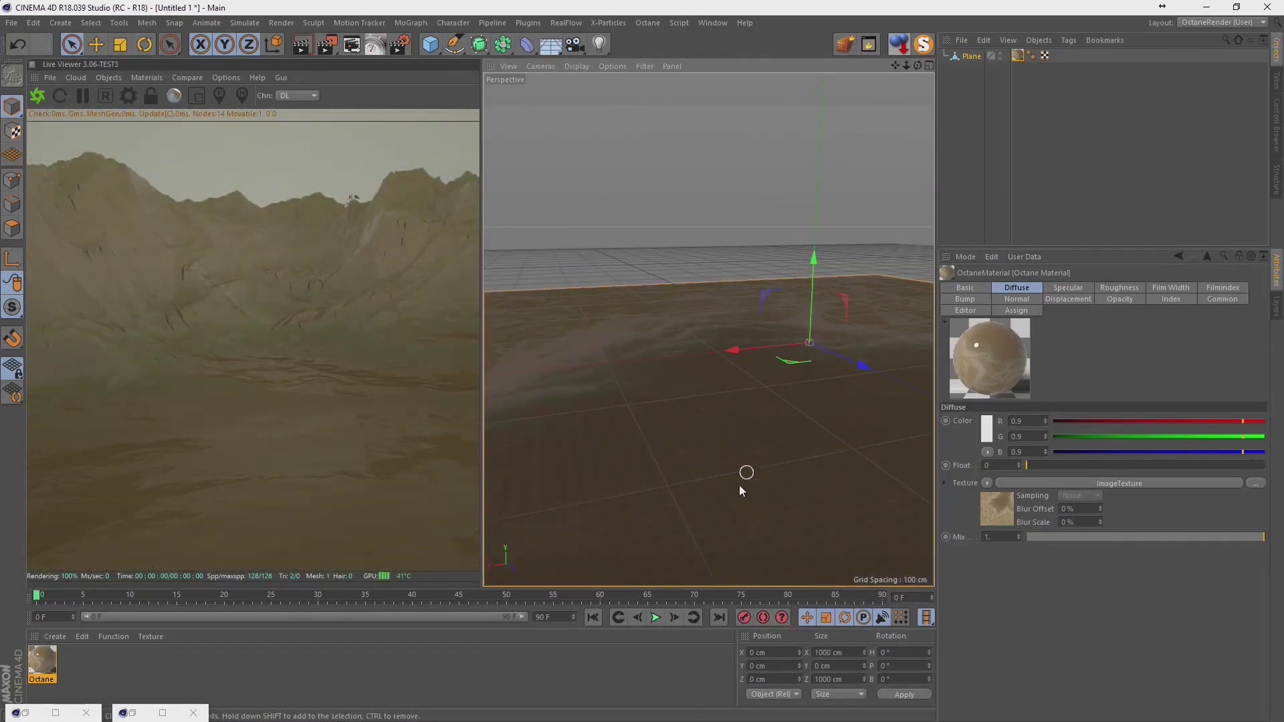
Set the Octane material's displacement amount to 400 cm.
{"action": "double_click", "coordinate": [47, 643]}
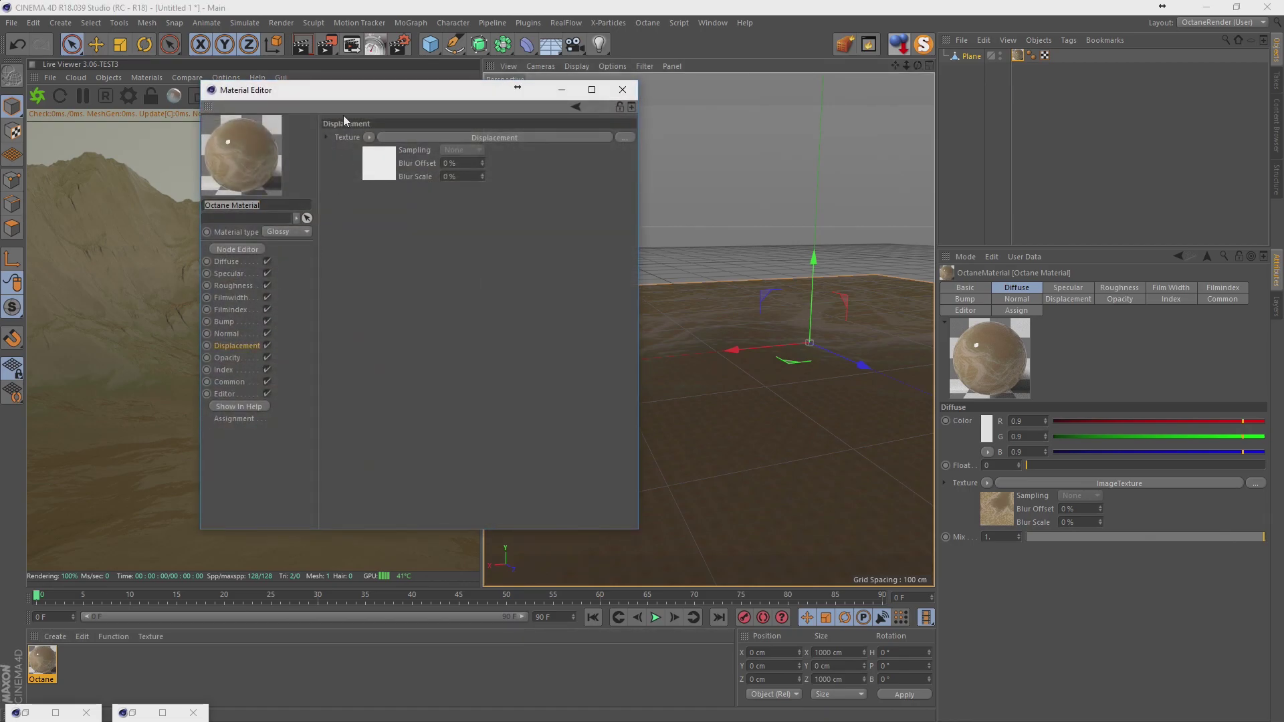
{"action": "left_click_drag", "start_coordinate": [343, 94], "coordinate": [491, 100]}
{"action": "left_click", "coordinate": [541, 175]}
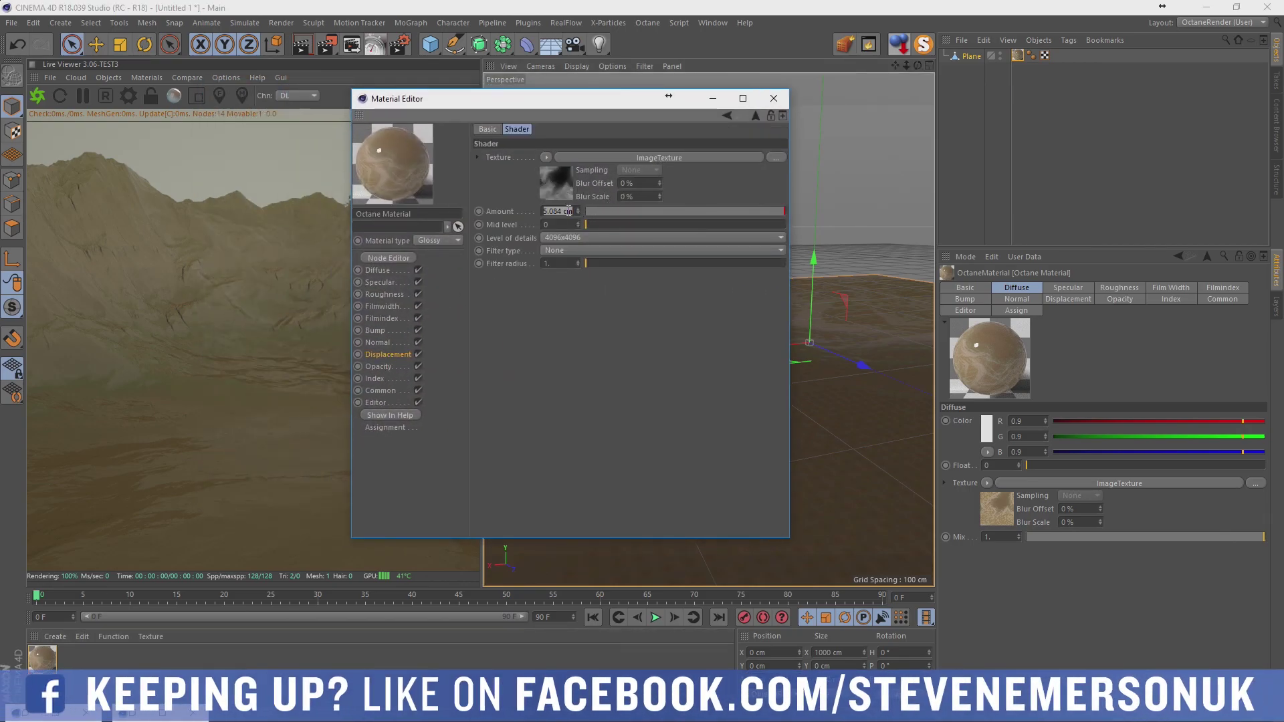
{"action": "type", "text": "0"}
{"action": "key", "text": "Return"}
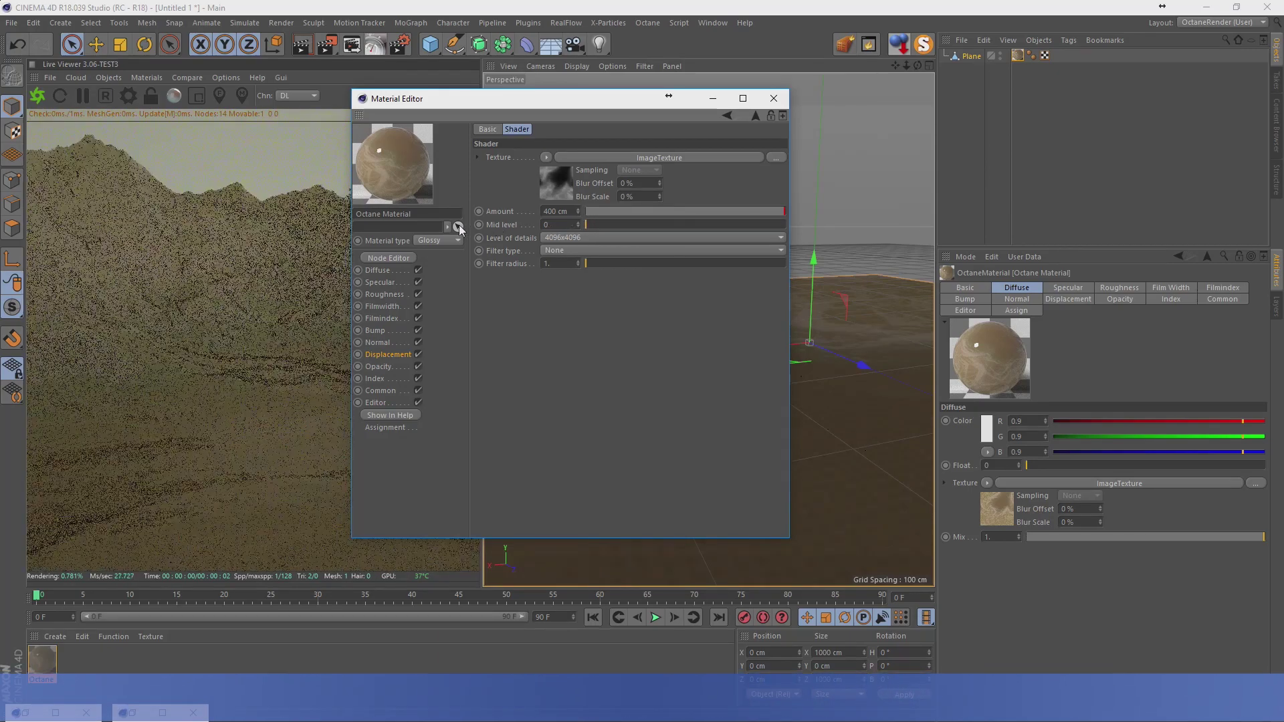
Set the height map ImageTexture gamma to 2.2 and reset its power to 1.
{"action": "left_click", "coordinate": [560, 184]}
{"action": "mouse_move", "coordinate": [607, 251]}
{"action": "left_mouse_down"}
{"action": "mouse_move", "coordinate": [619, 246]}
{"action": "mouse_move", "coordinate": [562, 248]}
{"action": "mouse_move", "coordinate": [633, 245]}
{"action": "mouse_move", "coordinate": [587, 245]}
{"action": "left_mouse_up"}
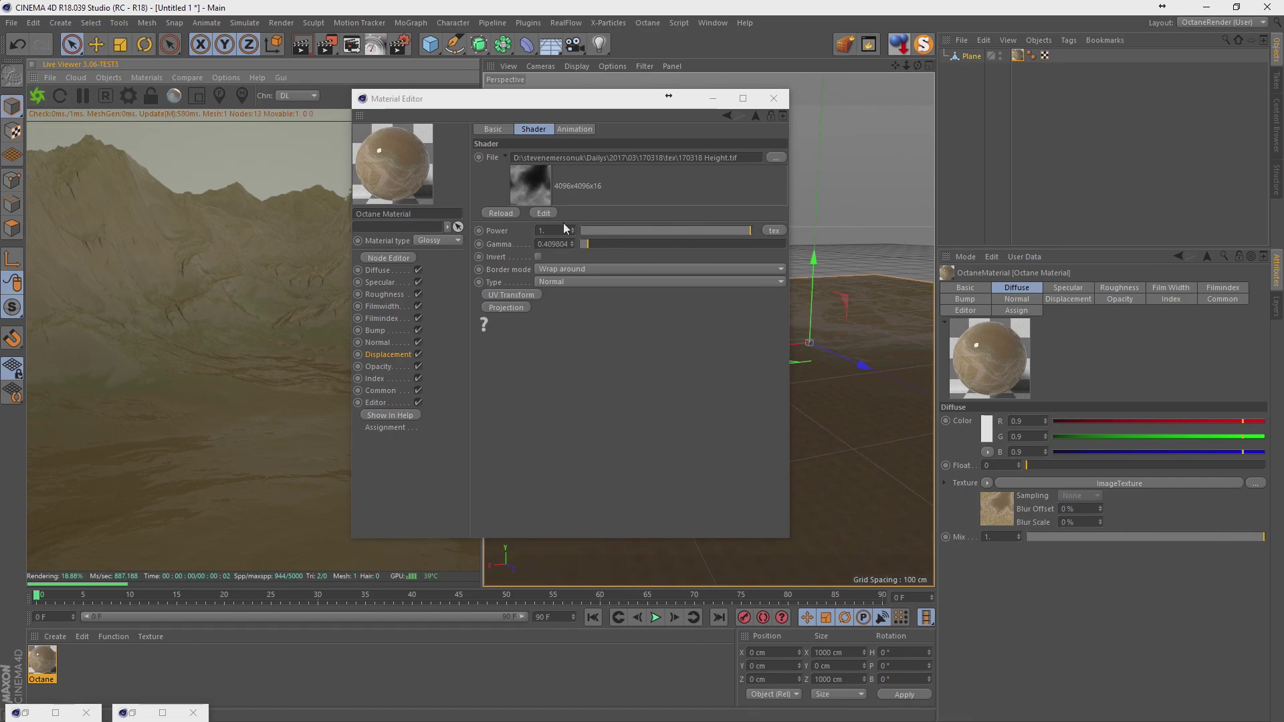
{"action": "double_click", "coordinate": [555, 244]}
{"action": "type", "text": "1"}
{"action": "key", "text": "Return"}
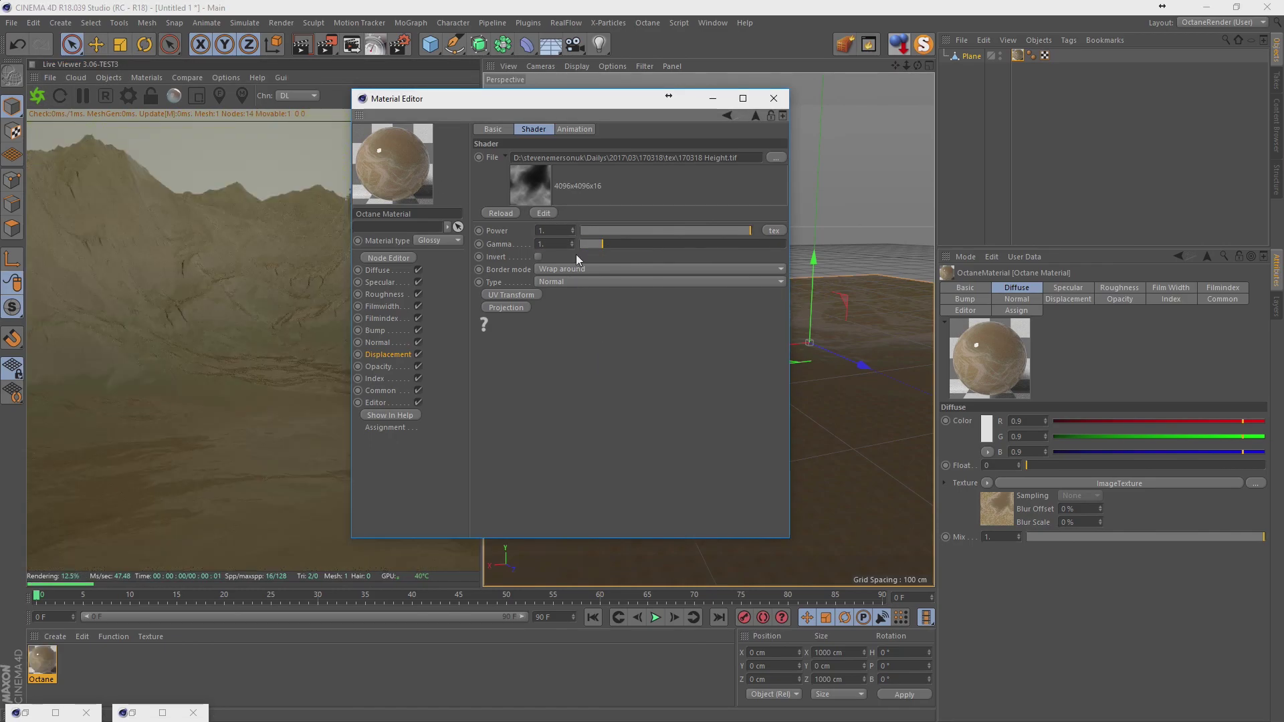
{"action": "type", "text": "2.2"}
{"action": "key", "text": "Return"}
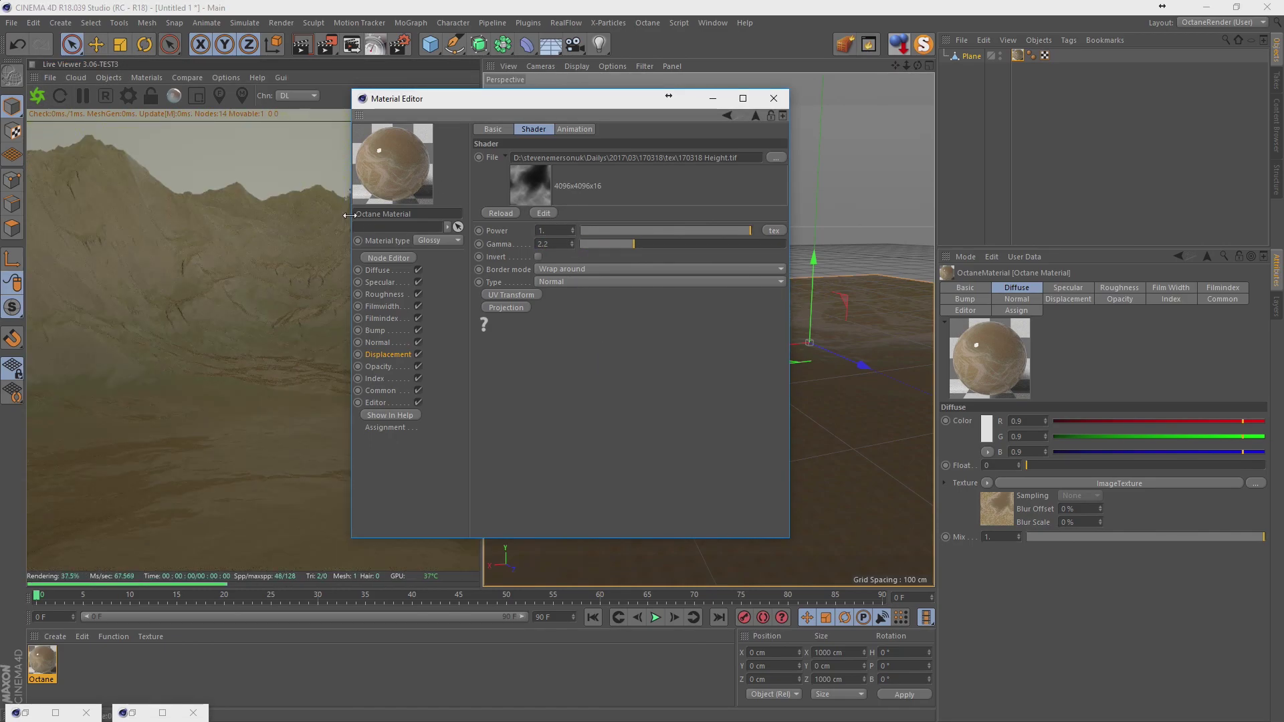
{"action": "mouse_move", "coordinate": [667, 231]}
{"action": "left_mouse_down"}
{"action": "mouse_move", "coordinate": [634, 233]}
{"action": "mouse_move", "coordinate": [1160, 262]}
{"action": "left_mouse_up"}
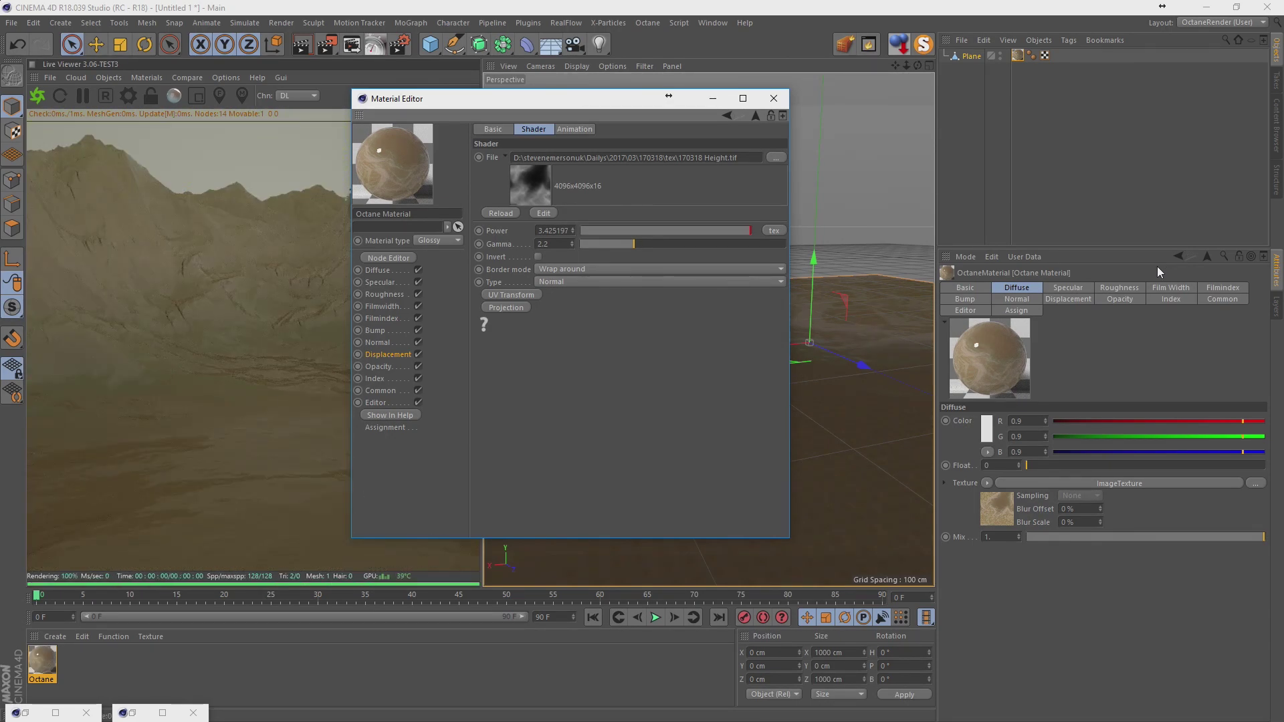
{"action": "right_click", "coordinate": [501, 233]}
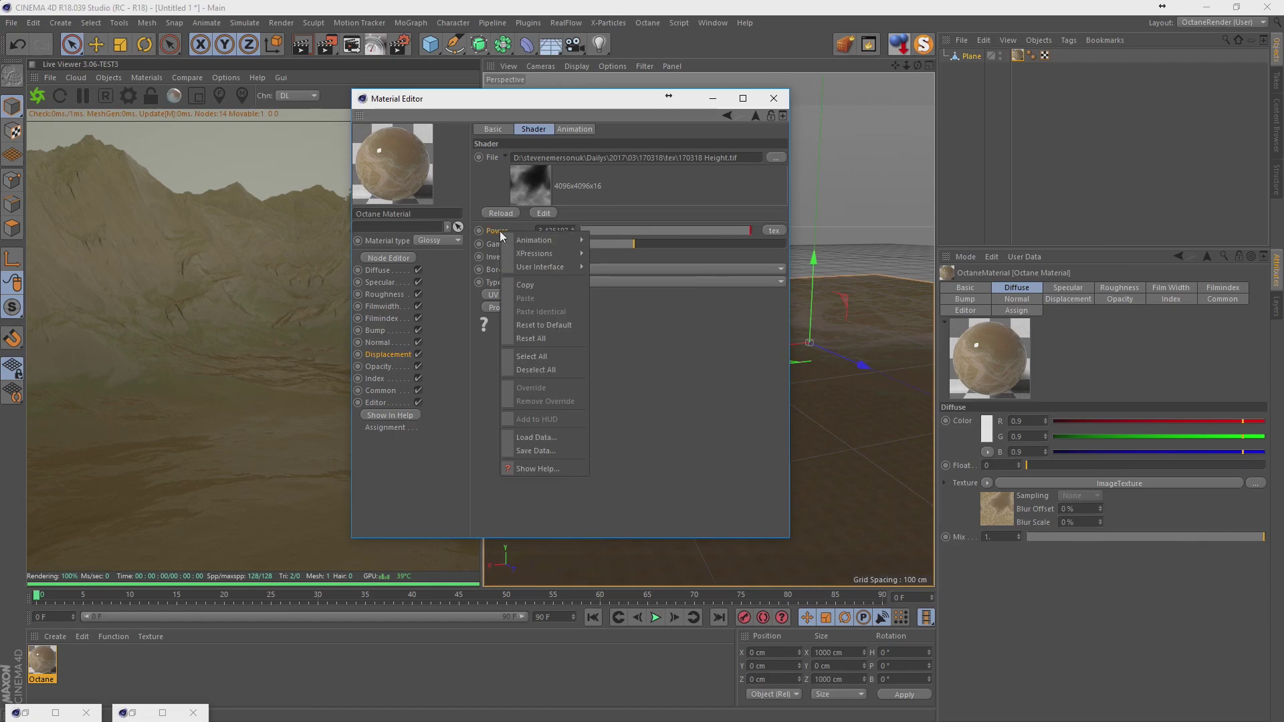
{"action": "left_click", "coordinate": [550, 324]}
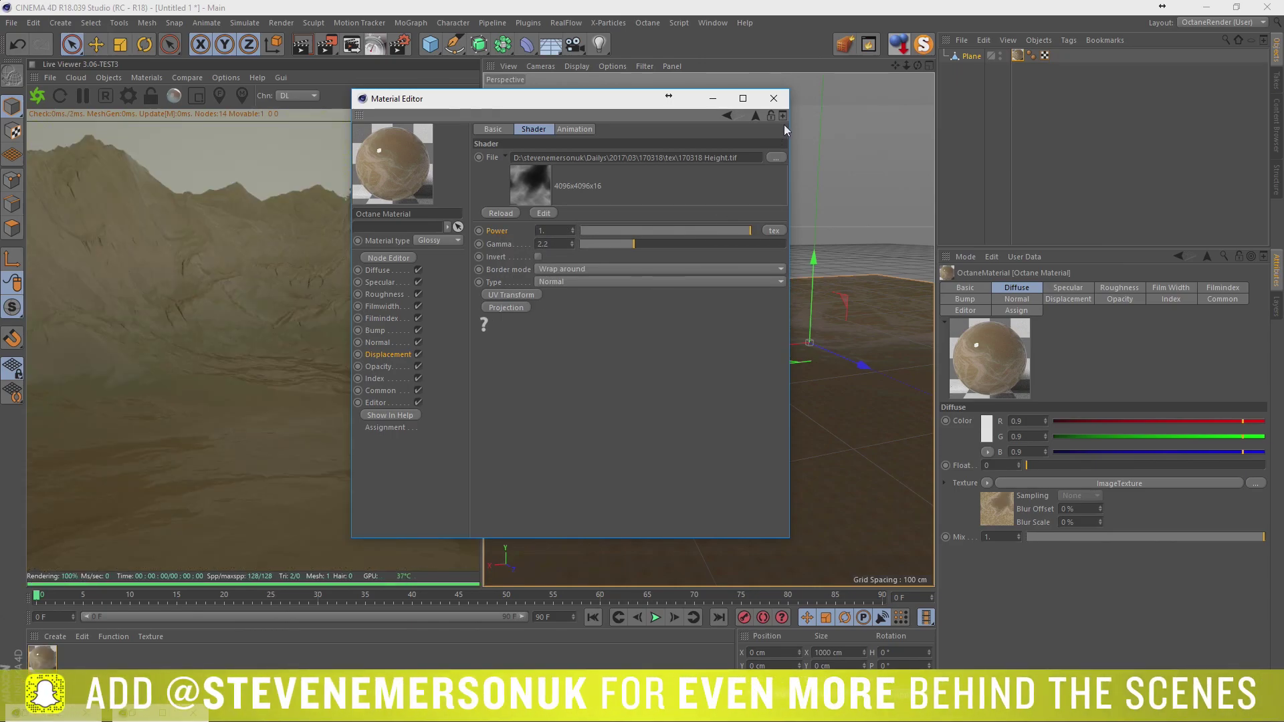
{"action": "left_click", "coordinate": [773, 99]}
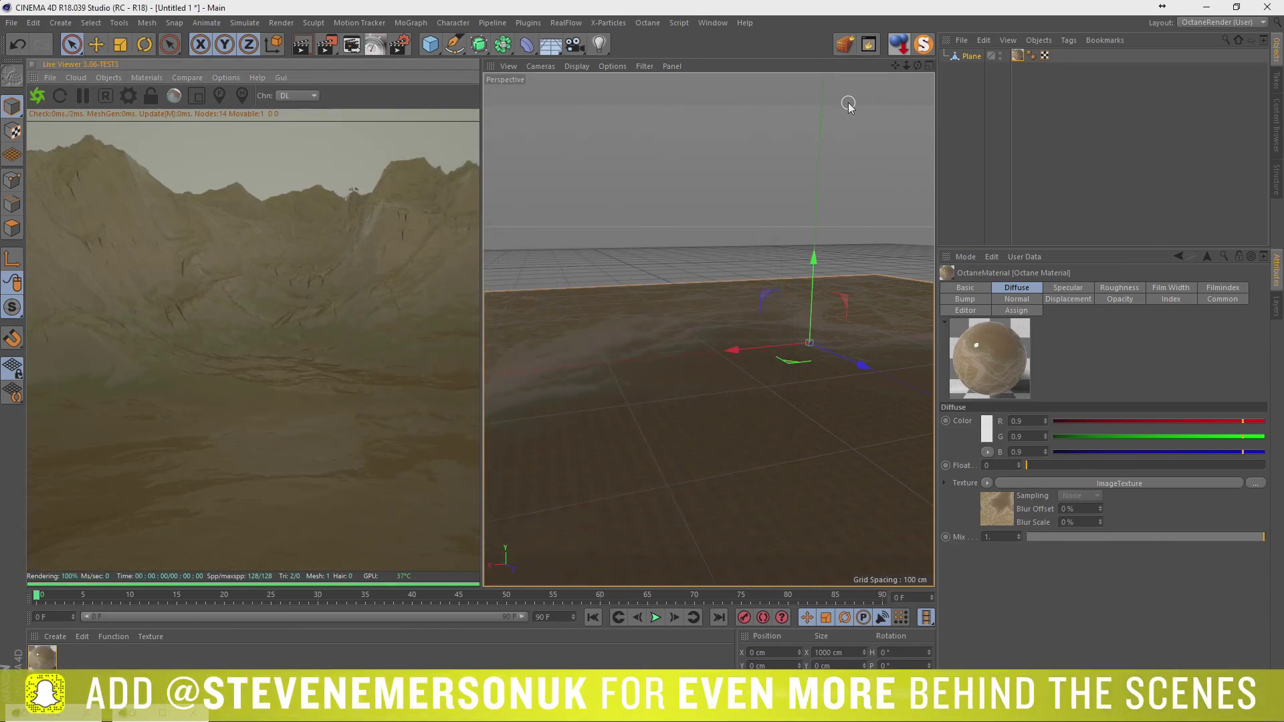
Add an Octane Hdri Environment sky from the Live Viewer Objects menu.
{"action": "left_click", "coordinate": [974, 56]}
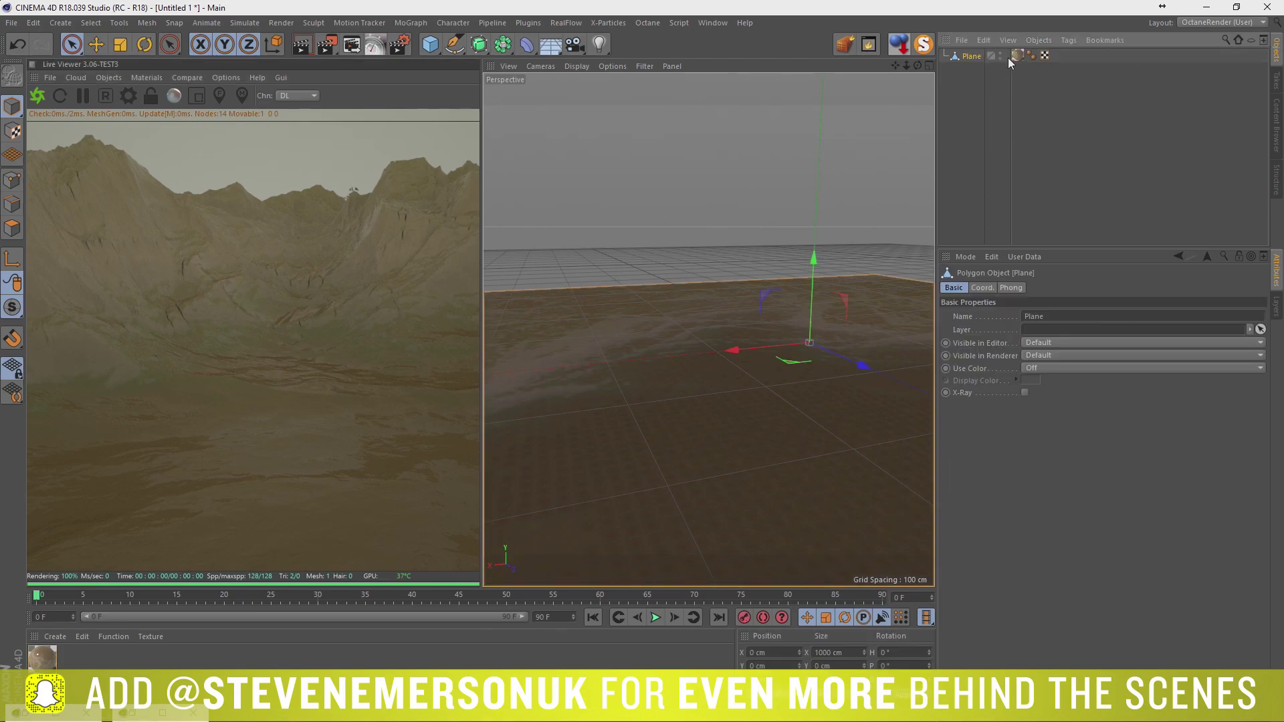
{"action": "left_click", "coordinate": [1018, 55]}
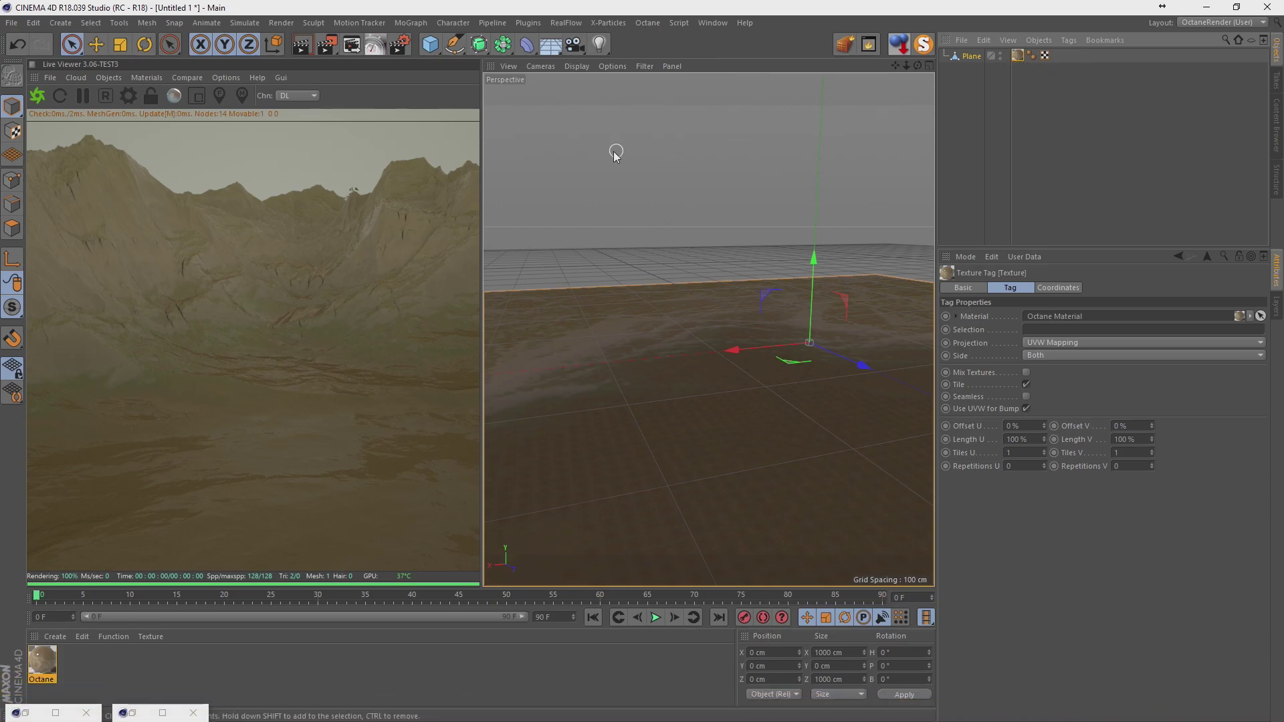
{"action": "left_click", "coordinate": [146, 73]}
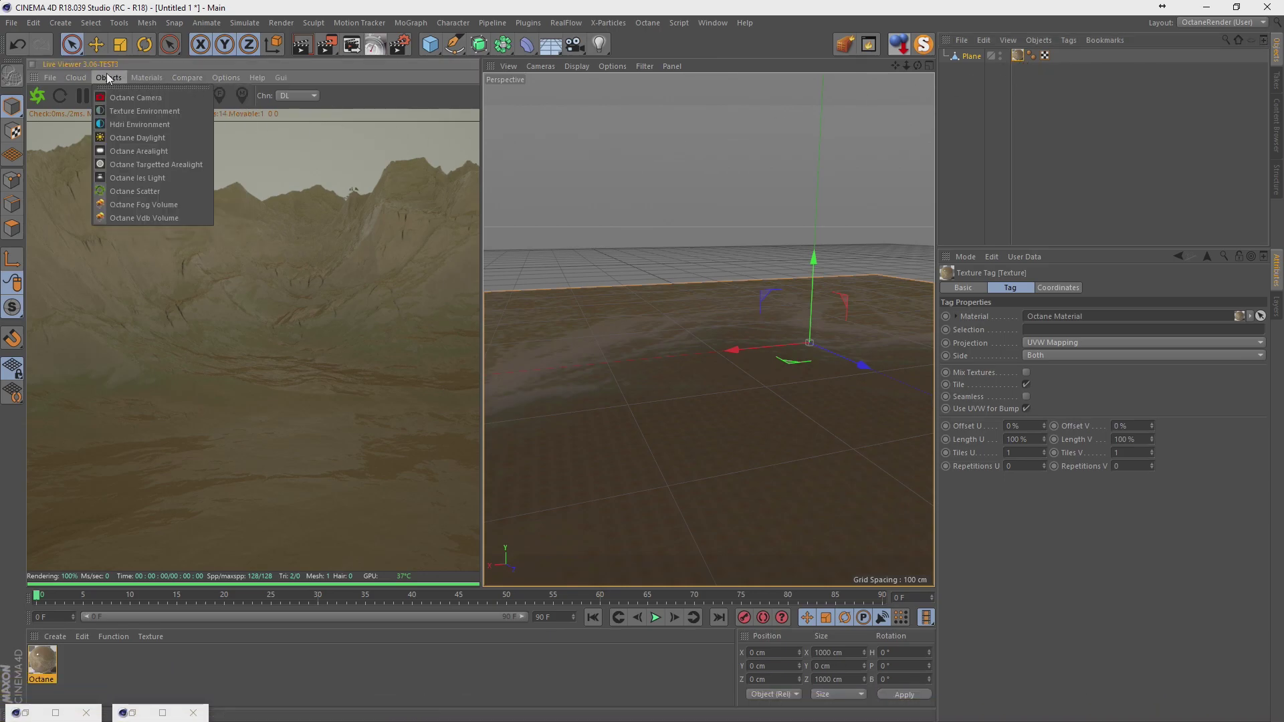
{"action": "left_click", "coordinate": [126, 123]}
{"action": "left_click", "coordinate": [1035, 55]}
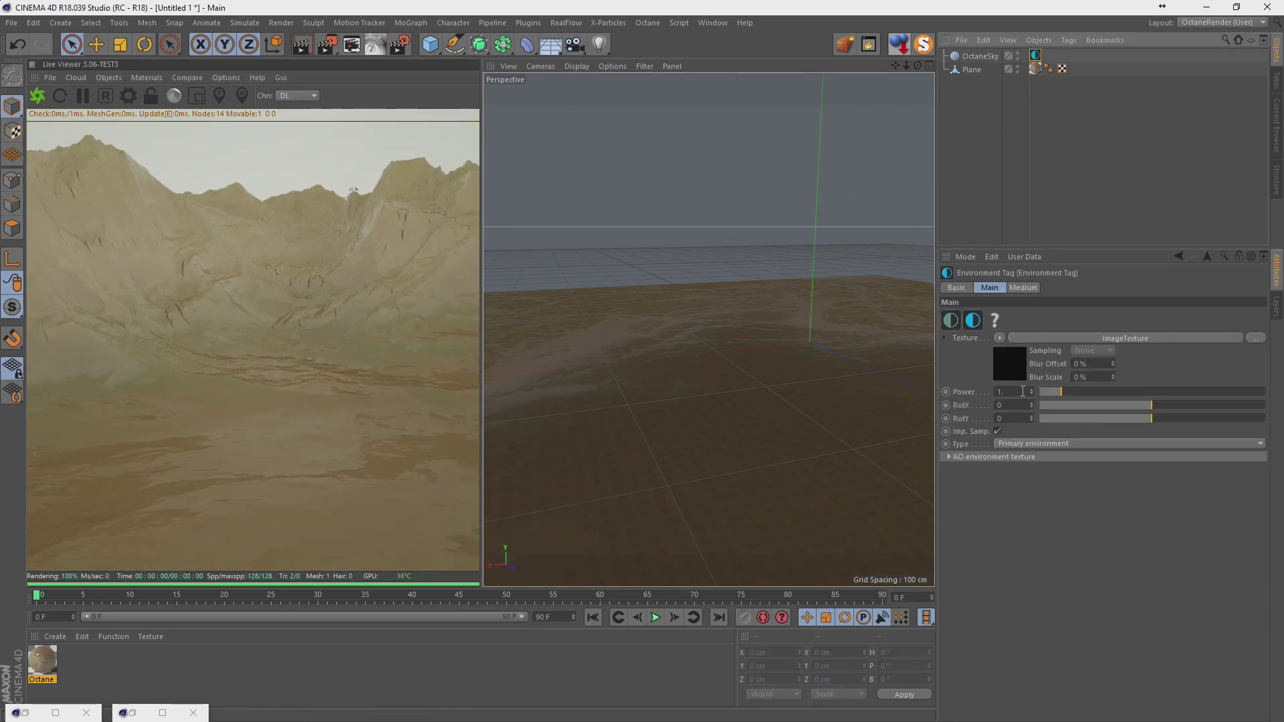
Browse for the environment image, checking the 170317 and 170316 tex folders.
{"action": "left_click", "coordinate": [1012, 369]}
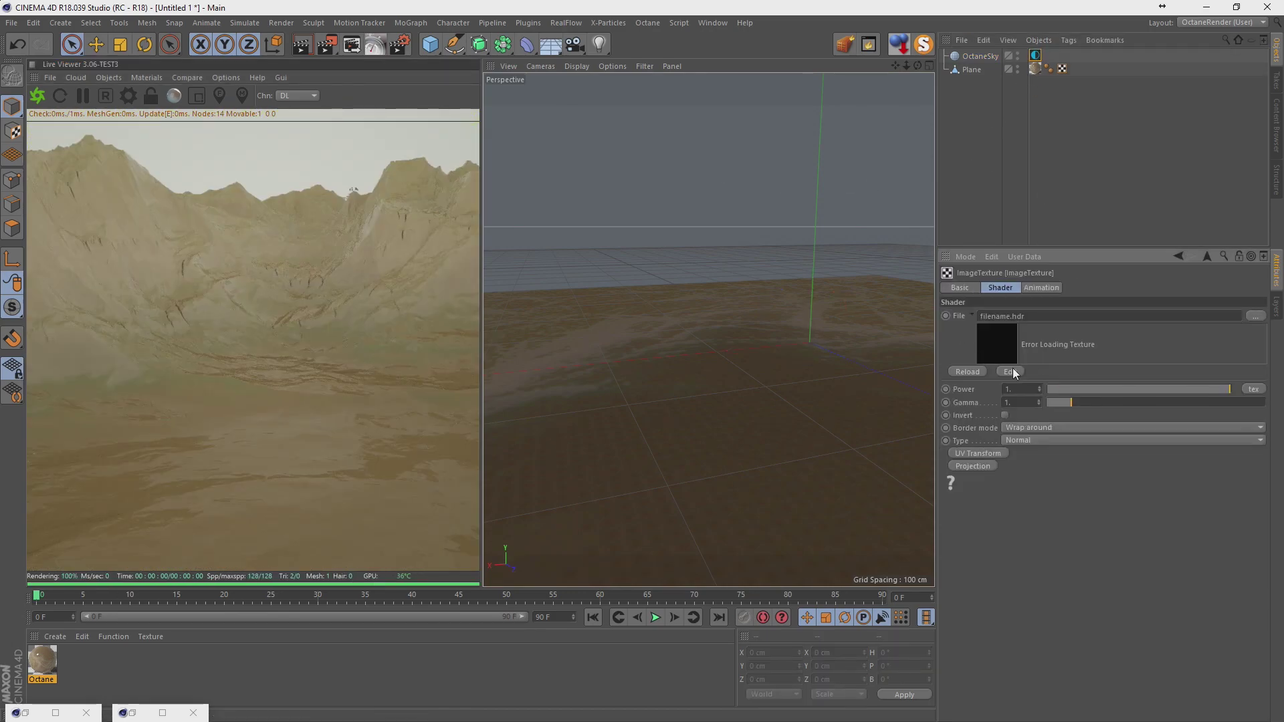
{"action": "left_click", "coordinate": [1255, 318]}
{"action": "left_click", "coordinate": [425, 47]}
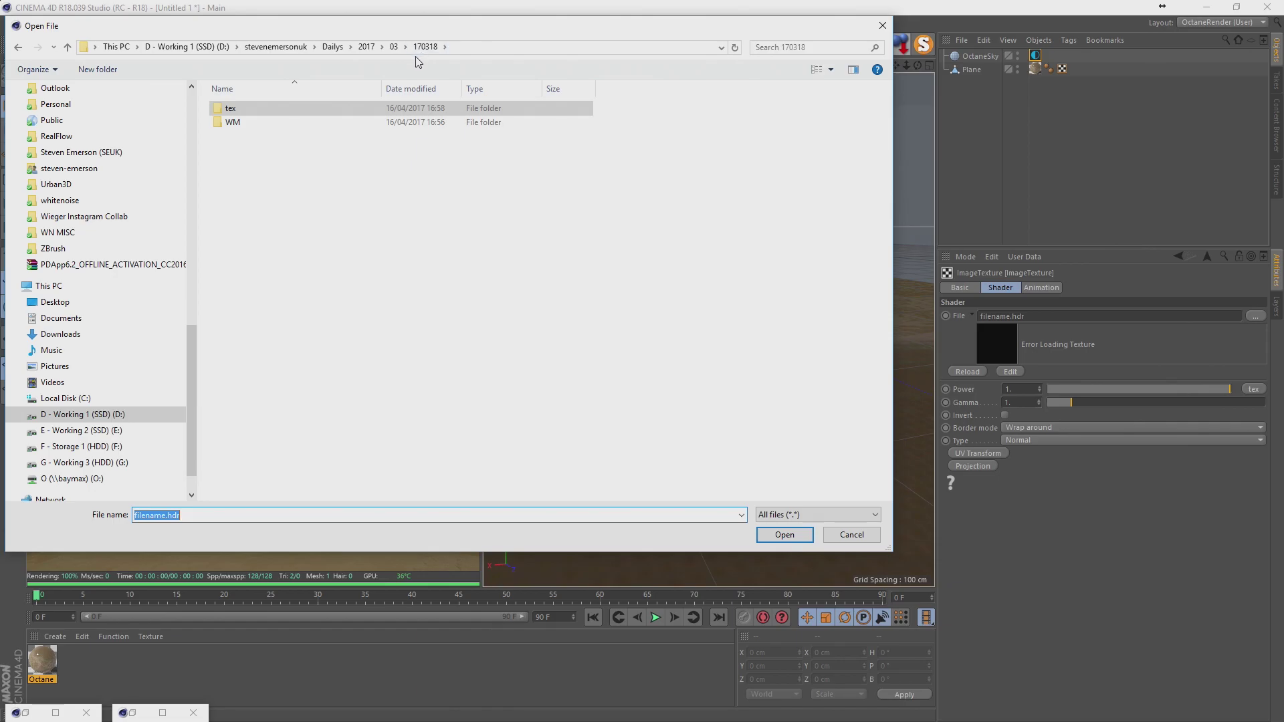
{"action": "left_click", "coordinate": [393, 47]}
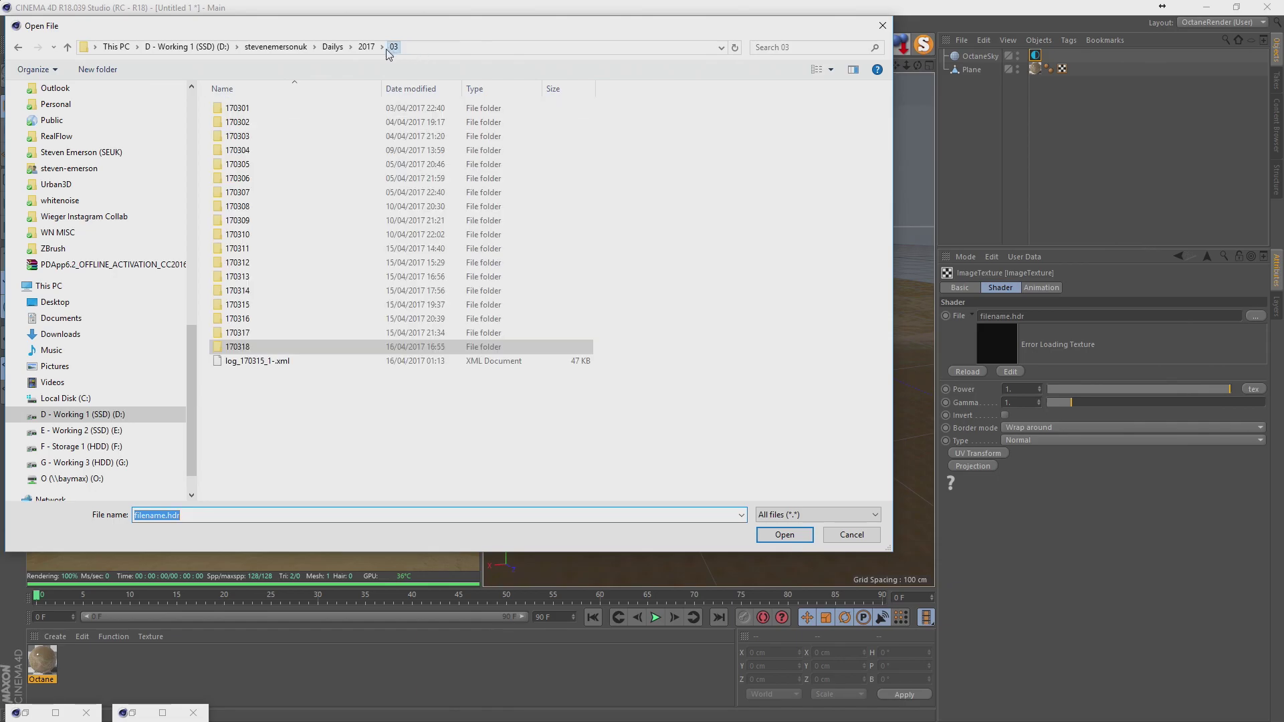
{"action": "double_click", "coordinate": [234, 332]}
{"action": "double_click", "coordinate": [234, 123]}
{"action": "key", "text": "BackSpace"}
{"action": "key", "text": "BackSpace"}
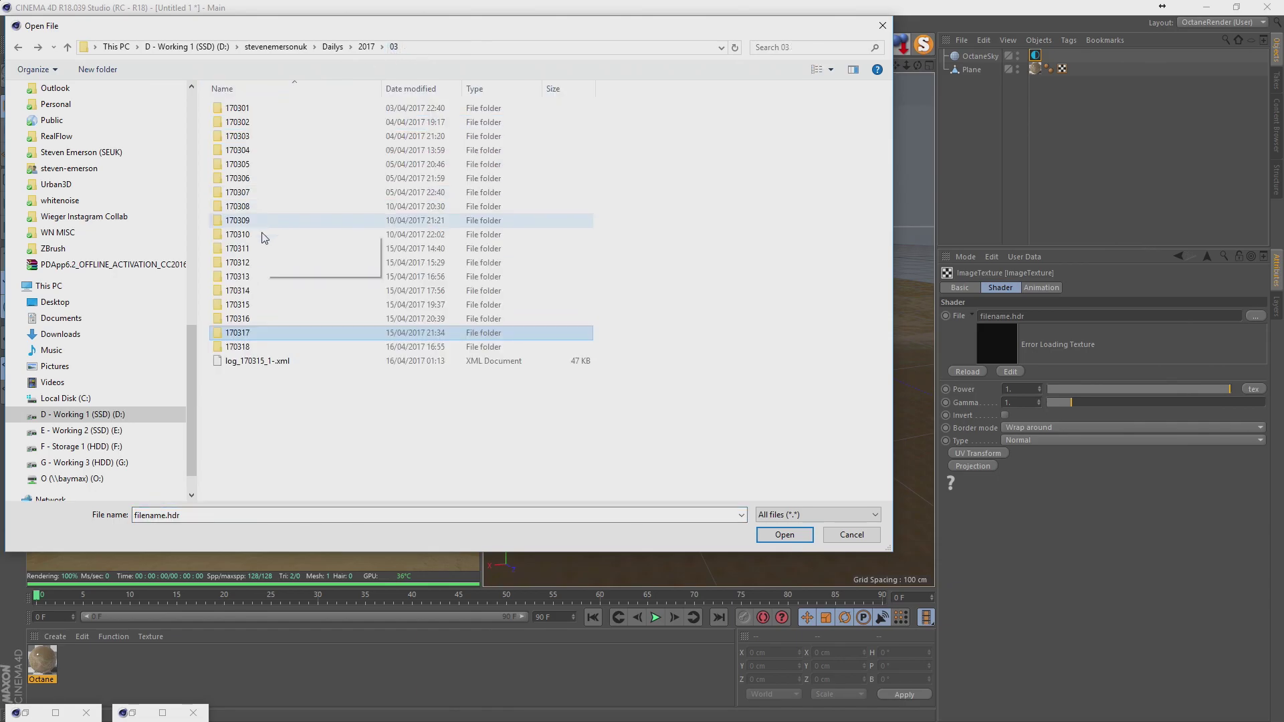
{"action": "double_click", "coordinate": [246, 321]}
{"action": "double_click", "coordinate": [243, 122]}
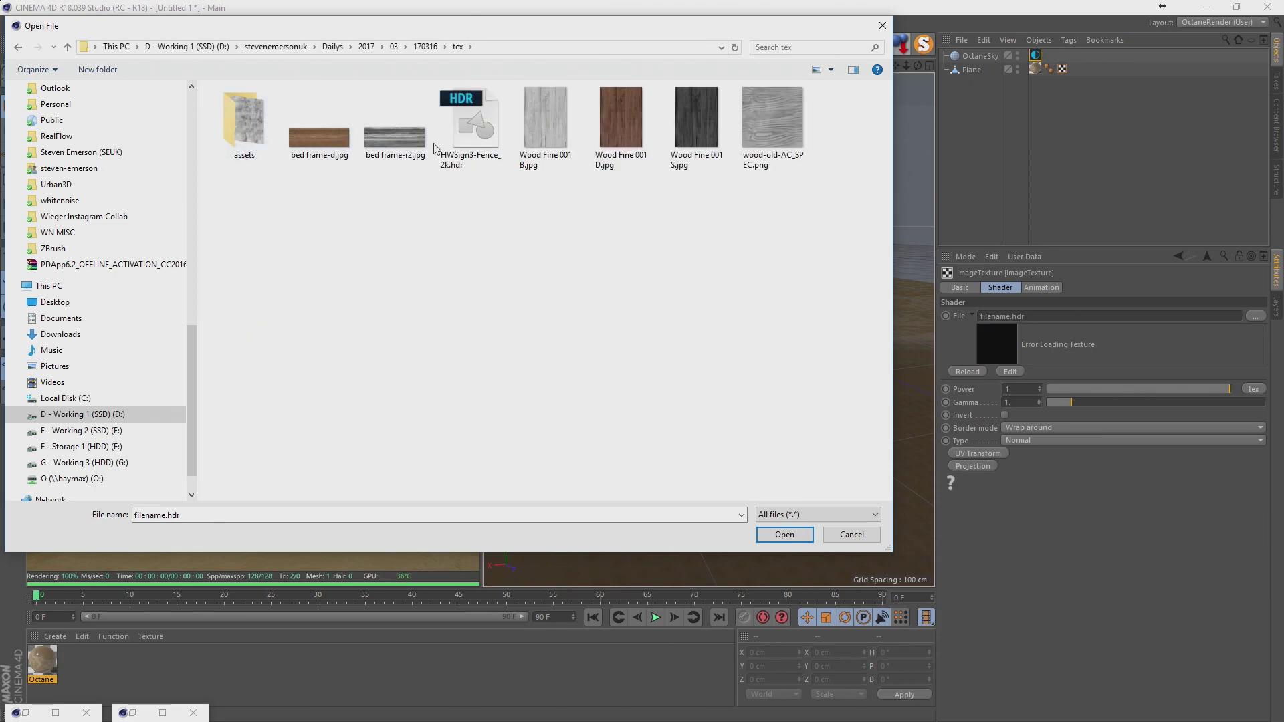
{"action": "key", "text": "BackSpace"}
Load Sky_25.hdr from the 170318 tex folder, declining to copy it.
{"action": "key", "text": "BackSpace"}
{"action": "double_click", "coordinate": [241, 307]}
{"action": "left_click", "coordinate": [252, 136]}
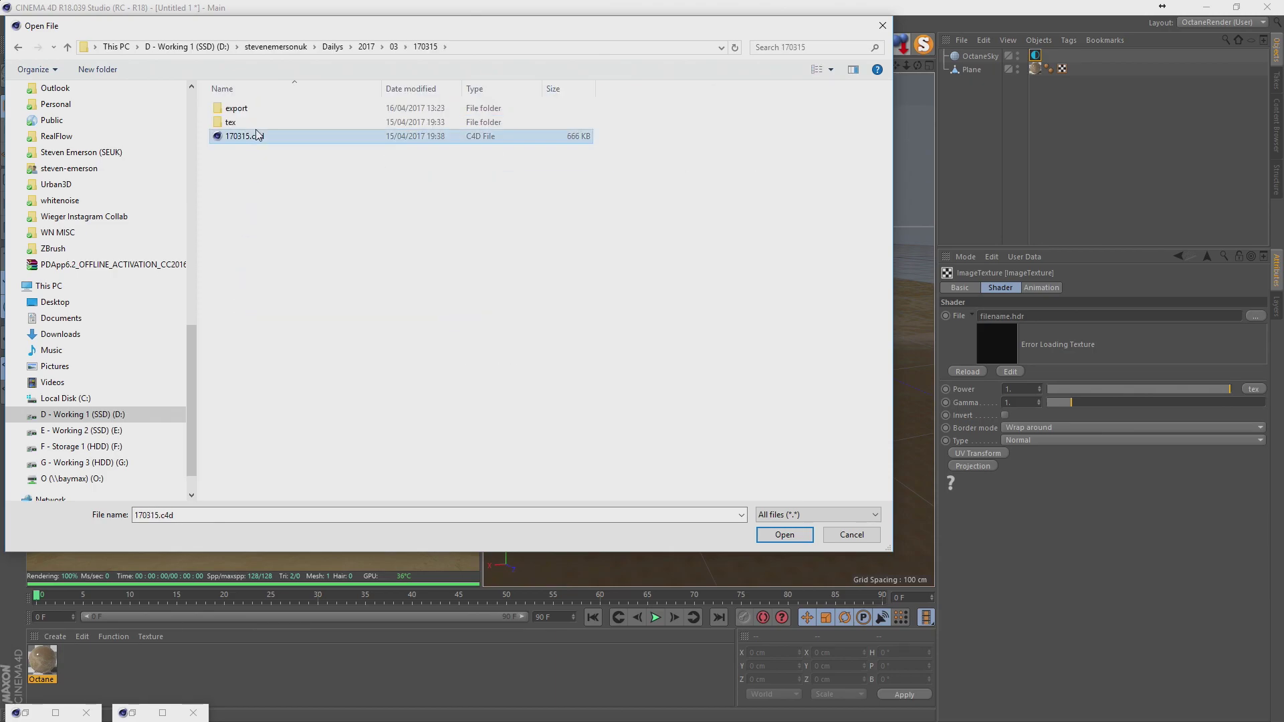
{"action": "double_click", "coordinate": [259, 121]}
{"action": "key", "text": "BackSpace"}
{"action": "key", "text": "BackSpace"}
{"action": "double_click", "coordinate": [234, 276]}
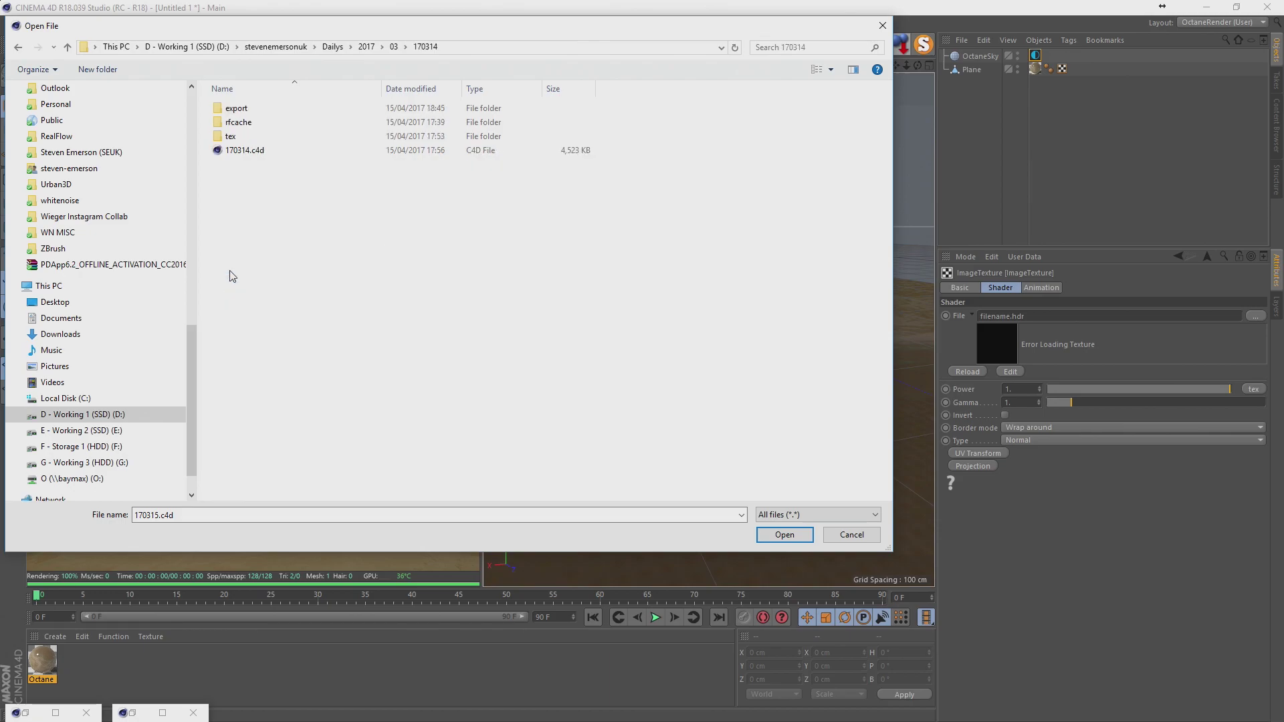
{"action": "left_click", "coordinate": [233, 136]}
{"action": "double_click", "coordinate": [233, 136]}
{"action": "left_click", "coordinate": [648, 158]}
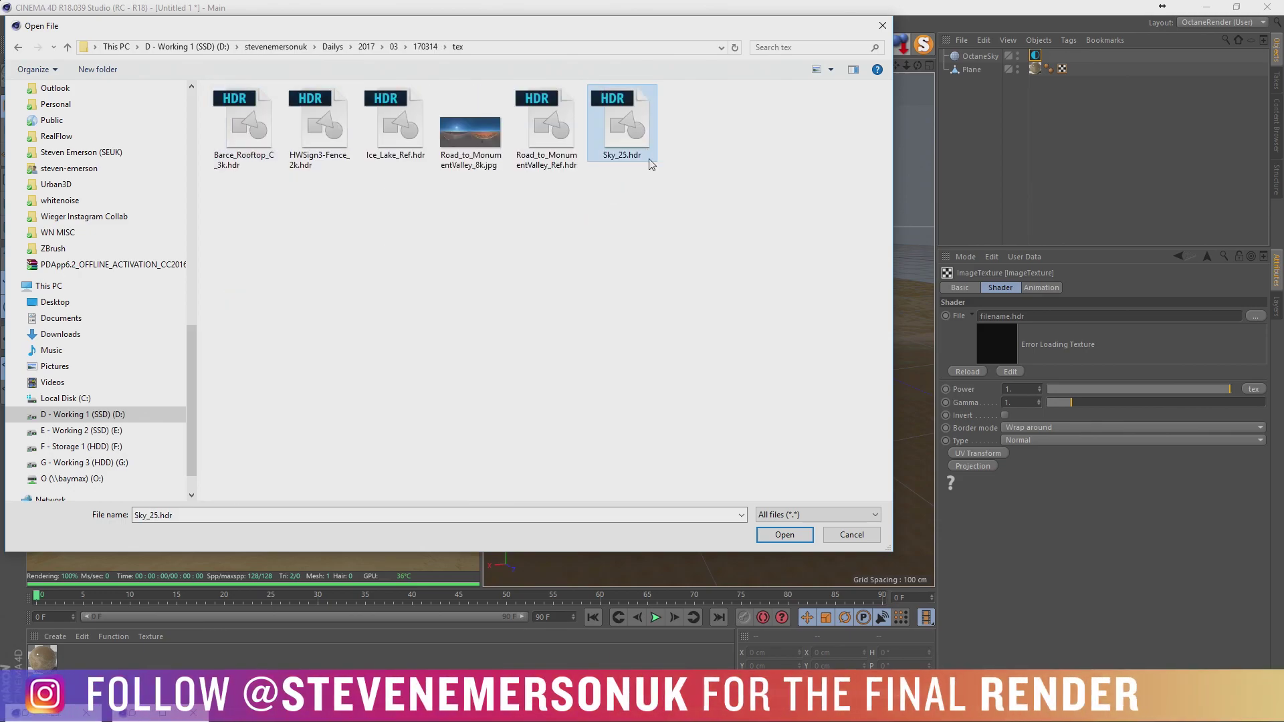
{"action": "key", "text": "BackSpace"}
{"action": "key", "text": "BackSpace"}
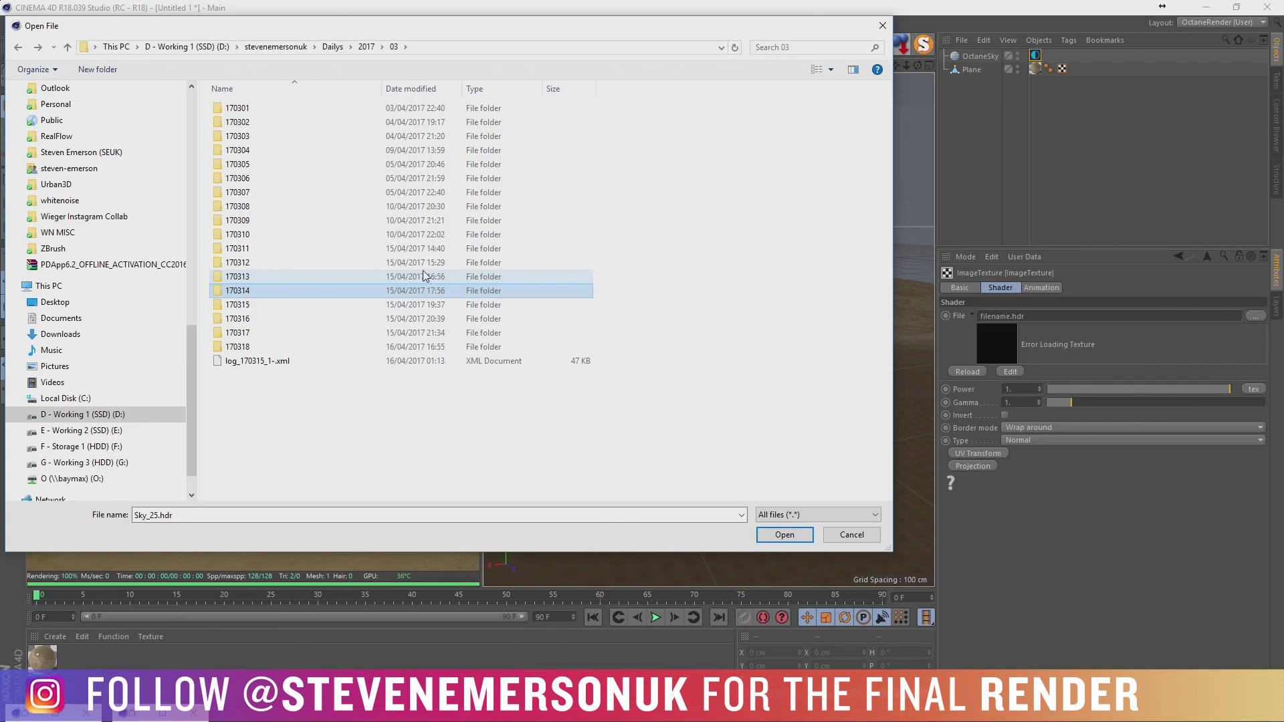
{"action": "double_click", "coordinate": [249, 346]}
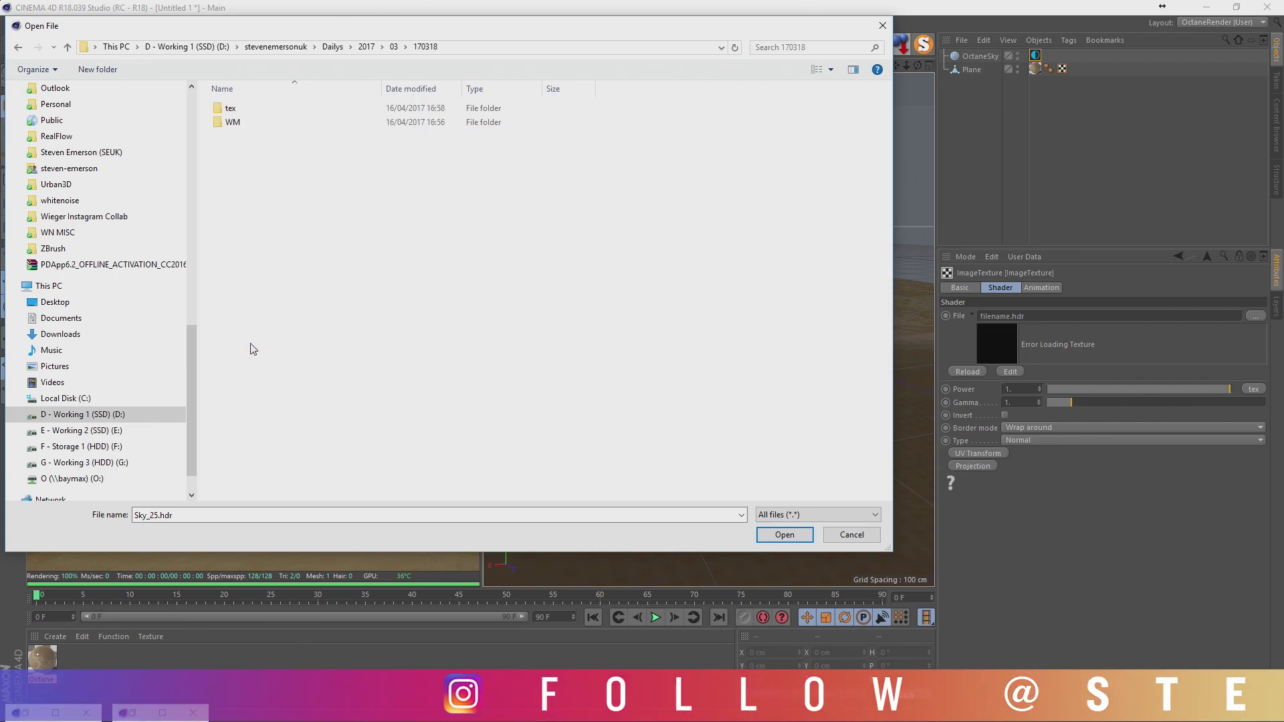
{"action": "double_click", "coordinate": [241, 107]}
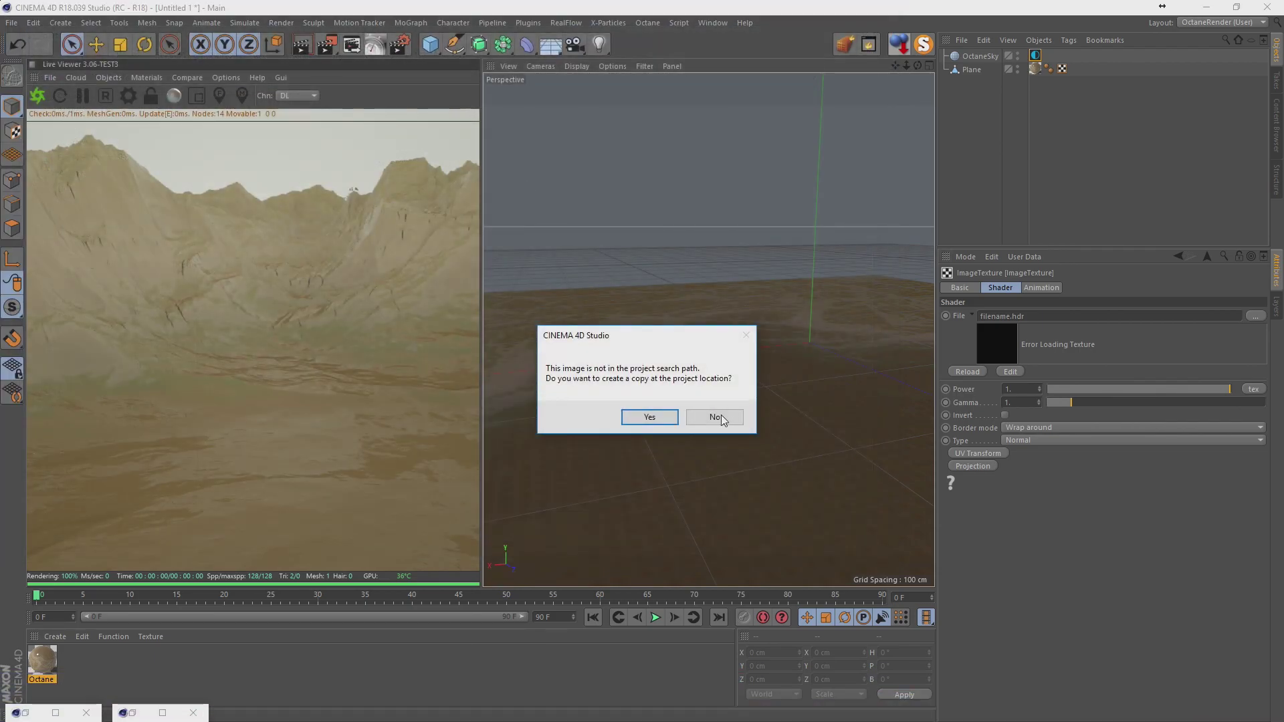
{"action": "left_click", "coordinate": [719, 418]}
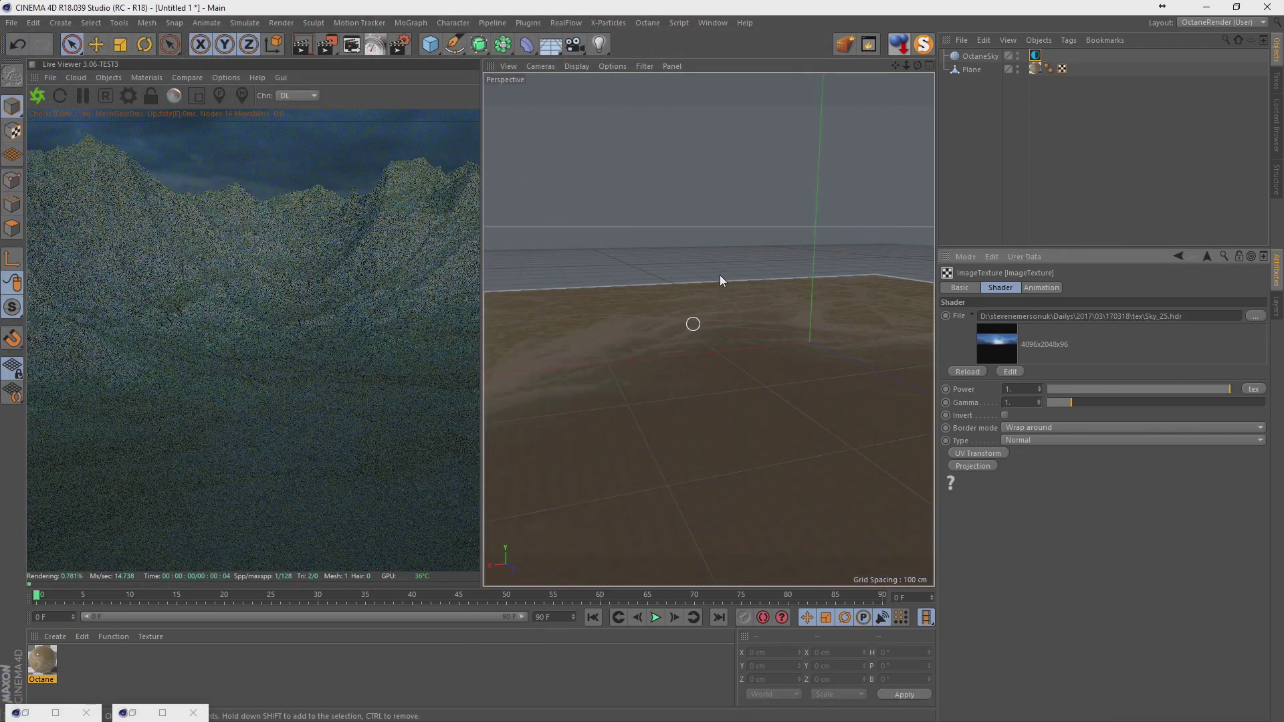
Adjust the Octane material's film index, then reset it to default.
{"action": "left_click", "coordinate": [991, 58]}
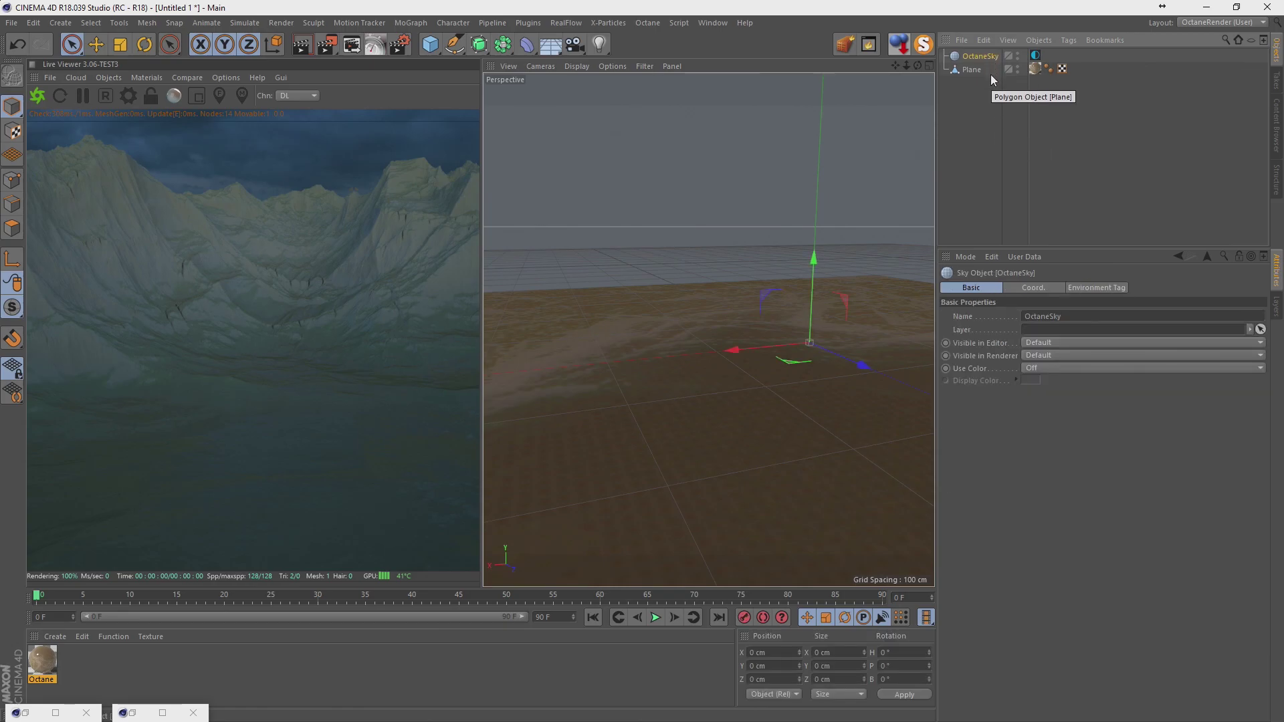
{"action": "double_click", "coordinate": [42, 661]}
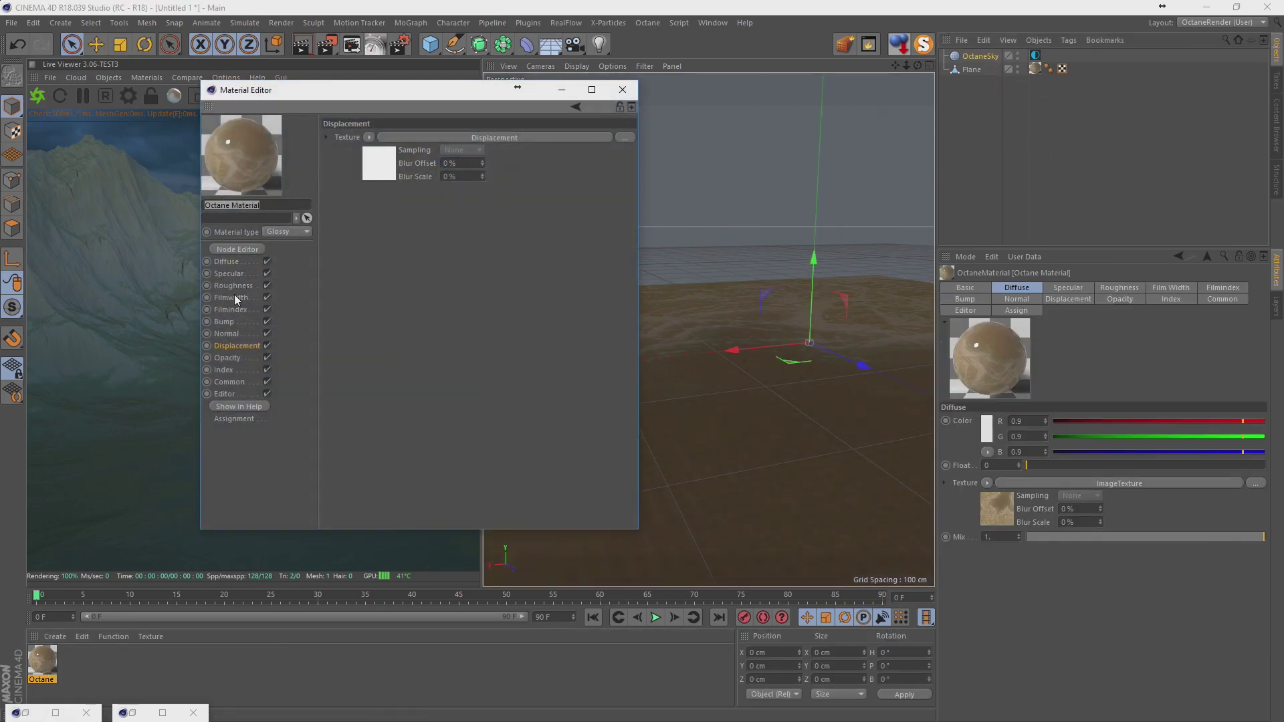
{"action": "left_click", "coordinate": [231, 297]}
{"action": "left_click_drag", "start_coordinate": [385, 98], "coordinate": [552, 95]}
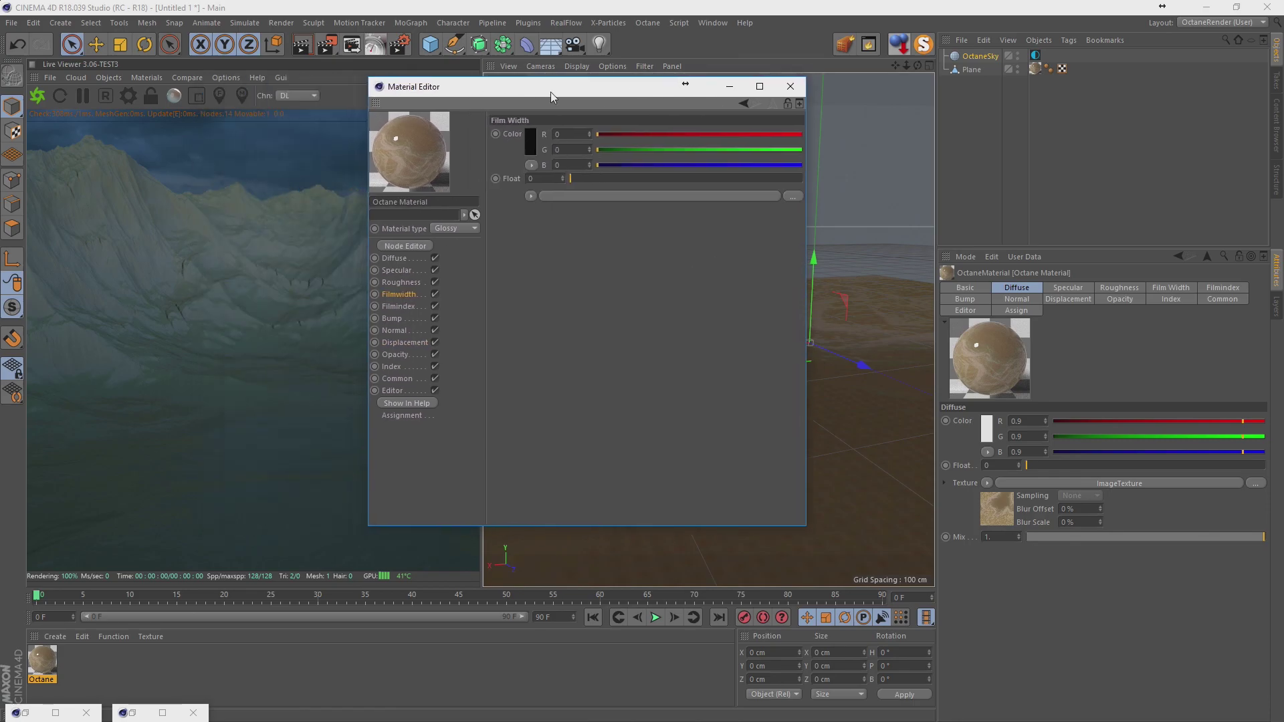
{"action": "left_click", "coordinate": [390, 306]}
{"action": "mouse_move", "coordinate": [633, 131]}
{"action": "left_mouse_down"}
{"action": "mouse_move", "coordinate": [751, 131]}
{"action": "mouse_move", "coordinate": [539, 135]}
{"action": "left_mouse_up"}
{"action": "right_click", "coordinate": [519, 131]}
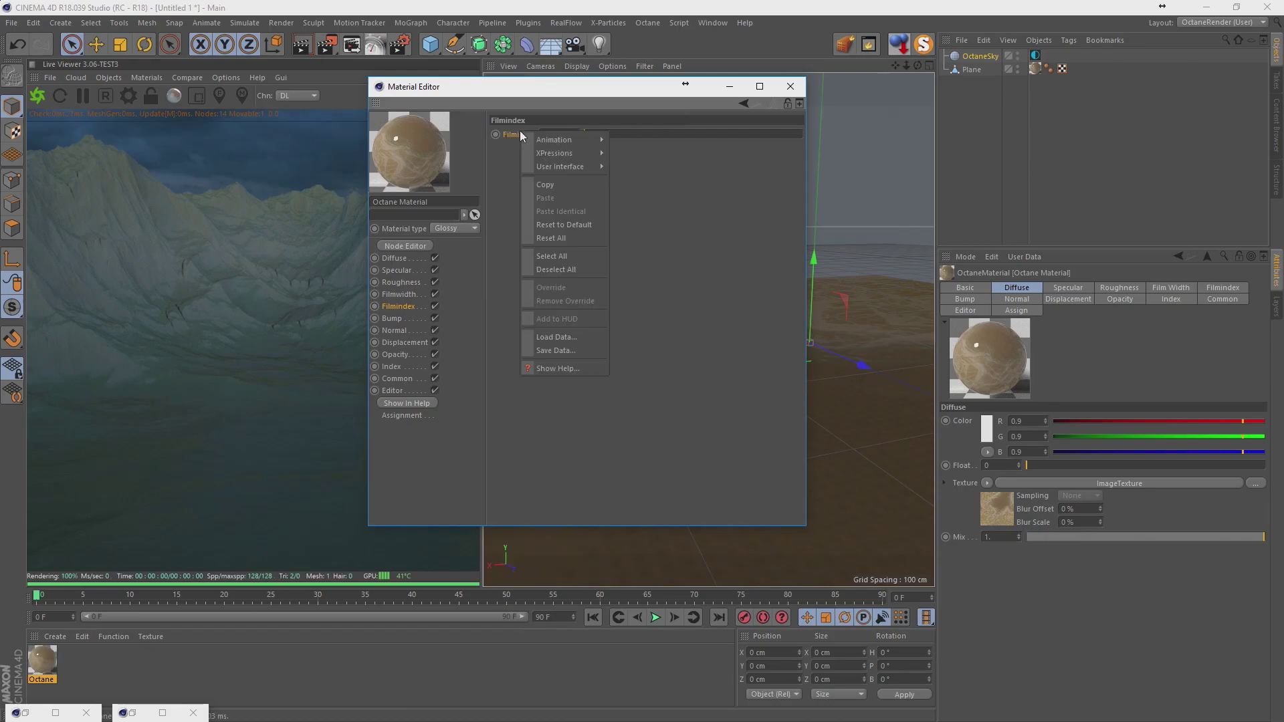
{"action": "left_click", "coordinate": [565, 224]}
{"action": "left_click", "coordinate": [790, 87]}
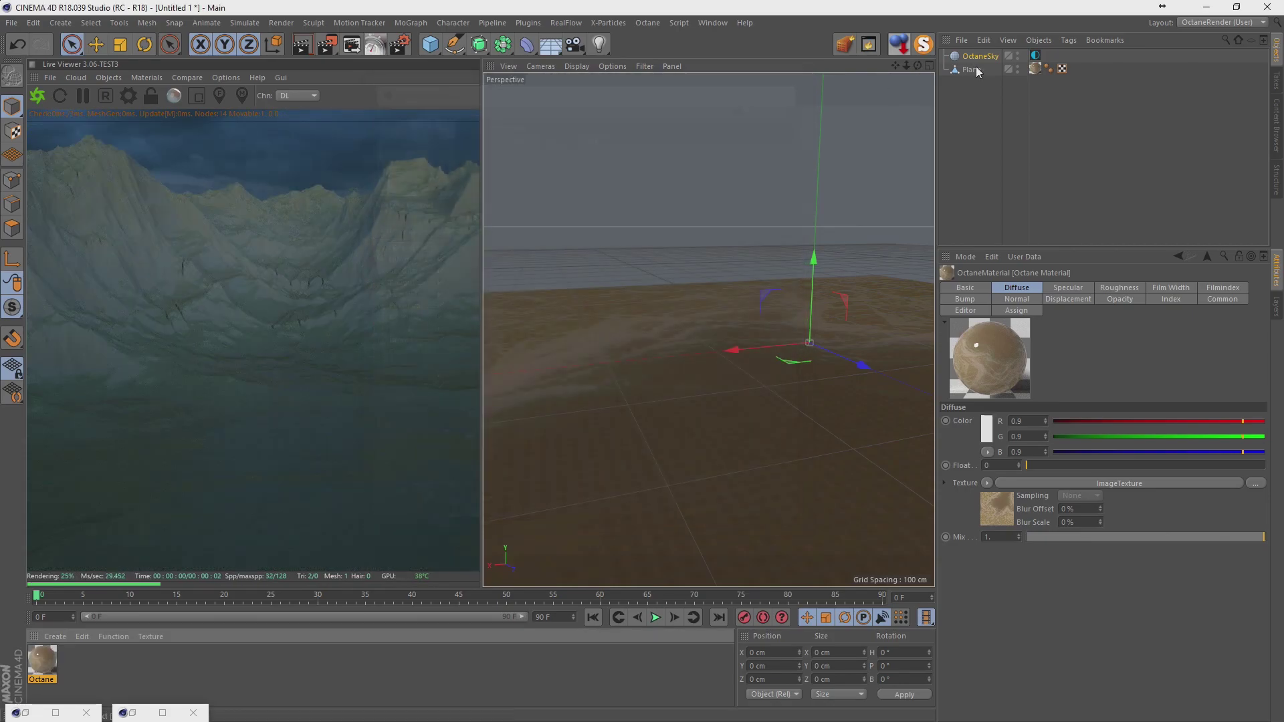
Rotate the OctaneSky to RotX -0.54166 and reframe the perspective view.
{"action": "left_click", "coordinate": [1033, 56]}
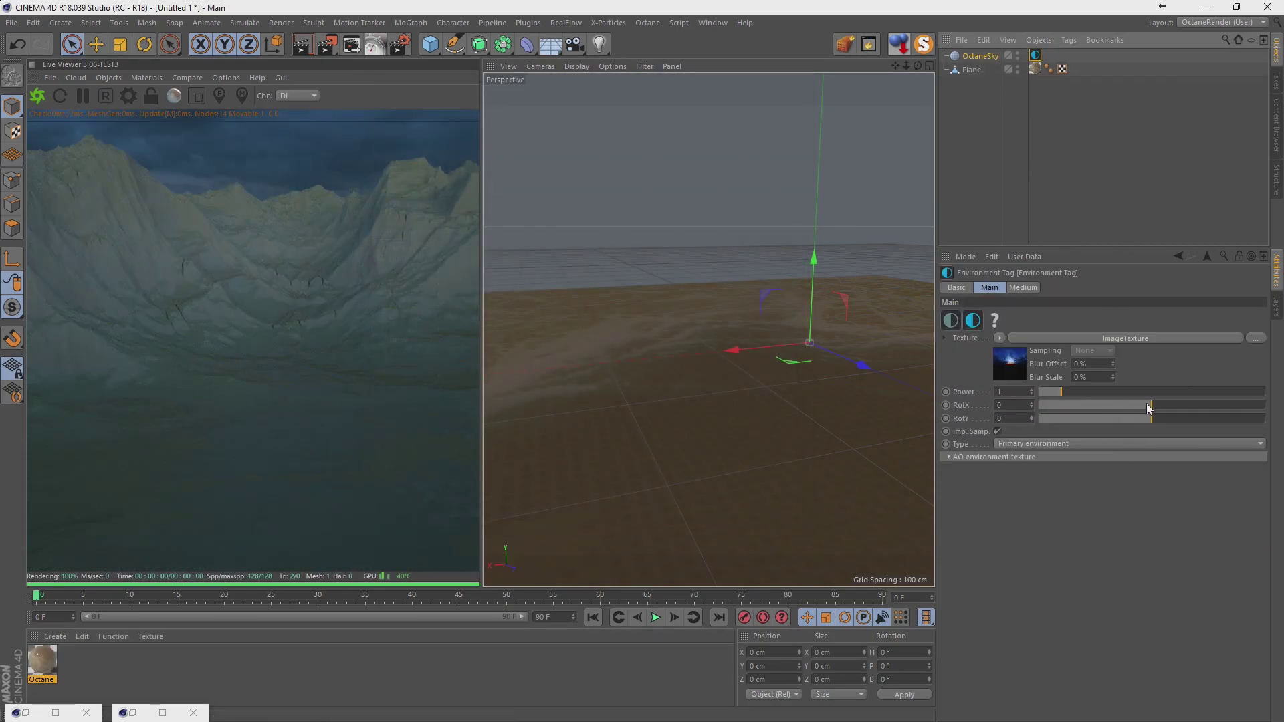
{"action": "left_click_drag", "start_coordinate": [1148, 406], "coordinate": [1101, 407]}
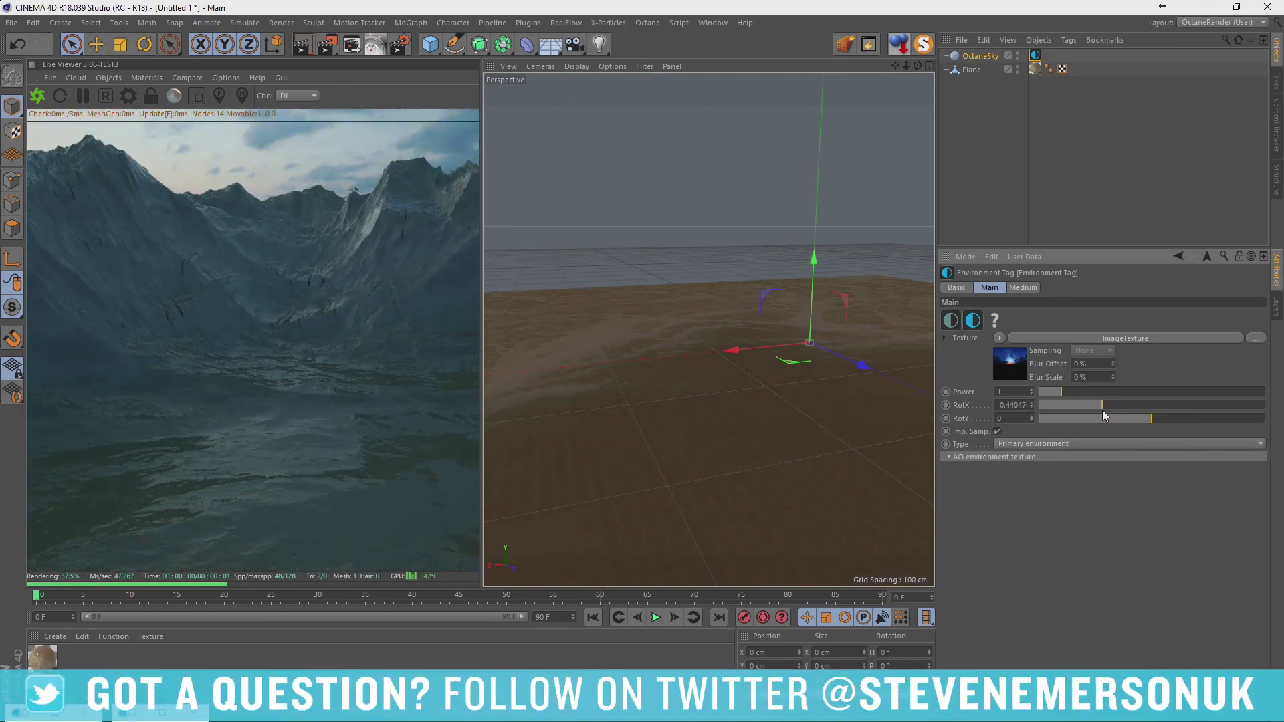
{"action": "left_click_drag", "start_coordinate": [1101, 411], "coordinate": [1090, 410]}
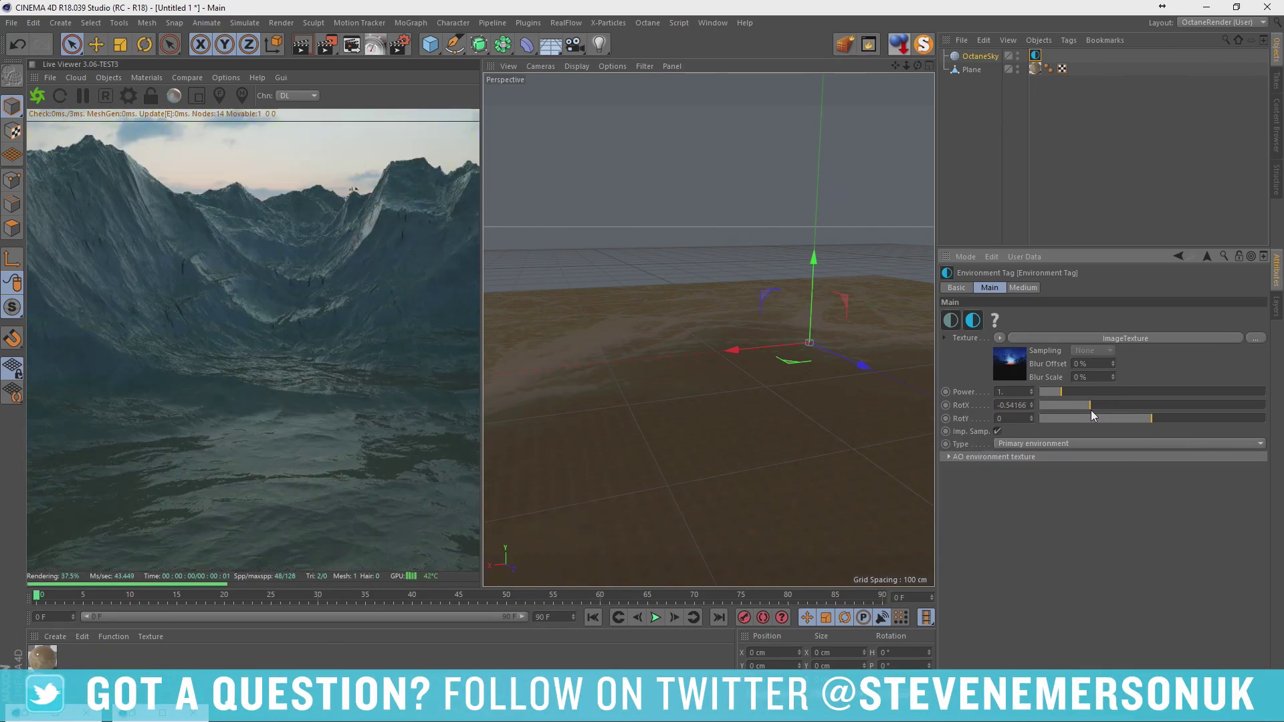
{"action": "left_click_drag", "start_coordinate": [906, 65], "coordinate": [889, 67]}
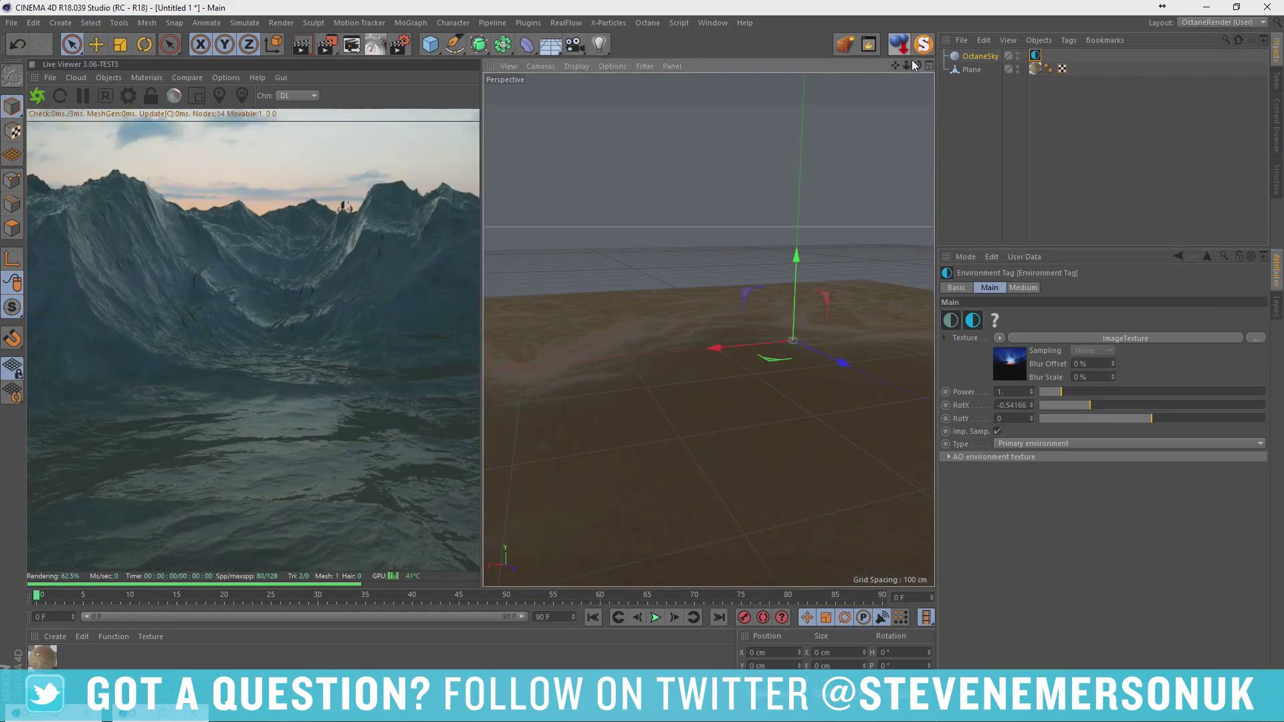
{"action": "left_click_drag", "start_coordinate": [916, 62], "coordinate": [916, 80]}
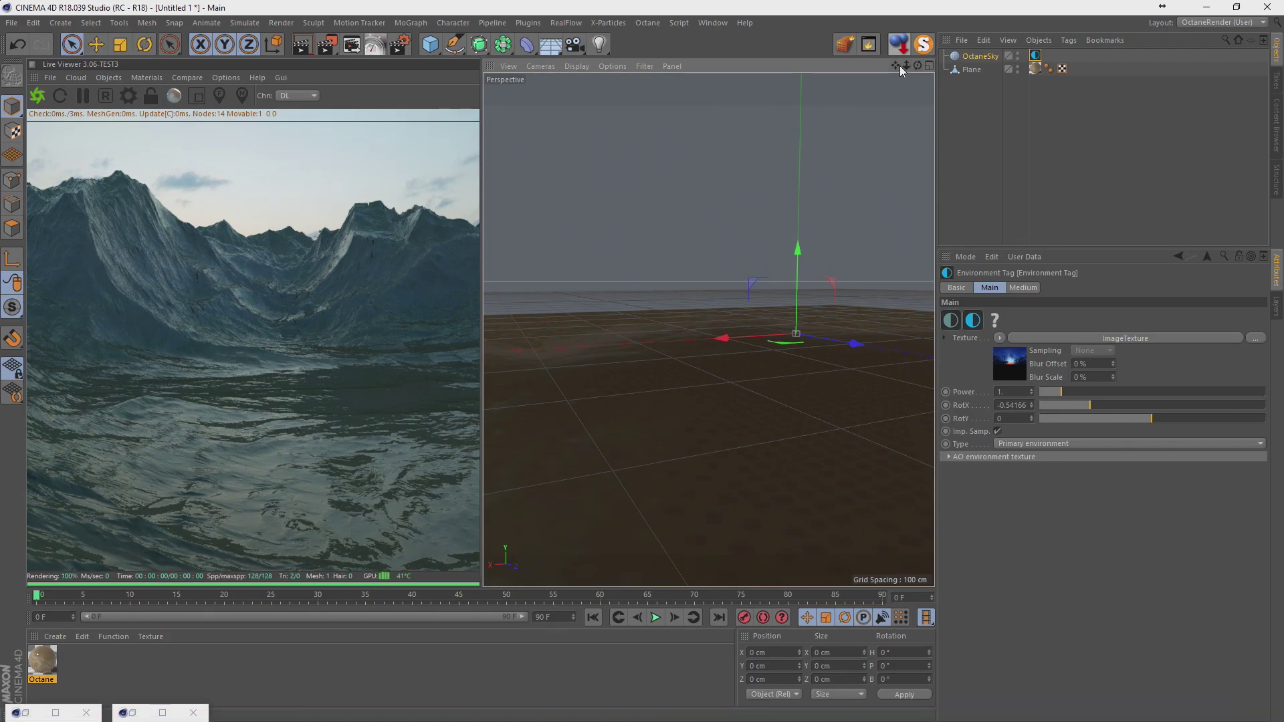
{"action": "left_click_drag", "start_coordinate": [900, 66], "coordinate": [897, 66]}
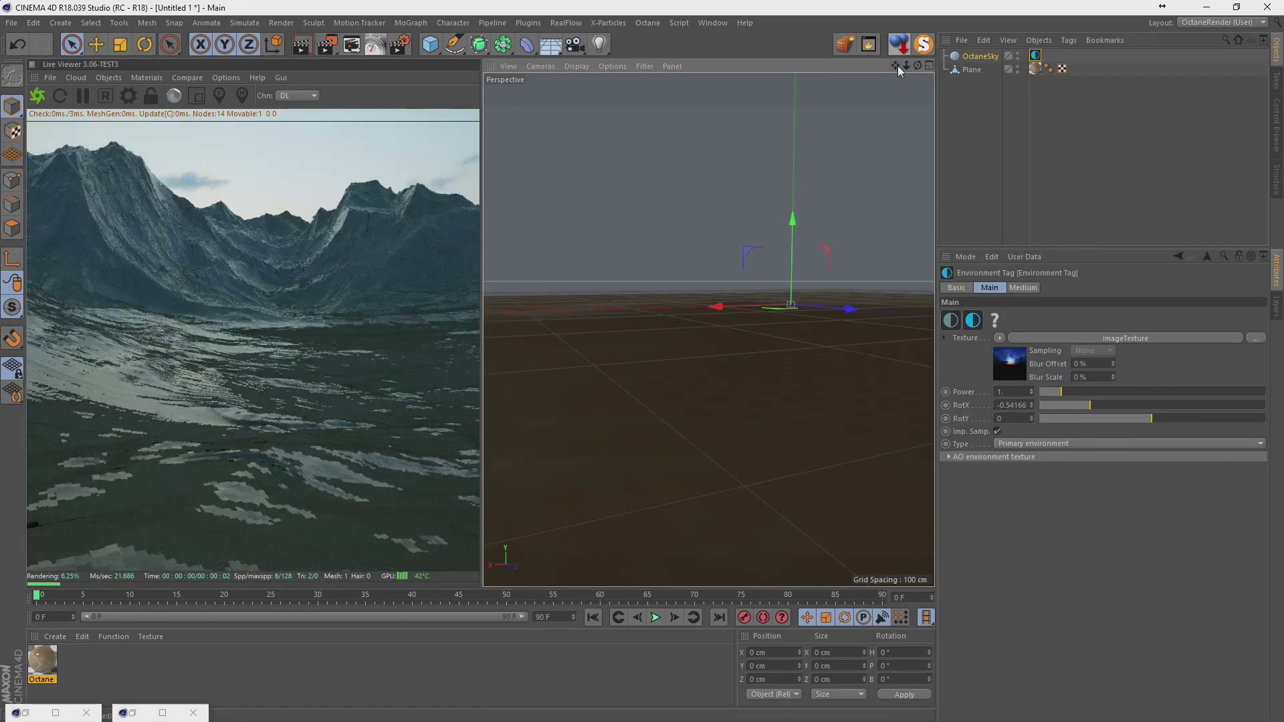
Create a new 1000 × 1000 cm plane with 1000 segments each way.
{"action": "left_click", "coordinate": [1001, 88]}
{"action": "left_click", "coordinate": [982, 69]}
{"action": "left_click", "coordinate": [1000, 110]}
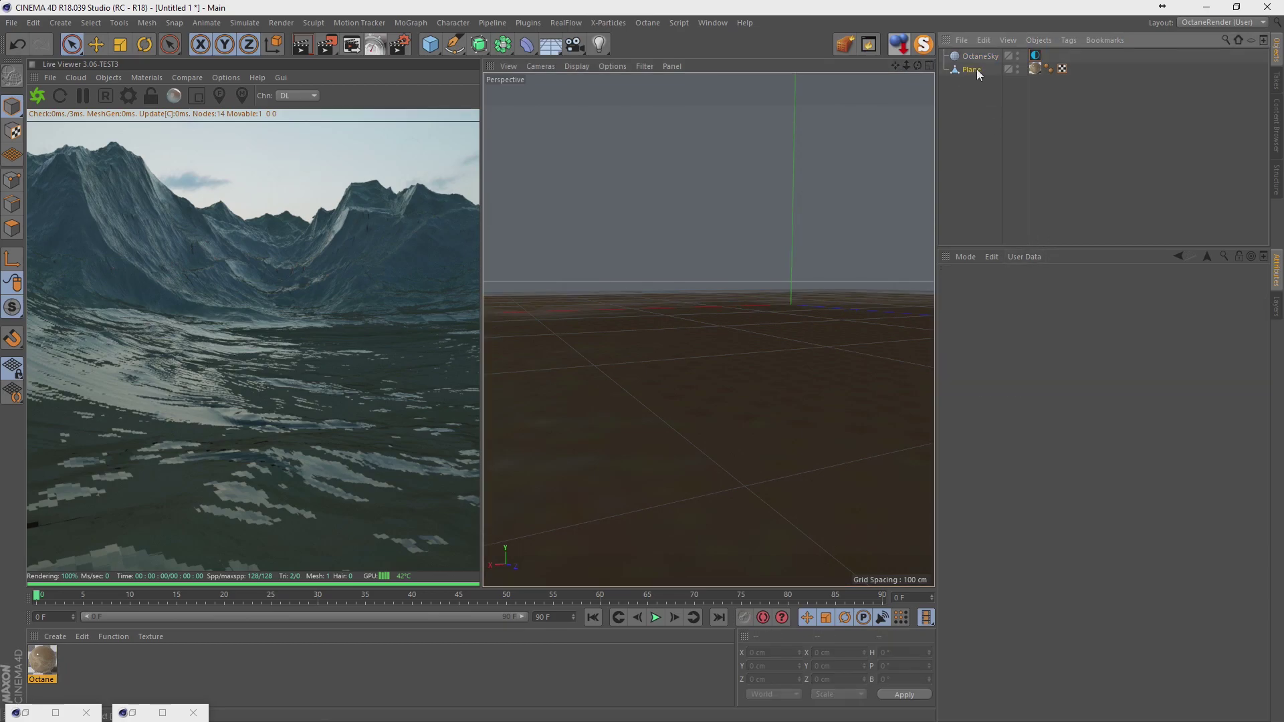
{"action": "left_click", "coordinate": [976, 69]}
{"action": "left_click", "coordinate": [986, 287]}
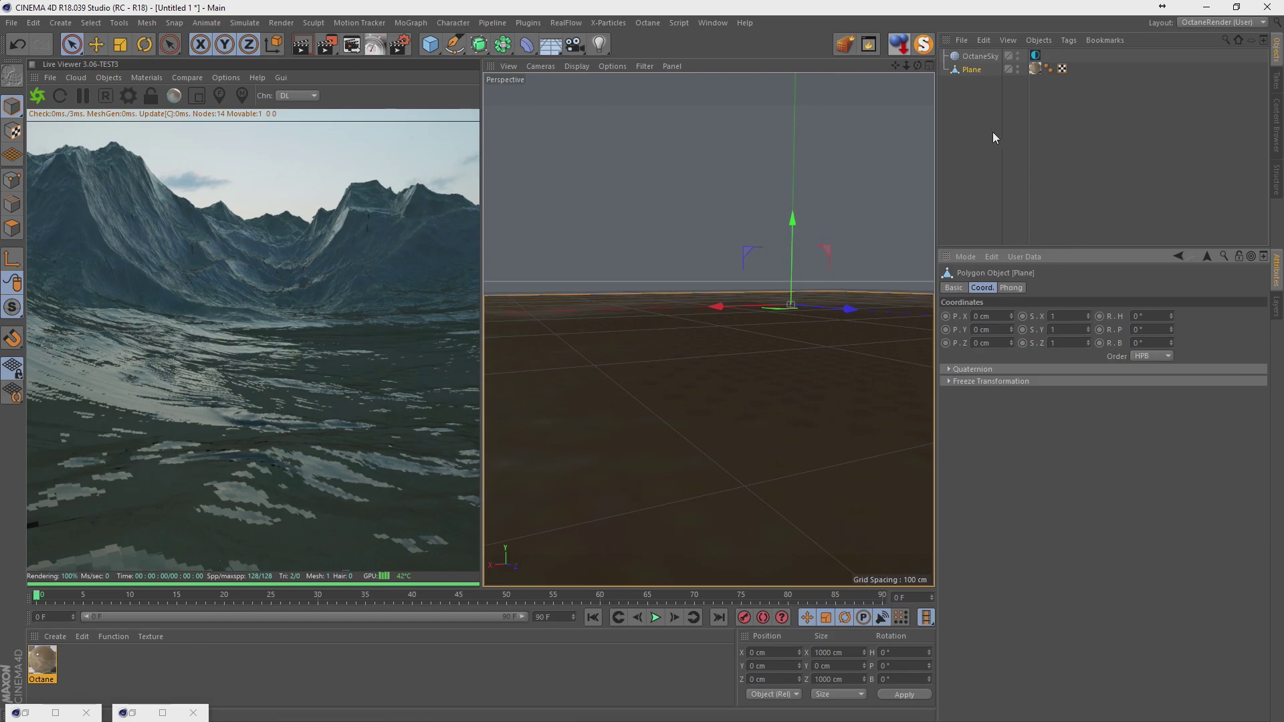
{"action": "left_click_drag", "start_coordinate": [430, 44], "coordinate": [525, 97]}
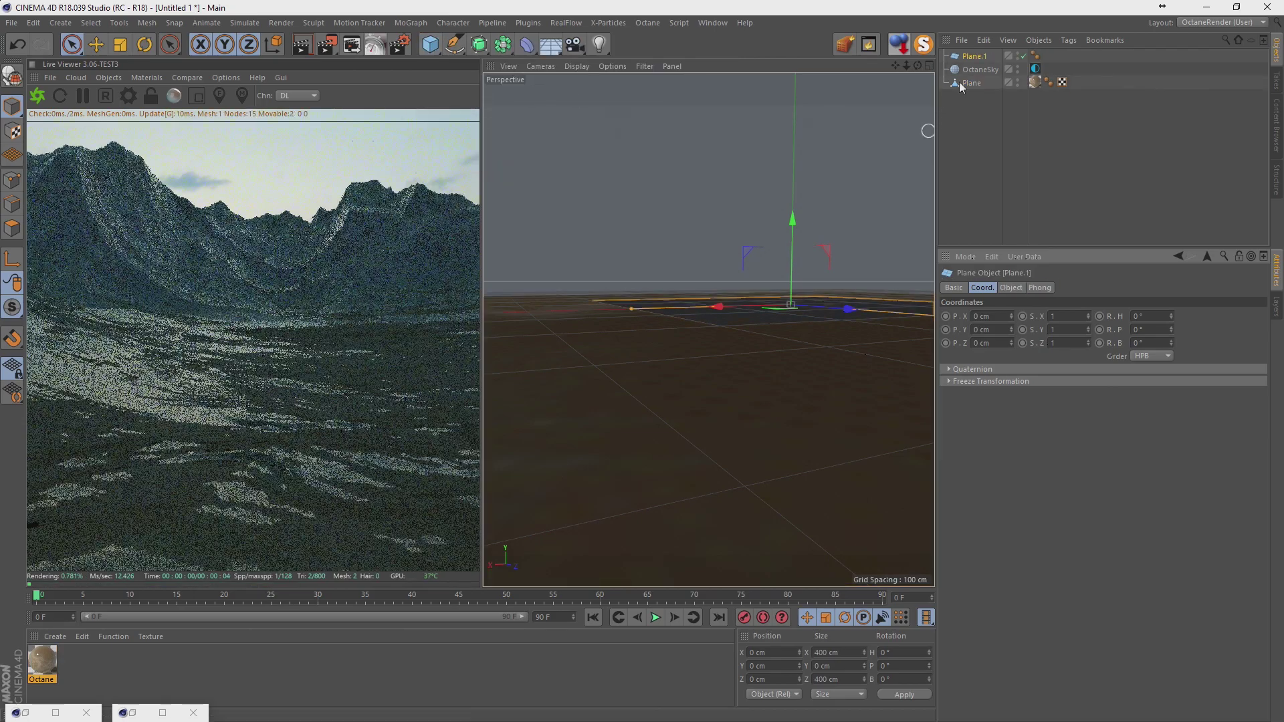
{"action": "left_click", "coordinate": [1011, 287]}
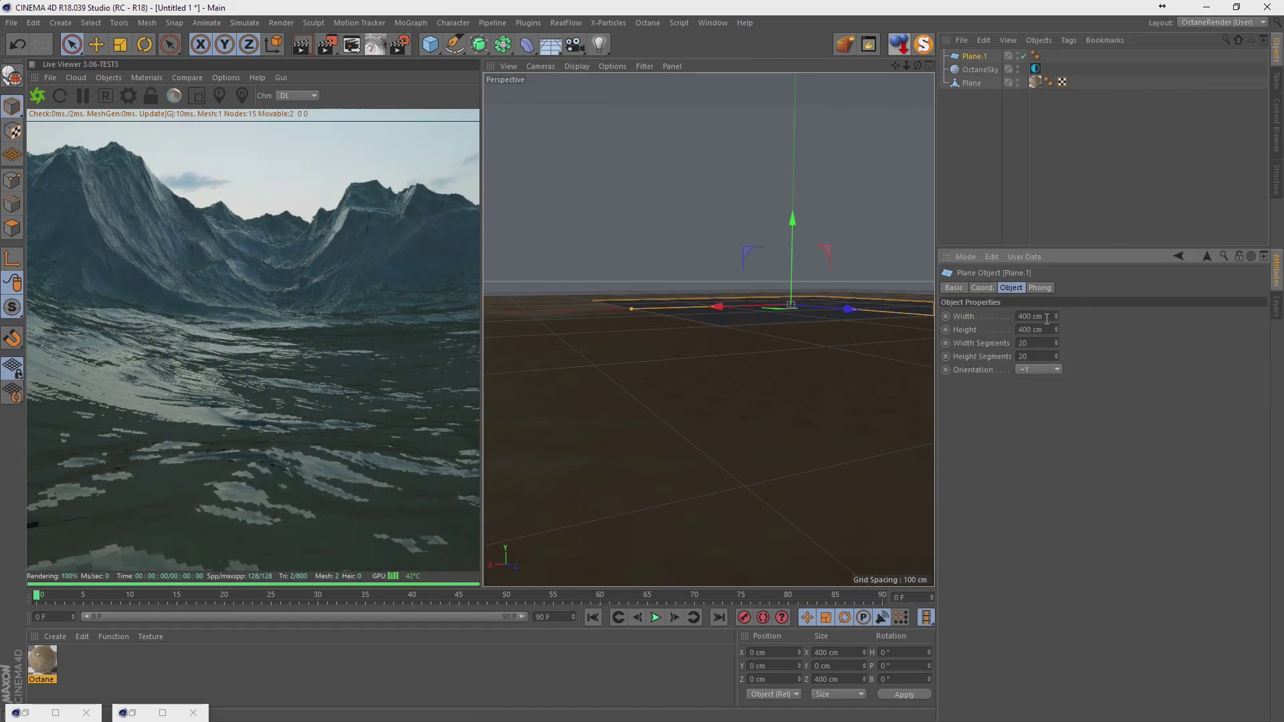
{"action": "type", "text": "1000"}
{"action": "key", "text": "Tab"}
{"action": "type", "text": "1000"}
{"action": "key", "text": "Return"}
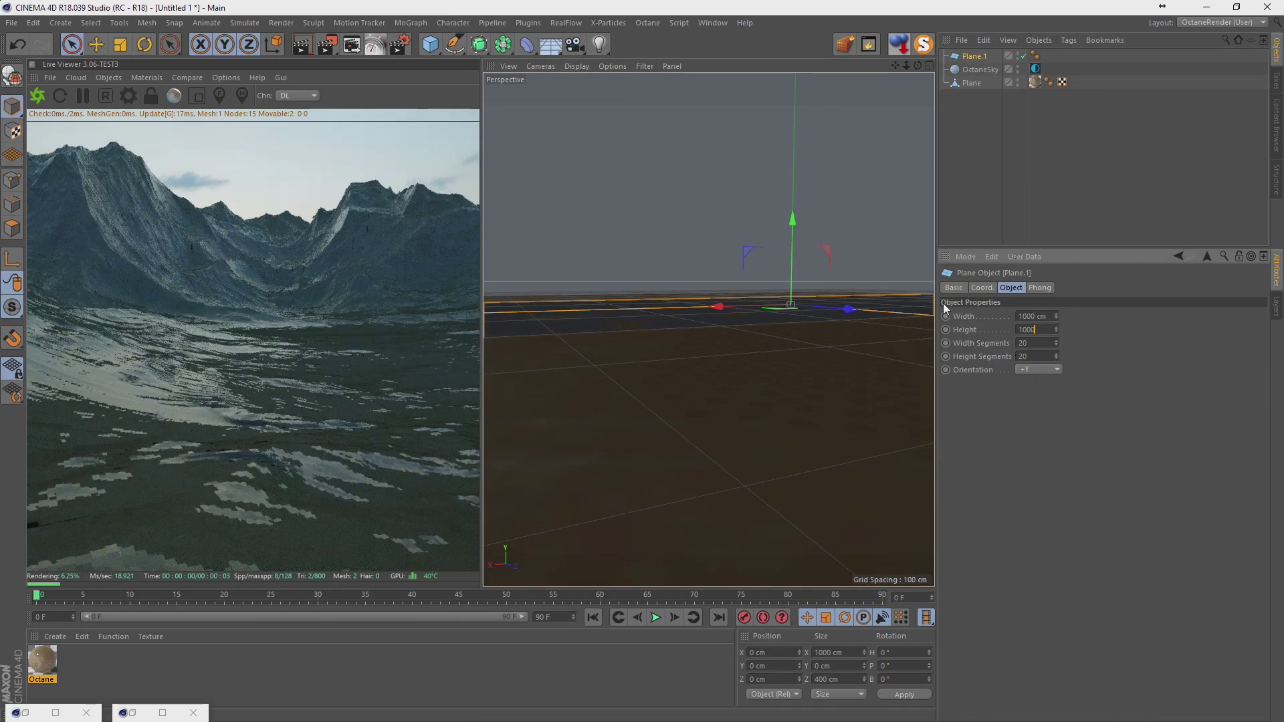
{"action": "key", "text": "Tab"}
{"action": "type", "text": "1000"}
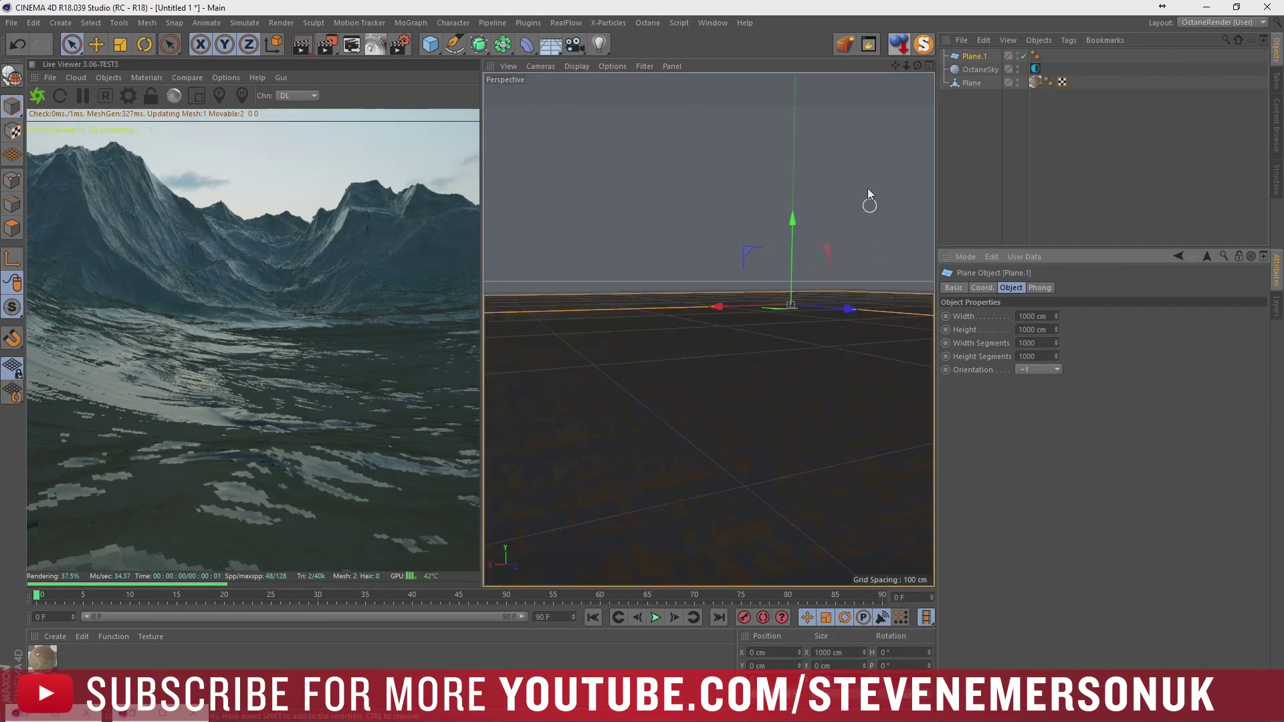
{"action": "left_click", "coordinate": [1010, 172]}
Copy the terrain material tag onto Plane.1 and make it editable with C.
{"action": "left_click_drag", "start_coordinate": [1047, 55], "coordinate": [1048, 56], "text": "ctrl"}
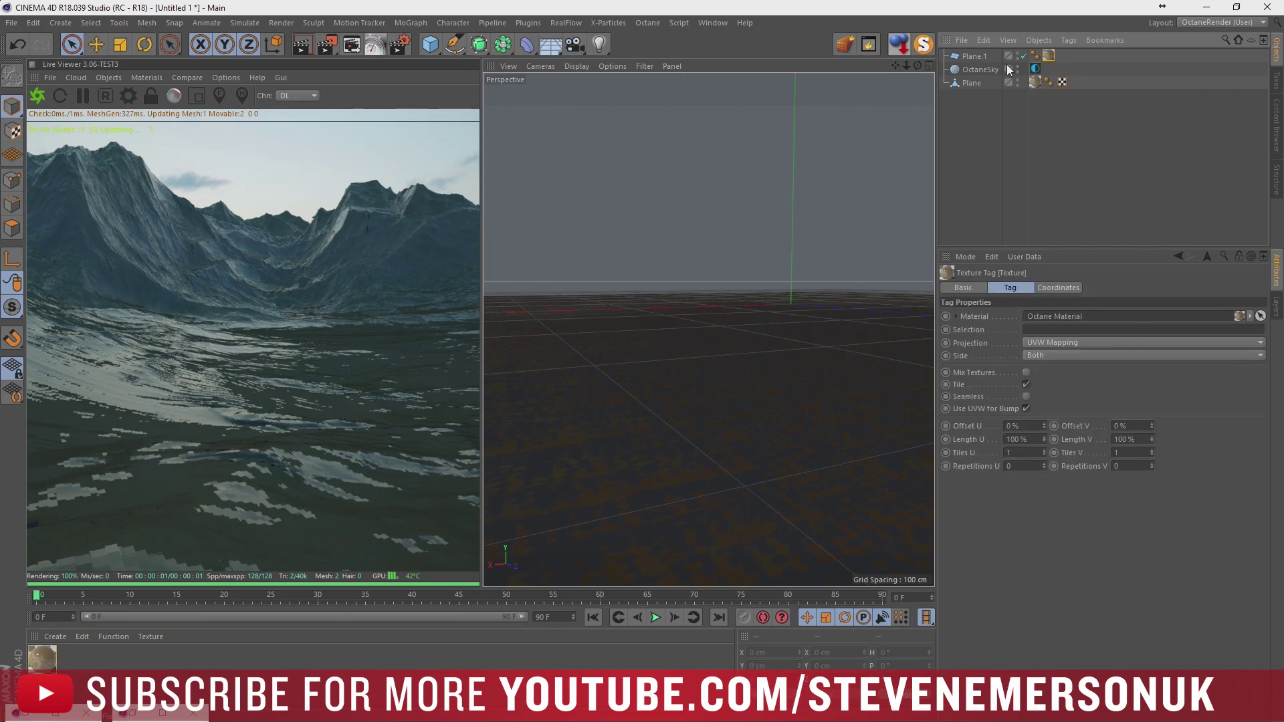
{"action": "left_click", "coordinate": [971, 84]}
{"action": "left_click", "coordinate": [1017, 81]}
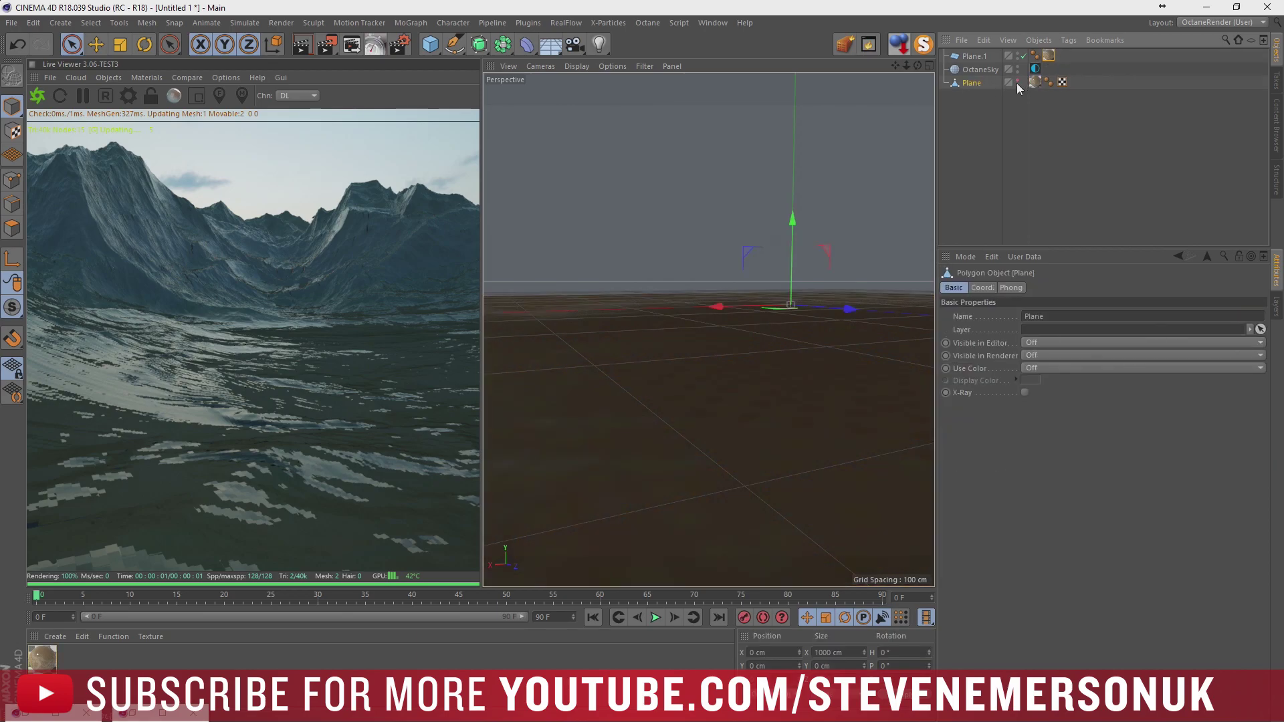
{"action": "left_click", "coordinate": [974, 58]}
{"action": "key", "text": "c"}
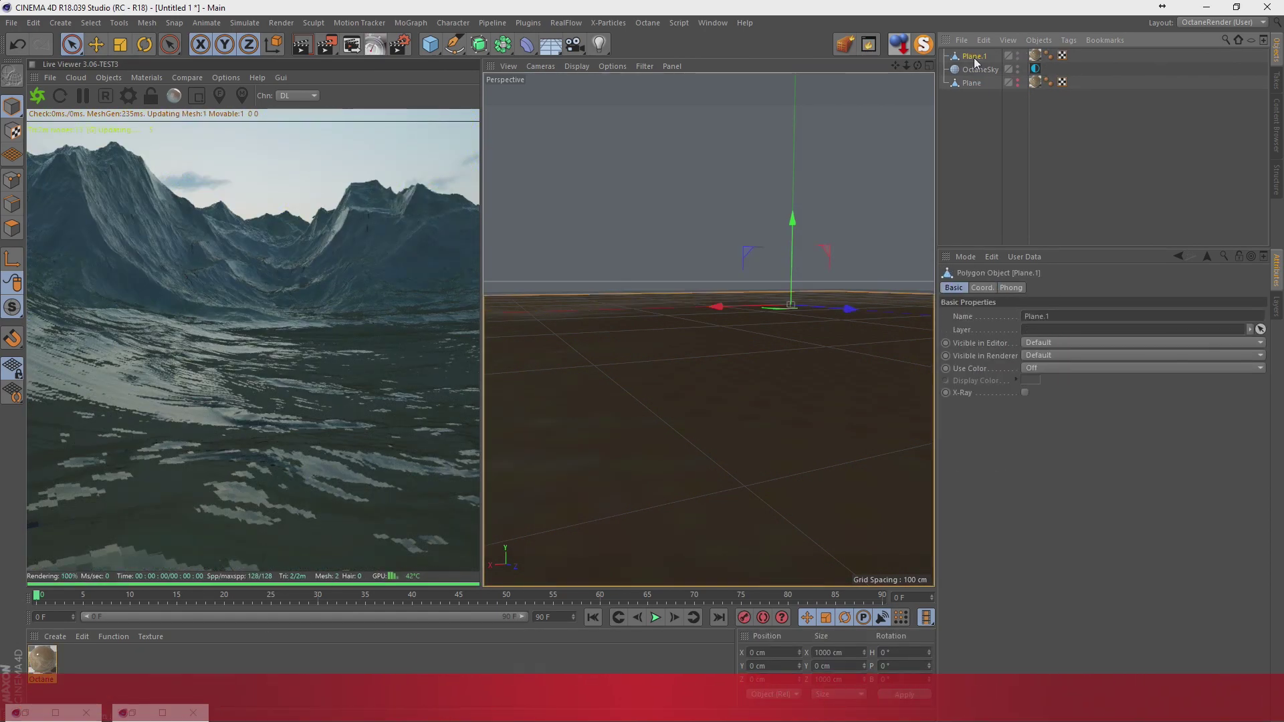
{"action": "left_click", "coordinate": [1019, 165]}
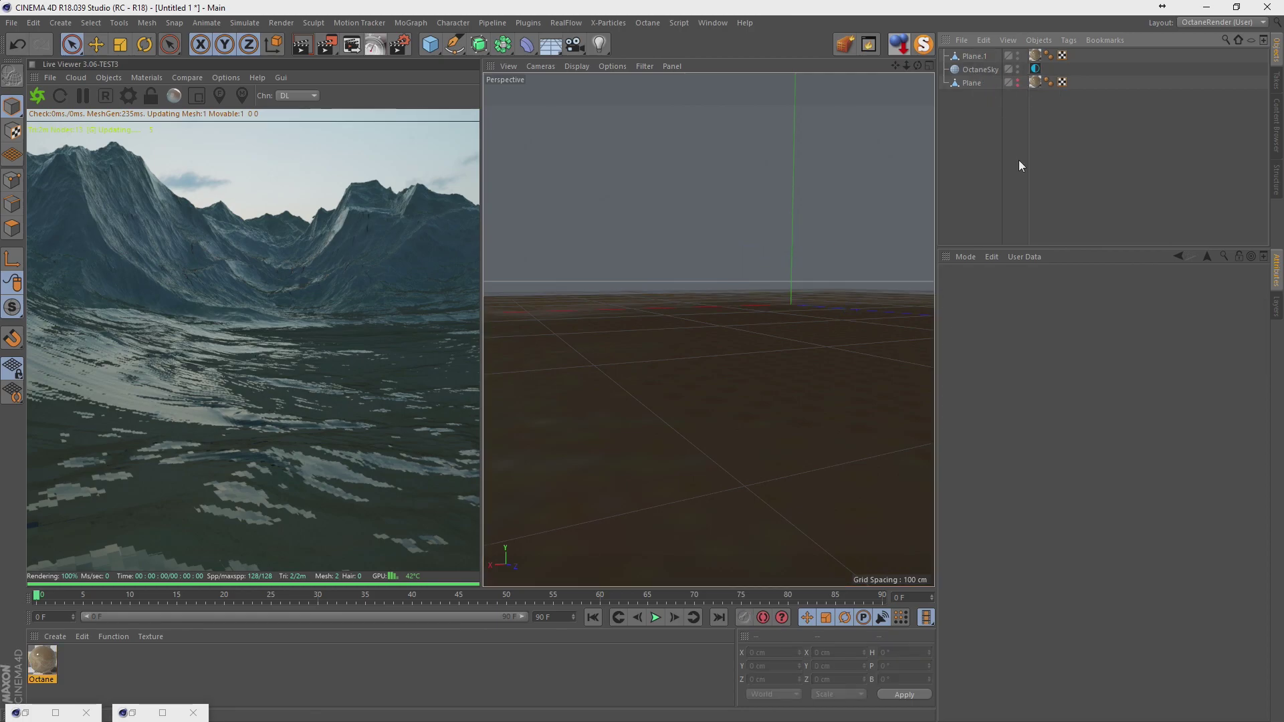
{"action": "left_click", "coordinate": [970, 83]}
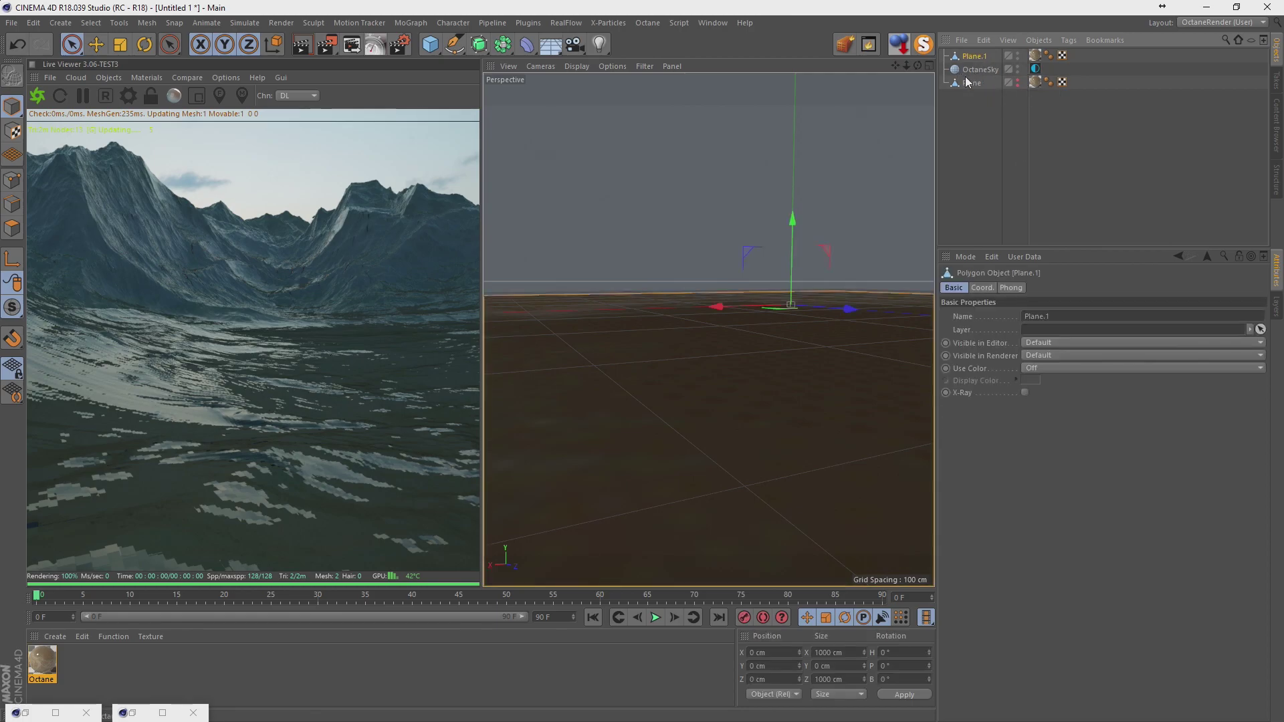
Save the scene as 170318.c4d in the 03/170318 folder.
{"action": "key", "text": "ctrl+s"}
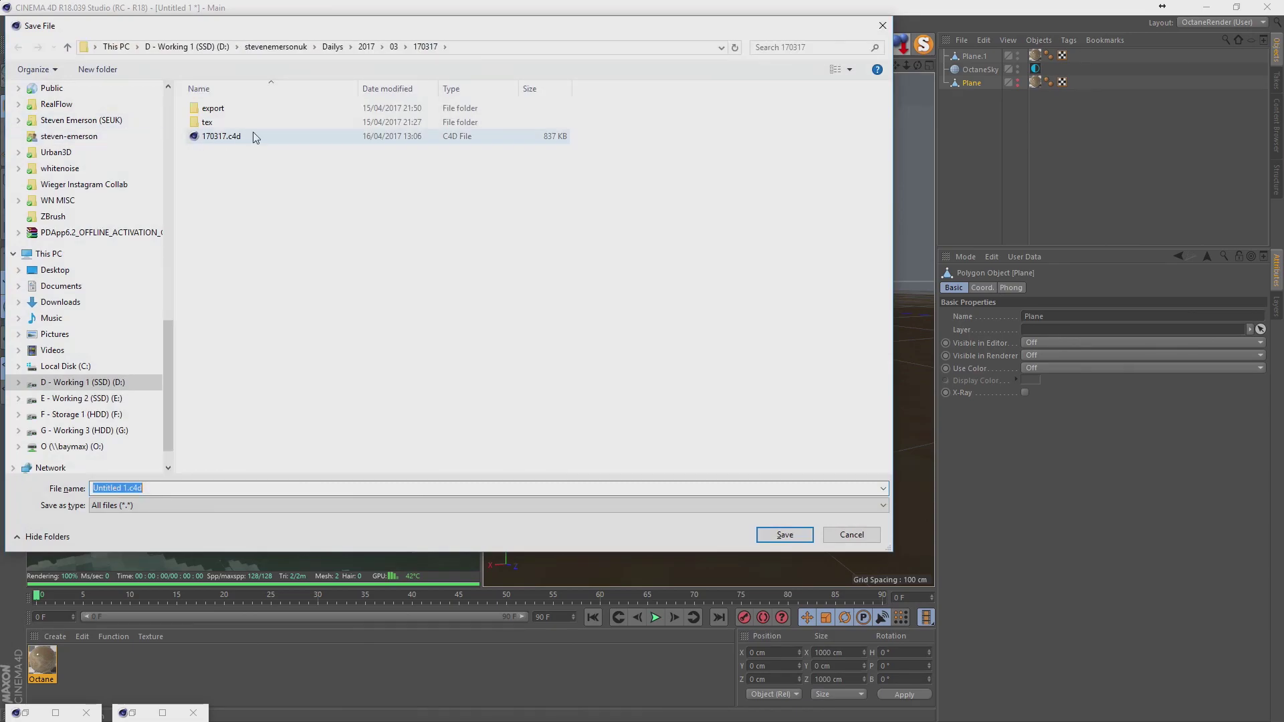
{"action": "left_click", "coordinate": [394, 47]}
{"action": "double_click", "coordinate": [214, 346]}
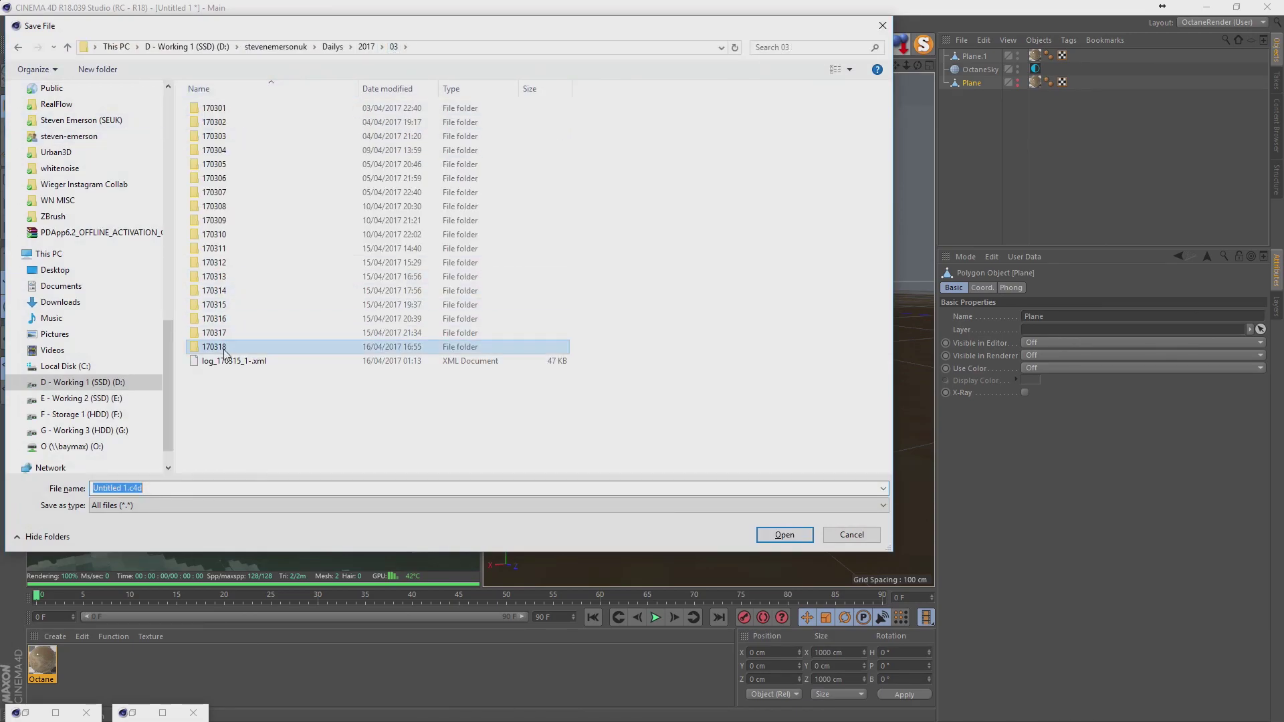
{"action": "double_click", "coordinate": [221, 486]}
{"action": "type", "text": "1703"}
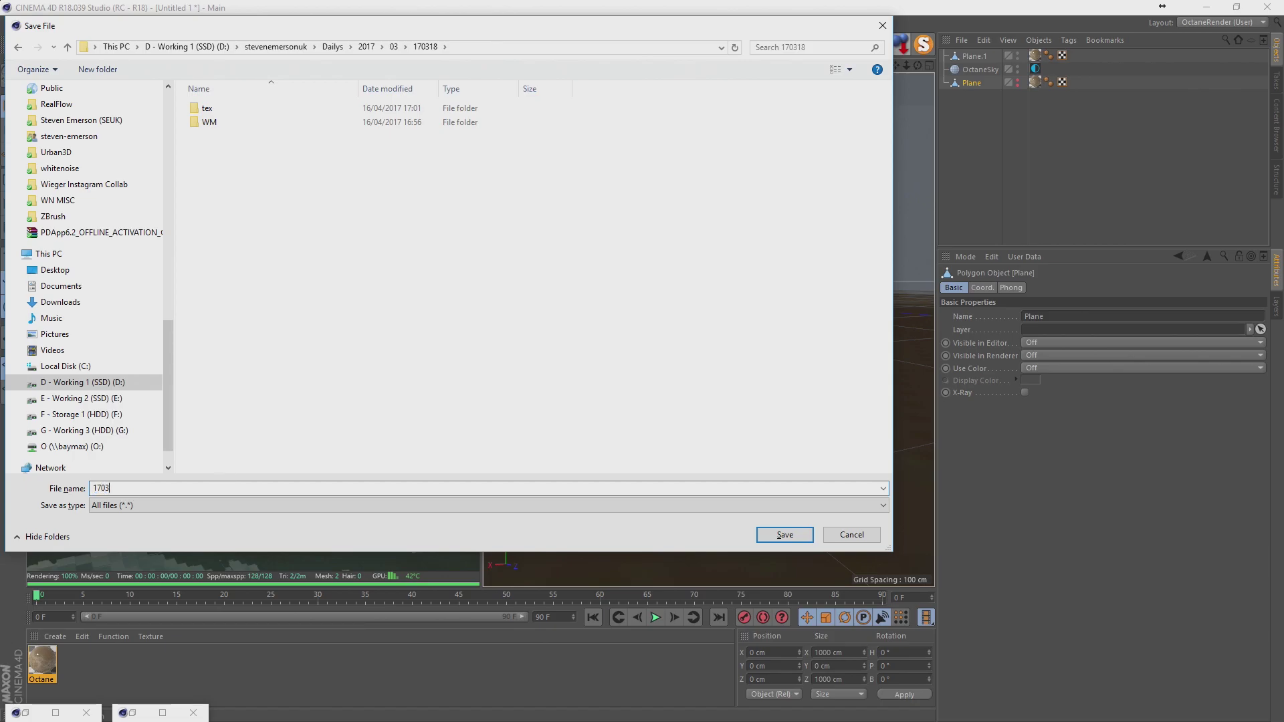
{"action": "type", "text": "18"}
{"action": "key", "text": "Return"}
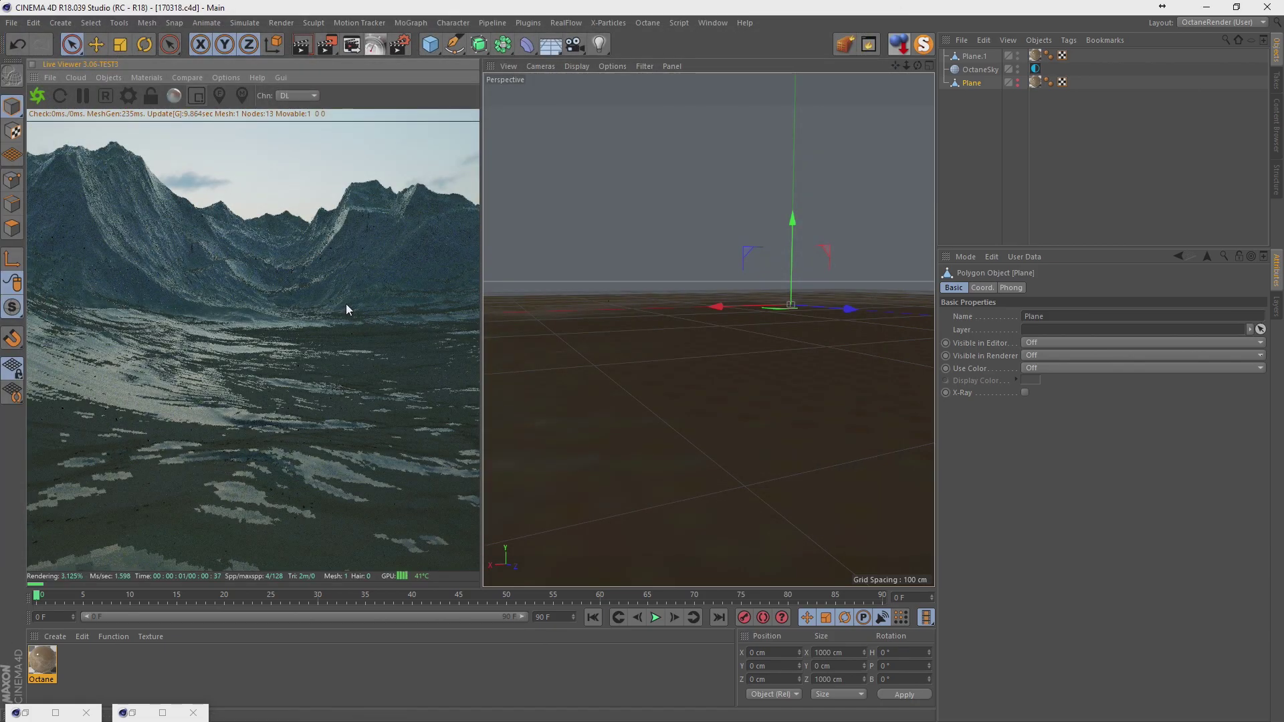
Restart the Octane live render, toggle plane visibility, and delete Plane.1.
{"action": "left_click", "coordinate": [38, 102]}
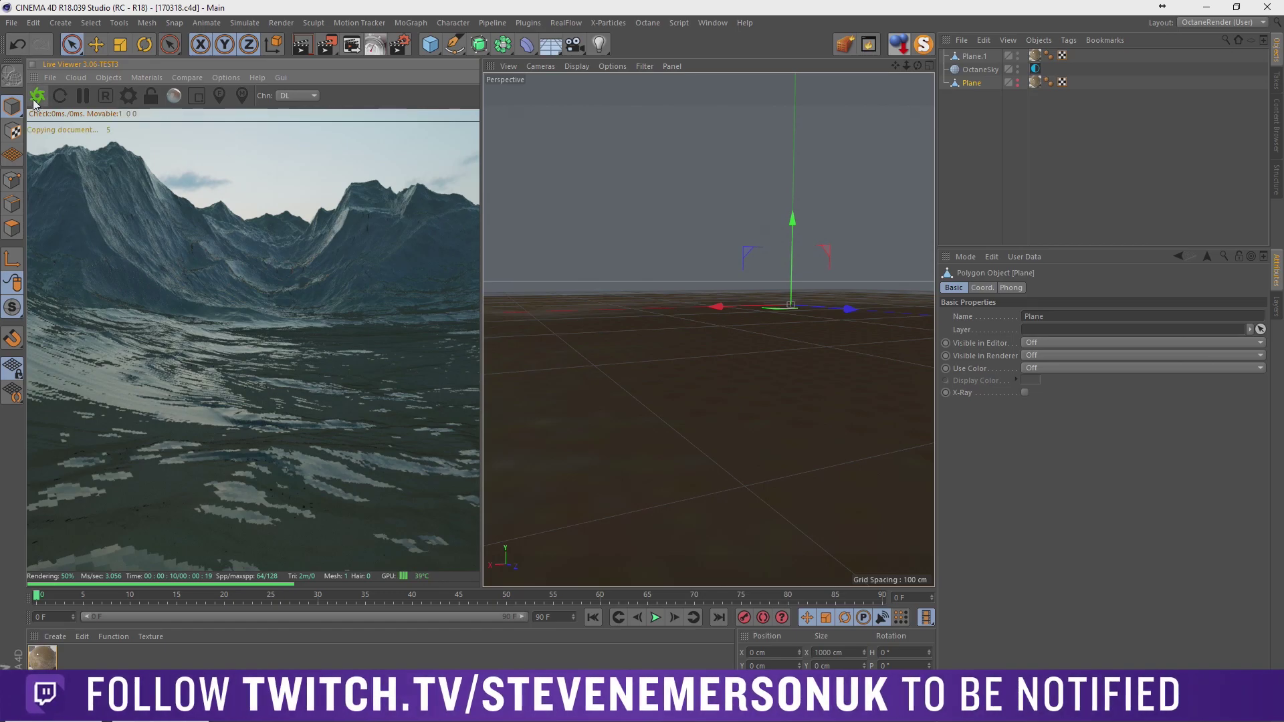
{"action": "left_click", "coordinate": [36, 101]}
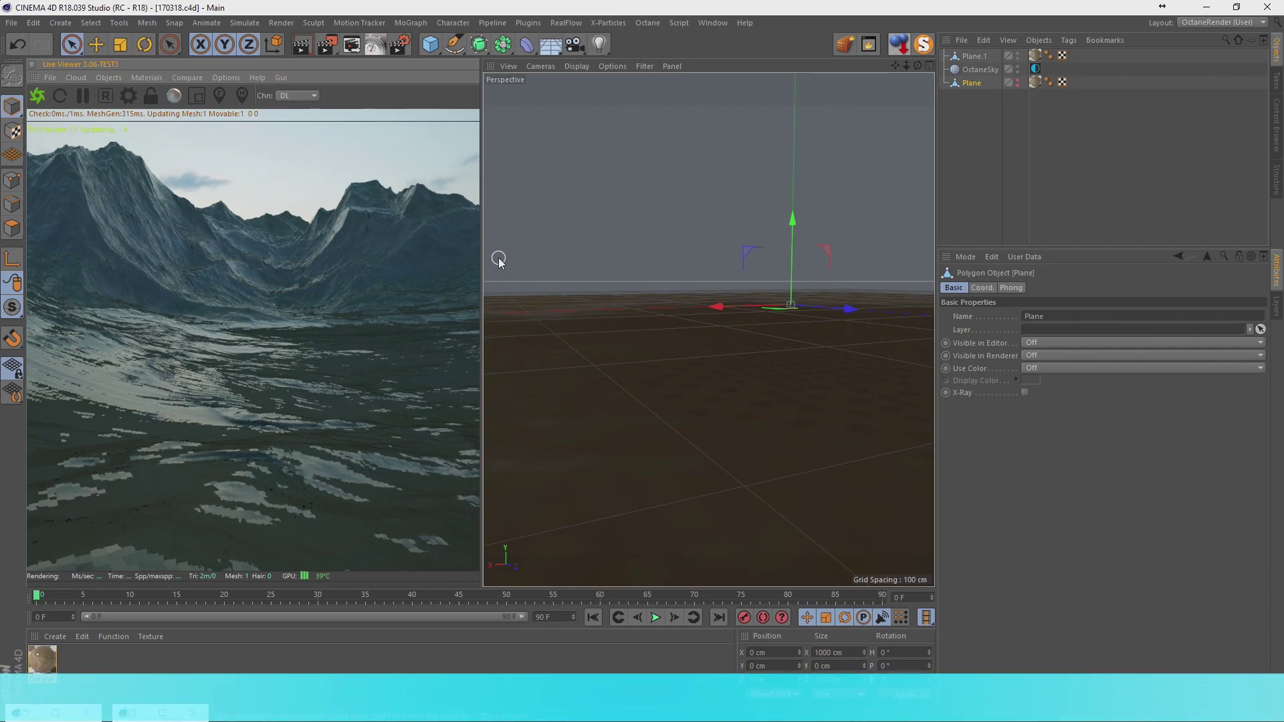
{"action": "left_click", "coordinate": [1017, 54]}
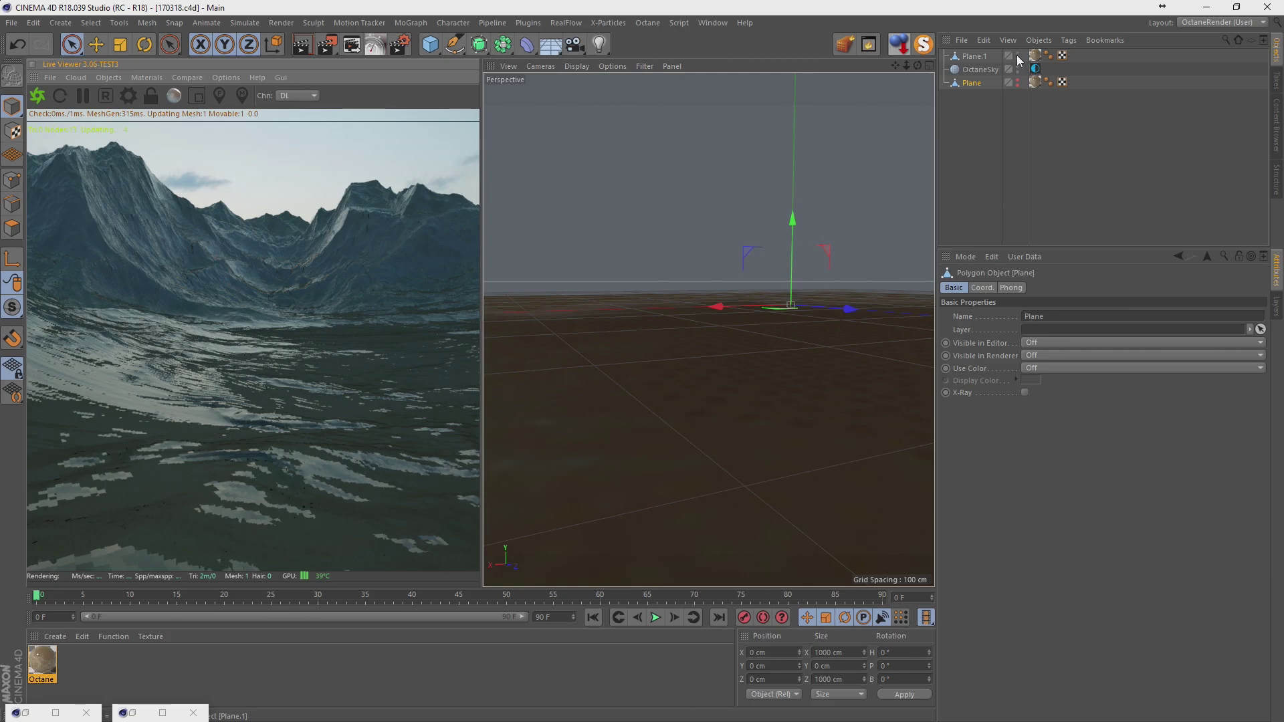
{"action": "left_click", "coordinate": [1017, 81]}
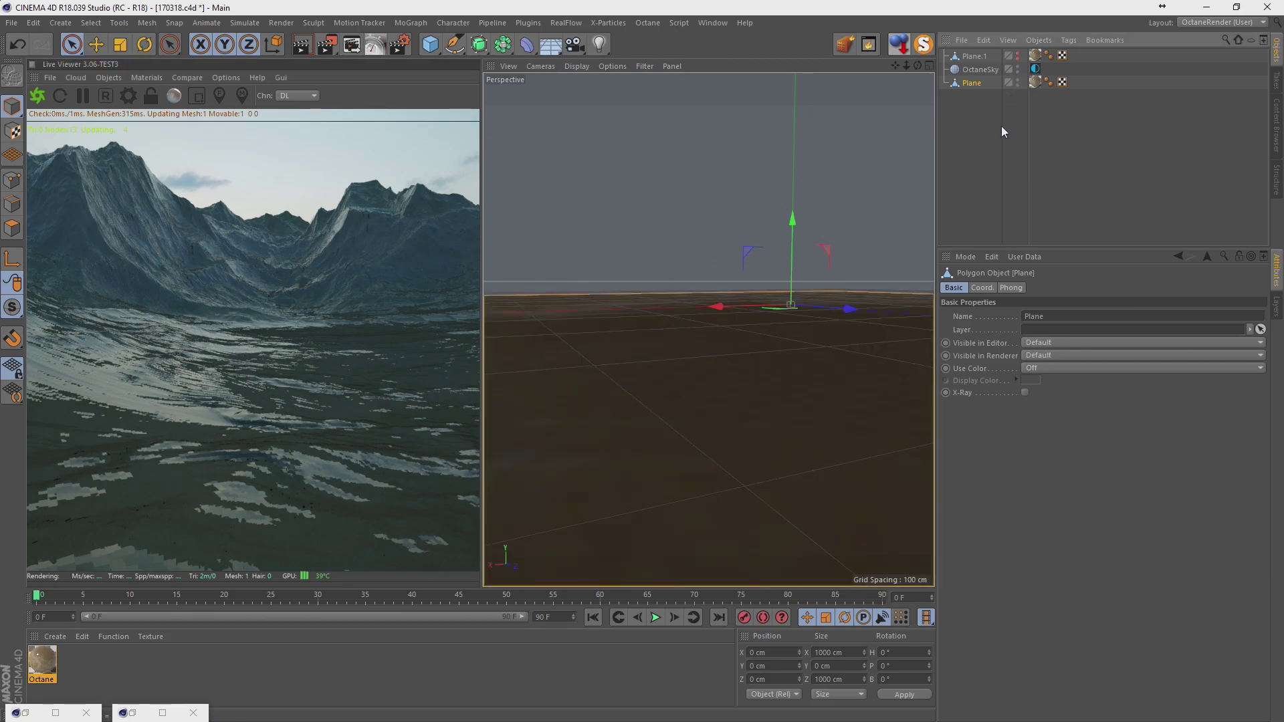
{"action": "left_click", "coordinate": [1000, 126]}
{"action": "left_click", "coordinate": [969, 57]}
{"action": "key", "text": "Delete"}
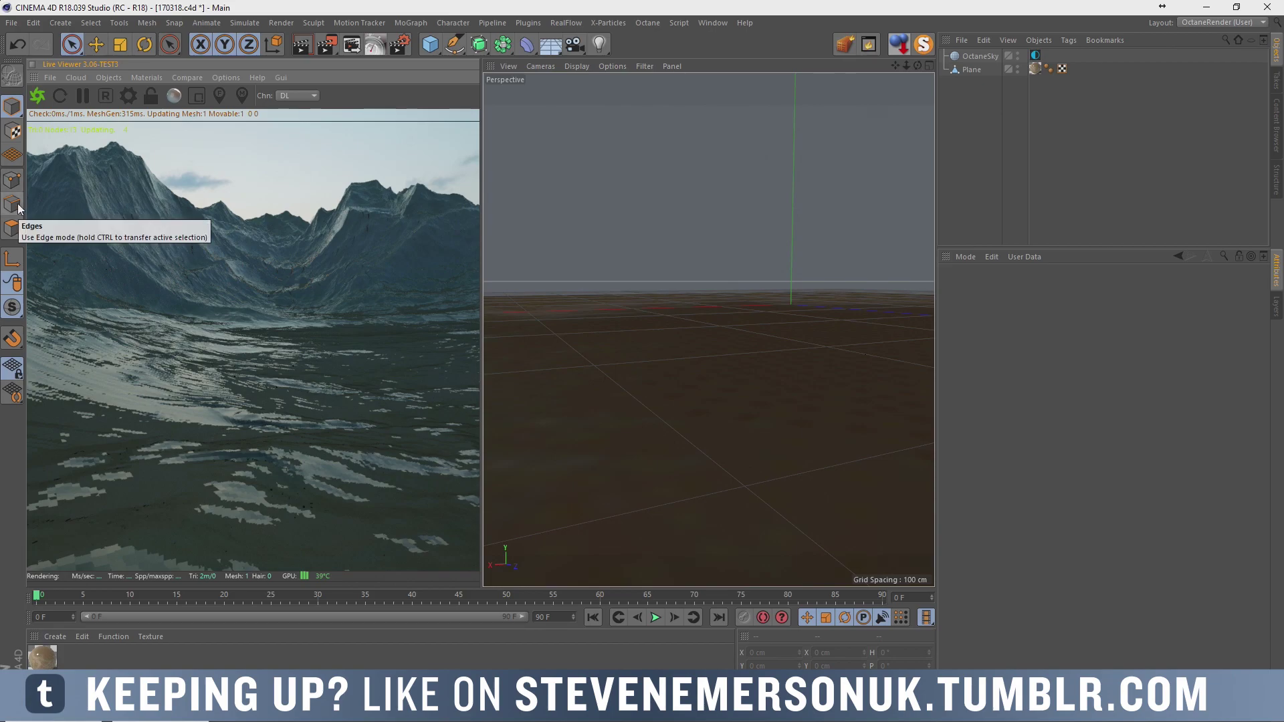
Save the scene from the File menu.
{"action": "left_click", "coordinate": [11, 22]}
{"action": "left_click", "coordinate": [20, 132]}
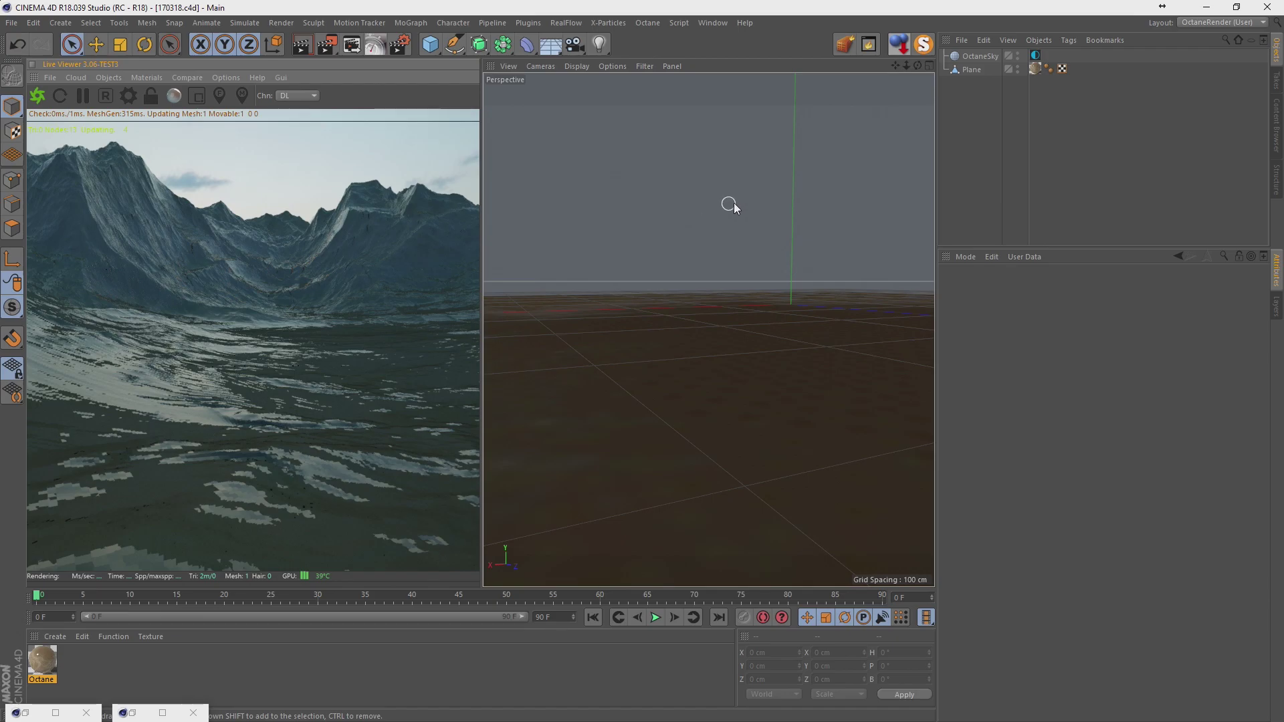
{"action": "mouse_move", "coordinate": [733, 203]}
{"action": "left_mouse_down", "text": "alt"}
{"action": "mouse_move", "coordinate": [688, 218]}
{"action": "mouse_move", "coordinate": [568, 200]}
{"action": "left_mouse_up", "text": "alt"}
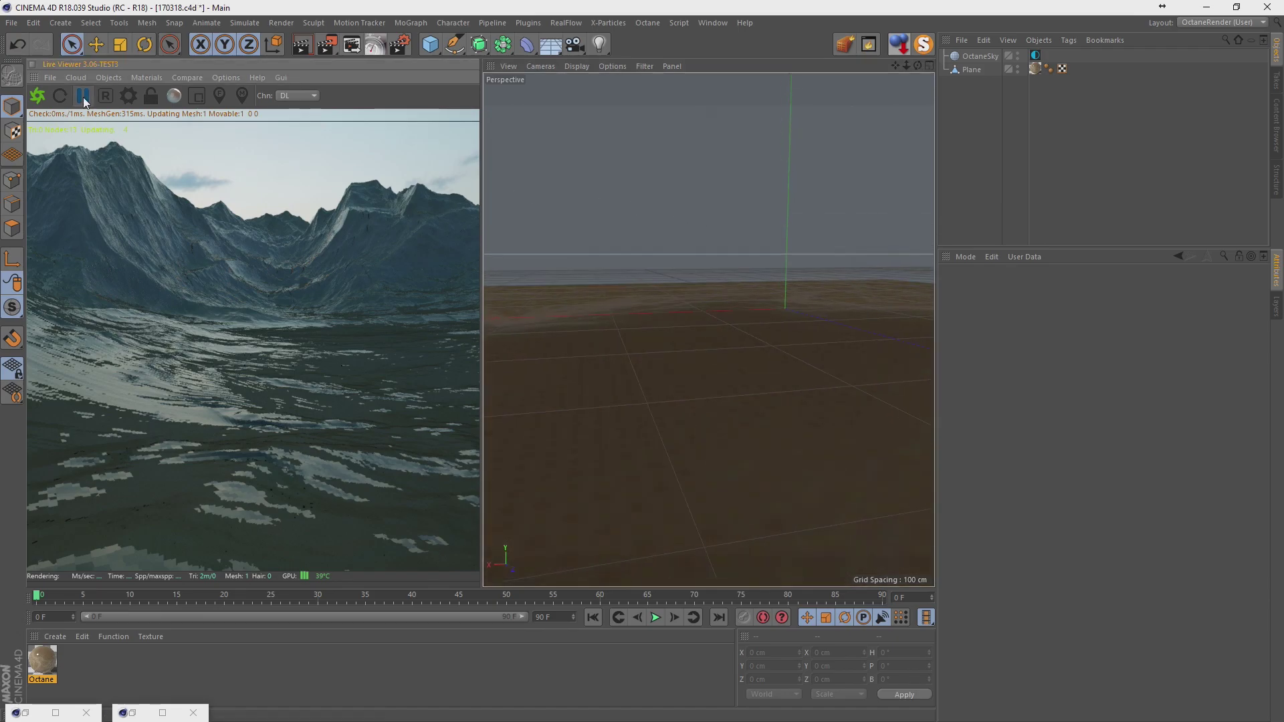
Quit Cinema 4D past the save and Octane prompts, then bring up Ctrl+Alt+Del.
{"action": "left_click", "coordinate": [12, 22]}
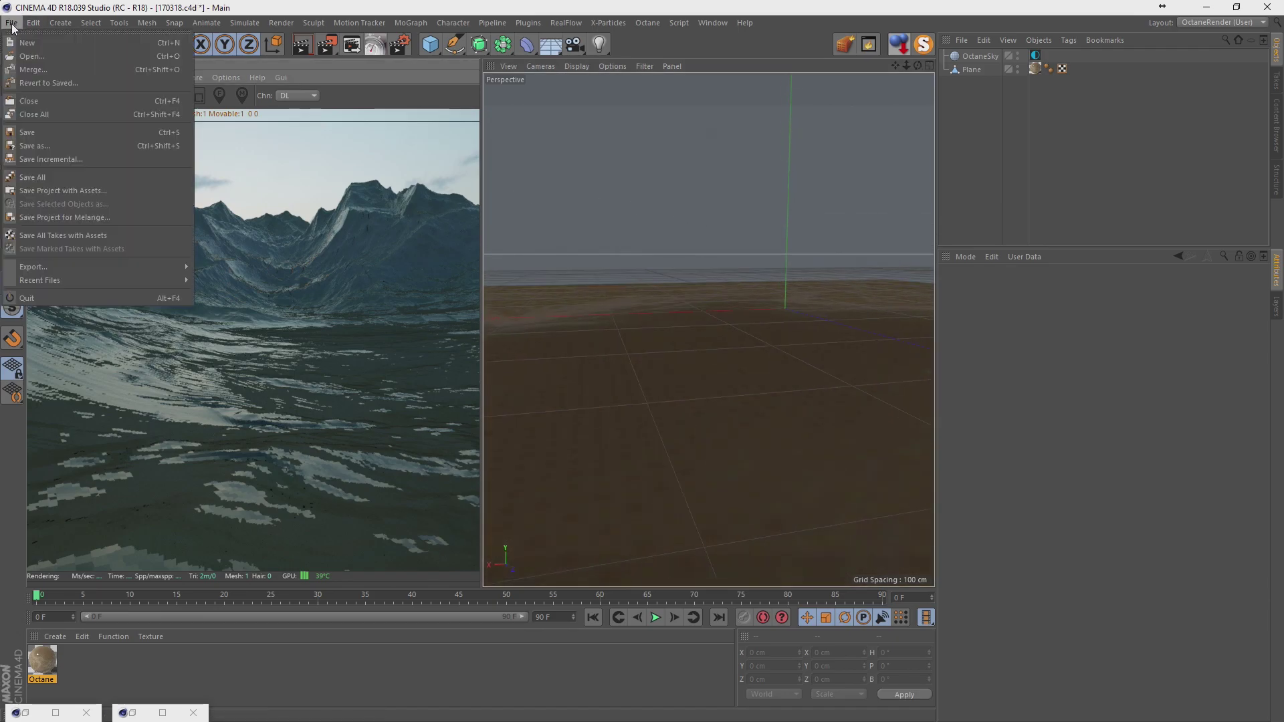
{"action": "left_click", "coordinate": [31, 292]}
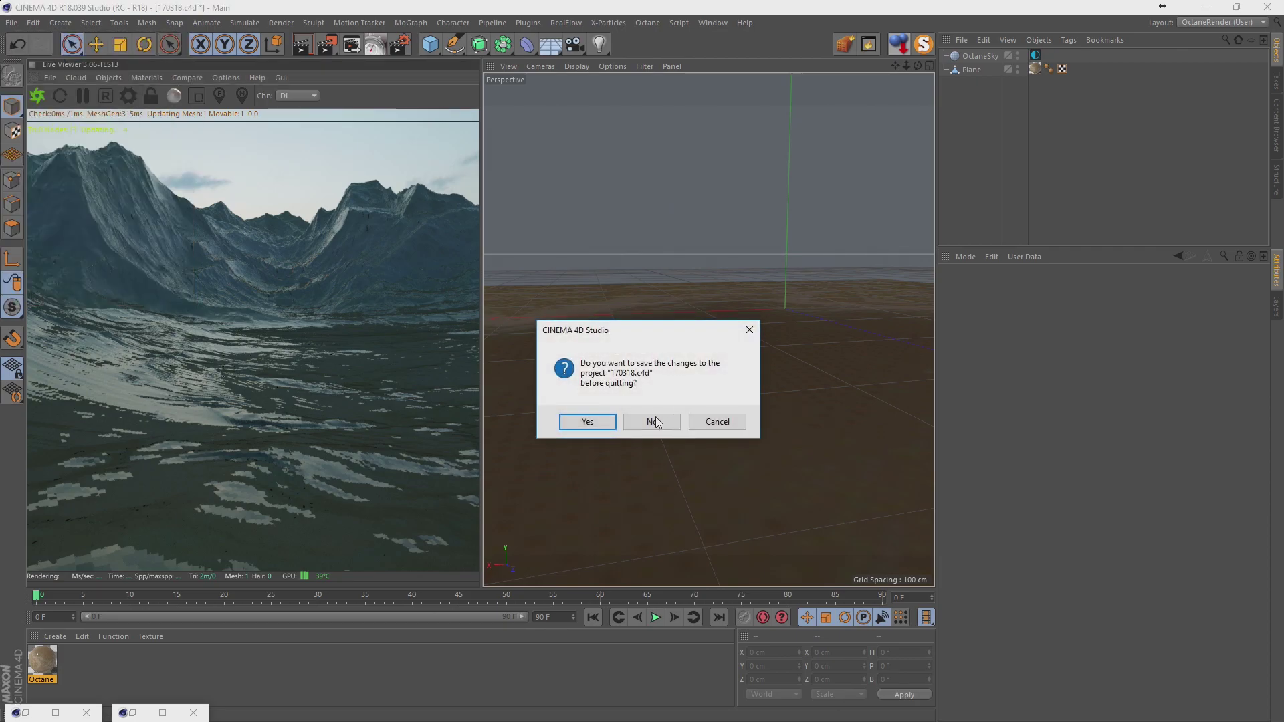
{"action": "left_click", "coordinate": [606, 419]}
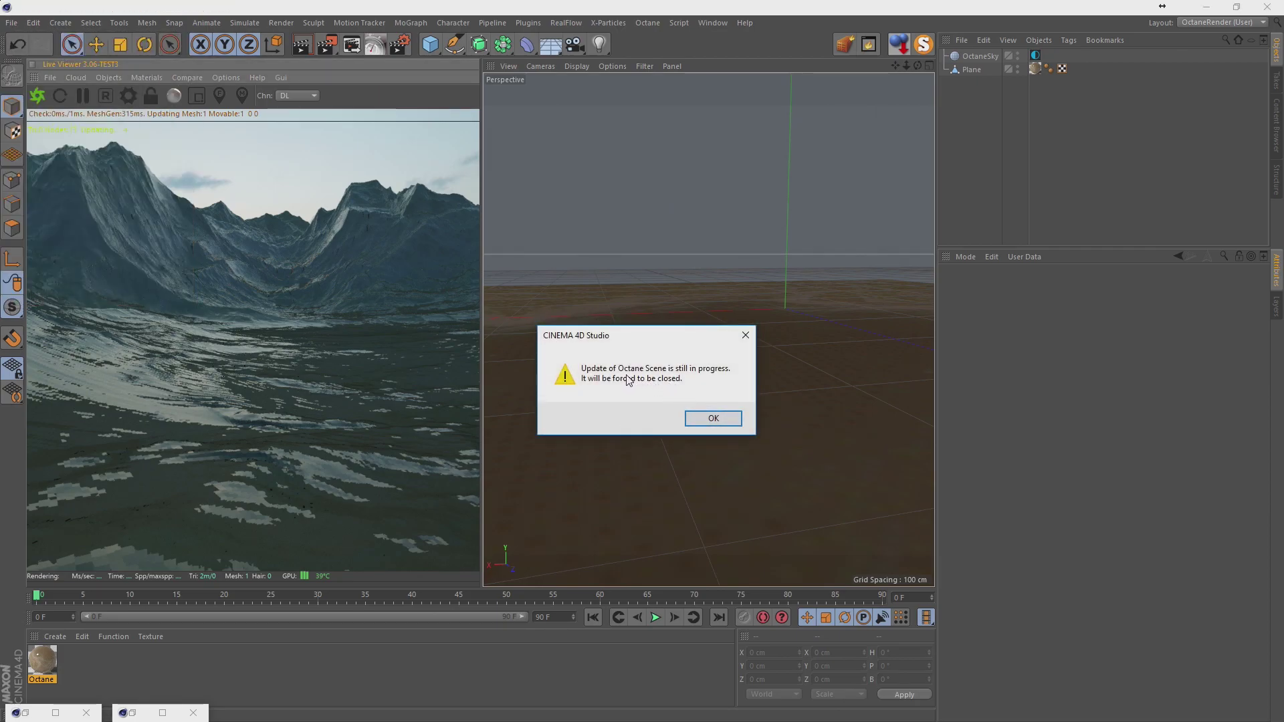
{"action": "left_click", "coordinate": [709, 422]}
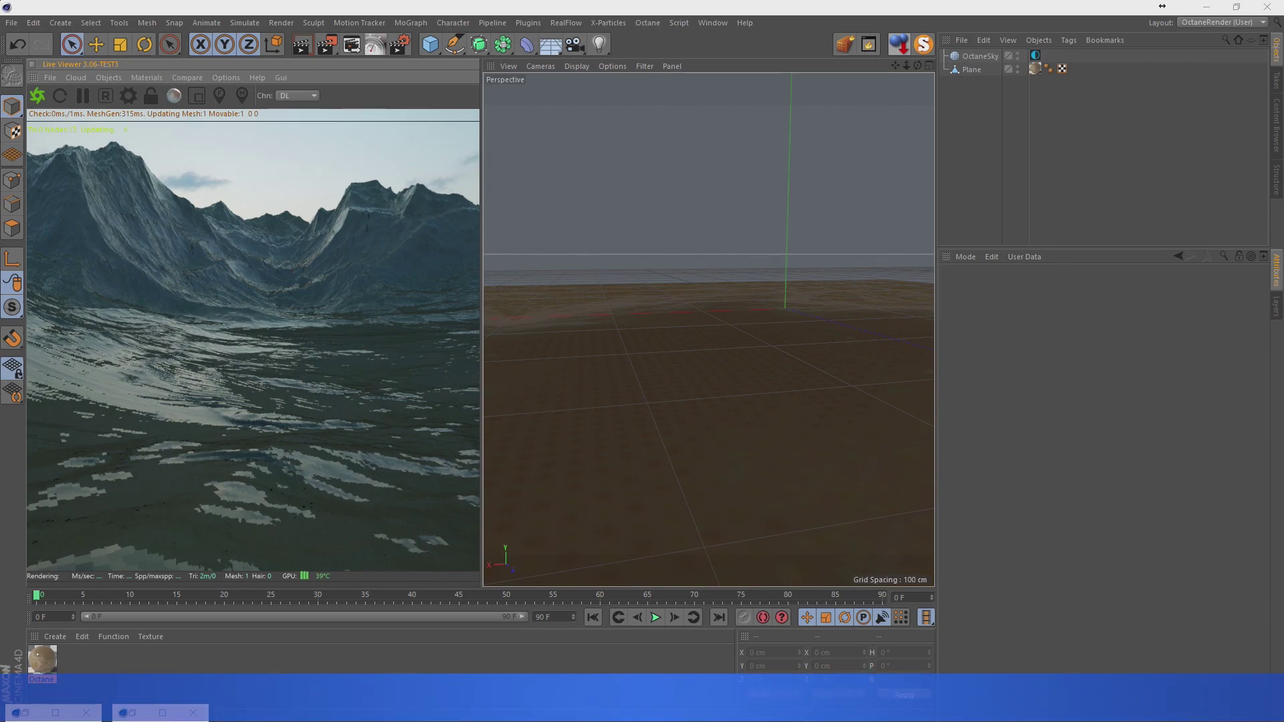
{"action": "key", "text": "ctrl+alt+Delete"}
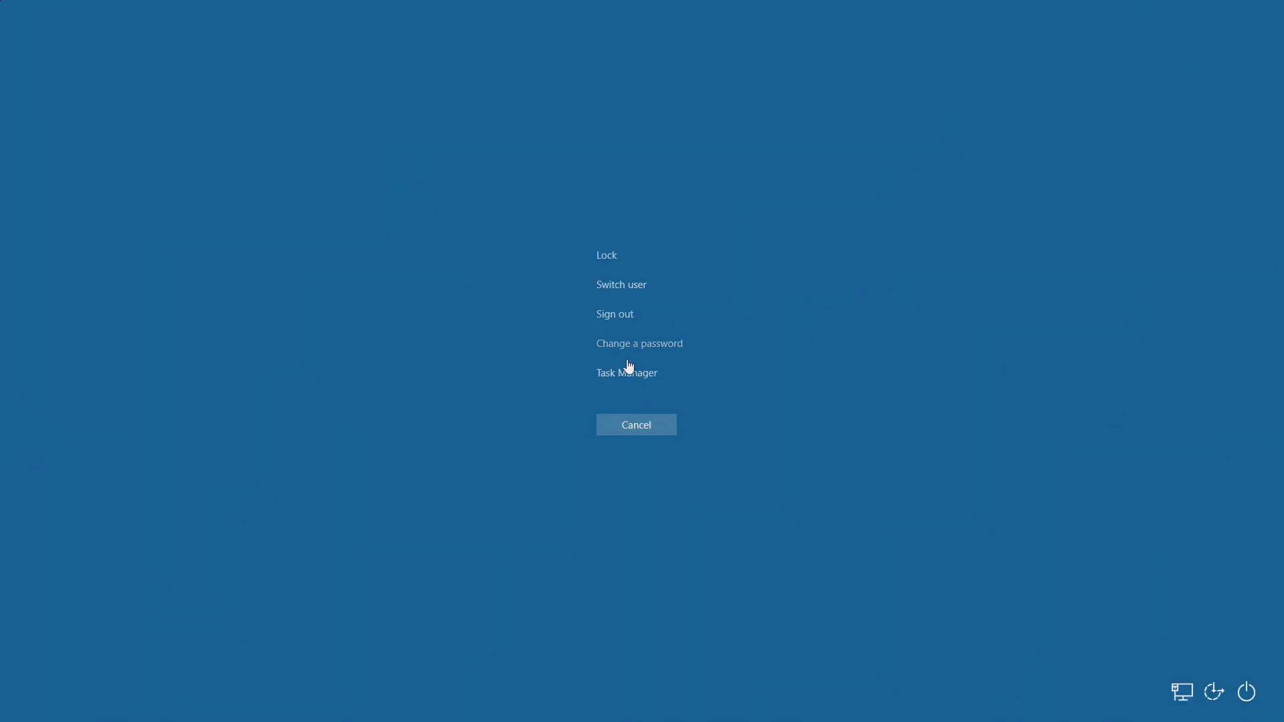
Open 170318.c4d from the 170318 folder in Windows Explorer.
{"action": "left_click", "coordinate": [625, 366]}
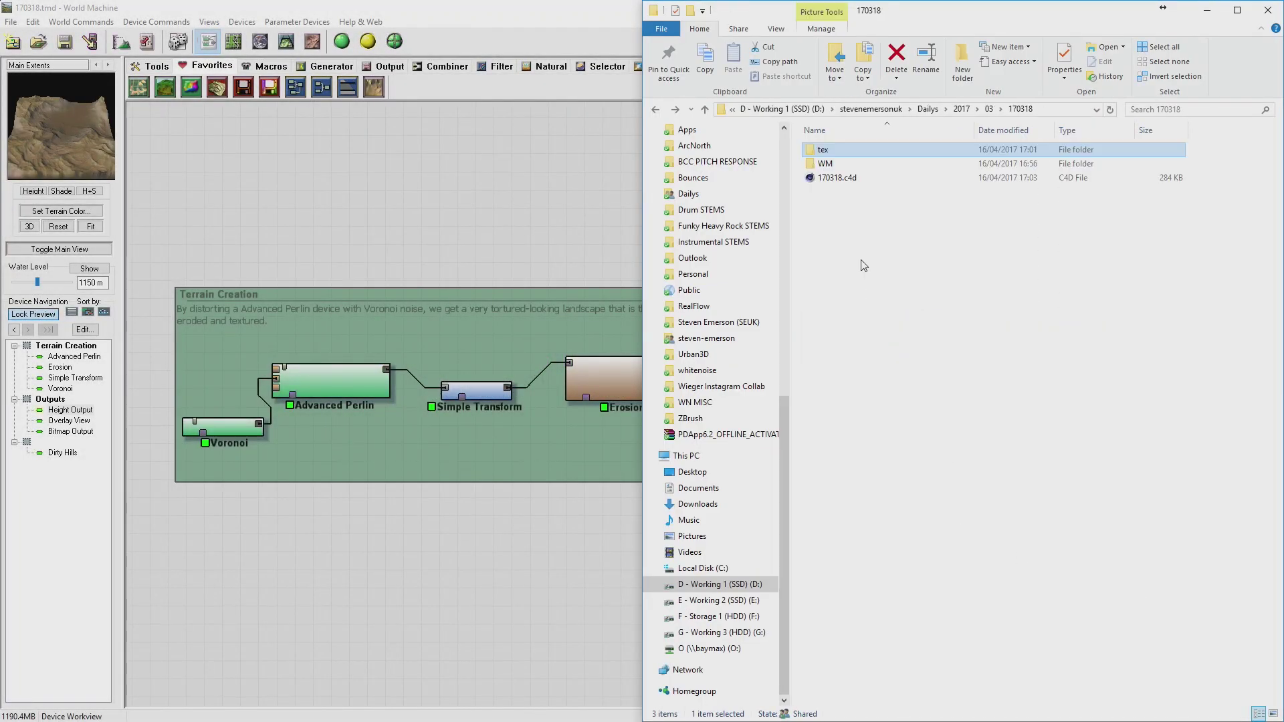
{"action": "left_click", "coordinate": [867, 182]}
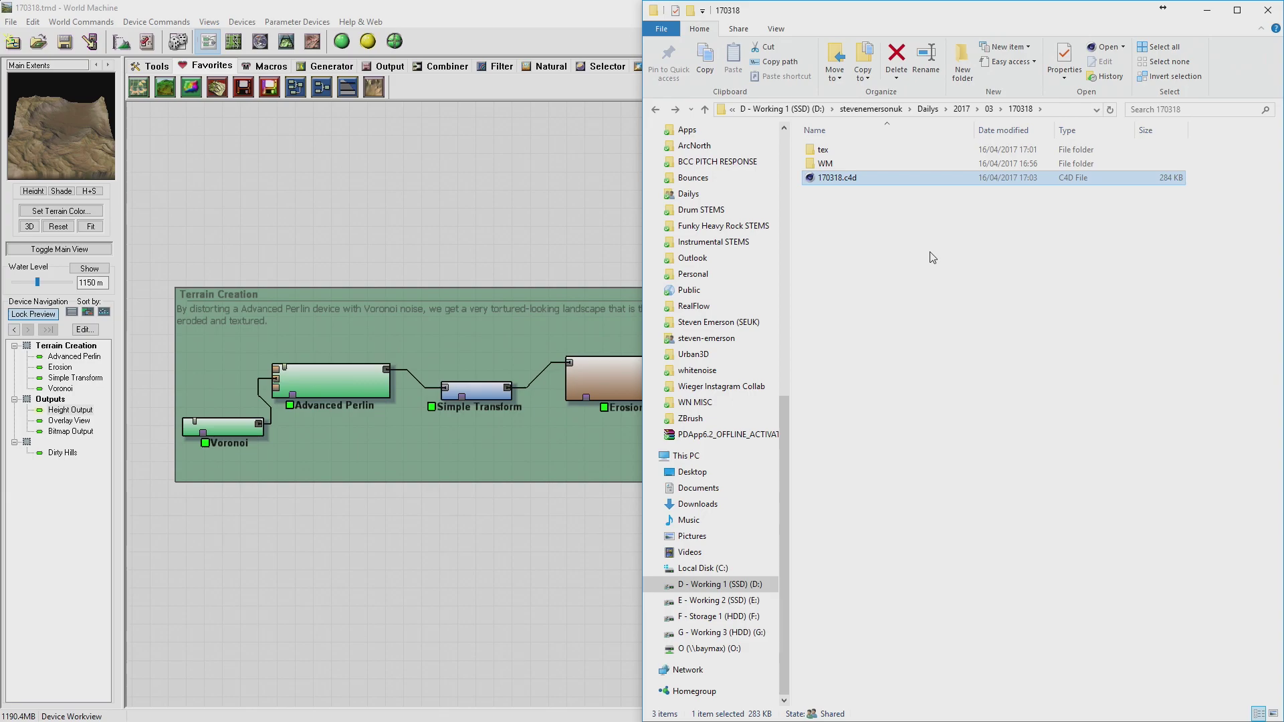
{"action": "key", "text": "Return"}
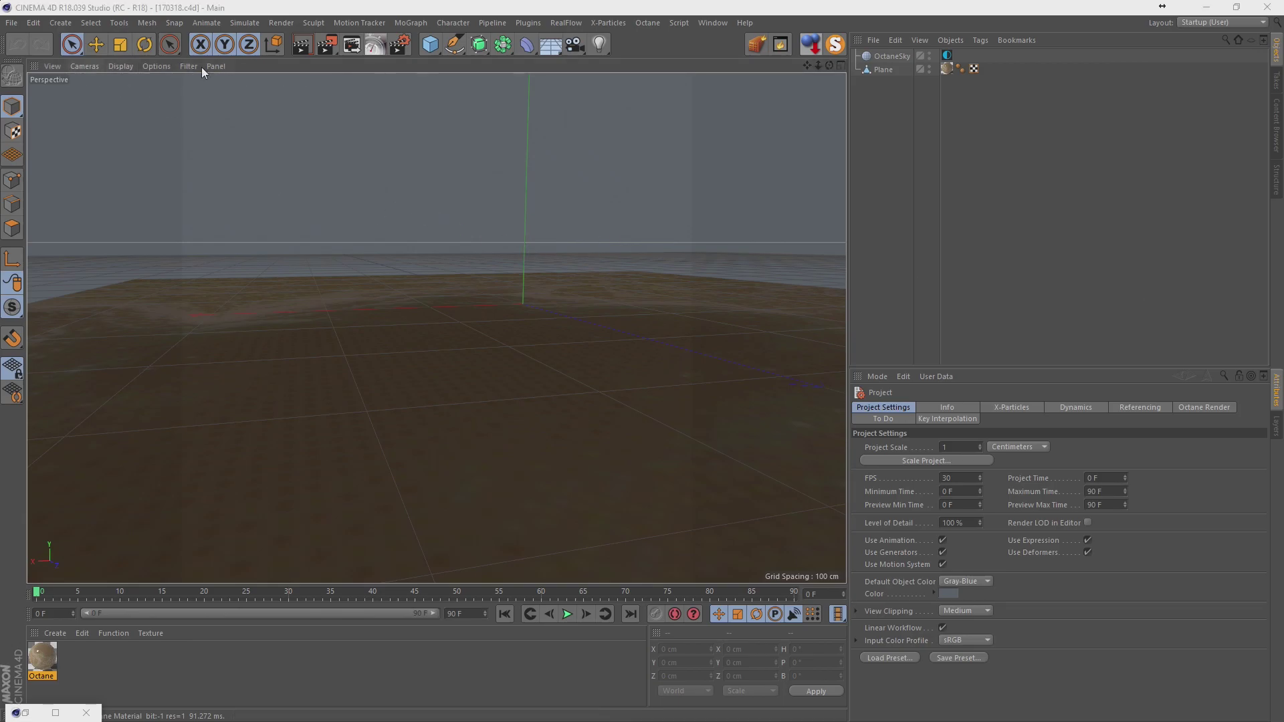
Switch to the OctaneRender (User) layout and start the Live Viewer render.
{"action": "left_click", "coordinate": [1202, 24]}
{"action": "left_click", "coordinate": [1210, 106]}
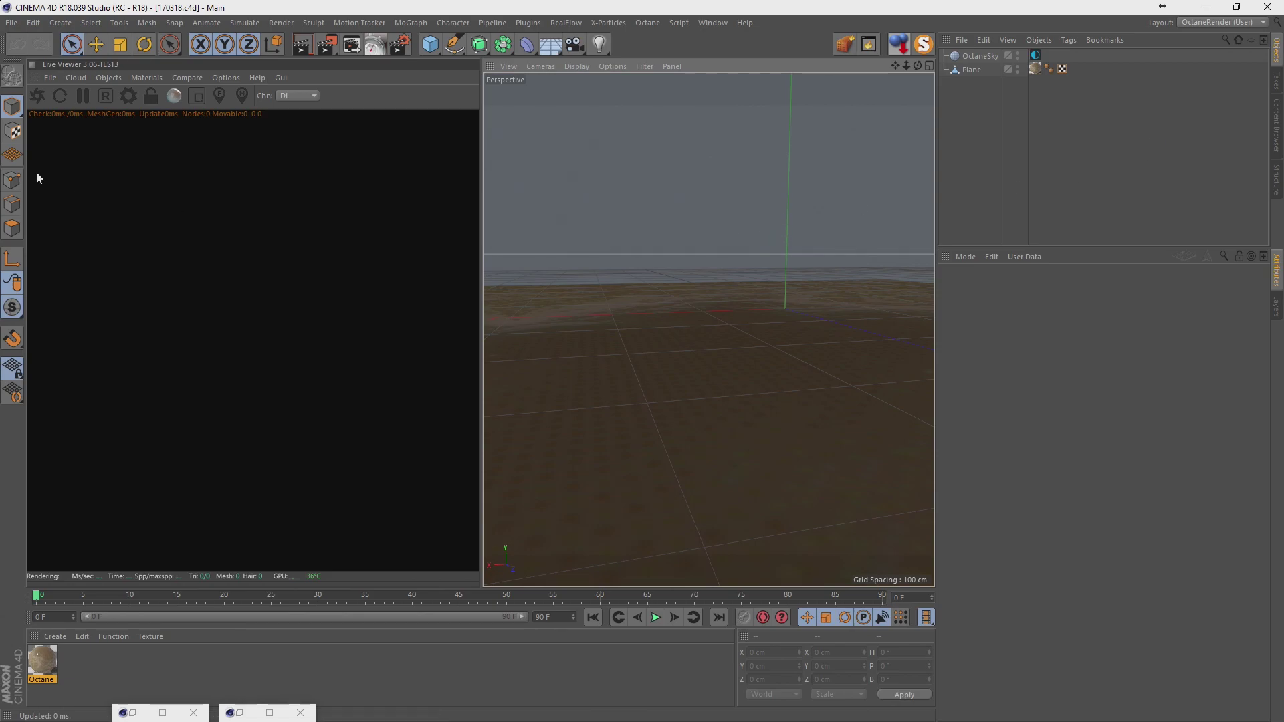
{"action": "left_click", "coordinate": [37, 95]}
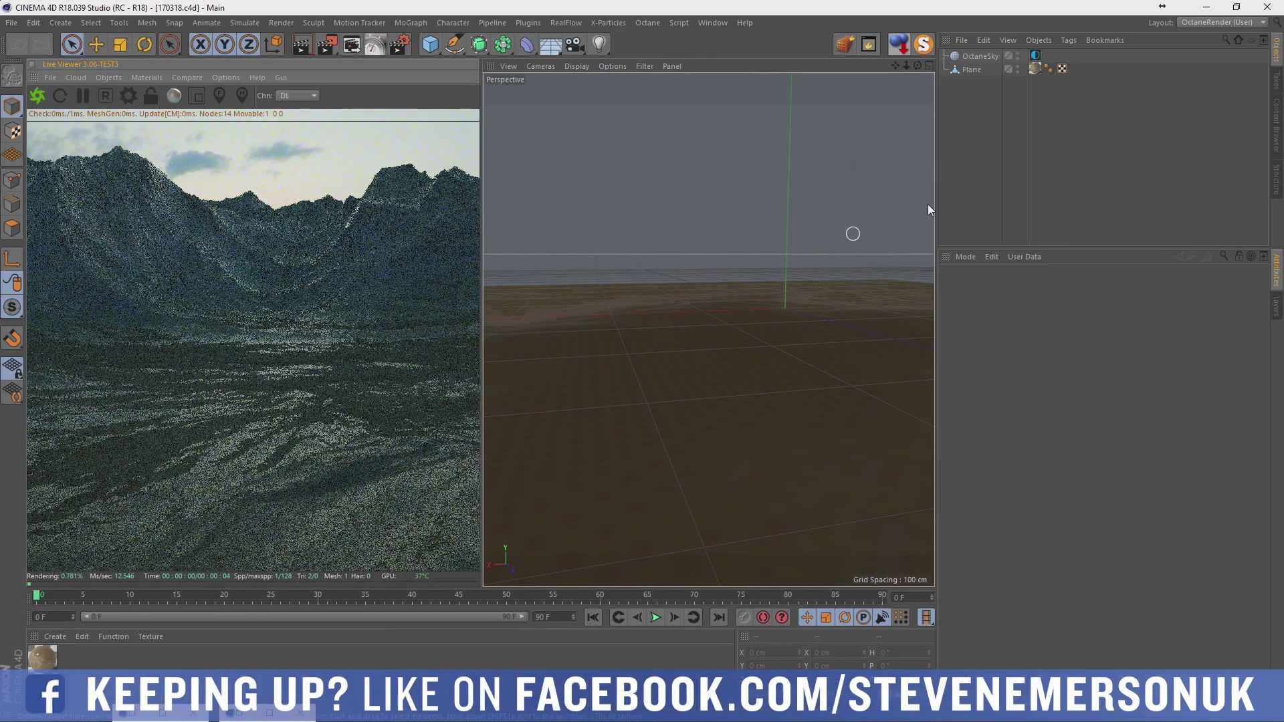
Open the terrain's Octane material and locate the displacement's height-map ImageTexture.
{"action": "double_click", "coordinate": [42, 658]}
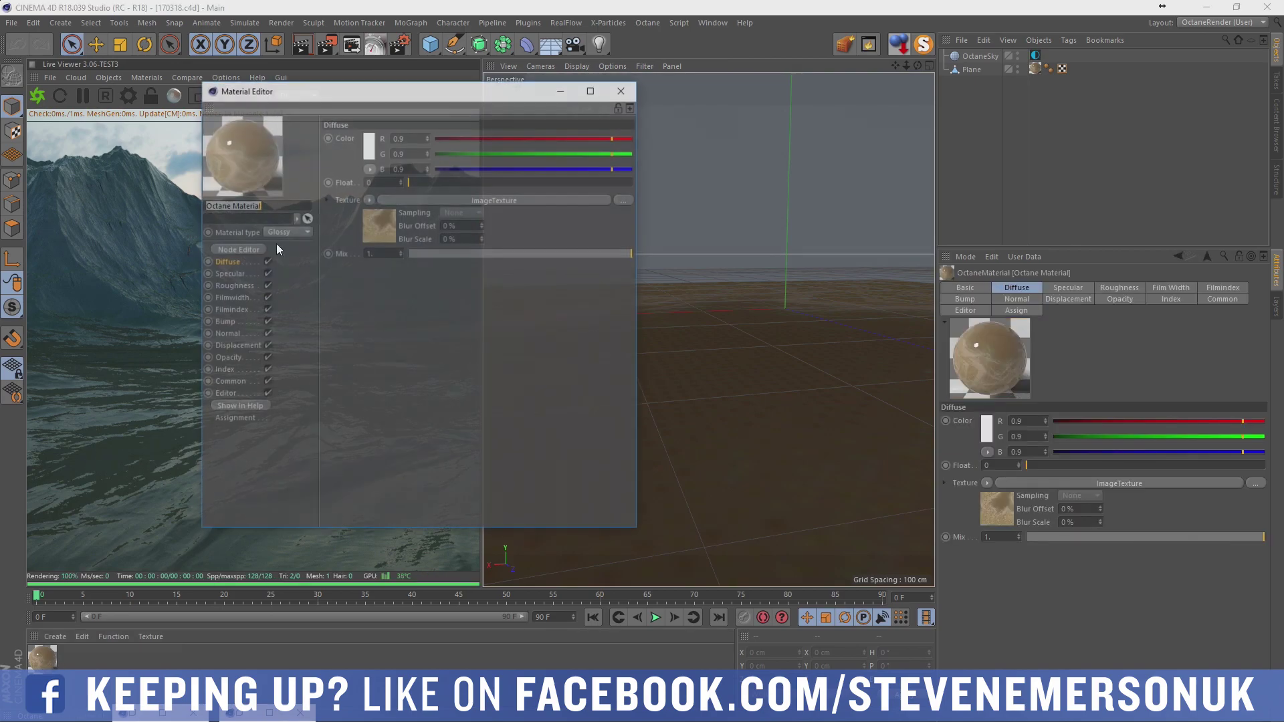
{"action": "left_click_drag", "start_coordinate": [375, 103], "coordinate": [514, 68]}
{"action": "left_click", "coordinate": [366, 238]}
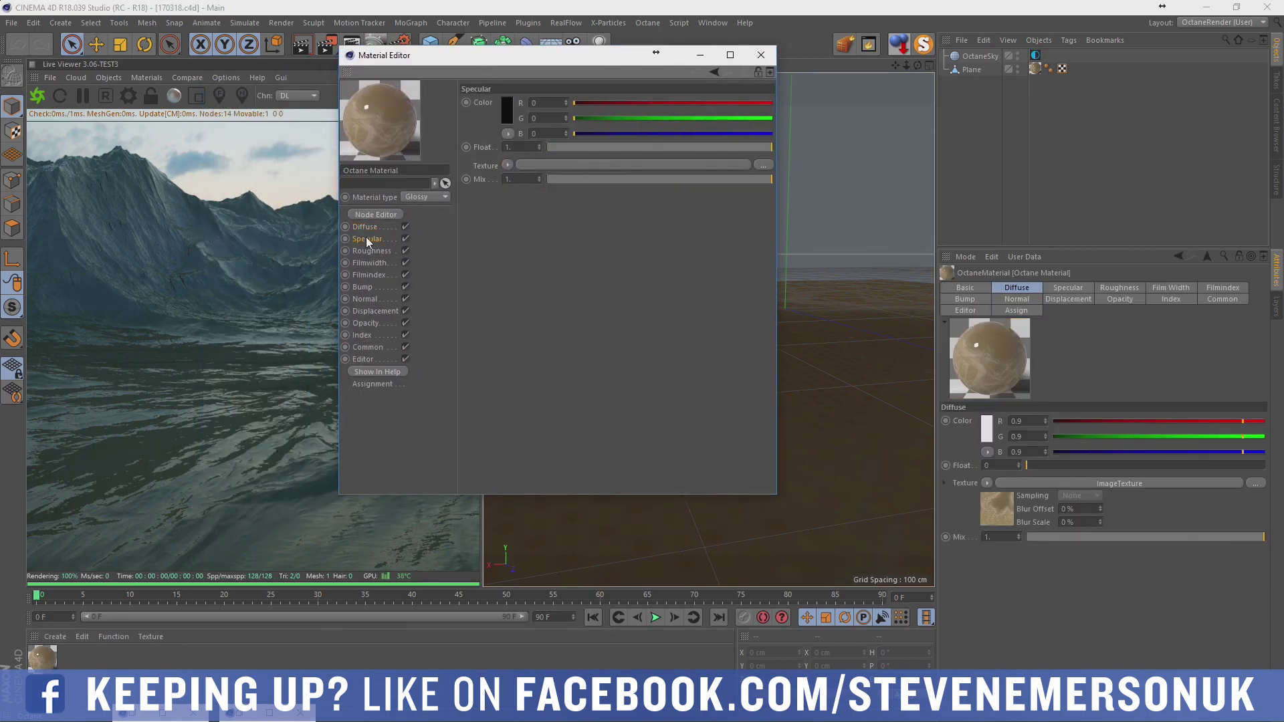
{"action": "left_click", "coordinate": [370, 252]}
{"action": "left_click", "coordinate": [372, 310]}
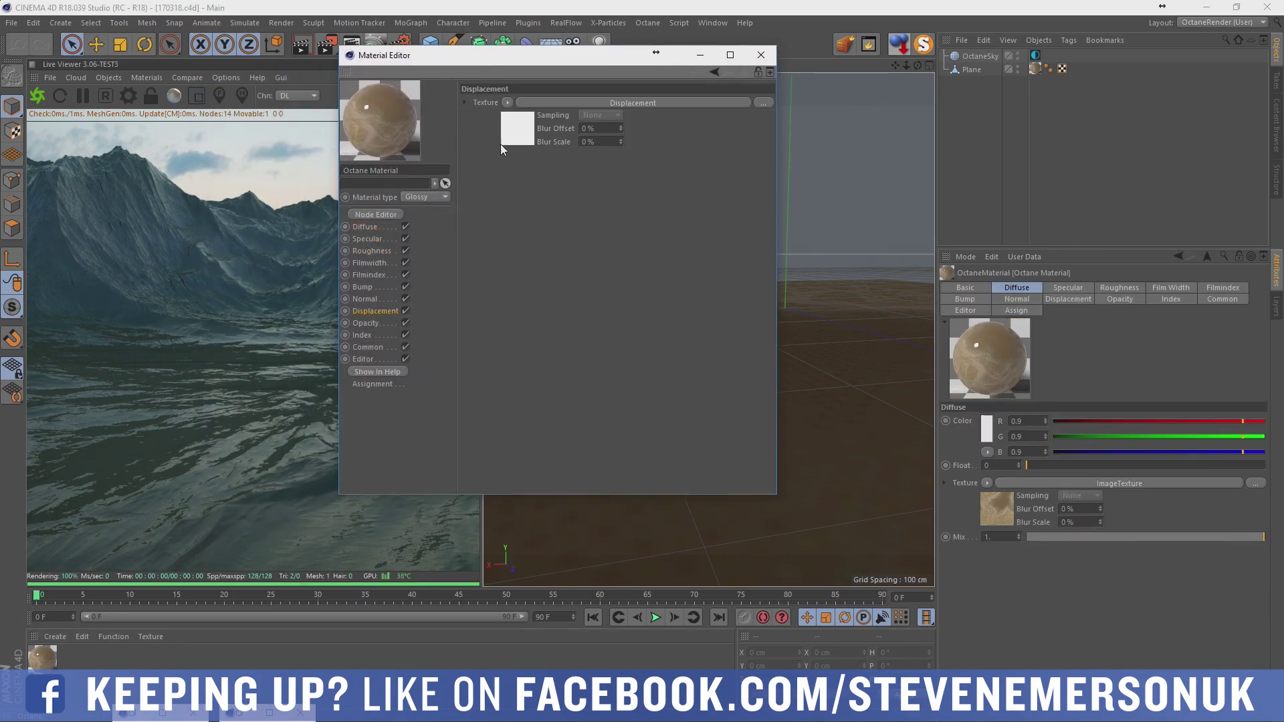
{"action": "left_click", "coordinate": [511, 139]}
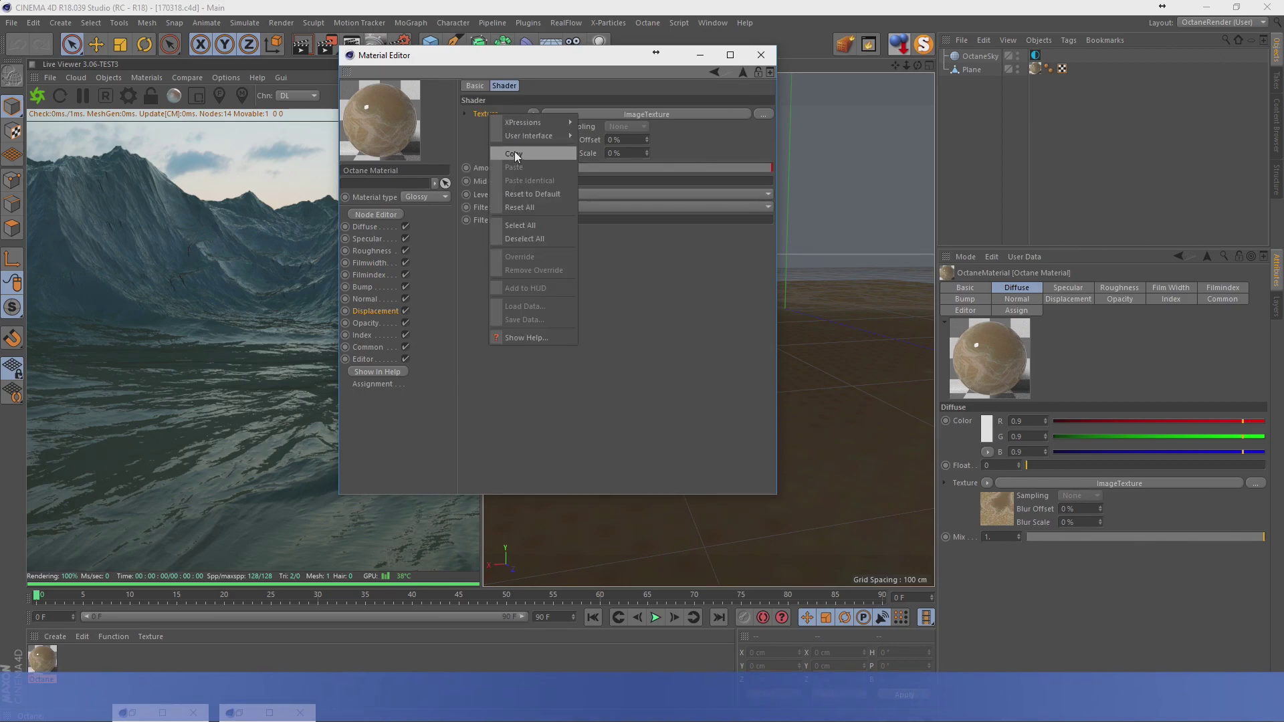
Paste the 170318 Height.tif image texture into the Specular texture slot.
{"action": "left_click", "coordinate": [375, 240]}
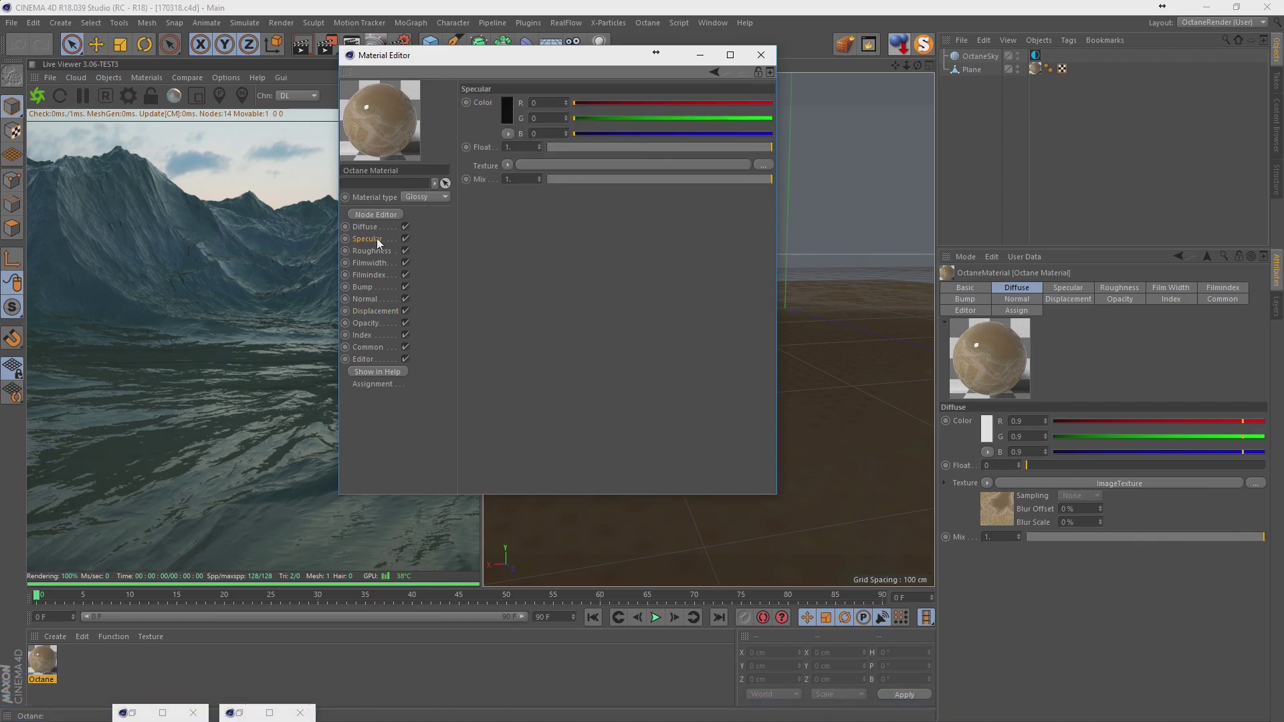
{"action": "left_click", "coordinate": [507, 165]}
{"action": "mouse_move", "coordinate": [525, 430]}
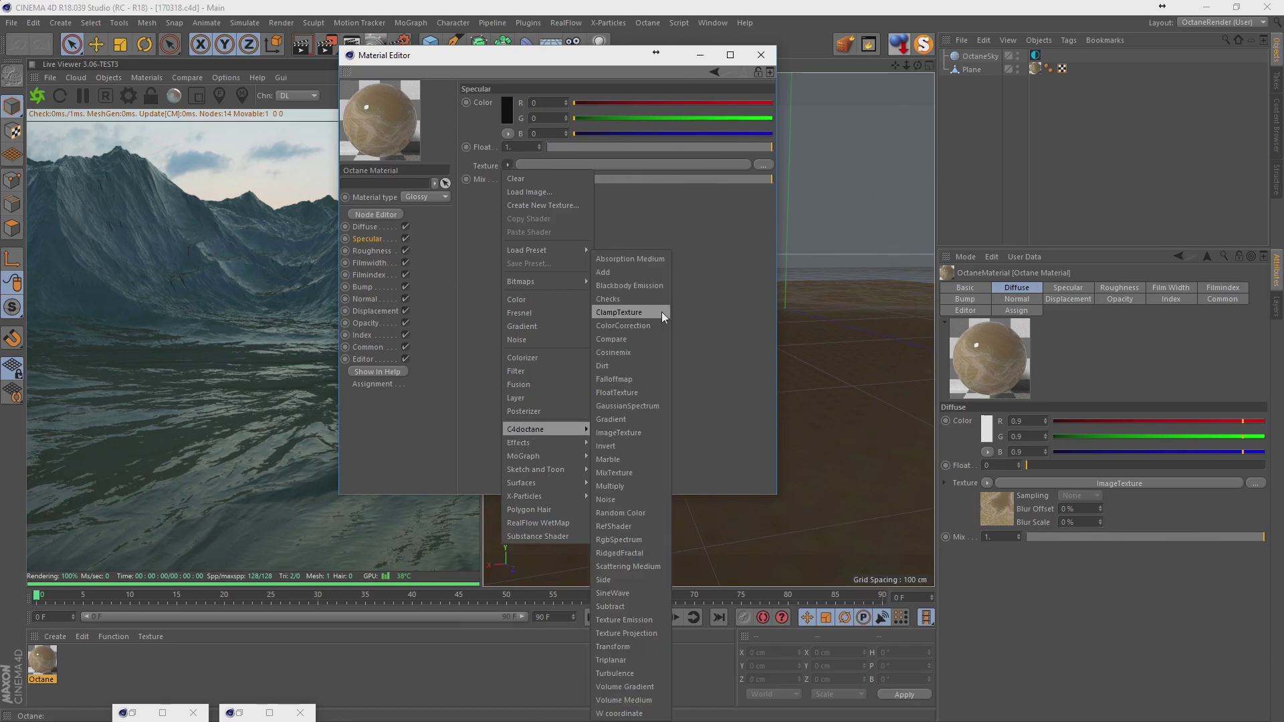
{"action": "left_click", "coordinate": [635, 433]}
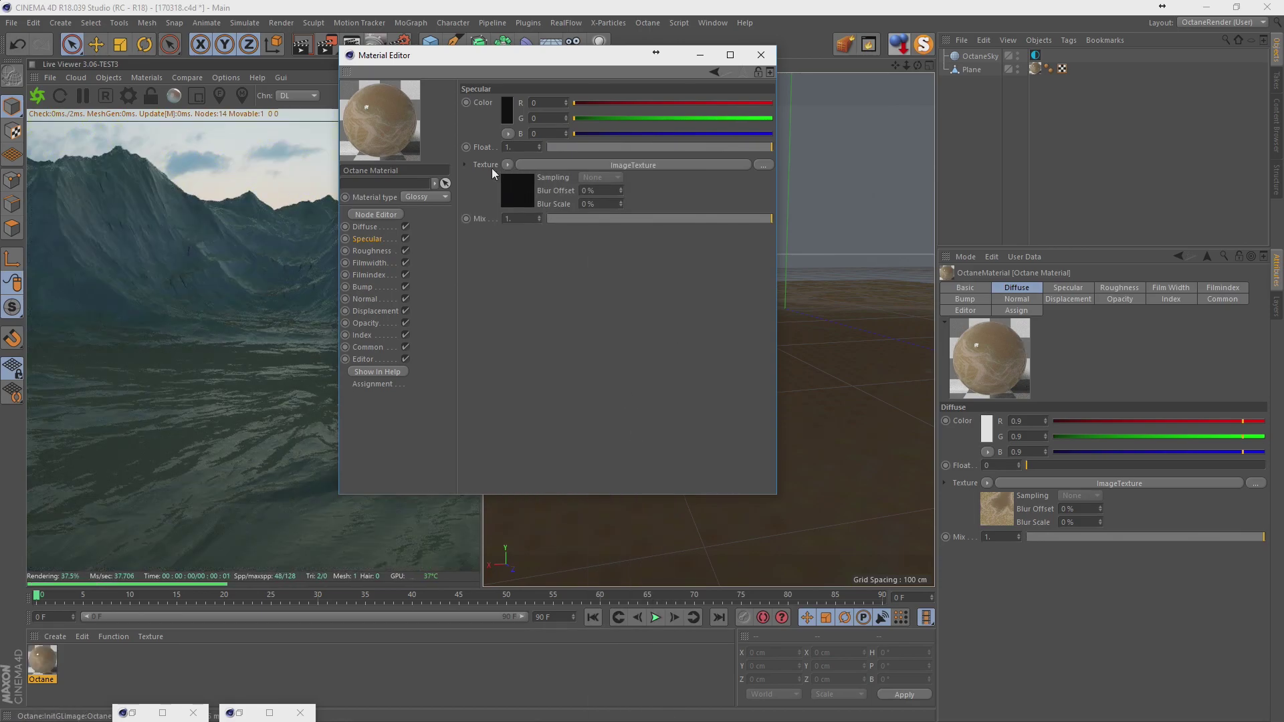
{"action": "right_click", "coordinate": [492, 168]}
{"action": "left_click", "coordinate": [511, 216]}
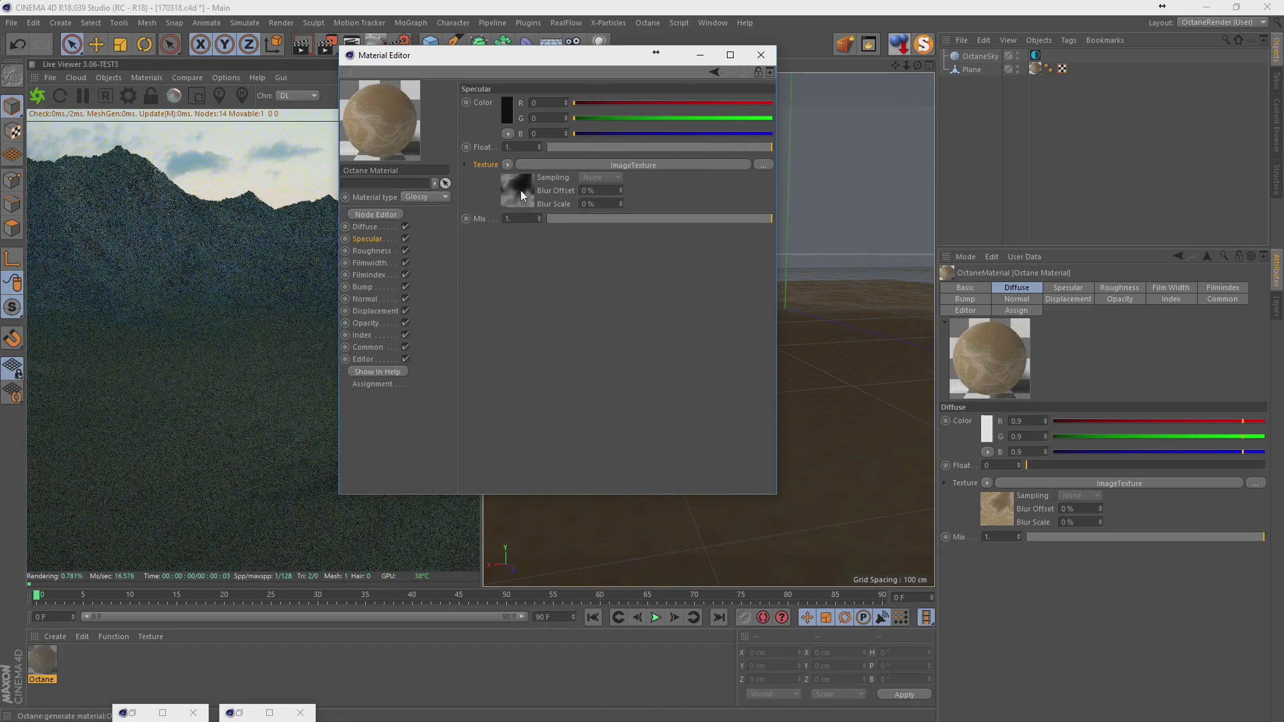
Set the specular height map to Power about 12.8, Invert off, gamma 2.2.
{"action": "left_click", "coordinate": [520, 185]}
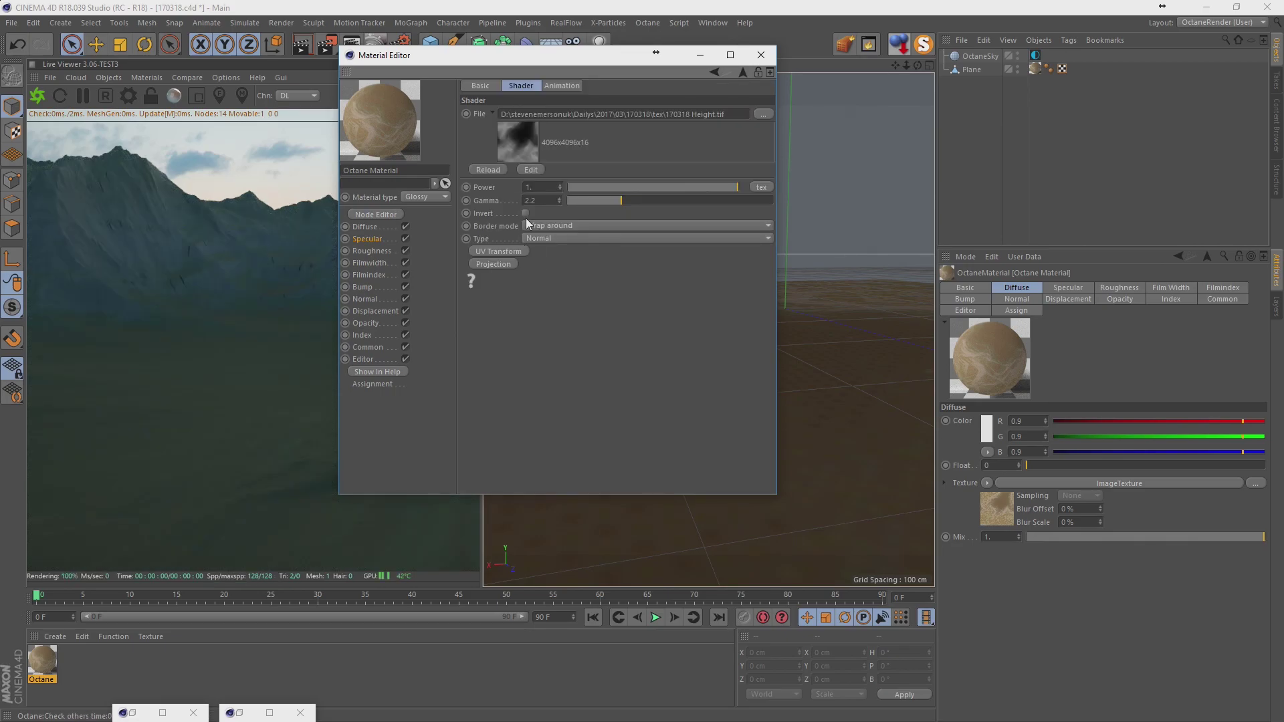
{"action": "left_click", "coordinate": [525, 214]}
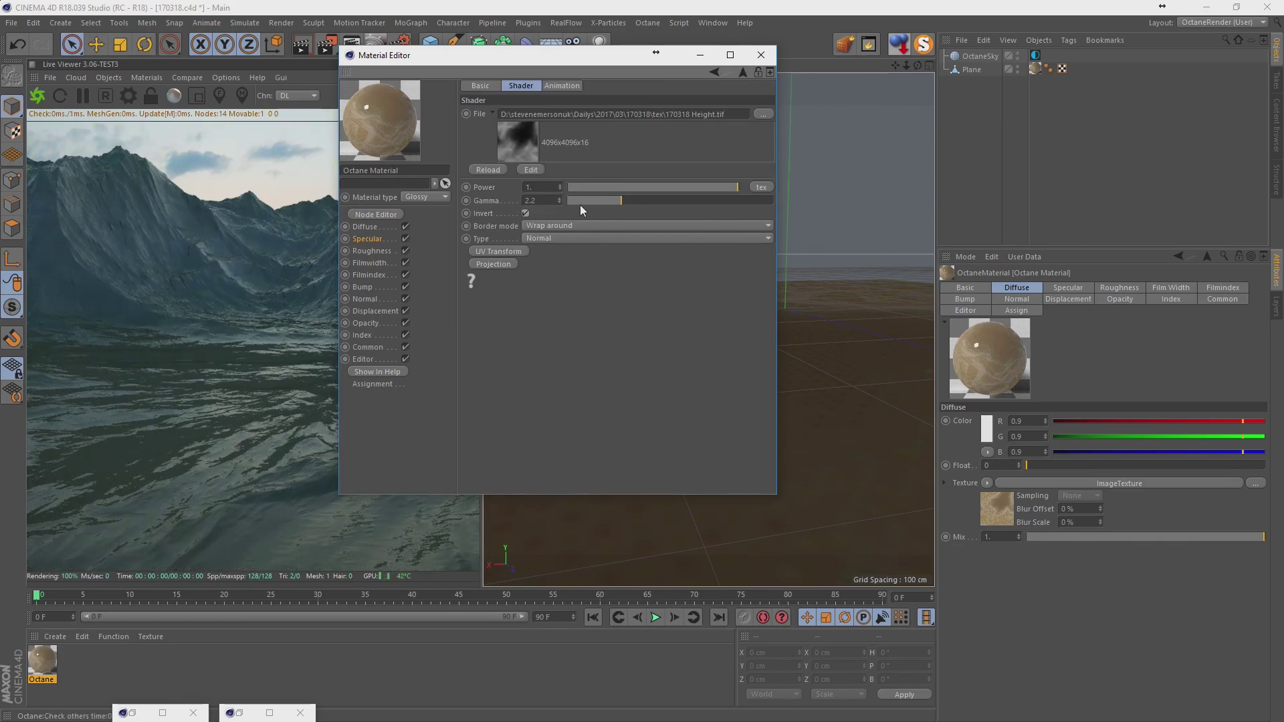
{"action": "mouse_move", "coordinate": [579, 205]}
{"action": "left_mouse_down"}
{"action": "mouse_move", "coordinate": [591, 202]}
{"action": "mouse_move", "coordinate": [552, 202]}
{"action": "left_mouse_up"}
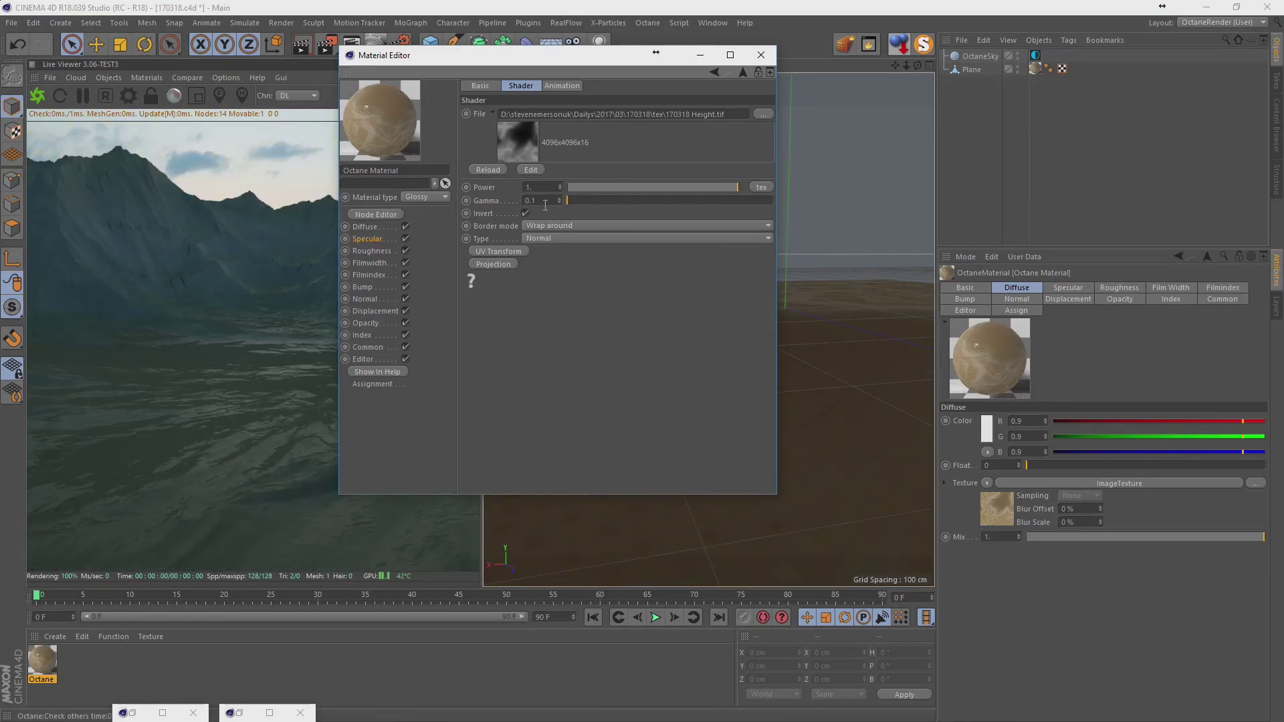
{"action": "right_click", "coordinate": [495, 202]}
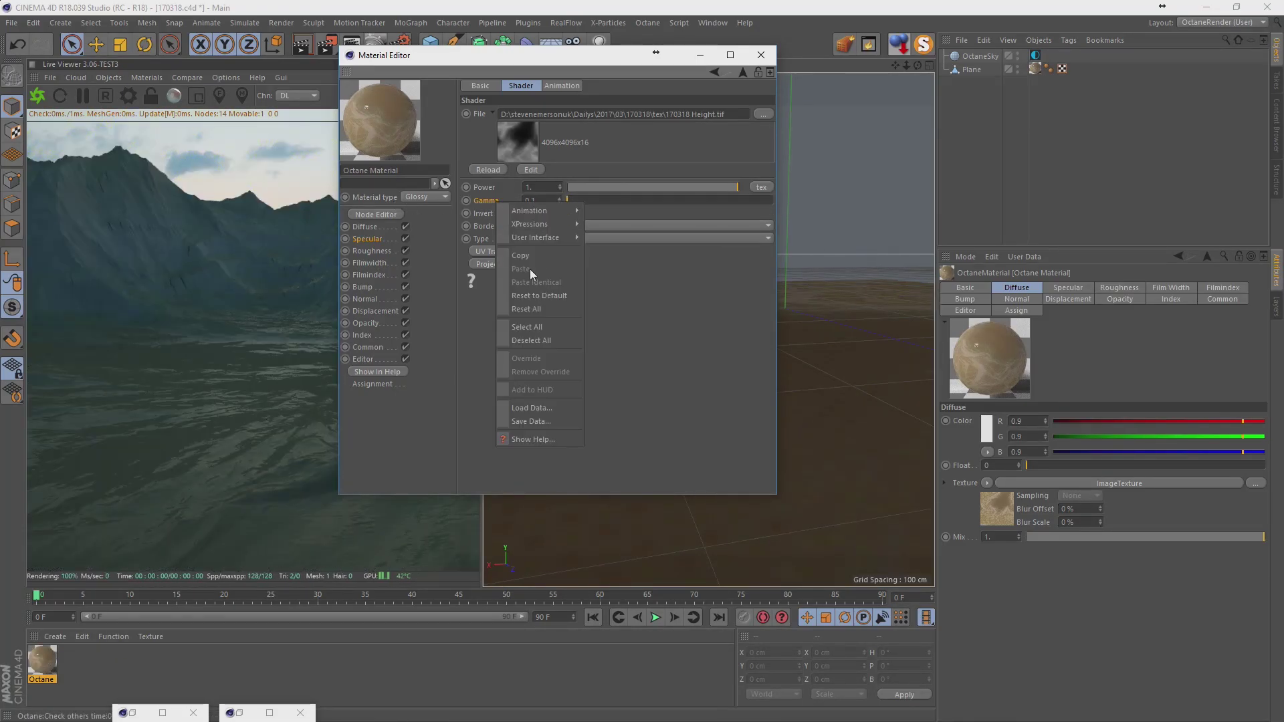
{"action": "left_click", "coordinate": [541, 295]}
{"action": "mouse_move", "coordinate": [576, 187]}
{"action": "left_mouse_down"}
{"action": "mouse_move", "coordinate": [558, 194]}
{"action": "mouse_move", "coordinate": [599, 191]}
{"action": "left_mouse_up"}
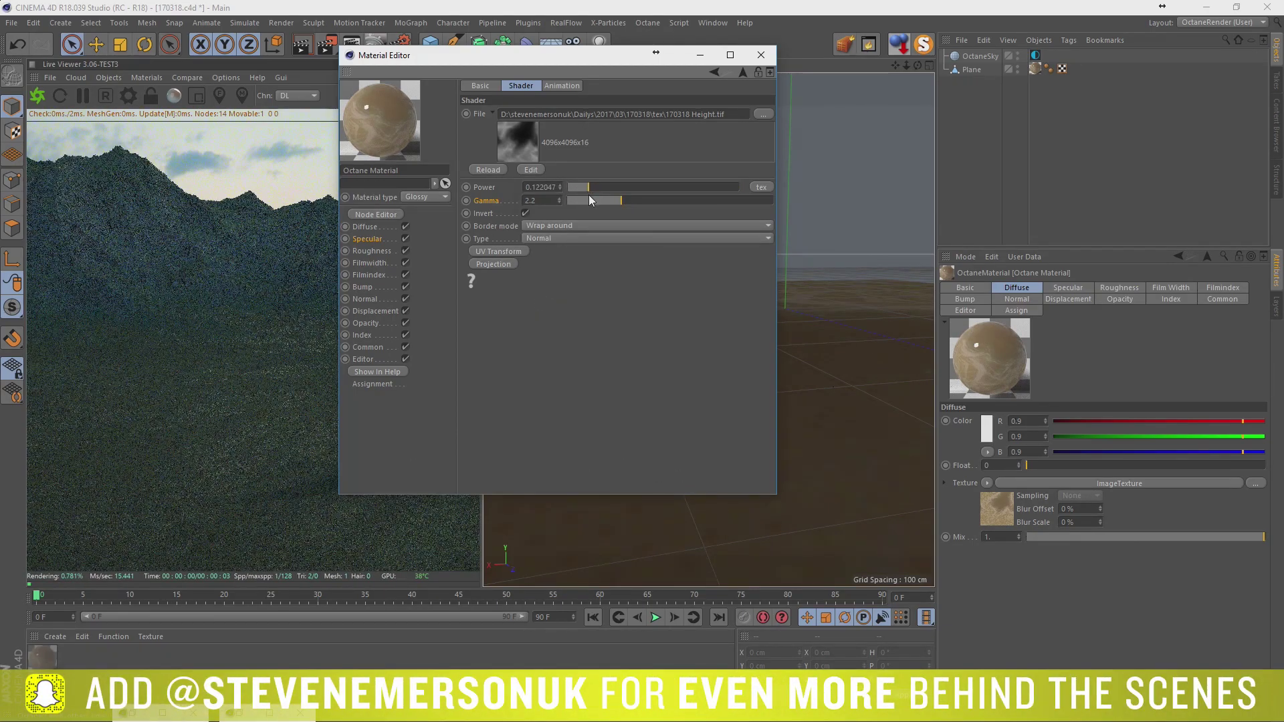
{"action": "left_click", "coordinate": [525, 213]}
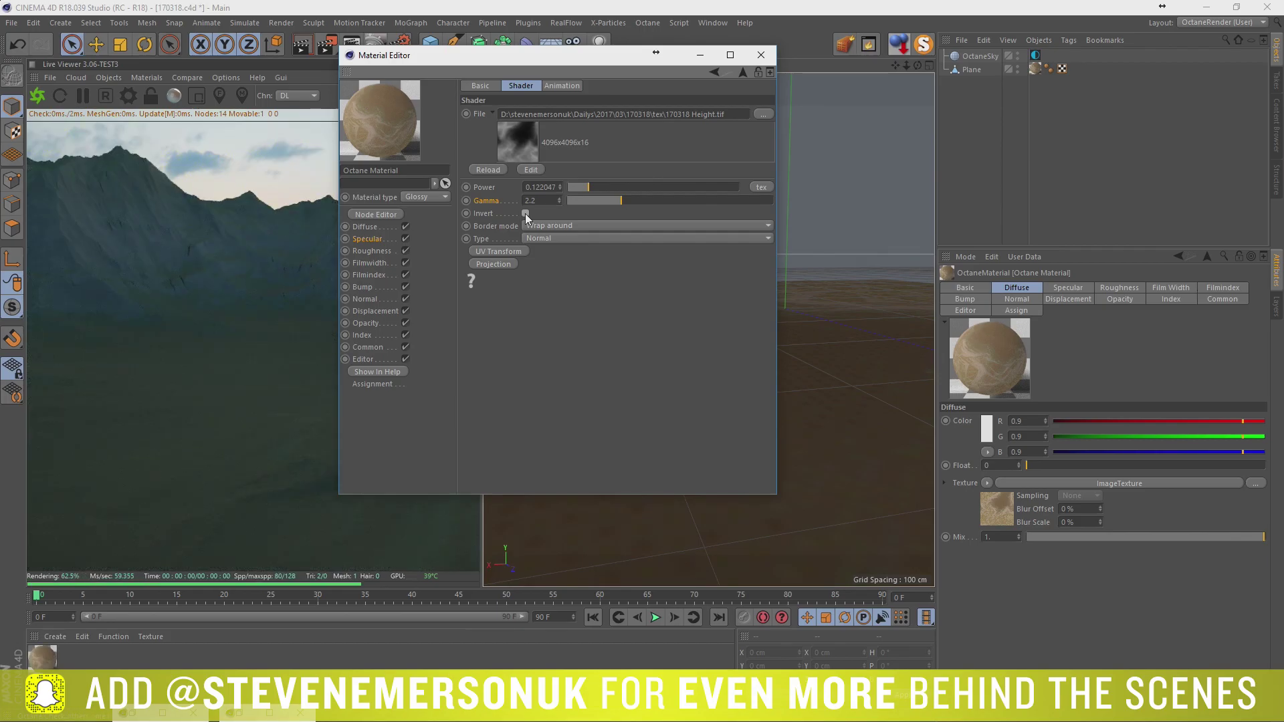
{"action": "mouse_move", "coordinate": [601, 194]}
{"action": "left_mouse_down"}
{"action": "mouse_move", "coordinate": [807, 298]}
{"action": "mouse_move", "coordinate": [869, 298]}
{"action": "left_mouse_up"}
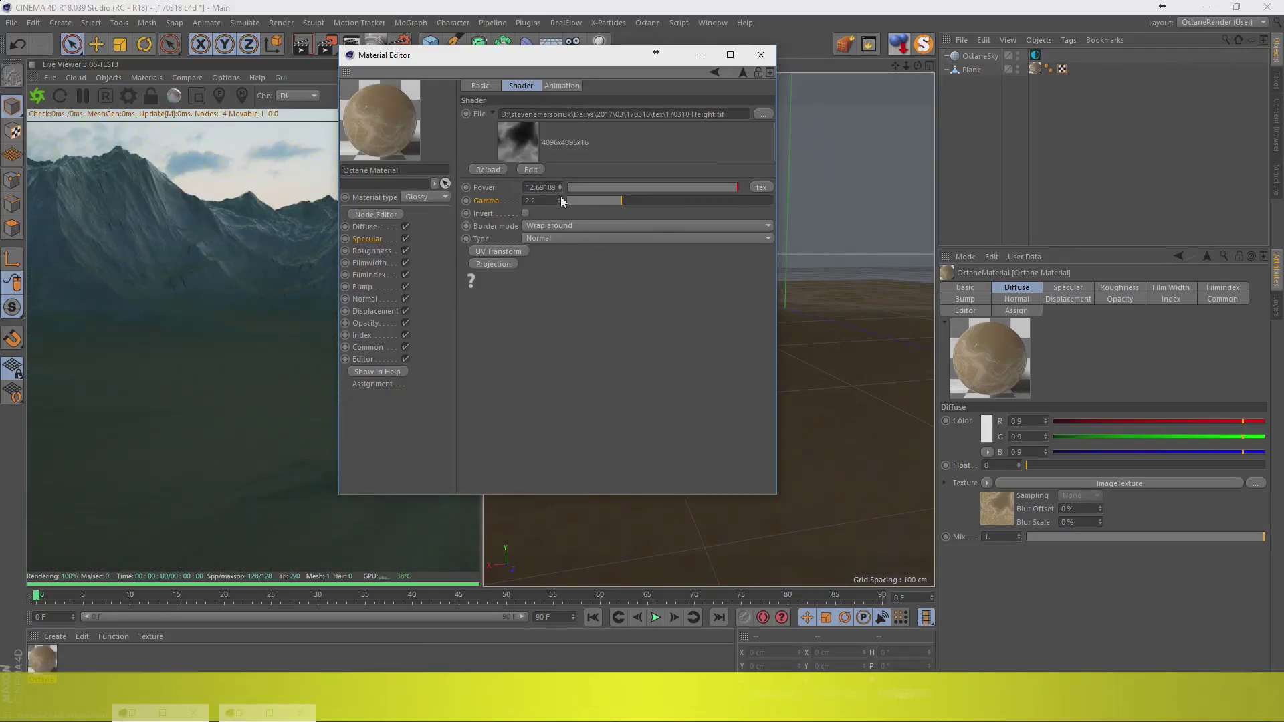
{"action": "left_click_drag", "start_coordinate": [559, 187], "coordinate": [560, 230]}
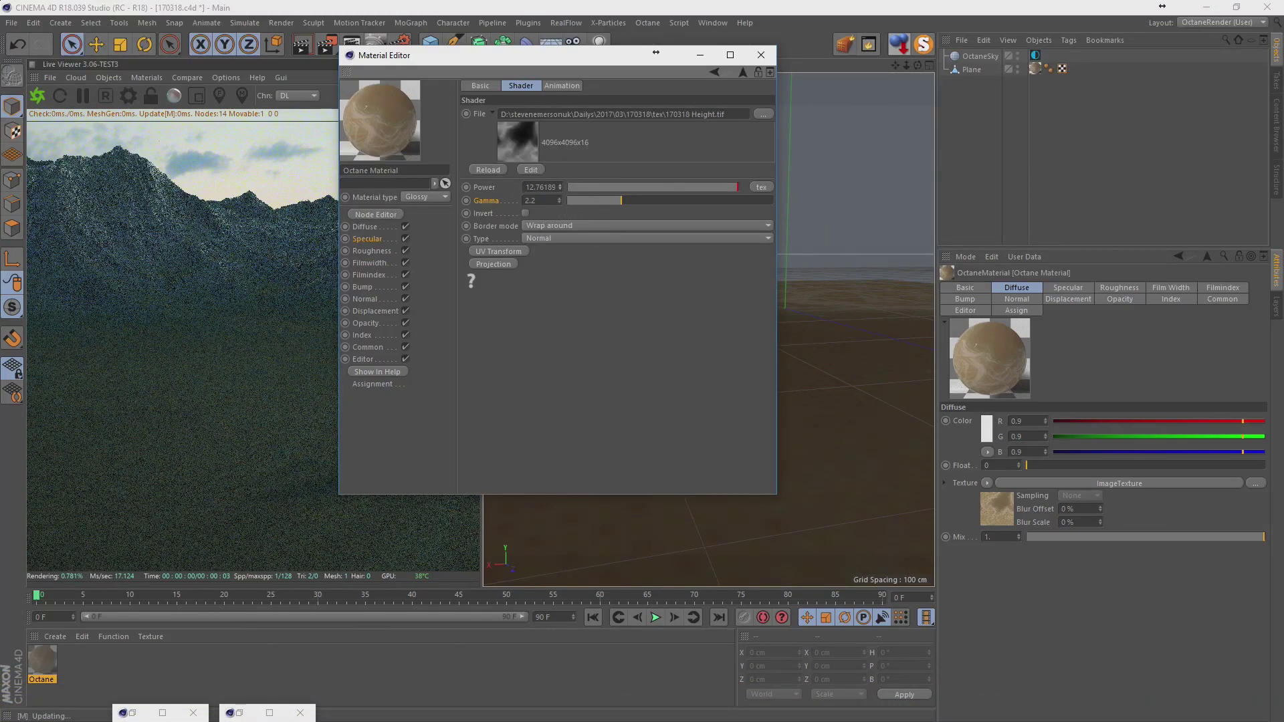
{"action": "left_click", "coordinate": [760, 55]}
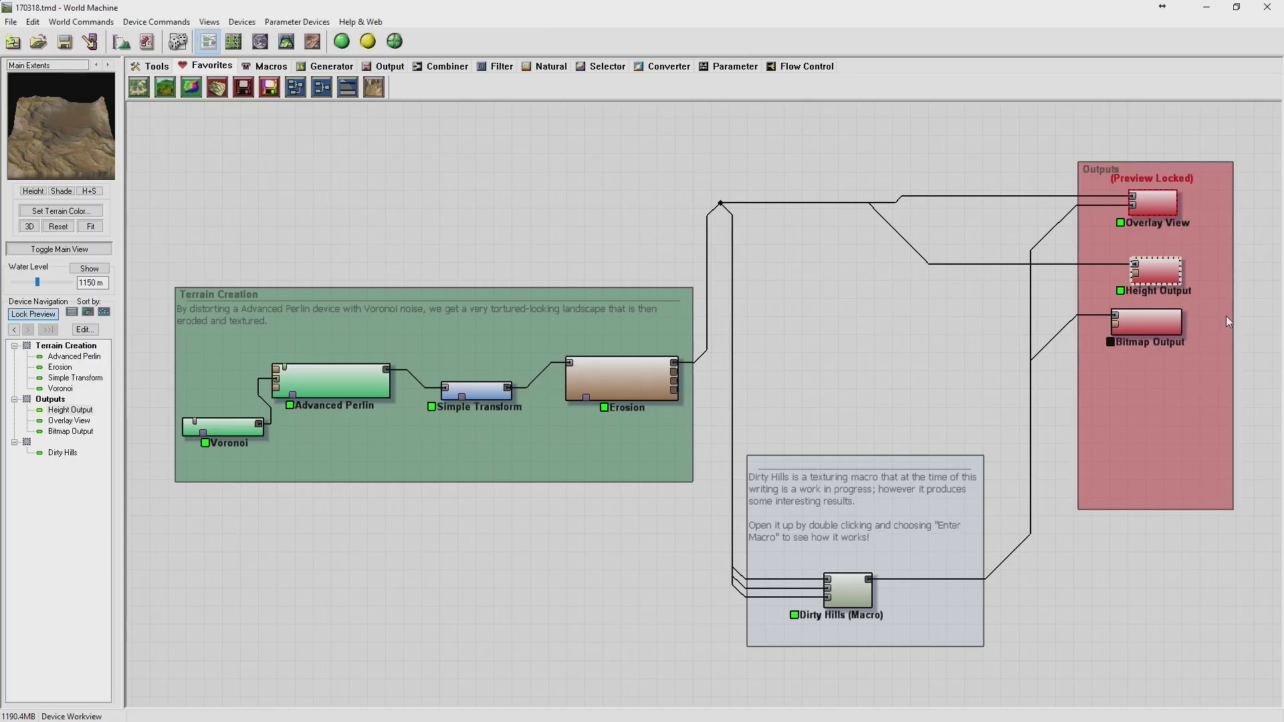
Inspect the Overlay View and Height Output device settings, leaving them unchanged.
{"action": "left_click", "coordinate": [1142, 327]}
{"action": "left_click", "coordinate": [1147, 203]}
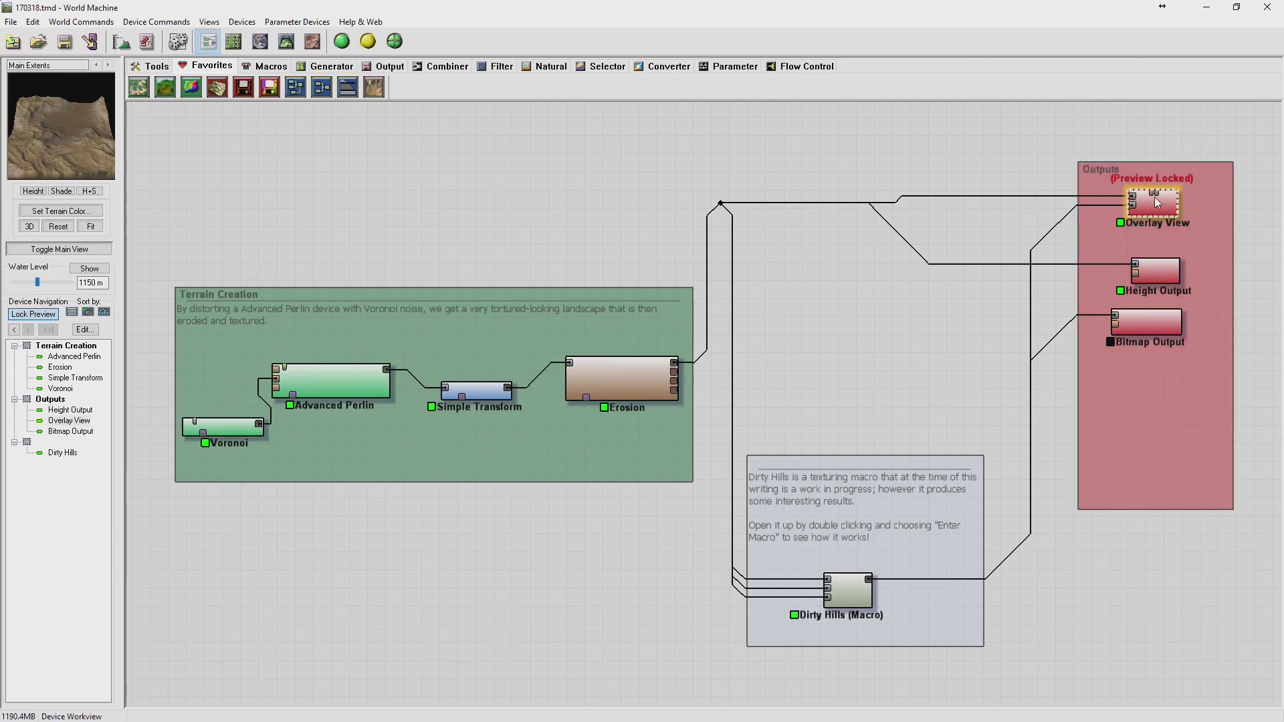
{"action": "double_click", "coordinate": [1157, 203]}
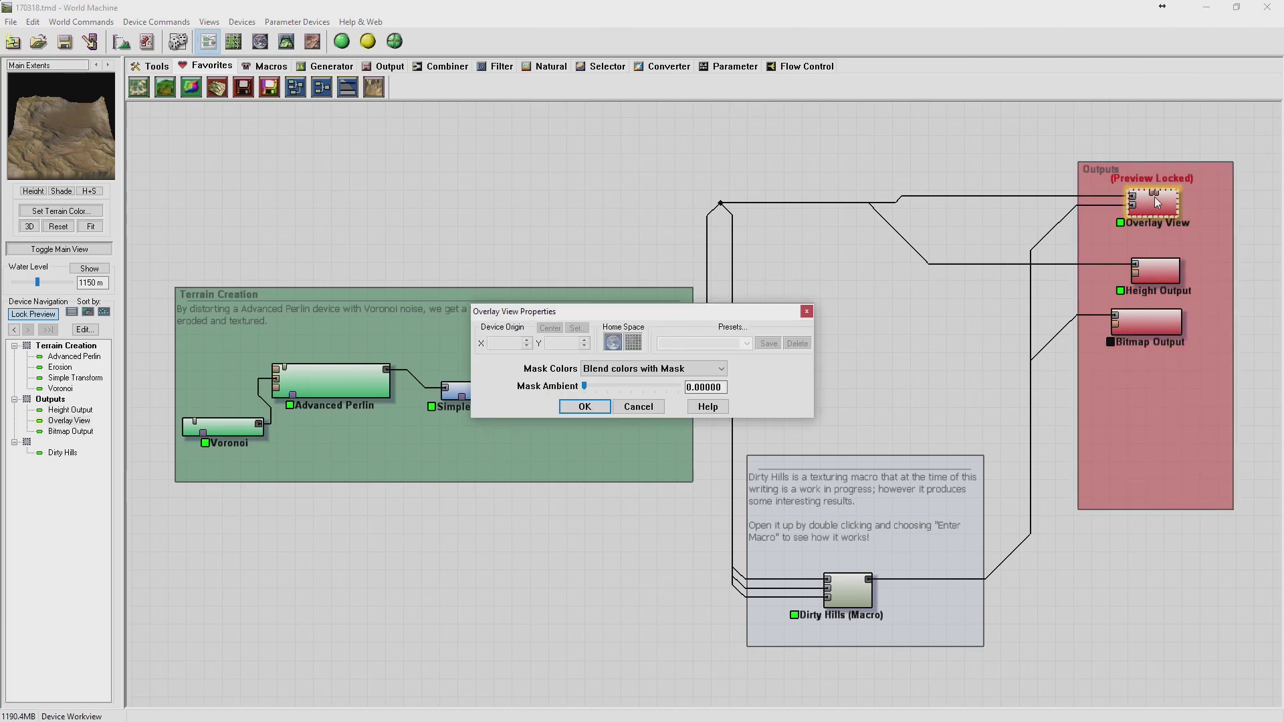
{"action": "left_click", "coordinate": [651, 405]}
{"action": "double_click", "coordinate": [1174, 276]}
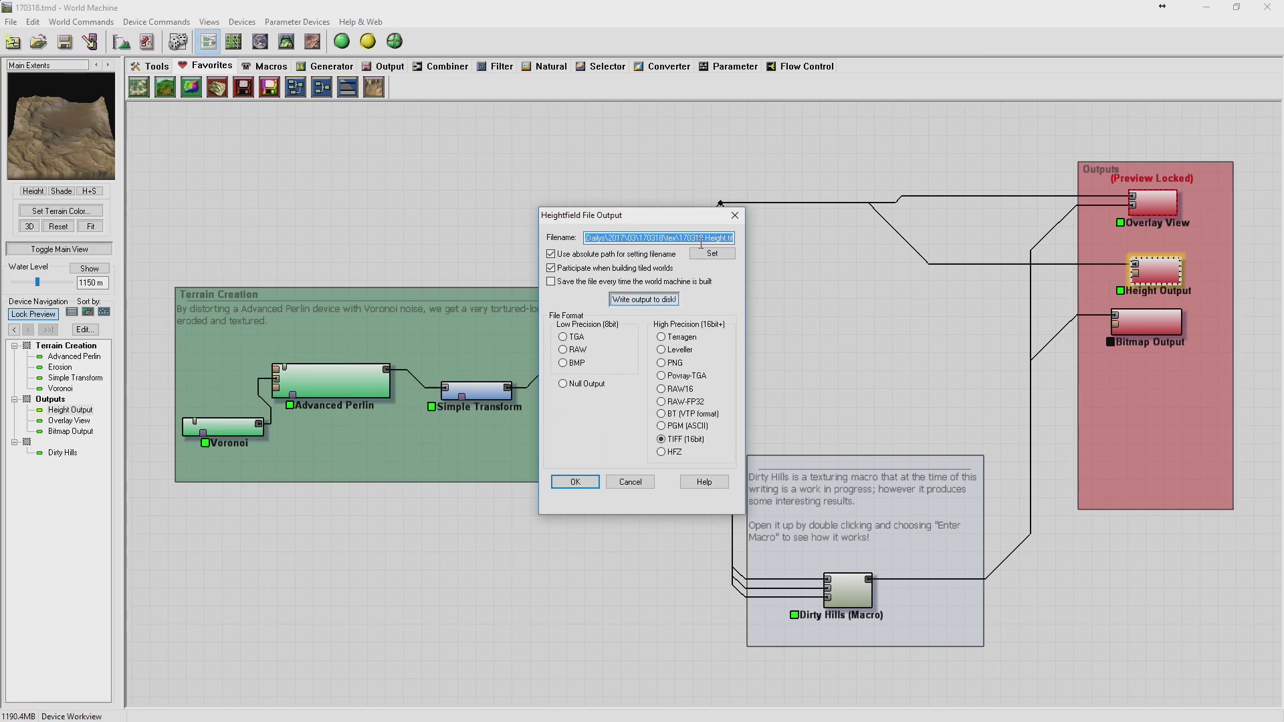
{"action": "left_click", "coordinate": [734, 216]}
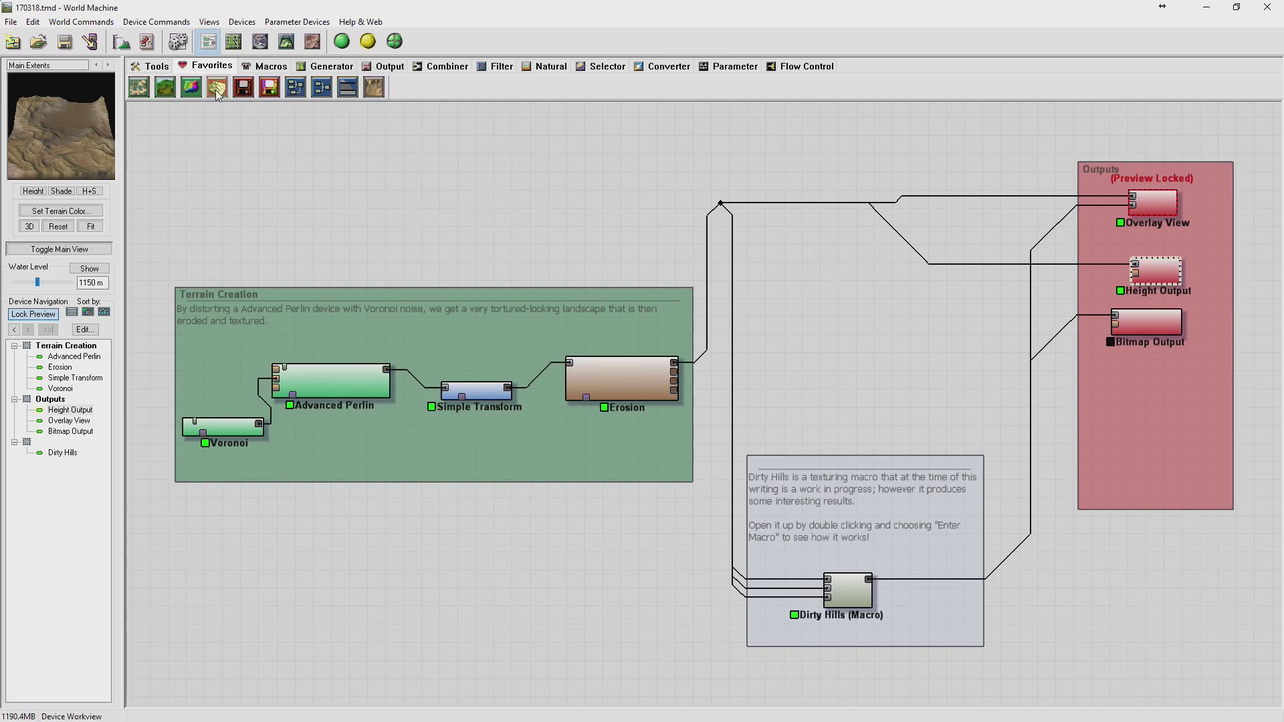
Recheck Overlay View's mask colour setting and bring up the output devices list.
{"action": "double_click", "coordinate": [1138, 200]}
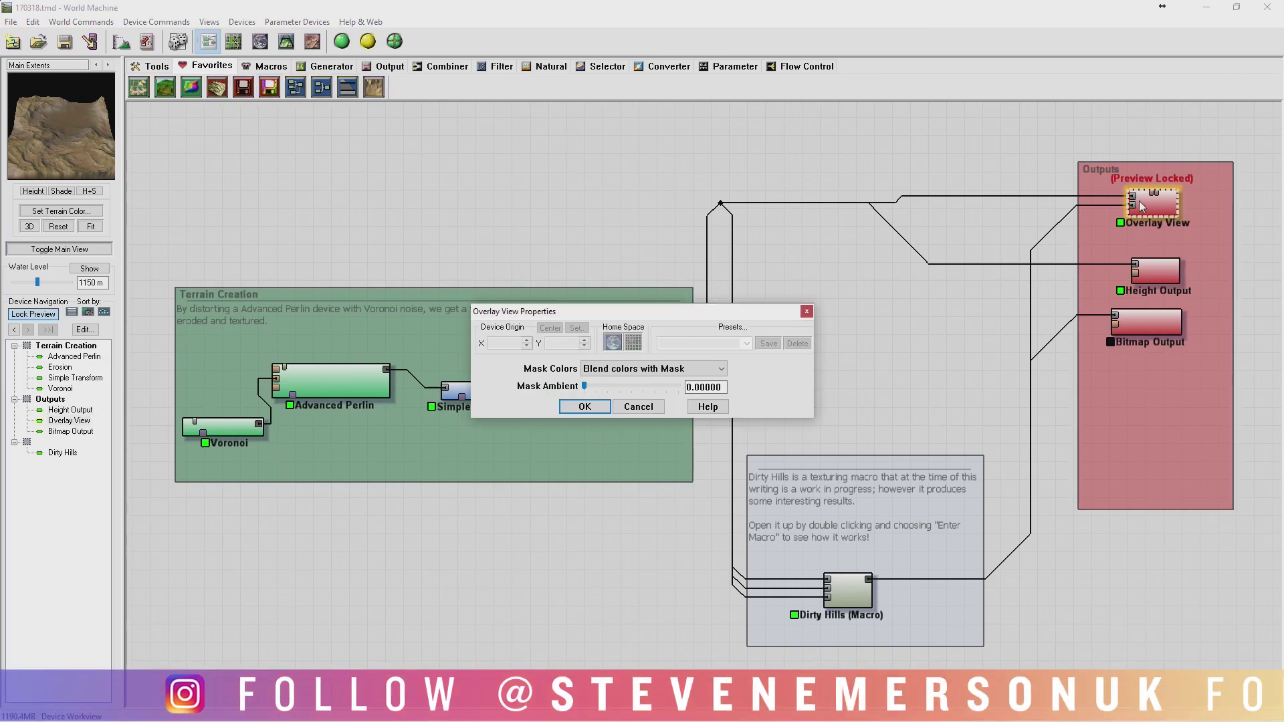
{"action": "left_click", "coordinate": [693, 364]}
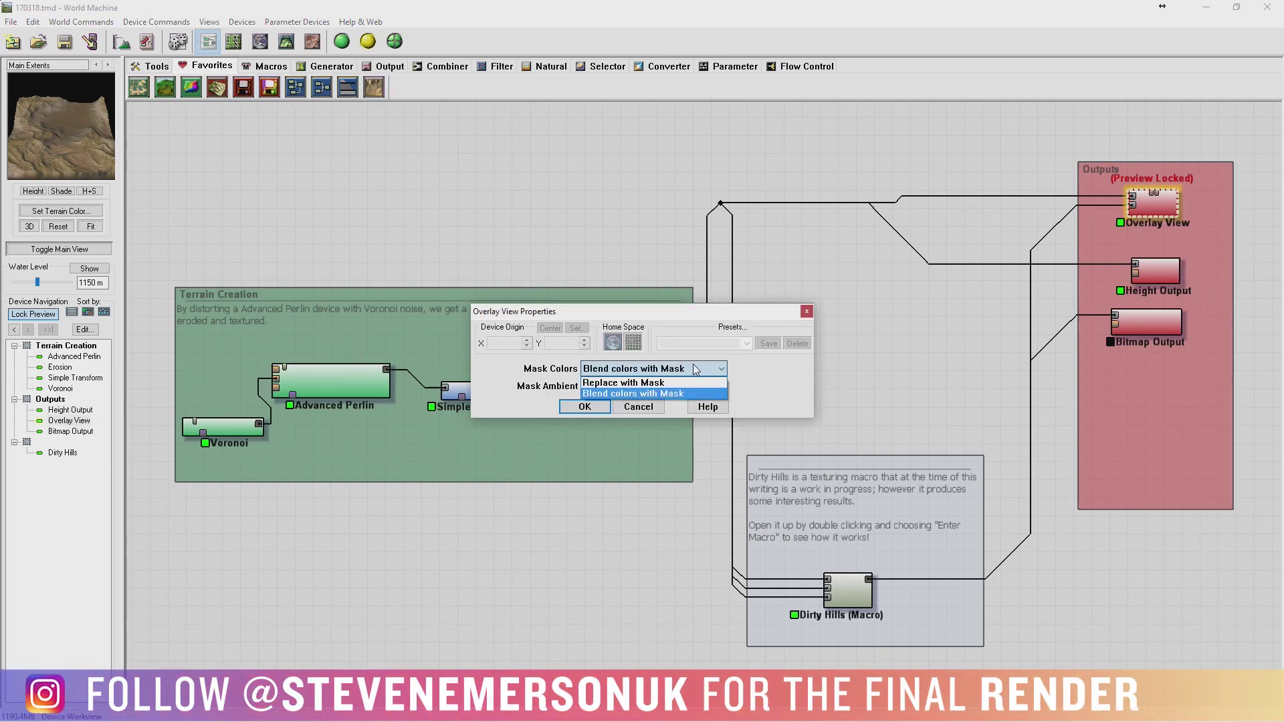
{"action": "left_click", "coordinate": [635, 408]}
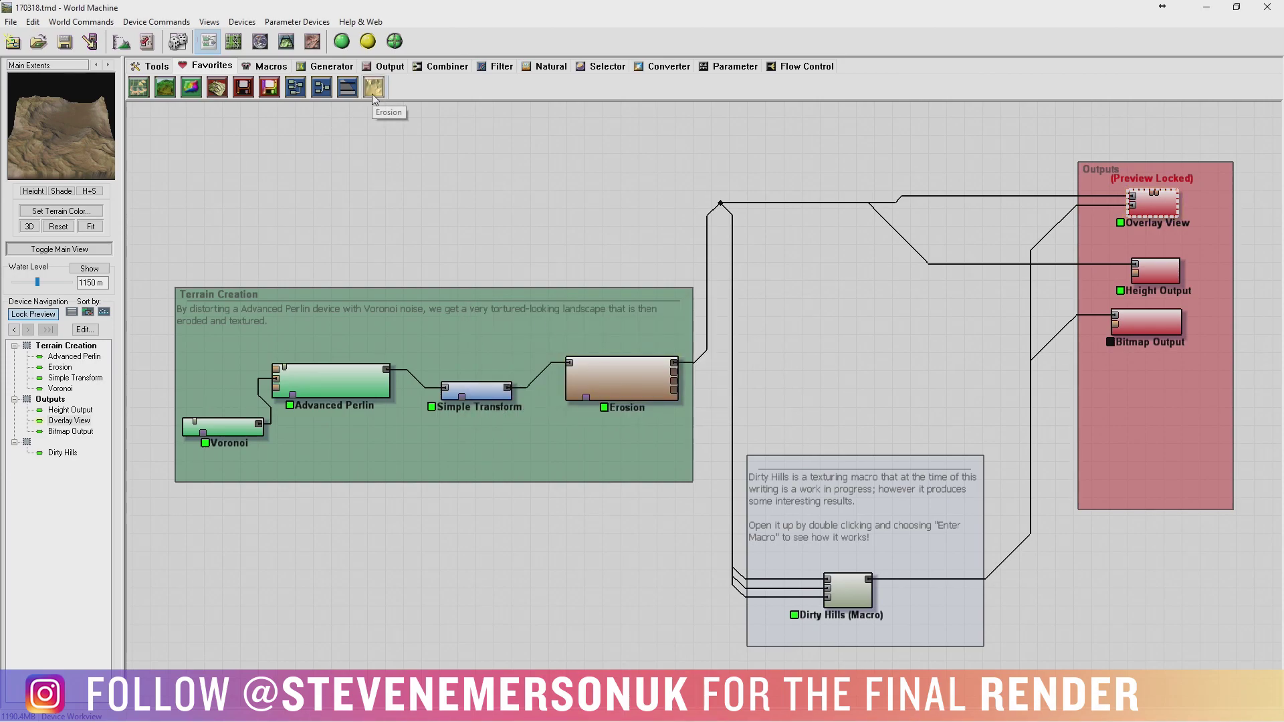
{"action": "left_click", "coordinate": [385, 65]}
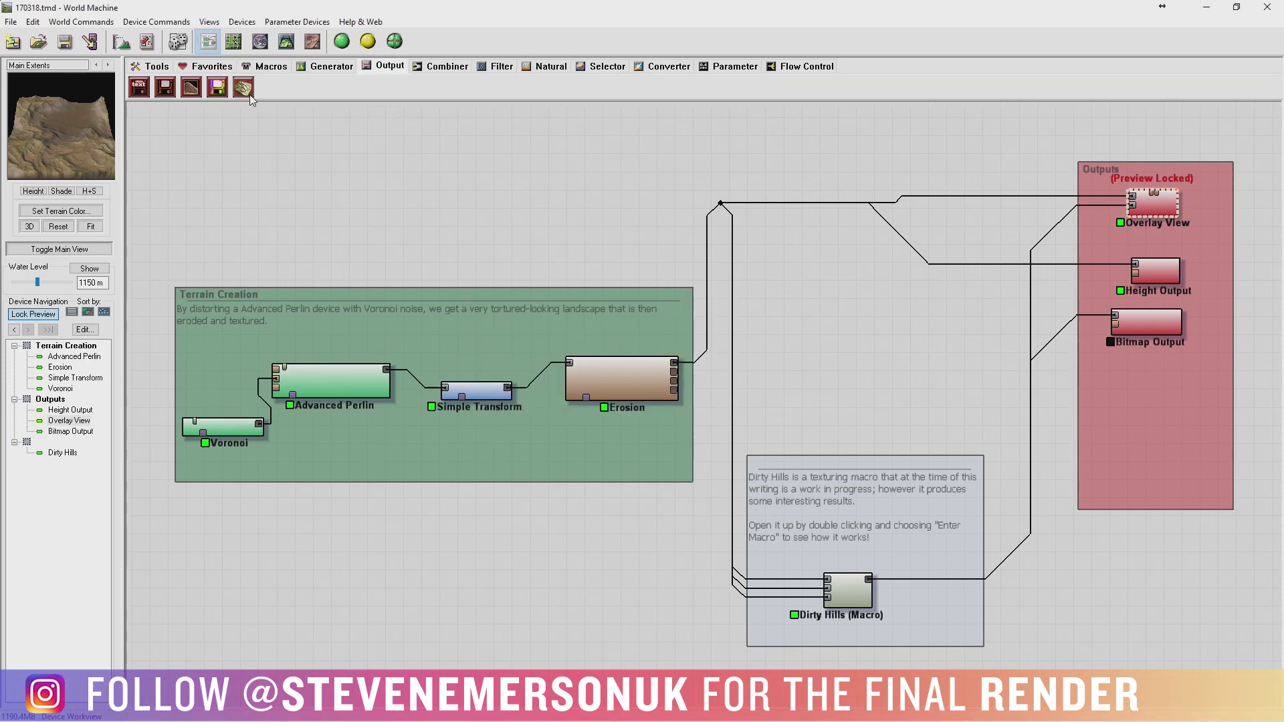
Add a Mesh Output device wired from the Erosion output, then build the world.
{"action": "left_click", "coordinate": [190, 89]}
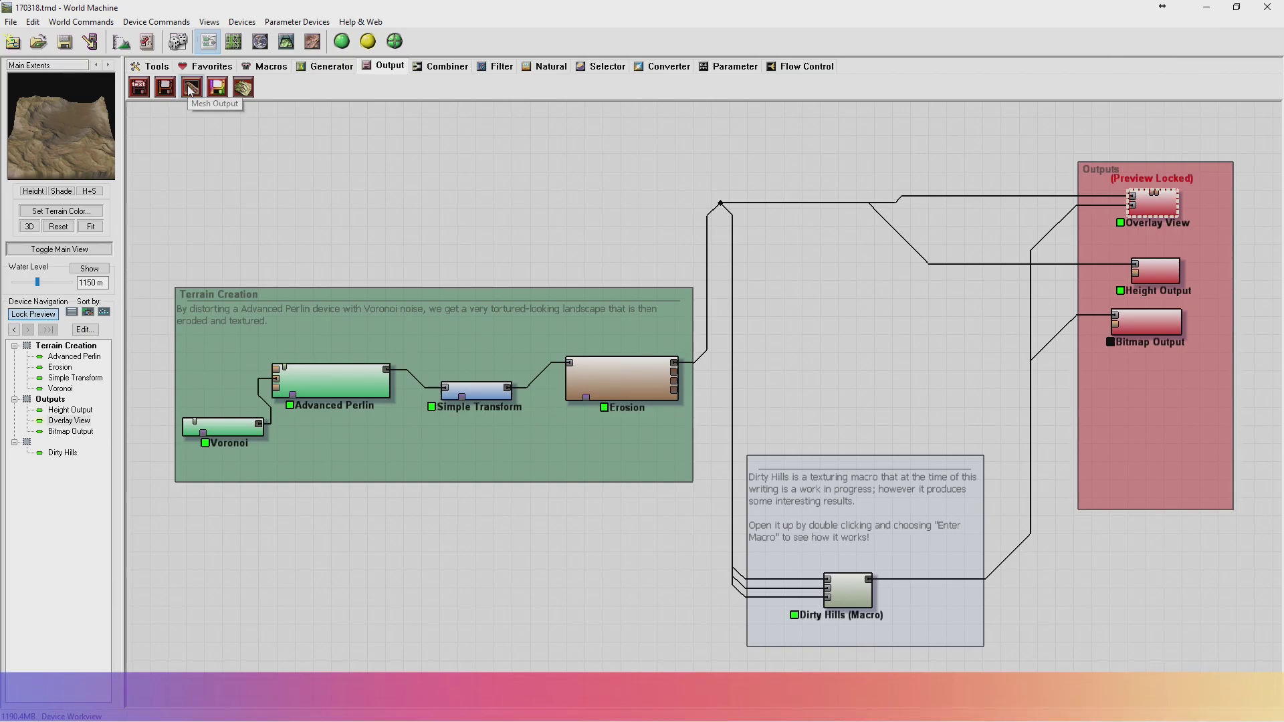
{"action": "left_click", "coordinate": [1034, 134]}
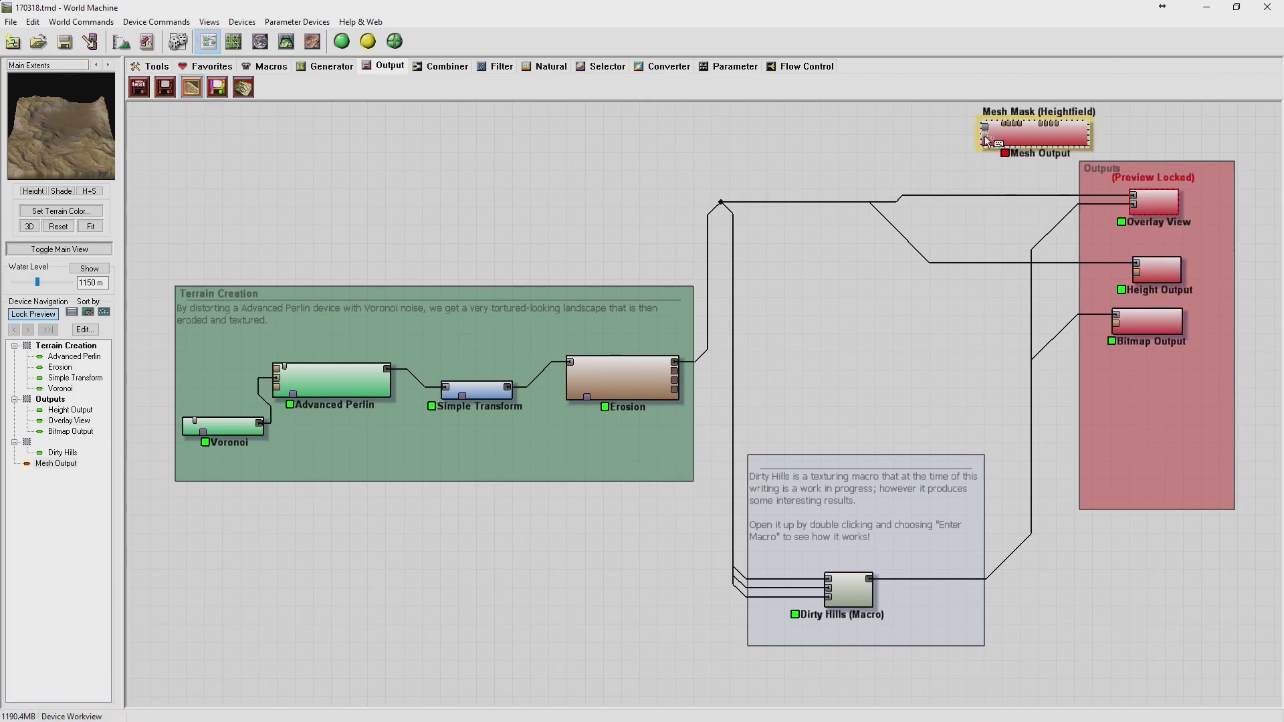
{"action": "right_click", "coordinate": [987, 137]}
{"action": "left_click", "coordinate": [932, 161]}
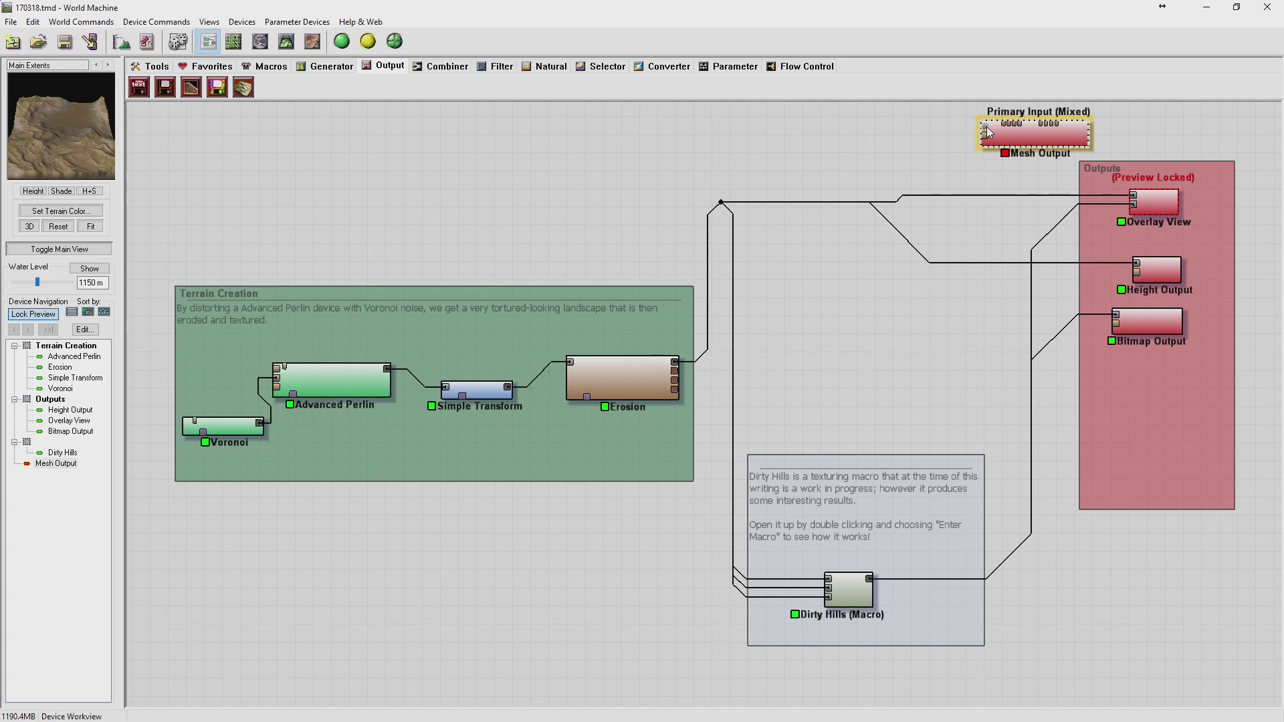
{"action": "mouse_move", "coordinate": [980, 126]}
{"action": "left_mouse_down"}
{"action": "mouse_move", "coordinate": [916, 168]}
{"action": "mouse_move", "coordinate": [721, 202]}
{"action": "left_mouse_up"}
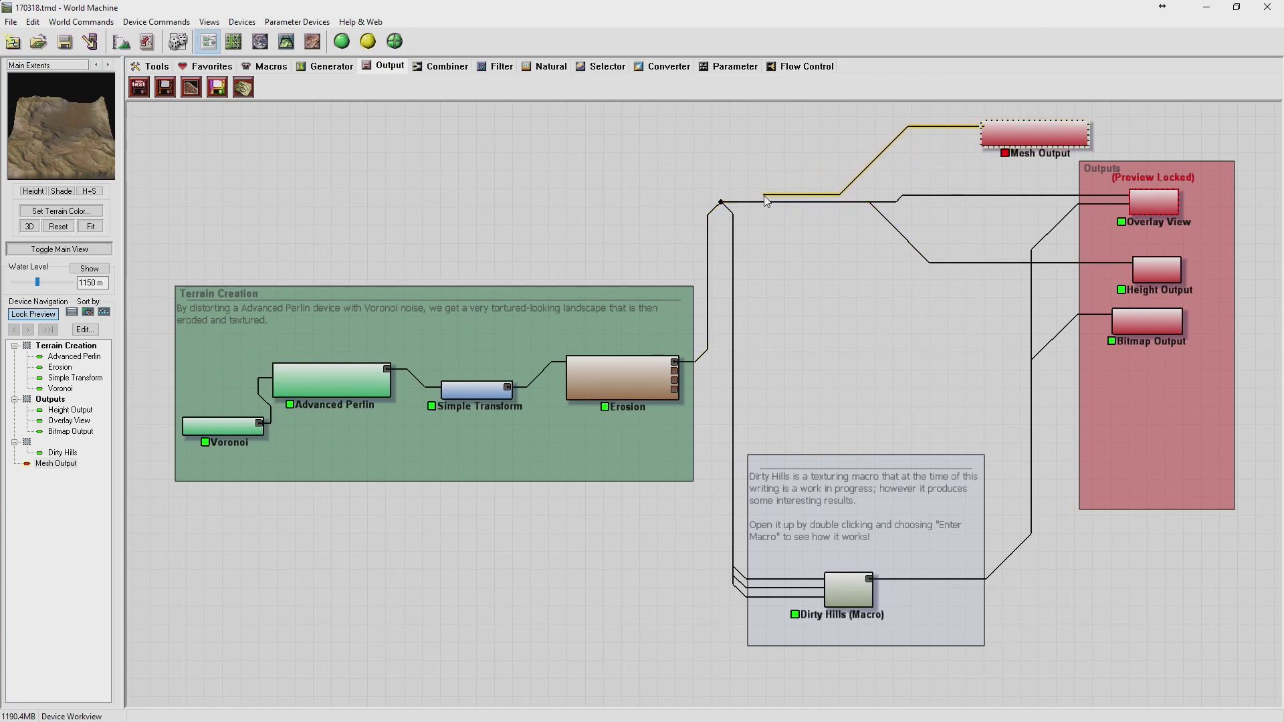
{"action": "left_click", "coordinate": [784, 202]}
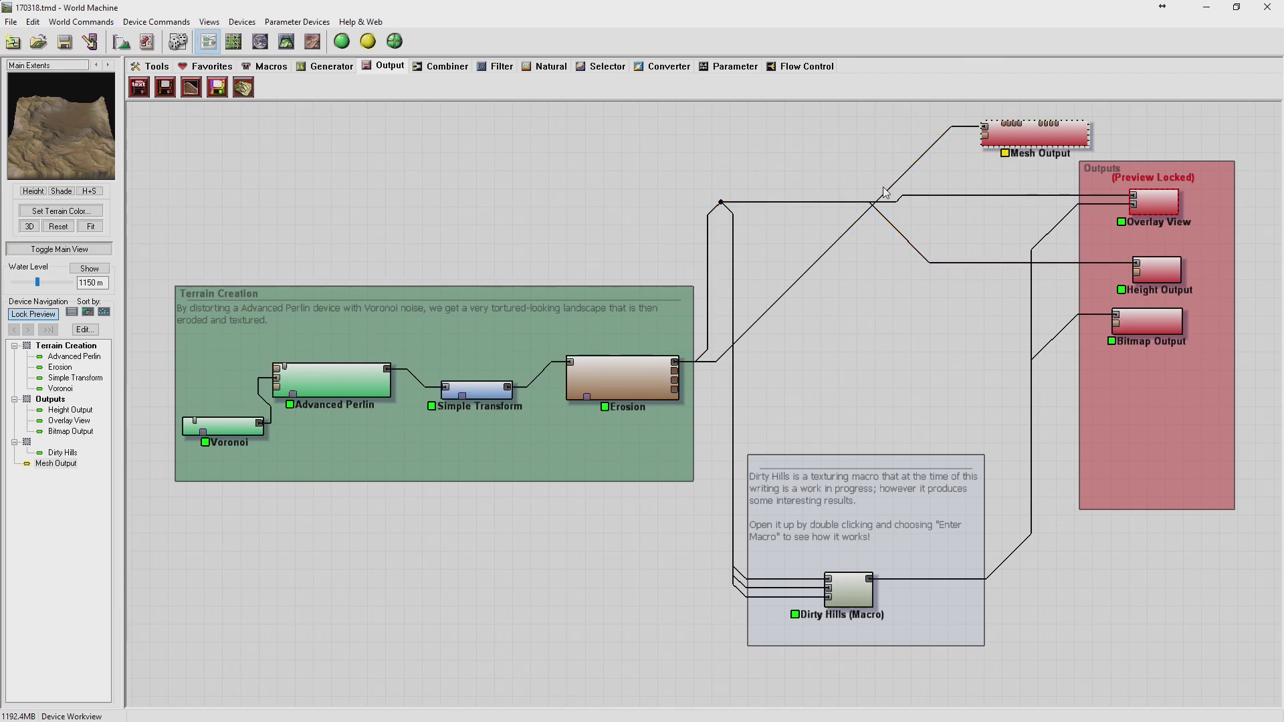
{"action": "left_click", "coordinate": [341, 41]}
Keep the Mesh Output coordinate system as Export normalized.
{"action": "double_click", "coordinate": [1021, 135]}
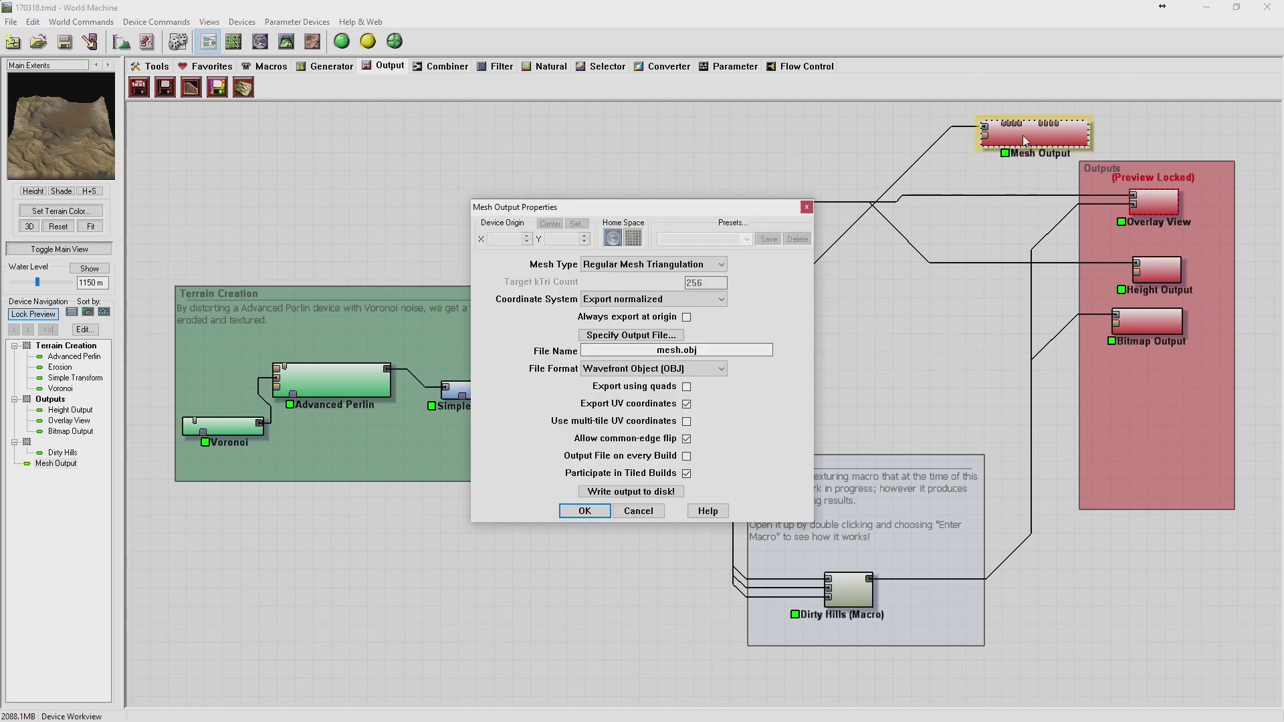
{"action": "left_click", "coordinate": [692, 265]}
{"action": "left_click", "coordinate": [662, 271]}
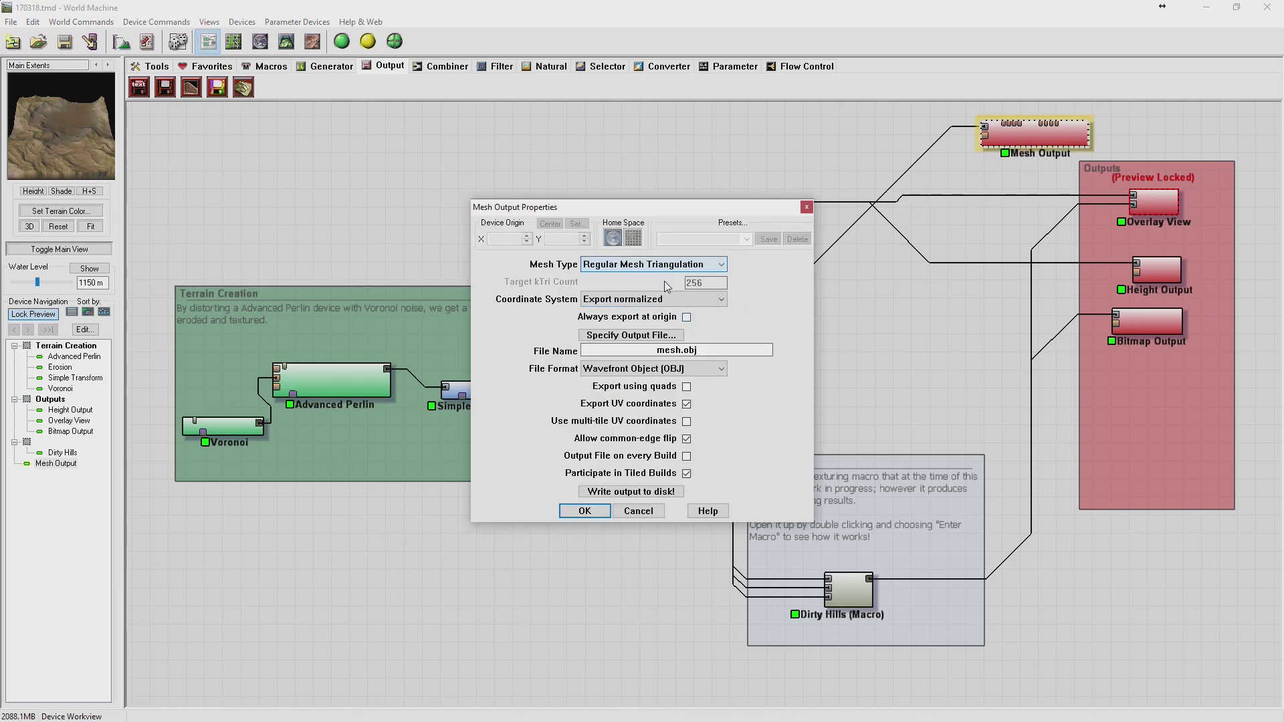
{"action": "left_click", "coordinate": [646, 300]}
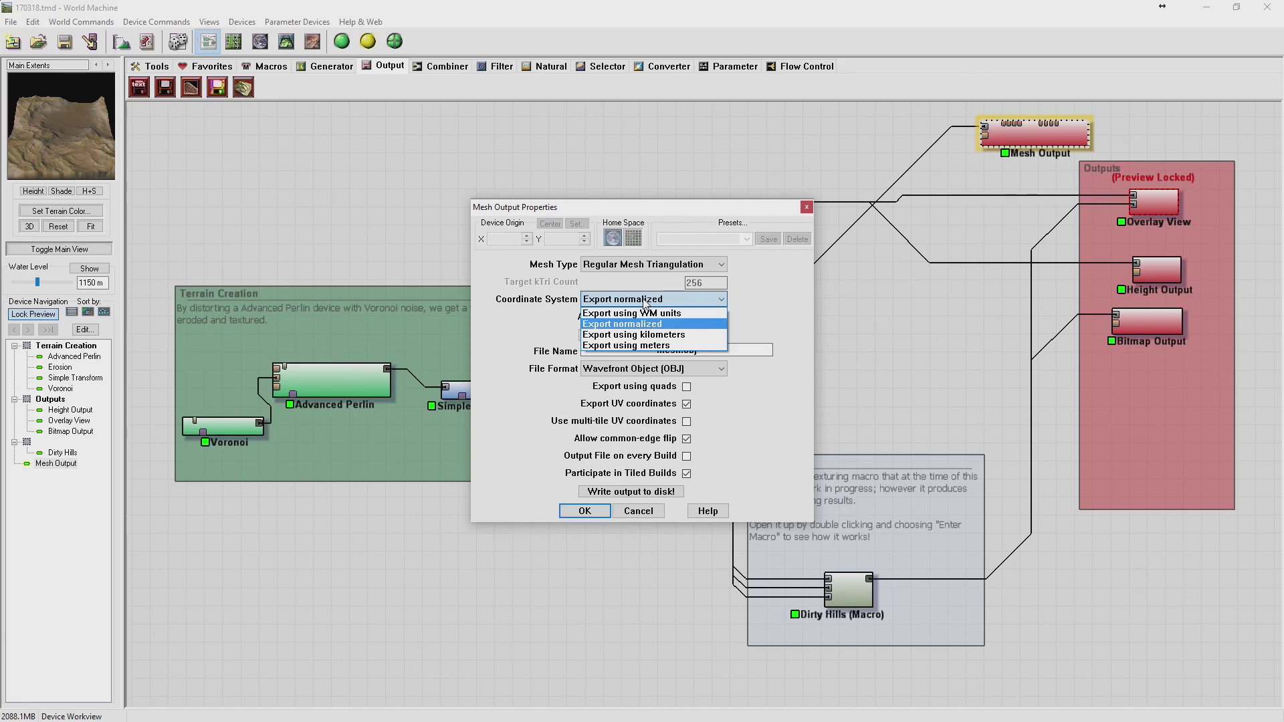
{"action": "left_click", "coordinate": [645, 303]}
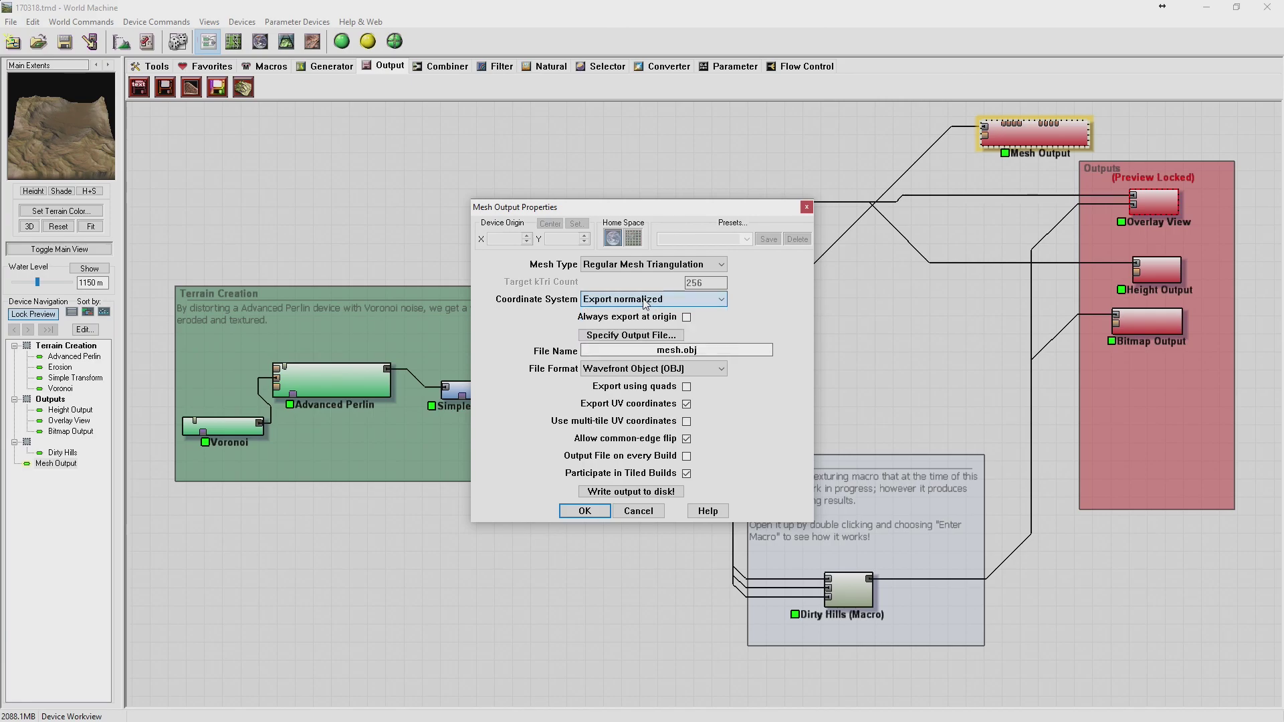
Export the mesh as '170318 OBJ' in the 170318 folder, building the world first.
{"action": "left_click", "coordinate": [674, 336]}
{"action": "type", "text": "174"}
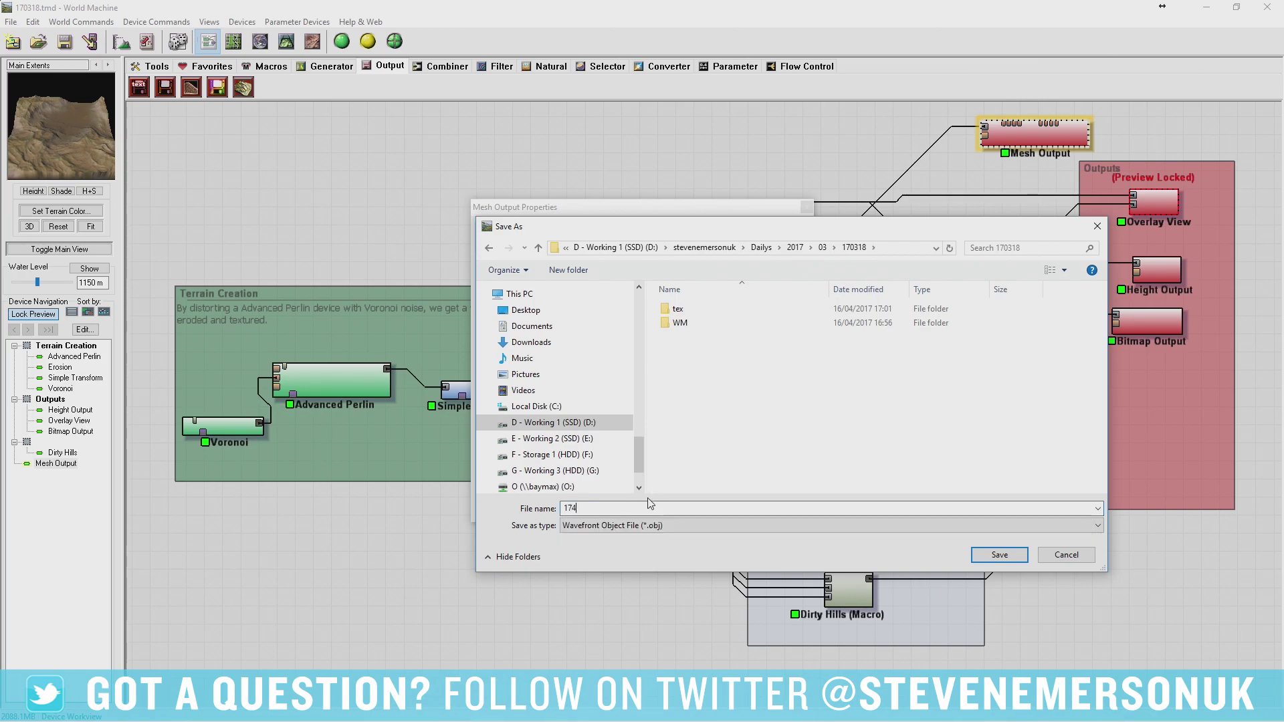
{"action": "type", "text": "170318 OBJ"}
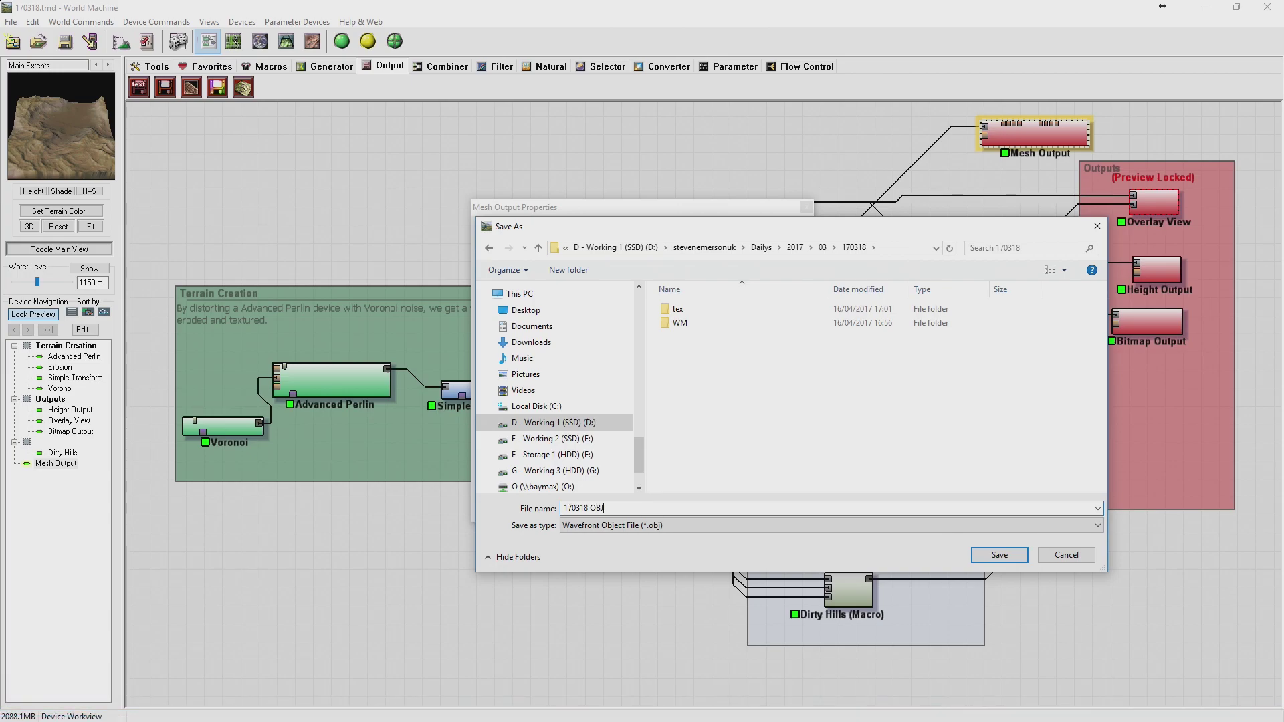
{"action": "key", "text": "Return"}
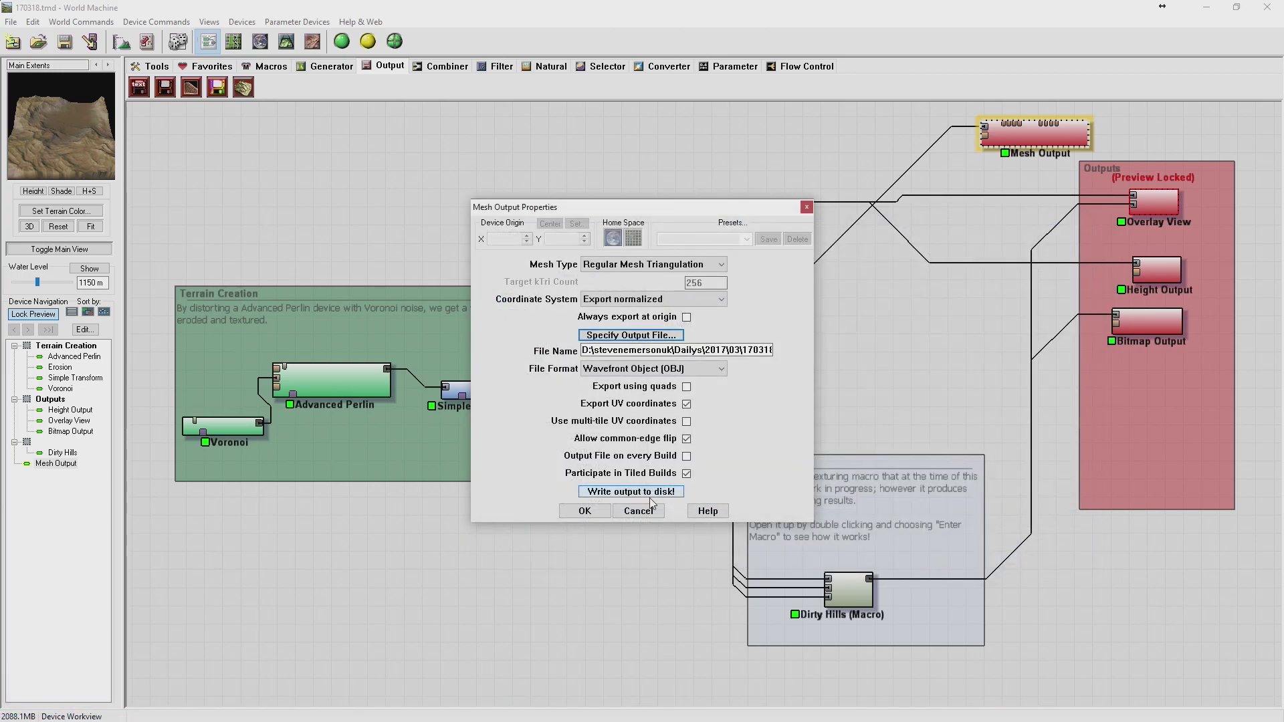
{"action": "left_click", "coordinate": [648, 495]}
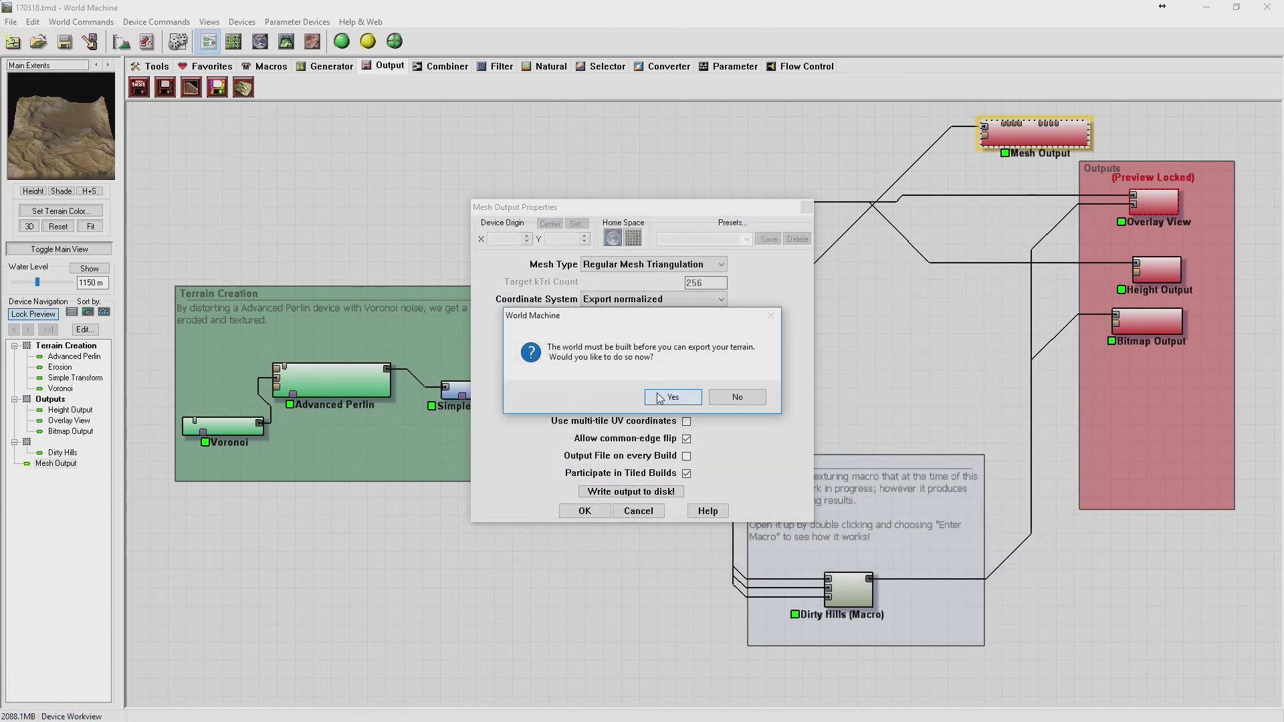
{"action": "left_click", "coordinate": [659, 397]}
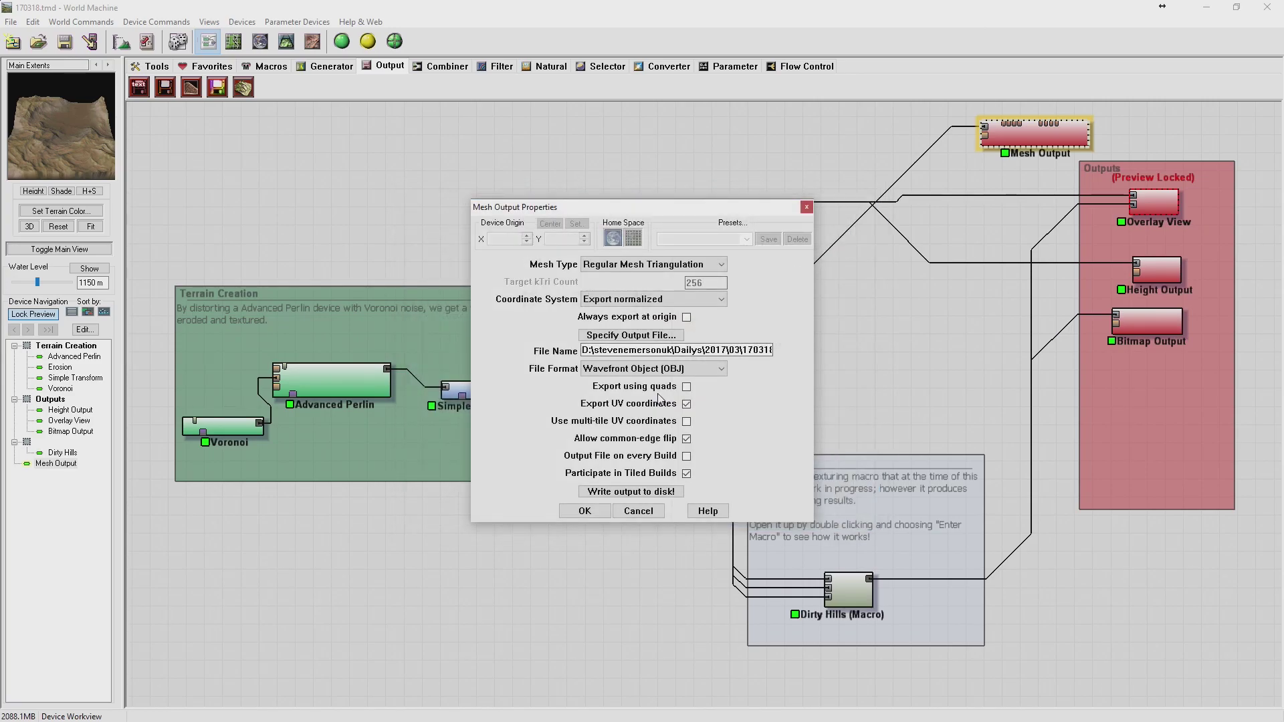
{"action": "left_click", "coordinate": [585, 511]}
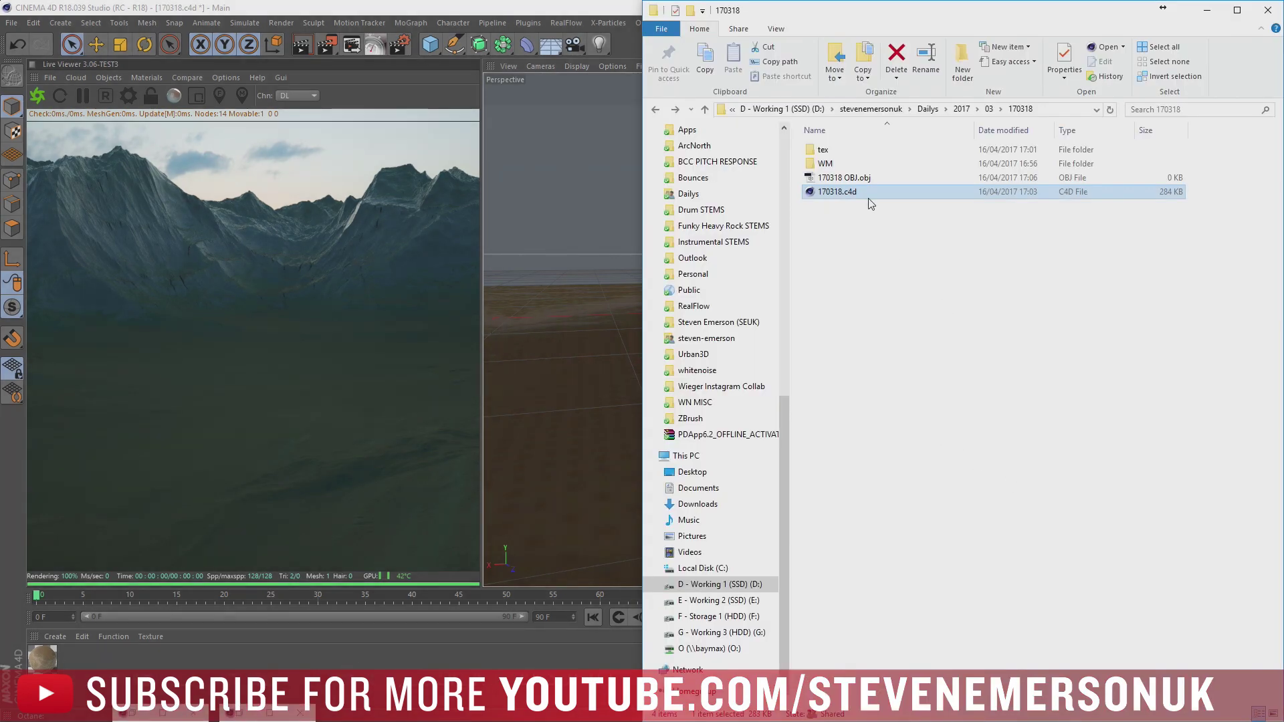
Drag the unfinished 170318 OBJ.obj from Explorer into Cinema 4D and dismiss the unknown-format error.
{"action": "left_click", "coordinate": [863, 177]}
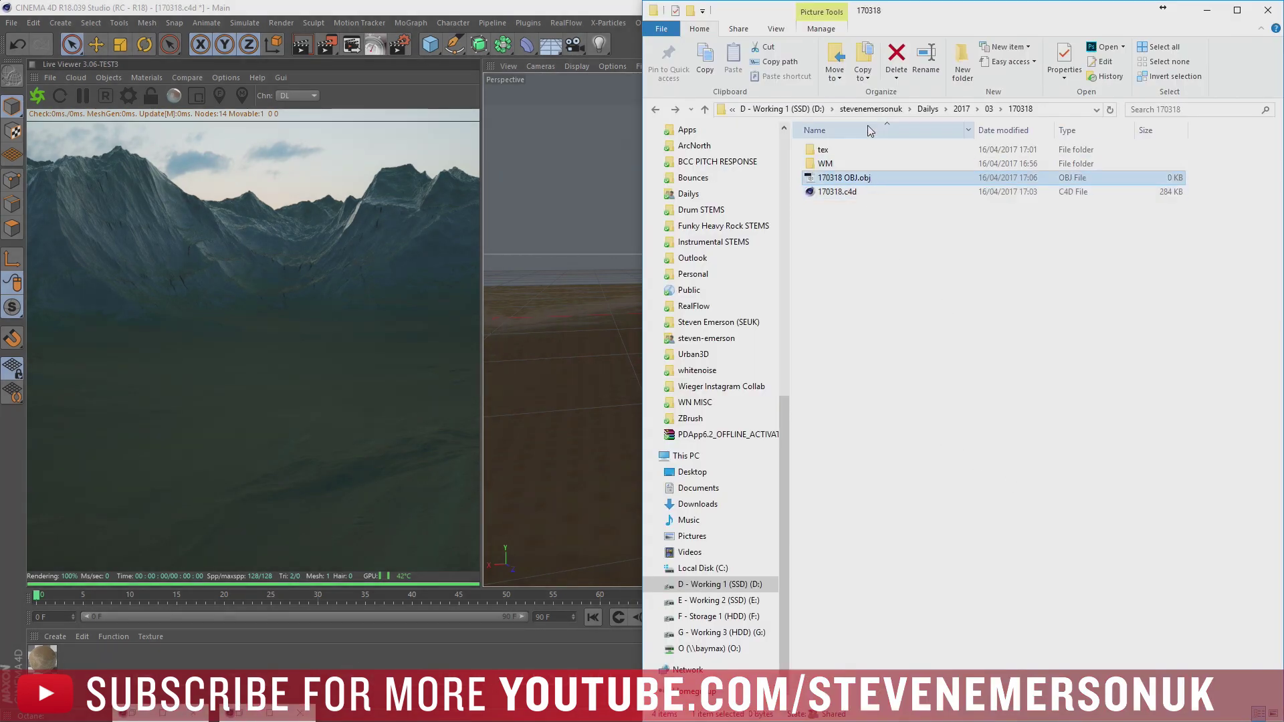
{"action": "left_click_drag", "start_coordinate": [885, 19], "coordinate": [243, 23]}
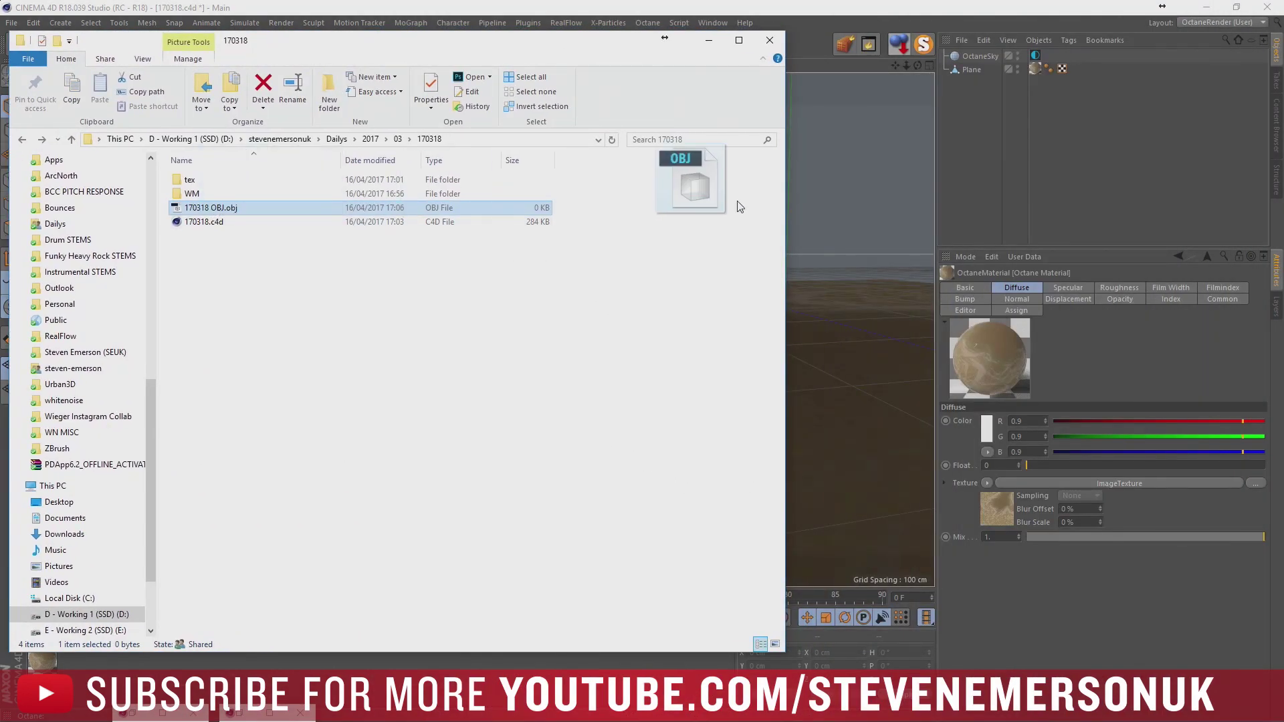
{"action": "left_click_drag", "start_coordinate": [193, 220], "coordinate": [1009, 136]}
{"action": "left_click", "coordinate": [685, 417]}
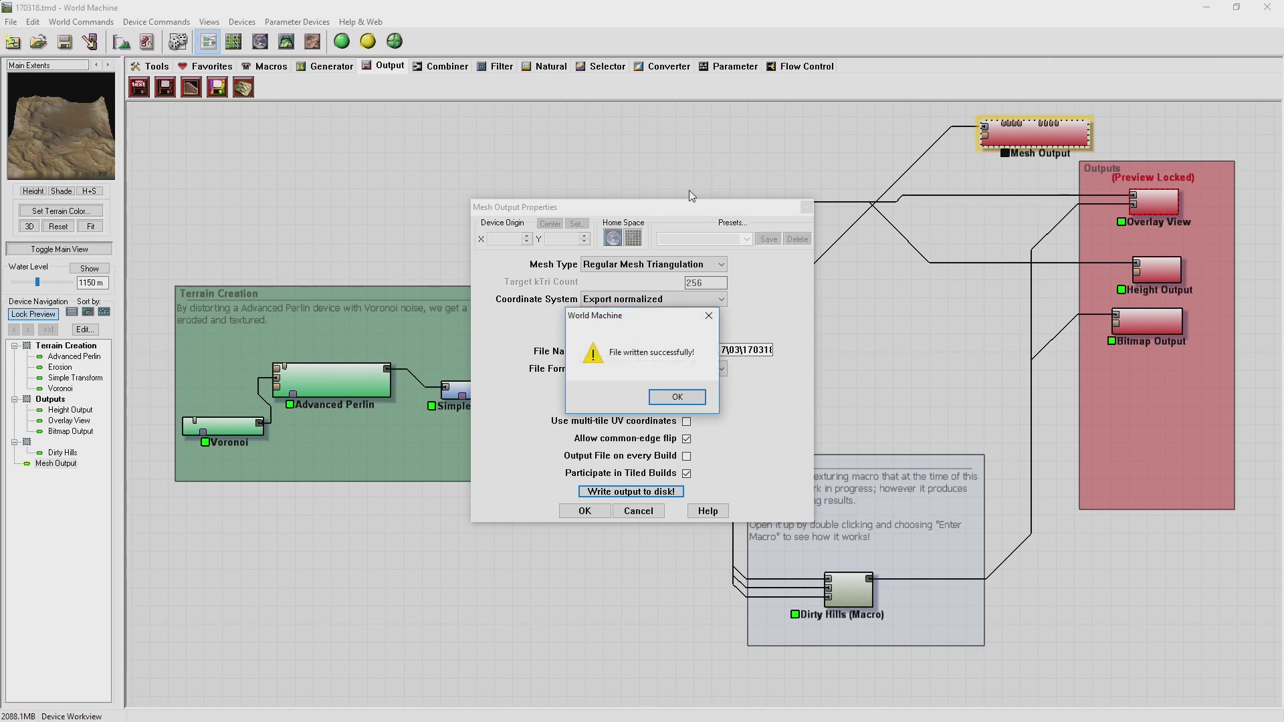
Import the written 170318 OBJ.obj into Cinema 4D with an OBJ import scale of 8.
{"action": "left_click", "coordinate": [683, 391]}
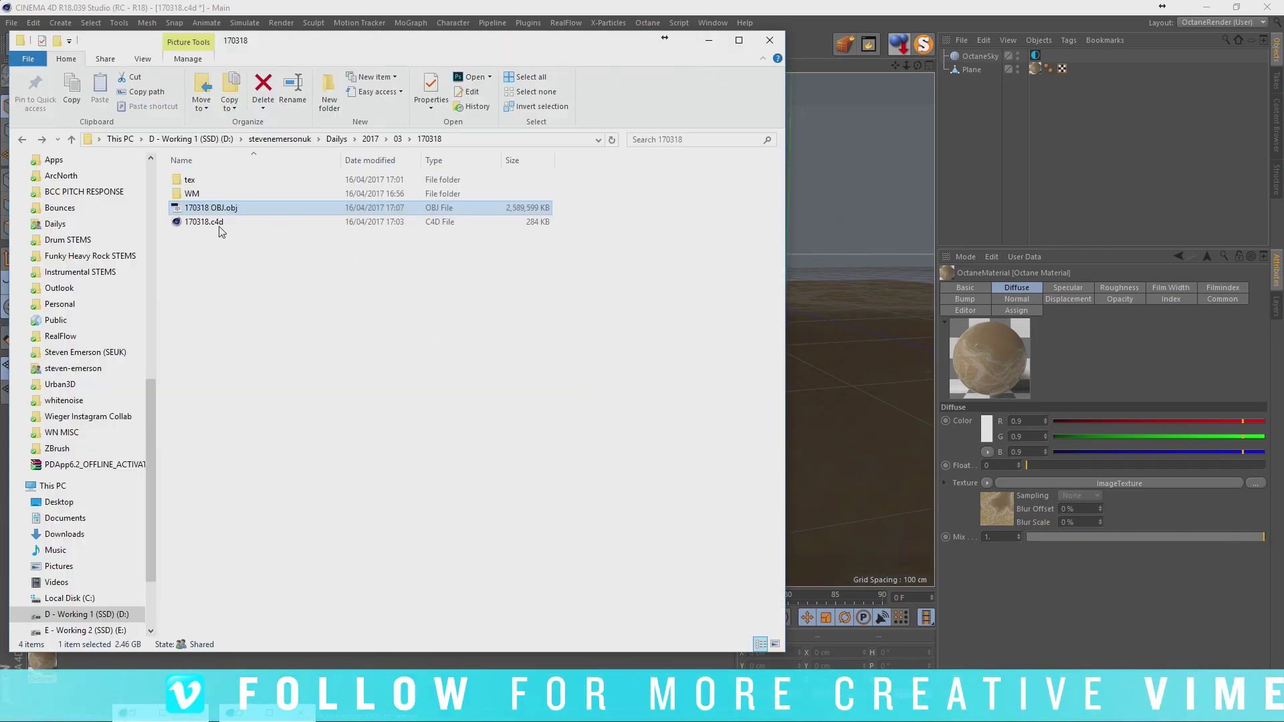
{"action": "left_click", "coordinate": [220, 222]}
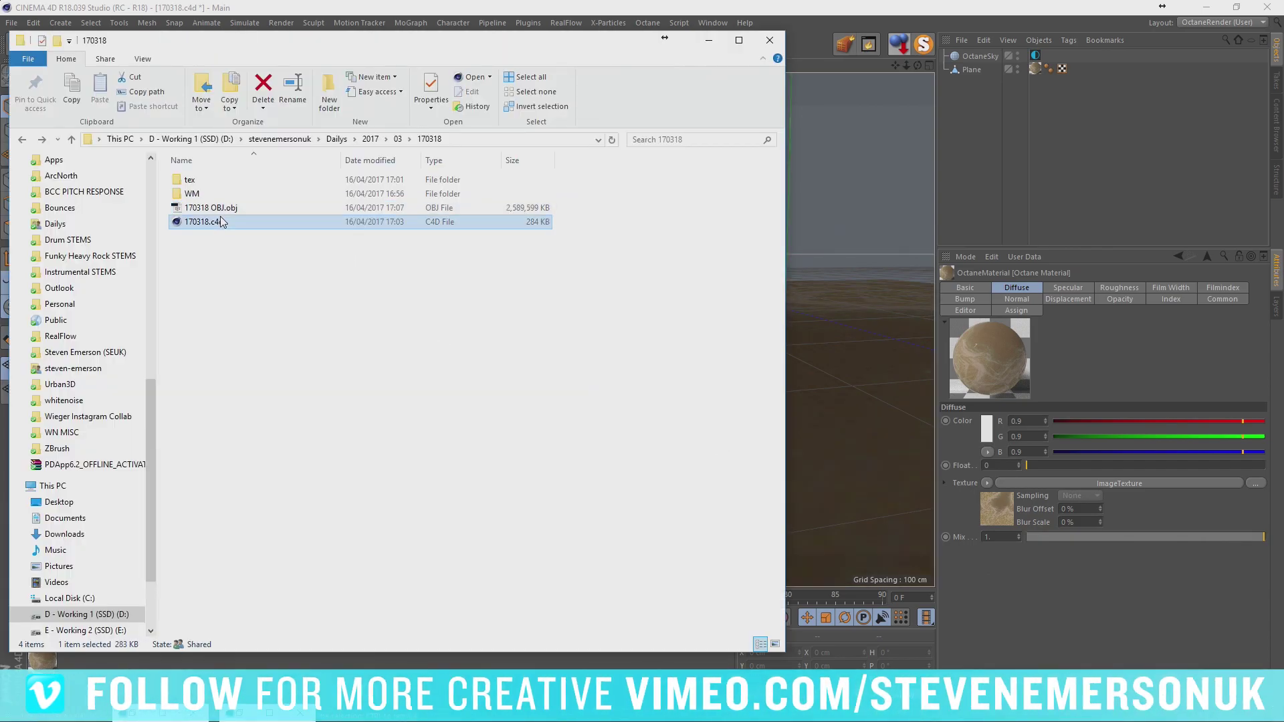
{"action": "left_click_drag", "start_coordinate": [200, 208], "coordinate": [1000, 194]}
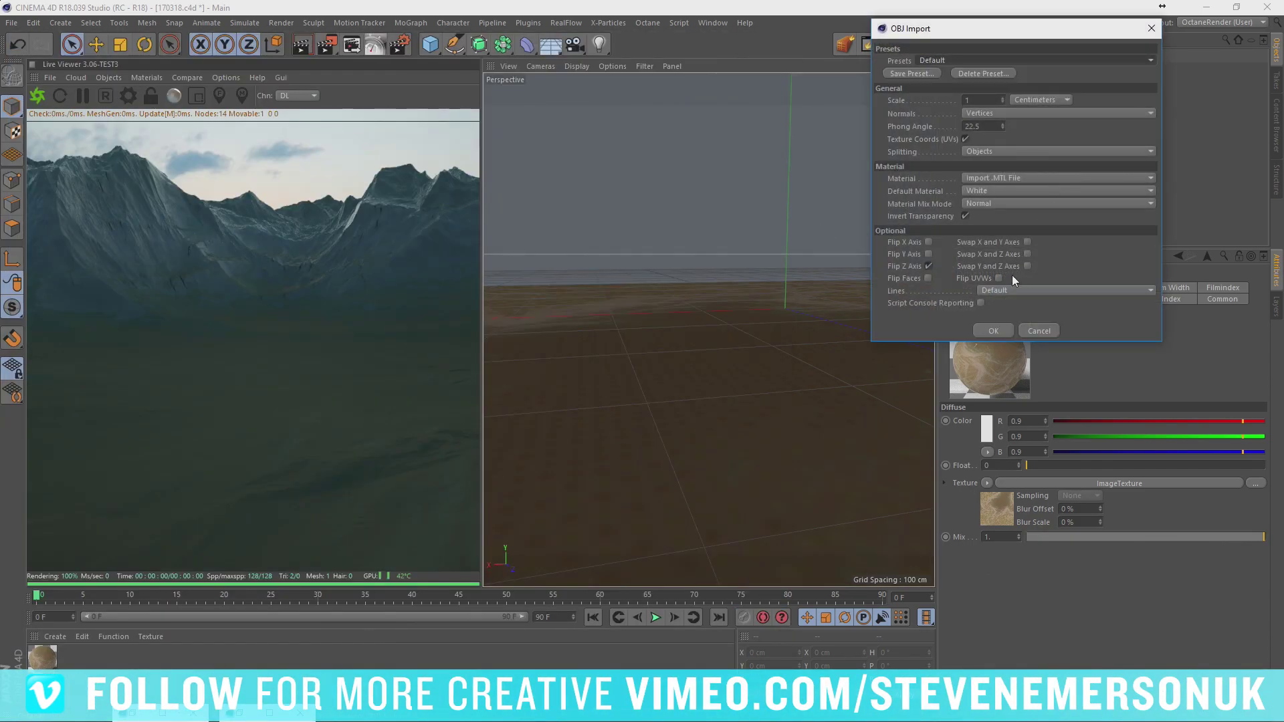
{"action": "double_click", "coordinate": [976, 99]}
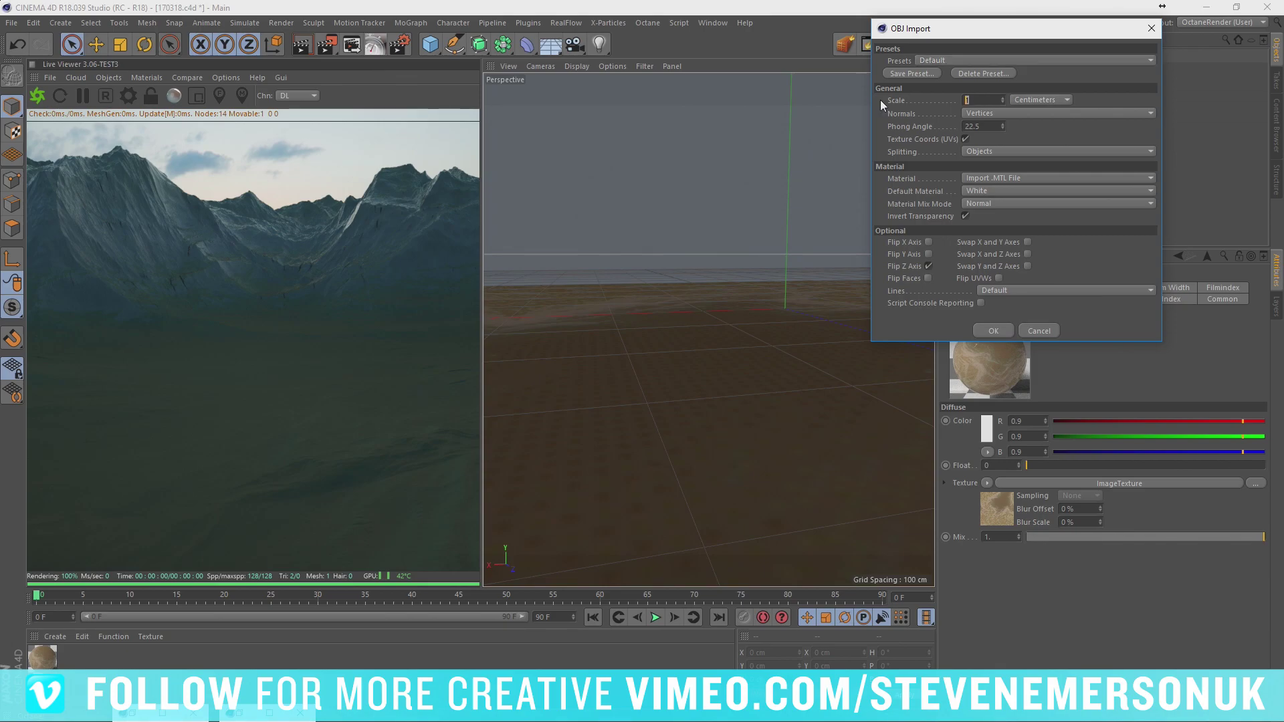
{"action": "type", "text": "8"}
{"action": "left_click", "coordinate": [988, 331]}
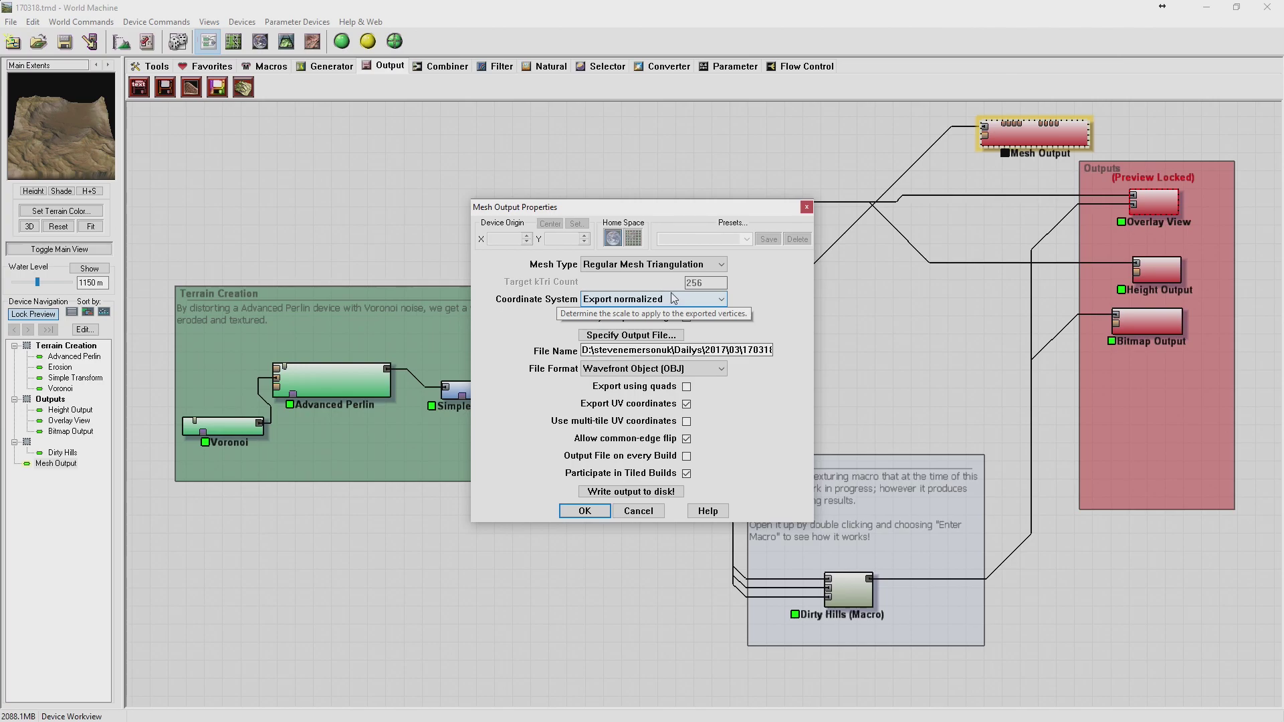
Set Mesh Type to Simple Mesh Reduction with a 4096 kTri target count.
{"action": "left_click", "coordinate": [644, 264]}
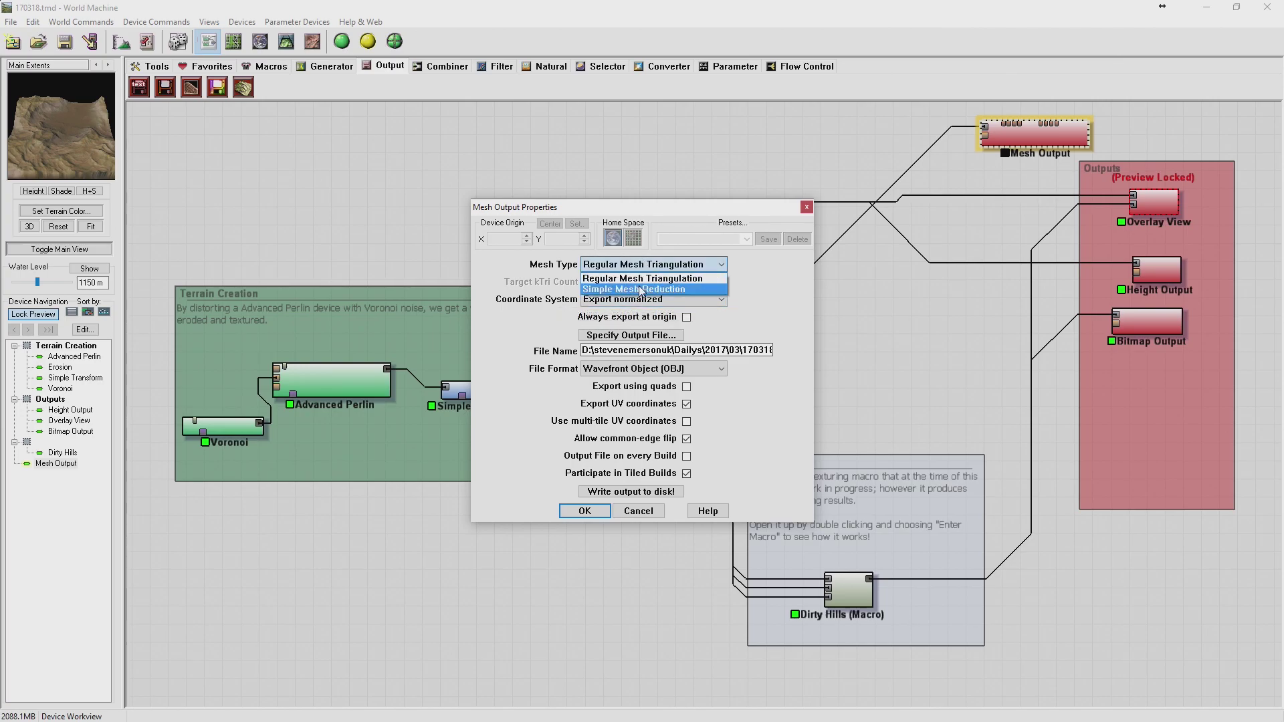
{"action": "left_click", "coordinate": [642, 289]}
{"action": "double_click", "coordinate": [713, 282]}
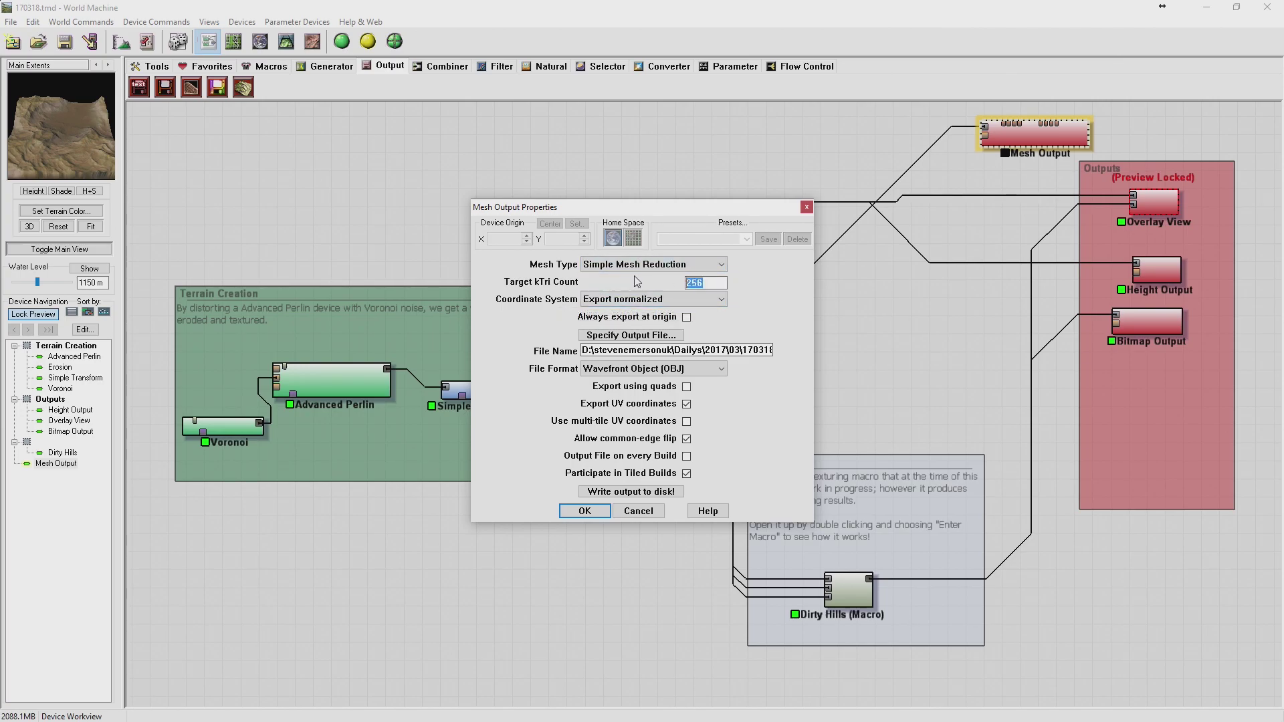
{"action": "type", "text": "4096"}
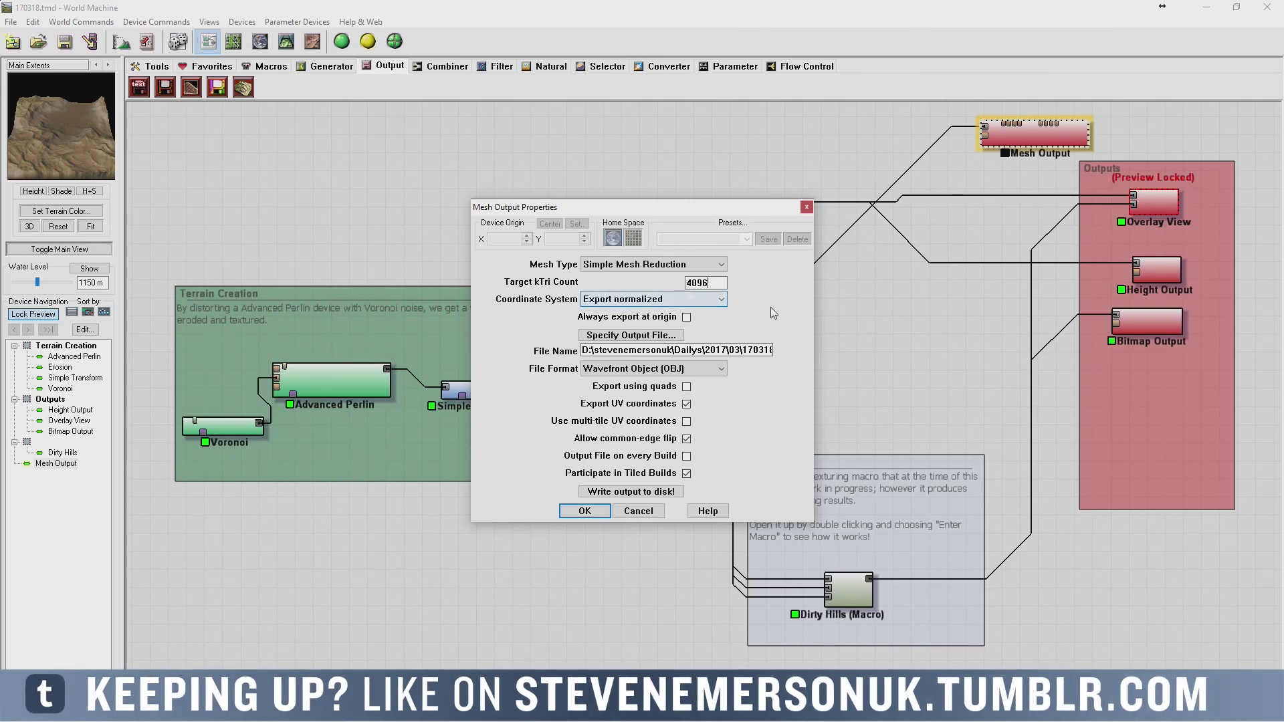
{"action": "left_click", "coordinate": [612, 492]}
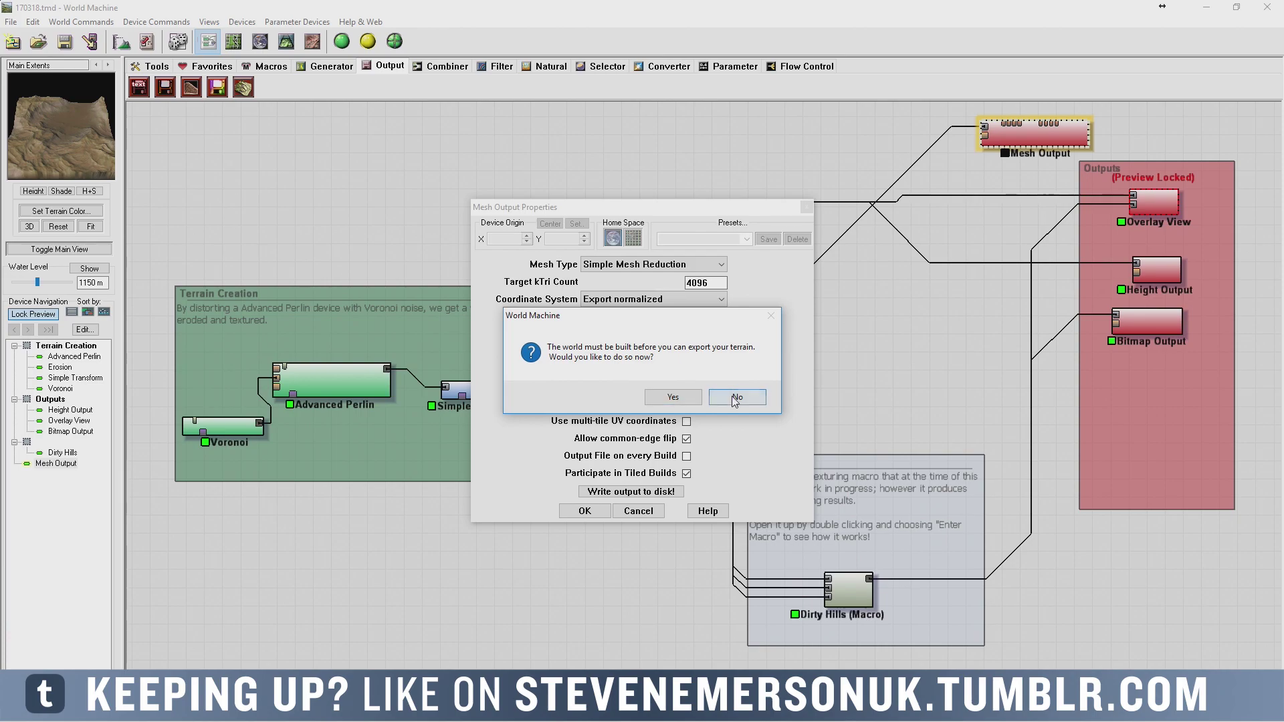
{"action": "left_click", "coordinate": [666, 397]}
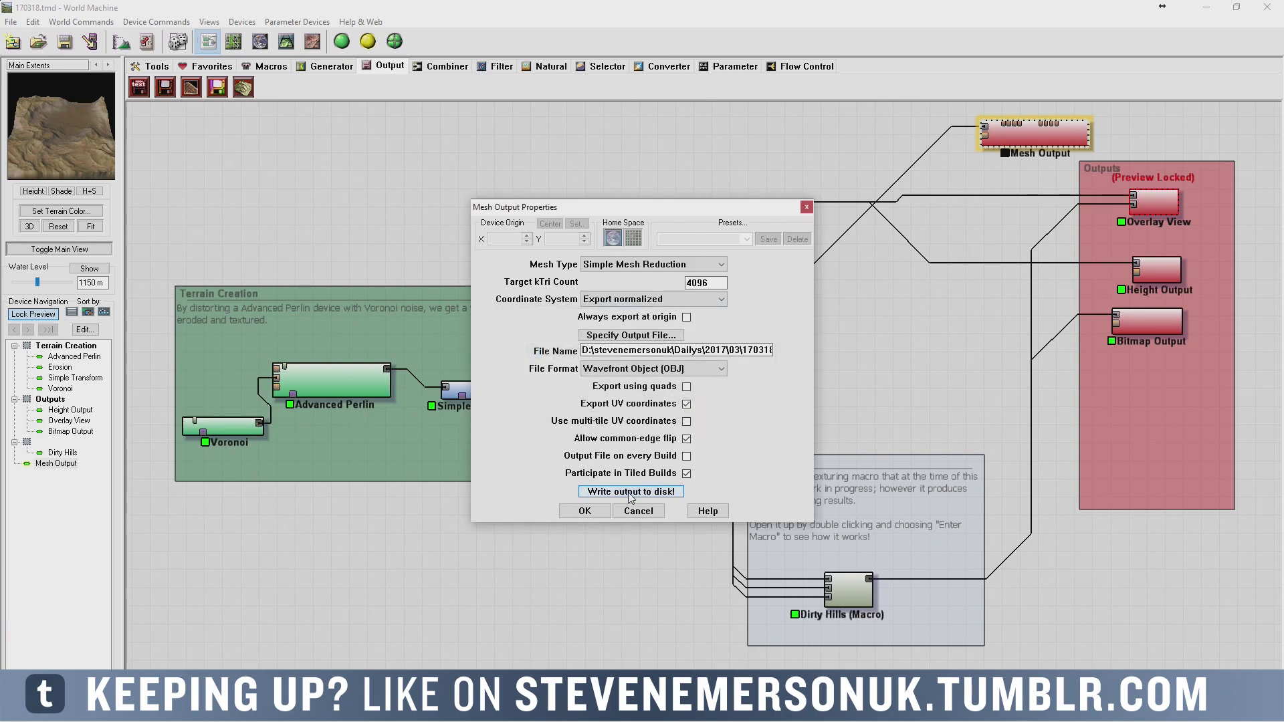
Re-confirm the output file, build and write the reduced OBJ mesh, keeping UV export on.
{"action": "left_click", "coordinate": [642, 335]}
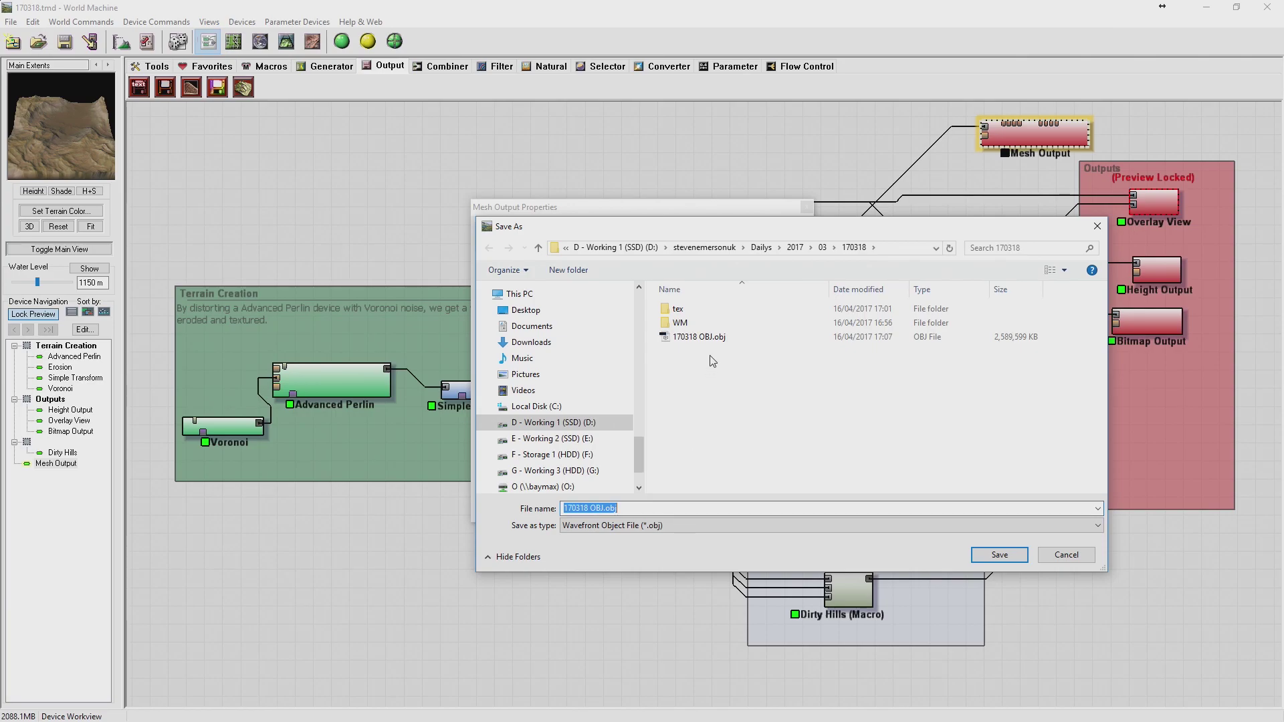
{"action": "key", "text": "Right"}
{"action": "key", "text": "Left"}
{"action": "key", "text": "Left"}
{"action": "key", "text": "Left"}
{"action": "key", "text": "Return"}
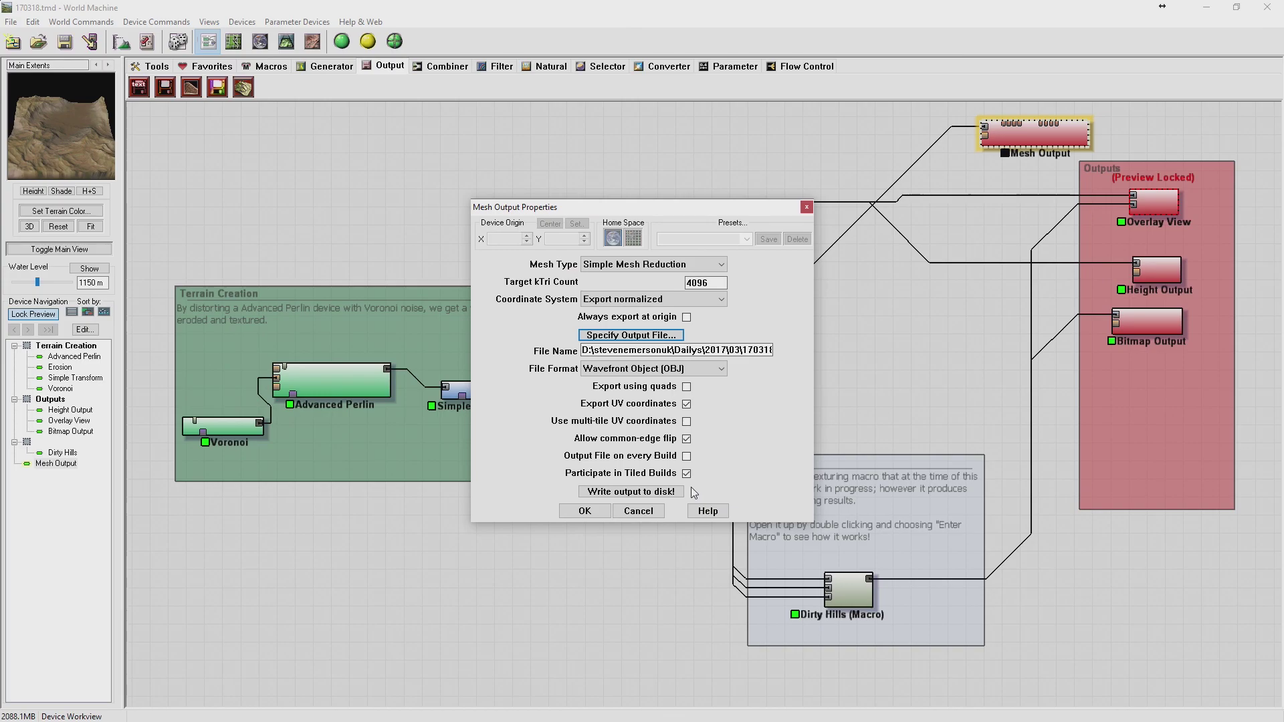
{"action": "left_click", "coordinate": [659, 495]}
{"action": "left_click", "coordinate": [670, 395]}
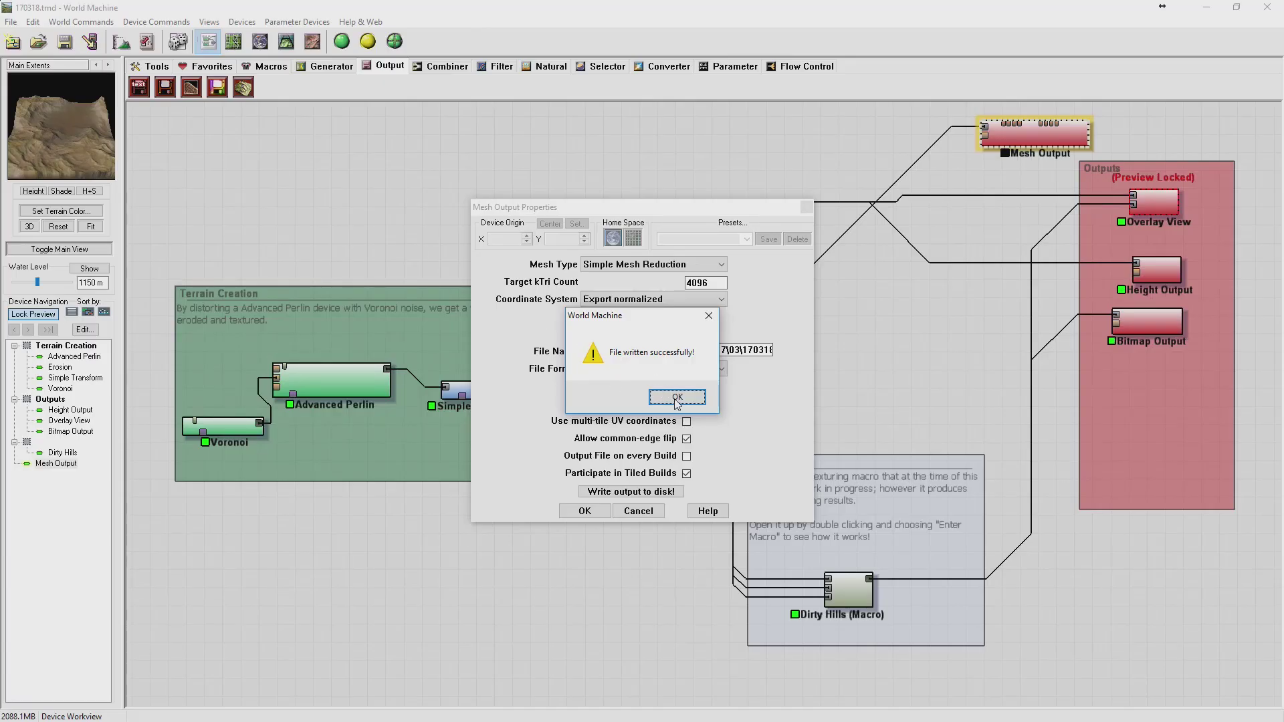
{"action": "left_click", "coordinate": [677, 397]}
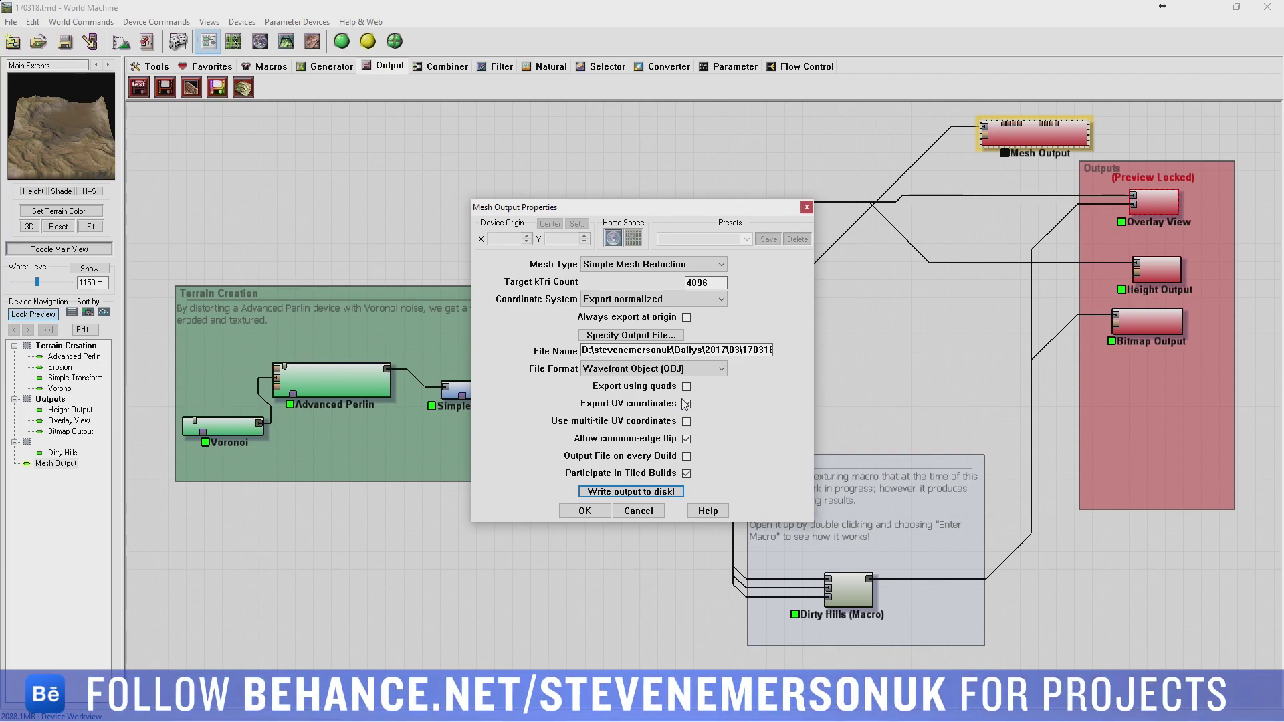
{"action": "left_click", "coordinate": [684, 402]}
{"action": "left_click", "coordinate": [686, 403]}
{"action": "left_click", "coordinate": [636, 512]}
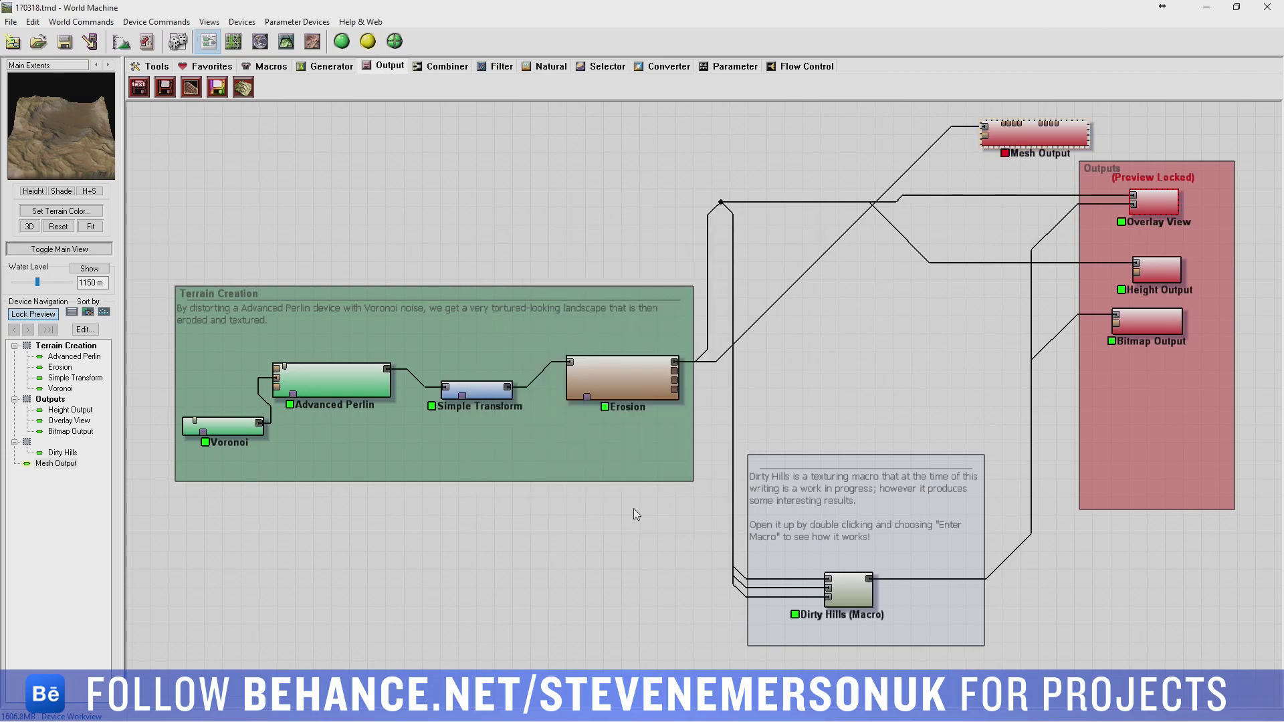
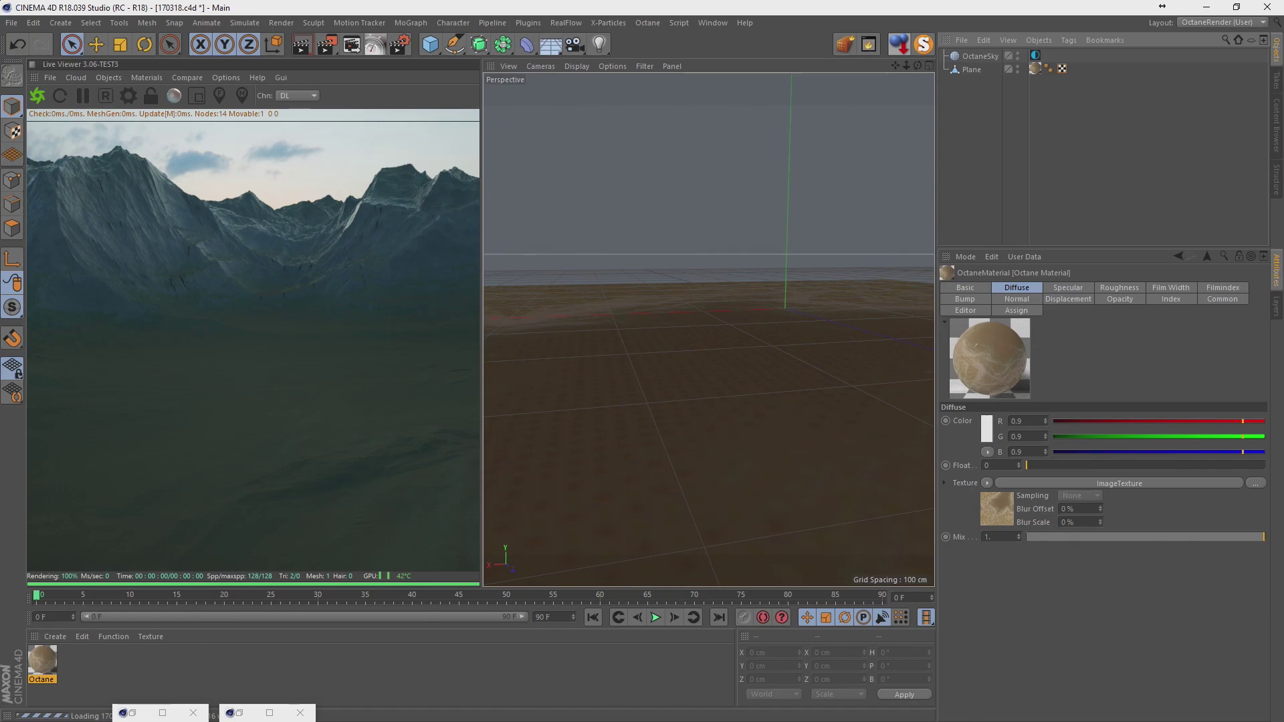
Bring up the Windows security screen and cancel it to step away from Cinema 4D.
{"action": "key", "text": "ctrl+alt+Delete"}
{"action": "left_click", "coordinate": [674, 379]}
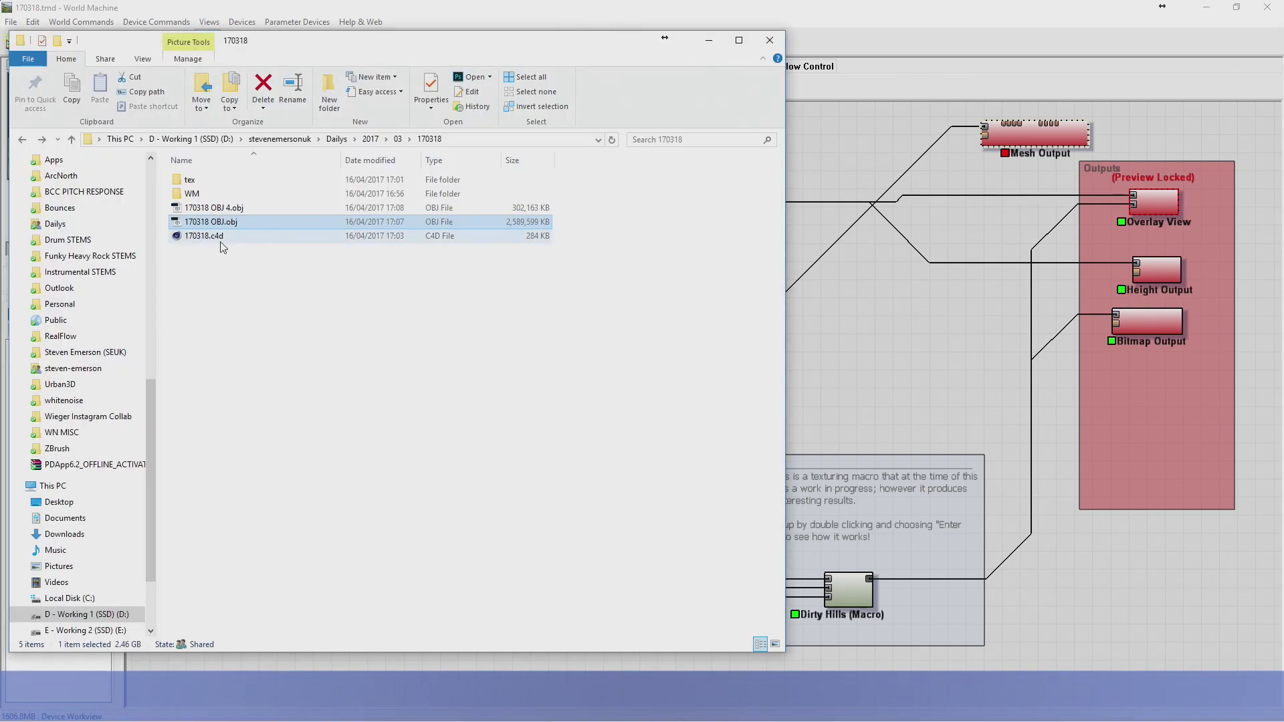
Drag 170318 OBJ 4.obj from the 170318 folder into the Cinema 4D viewport.
{"action": "left_click", "coordinate": [221, 236]}
{"action": "left_click", "coordinate": [272, 207]}
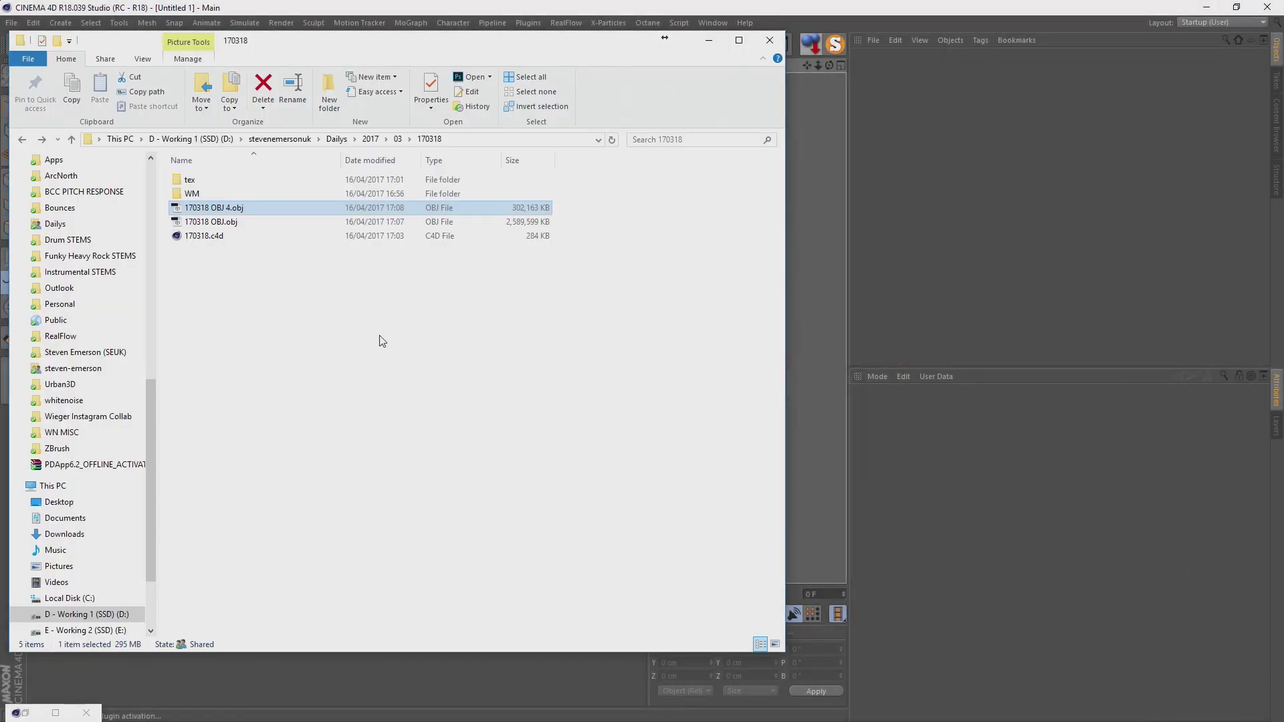
{"action": "left_click", "coordinate": [386, 307]}
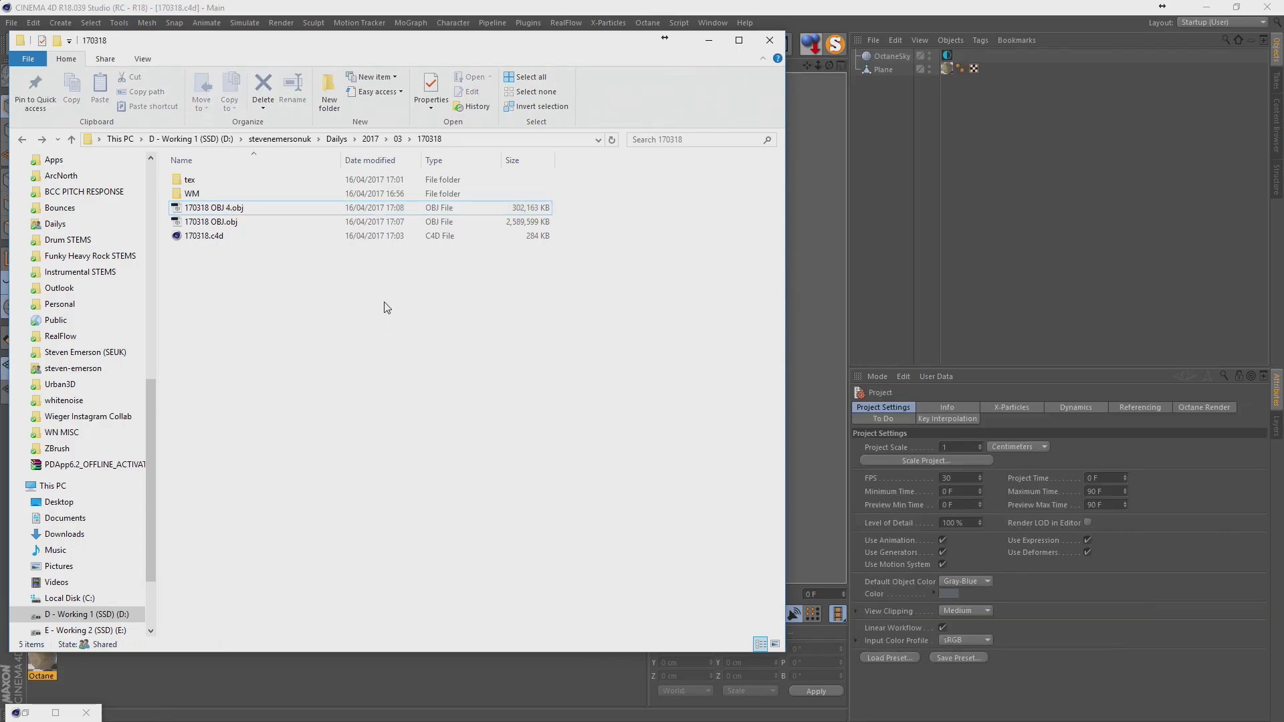
{"action": "left_click_drag", "start_coordinate": [225, 207], "coordinate": [937, 251]}
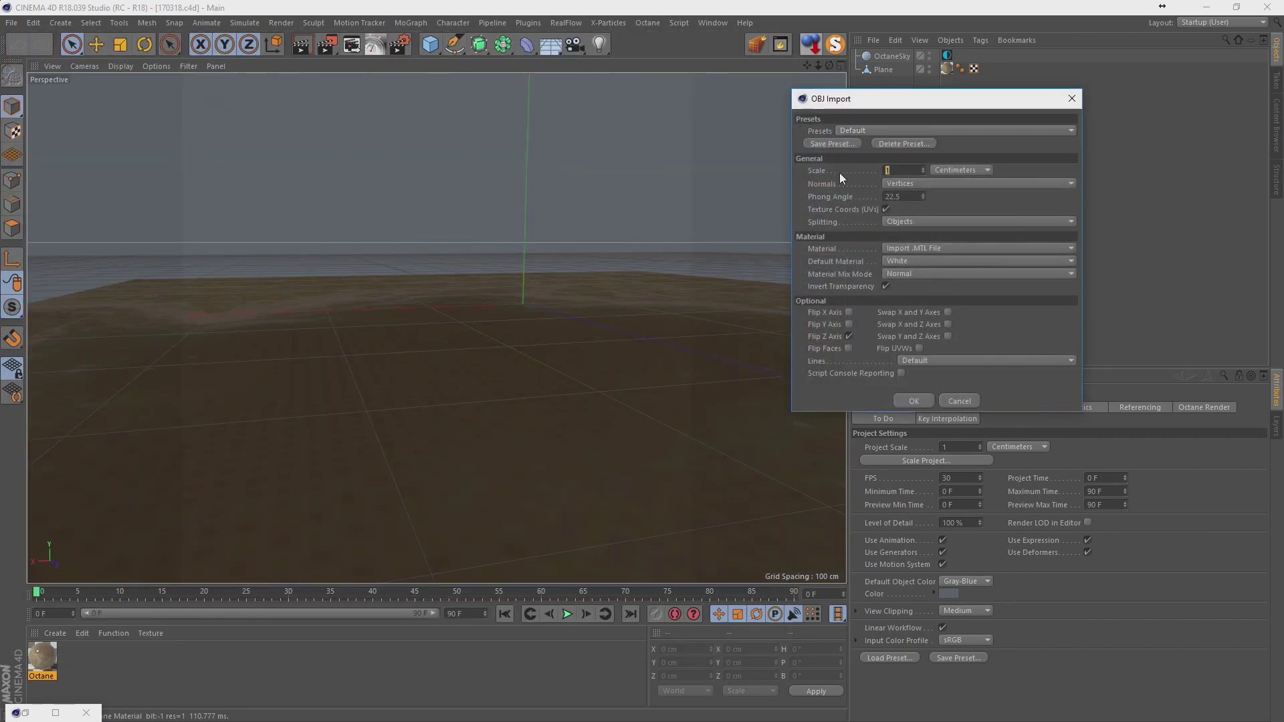
Accept the OBJ Import settings to load the 2,096,704-vertex terrain.
{"action": "left_click", "coordinate": [907, 401]}
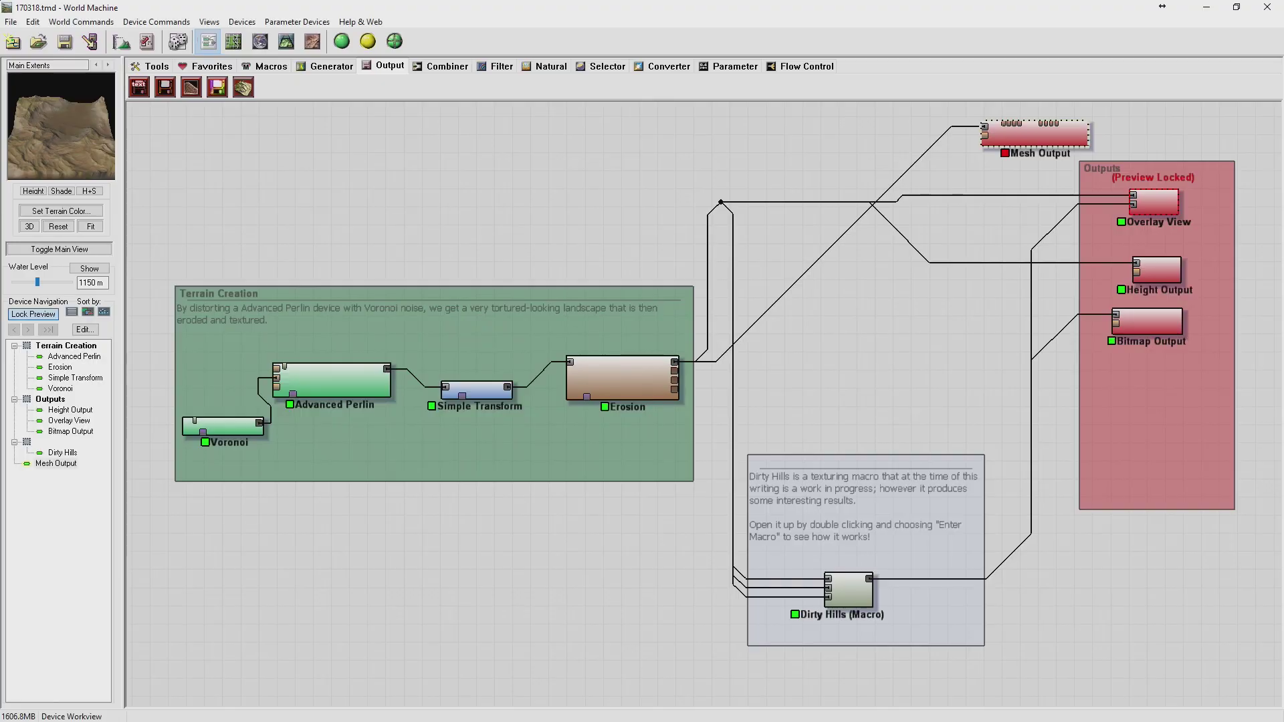
Write World Machine's Mesh Output to disk with a Target kTri Count of 256.
{"action": "double_click", "coordinate": [1053, 136]}
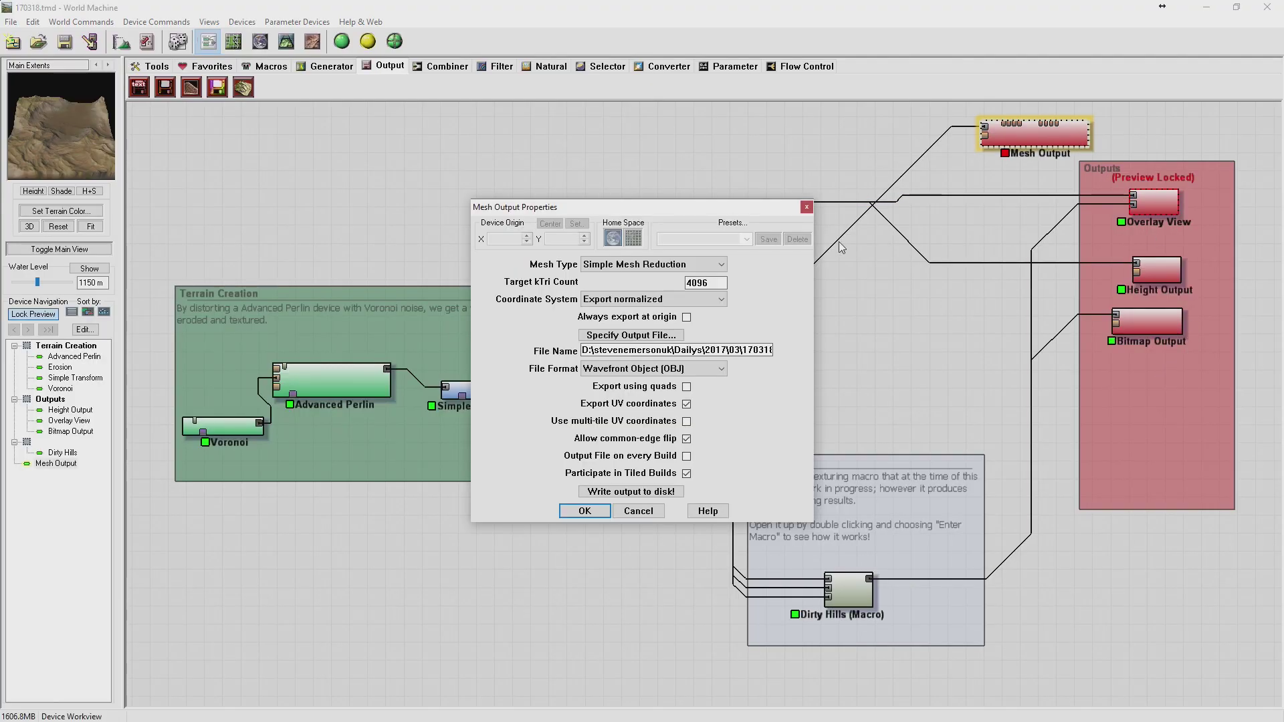
{"action": "double_click", "coordinate": [718, 285]}
{"action": "type", "text": "256"}
{"action": "left_click", "coordinate": [608, 491]}
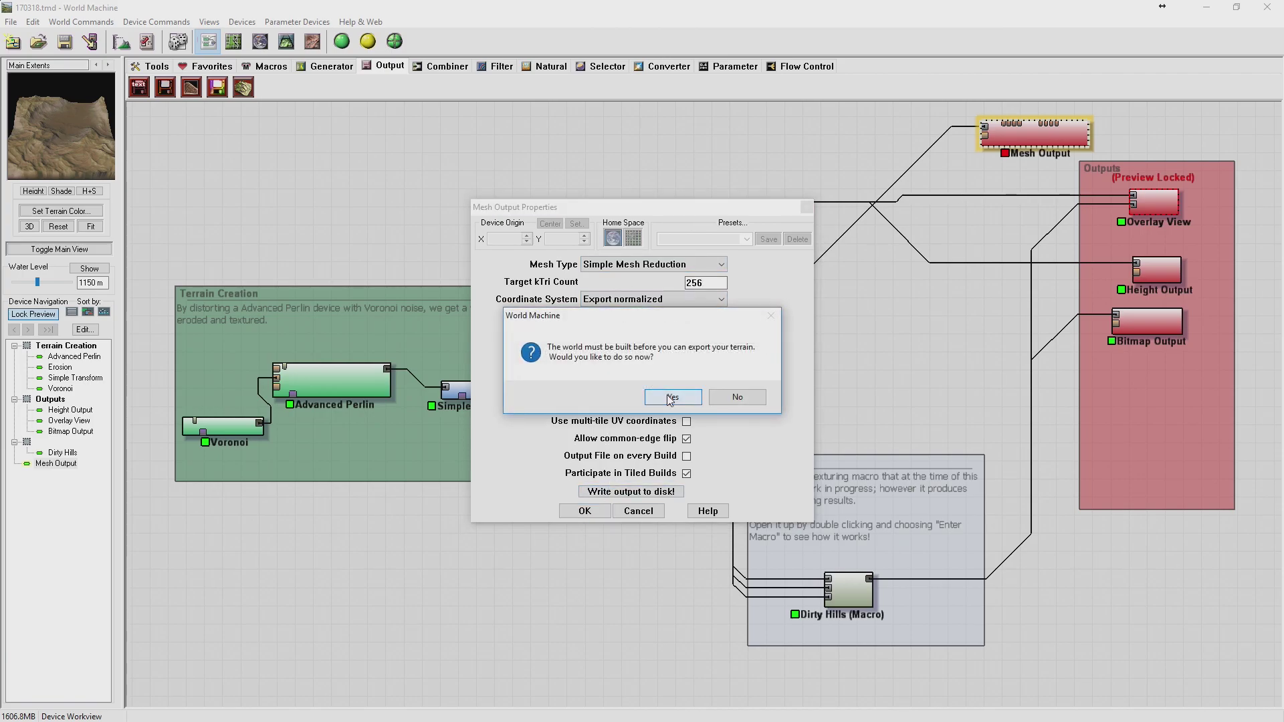
{"action": "left_click", "coordinate": [667, 400]}
{"action": "left_click", "coordinate": [666, 397]}
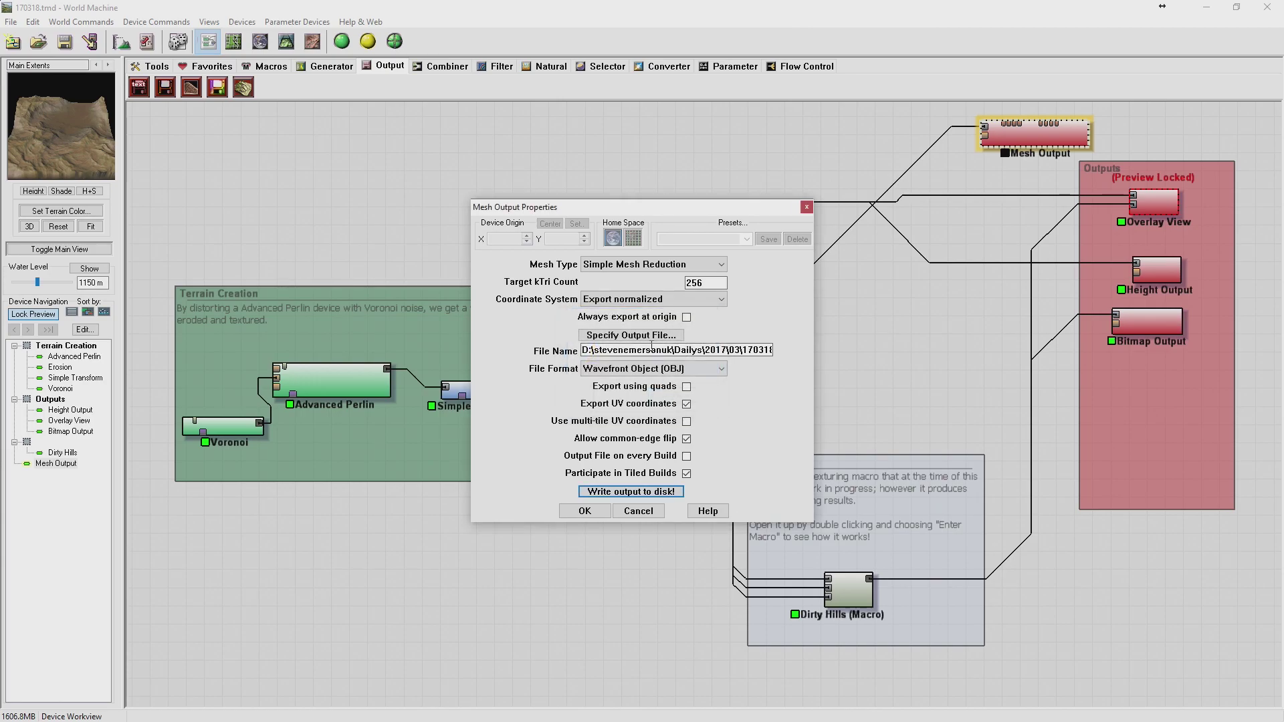
{"action": "left_click_drag", "start_coordinate": [701, 345], "coordinate": [857, 354]}
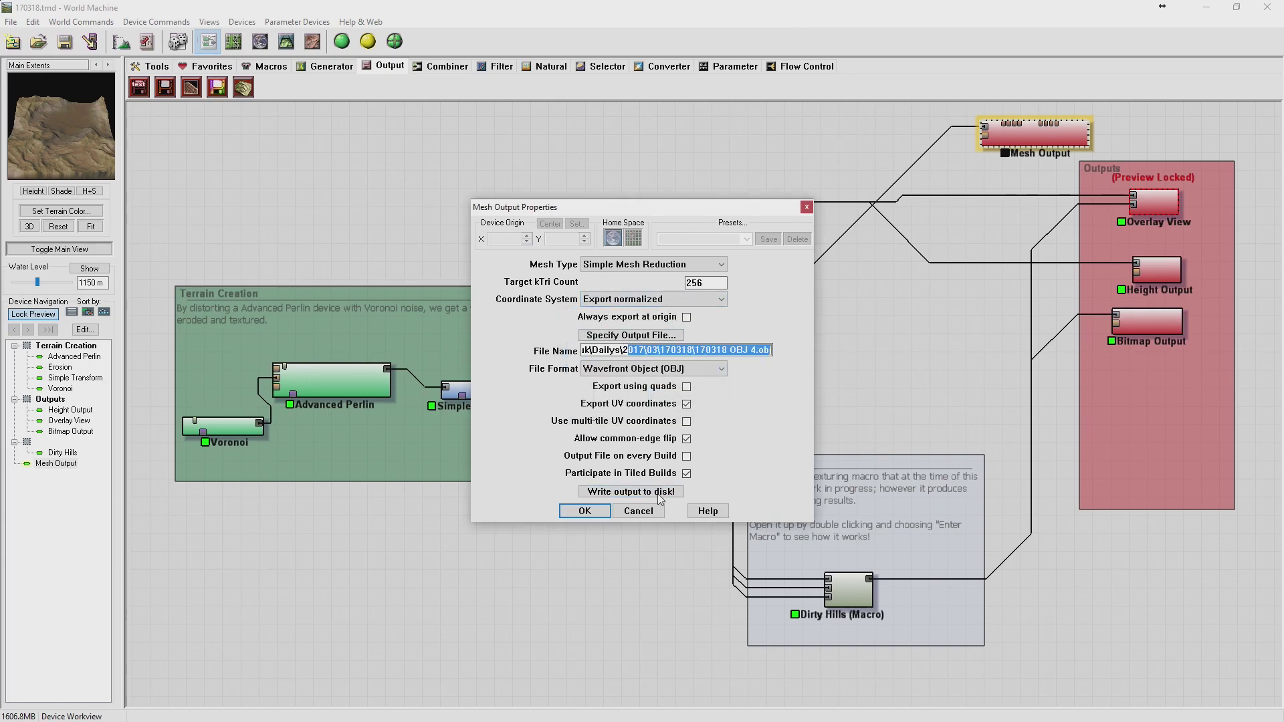
{"action": "left_click", "coordinate": [599, 515]}
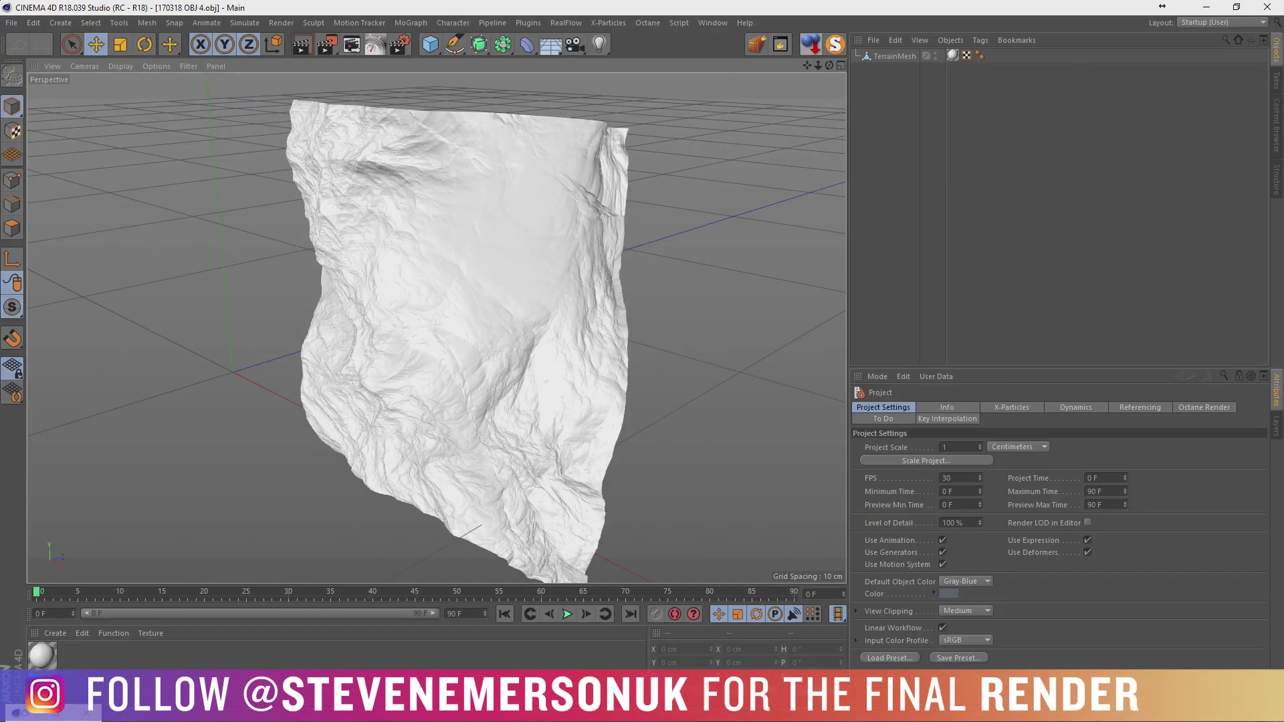
Delete the previously imported TerrainMesh object.
{"action": "left_click", "coordinate": [903, 57]}
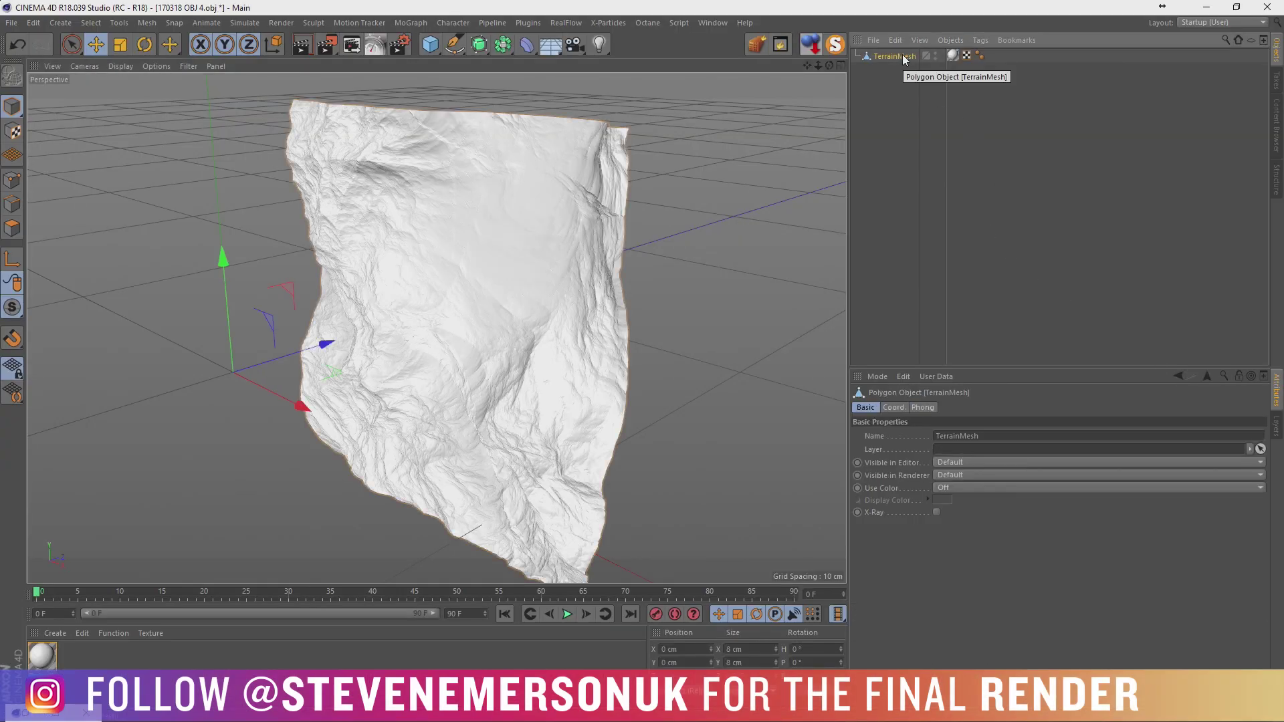
{"action": "left_click", "coordinate": [121, 66]}
{"action": "left_click", "coordinate": [139, 101]}
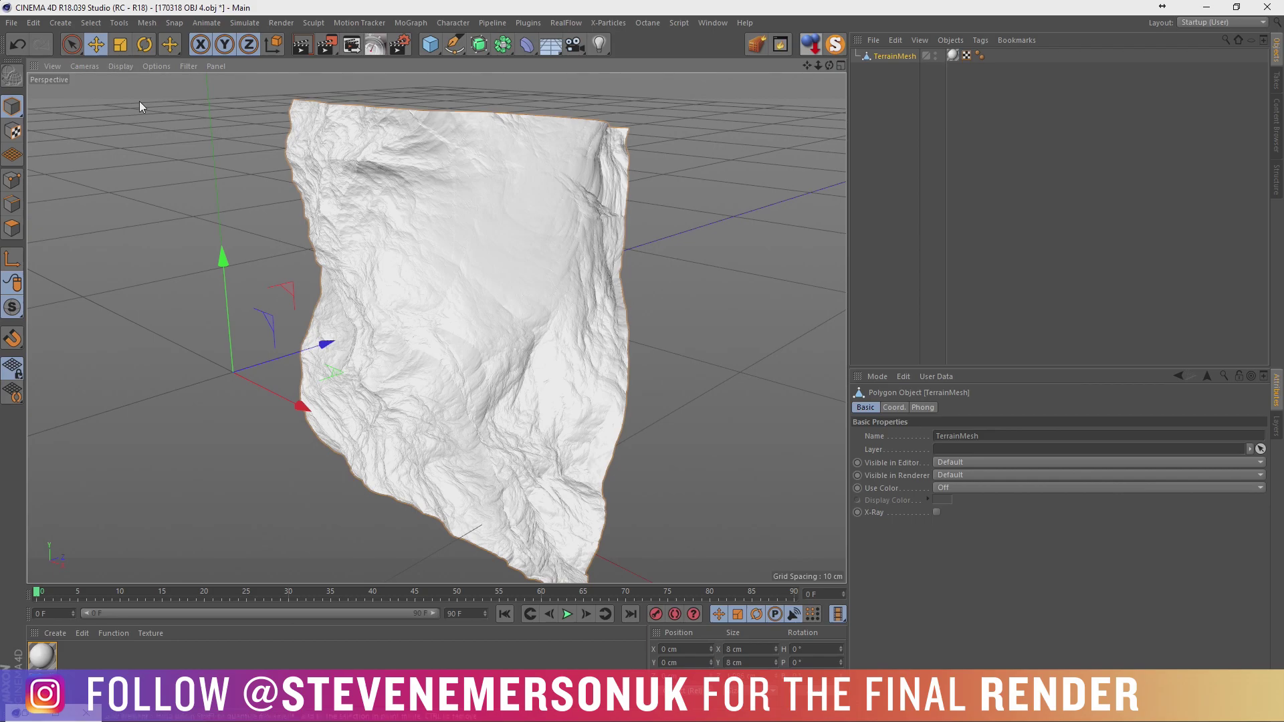
{"action": "key", "text": "Delete"}
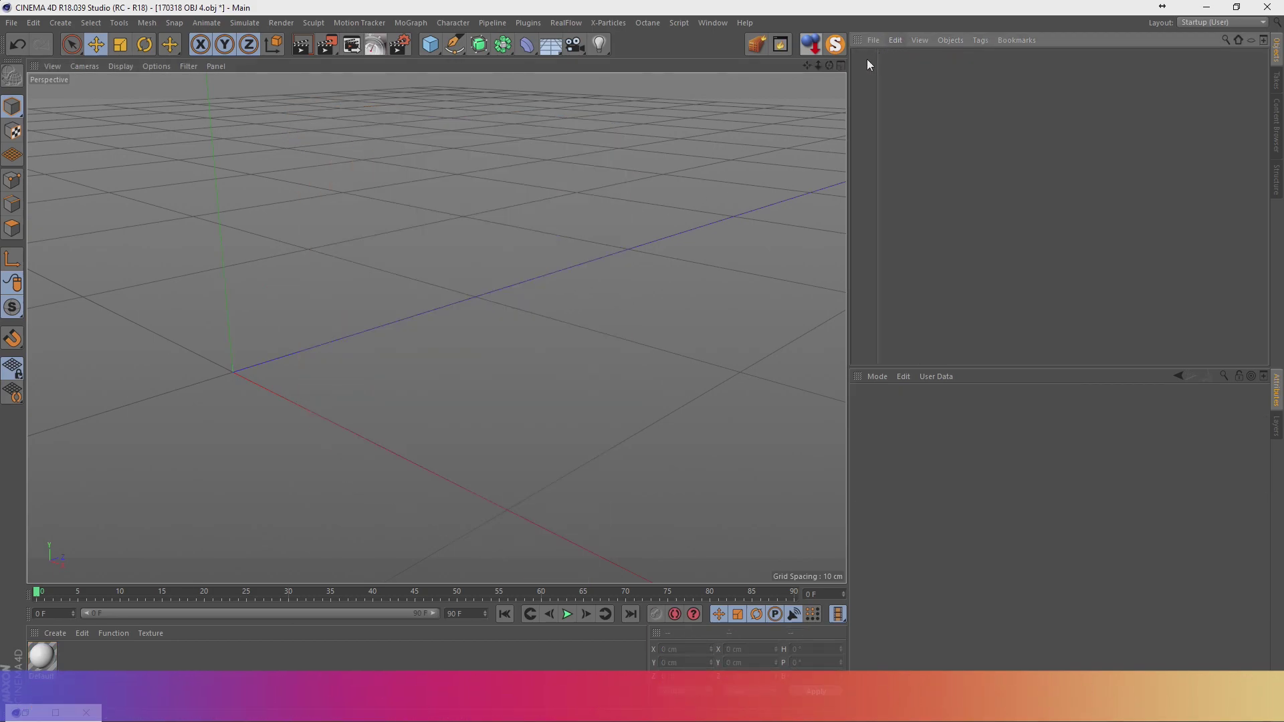
Switch back to the 170318.c4d document.
{"action": "left_click", "coordinate": [1195, 22]}
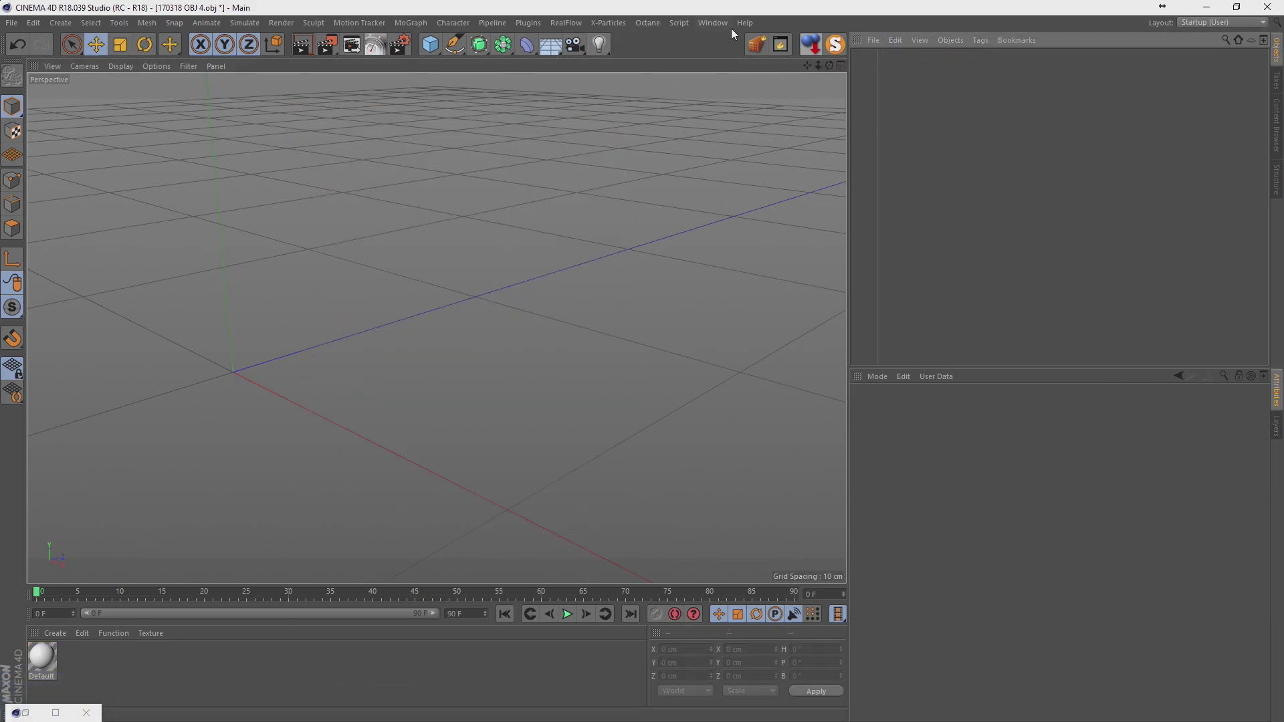
{"action": "left_click", "coordinate": [713, 23]}
{"action": "left_click", "coordinate": [727, 347]}
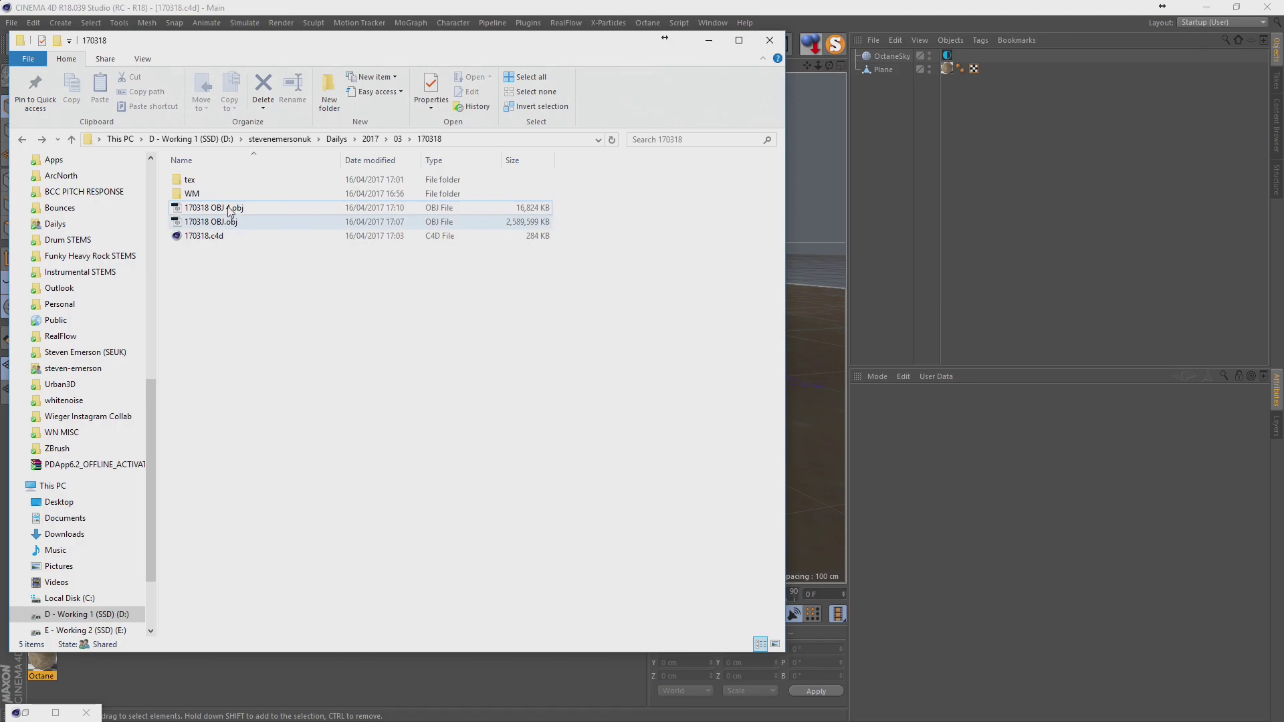
Import the re-exported 170318 OBJ 4.obj with the default OBJ Import settings.
{"action": "left_click_drag", "start_coordinate": [214, 208], "coordinate": [1044, 227]}
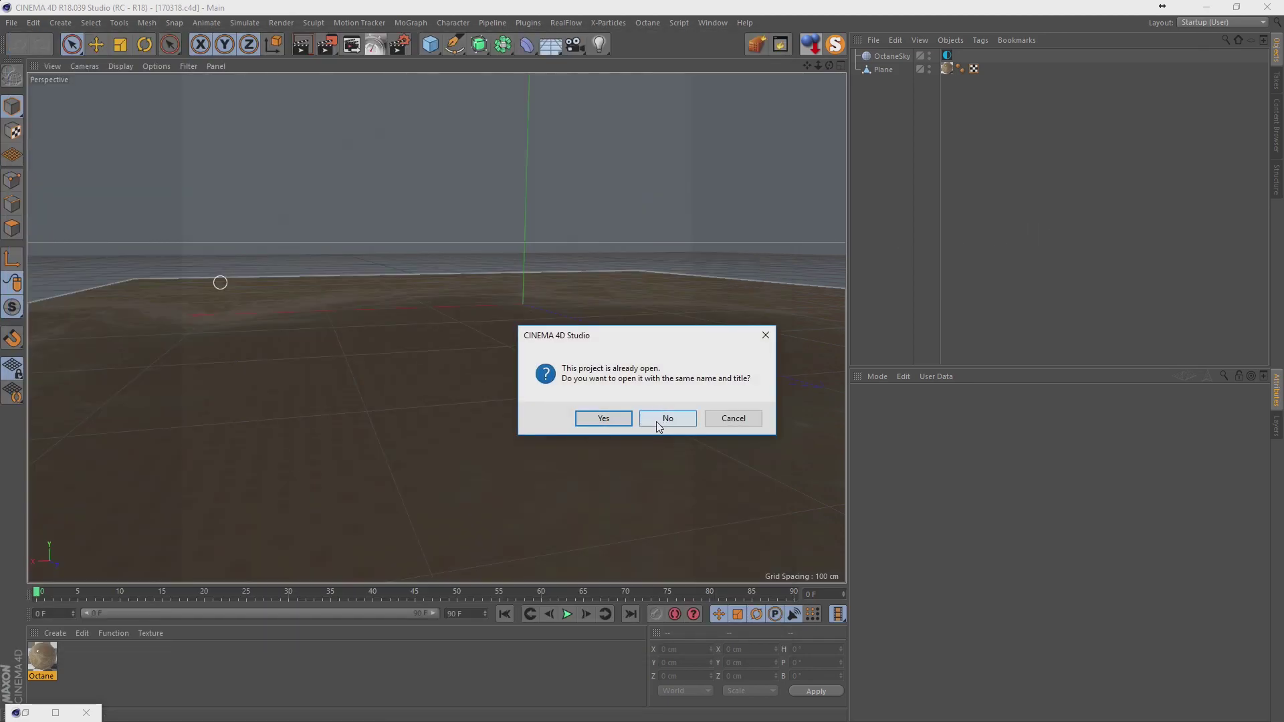
{"action": "left_click", "coordinate": [592, 419]}
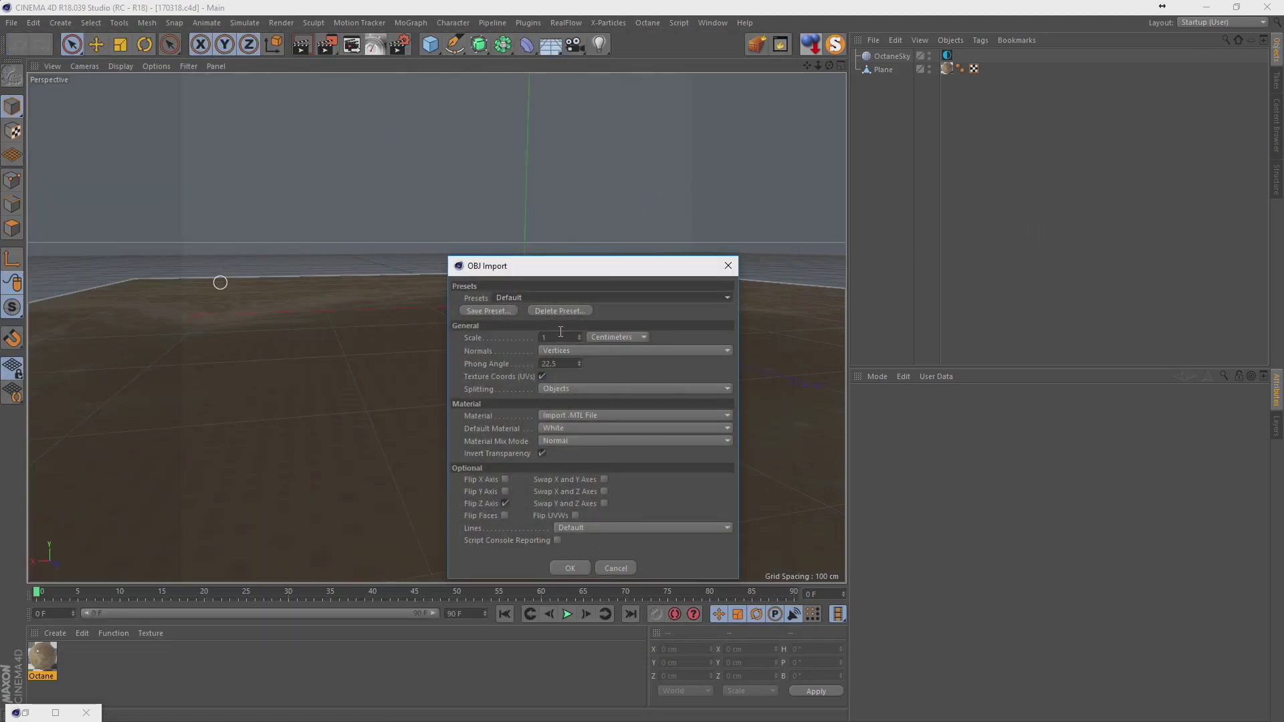
{"action": "key", "text": "Return"}
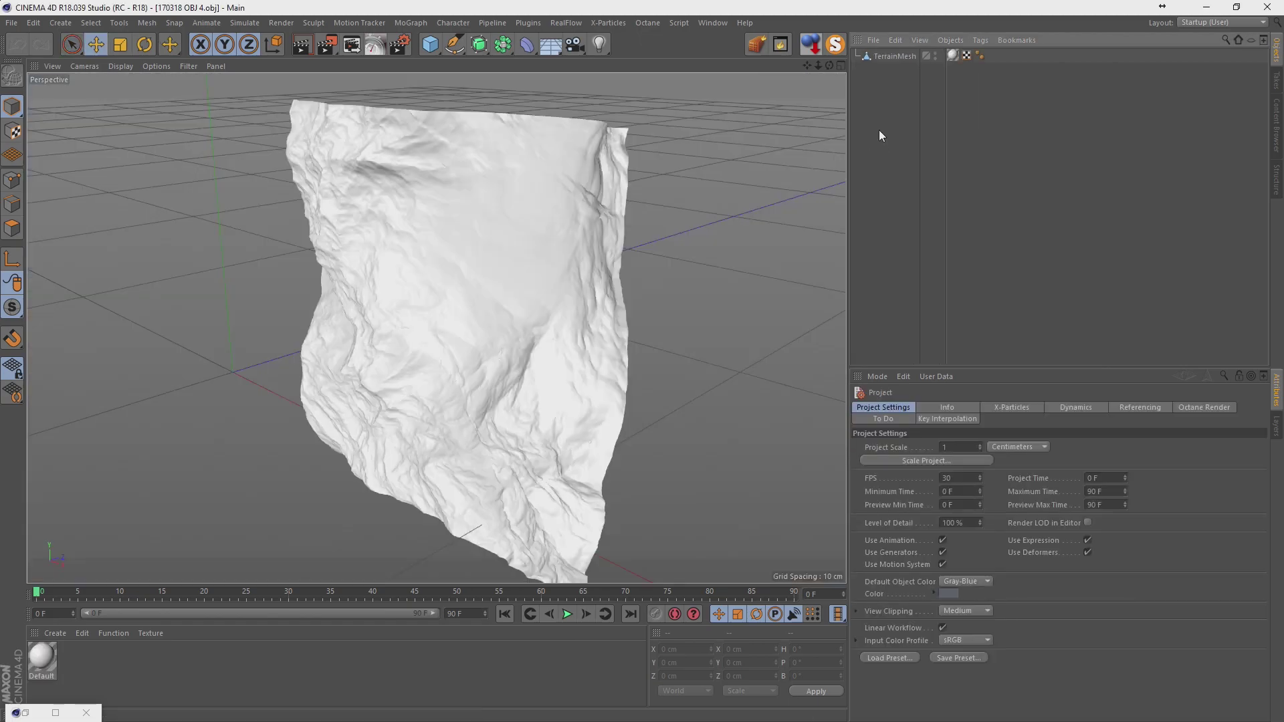
Select TerrainMesh and view its Coord. values, undoing a trial heading rotation.
{"action": "left_click", "coordinate": [884, 59]}
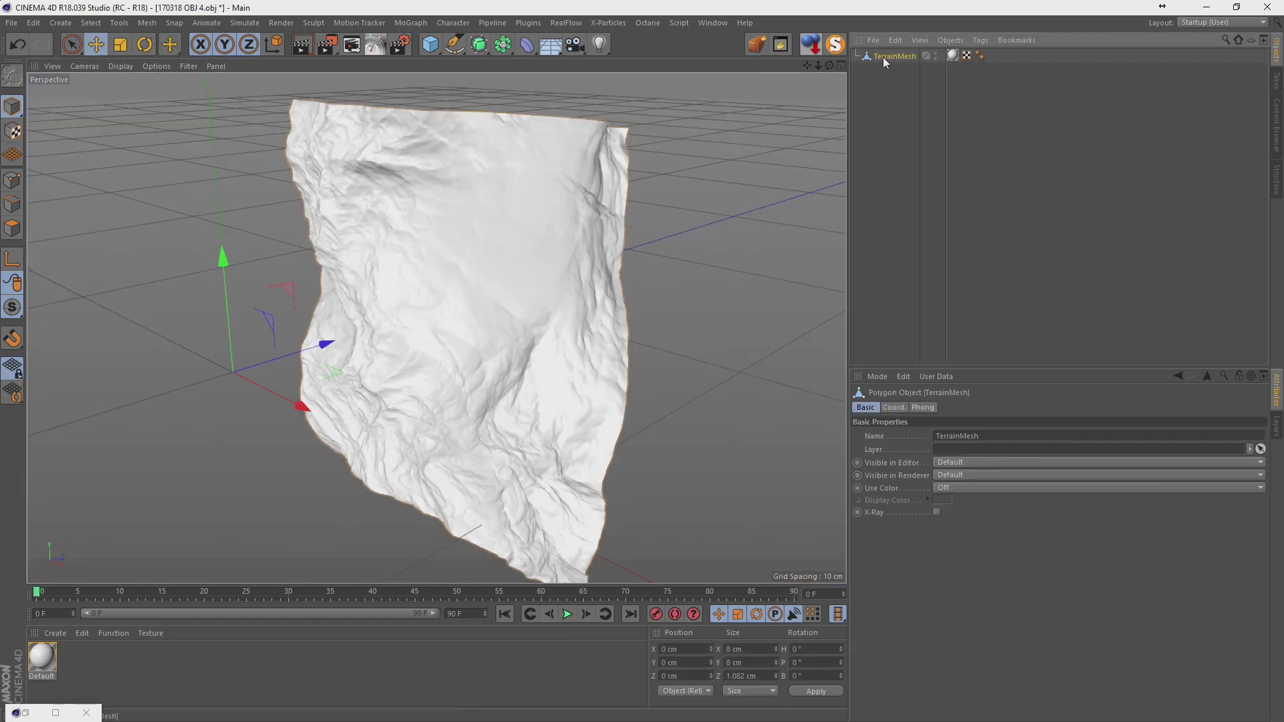
{"action": "left_click", "coordinate": [893, 407]}
{"action": "left_click_drag", "start_coordinate": [1082, 436], "coordinate": [1083, 447]}
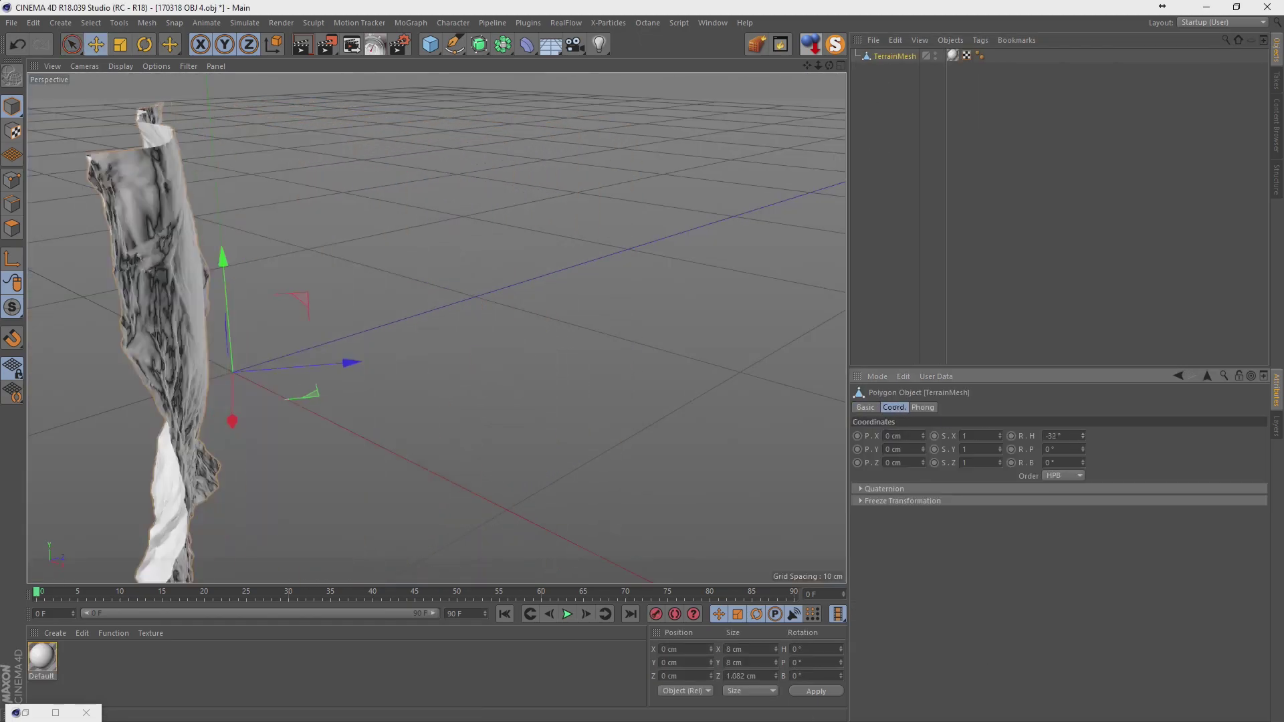
{"action": "key", "text": "ctrl+z"}
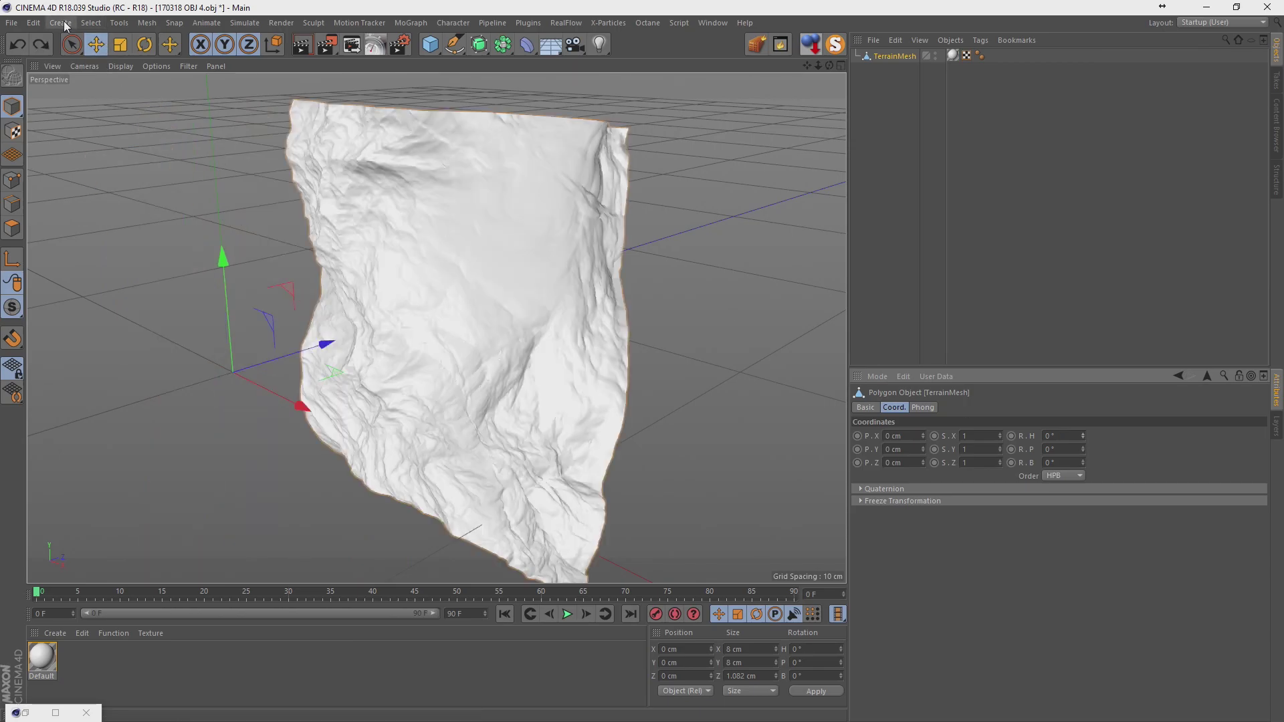
Centre the TerrainMesh axis on its points with Axis Center.
{"action": "left_click", "coordinate": [148, 23]}
{"action": "mouse_move", "coordinate": [160, 145]}
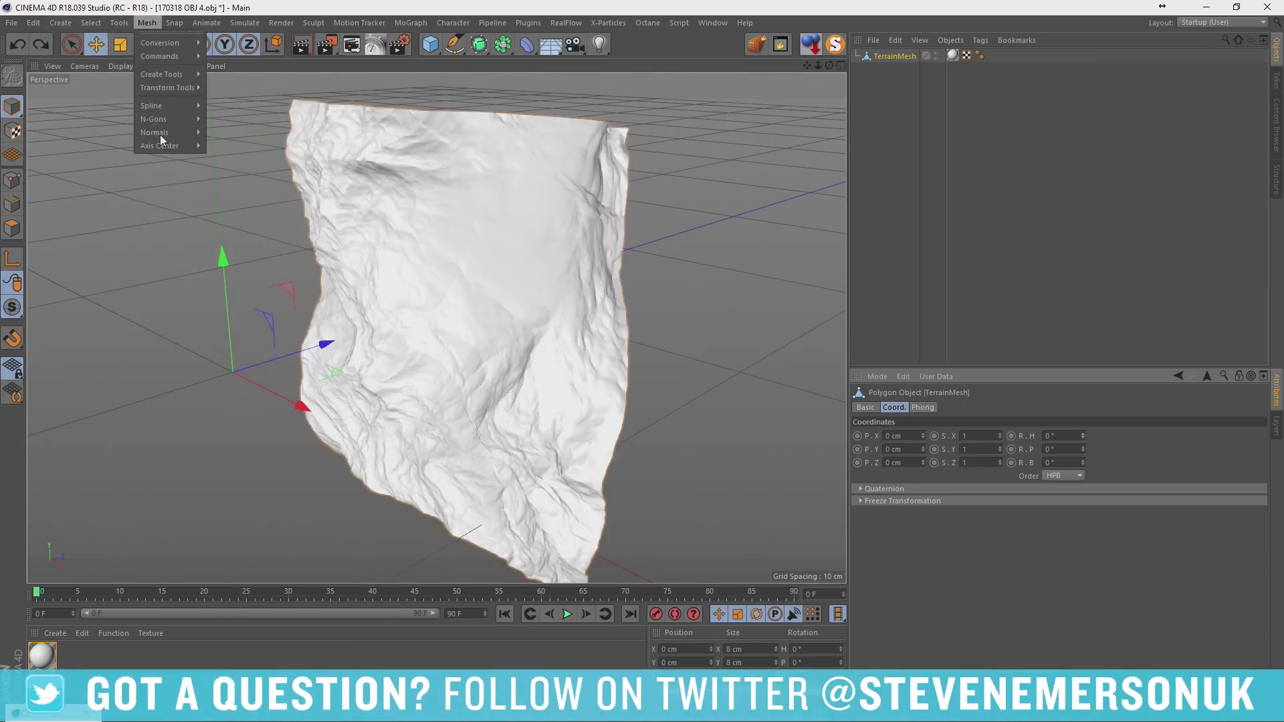
{"action": "left_click", "coordinate": [244, 148]}
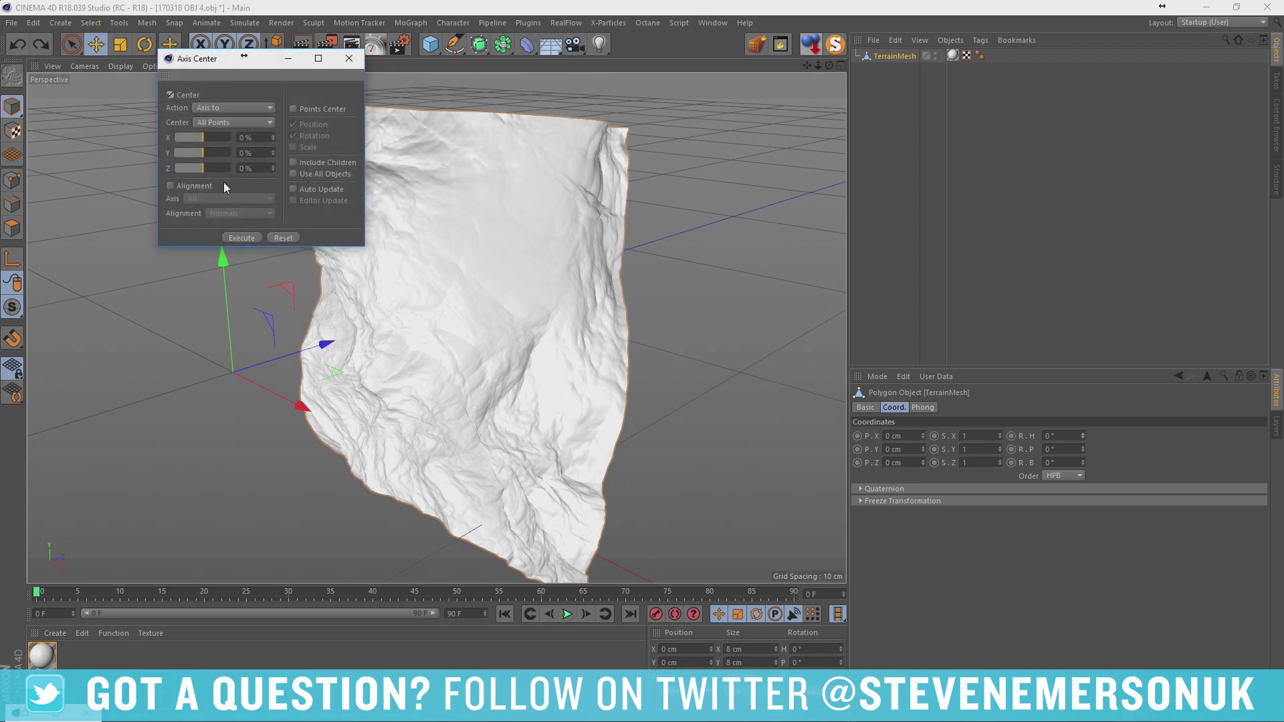
{"action": "left_click", "coordinate": [305, 190]}
{"action": "left_click", "coordinate": [305, 200]}
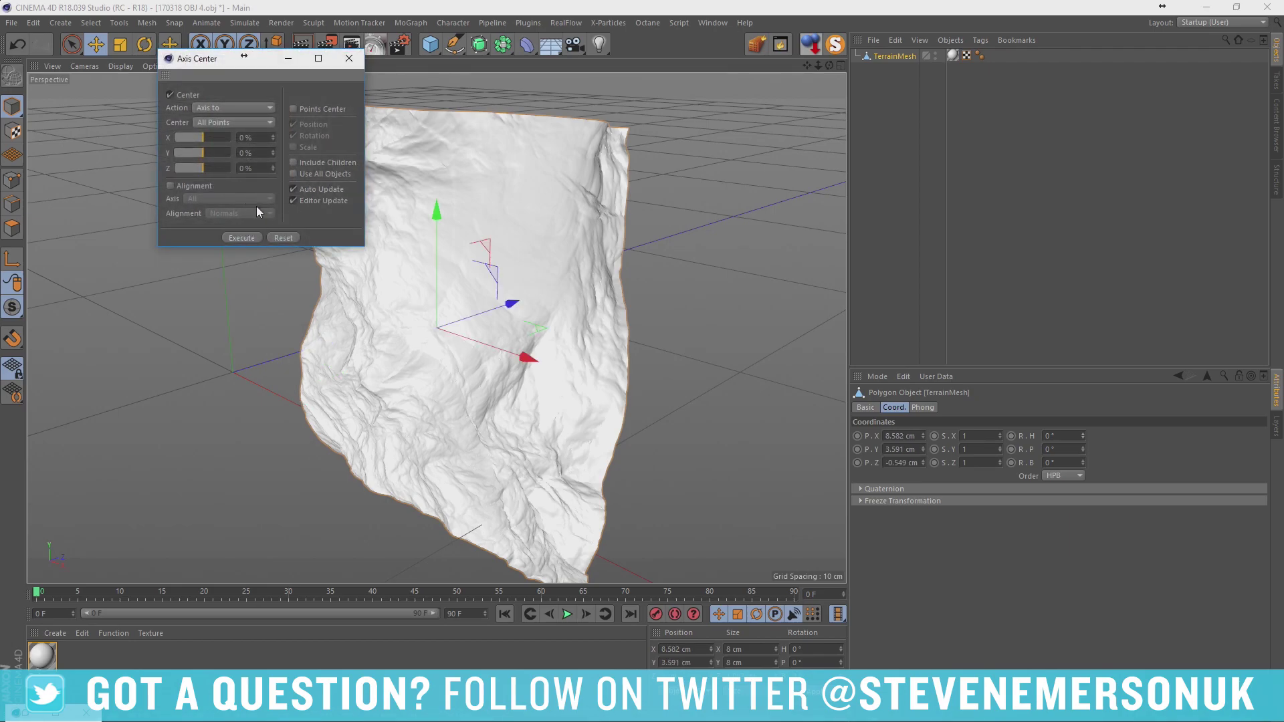
{"action": "left_click", "coordinate": [345, 61]}
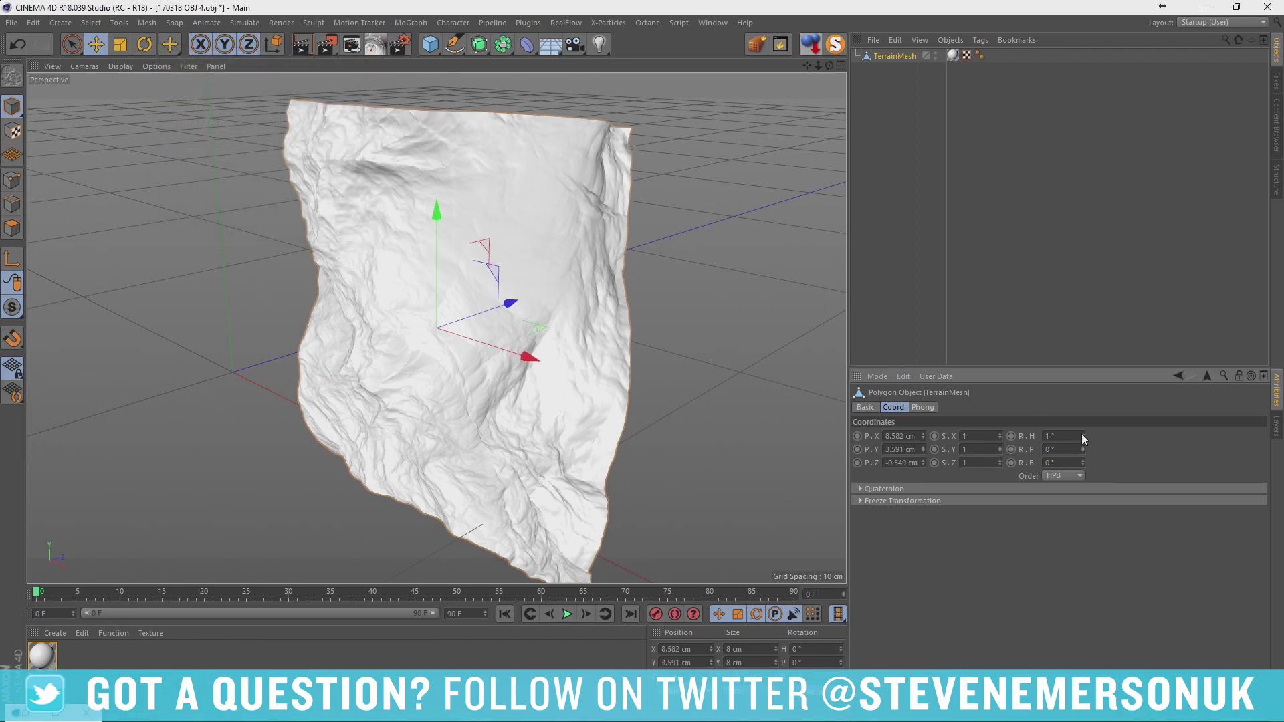
Set TerrainMesh's pitch (R.P) to -90° so the terrain lies flat.
{"action": "left_click_drag", "start_coordinate": [1083, 448], "coordinate": [1083, 495]}
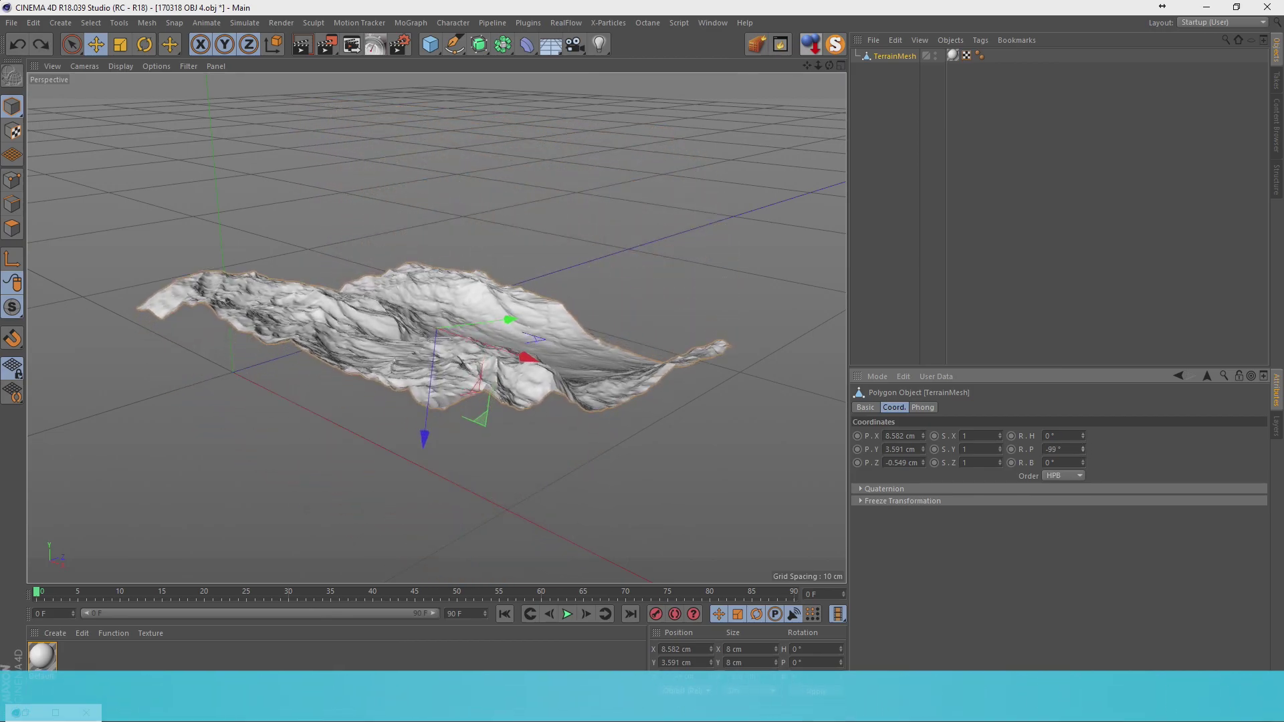
{"action": "left_click_drag", "start_coordinate": [1082, 449], "coordinate": [1082, 511]}
{"action": "type", "text": "-90"}
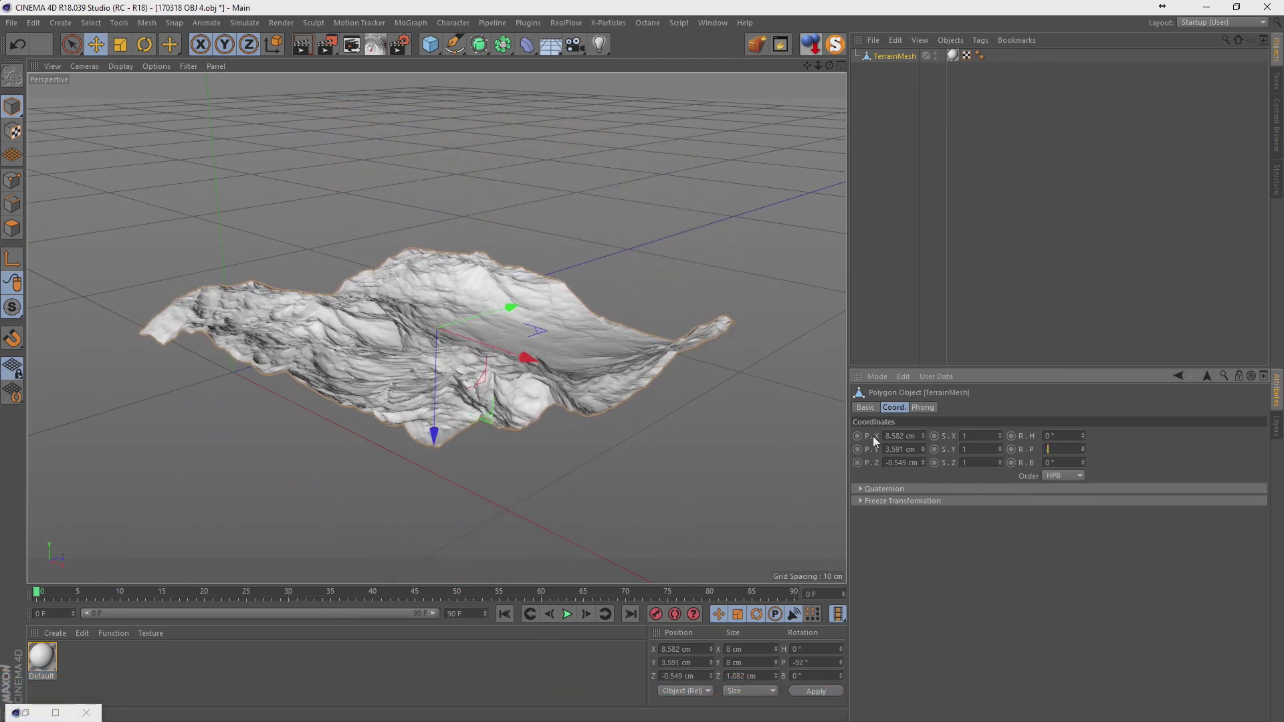
{"action": "key", "text": "Return"}
{"action": "left_click", "coordinate": [872, 104]}
{"action": "left_click", "coordinate": [883, 60]}
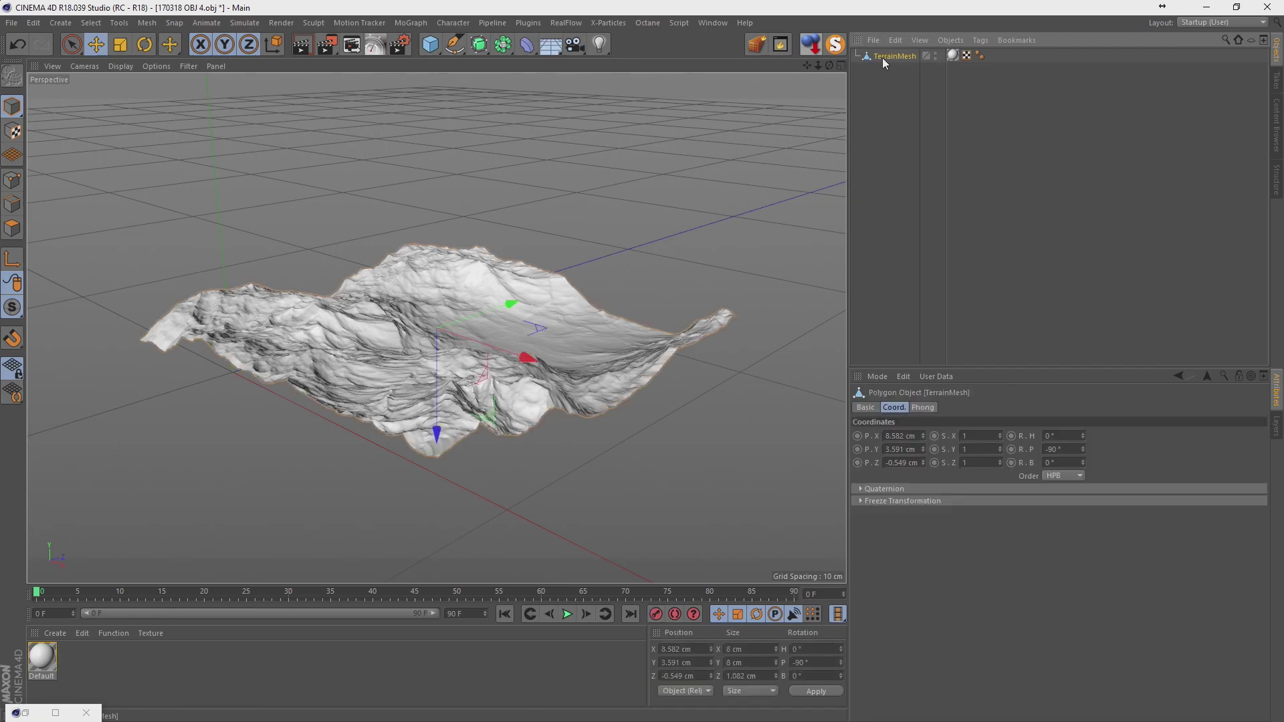
{"action": "left_click", "coordinate": [710, 23]}
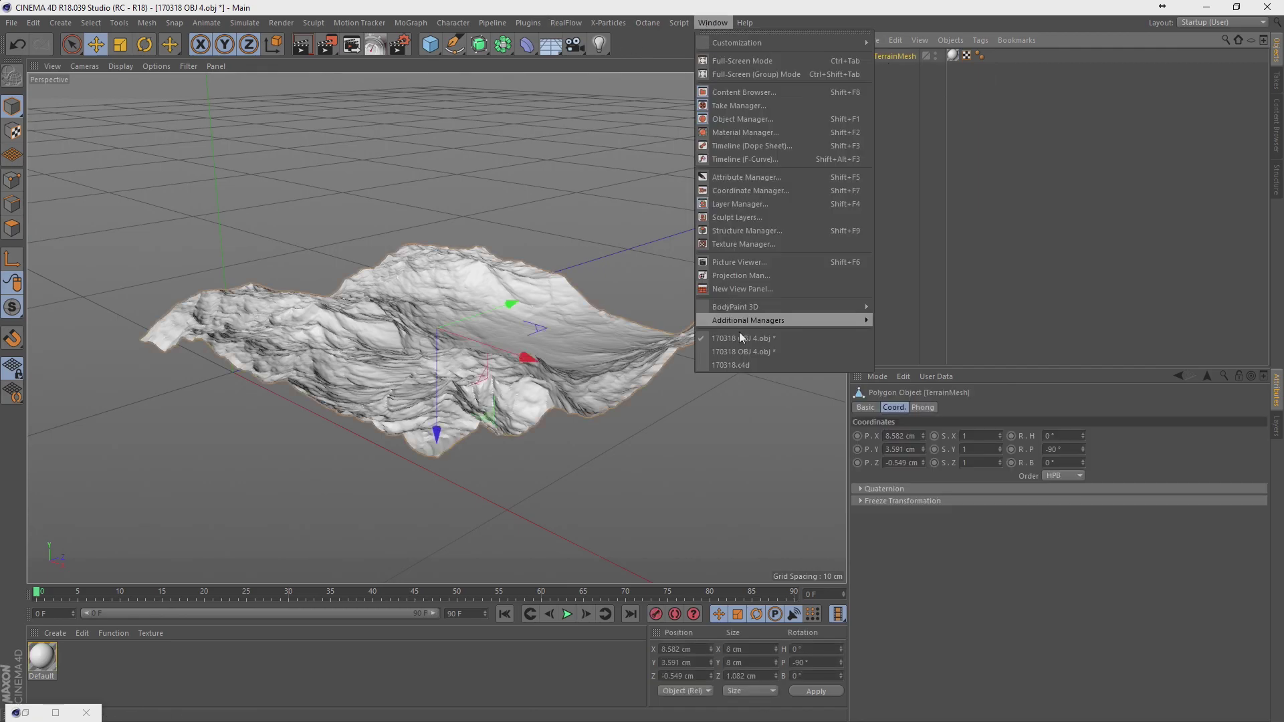
Switch to the 170318.c4d scene and show the four-view layout.
{"action": "left_click", "coordinate": [746, 365]}
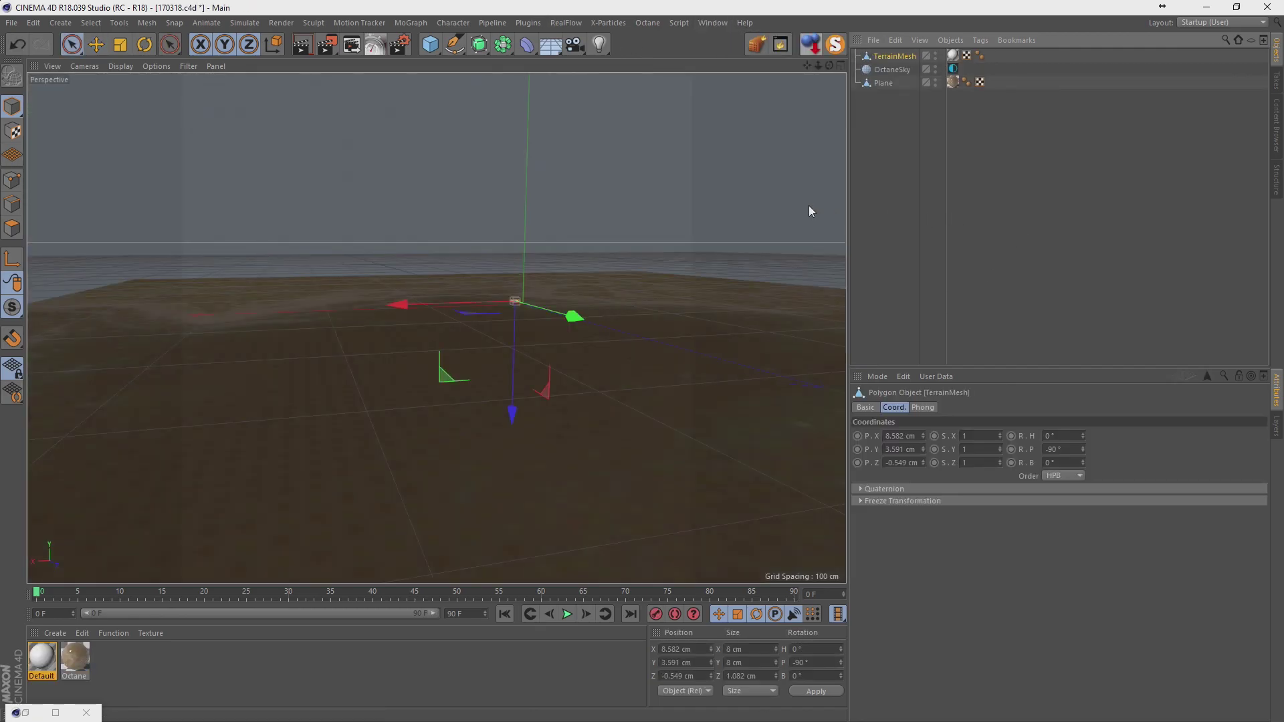
{"action": "left_click_drag", "start_coordinate": [512, 365], "coordinate": [522, 281]}
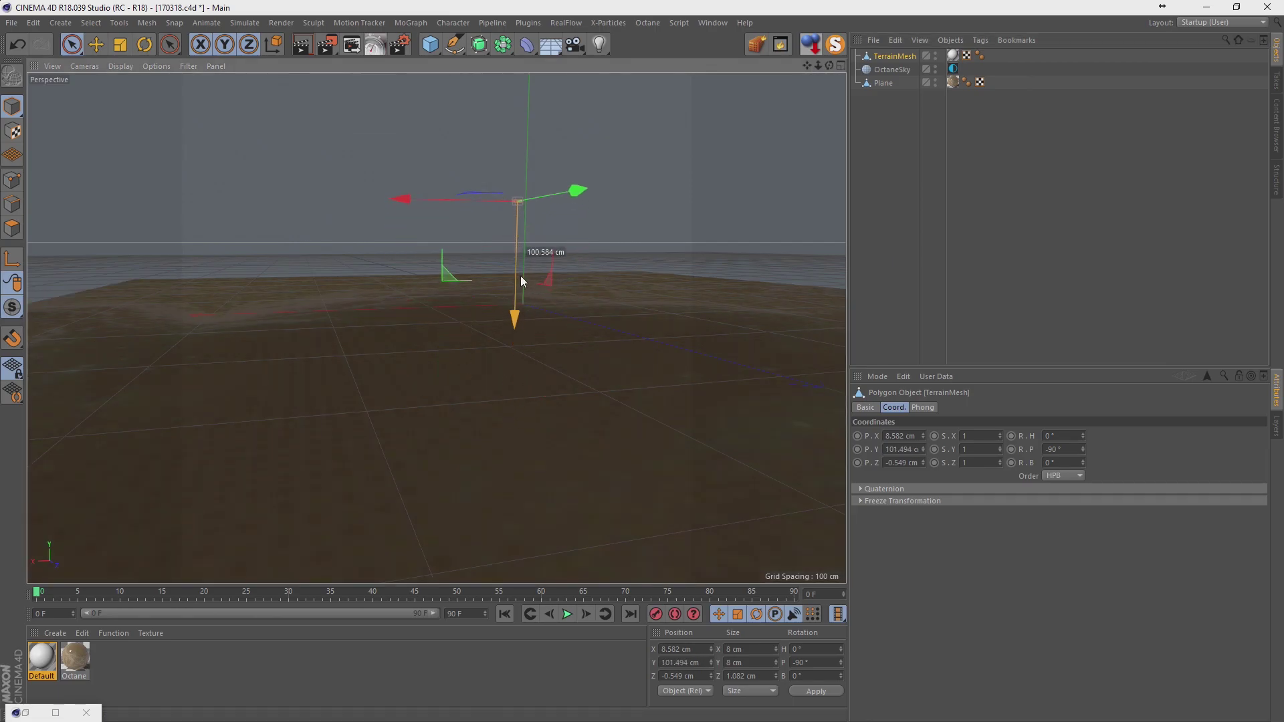
{"action": "key", "text": "ctrl+z"}
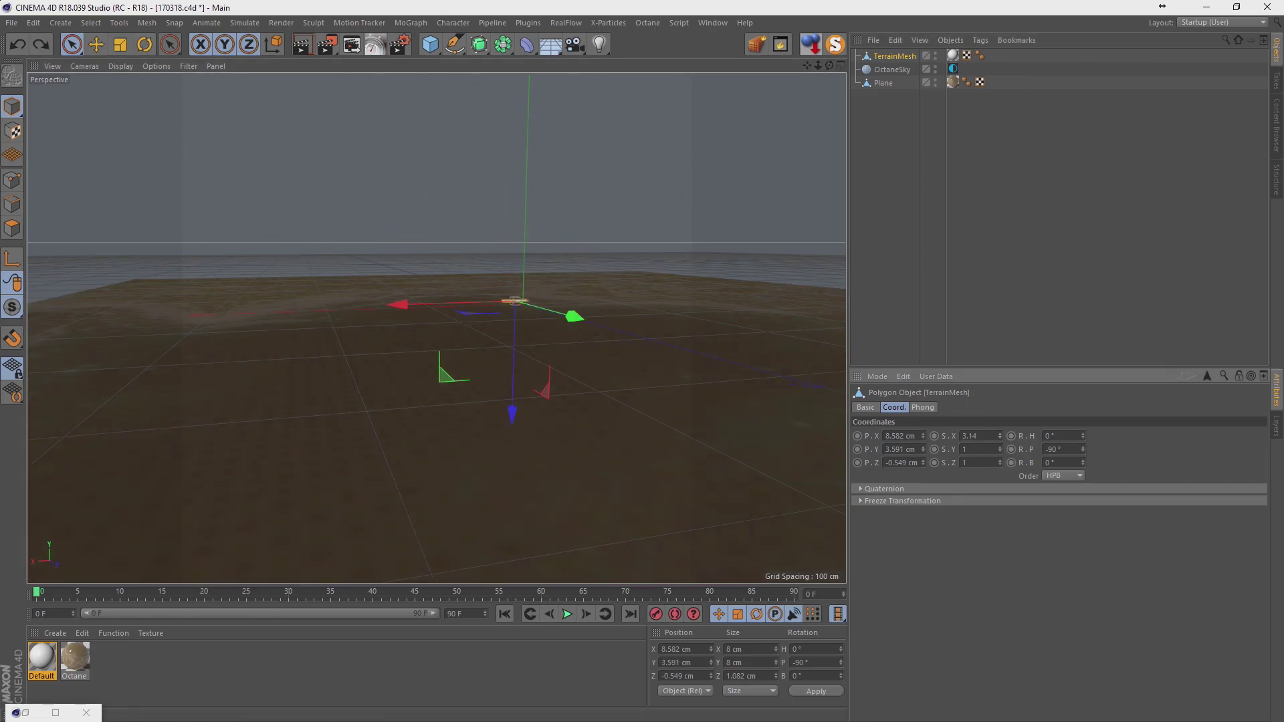
{"action": "middle_click", "coordinate": [727, 381]}
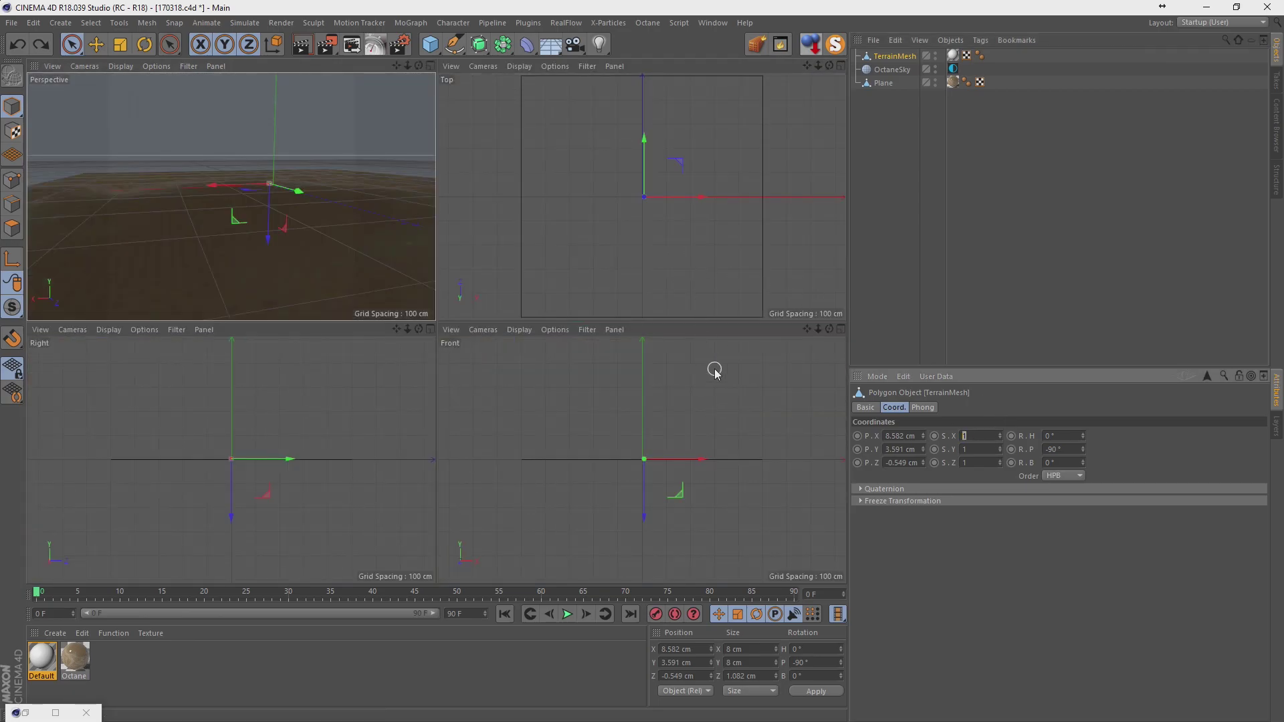
Scale TerrainMesh to 125 on X, Y and Z.
{"action": "type", "text": "100"}
{"action": "key", "text": "Tab"}
{"action": "type", "text": "100"}
{"action": "key", "text": "Tab"}
{"action": "type", "text": "10"}
{"action": "key", "text": "Return"}
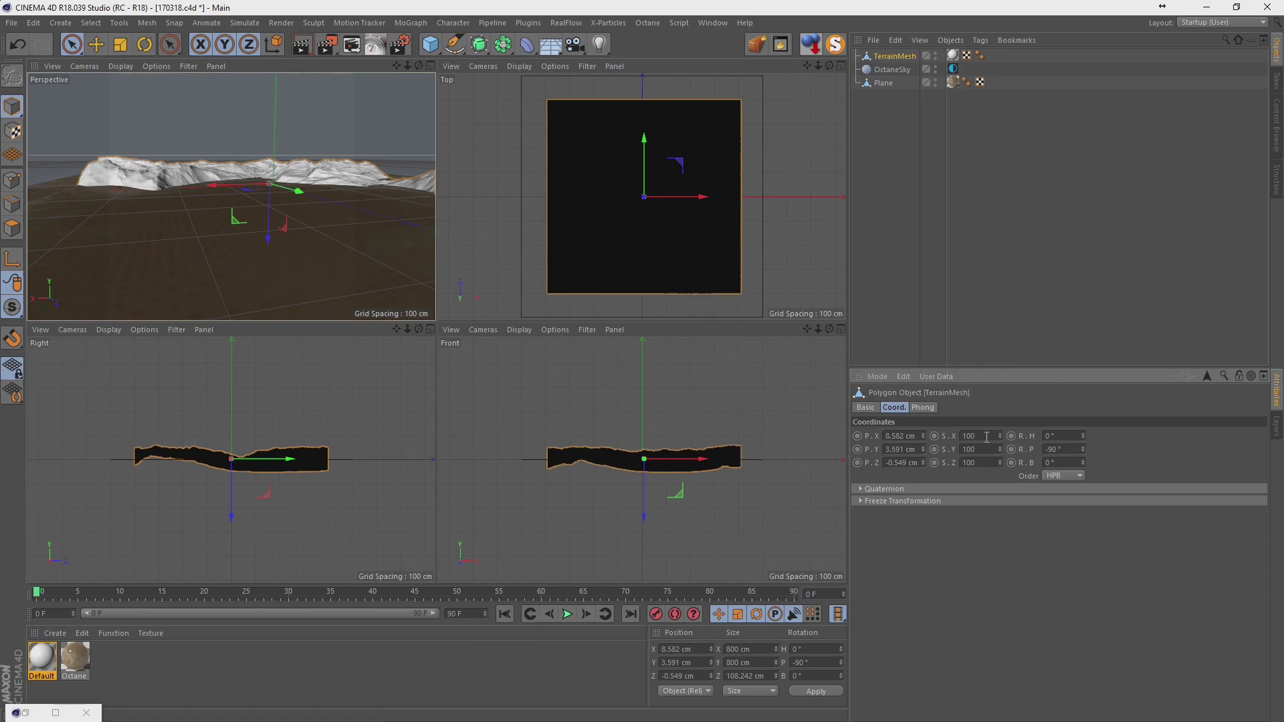
{"action": "mouse_move", "coordinate": [1000, 436]}
{"action": "left_mouse_down"}
{"action": "mouse_move", "coordinate": [1023, 436]}
{"action": "mouse_move", "coordinate": [1003, 435]}
{"action": "left_mouse_up"}
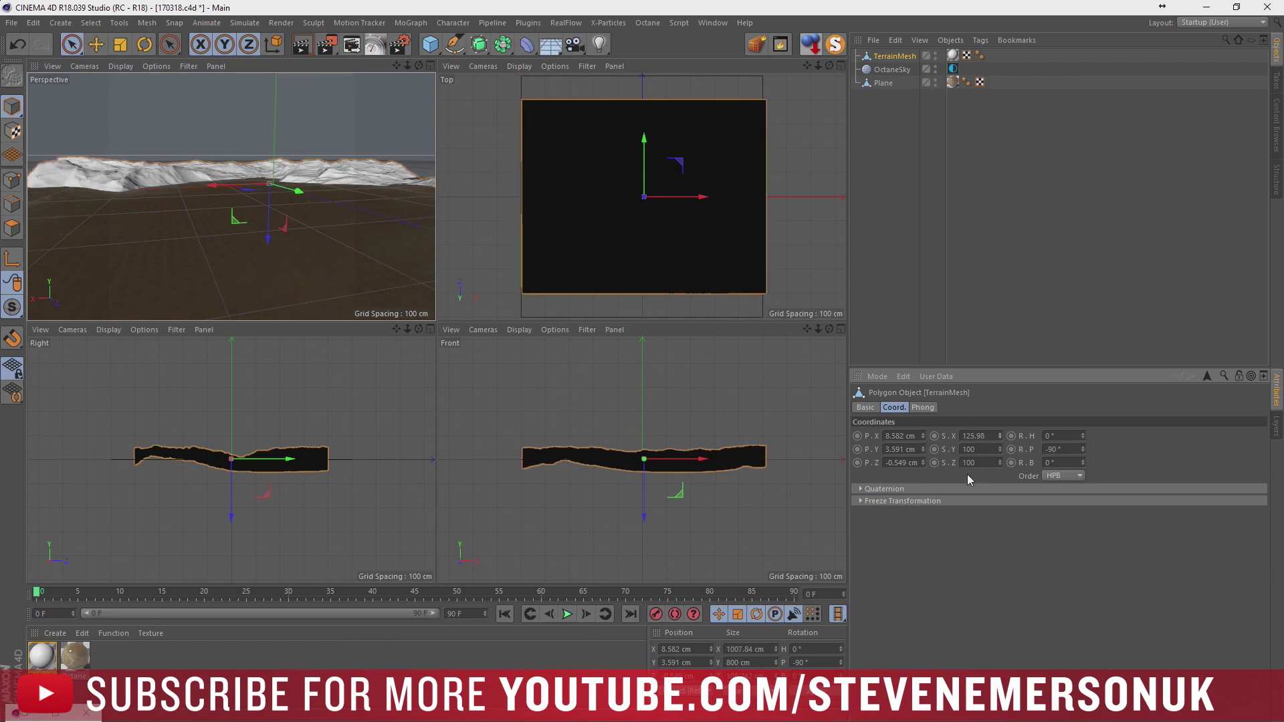
{"action": "key", "text": "BackSpace"}
{"action": "key", "text": "BackSpace"}
{"action": "key", "text": "BackSpace"}
{"action": "key", "text": "Tab"}
{"action": "type", "text": "125"}
{"action": "key", "text": "Tab"}
{"action": "type", "text": "125"}
{"action": "key", "text": "Return"}
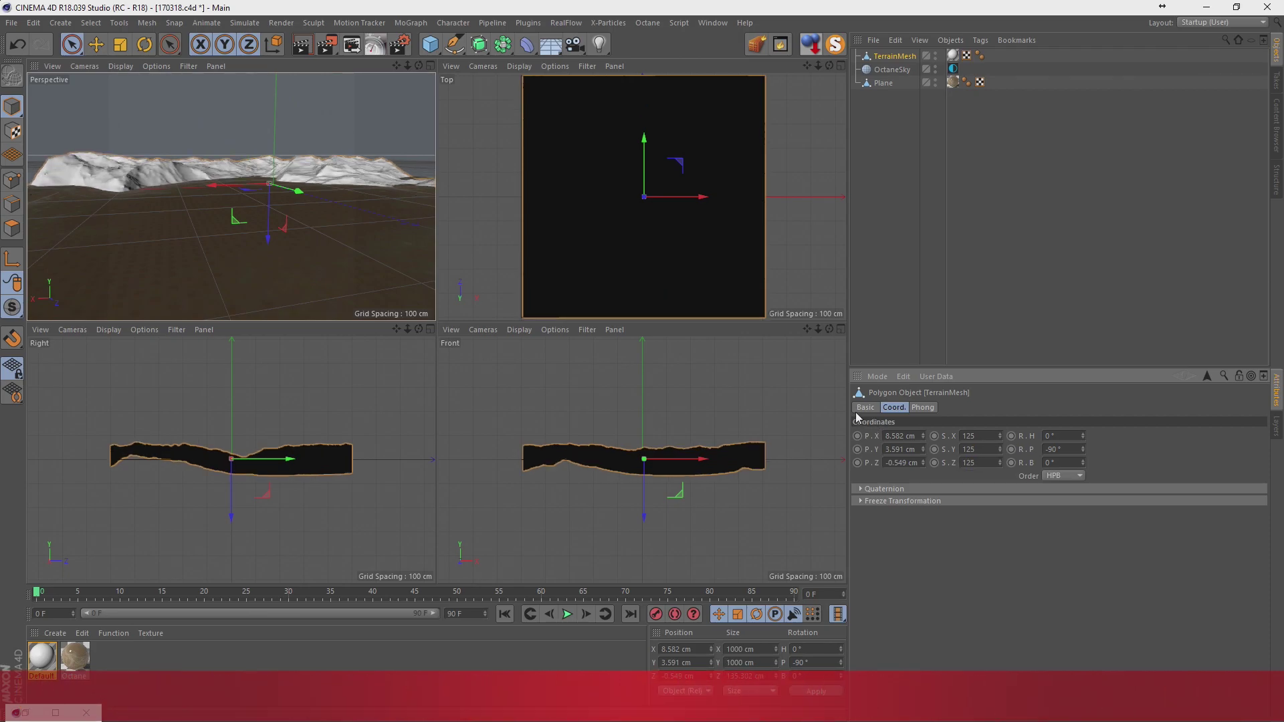
Set TerrainMesh position to 0, 0, 0 and return to a single perspective view.
{"action": "left_click", "coordinate": [896, 436]}
{"action": "type", "text": "0"}
{"action": "key", "text": "Tab"}
{"action": "type", "text": "0"}
{"action": "key", "text": "Tab"}
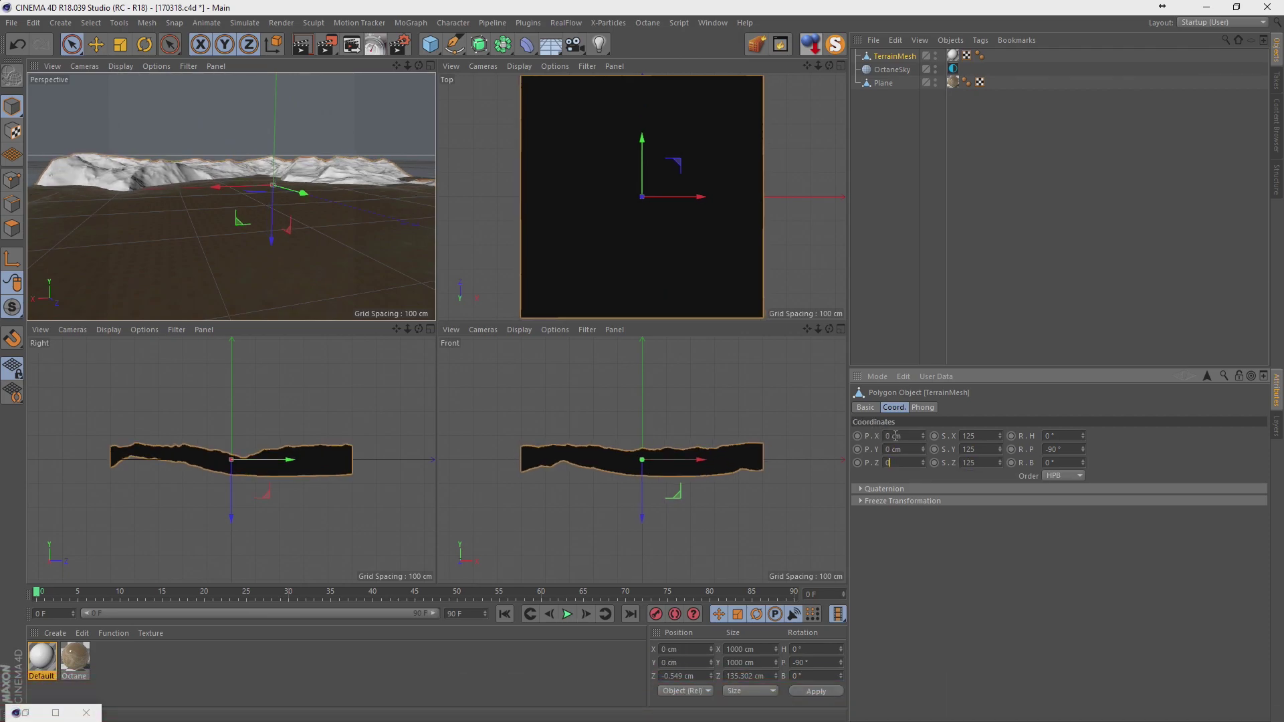
{"action": "type", "text": "0"}
{"action": "key", "text": "Return"}
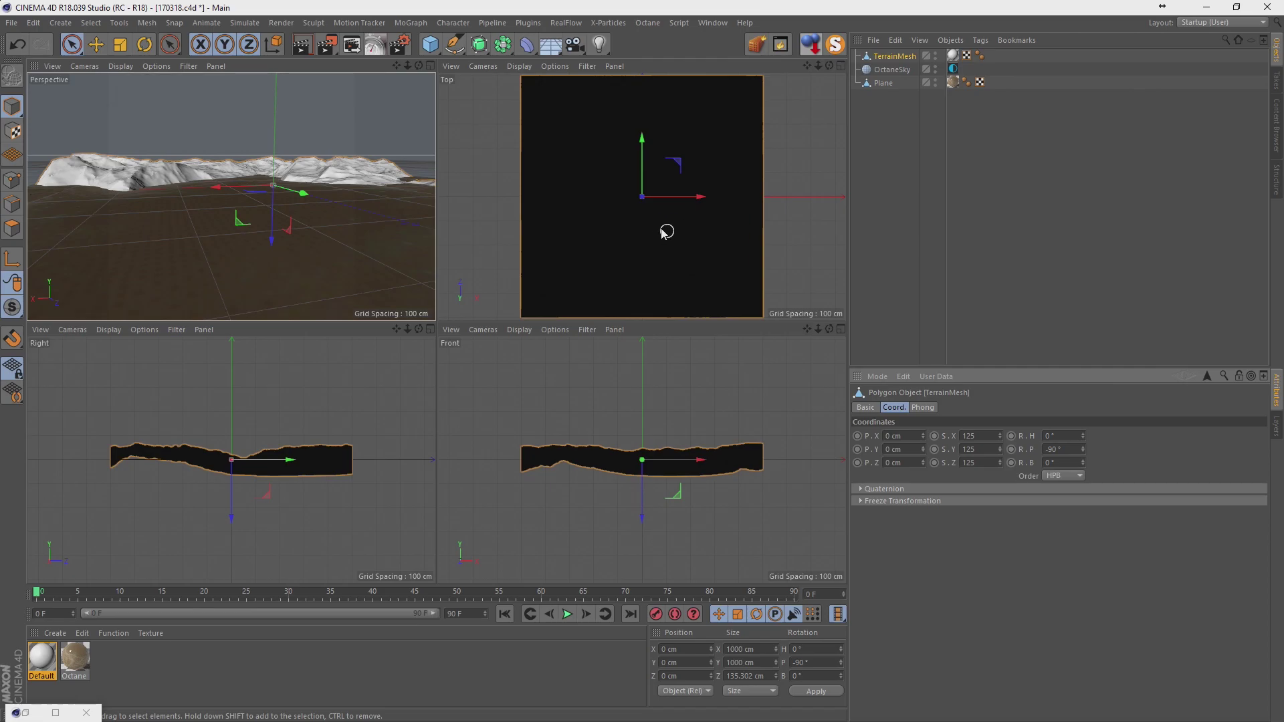
{"action": "middle_click", "coordinate": [318, 209]}
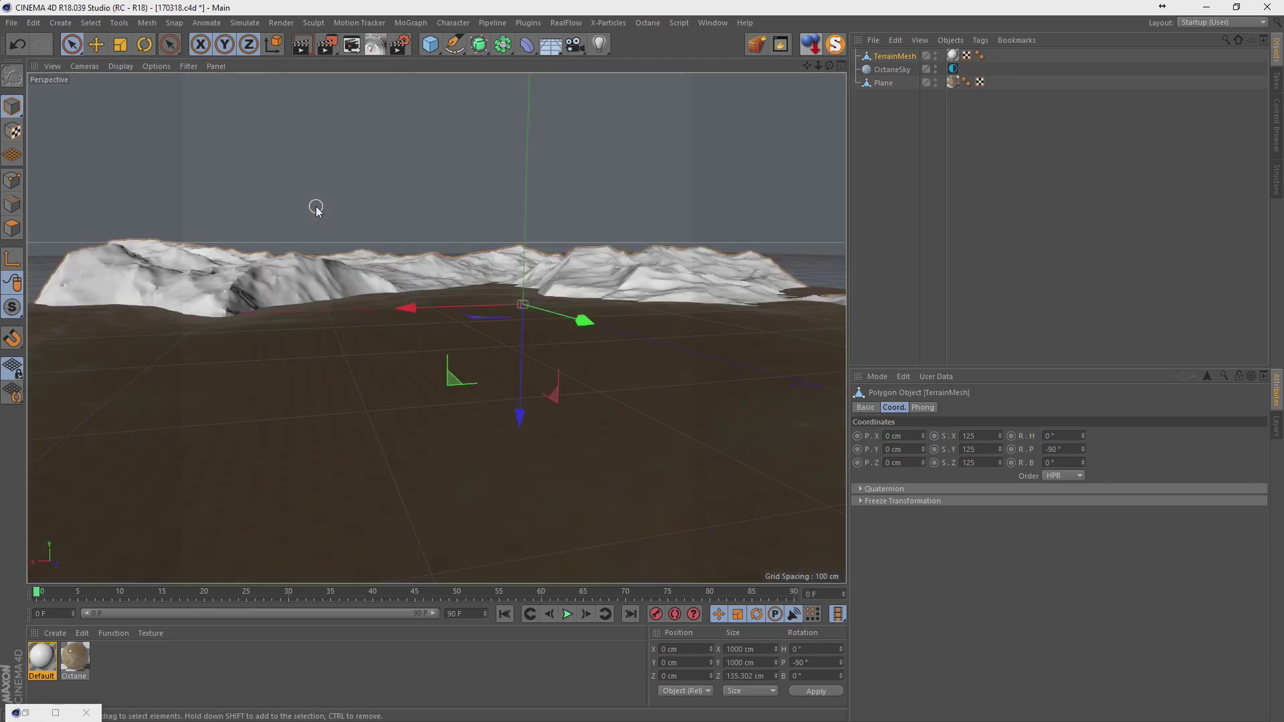
Switch to the OctaneRender layout and start the Octane Live Viewer.
{"action": "left_click", "coordinate": [1197, 23]}
{"action": "left_click", "coordinate": [1211, 106]}
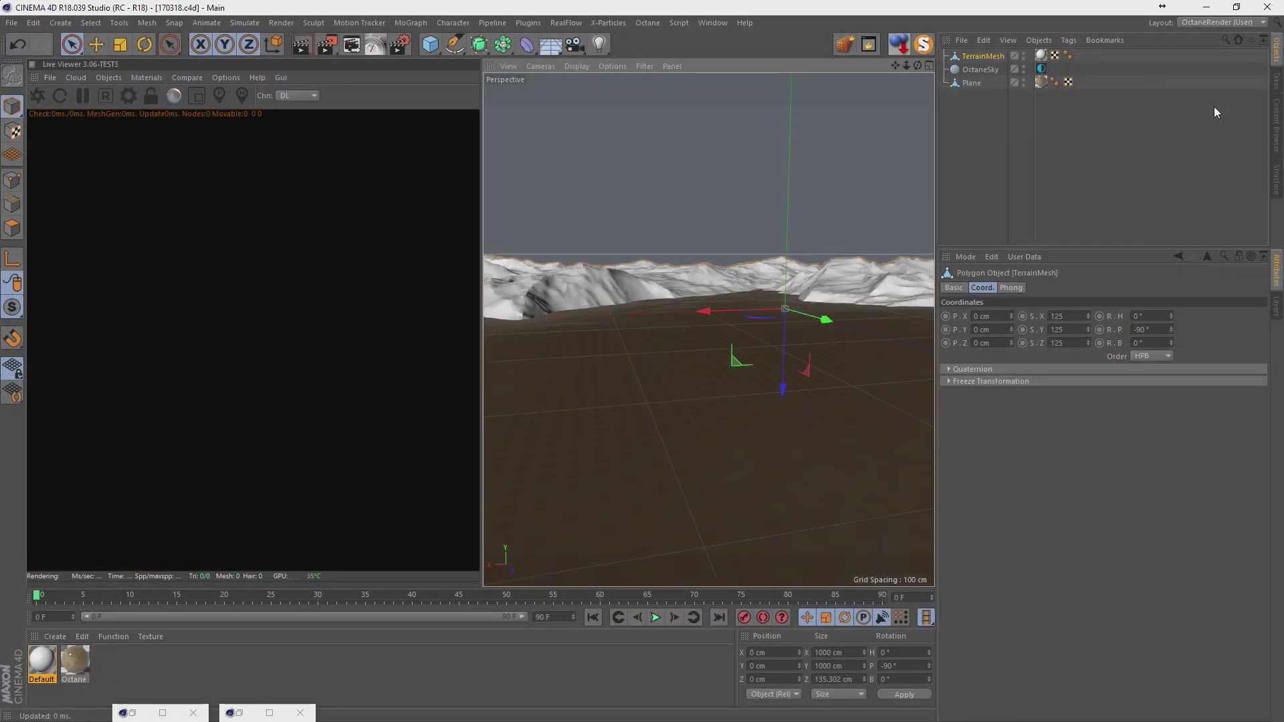
{"action": "left_click", "coordinate": [37, 96]}
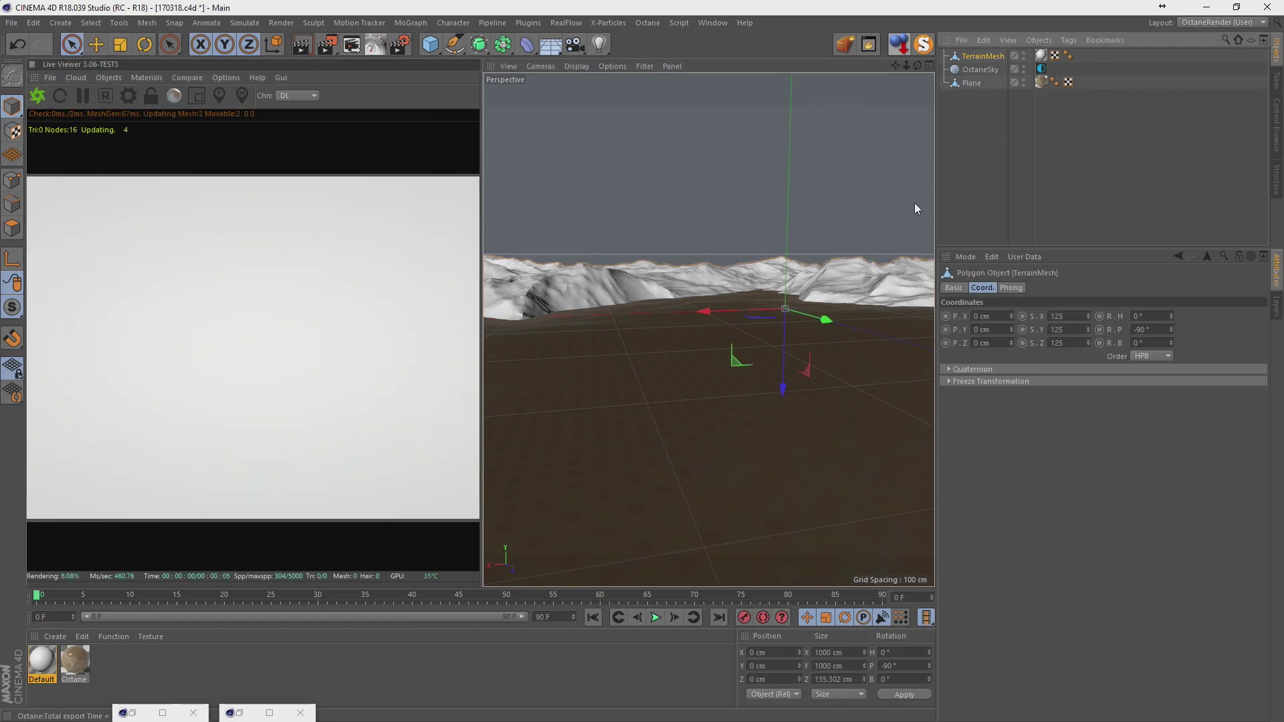
Raise TerrainMesh about 118 cm, set its Z scale to 213.5, then hide it.
{"action": "left_click_drag", "start_coordinate": [781, 355], "coordinate": [792, 300]}
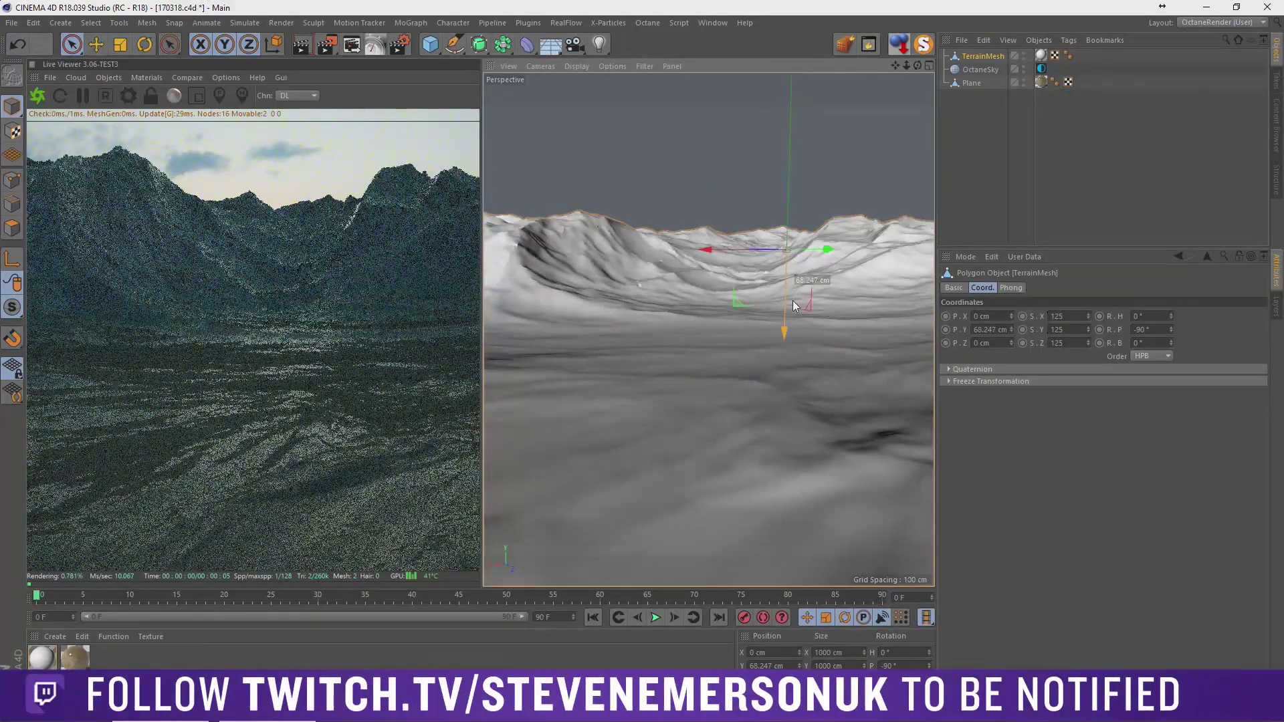
{"action": "left_click_drag", "start_coordinate": [788, 312], "coordinate": [789, 306]}
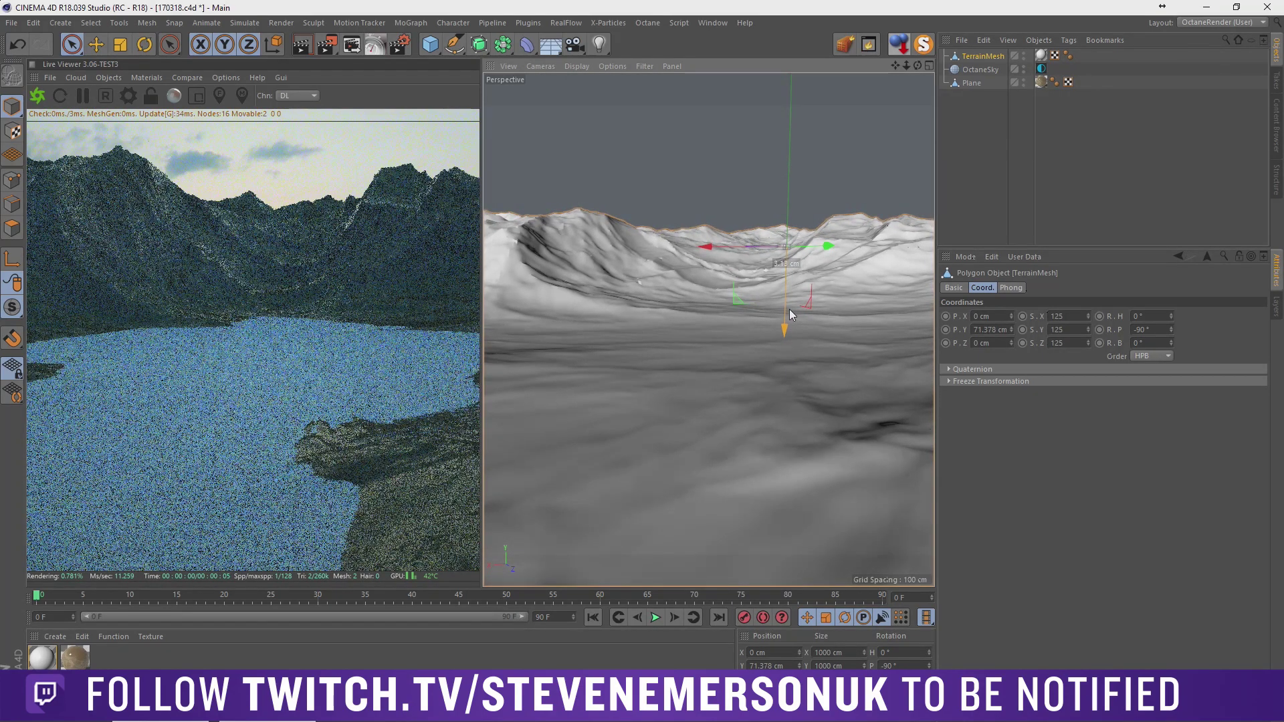
{"action": "left_click_drag", "start_coordinate": [790, 315], "coordinate": [790, 317]}
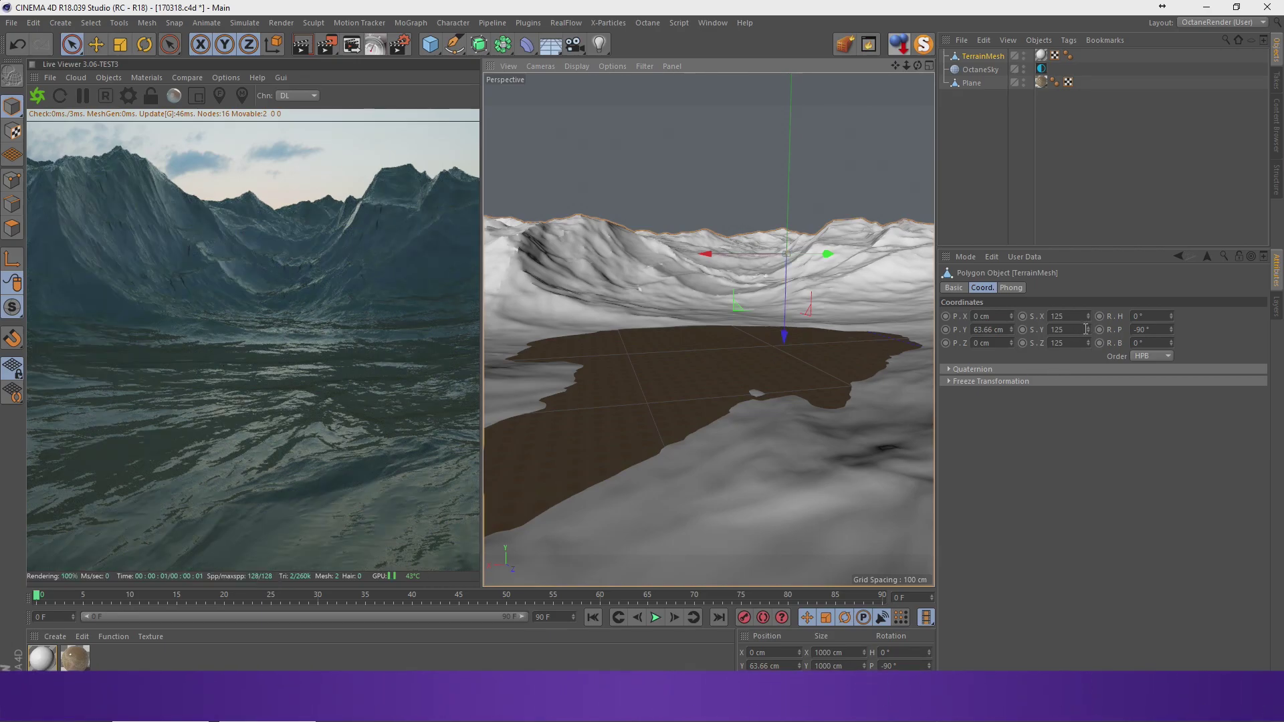
{"action": "left_click_drag", "start_coordinate": [1079, 323], "coordinate": [1088, 294]}
{"action": "key", "text": "ctrl+z"}
{"action": "key", "text": "ctrl+z"}
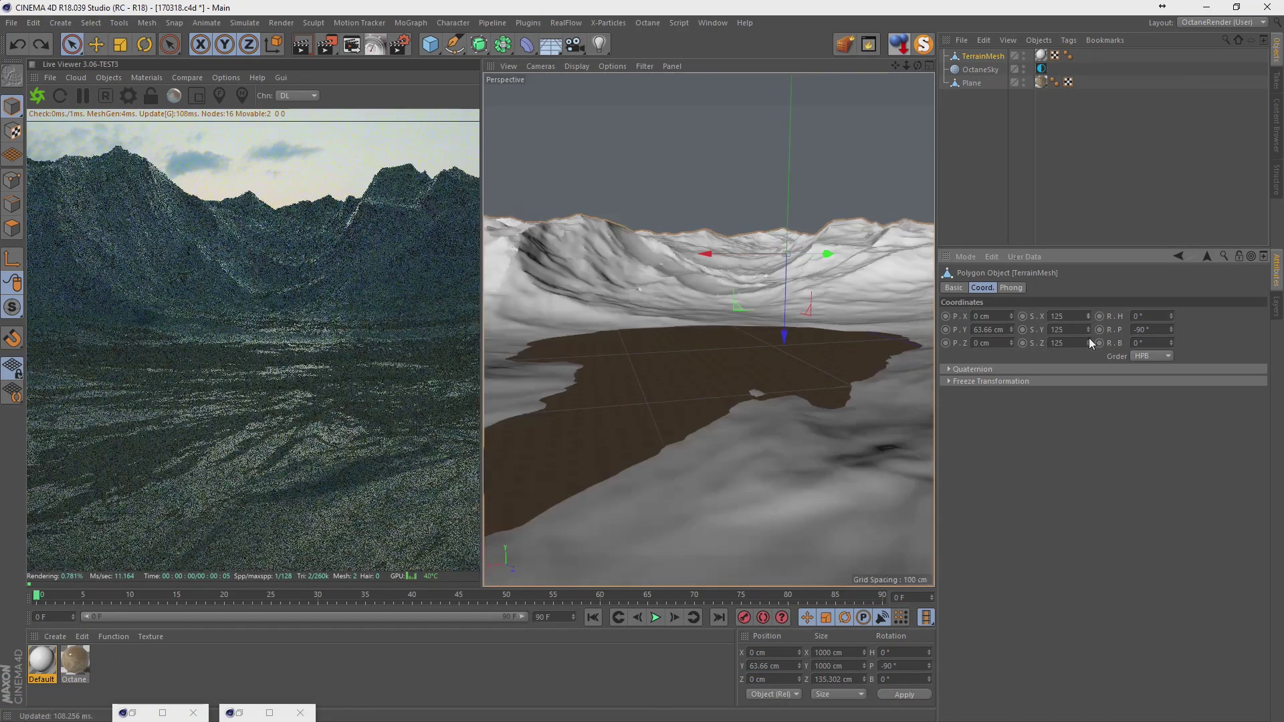
{"action": "mouse_move", "coordinate": [1088, 342]}
{"action": "left_mouse_down"}
{"action": "mouse_move", "coordinate": [1088, 315]}
{"action": "mouse_move", "coordinate": [1089, 342]}
{"action": "left_mouse_up"}
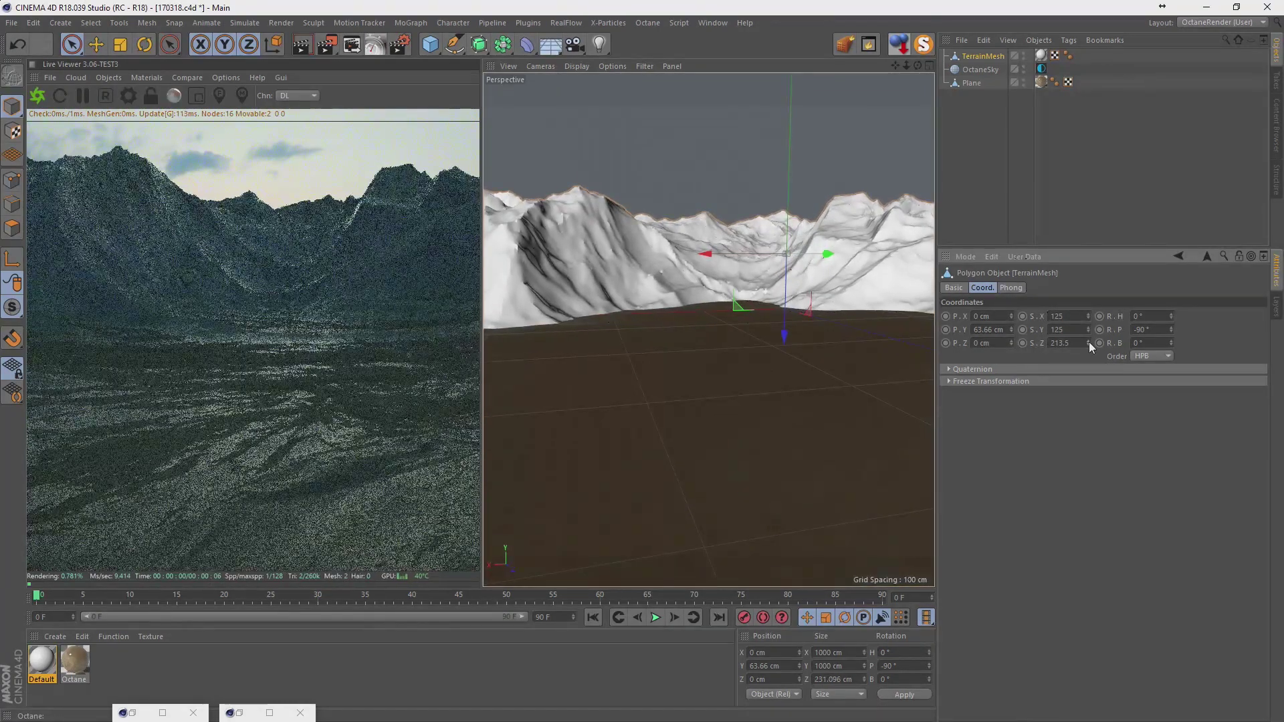
{"action": "mouse_move", "coordinate": [788, 329]}
{"action": "left_mouse_down"}
{"action": "mouse_move", "coordinate": [786, 306]}
{"action": "mouse_move", "coordinate": [791, 353]}
{"action": "mouse_move", "coordinate": [807, 246]}
{"action": "mouse_move", "coordinate": [796, 286]}
{"action": "left_mouse_up"}
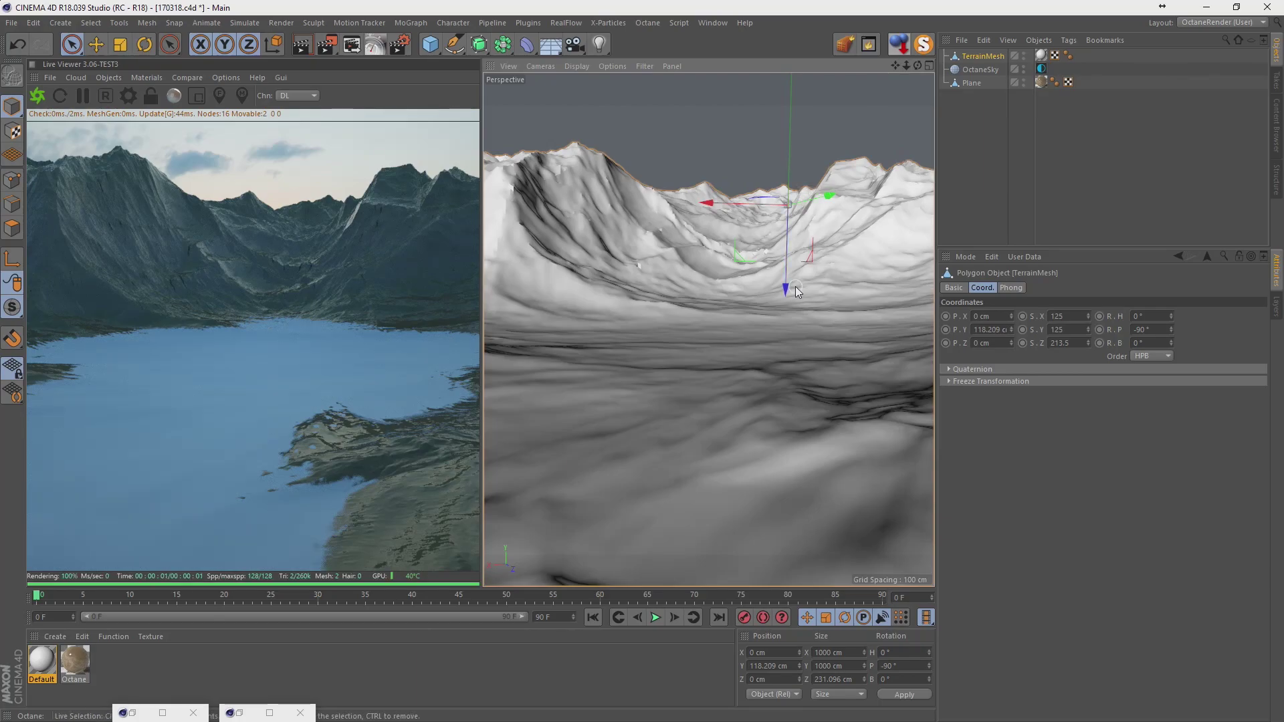
{"action": "left_click", "coordinate": [947, 238]}
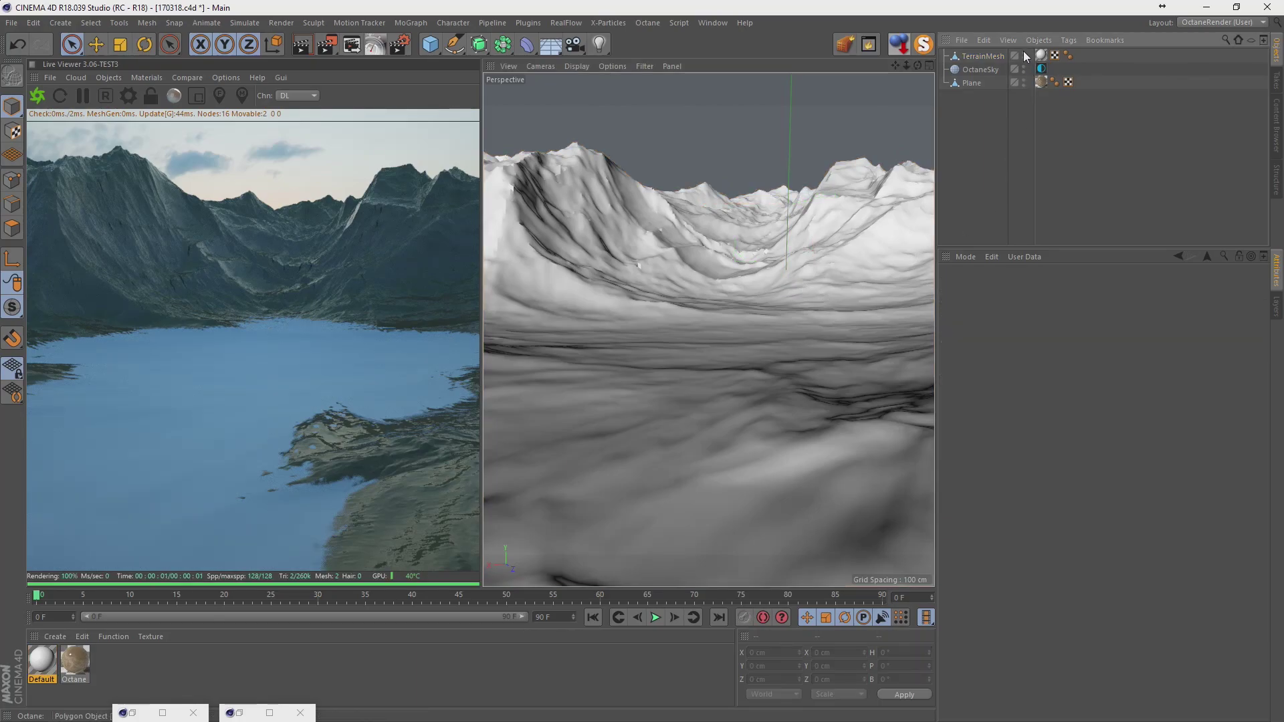
{"action": "double_click", "coordinate": [1023, 54], "text": "ctrl"}
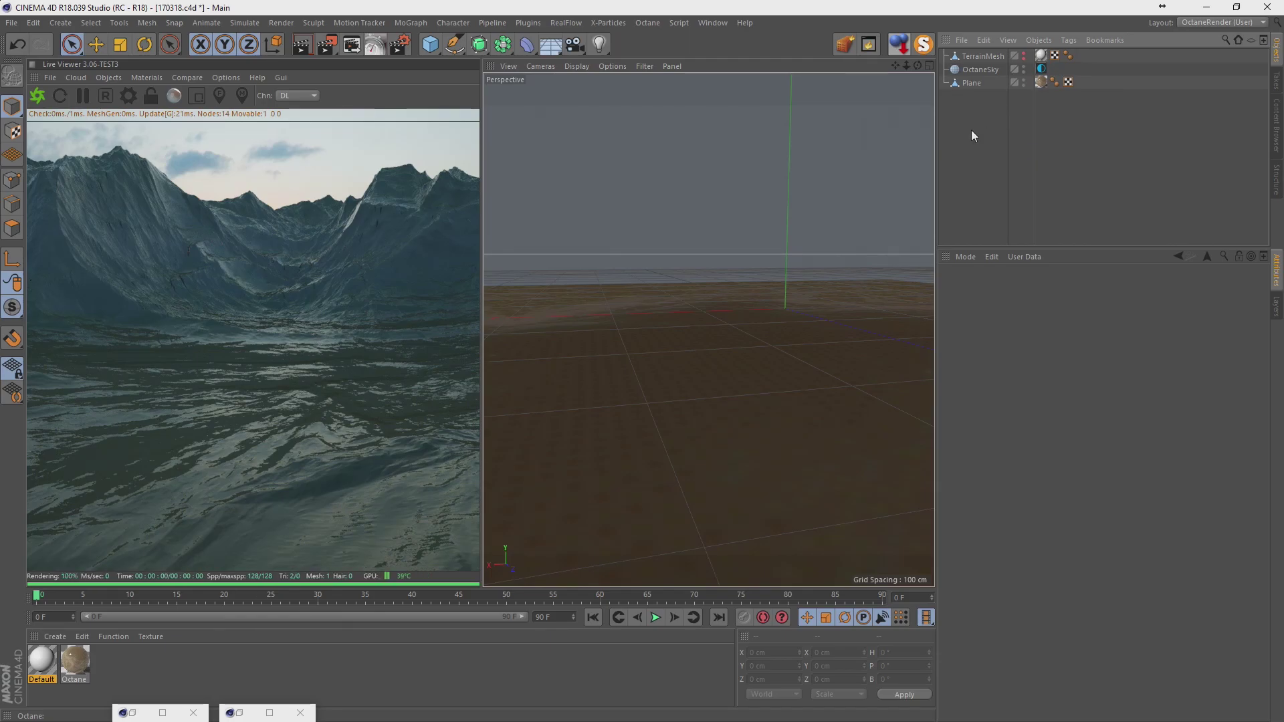
Add an Icosahedron-type sphere with 96 segments and a 50 cm radius.
{"action": "left_click", "coordinate": [430, 44]}
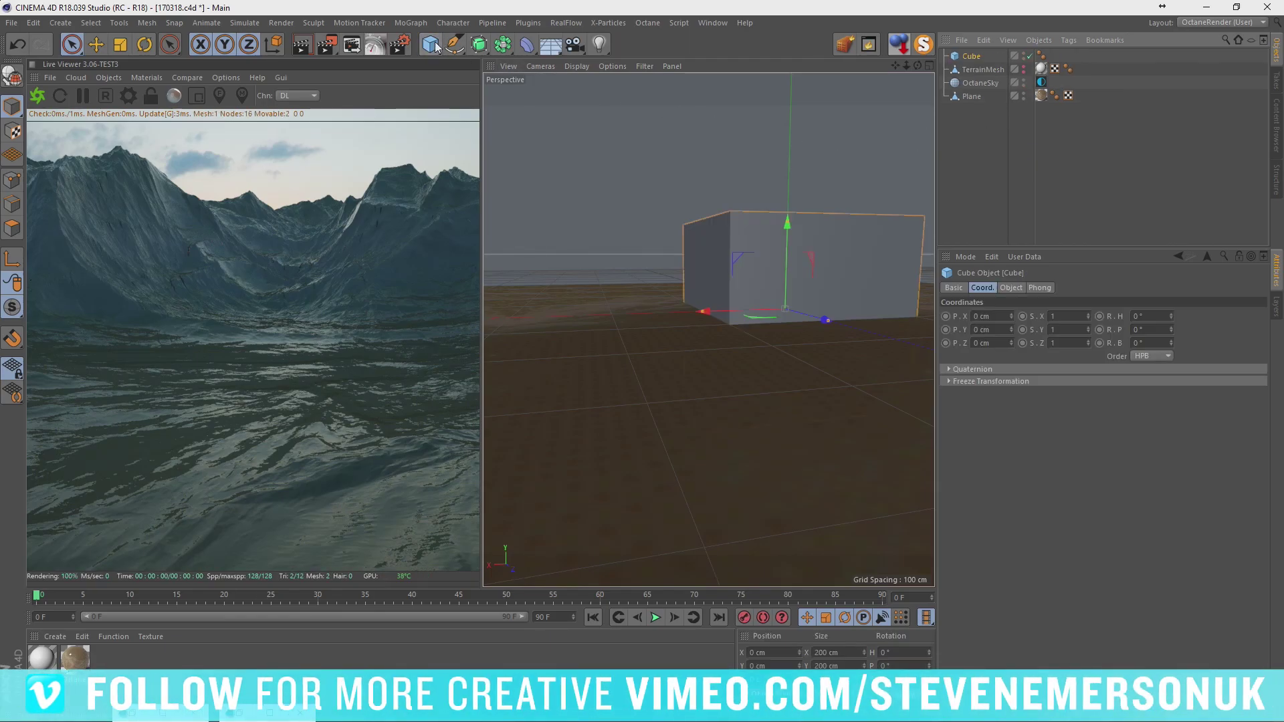
{"action": "key", "text": "ctrl+z"}
{"action": "left_click", "coordinate": [430, 44]}
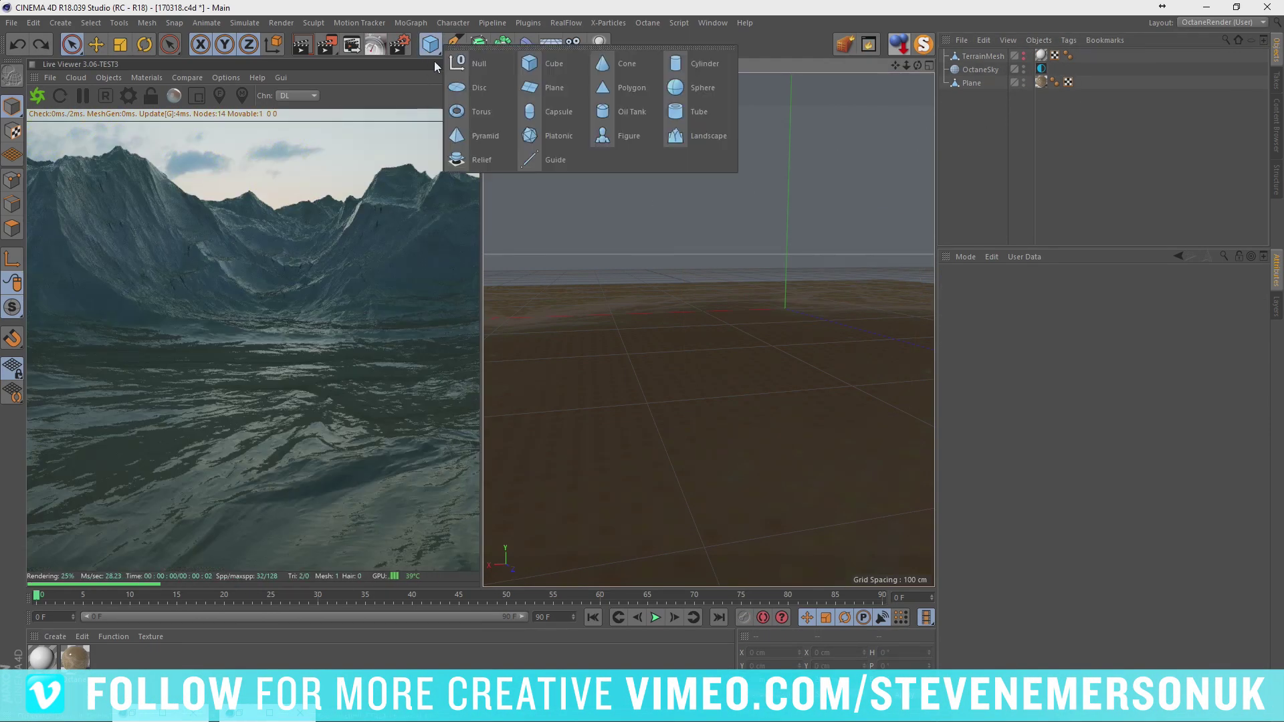
{"action": "left_click", "coordinate": [699, 87]}
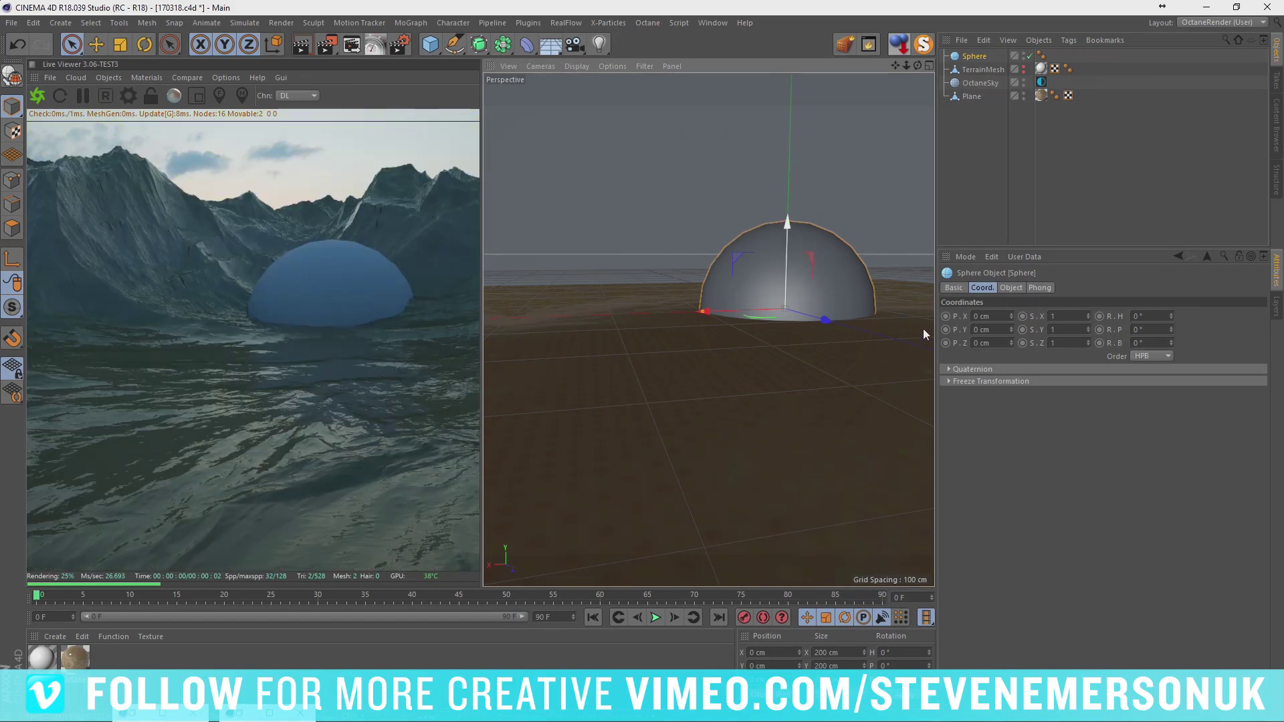
{"action": "left_click", "coordinate": [1021, 292]}
{"action": "left_click", "coordinate": [1034, 341]}
{"action": "left_click", "coordinate": [1044, 401]}
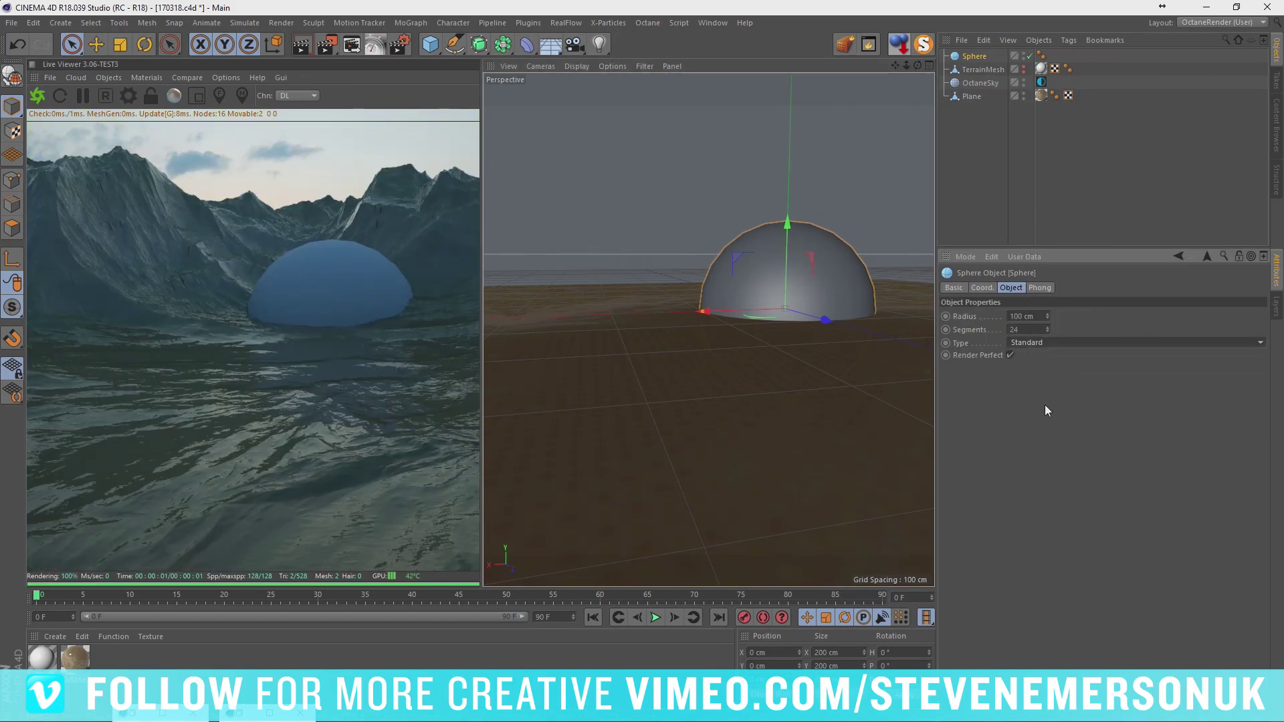
{"action": "left_click", "coordinate": [1034, 327]}
{"action": "type", "text": "96"}
{"action": "key", "text": "Return"}
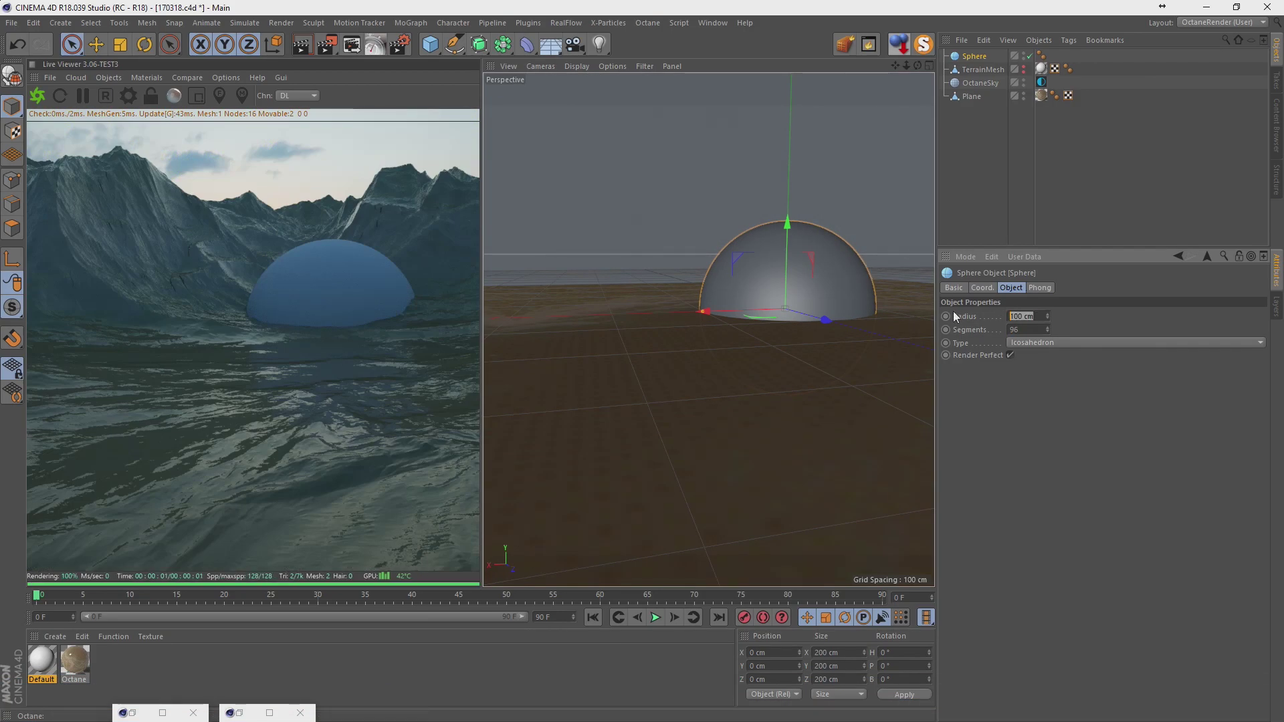
{"action": "type", "text": "50"}
{"action": "key", "text": "Return"}
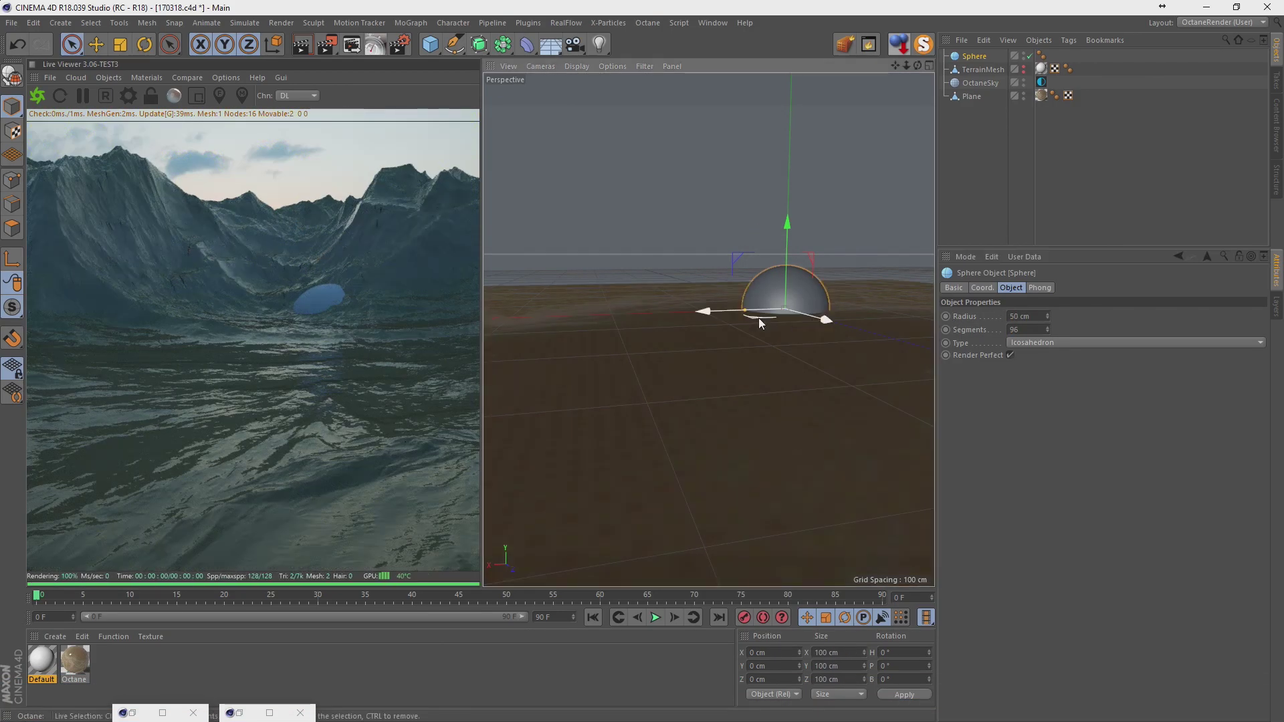
Reposition the sphere in front of the camera, then hide it from viewport and render.
{"action": "left_click_drag", "start_coordinate": [758, 318], "coordinate": [688, 476]}
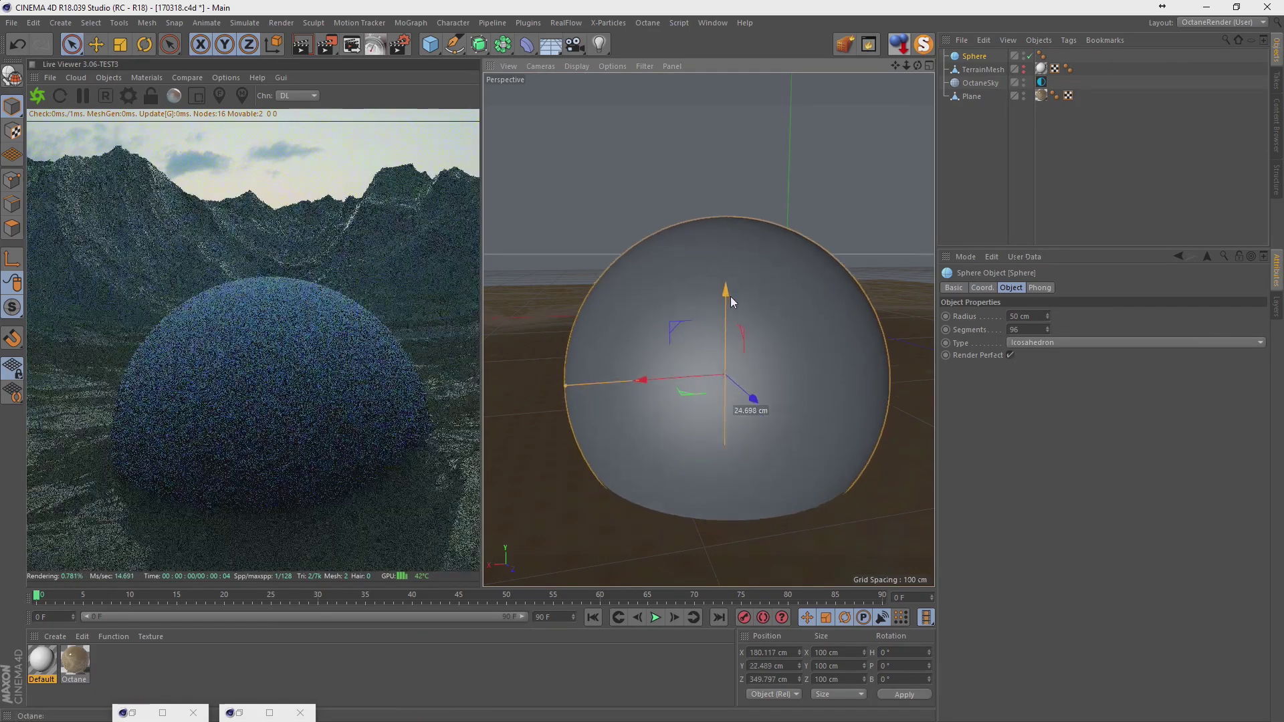
{"action": "left_click_drag", "start_coordinate": [730, 302], "coordinate": [743, 264]}
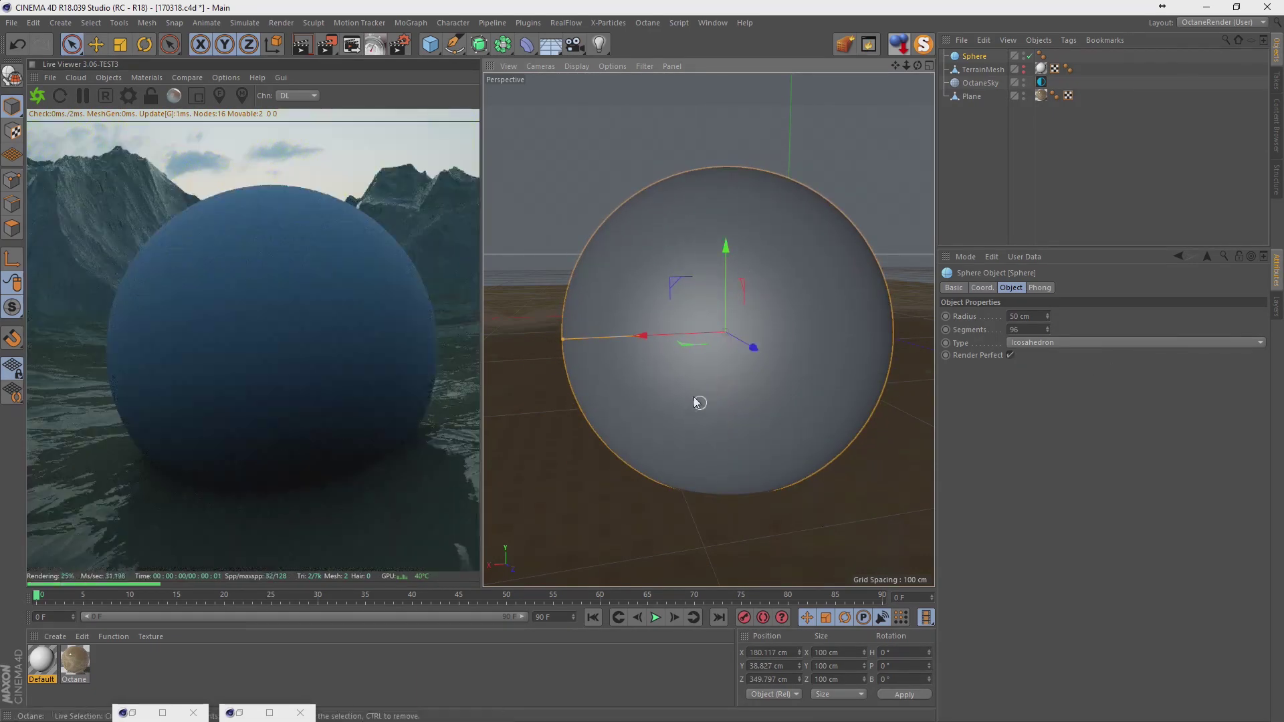
{"action": "left_click_drag", "start_coordinate": [687, 349], "coordinate": [708, 308]}
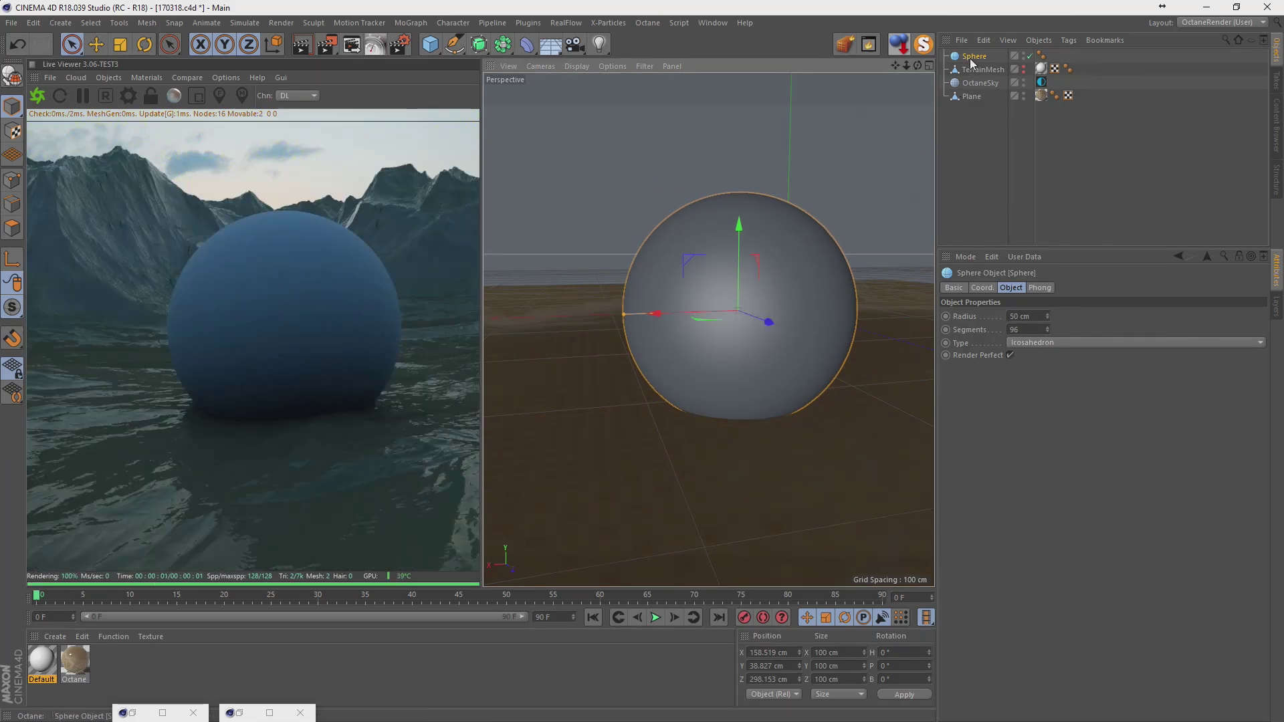
{"action": "left_click", "coordinate": [1029, 56]}
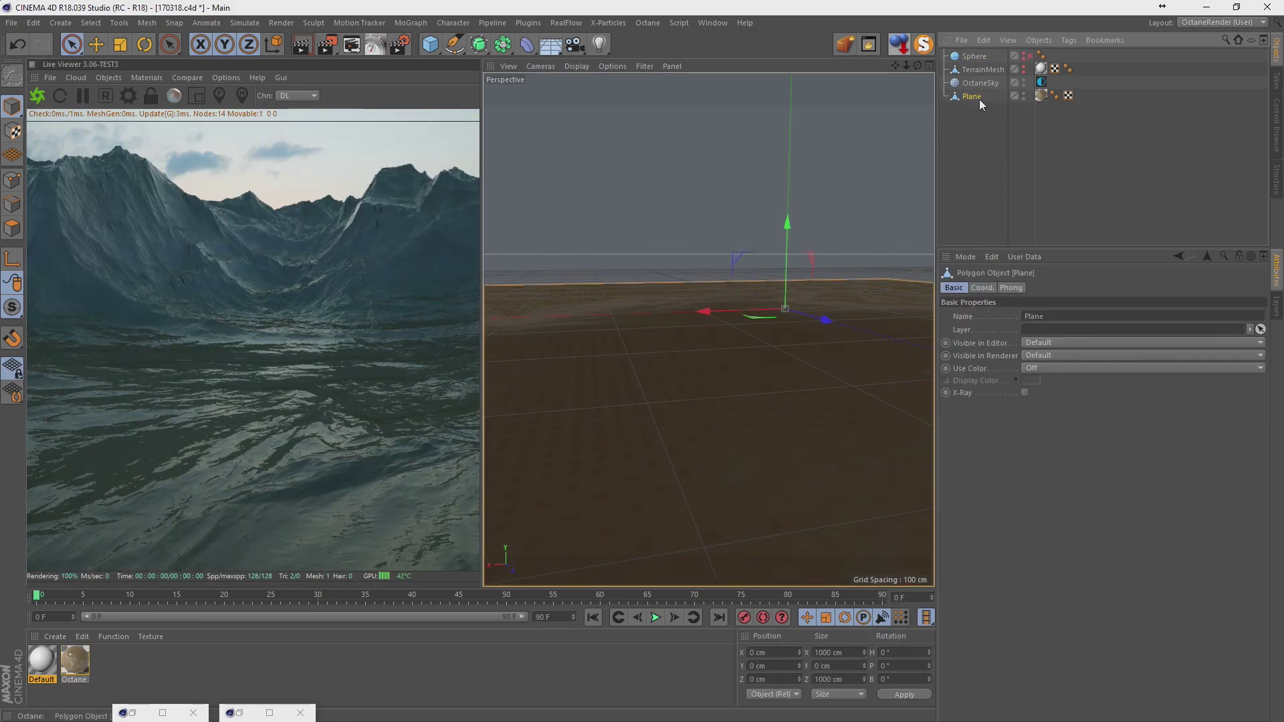
Duplicate the textured ground plane as Plane.1.
{"action": "left_click_drag", "start_coordinate": [972, 98], "coordinate": [968, 118], "text": "ctrl"}
{"action": "left_click", "coordinate": [1032, 135]}
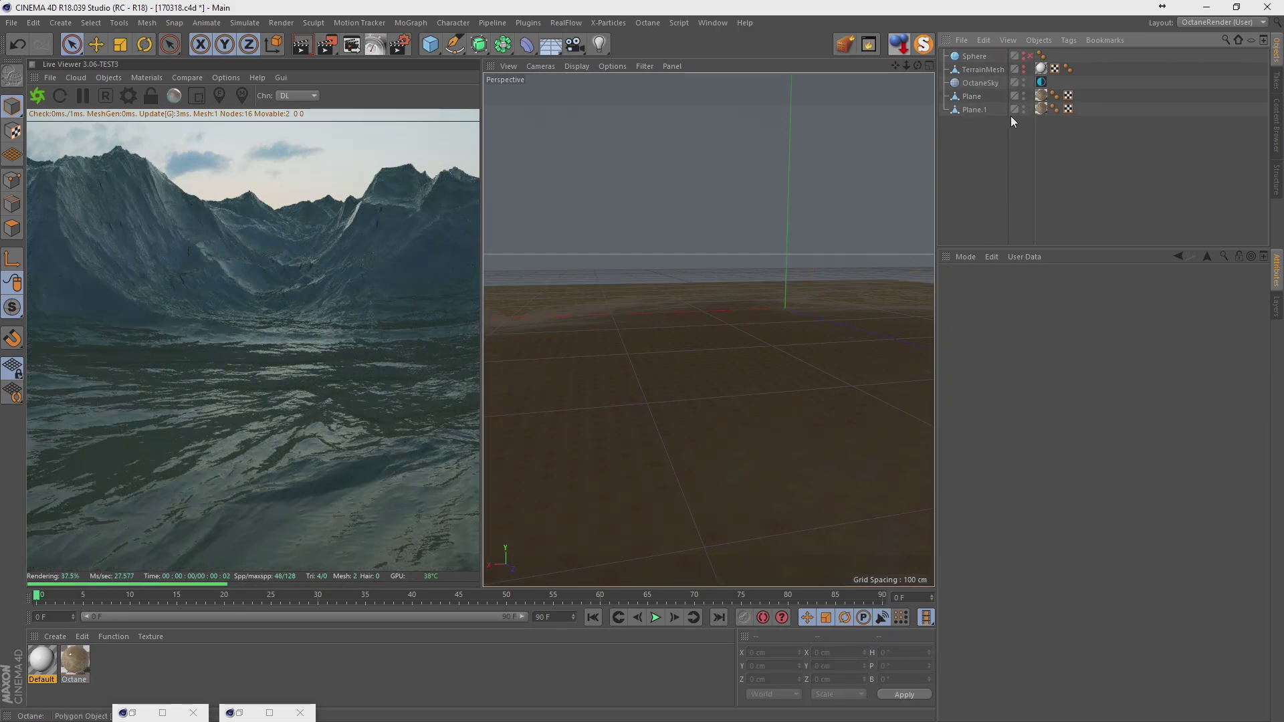
{"action": "left_click", "coordinate": [974, 110]}
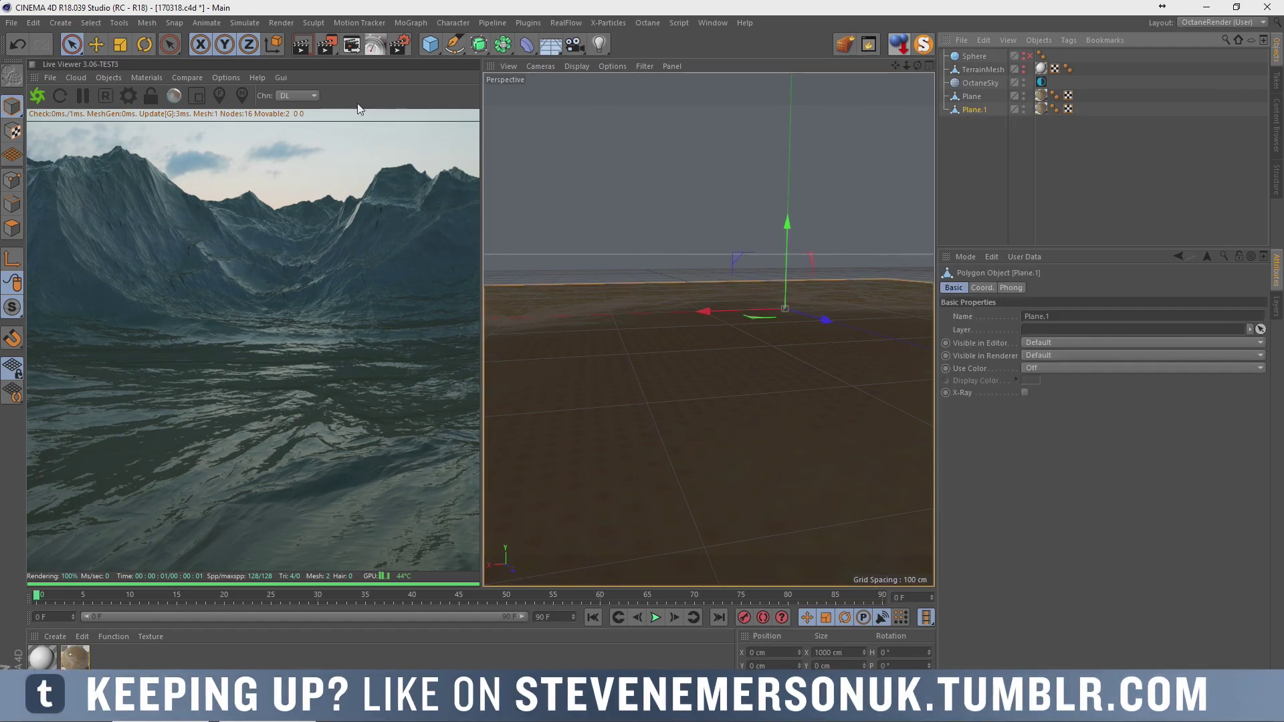
Add an Octane camera and pull the view back to show the plane and camera.
{"action": "left_click", "coordinate": [107, 77]}
{"action": "left_click", "coordinate": [127, 101]}
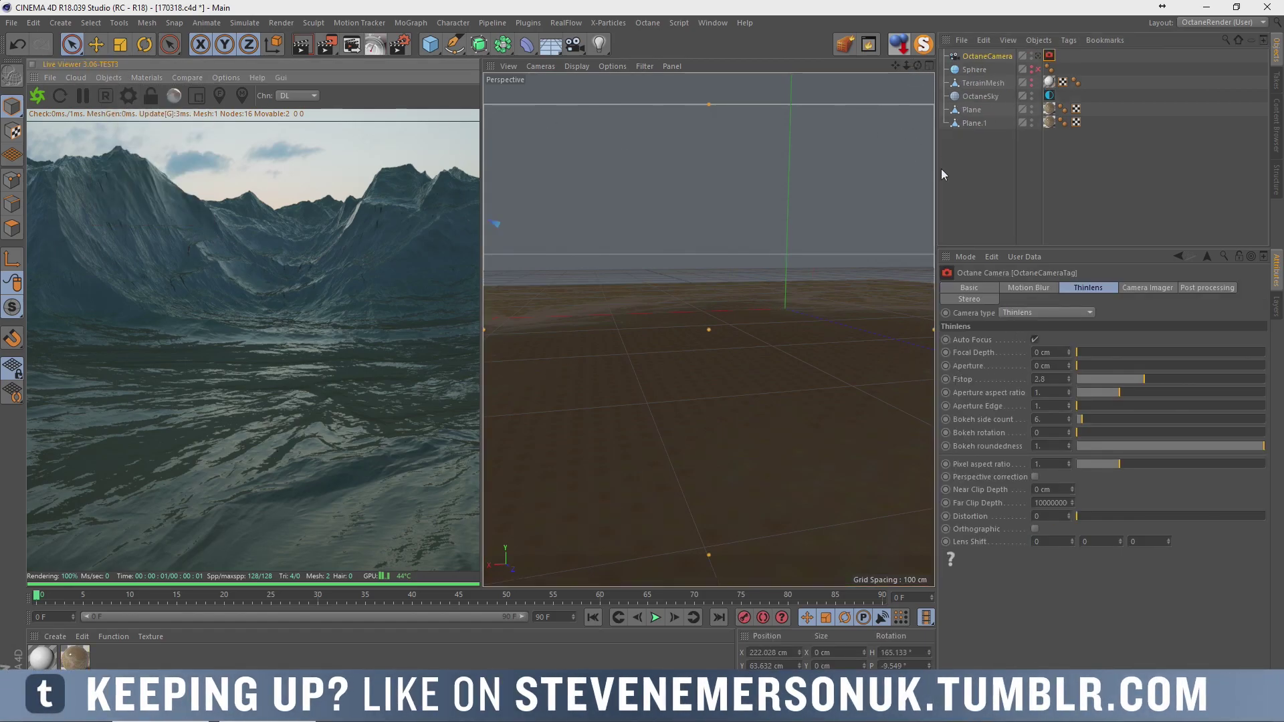
{"action": "left_click_drag", "start_coordinate": [668, 300], "coordinate": [657, 441], "text": "alt"}
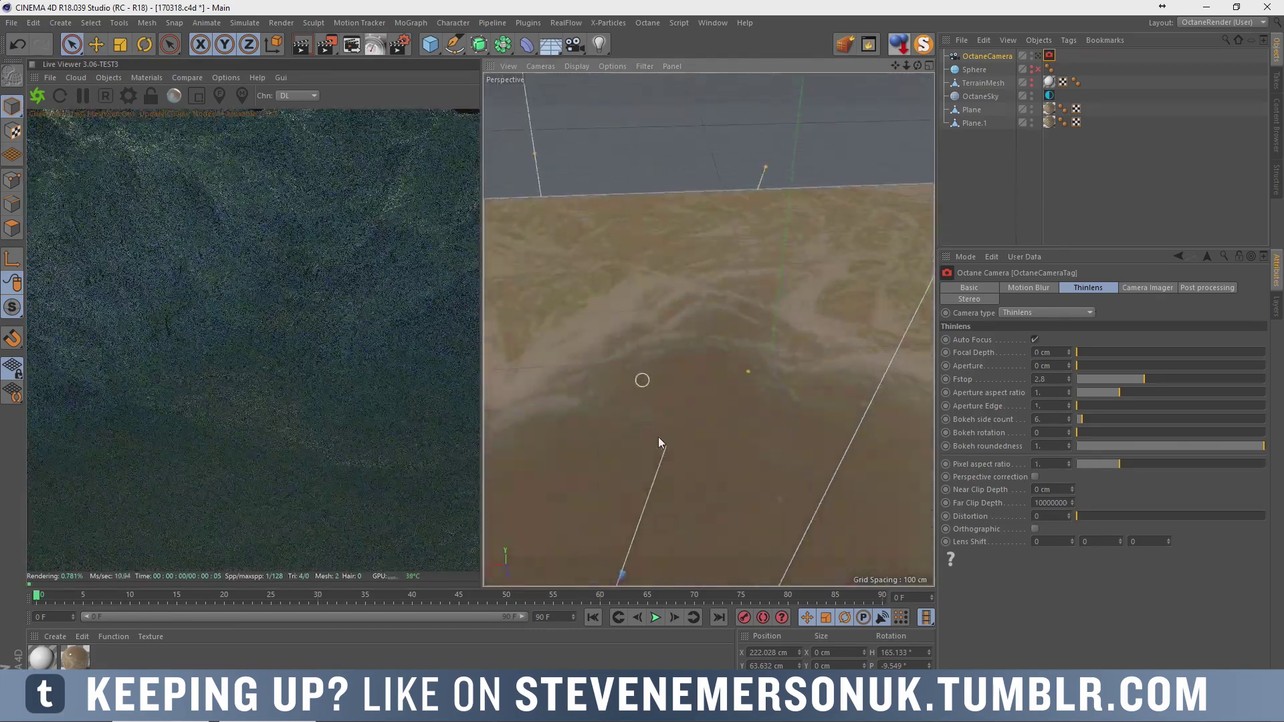
{"action": "scroll", "coordinate": [756, 243], "scroll_direction": "down", "scroll_amount": 5}
{"action": "scroll", "coordinate": [817, 251], "scroll_direction": "down", "scroll_amount": 5}
{"action": "mouse_move", "coordinate": [817, 251]}
{"action": "left_mouse_down", "text": "alt"}
{"action": "mouse_move", "coordinate": [714, 254]}
{"action": "mouse_move", "coordinate": [749, 407]}
{"action": "mouse_move", "coordinate": [801, 415]}
{"action": "mouse_move", "coordinate": [816, 383]}
{"action": "left_mouse_up", "text": "alt"}
{"action": "mouse_move", "coordinate": [837, 299]}
{"action": "left_mouse_down", "text": "alt"}
{"action": "mouse_move", "coordinate": [759, 340]}
{"action": "mouse_move", "coordinate": [820, 308]}
{"action": "left_mouse_up", "text": "alt"}
Inspect Plane.1's texture, object, coordinate and Phong settings.
{"action": "left_click", "coordinate": [973, 123]}
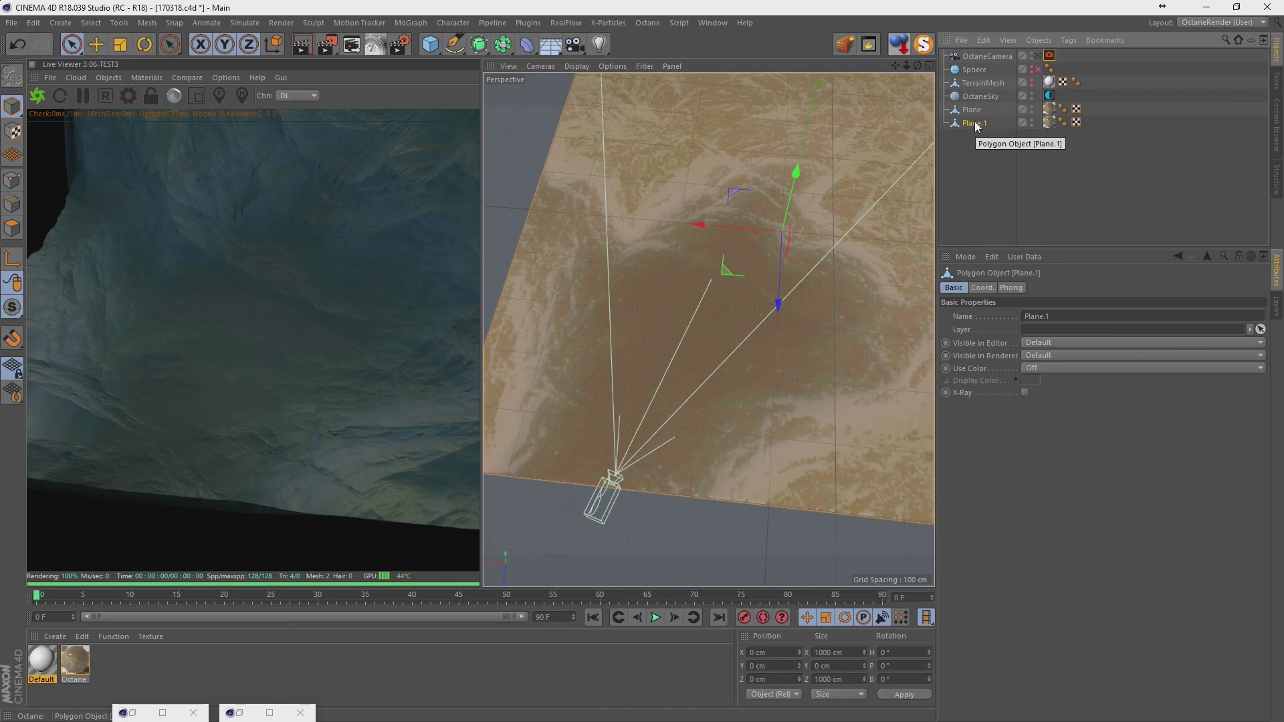
{"action": "left_click", "coordinate": [1049, 123]}
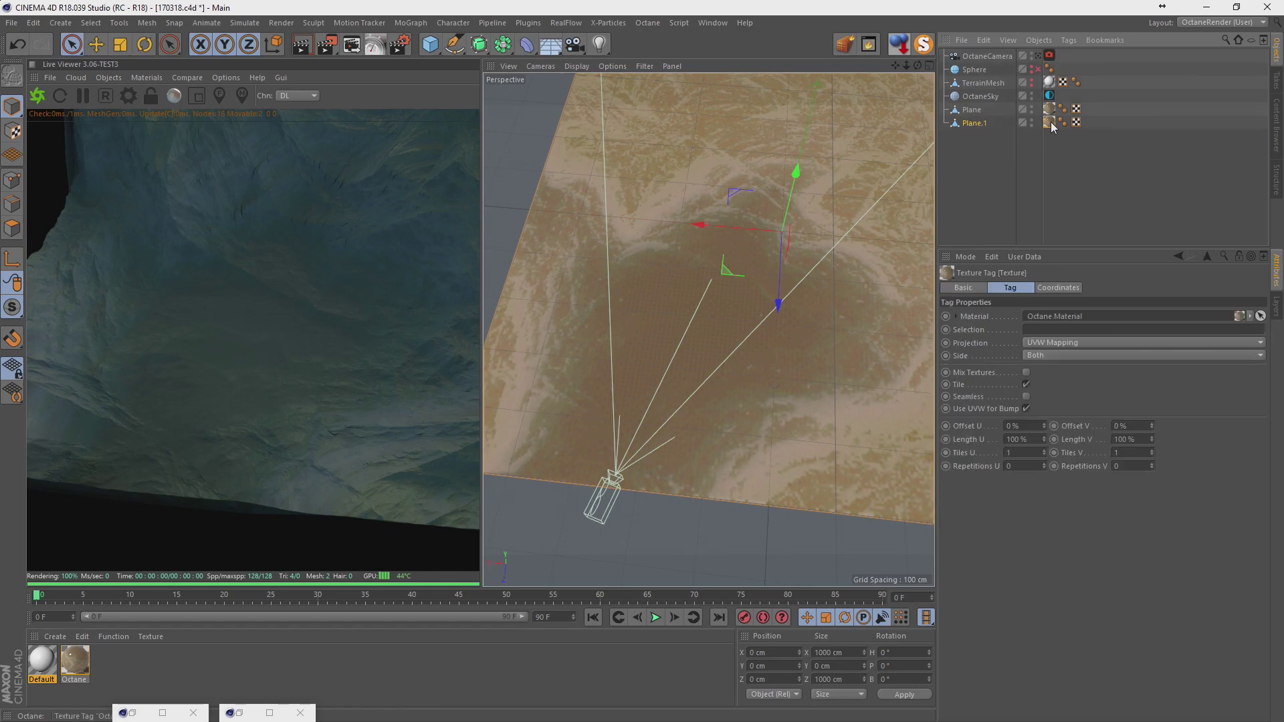
{"action": "left_click", "coordinate": [969, 123]}
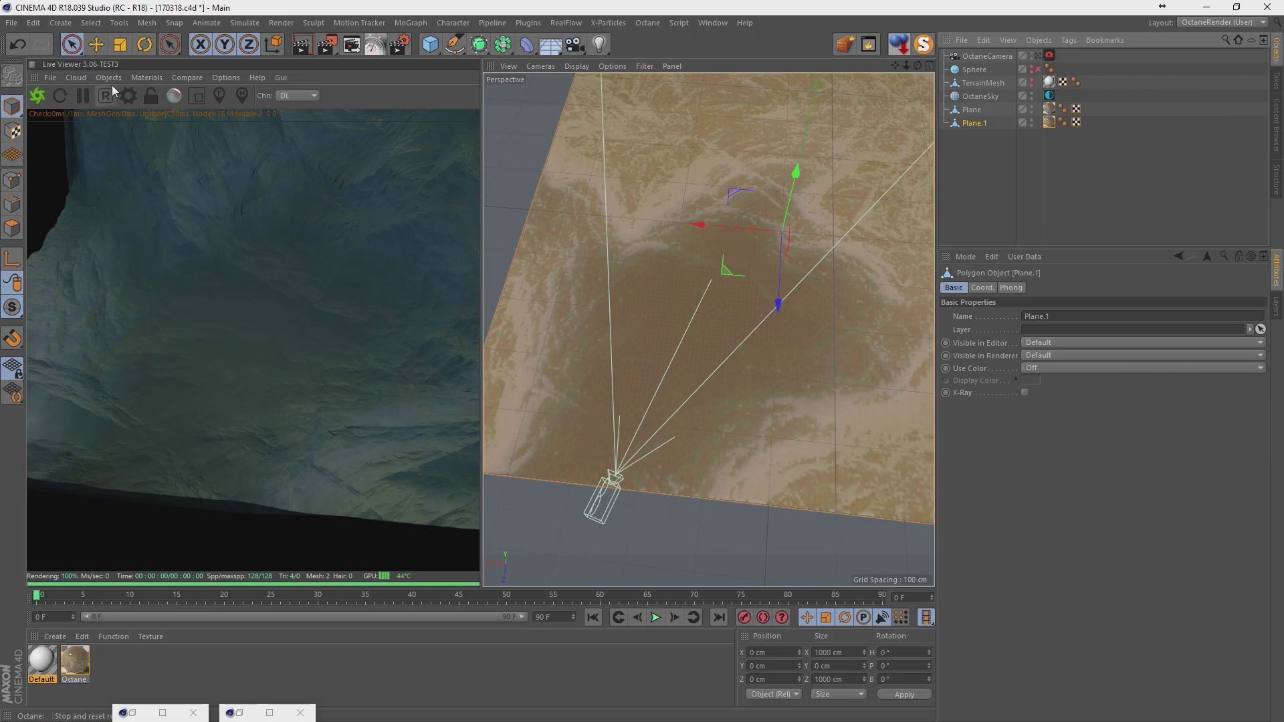
{"action": "key", "text": "Return"}
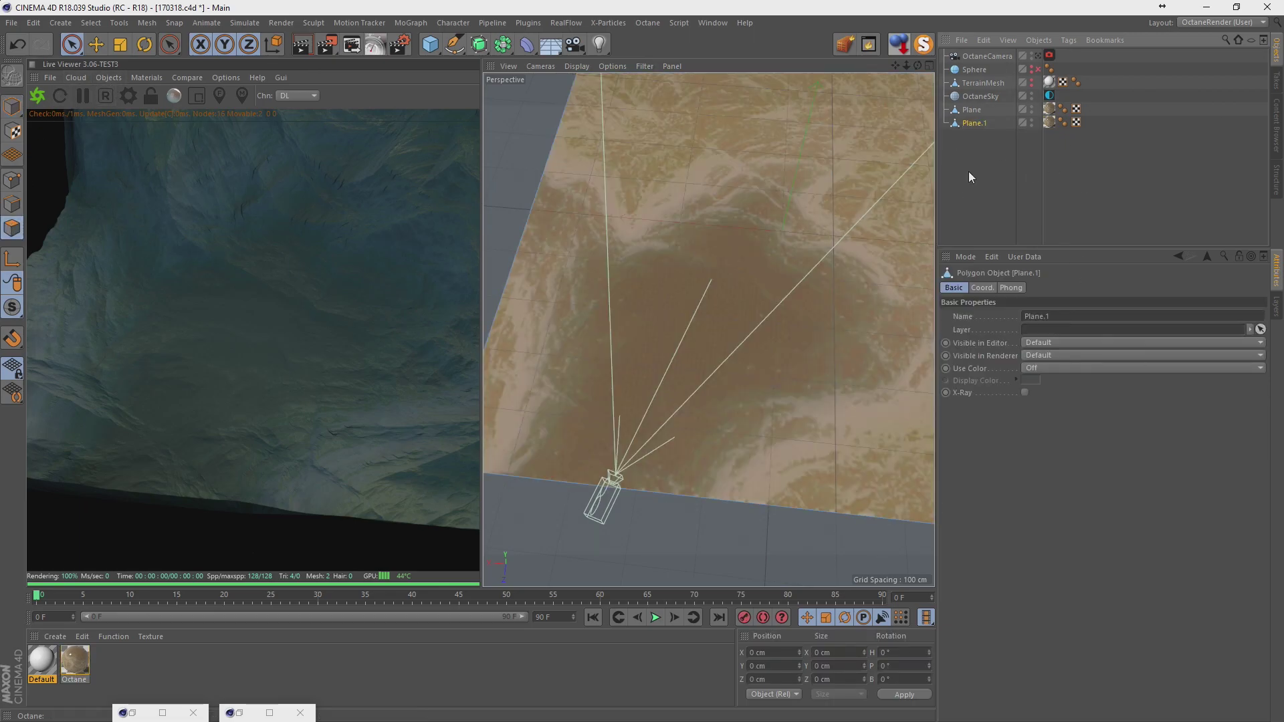
{"action": "left_click", "coordinate": [968, 171]}
{"action": "left_click", "coordinate": [981, 123]}
{"action": "left_click", "coordinate": [979, 288]}
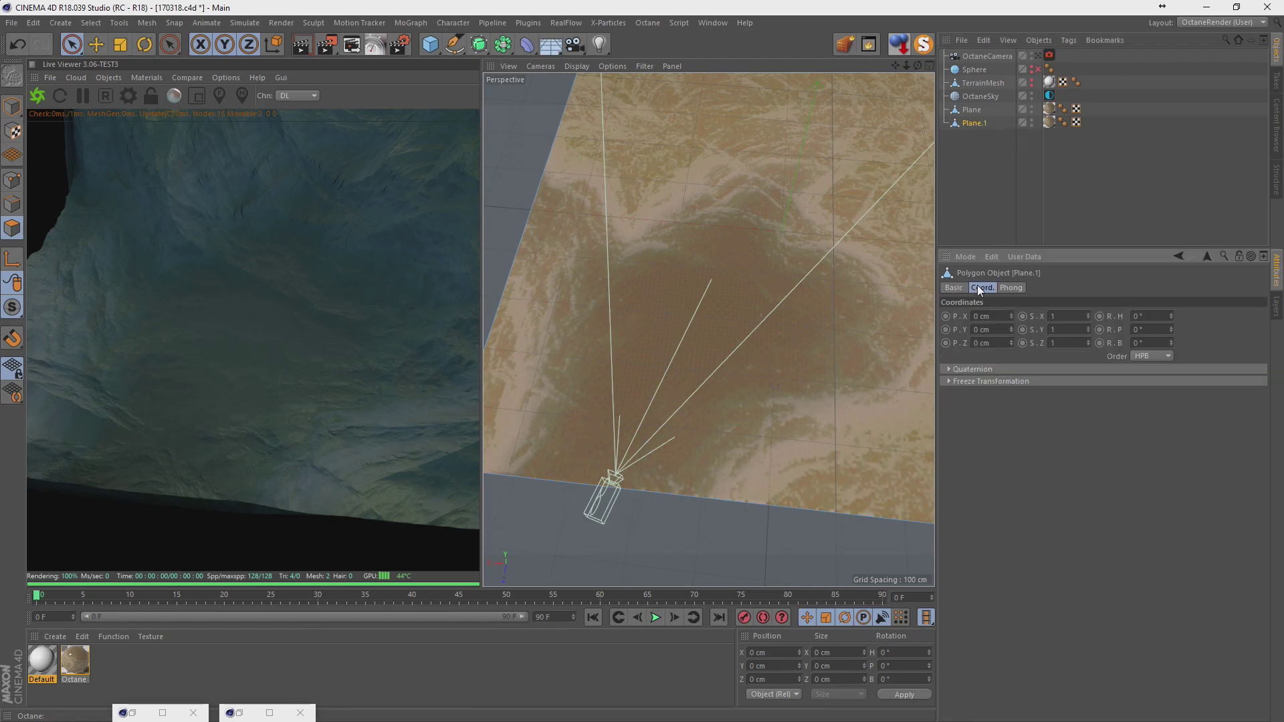
{"action": "left_click", "coordinate": [1022, 288]}
{"action": "left_click", "coordinate": [988, 185]}
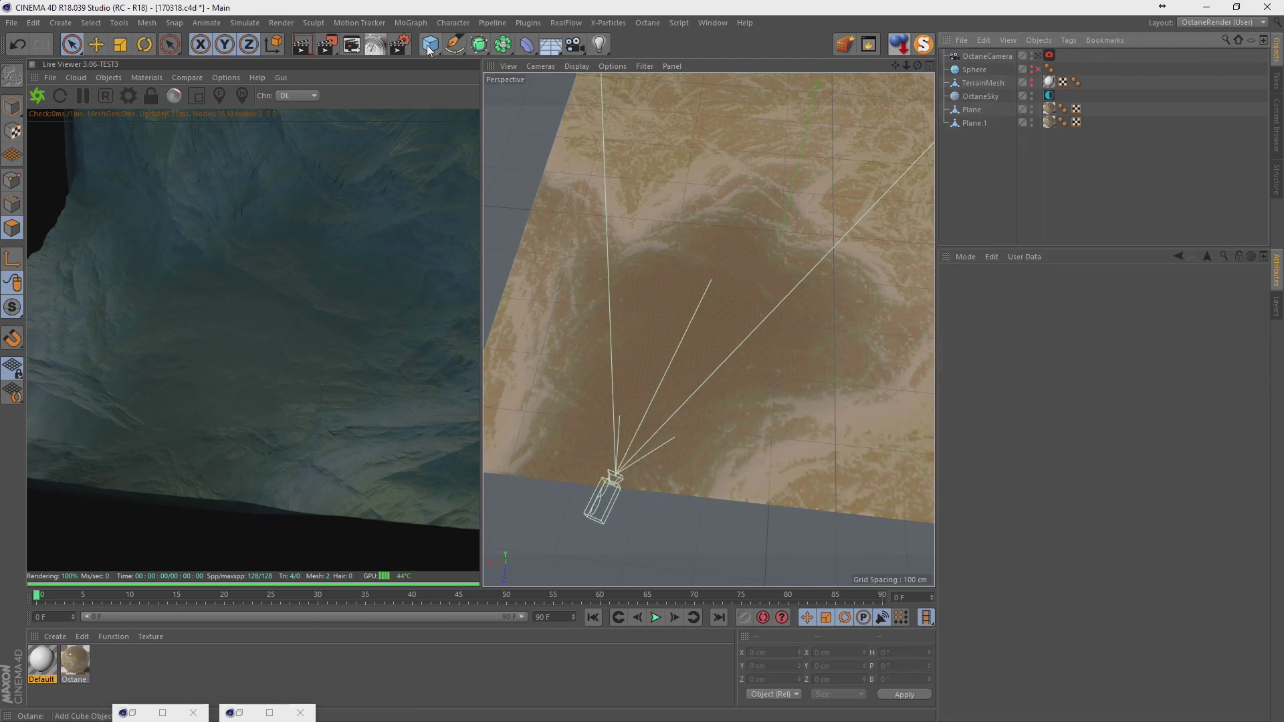
Add a 1000 × 1000 cm plane with 100 × 100 segments.
{"action": "left_click_drag", "start_coordinate": [432, 44], "coordinate": [563, 87]}
{"action": "left_click", "coordinate": [563, 87]}
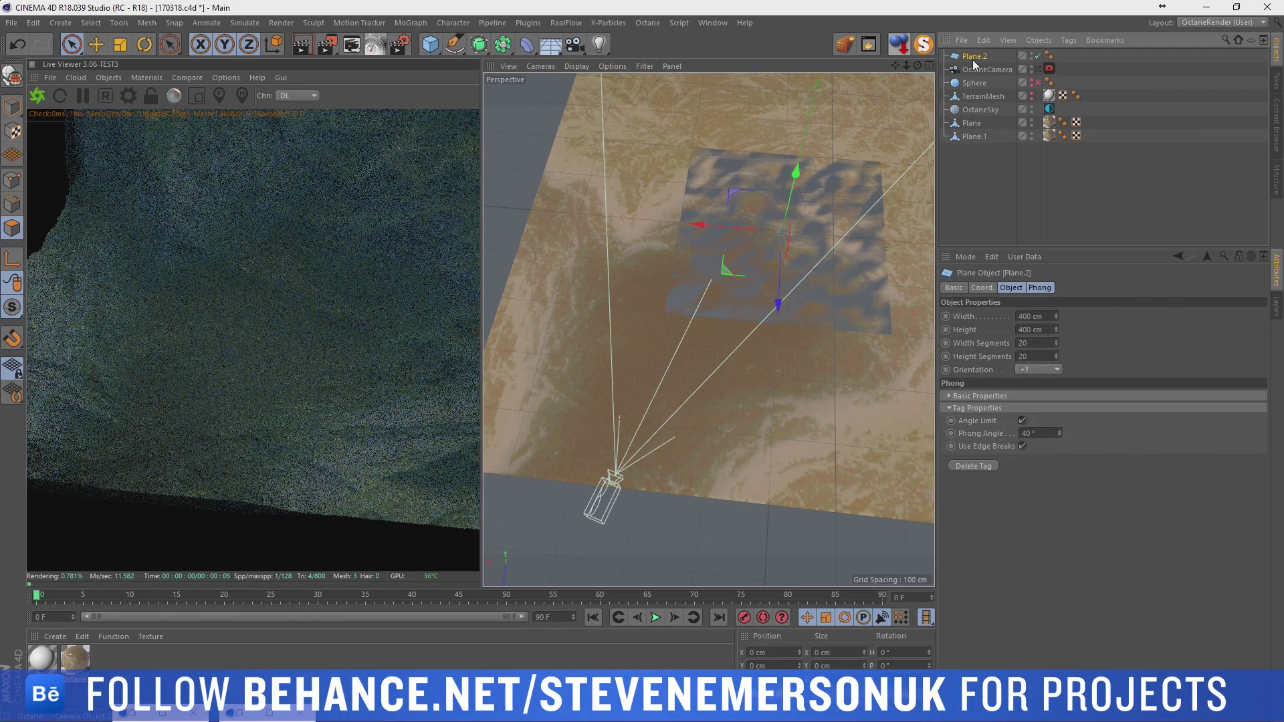
{"action": "double_click", "coordinate": [1035, 316]}
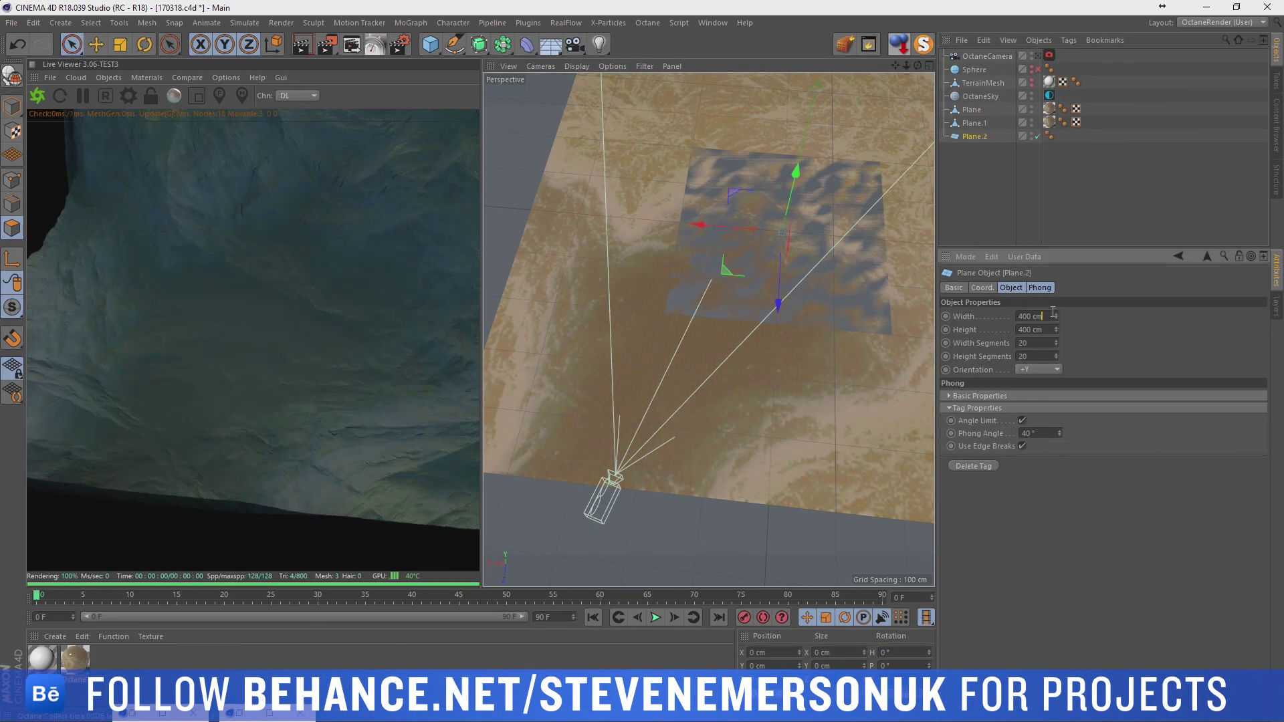
{"action": "type", "text": "1000"}
{"action": "key", "text": "Tab"}
{"action": "type", "text": "1000"}
{"action": "key", "text": "Tab"}
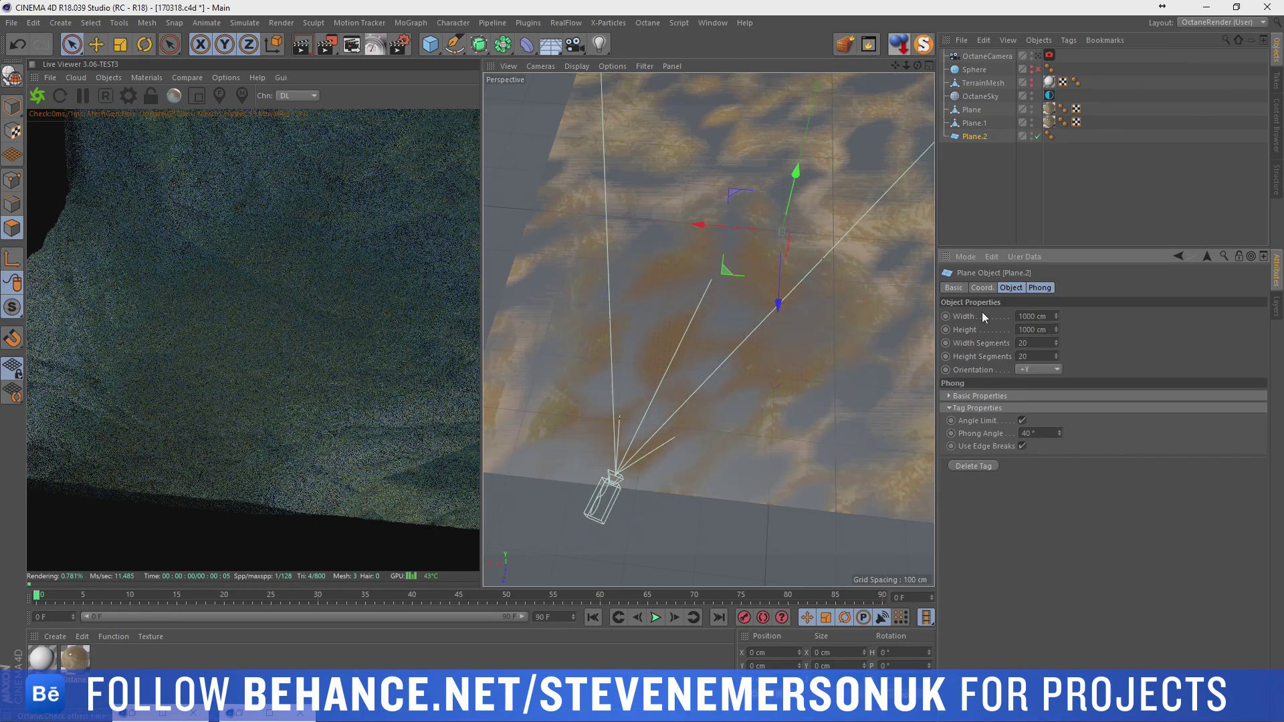
{"action": "type", "text": "100"}
{"action": "key", "text": "Tab"}
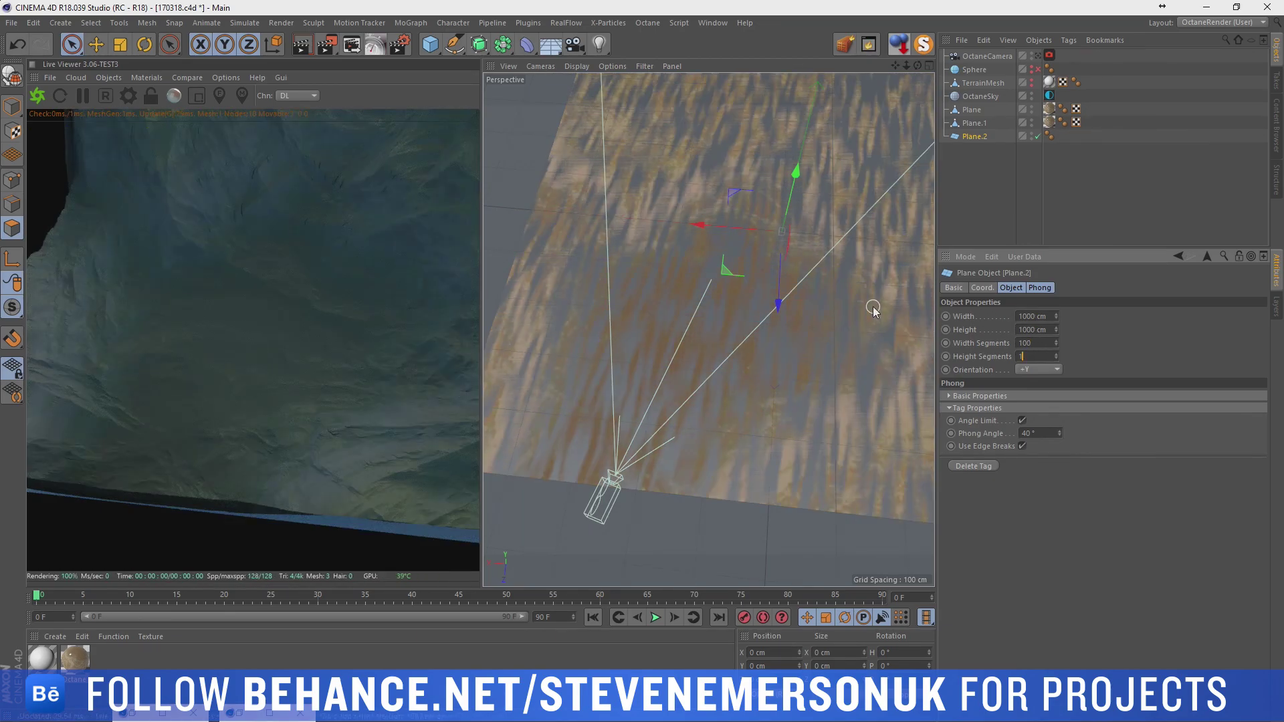
{"action": "type", "text": "100"}
{"action": "key", "text": "Tab"}
Move the texture onto Plane.2, delete Plane.1, and make Plane.2 editable.
{"action": "left_click_drag", "start_coordinate": [1056, 127], "coordinate": [1065, 137]}
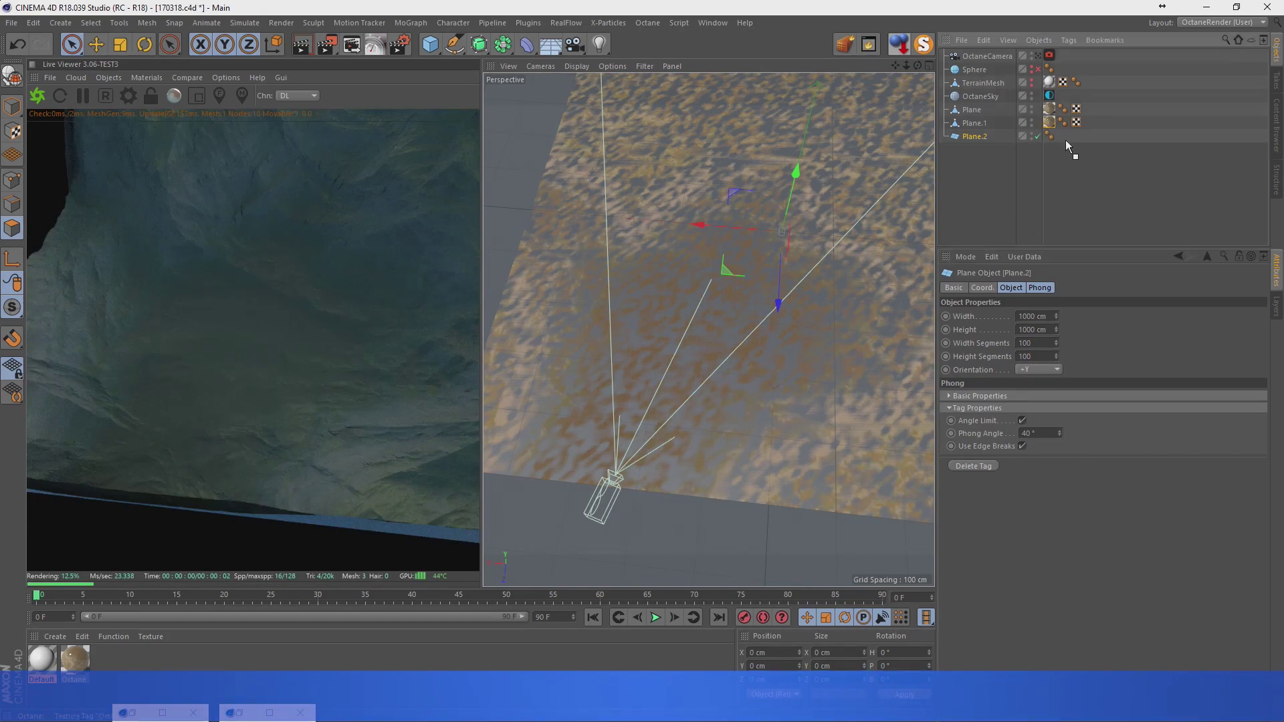
{"action": "left_click", "coordinate": [976, 123]}
{"action": "key", "text": "Delete"}
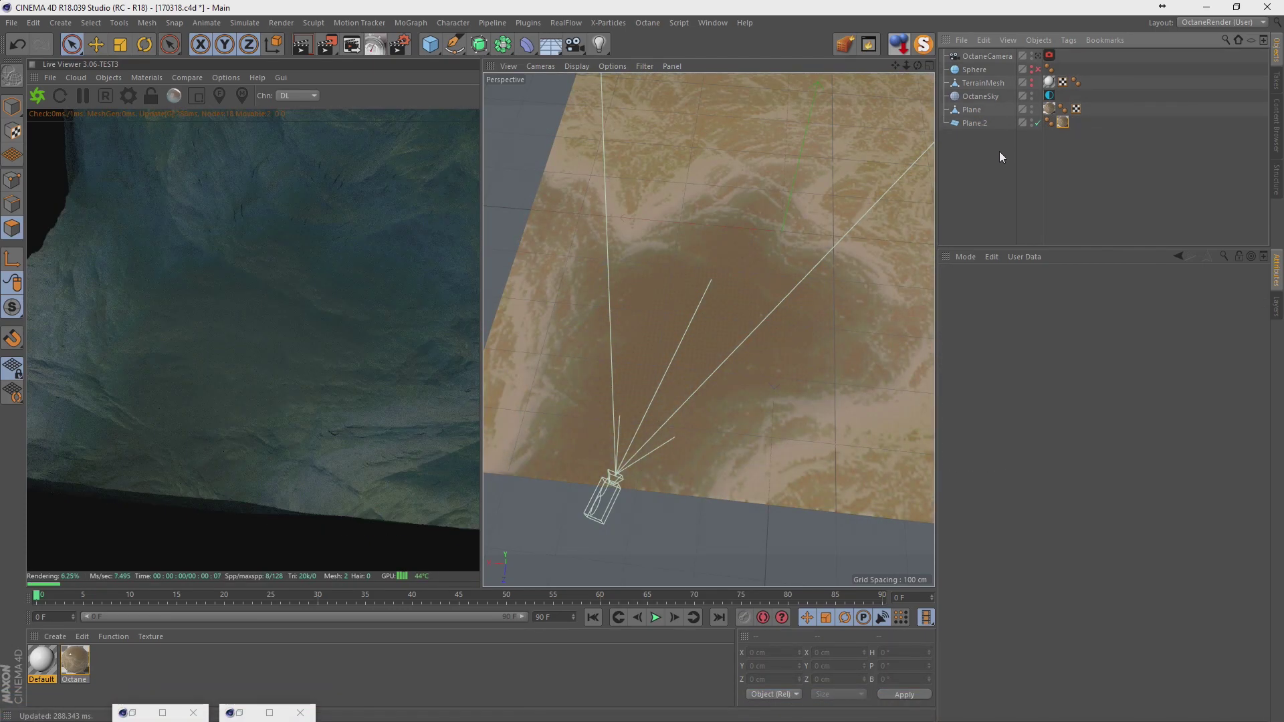
{"action": "left_click", "coordinate": [974, 123]}
{"action": "key", "text": "c"}
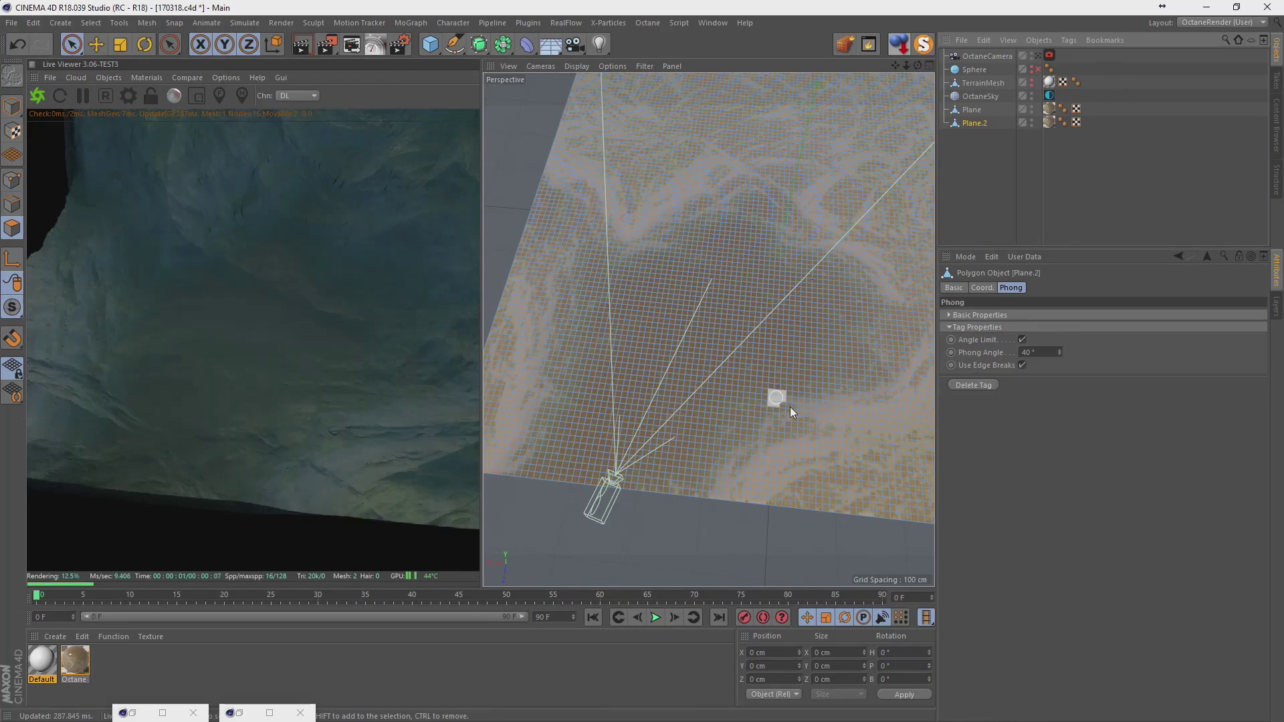
Trim Plane.2 to a lake-shaped patch by selecting, inverting and deleting polygons.
{"action": "mouse_move", "coordinate": [715, 346]}
{"action": "left_mouse_down", "text": "alt"}
{"action": "mouse_move", "coordinate": [779, 227]}
{"action": "mouse_move", "coordinate": [711, 293]}
{"action": "mouse_move", "coordinate": [722, 338]}
{"action": "left_mouse_up", "text": "alt"}
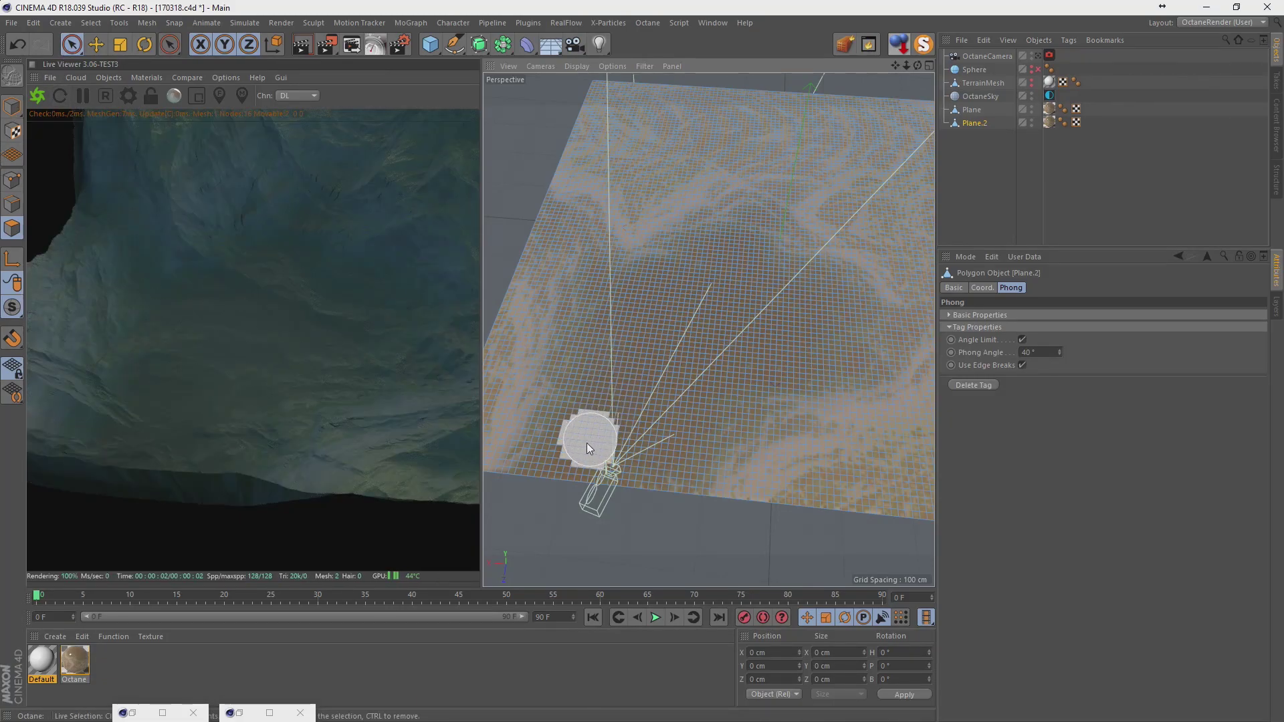
{"action": "mouse_move", "coordinate": [552, 464]}
{"action": "left_mouse_down"}
{"action": "mouse_move", "coordinate": [604, 344]}
{"action": "mouse_move", "coordinate": [701, 270]}
{"action": "mouse_move", "coordinate": [829, 315]}
{"action": "mouse_move", "coordinate": [844, 336]}
{"action": "left_mouse_up"}
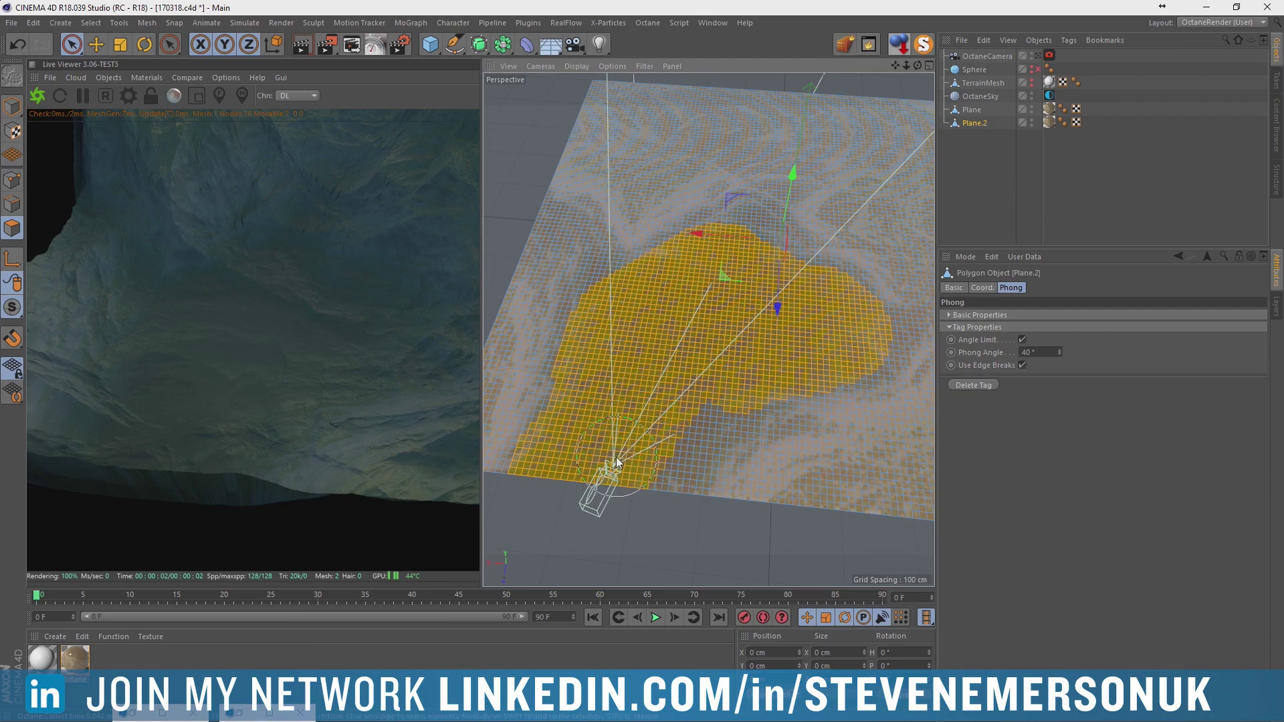
{"action": "left_click_drag", "start_coordinate": [616, 461], "coordinate": [688, 413]}
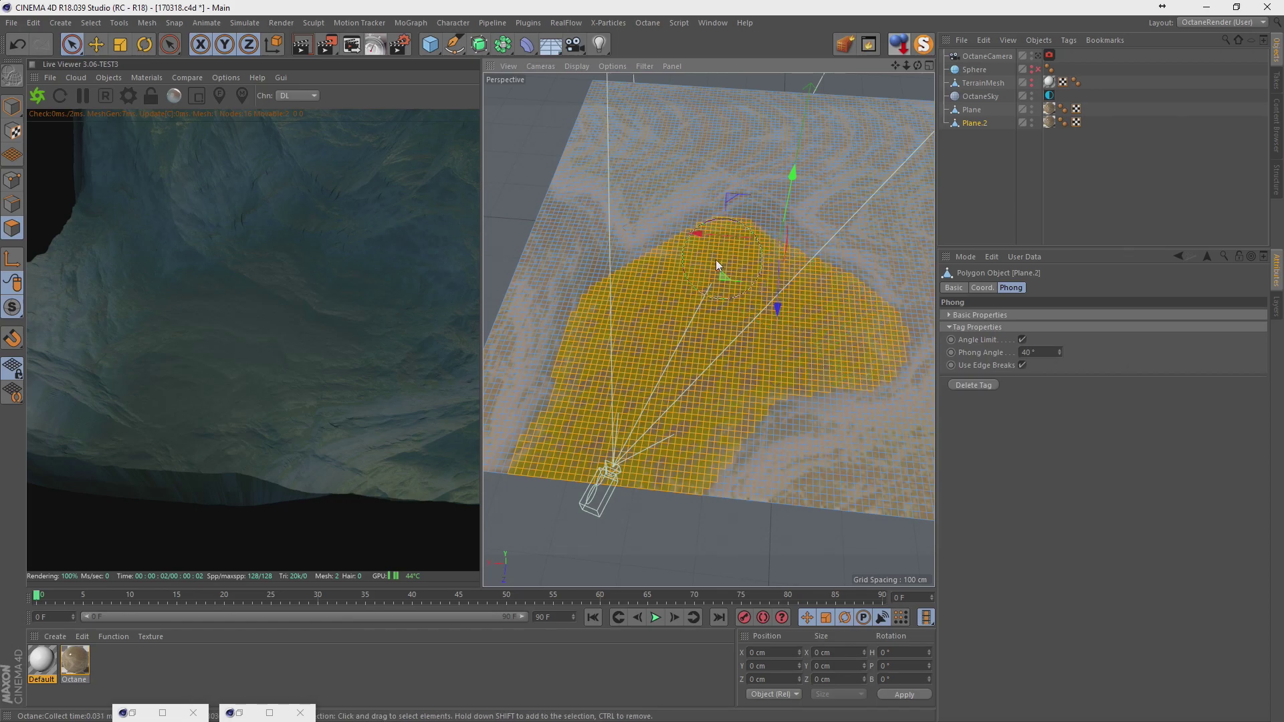
{"action": "mouse_move", "coordinate": [715, 259]}
{"action": "left_mouse_down"}
{"action": "mouse_move", "coordinate": [650, 287]}
{"action": "mouse_move", "coordinate": [649, 336]}
{"action": "left_mouse_up"}
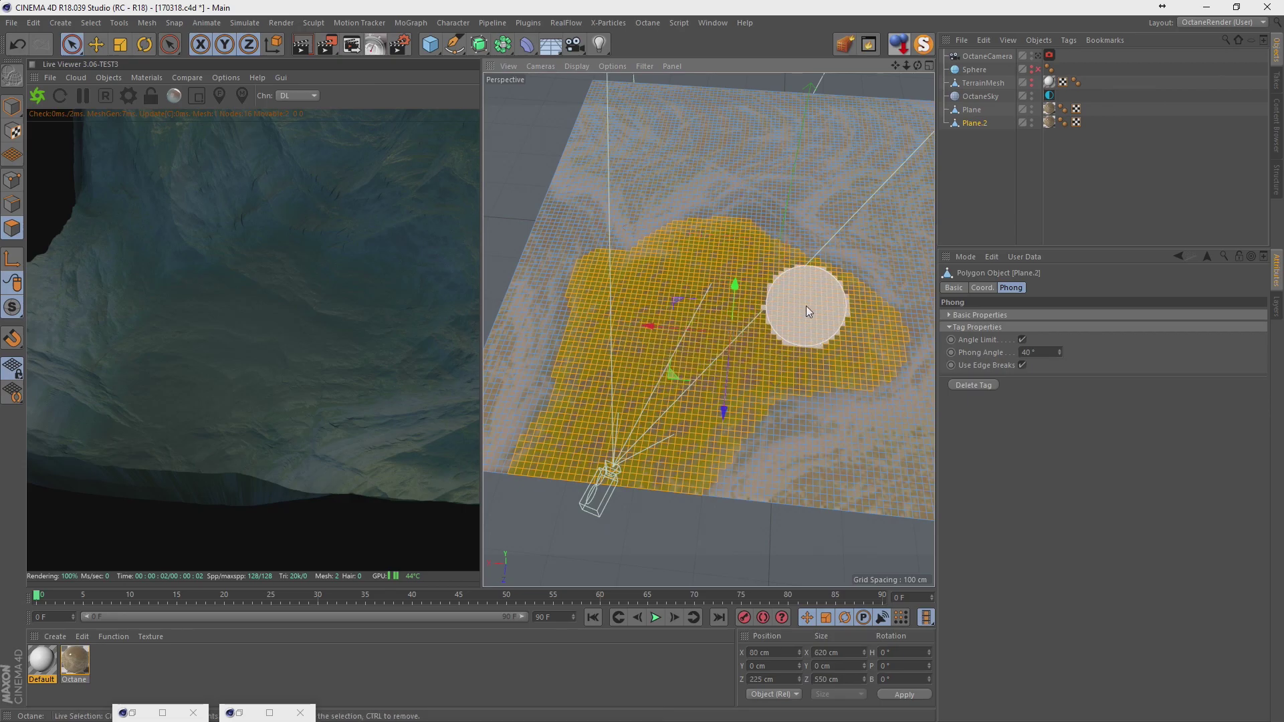
{"action": "key", "text": "u"}
{"action": "key", "text": "i"}
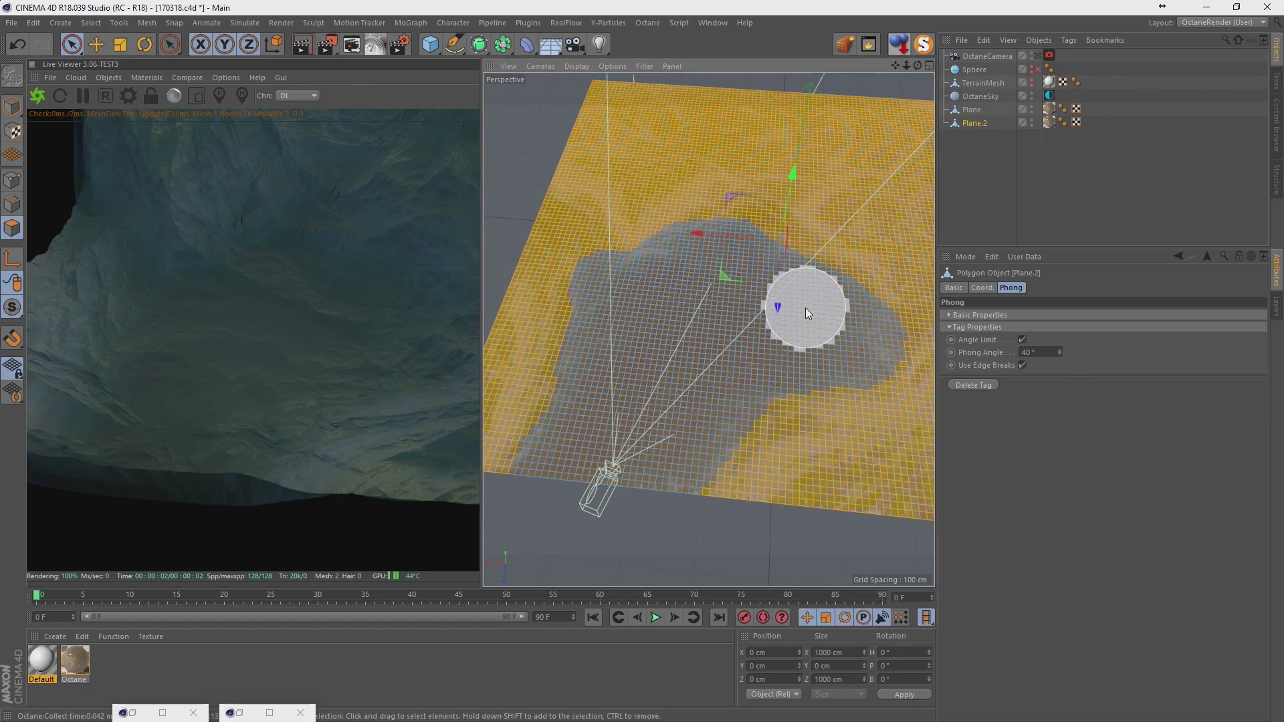
{"action": "key", "text": "Delete"}
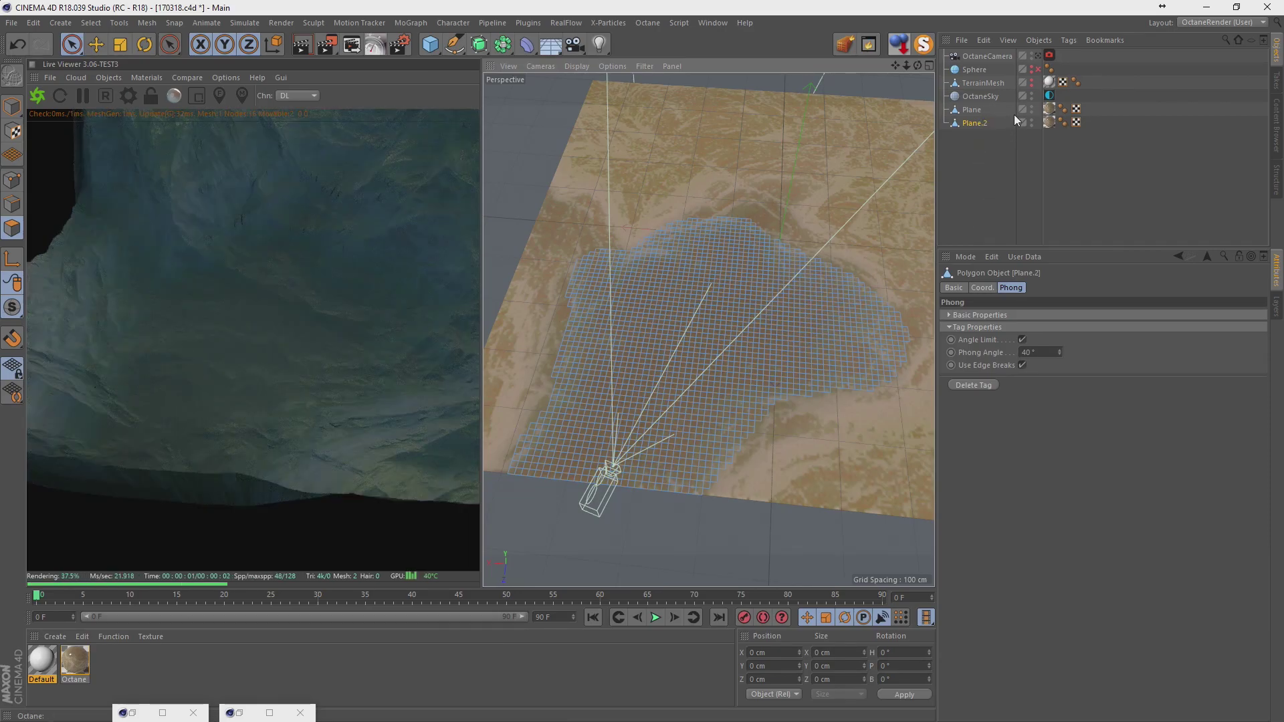
{"action": "left_click", "coordinate": [1037, 56]}
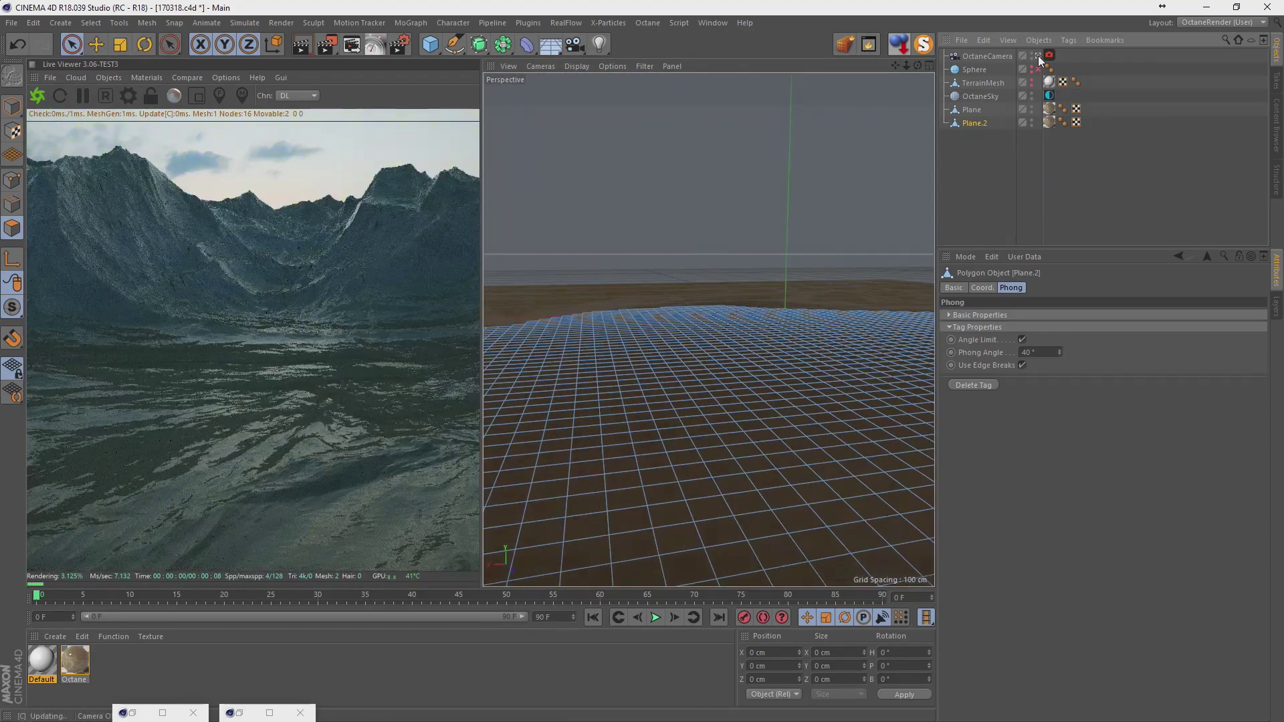
Select all of Plane.2's points and apply a mesh edit command to them.
{"action": "left_click", "coordinate": [1038, 57]}
{"action": "left_click", "coordinate": [1038, 56]}
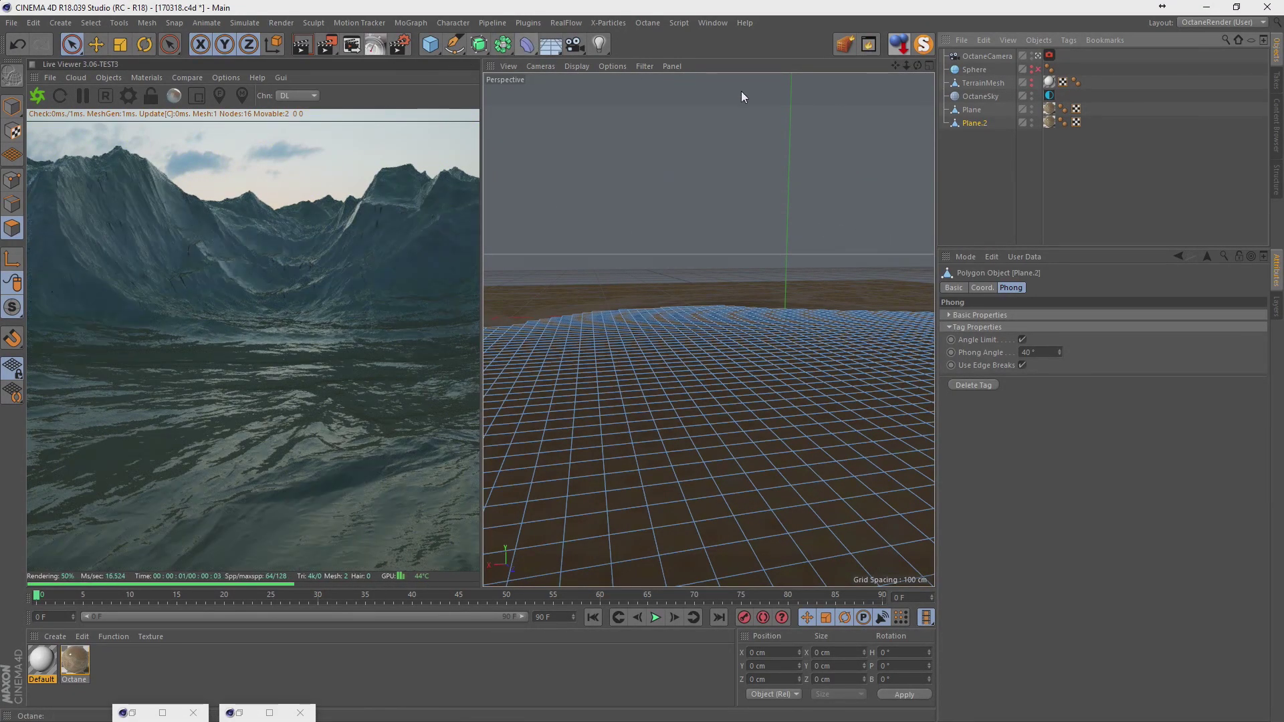
{"action": "left_click", "coordinate": [12, 181]}
{"action": "key", "text": "ctrl+a"}
{"action": "right_click", "coordinate": [640, 292]}
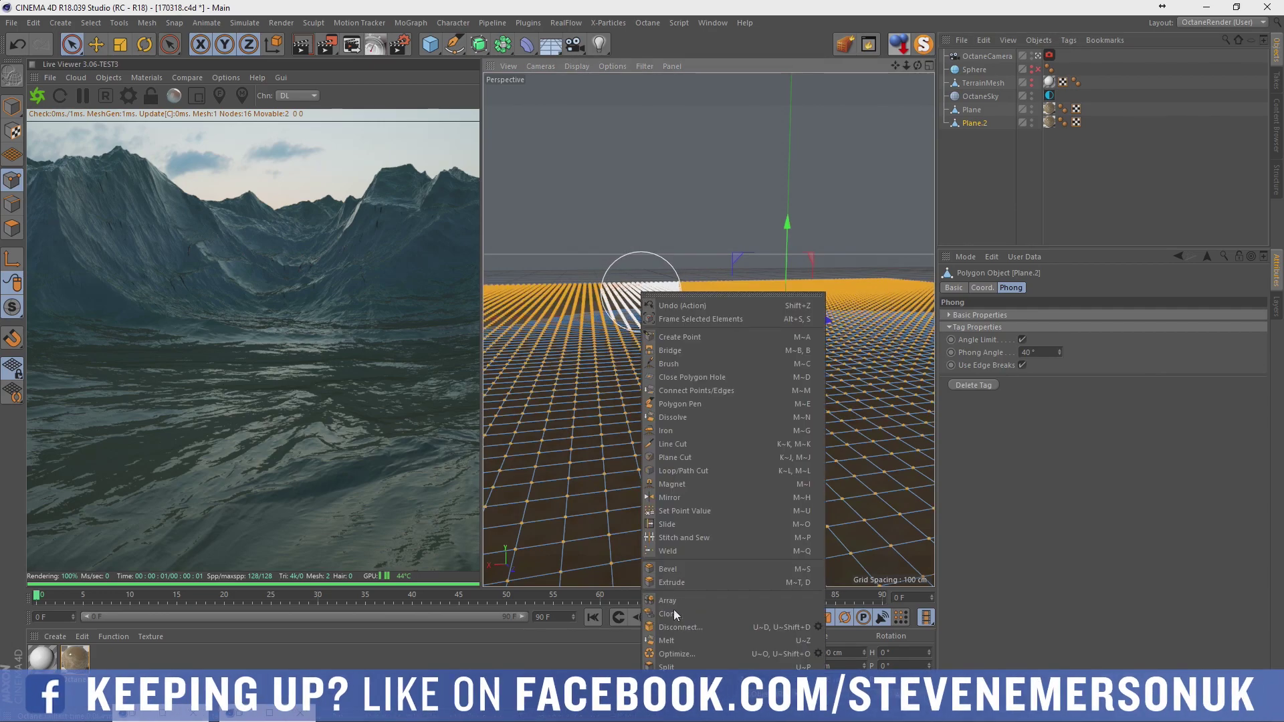
{"action": "left_click", "coordinate": [675, 651]}
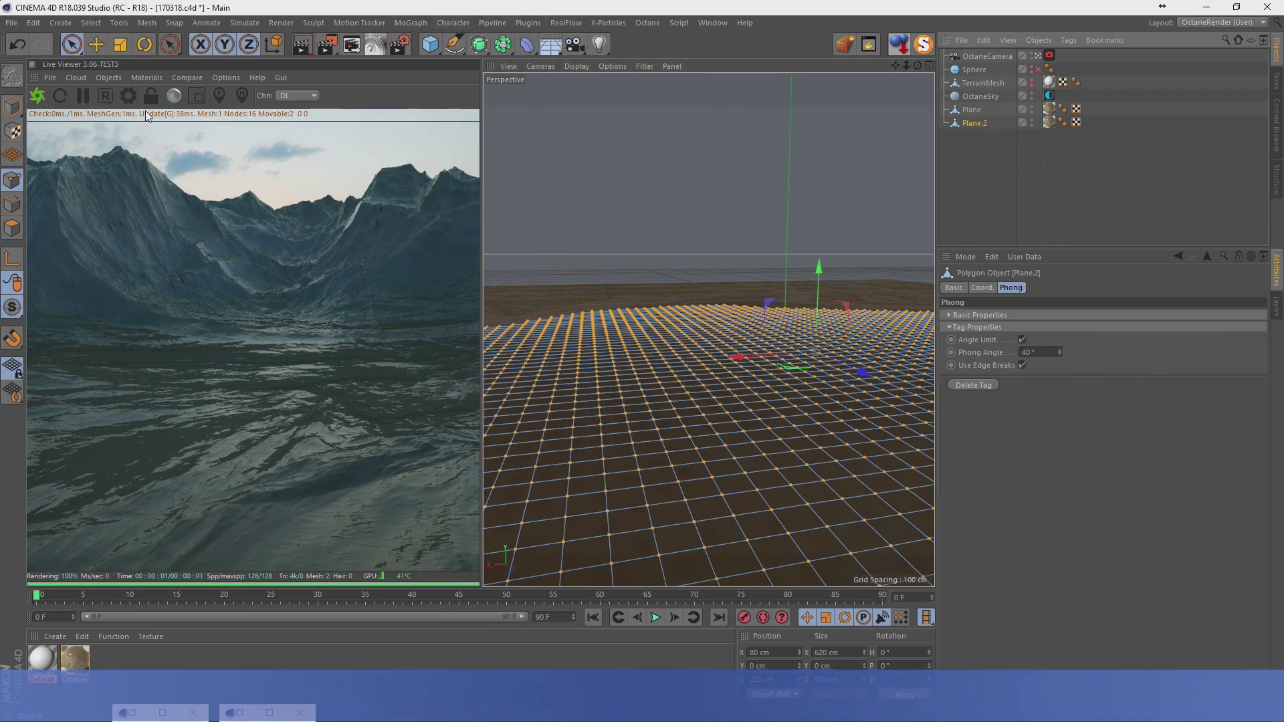
Add an Octane Scatter and a Forester MultiFlora generator.
{"action": "left_click", "coordinate": [108, 77]}
{"action": "left_click", "coordinate": [138, 191]}
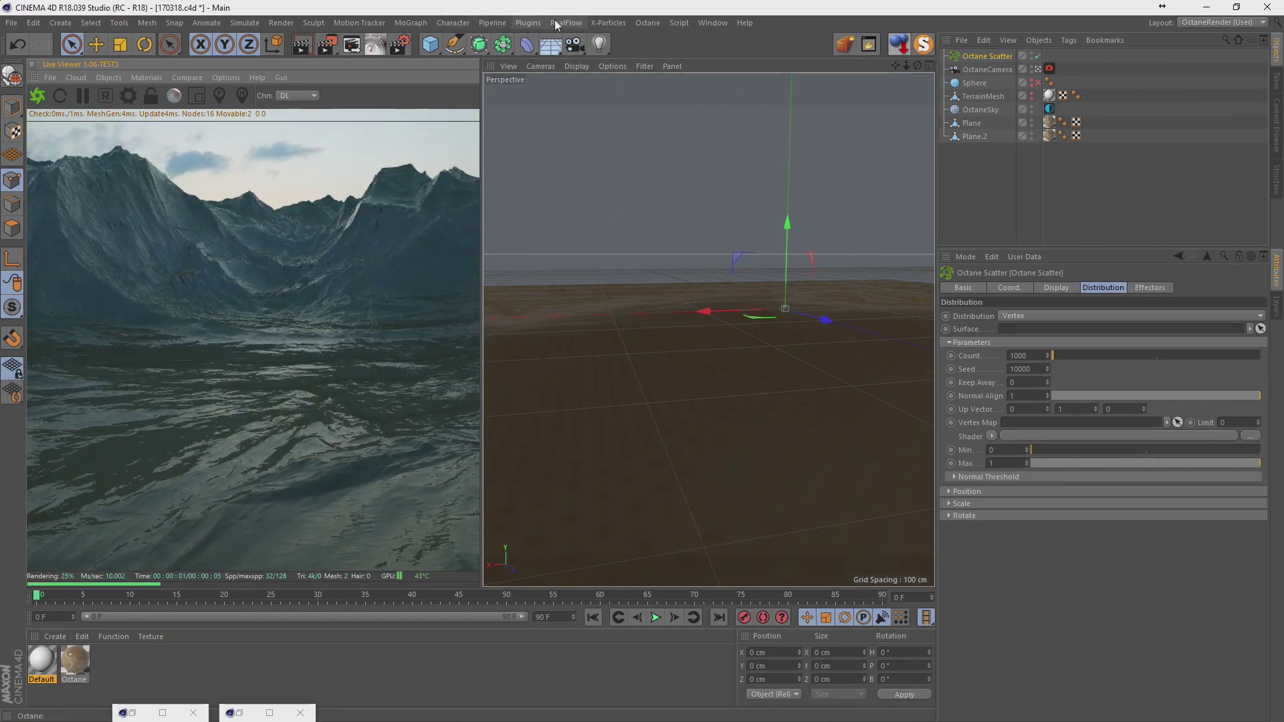
{"action": "left_click", "coordinate": [534, 24]}
{"action": "mouse_move", "coordinate": [547, 74]}
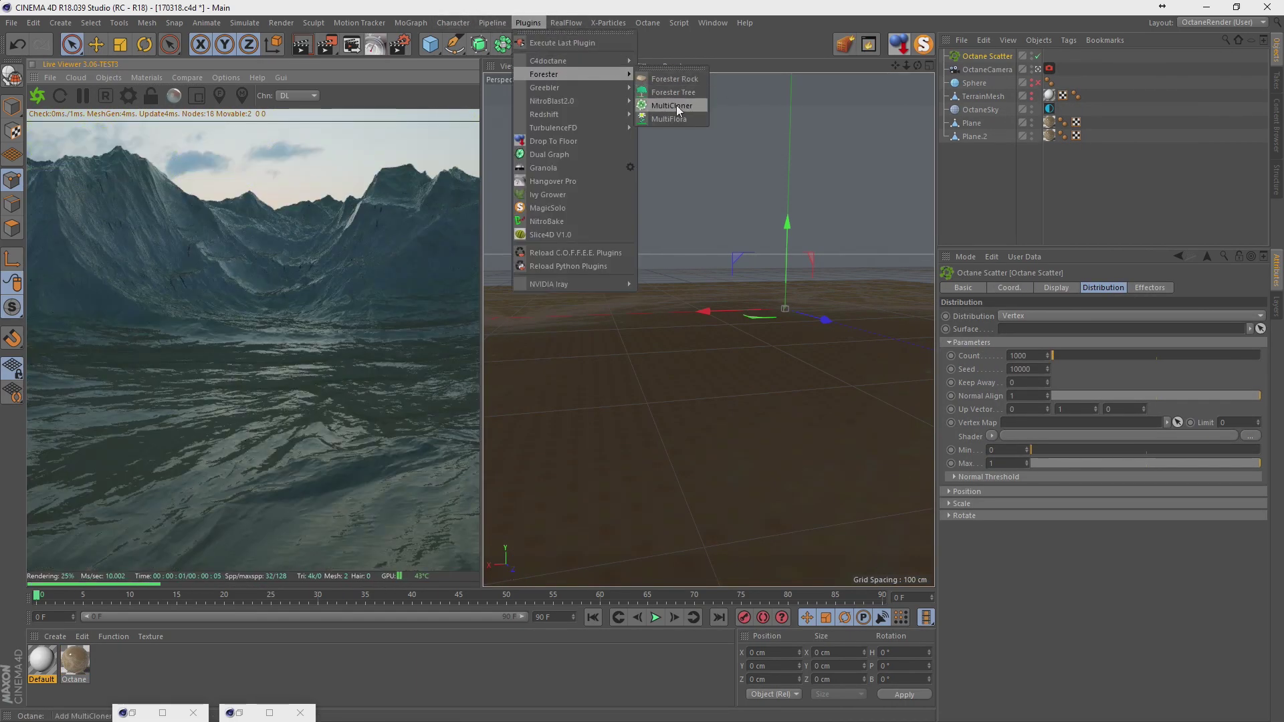
{"action": "left_click", "coordinate": [675, 106]}
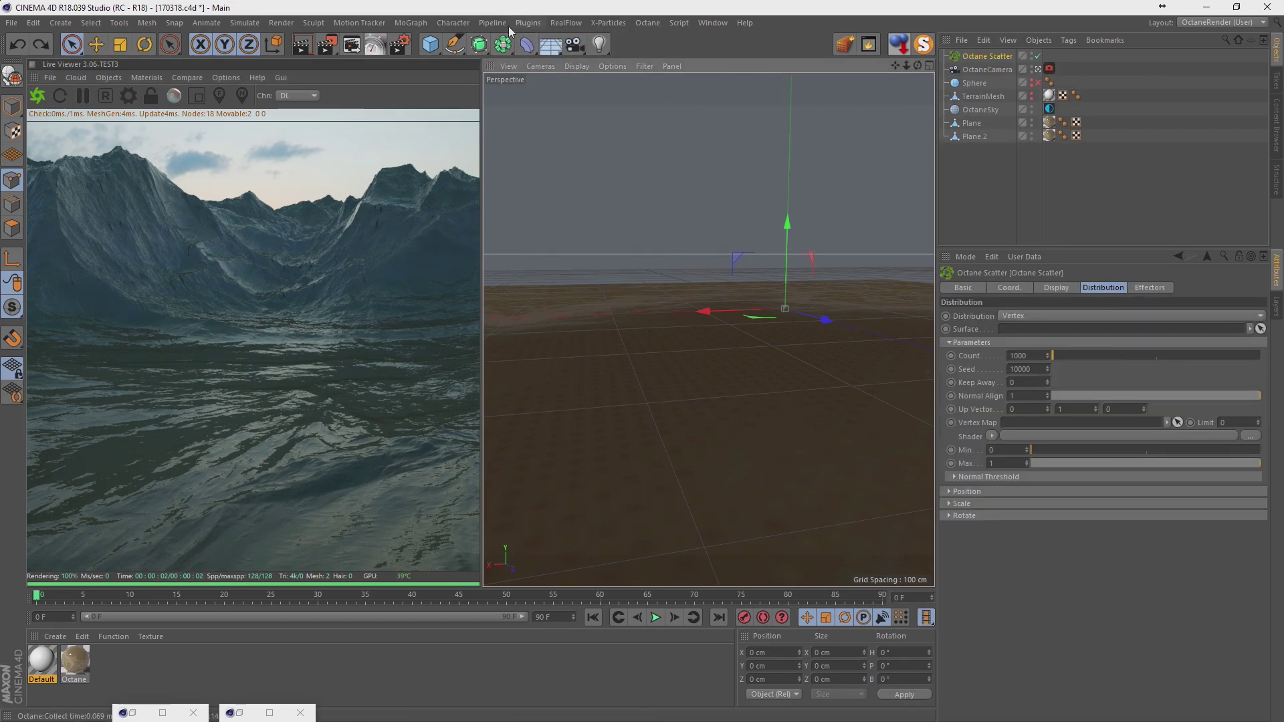
{"action": "left_click", "coordinate": [529, 22]}
{"action": "mouse_move", "coordinate": [544, 75]}
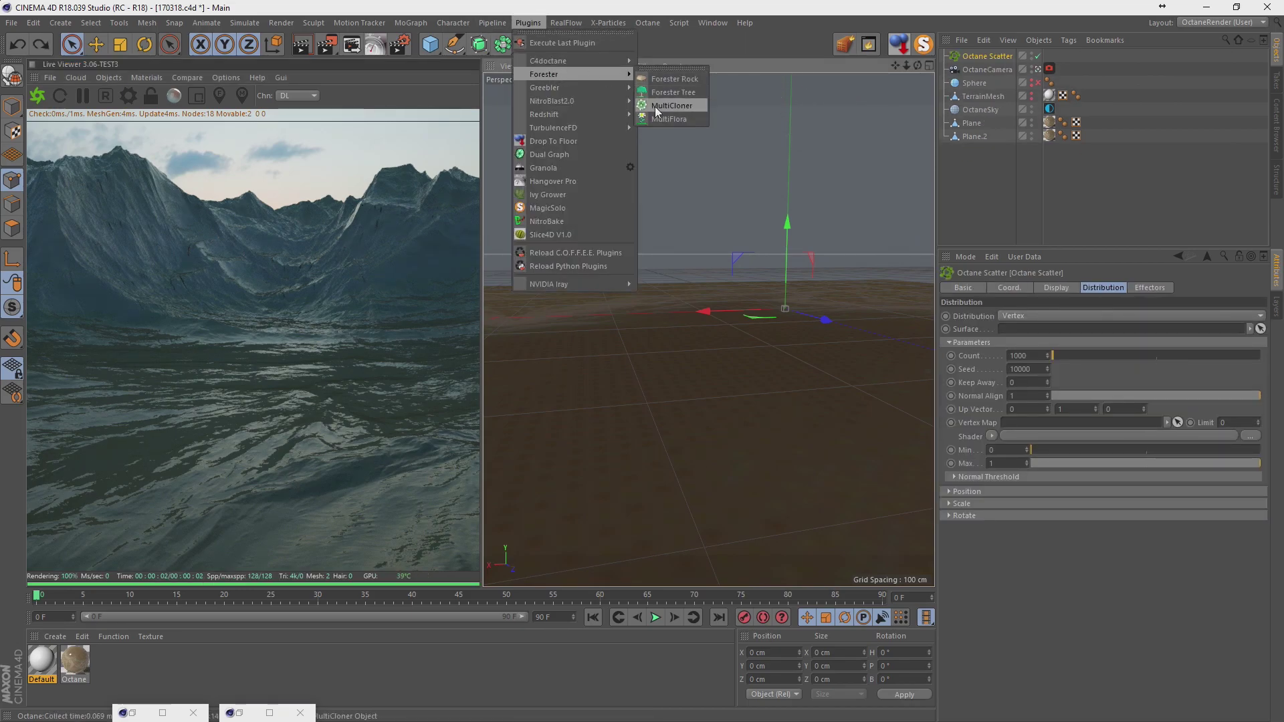
{"action": "left_click", "coordinate": [665, 119]}
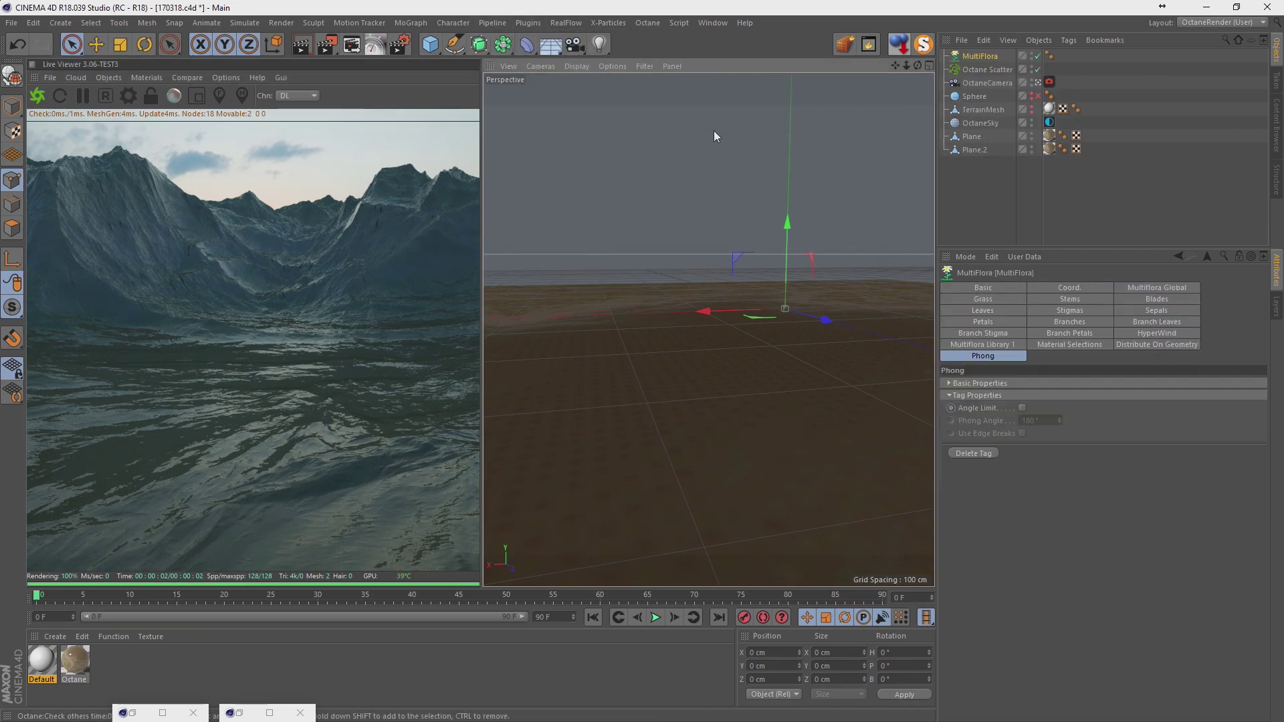
Load the Bent Grass preset, parent it under the scatter, and scatter over Plane.2.
{"action": "left_click", "coordinate": [1004, 344]}
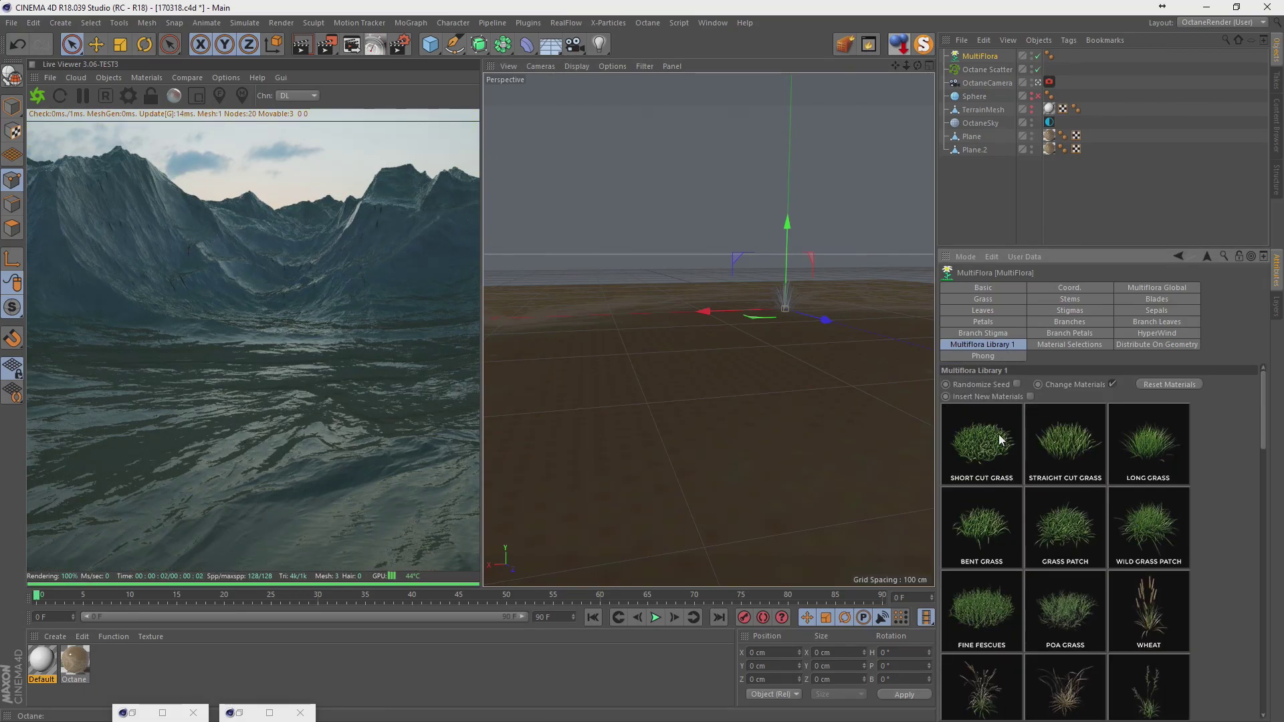
{"action": "left_click", "coordinate": [1005, 520]}
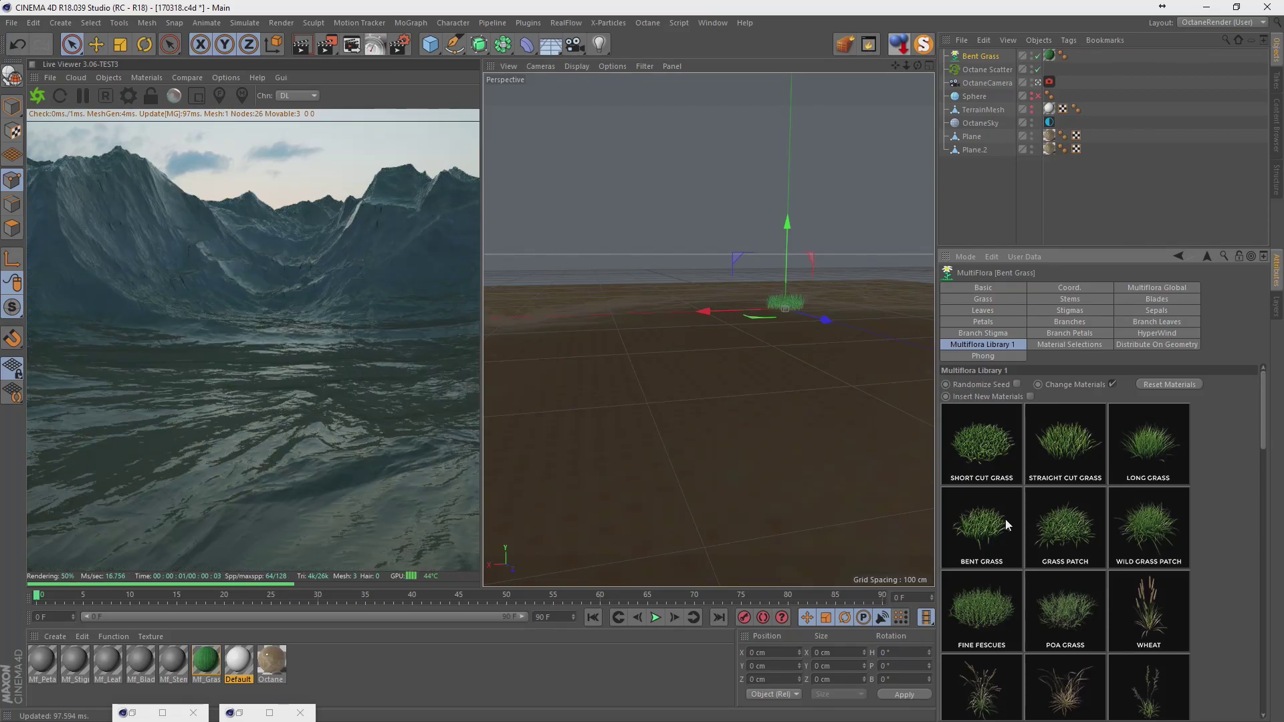
{"action": "left_click_drag", "start_coordinate": [982, 65], "coordinate": [983, 67]}
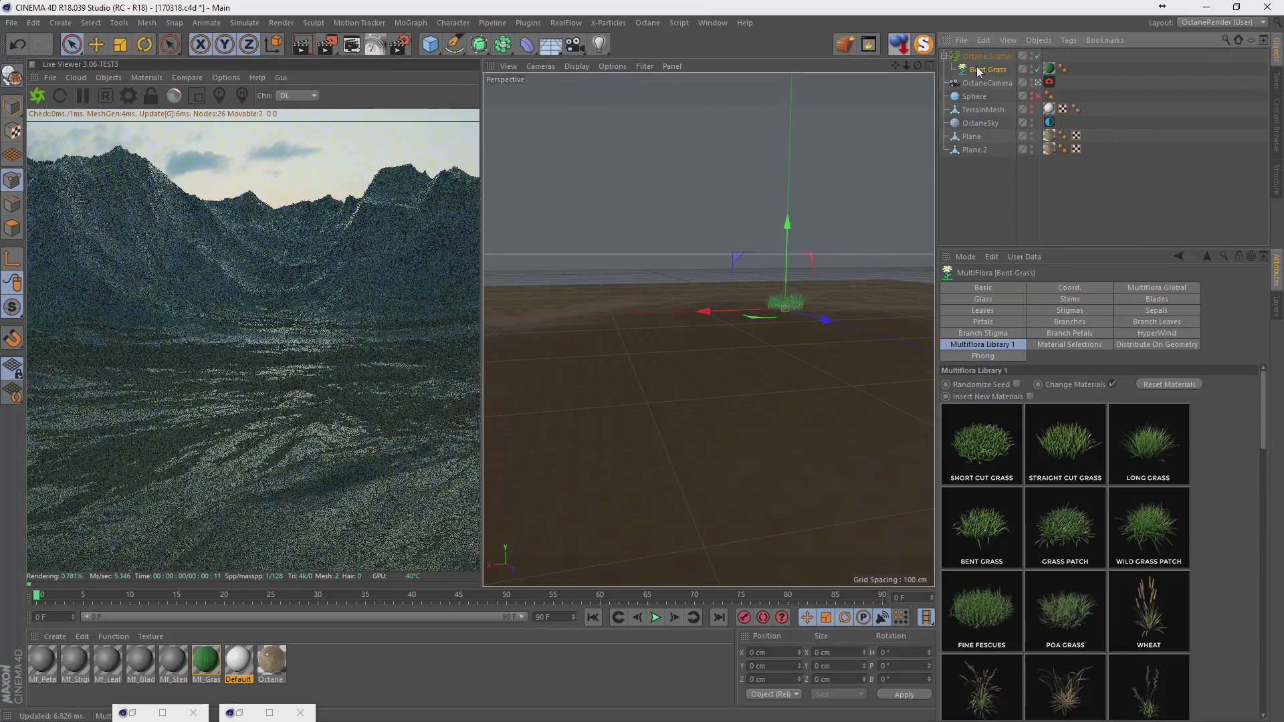
{"action": "left_click", "coordinate": [987, 56]}
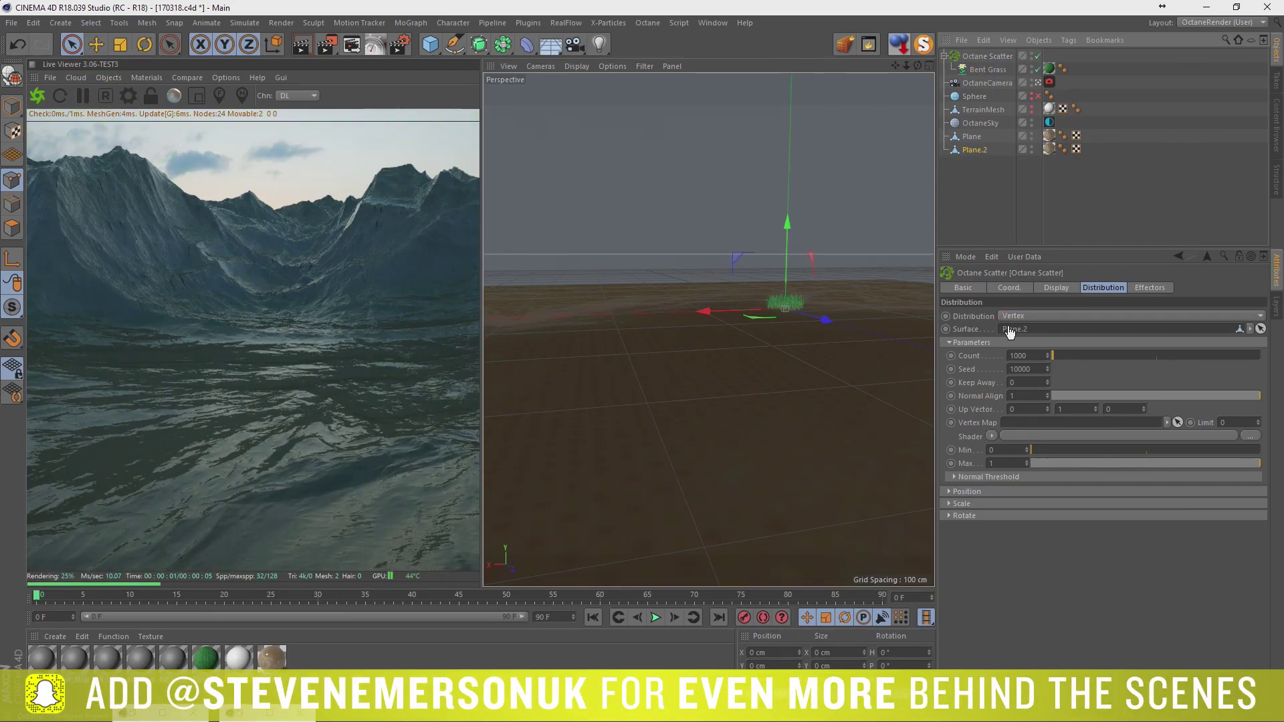
{"action": "left_click_drag", "start_coordinate": [973, 150], "coordinate": [1012, 331]}
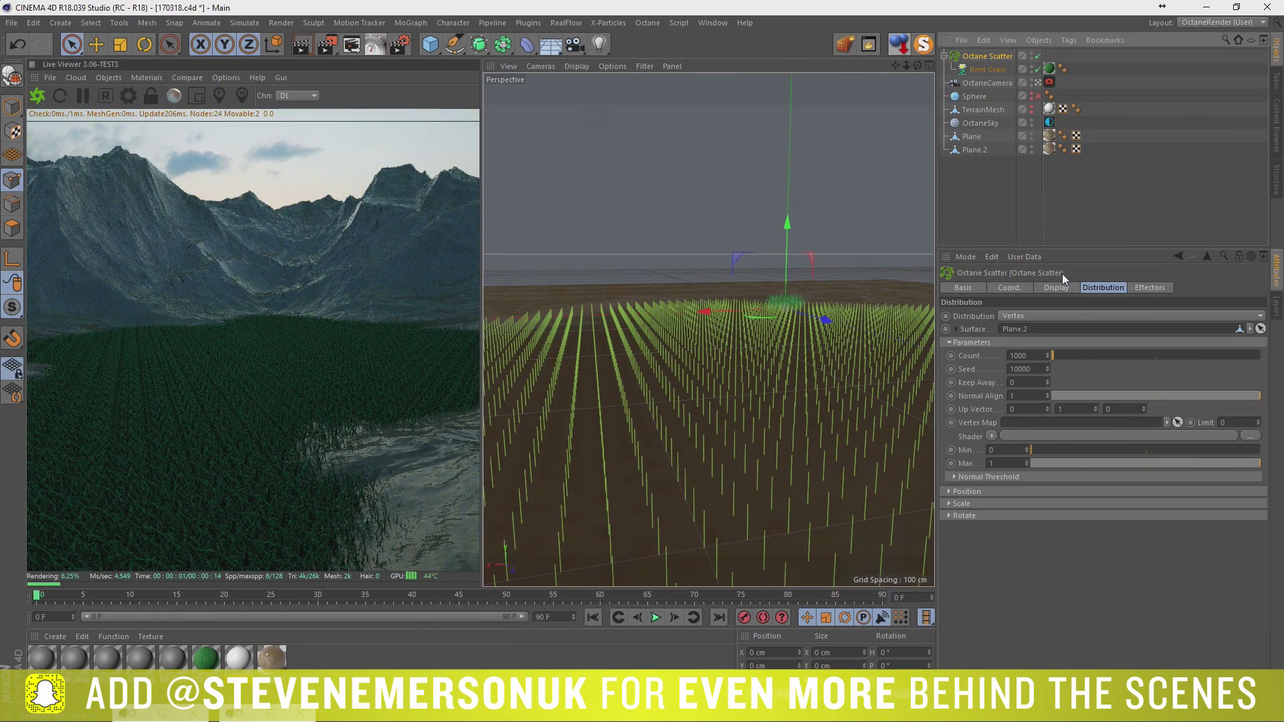
{"action": "left_click", "coordinate": [948, 515]}
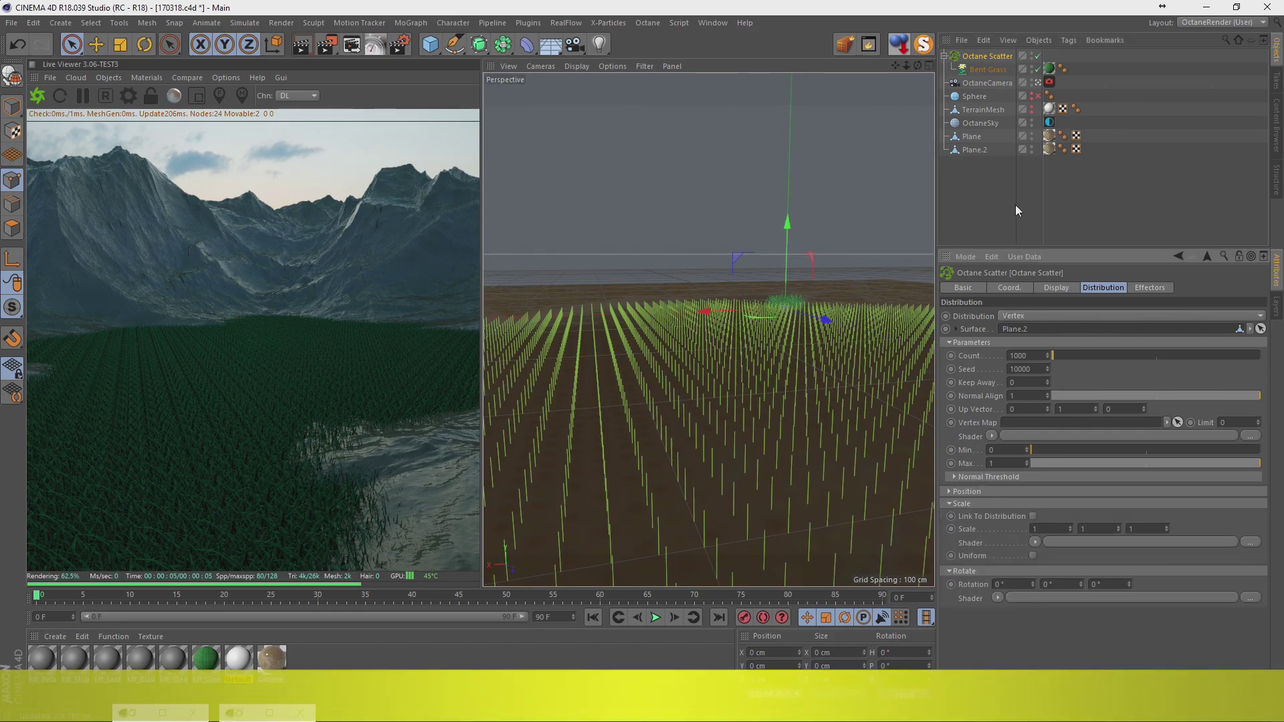
Add a Random effector without position randomisation and link it to the Octane Scatter.
{"action": "left_click", "coordinate": [410, 23]}
{"action": "mouse_move", "coordinate": [463, 44]}
{"action": "left_click", "coordinate": [563, 160]}
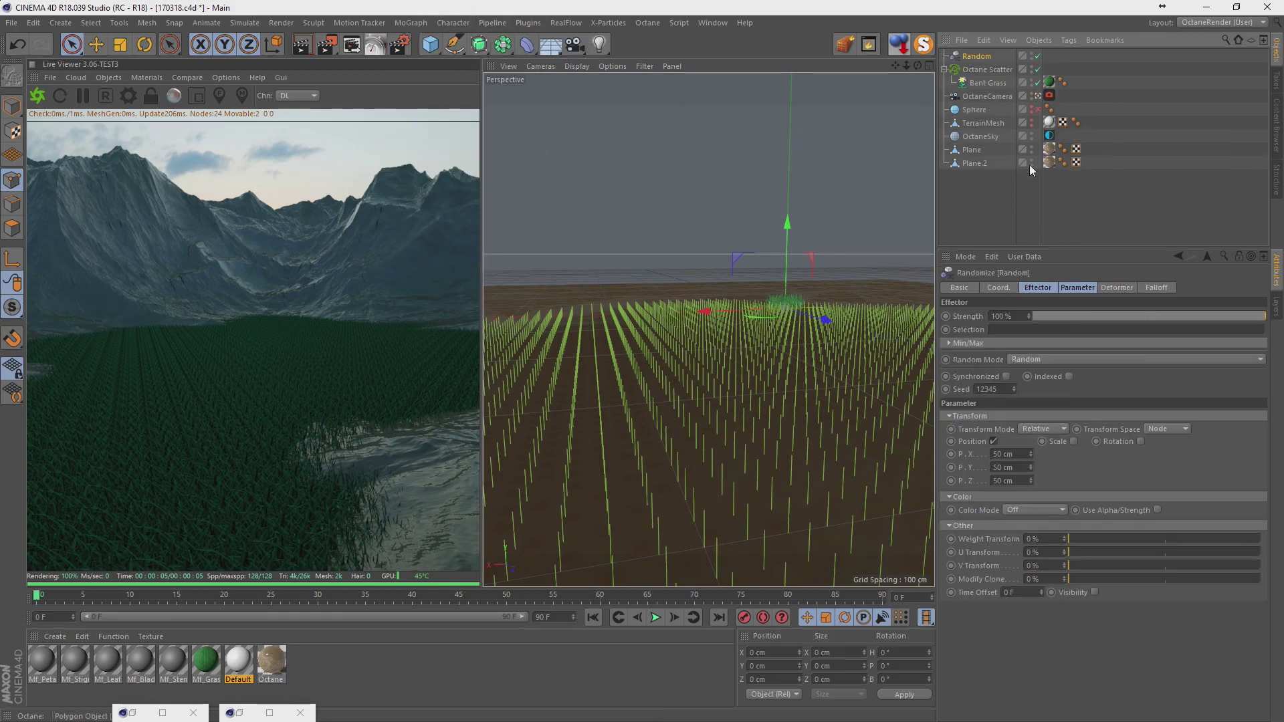
{"action": "left_click", "coordinate": [993, 442]}
{"action": "left_click", "coordinate": [984, 70]}
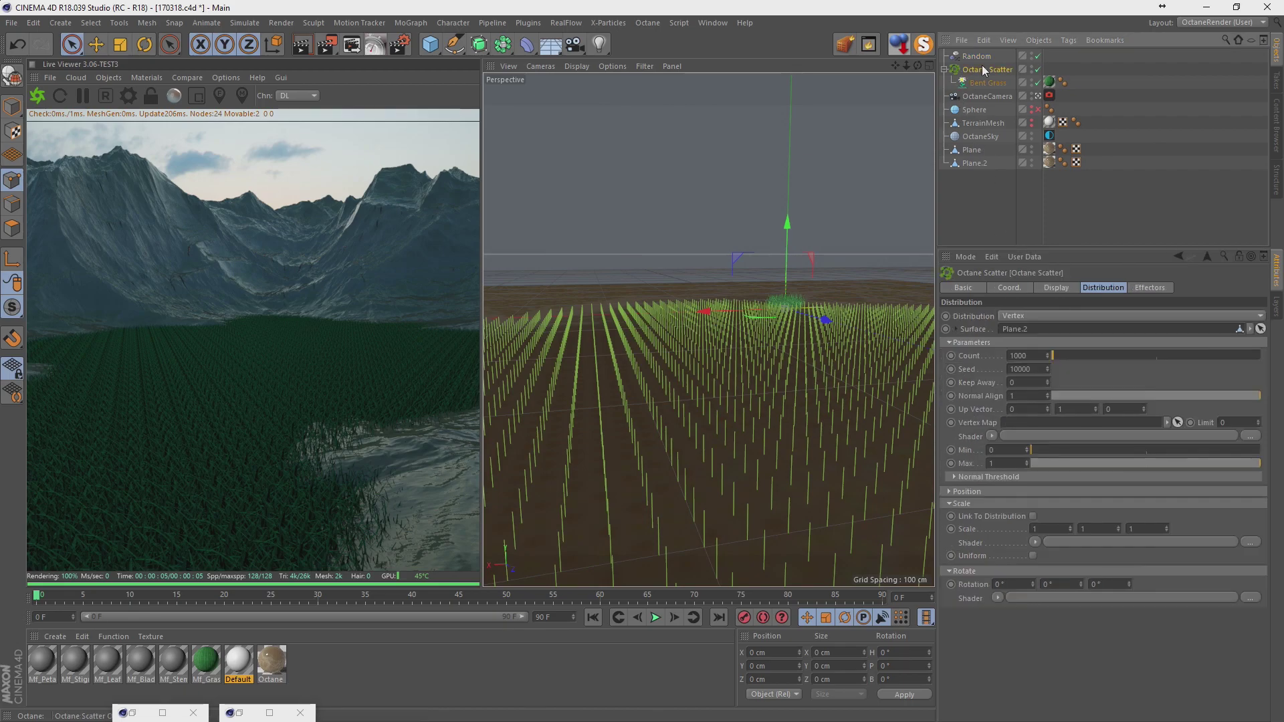
{"action": "left_click", "coordinate": [1149, 287]}
{"action": "left_click_drag", "start_coordinate": [976, 56], "coordinate": [1033, 310]}
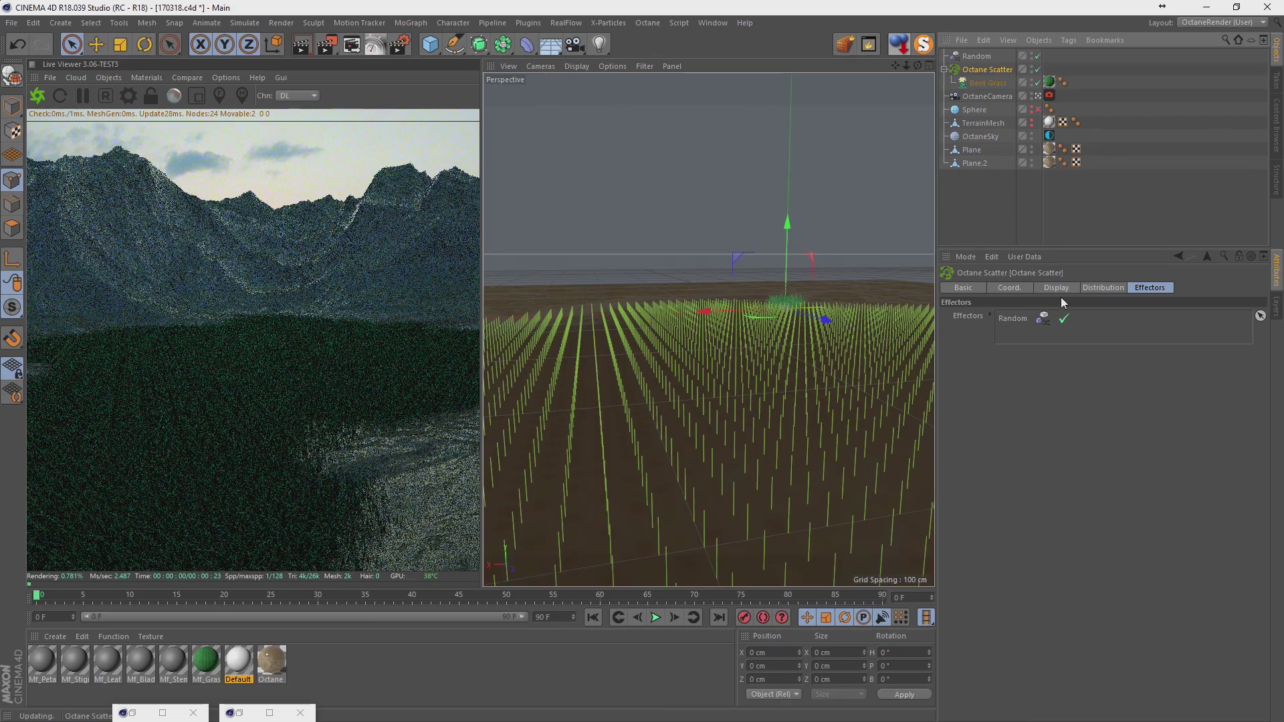
Enable random scale (S.Y 1.75) and rotation (R.H 66°) on the Random effector.
{"action": "left_click", "coordinate": [974, 58]}
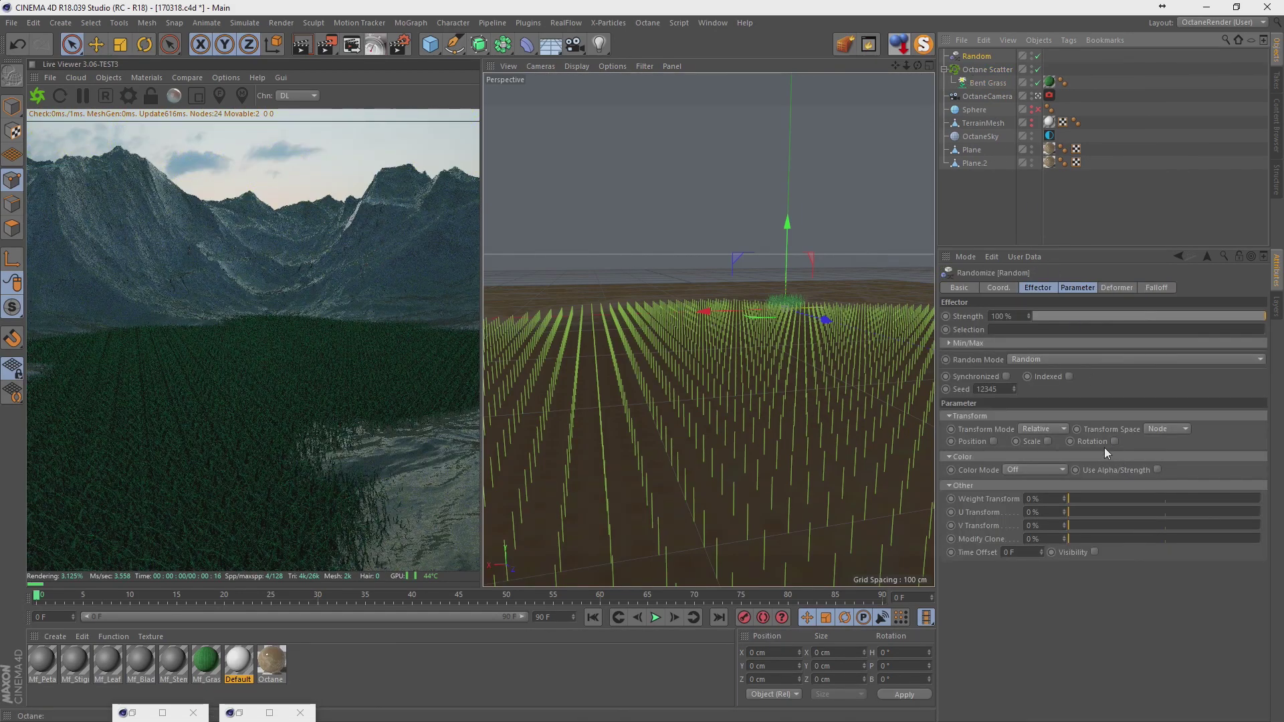
{"action": "left_click", "coordinate": [1046, 441]}
{"action": "left_click", "coordinate": [1116, 466]}
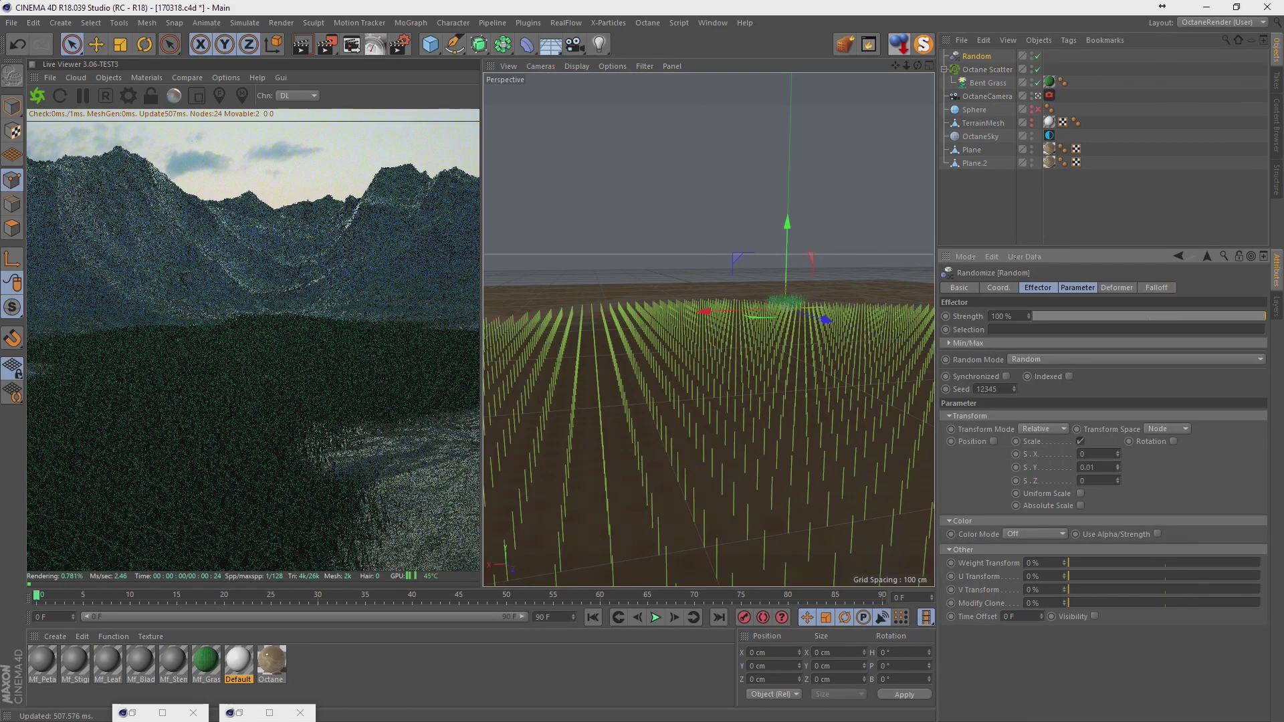
{"action": "left_click_drag", "start_coordinate": [1116, 467], "coordinate": [1115, 468]}
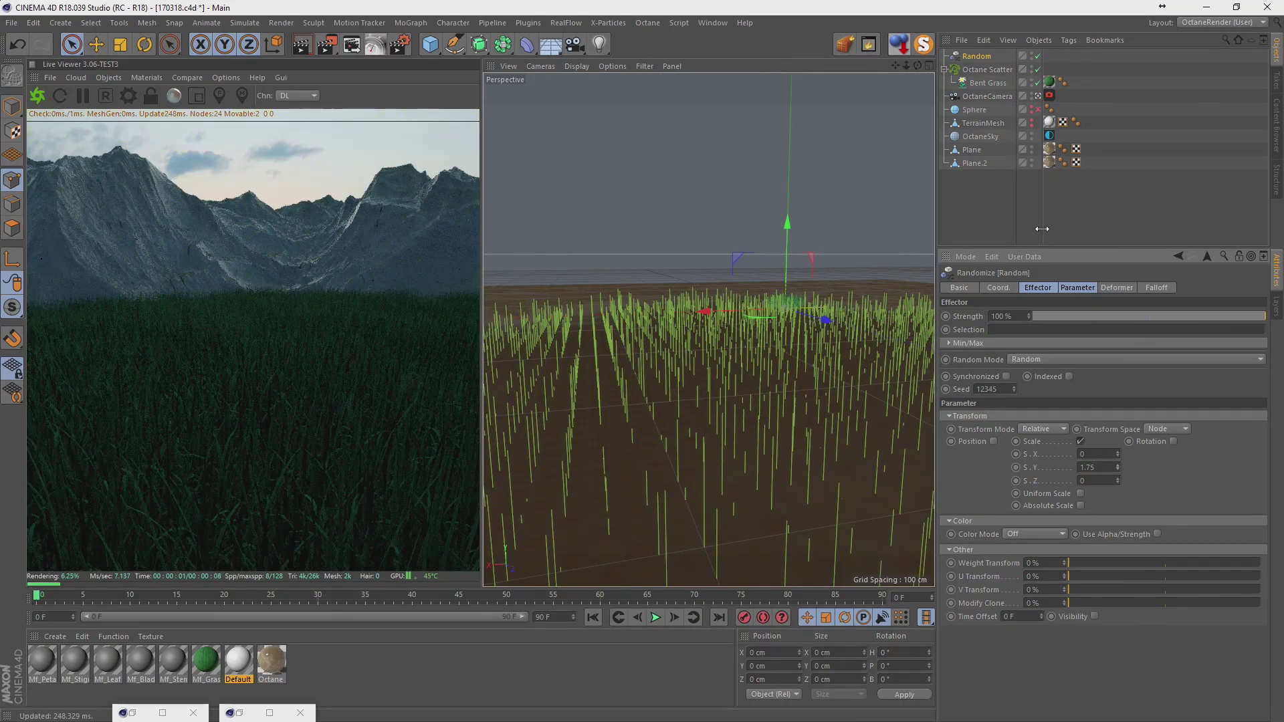
{"action": "left_click", "coordinate": [1172, 441]}
{"action": "left_click_drag", "start_coordinate": [1210, 455], "coordinate": [1141, 377]}
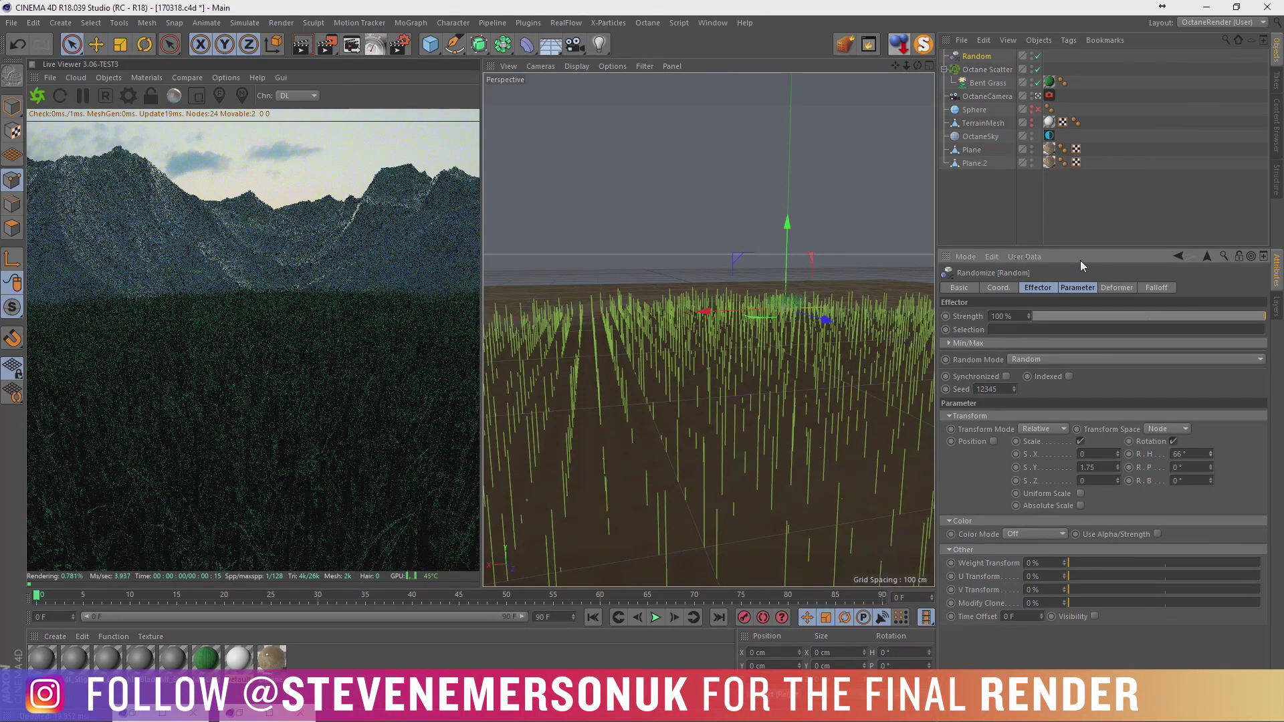
{"action": "left_click", "coordinate": [987, 69]}
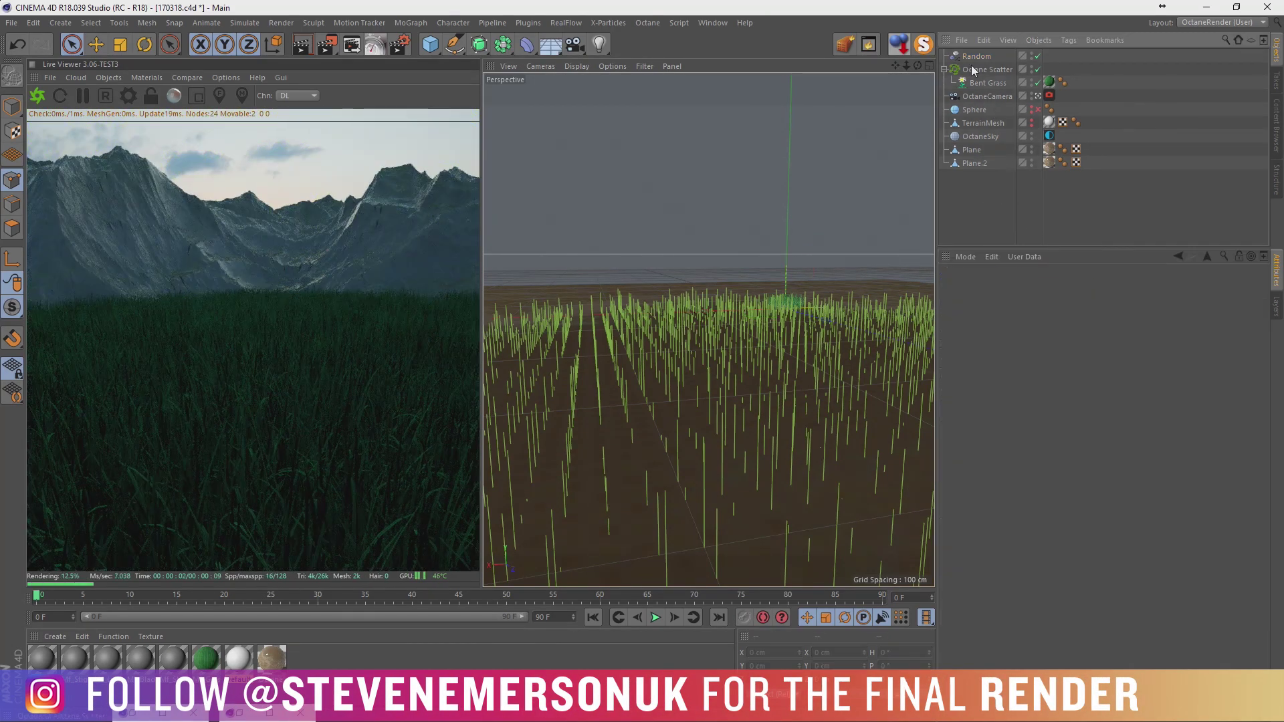
{"action": "left_click", "coordinate": [1091, 288]}
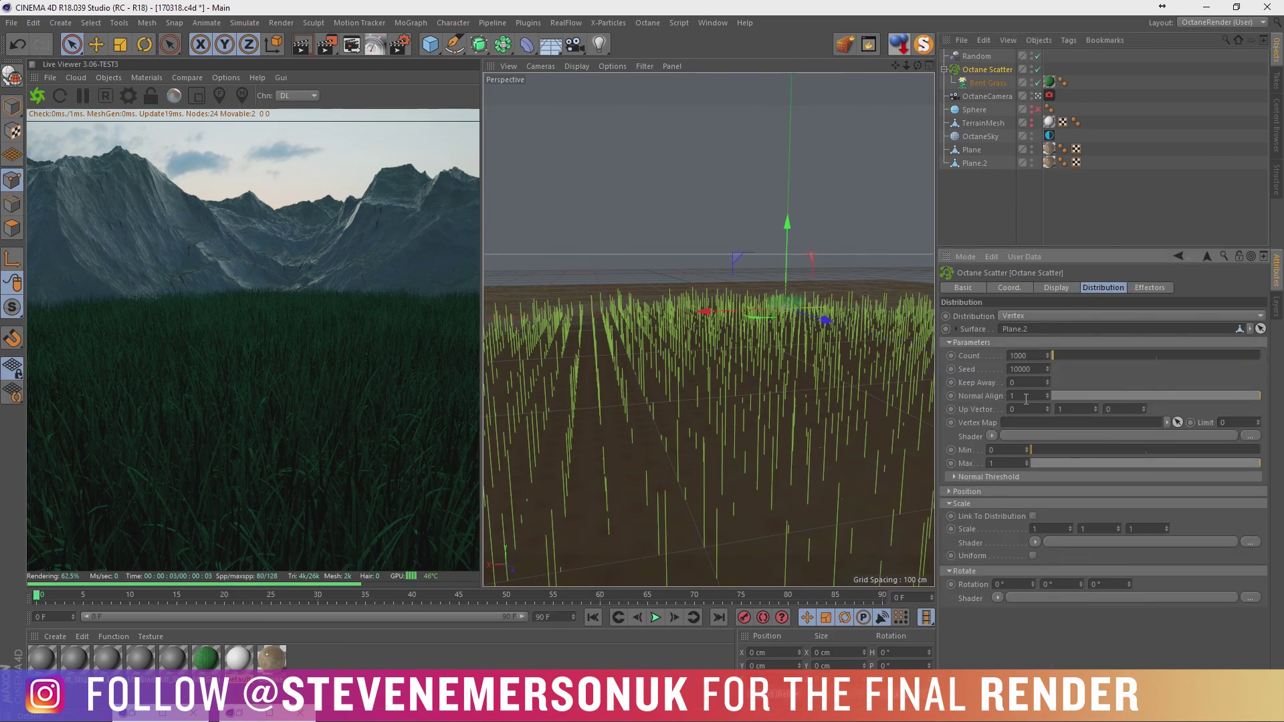
Drive the scatter distribution with a Noise shader set to the Luka noise type.
{"action": "left_click", "coordinate": [992, 436]}
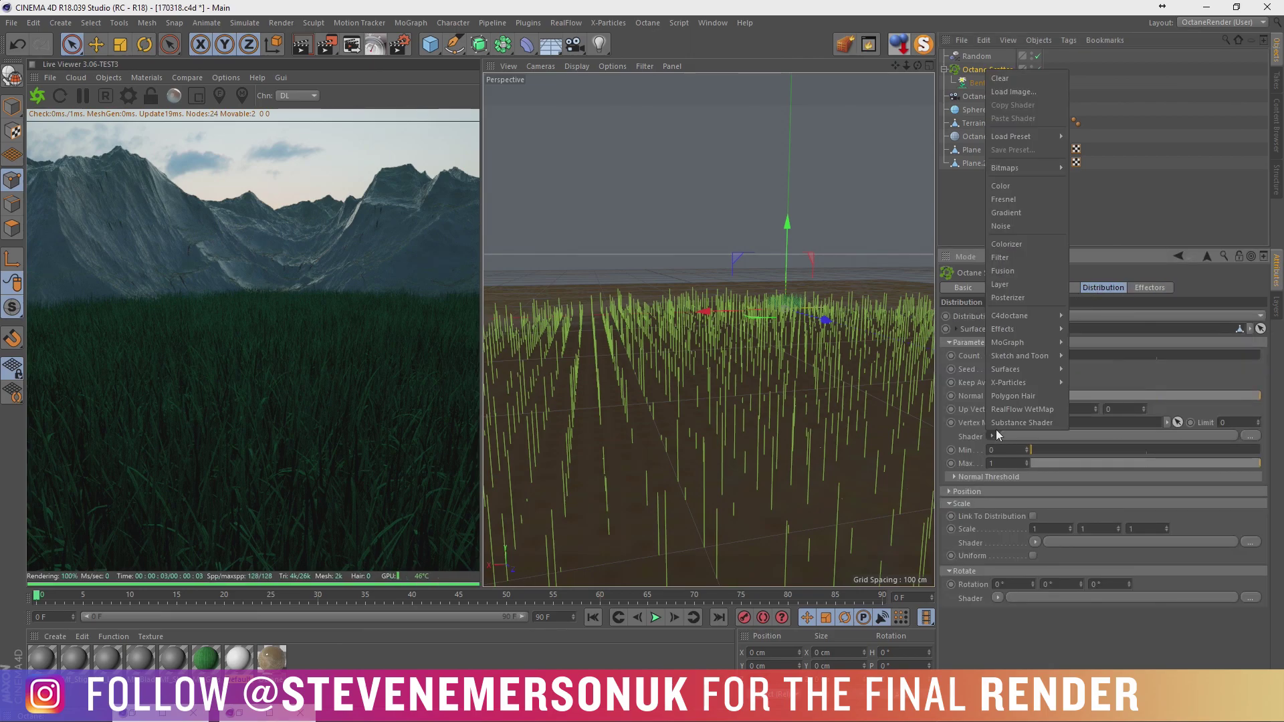
{"action": "left_click", "coordinate": [1028, 227]}
{"action": "left_click", "coordinate": [1004, 463]}
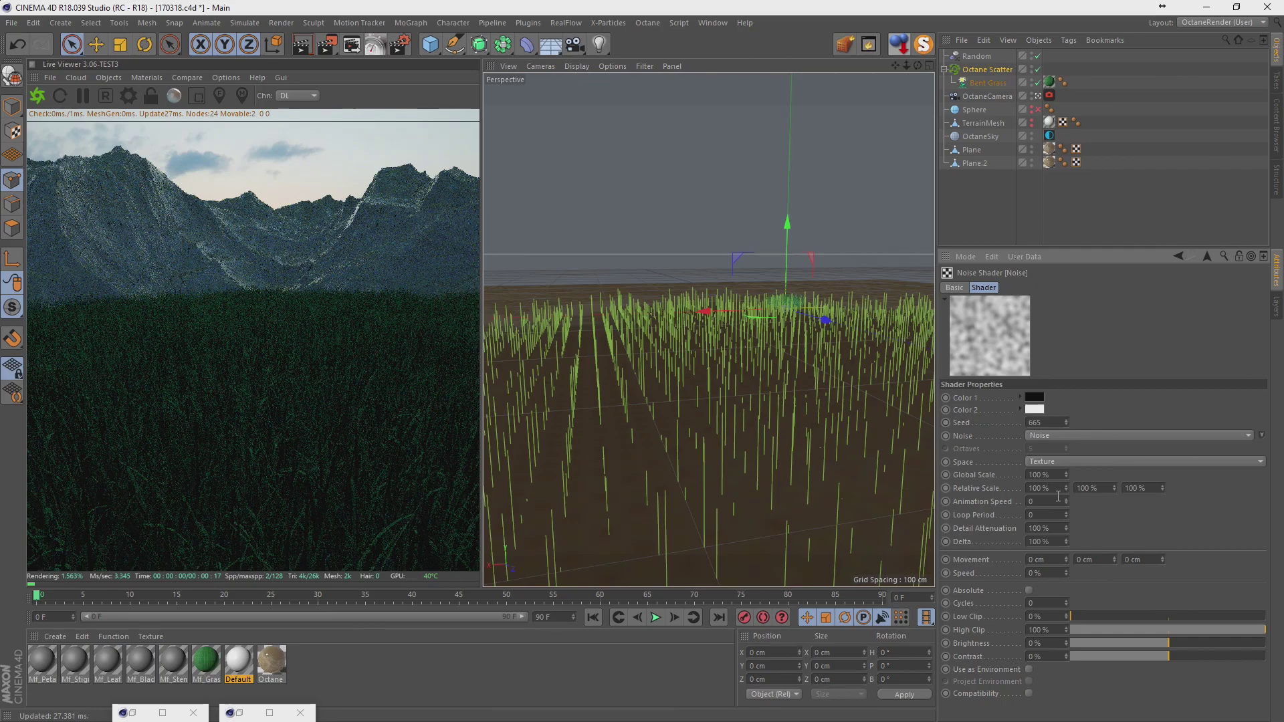
{"action": "left_click", "coordinate": [1050, 435]}
{"action": "left_click", "coordinate": [1050, 423]}
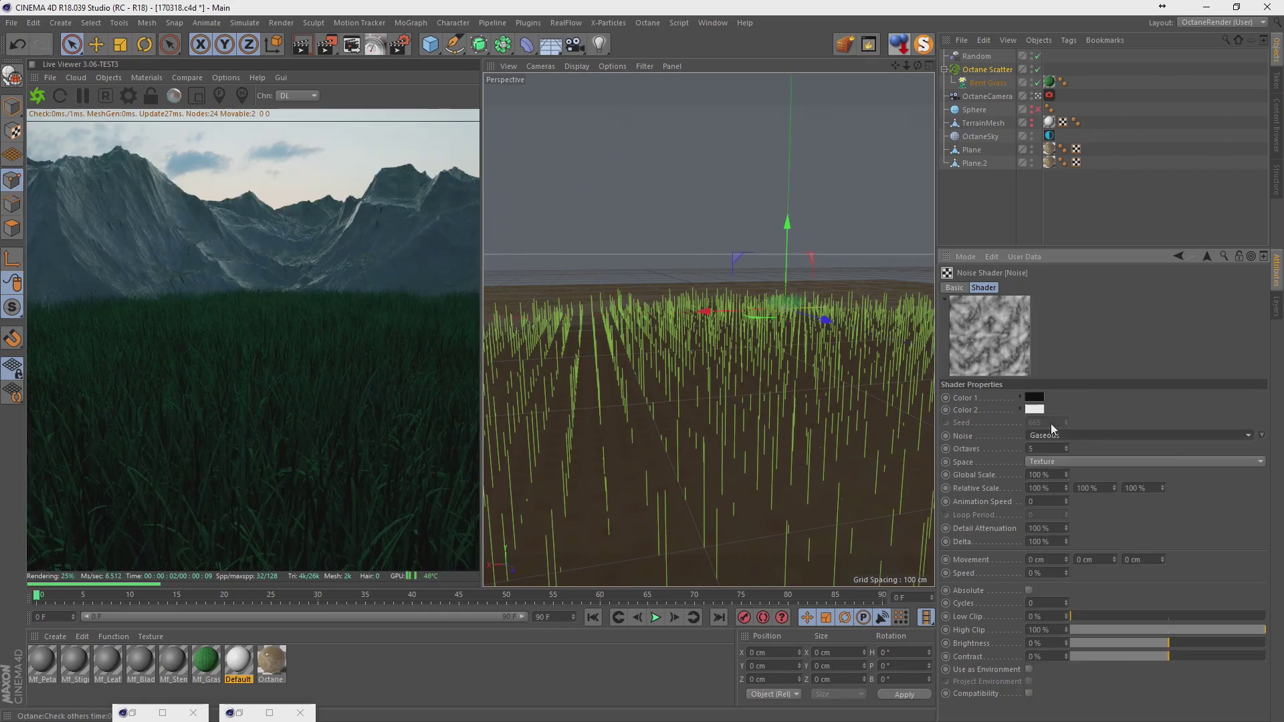
{"action": "left_click", "coordinate": [1061, 435]}
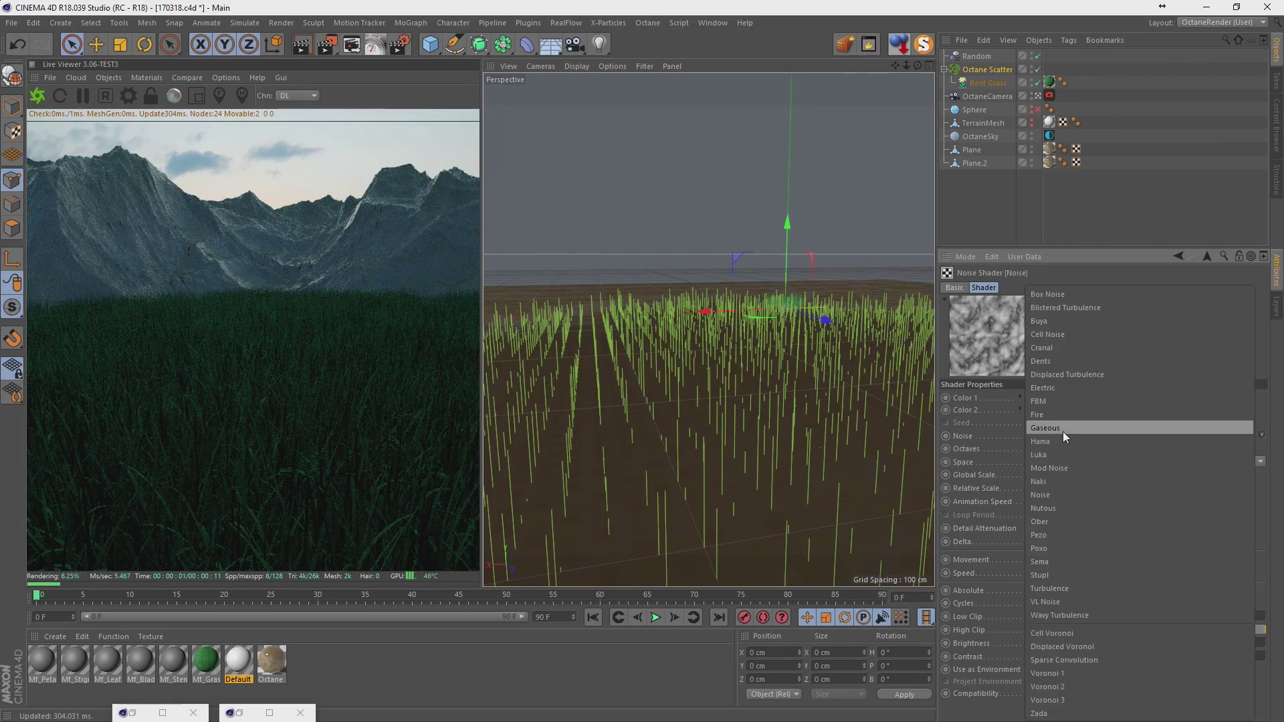
{"action": "left_click", "coordinate": [1073, 334]}
{"action": "left_click", "coordinate": [1077, 434]}
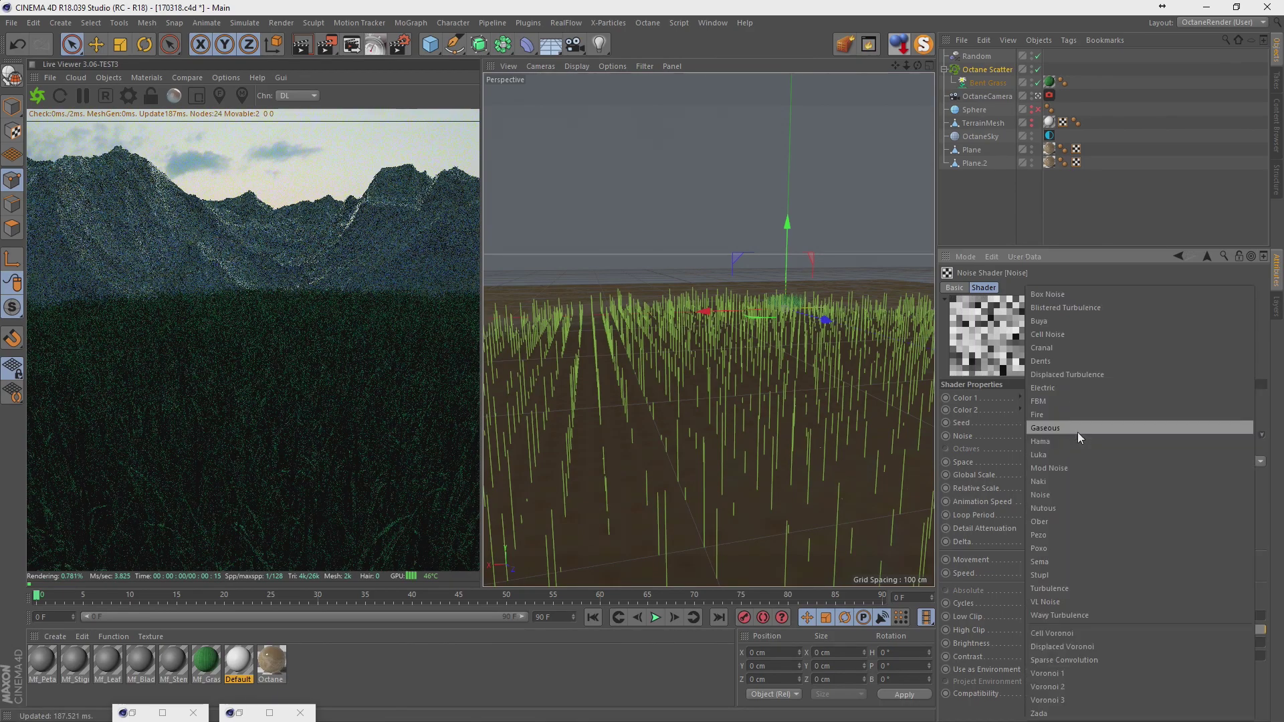
{"action": "left_click", "coordinate": [1067, 481]}
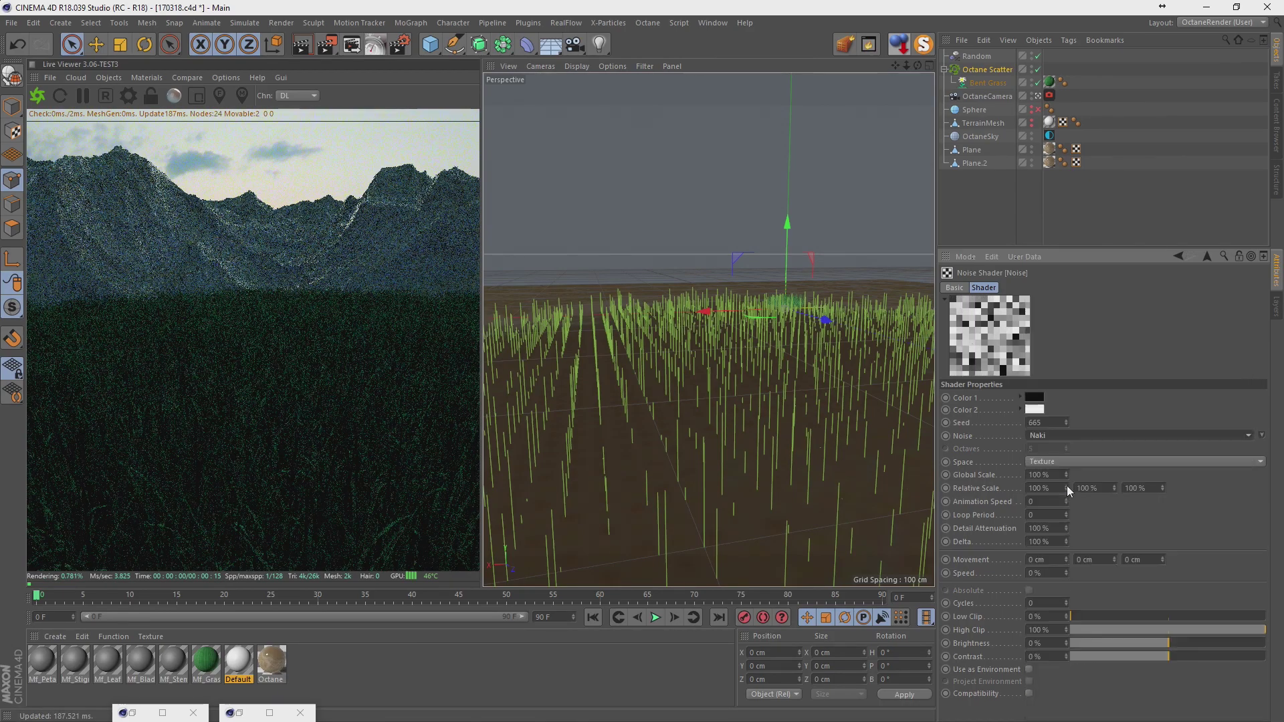
{"action": "left_click", "coordinate": [1083, 434]}
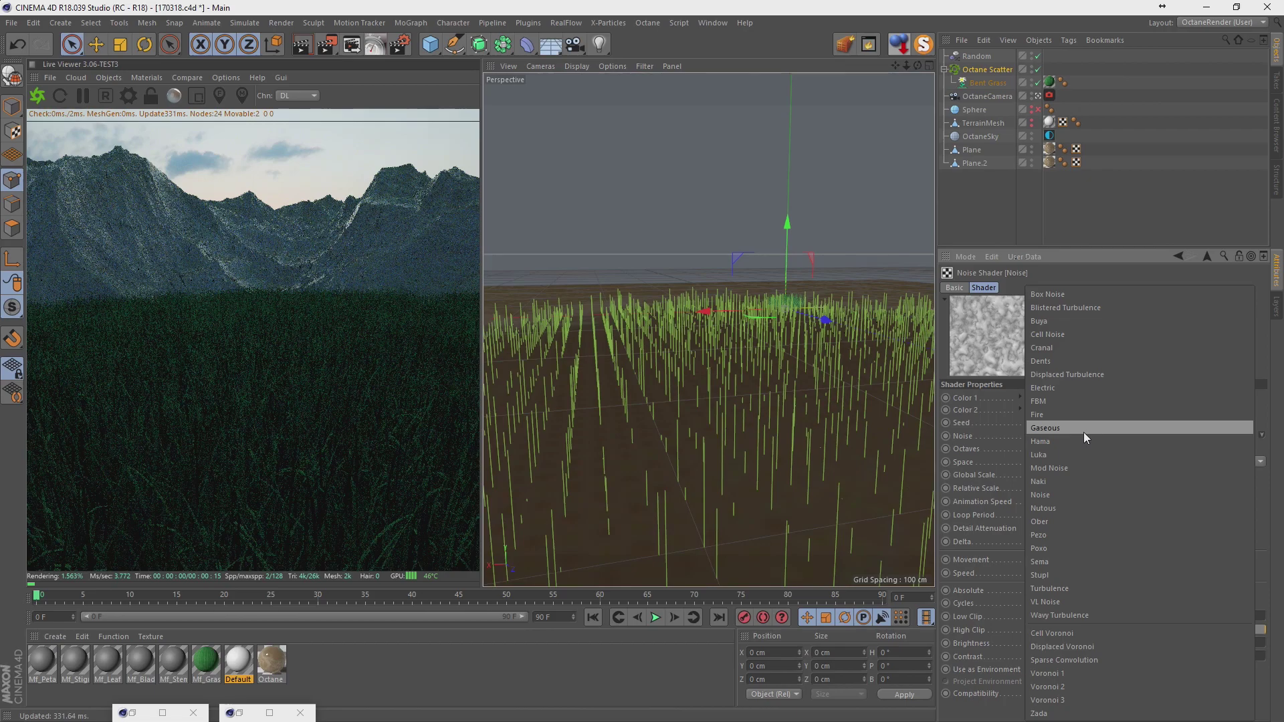
{"action": "left_click", "coordinate": [1074, 454]}
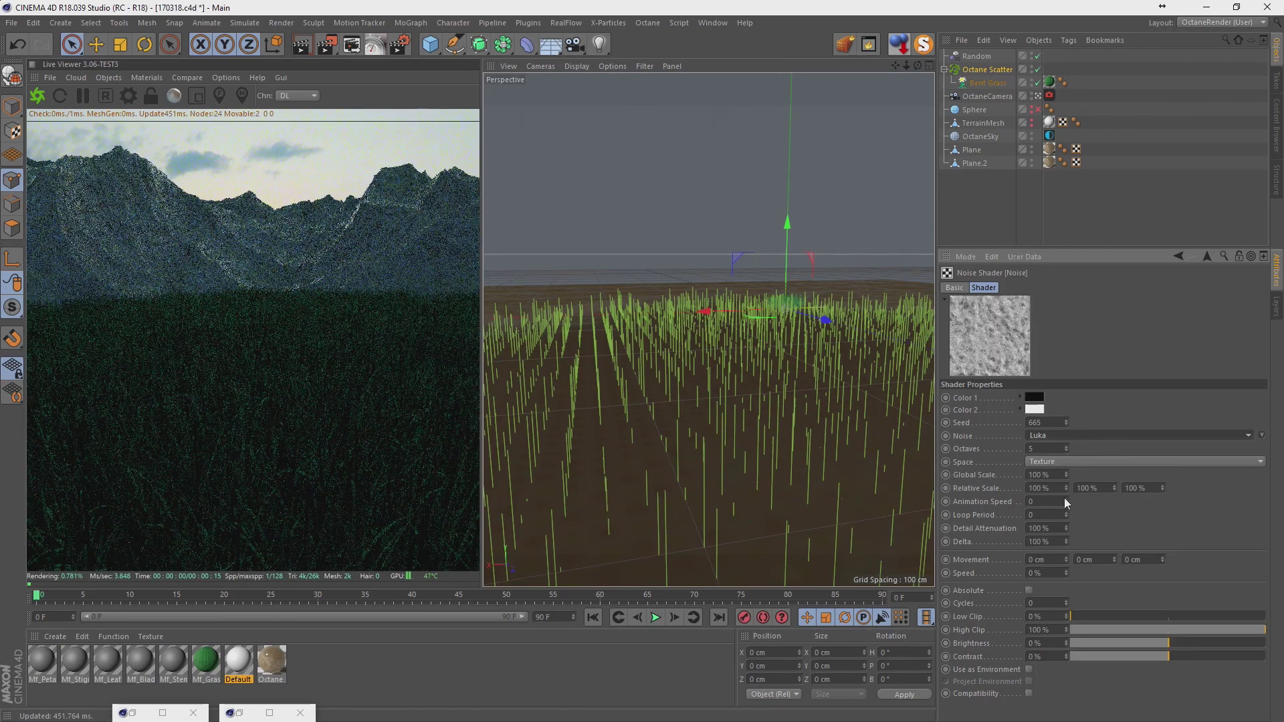
Set the noise global scale to 1000% and contrast to 65%.
{"action": "left_click", "coordinate": [1038, 475]}
{"action": "type", "text": "1000"}
{"action": "key", "text": "Return"}
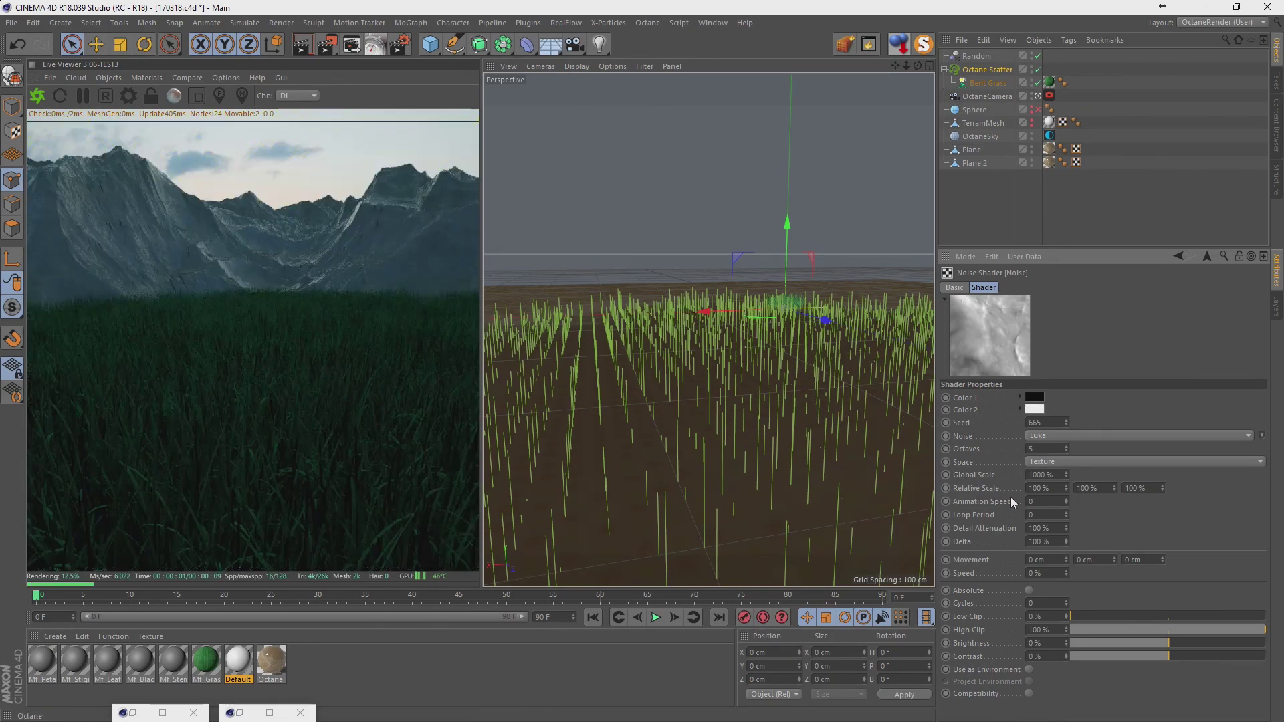
{"action": "left_click", "coordinate": [1232, 658]}
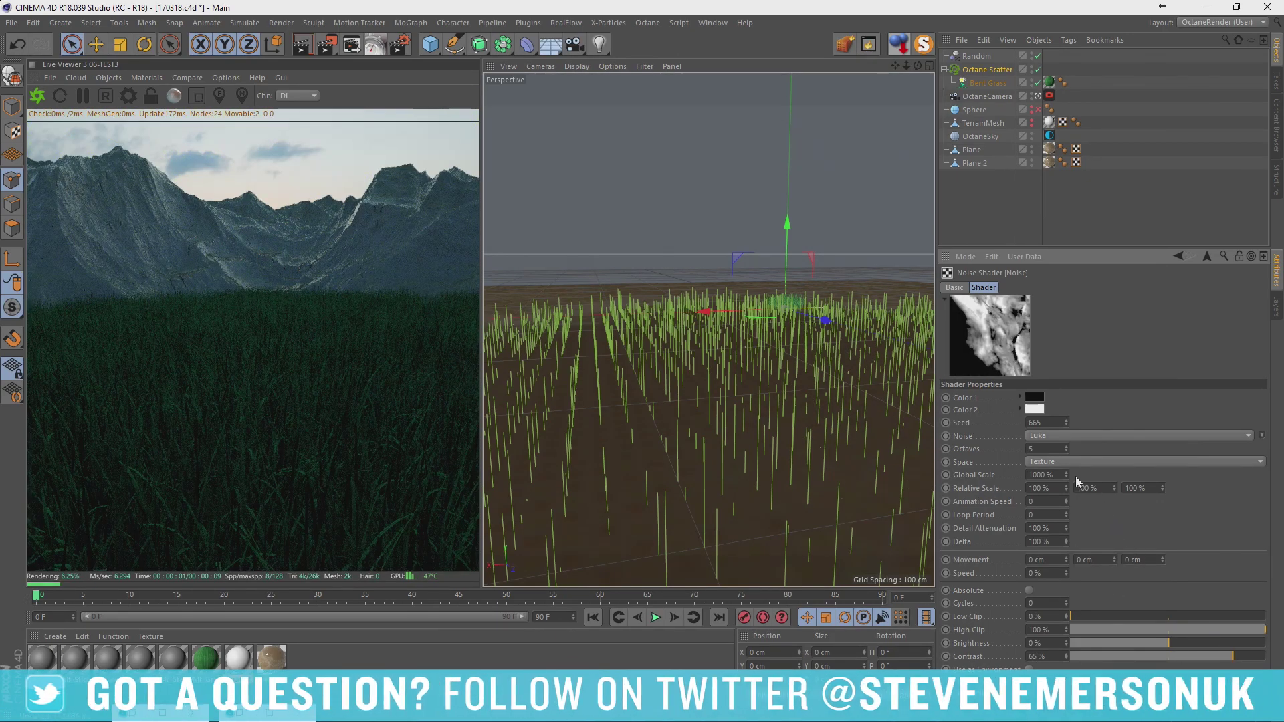
{"action": "left_click", "coordinate": [986, 69]}
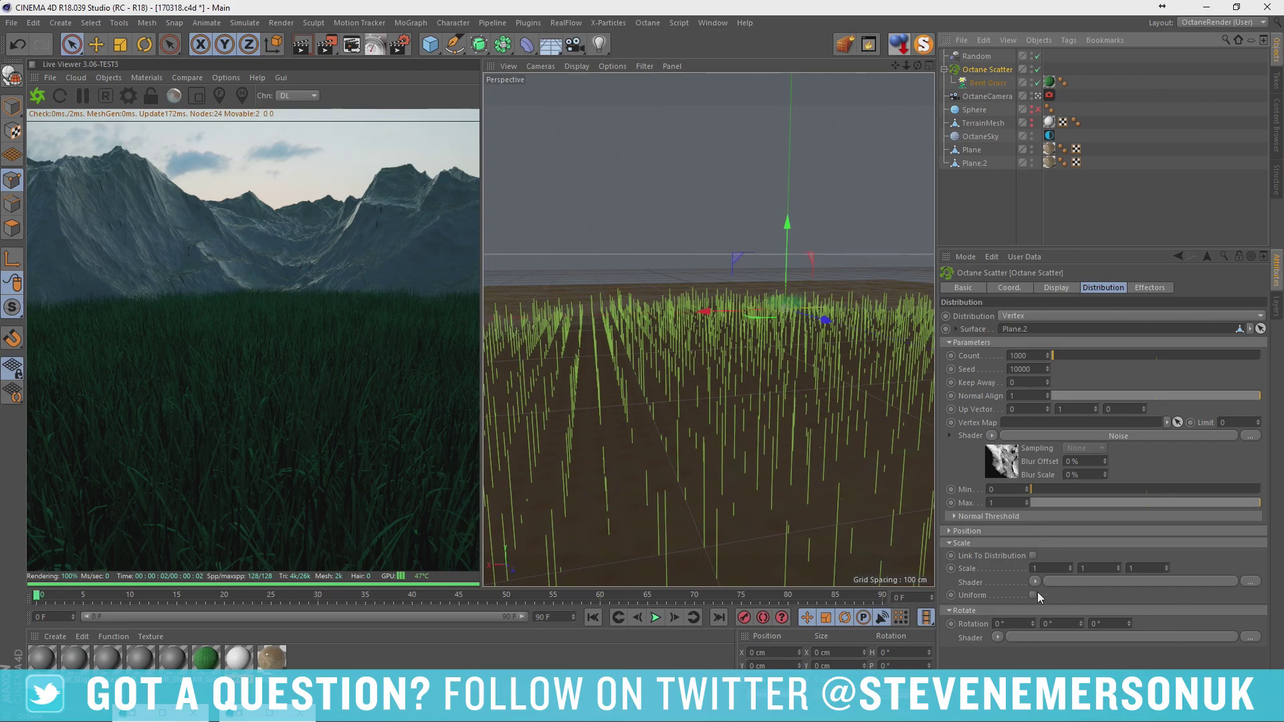
Set the scatter distribution Min to 0.38 and Max to 0.64.
{"action": "left_click_drag", "start_coordinate": [1033, 488], "coordinate": [1118, 488]}
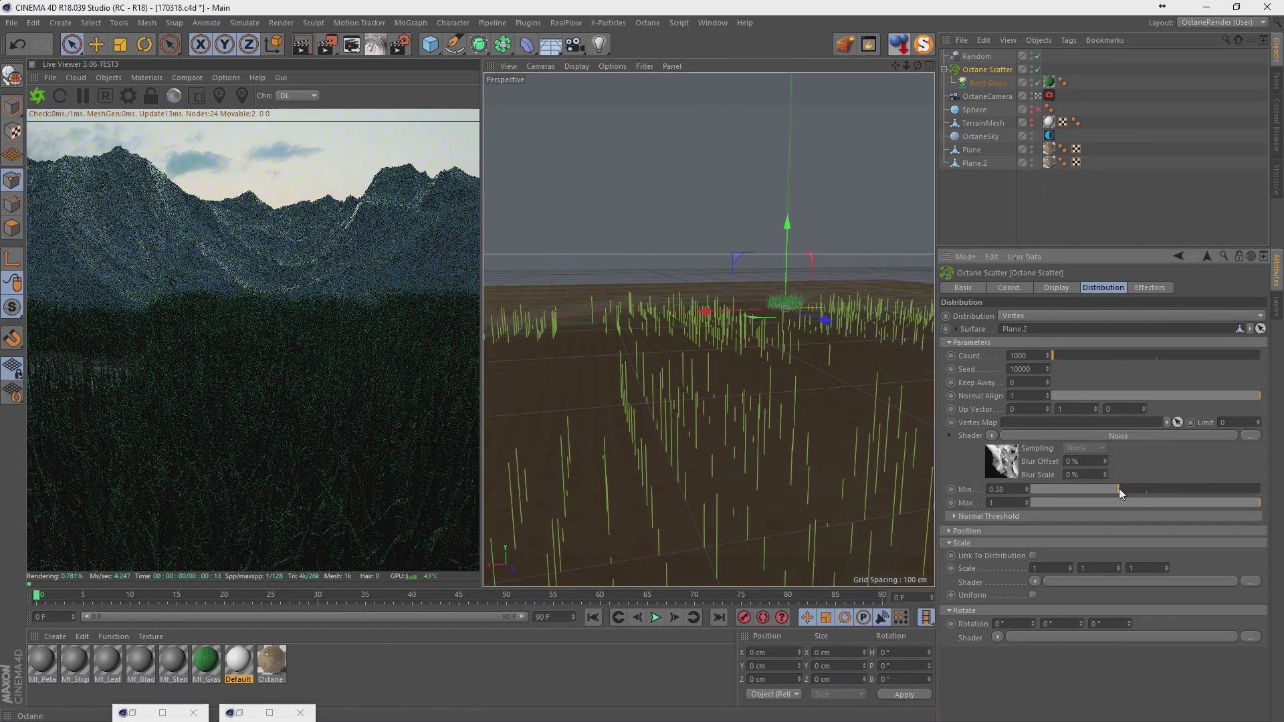
{"action": "left_click_drag", "start_coordinate": [1240, 506], "coordinate": [1179, 502]}
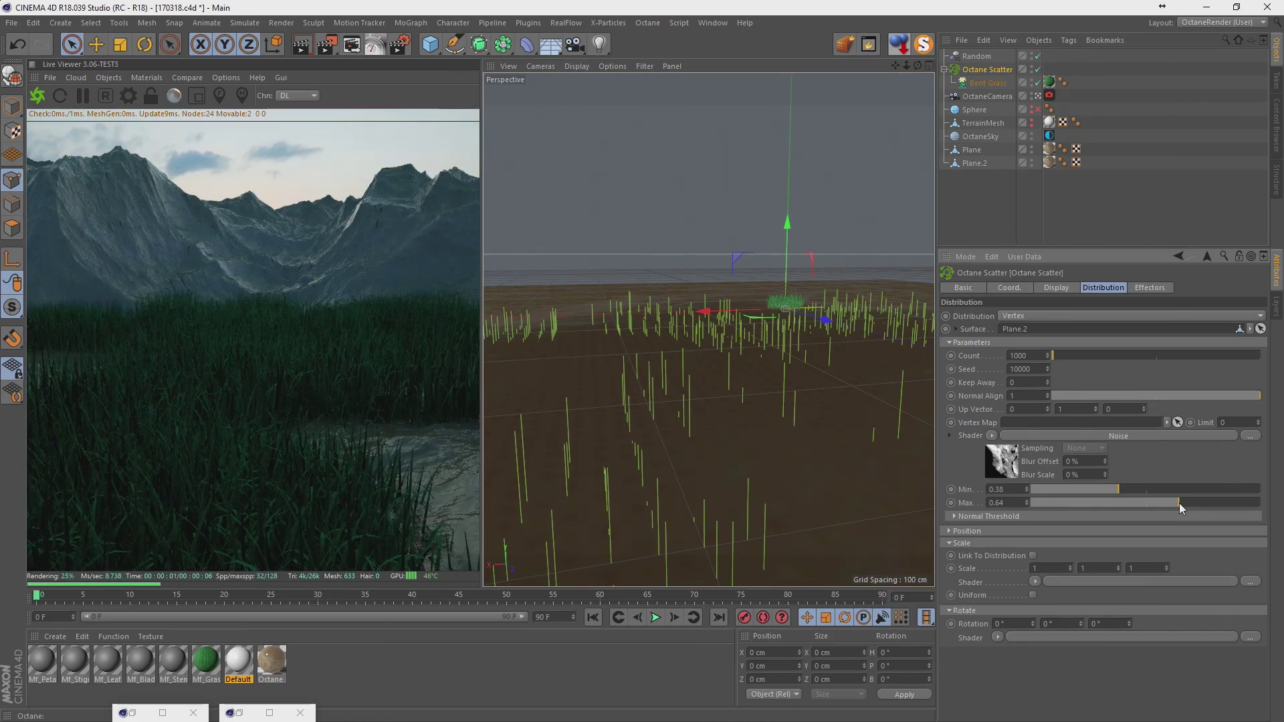
{"action": "left_click_drag", "start_coordinate": [1177, 503], "coordinate": [1178, 503]}
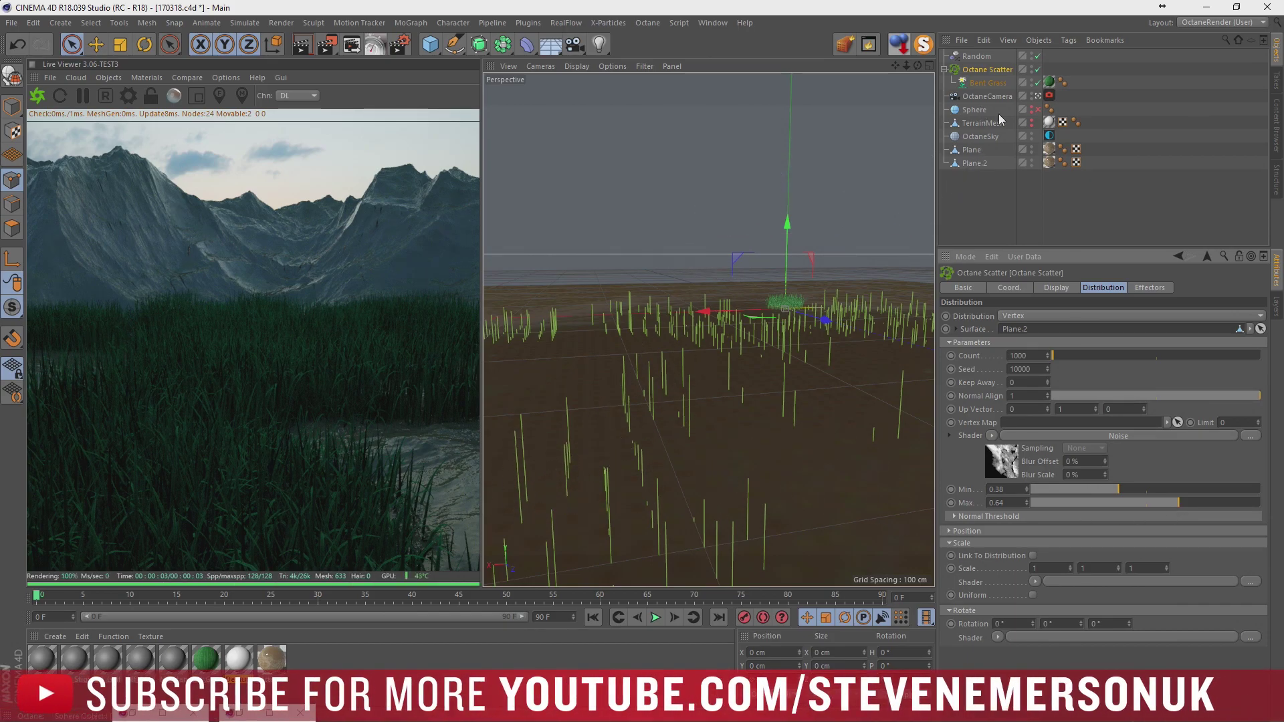
Rotate the OctaneSky environment to RotX -0.47023.
{"action": "left_click", "coordinate": [1048, 137]}
{"action": "mouse_move", "coordinate": [1092, 403]}
{"action": "left_mouse_down"}
{"action": "mouse_move", "coordinate": [1122, 403]}
{"action": "mouse_move", "coordinate": [1009, 407]}
{"action": "mouse_move", "coordinate": [1110, 417]}
{"action": "mouse_move", "coordinate": [1097, 416]}
{"action": "left_mouse_up"}
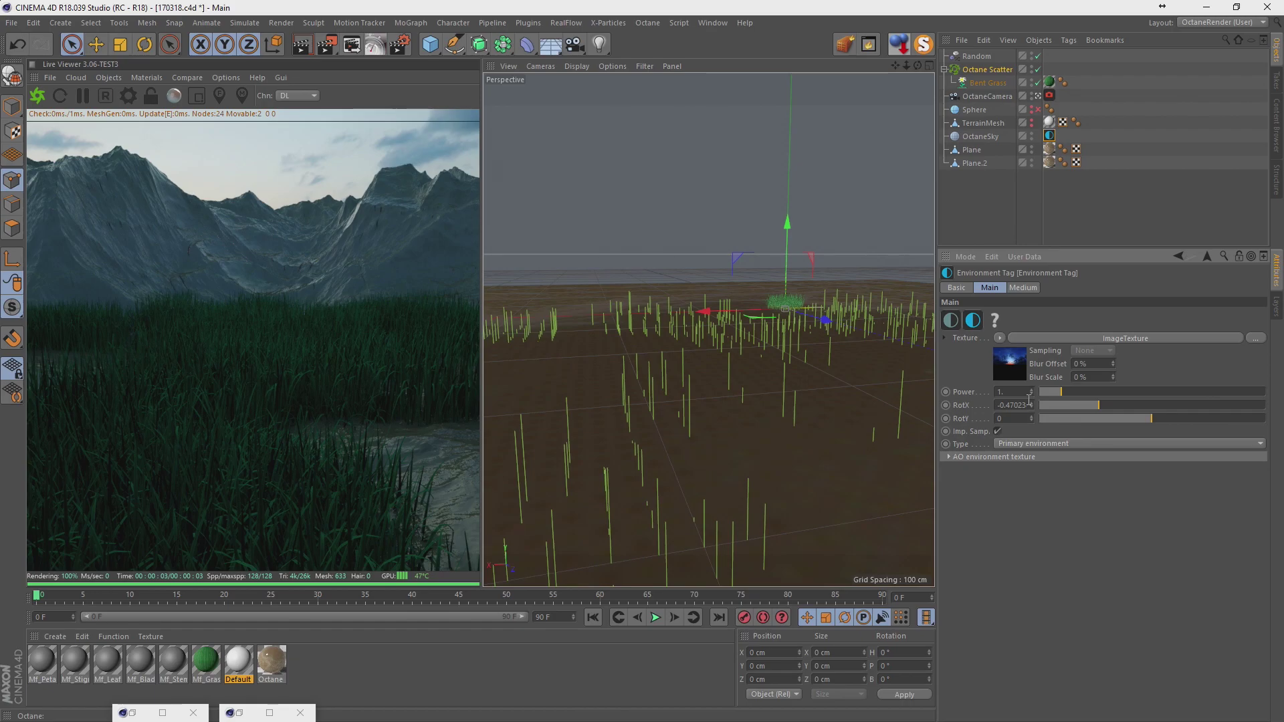
{"action": "left_click", "coordinate": [1017, 187]}
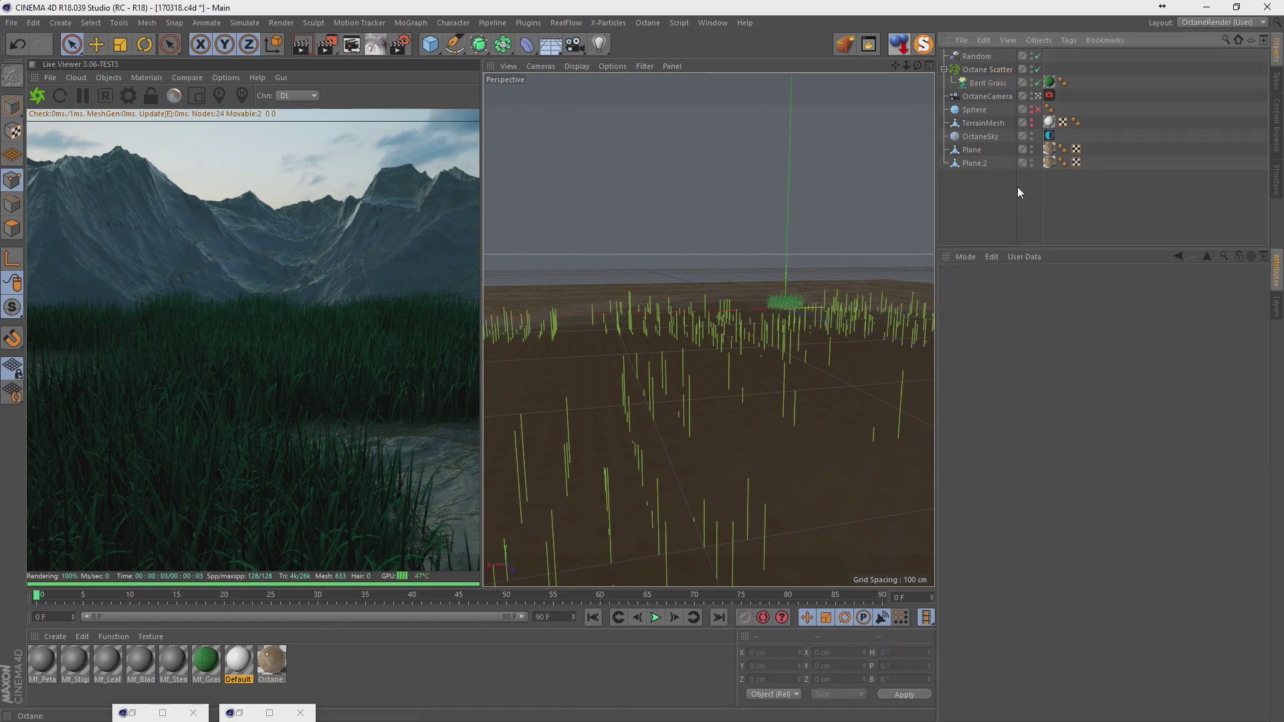
{"action": "left_click", "coordinate": [983, 70]}
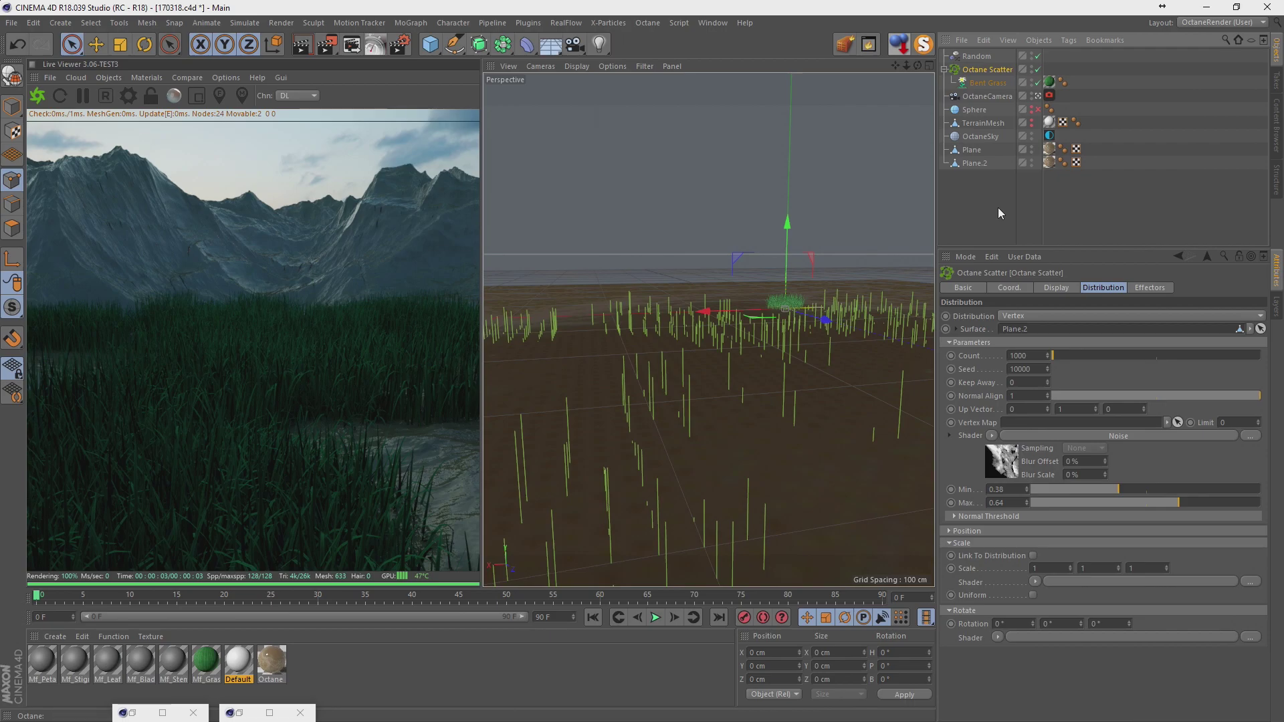
Add an icosahedron Platonic with 75 cm radius resting on the grass.
{"action": "left_click", "coordinate": [443, 52]}
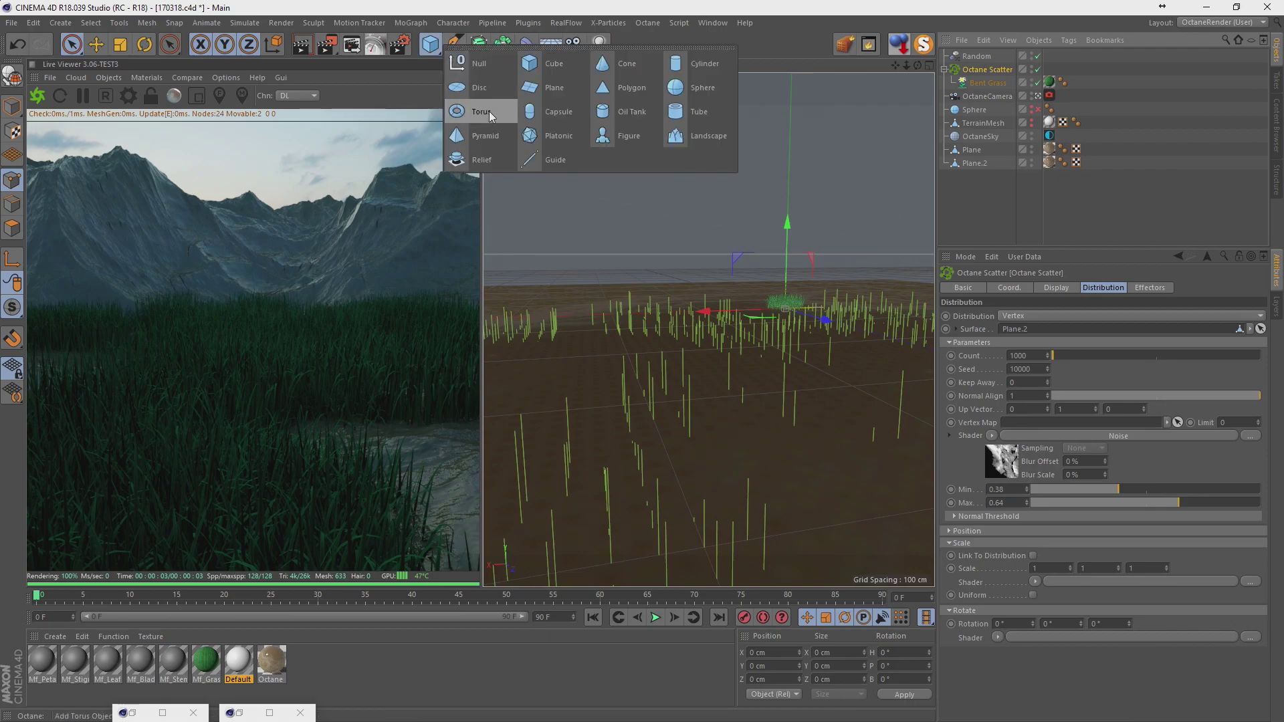
{"action": "left_click", "coordinate": [551, 138]}
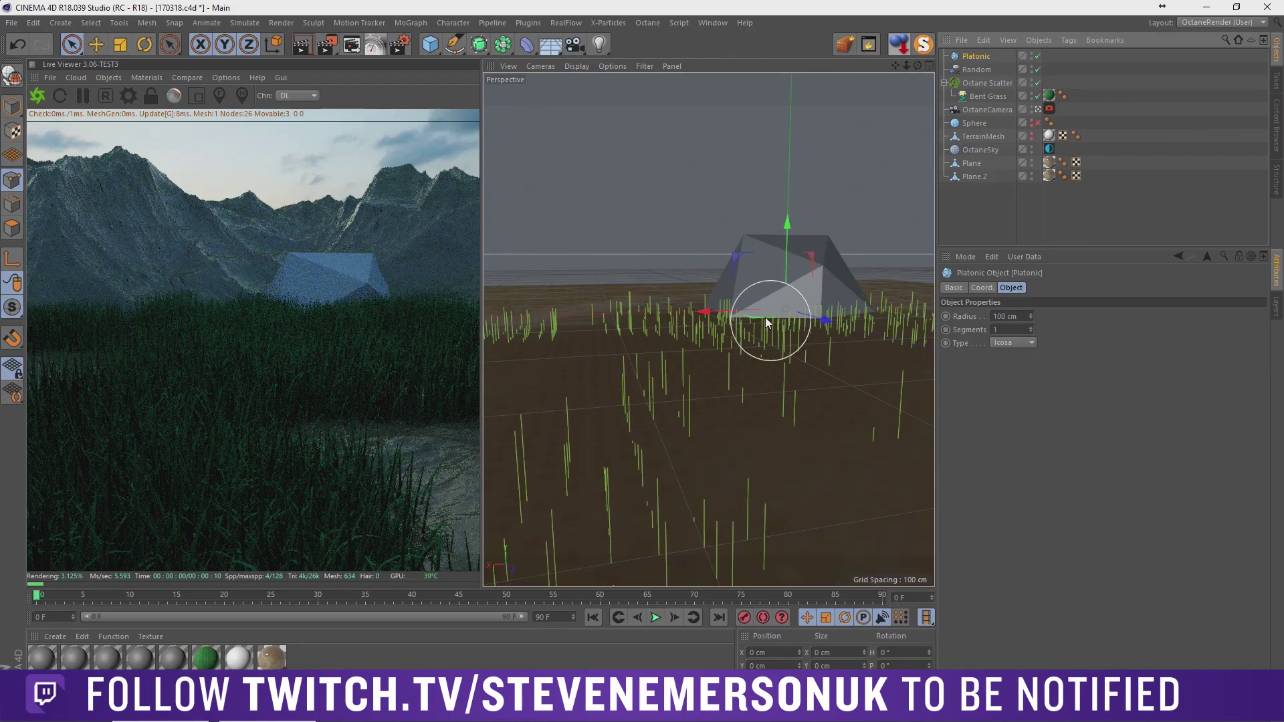
{"action": "left_click_drag", "start_coordinate": [757, 317], "coordinate": [734, 371]}
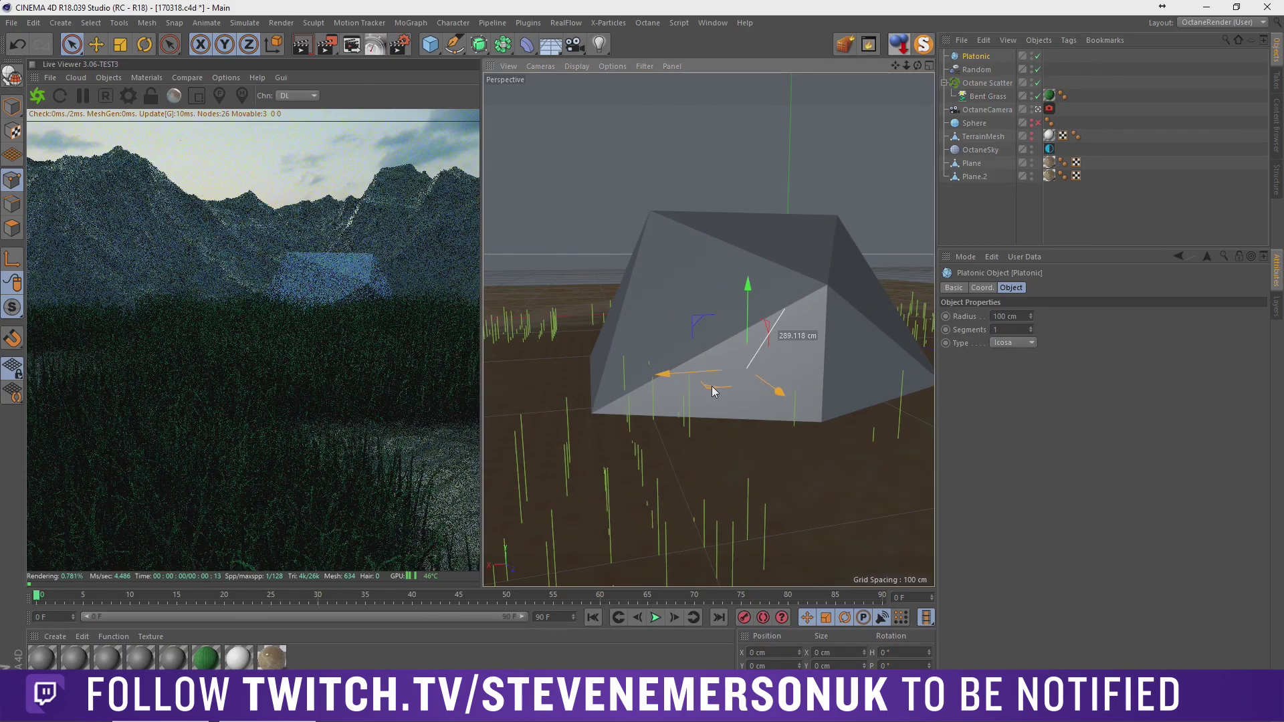
{"action": "left_click_drag", "start_coordinate": [748, 283], "coordinate": [750, 134]}
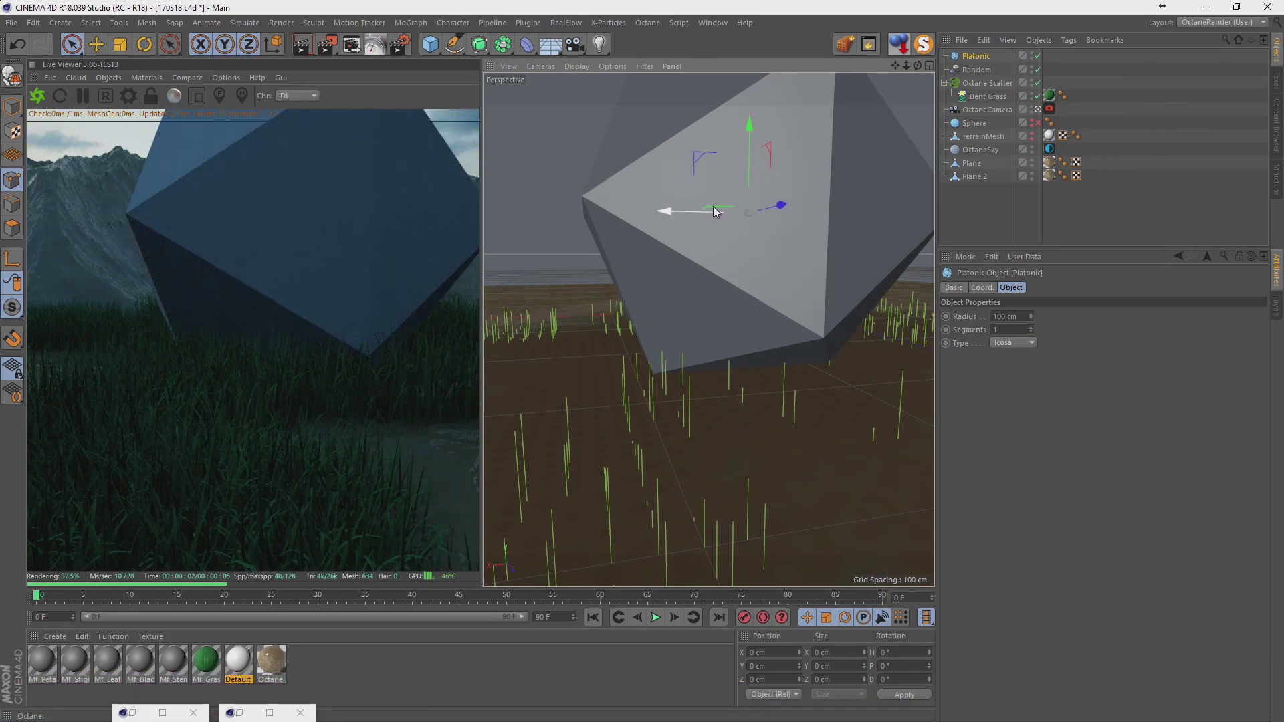
{"action": "left_click_drag", "start_coordinate": [713, 205], "coordinate": [716, 222]}
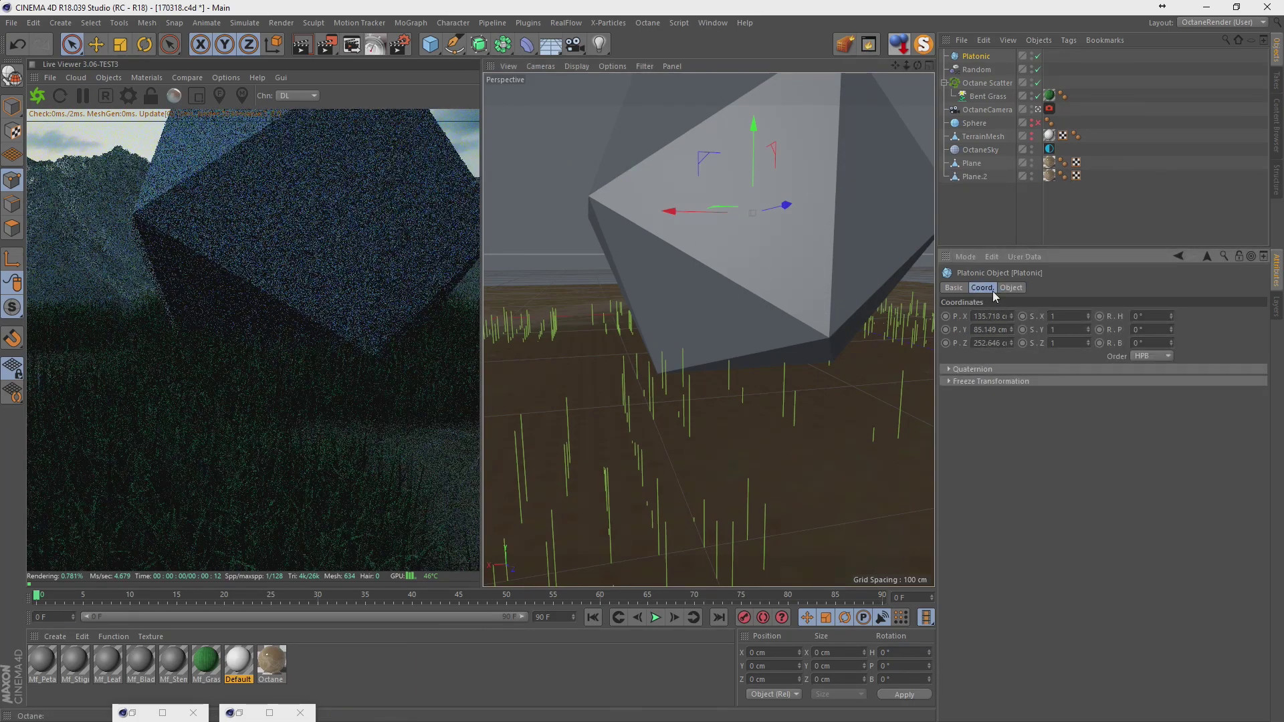
{"action": "double_click", "coordinate": [1006, 316]}
{"action": "type", "text": "50"}
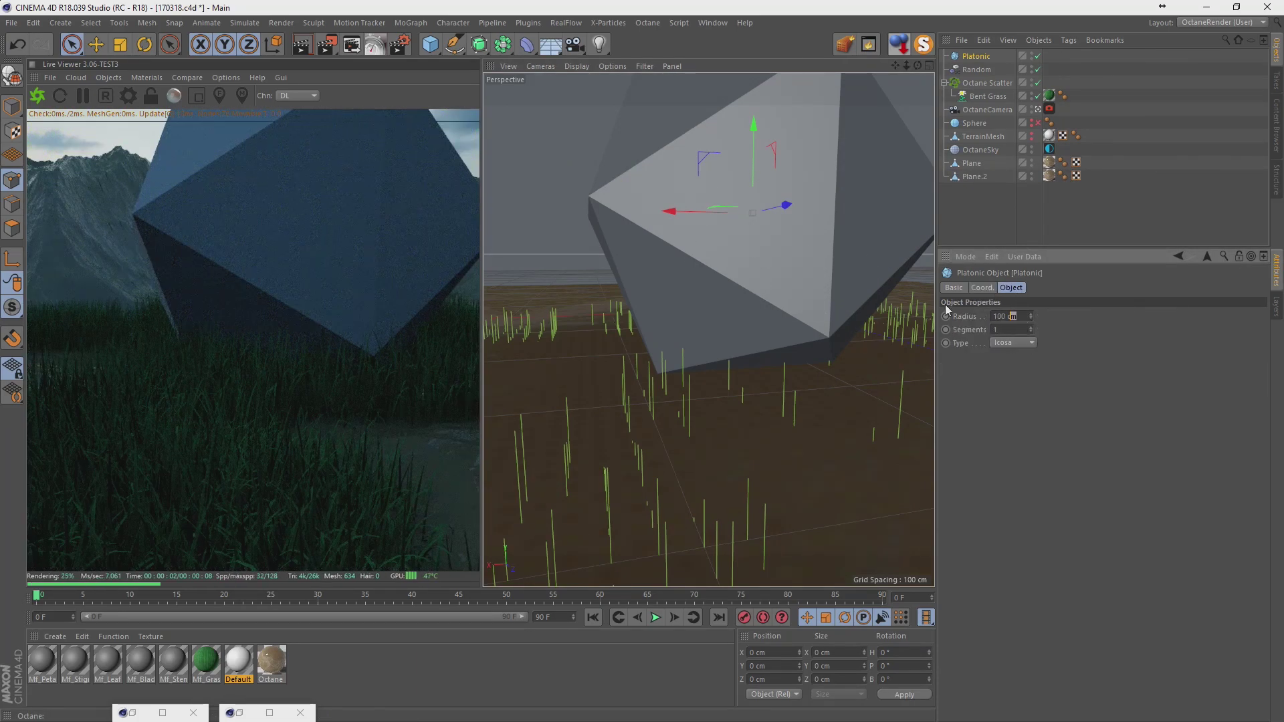
{"action": "key", "text": "Return"}
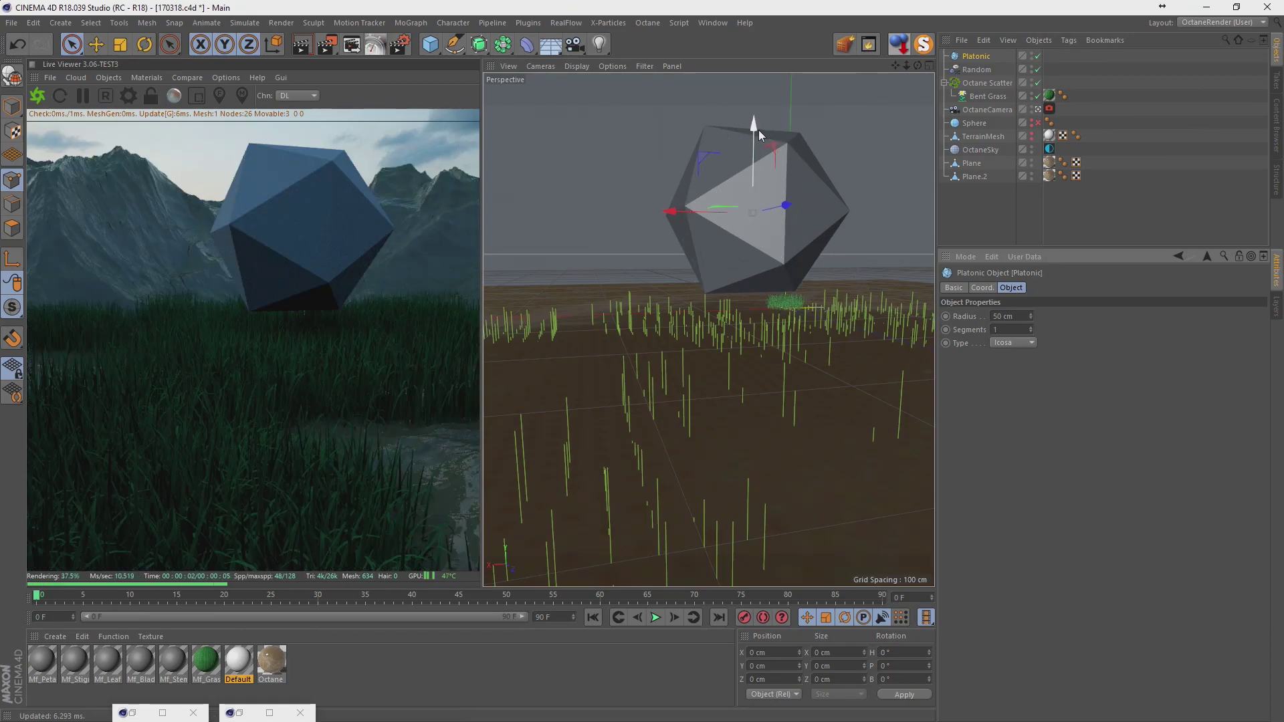
{"action": "left_click_drag", "start_coordinate": [758, 129], "coordinate": [759, 250]}
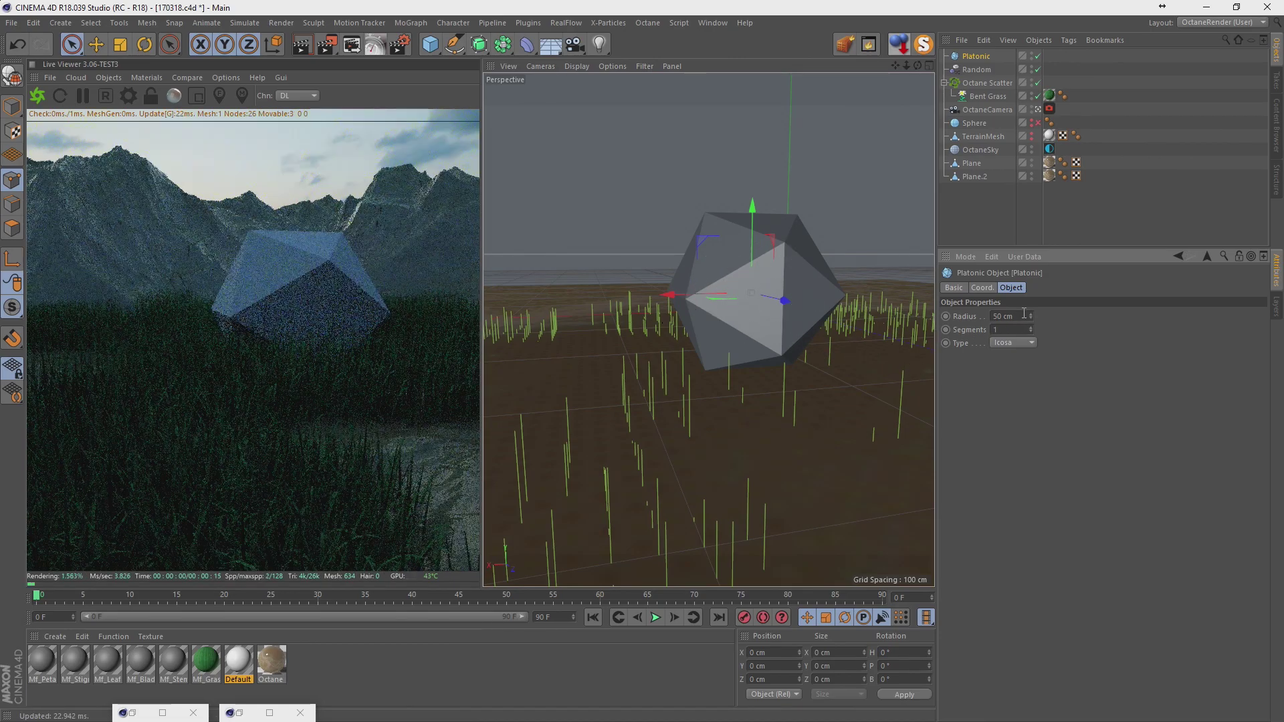
{"action": "type", "text": "5"}
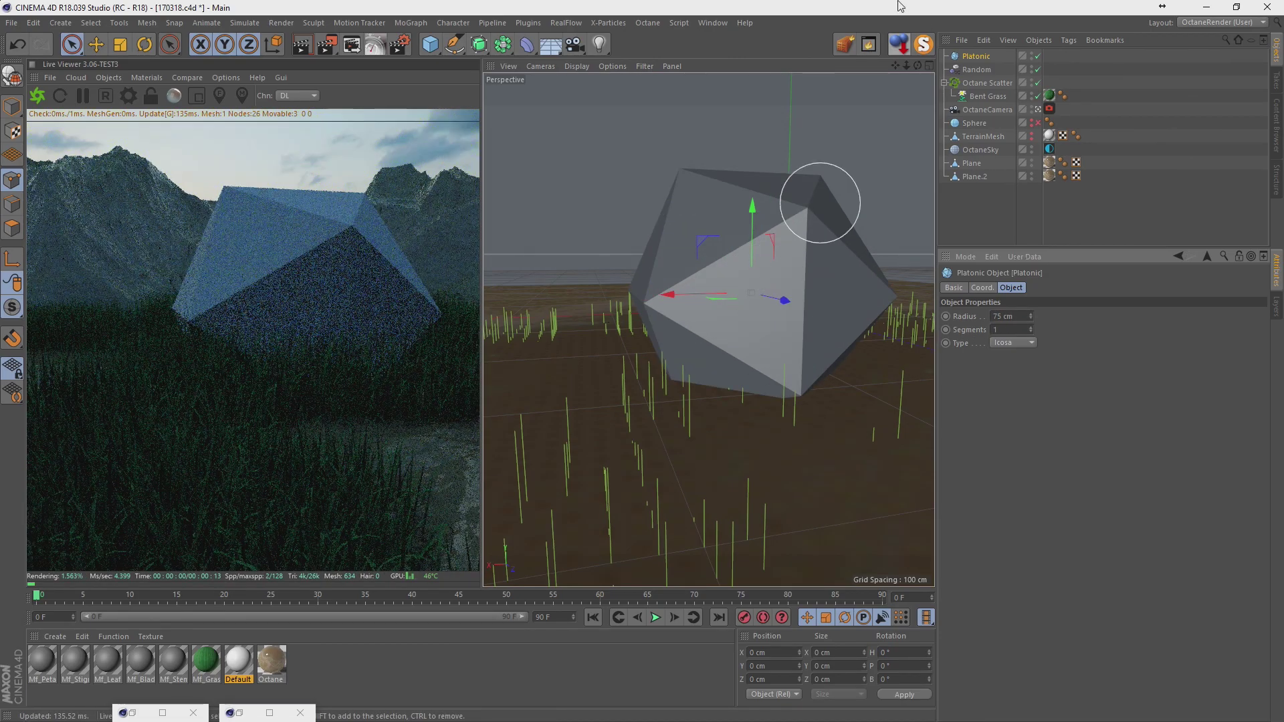
{"action": "key", "text": "Return"}
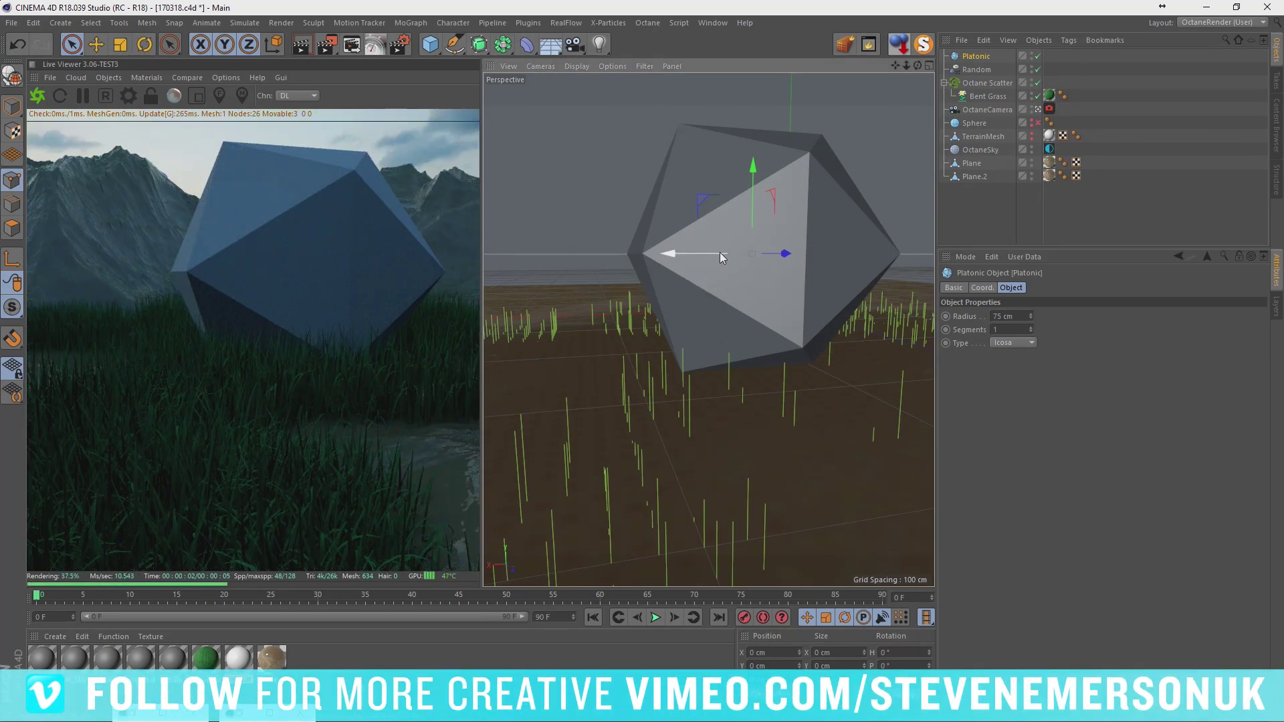
Duplicate the rock to its left as a 25 cm copy and tilt it.
{"action": "mouse_move", "coordinate": [720, 254]}
{"action": "left_mouse_down"}
{"action": "mouse_move", "coordinate": [851, 258]}
{"action": "mouse_move", "coordinate": [812, 264]}
{"action": "left_mouse_up"}
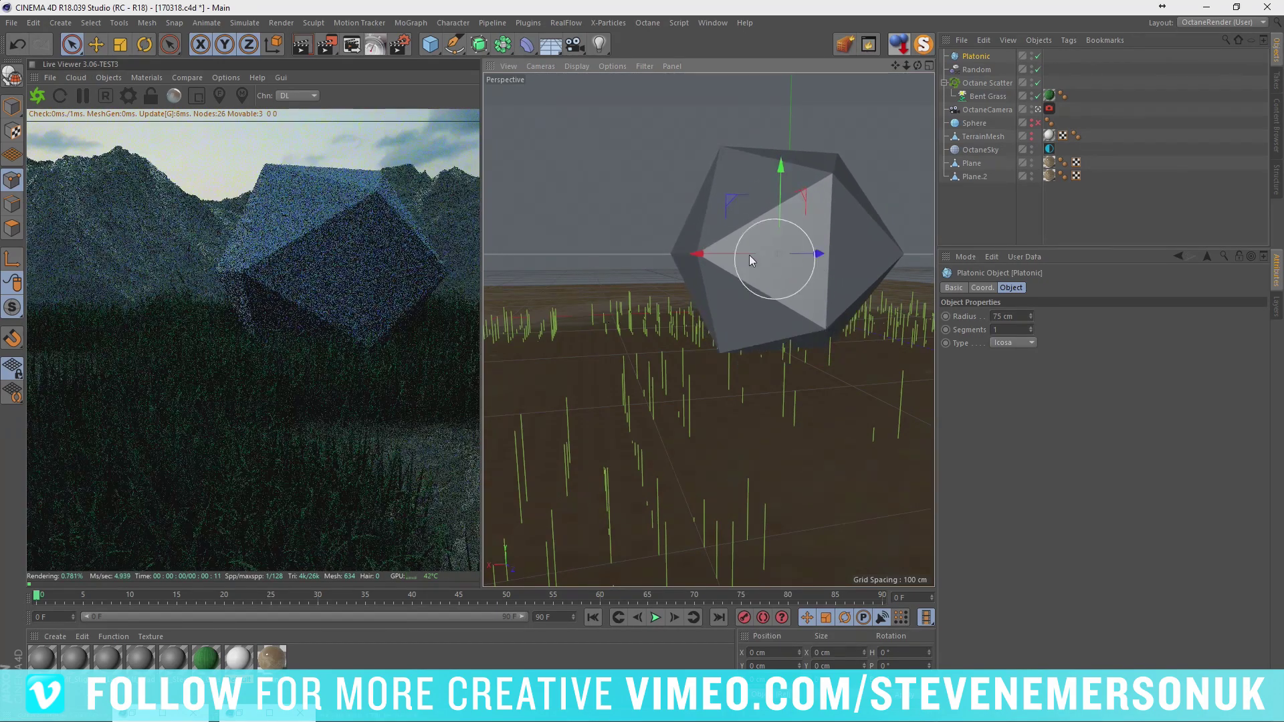
{"action": "left_click_drag", "start_coordinate": [708, 254], "coordinate": [617, 258], "text": "ctrl"}
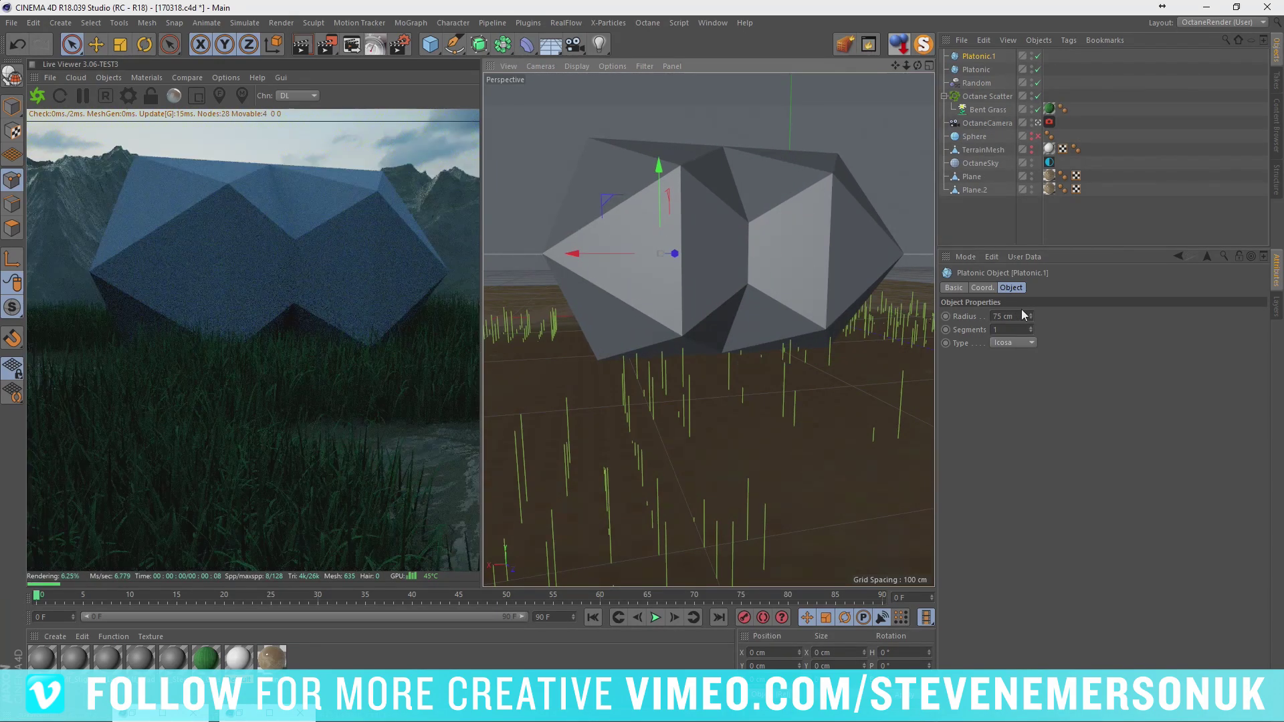
{"action": "type", "text": "25"}
{"action": "key", "text": "Return"}
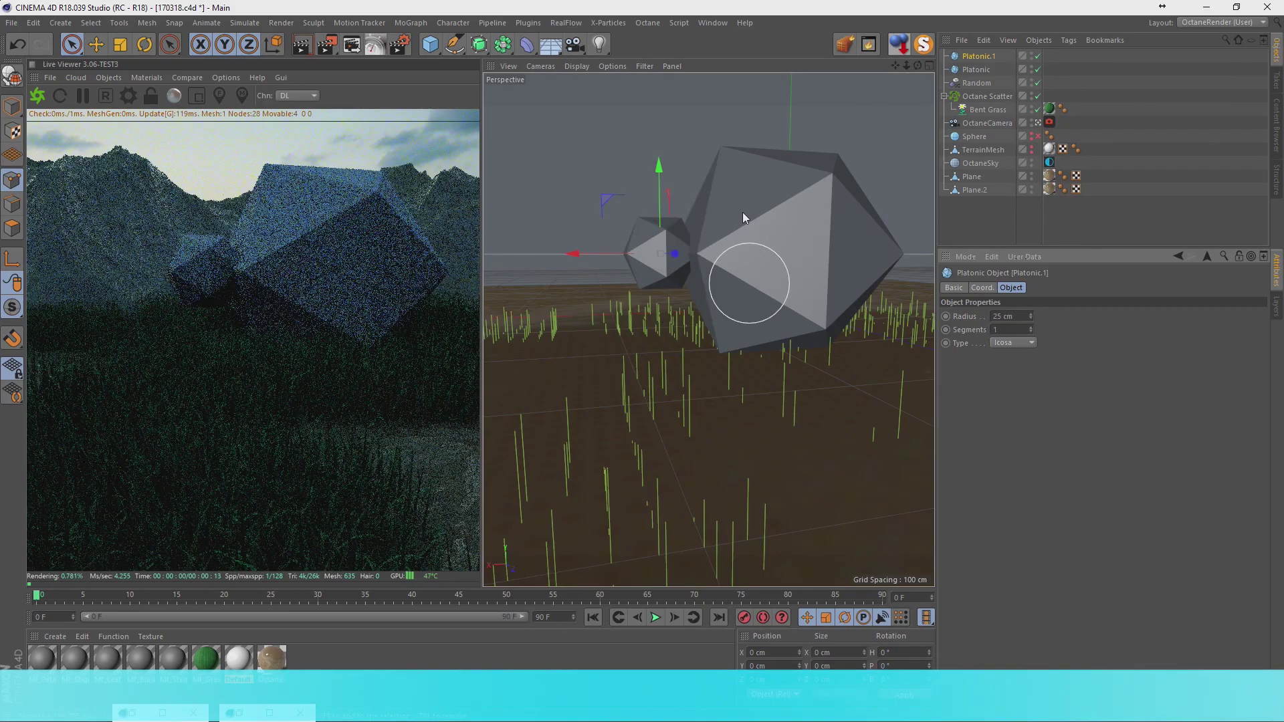
{"action": "key", "text": "r"}
{"action": "left_click_drag", "start_coordinate": [674, 324], "coordinate": [684, 314]}
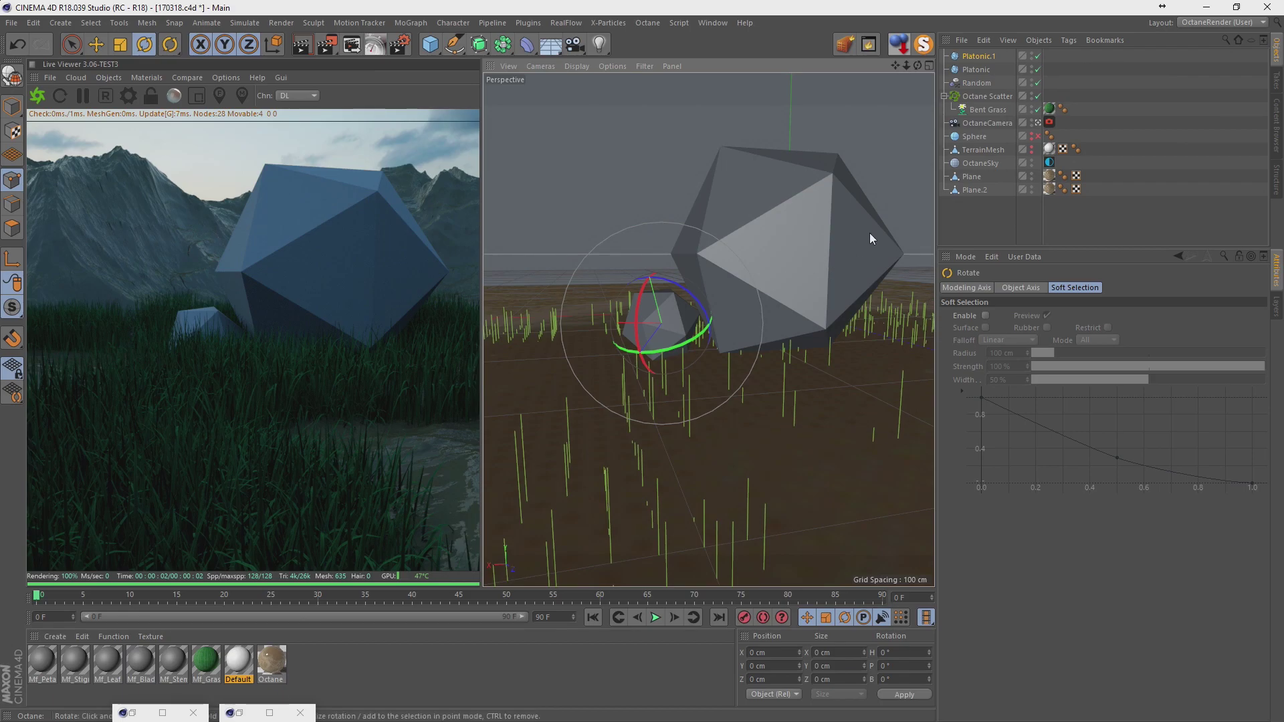
Raise the small icosahedron slightly and turn it about 45° in heading.
{"action": "left_click", "coordinate": [976, 57]}
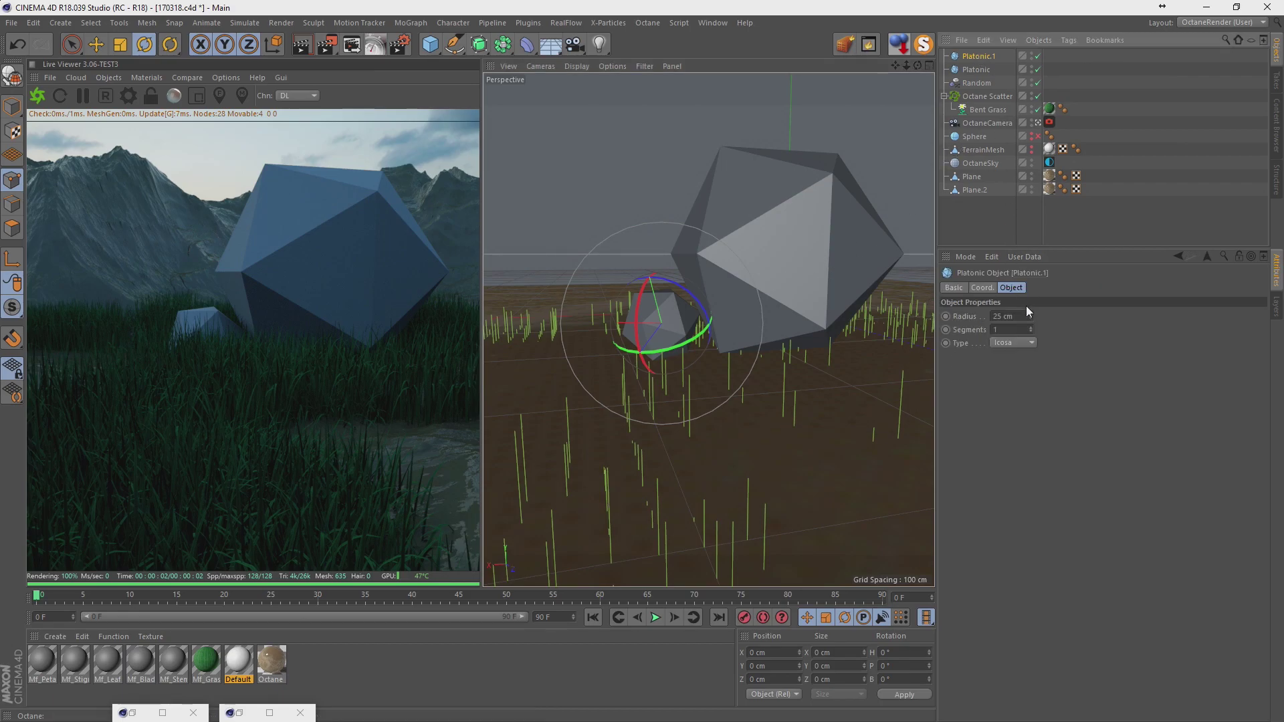
{"action": "key", "text": "e"}
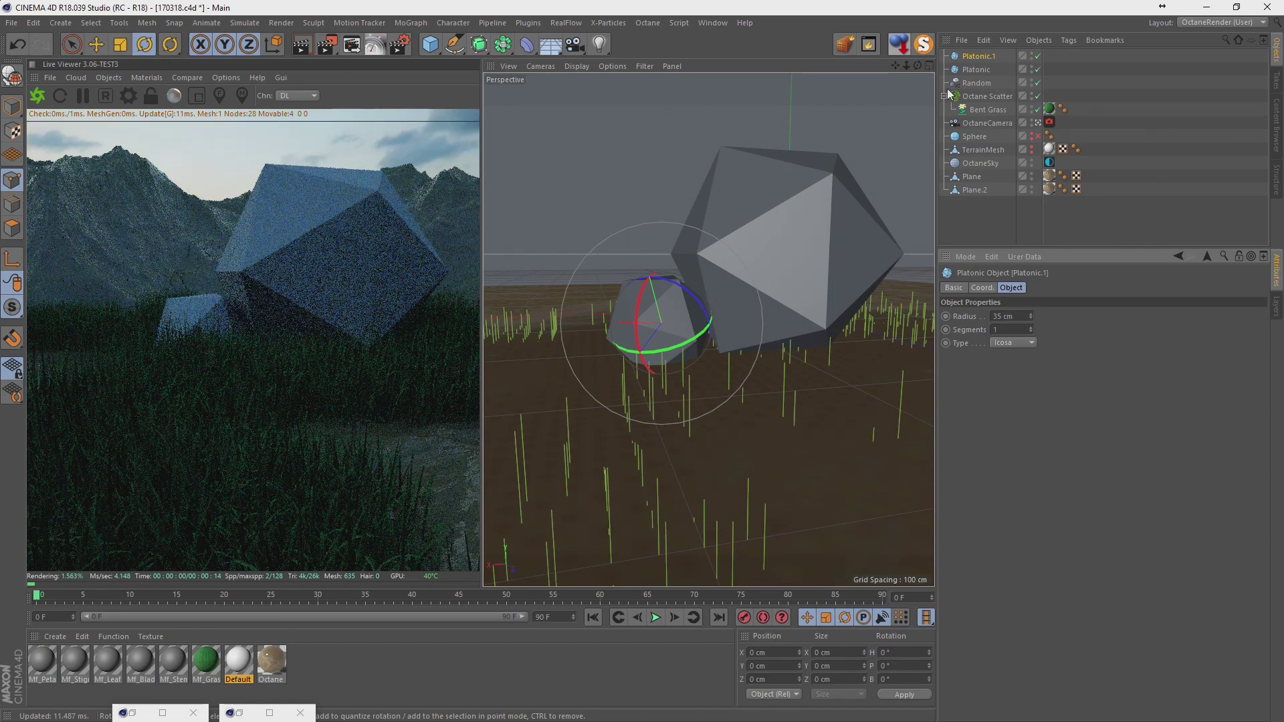
{"action": "mouse_move", "coordinate": [648, 351]}
{"action": "left_mouse_down"}
{"action": "mouse_move", "coordinate": [672, 334]}
{"action": "mouse_move", "coordinate": [586, 319]}
{"action": "left_mouse_up"}
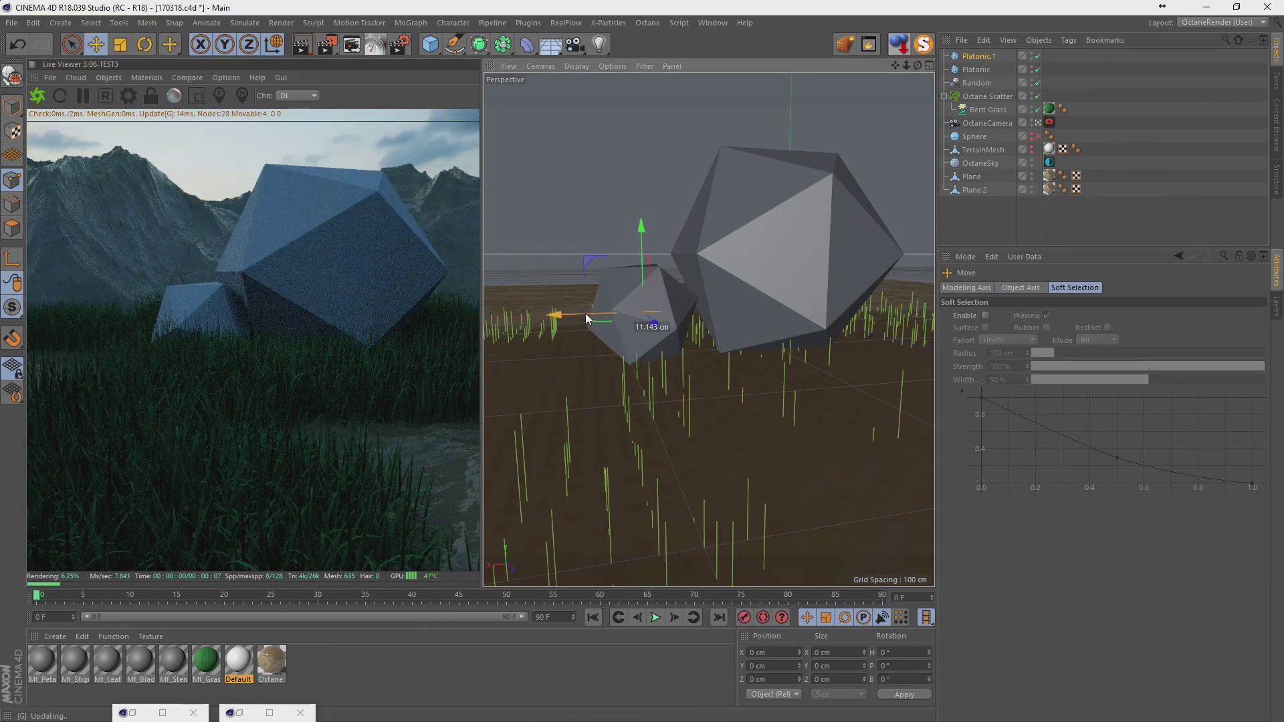
{"action": "key", "text": "r"}
{"action": "left_click_drag", "start_coordinate": [666, 327], "coordinate": [606, 346]}
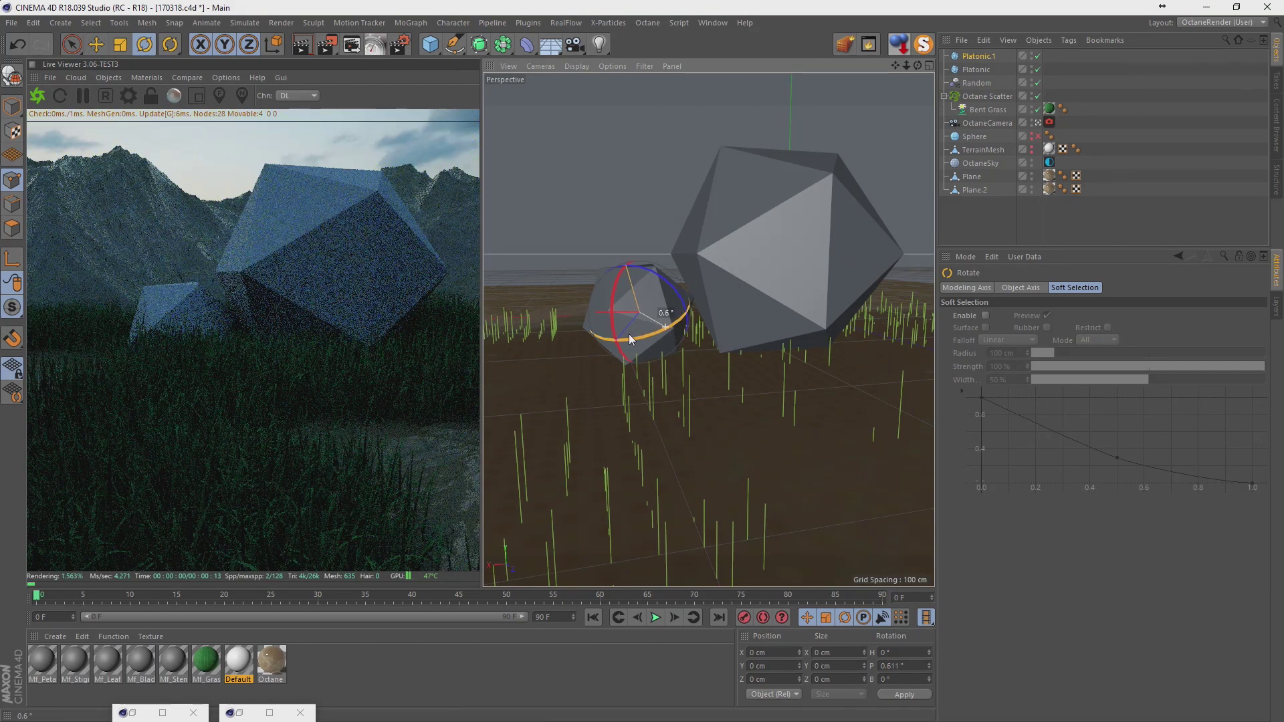
{"action": "key", "text": "ctrl+z"}
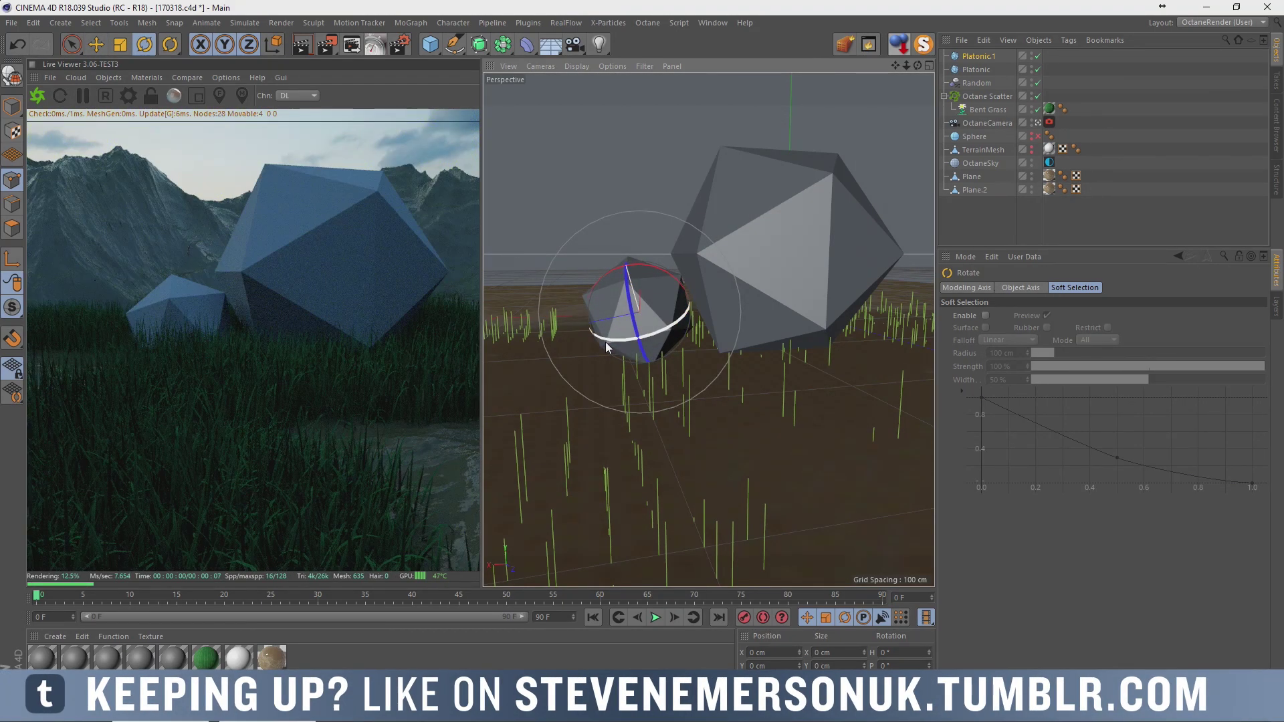
{"action": "left_click_drag", "start_coordinate": [634, 341], "coordinate": [587, 350]}
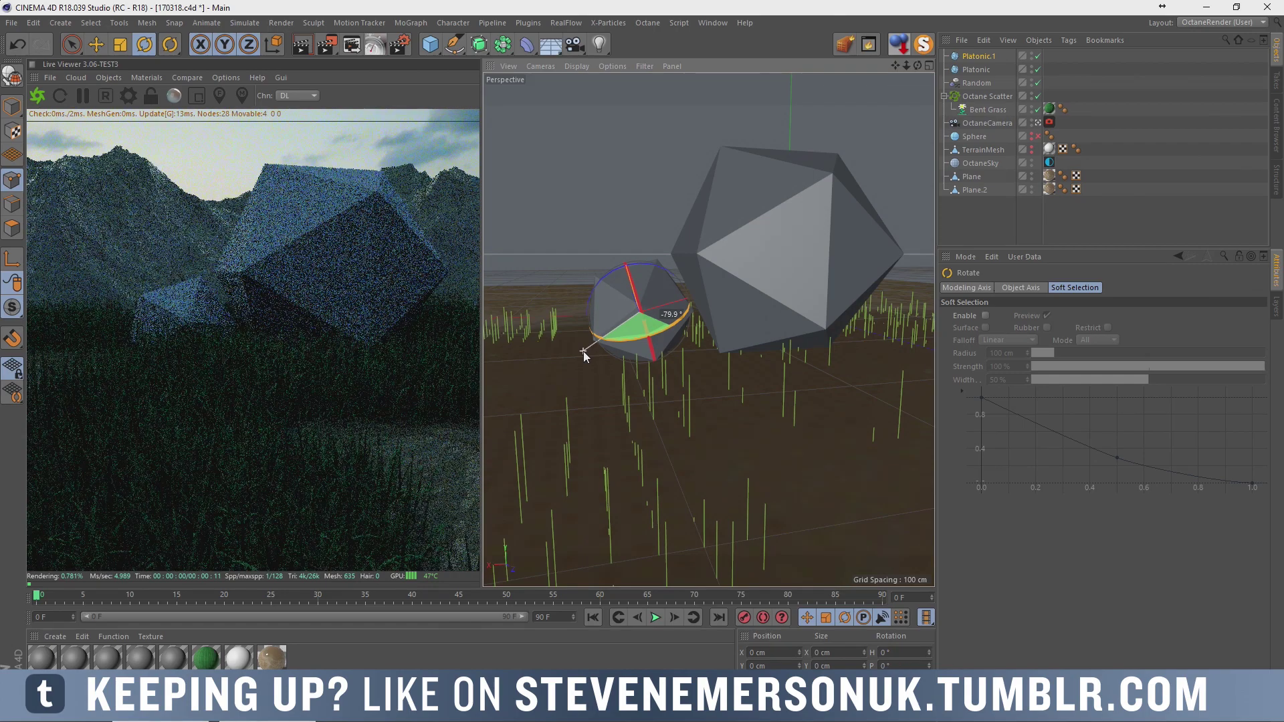
{"action": "left_click_drag", "start_coordinate": [624, 307], "coordinate": [656, 364]}
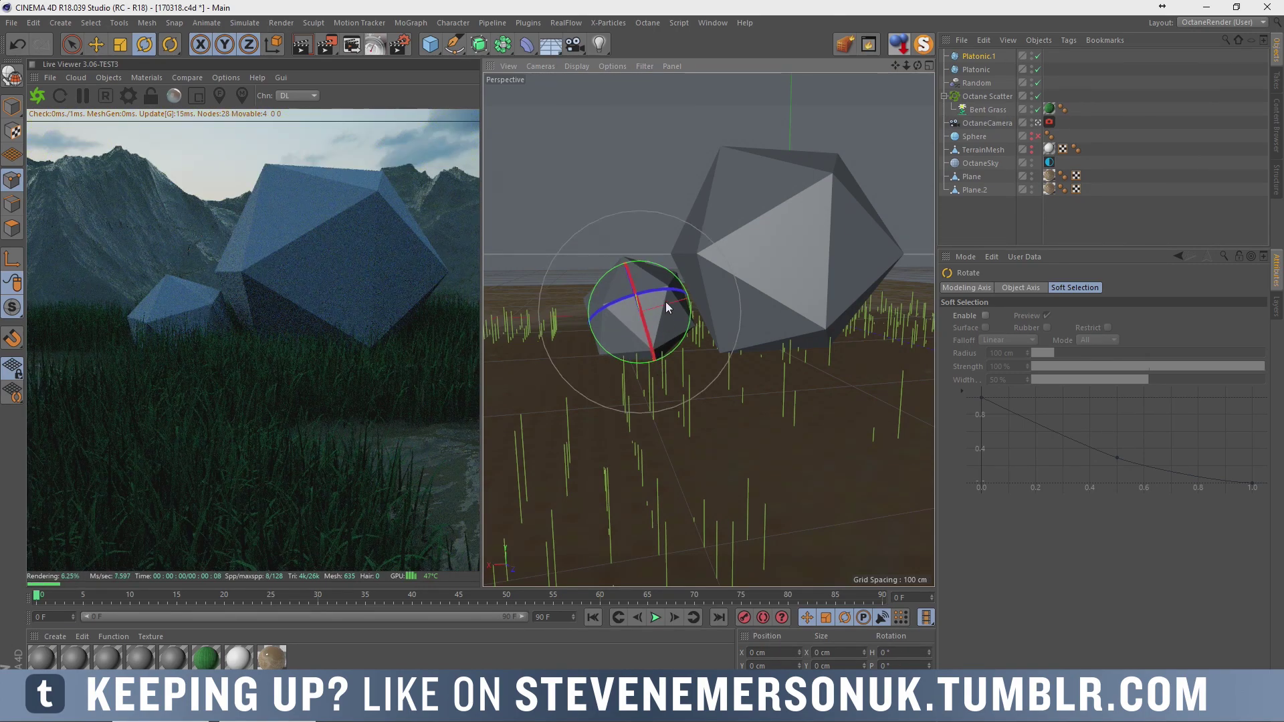
Undo a trial tilt of the large rock and tilt the small rock slightly.
{"action": "left_click", "coordinate": [975, 69]}
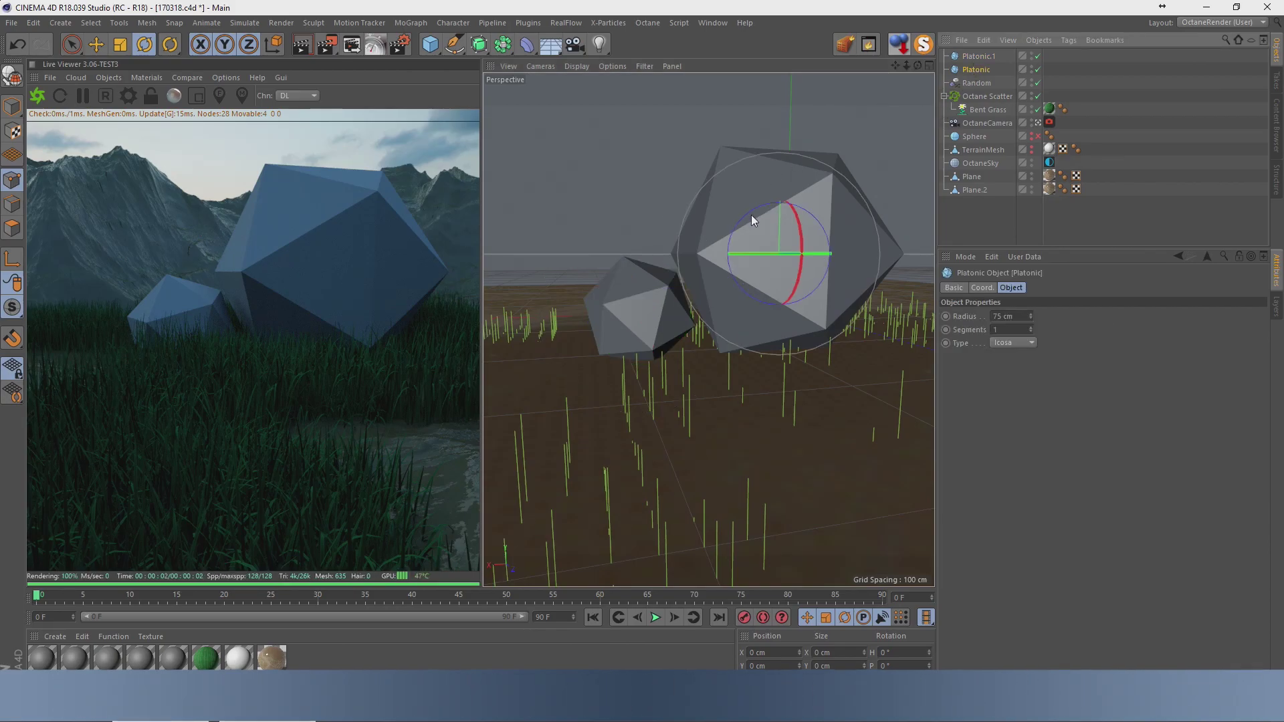
{"action": "mouse_move", "coordinate": [742, 217]}
{"action": "left_mouse_down"}
{"action": "mouse_move", "coordinate": [771, 206]}
{"action": "mouse_move", "coordinate": [748, 217]}
{"action": "left_mouse_up"}
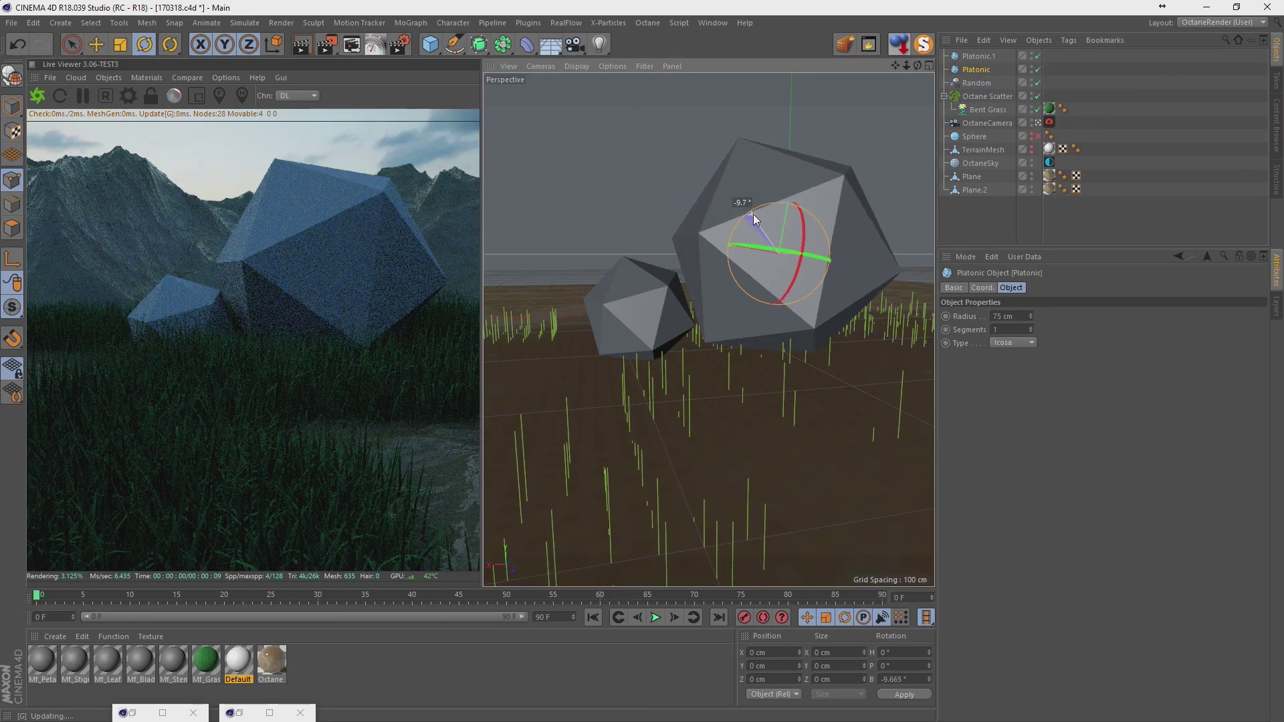
{"action": "left_click_drag", "start_coordinate": [749, 218], "coordinate": [802, 189]}
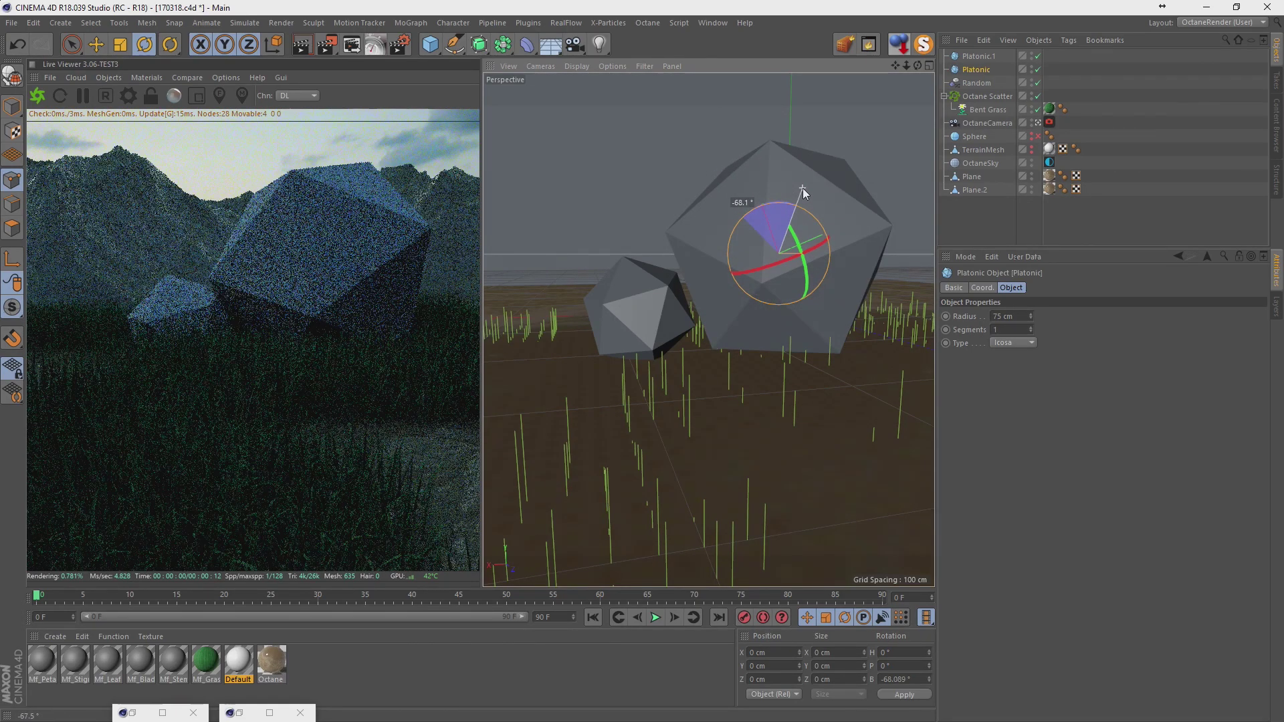
{"action": "key", "text": "ctrl+z"}
{"action": "key", "text": "ctrl+z"}
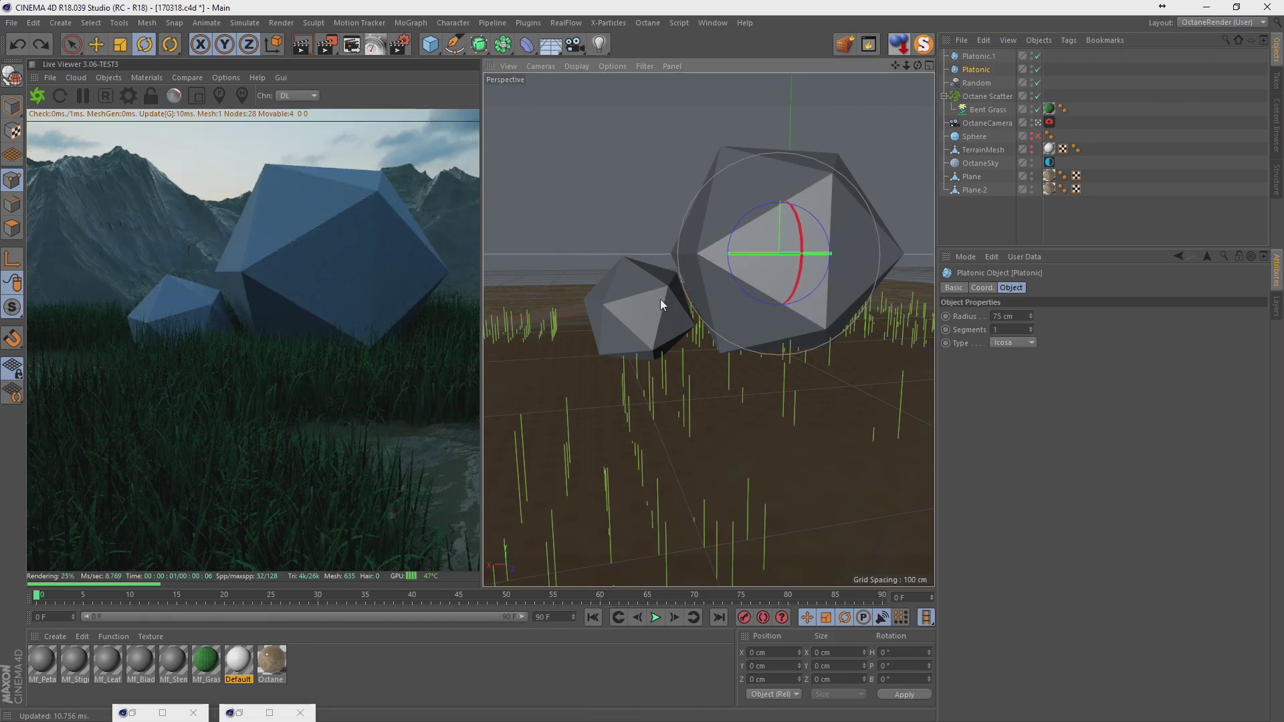
{"action": "left_click", "coordinate": [967, 59]}
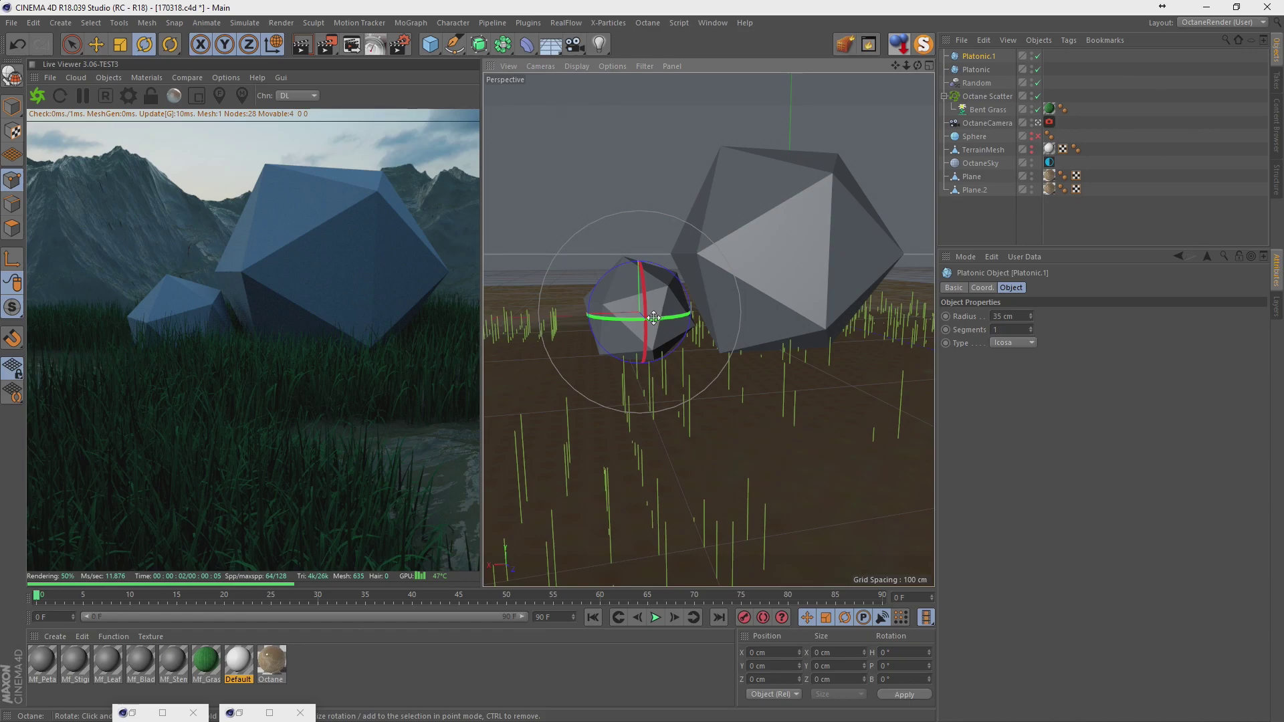
{"action": "mouse_move", "coordinate": [588, 313]}
{"action": "left_mouse_down"}
{"action": "mouse_move", "coordinate": [572, 317]}
{"action": "mouse_move", "coordinate": [601, 316]}
{"action": "left_mouse_up"}
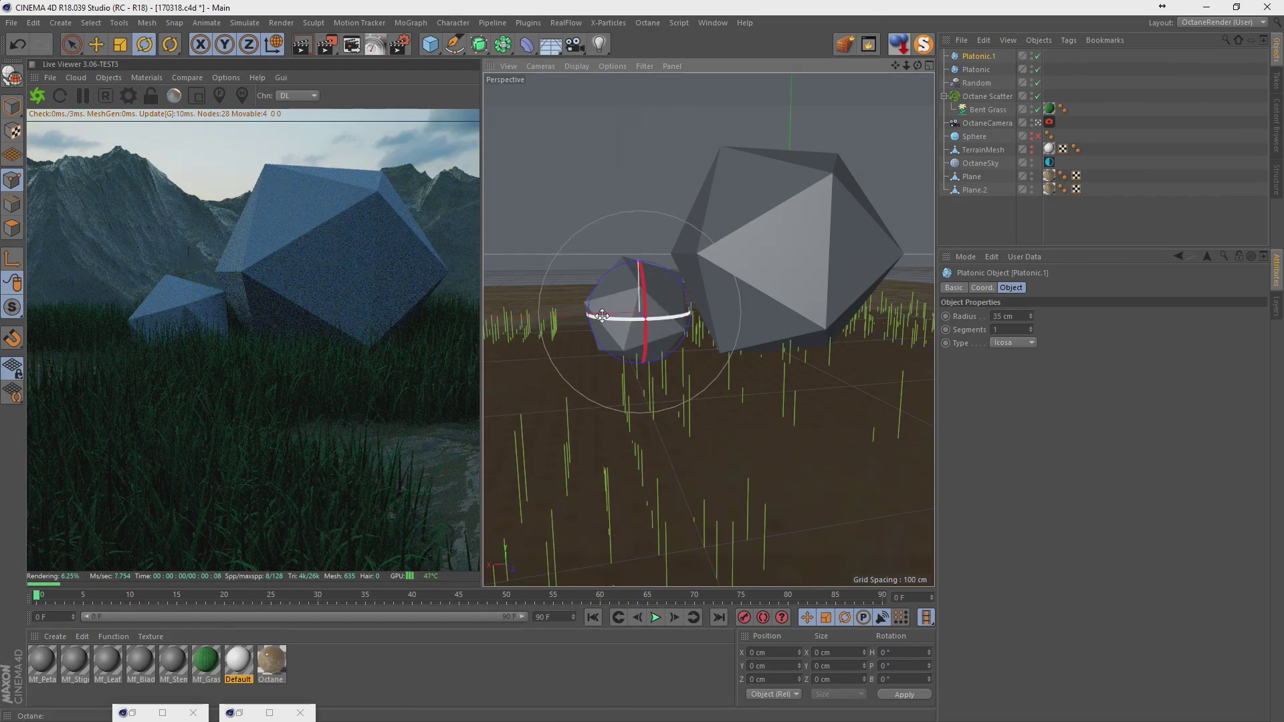
{"action": "left_click_drag", "start_coordinate": [602, 316], "coordinate": [621, 315]}
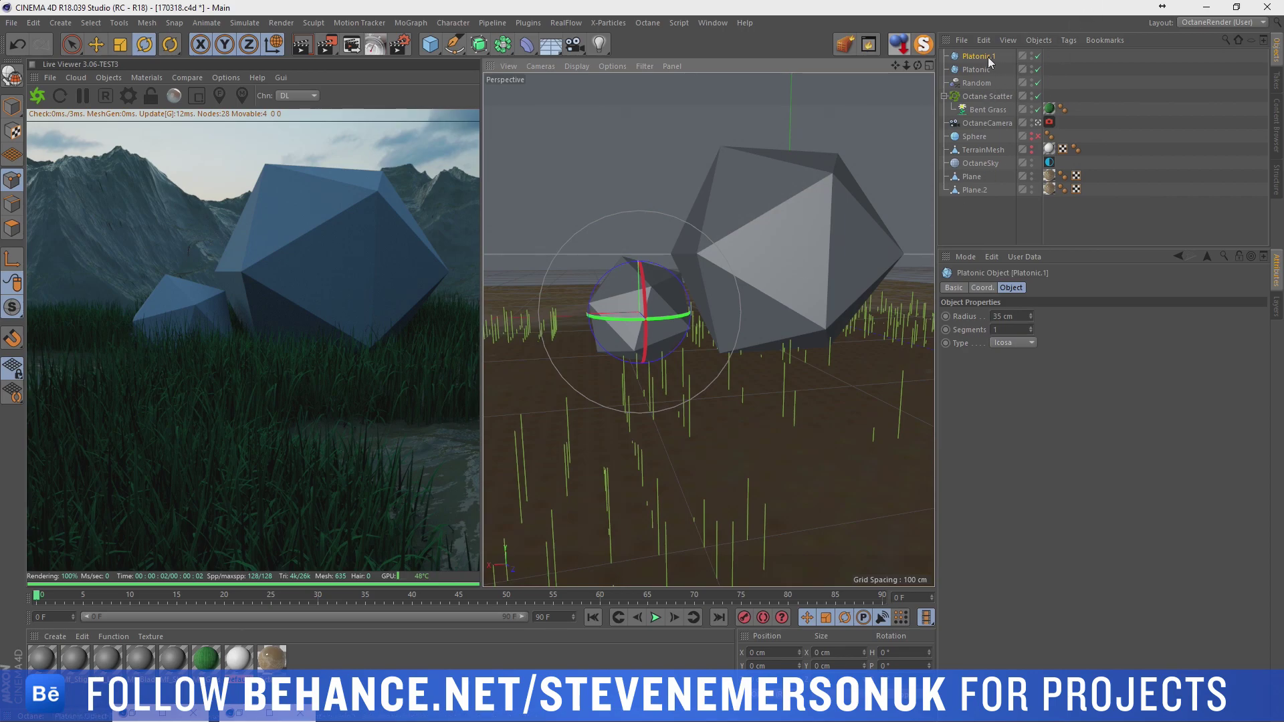
Paste a copy of Platonic.1 right of the large rock with 25 cm radius.
{"action": "key", "text": "ctrl+c"}
{"action": "key", "text": "ctrl+v"}
{"action": "key", "text": "e"}
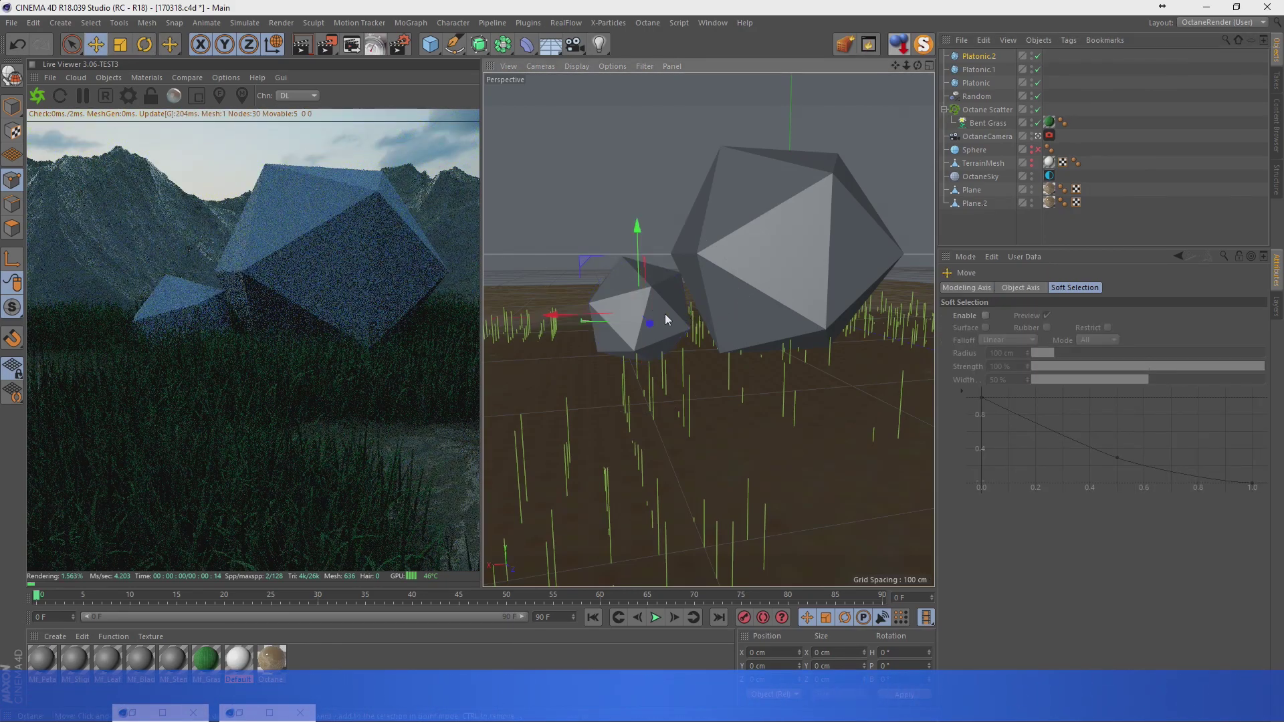
{"action": "mouse_move", "coordinate": [592, 323]}
{"action": "left_mouse_down"}
{"action": "mouse_move", "coordinate": [884, 332]}
{"action": "mouse_move", "coordinate": [893, 344]}
{"action": "left_mouse_up"}
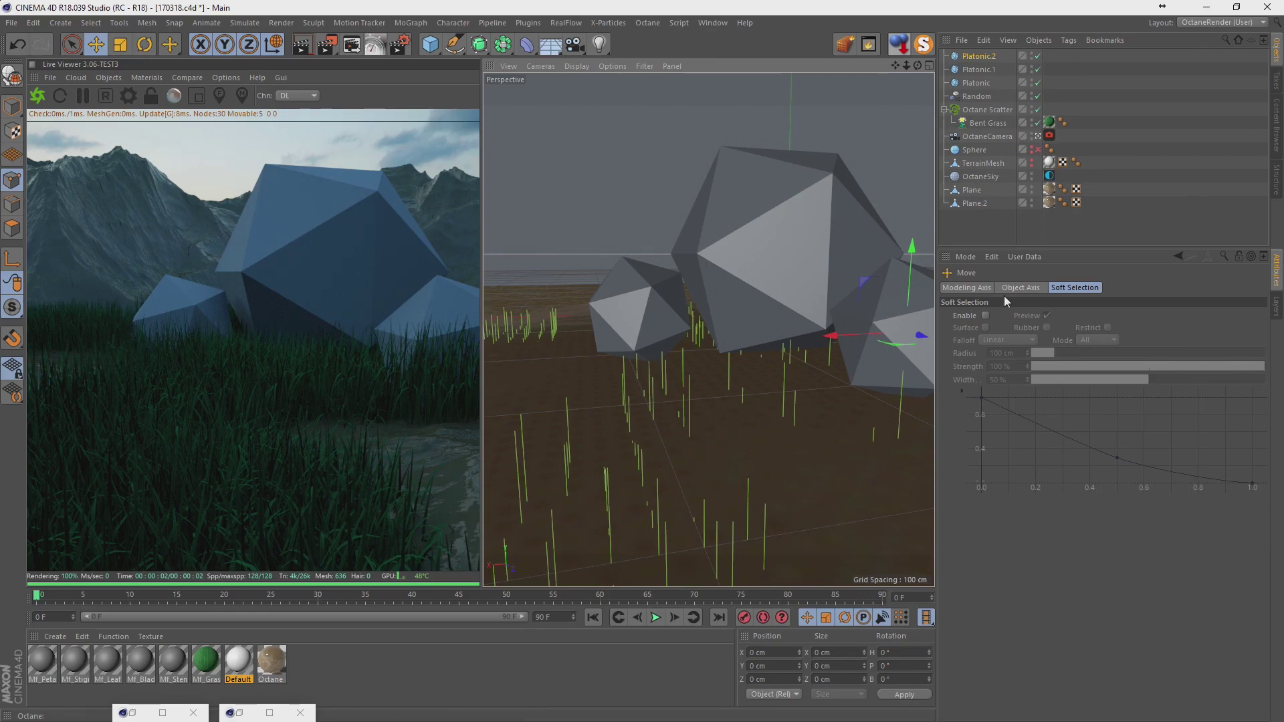
{"action": "left_click", "coordinate": [980, 56]}
{"action": "left_click", "coordinate": [1021, 315]}
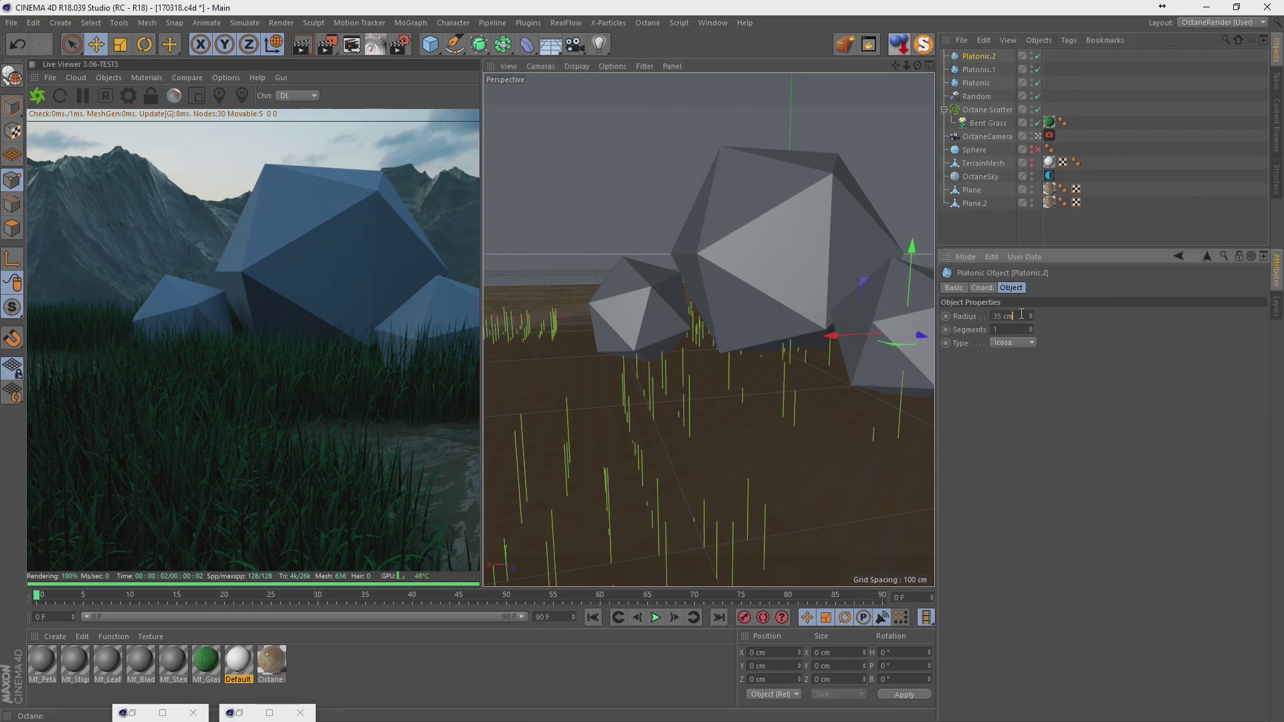
{"action": "type", "text": "25"}
{"action": "key", "text": "Return"}
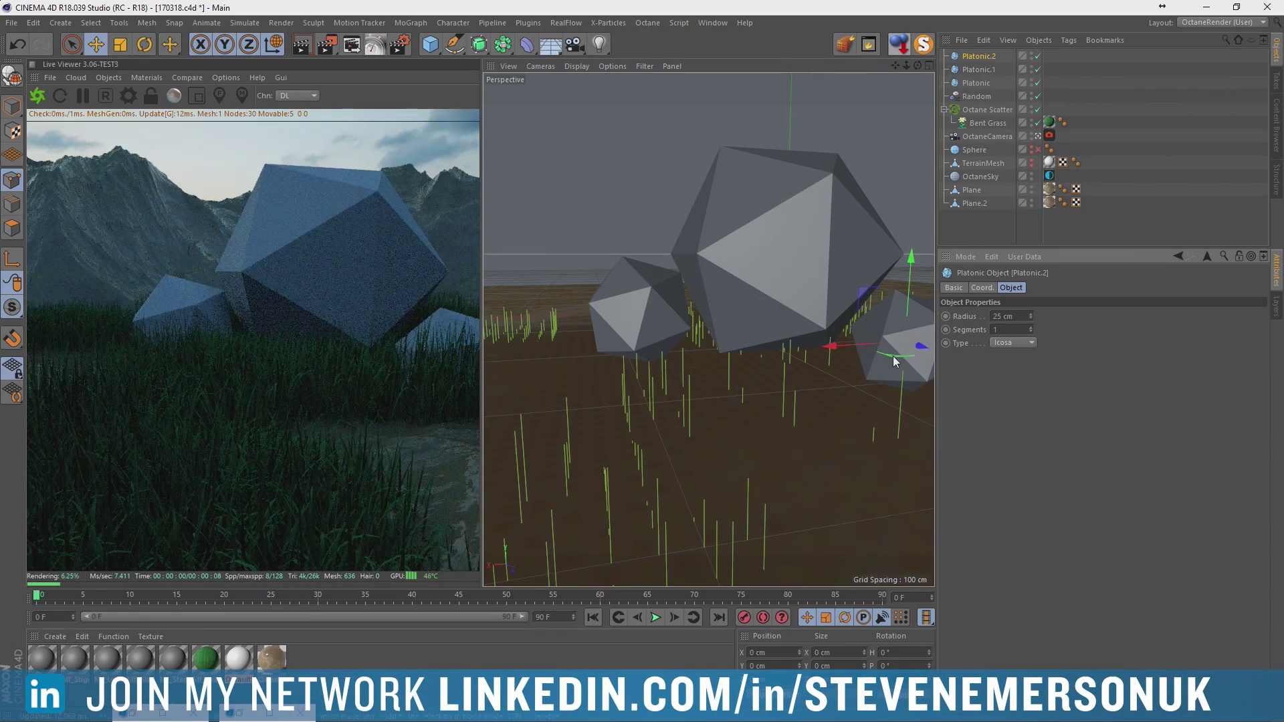
{"action": "left_click_drag", "start_coordinate": [892, 356], "coordinate": [845, 343]}
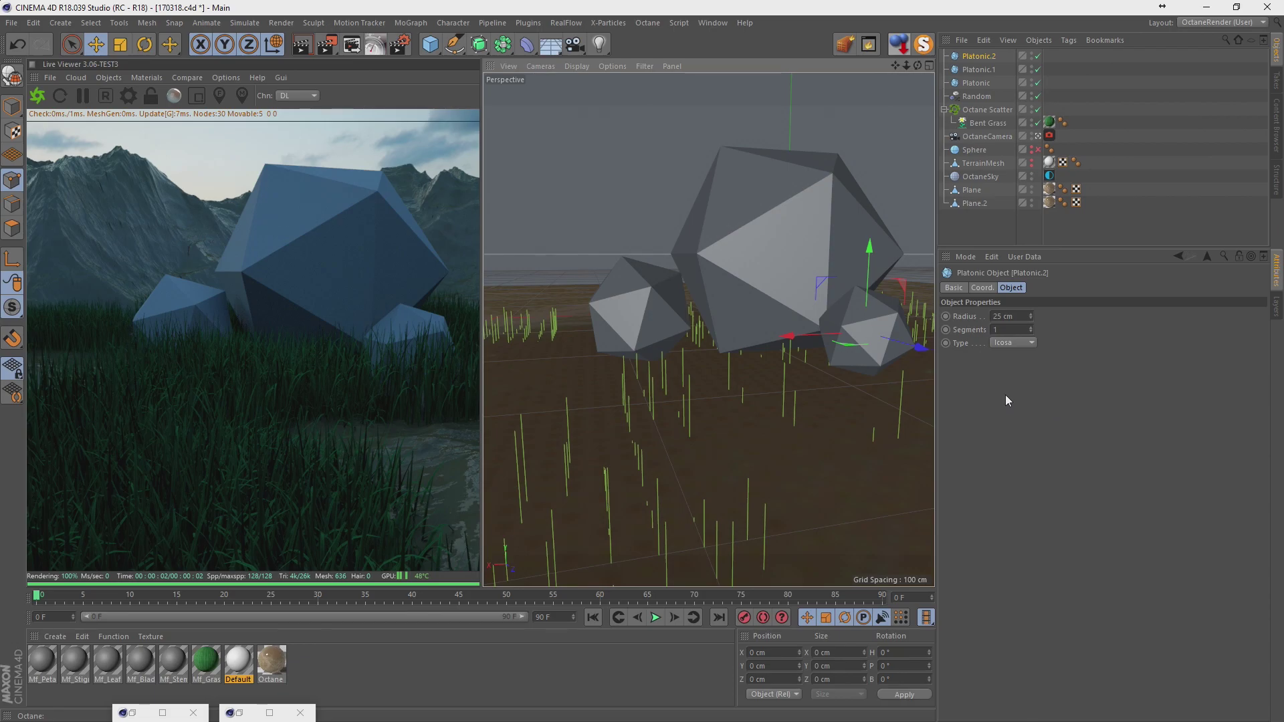
Nudge the small right rock slightly right, then duplicate the large rock as Platonic.3.
{"action": "left_click", "coordinate": [973, 83]}
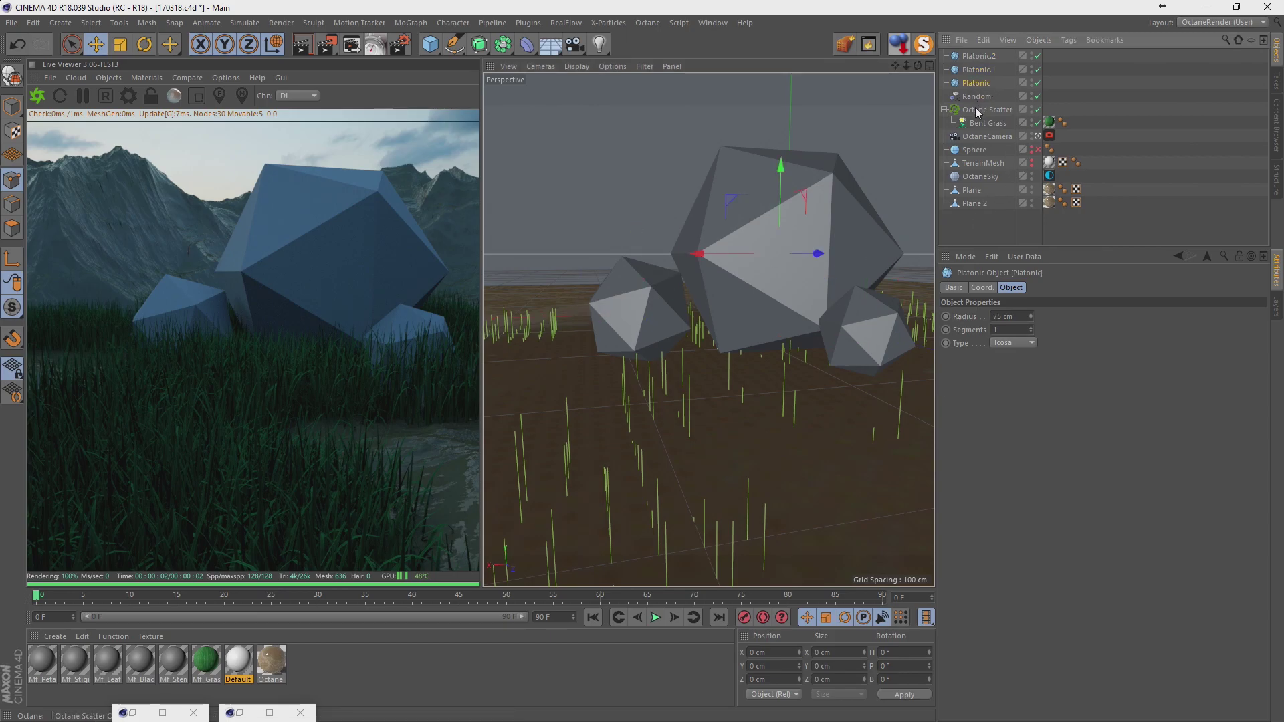
{"action": "scroll", "coordinate": [764, 301], "scroll_direction": "down", "scroll_amount": 3}
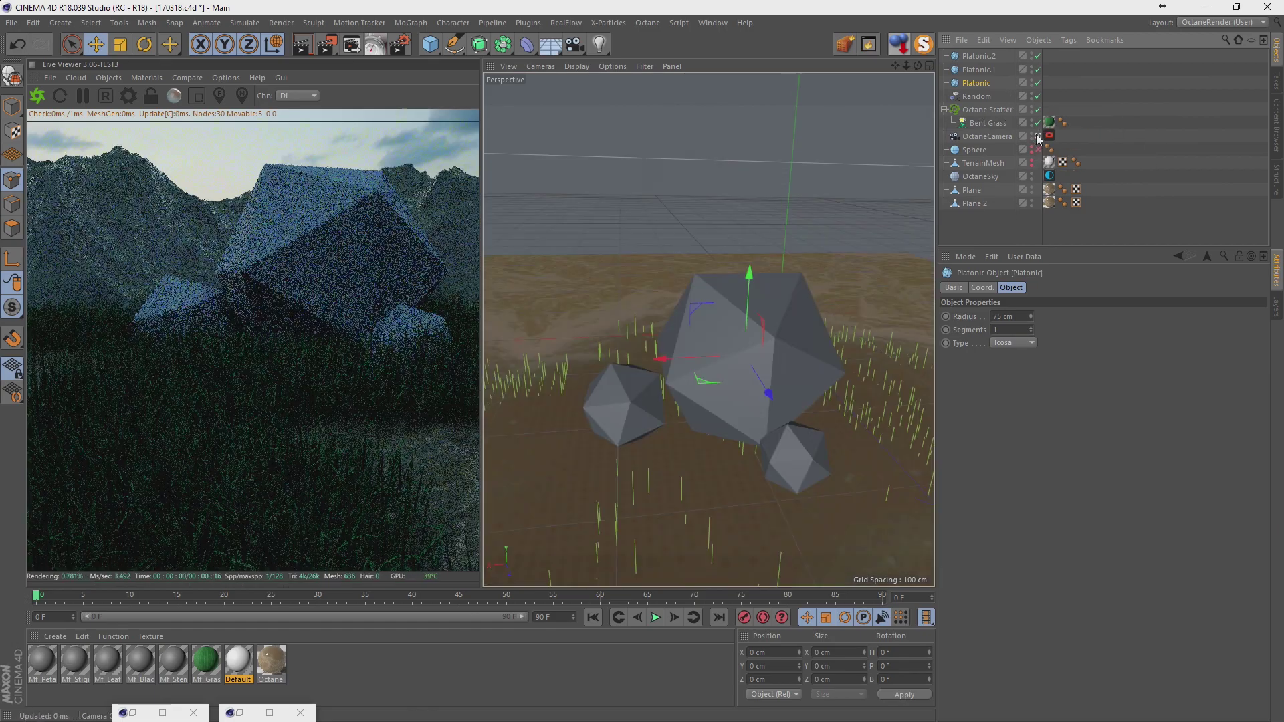
{"action": "left_click_drag", "start_coordinate": [764, 234], "coordinate": [764, 301], "text": "alt"}
{"action": "scroll", "coordinate": [735, 288], "scroll_direction": "up", "scroll_amount": 3}
{"action": "scroll", "coordinate": [635, 262], "scroll_direction": "up", "scroll_amount": 3}
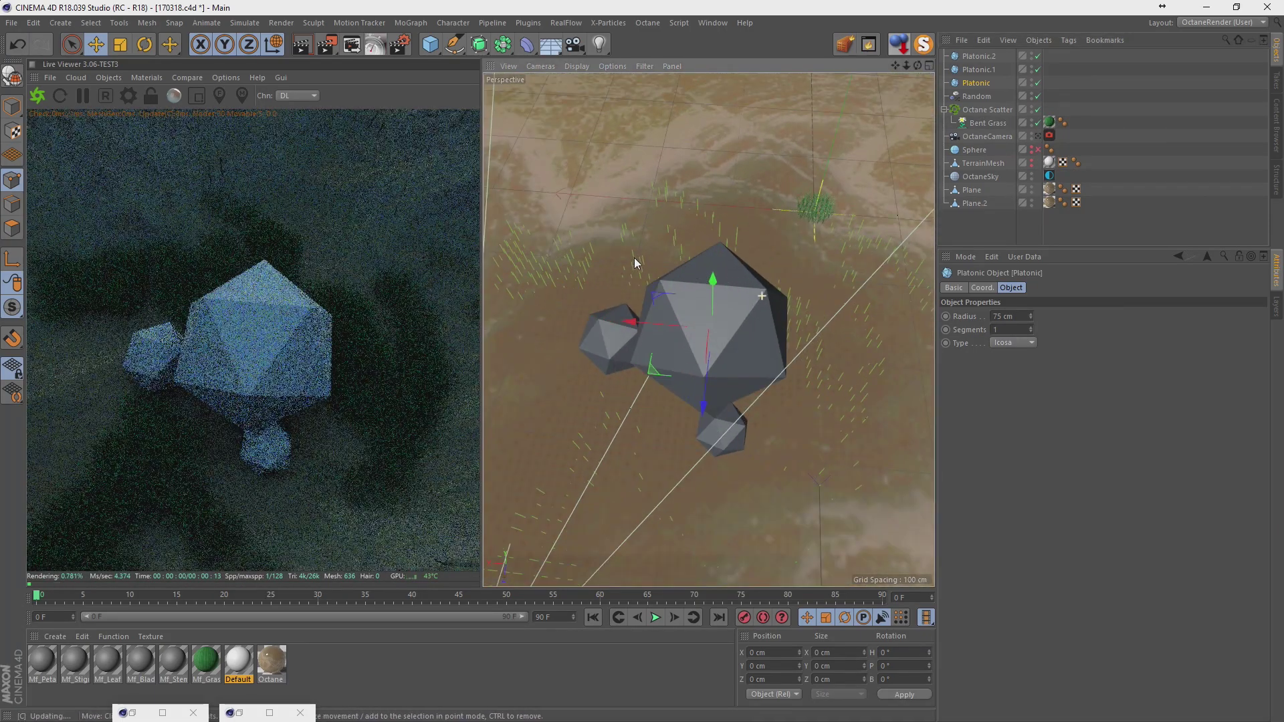
{"action": "scroll", "coordinate": [640, 263], "scroll_direction": "up", "scroll_amount": 3}
{"action": "mouse_move", "coordinate": [800, 479]}
{"action": "left_mouse_down", "text": "alt"}
{"action": "mouse_move", "coordinate": [808, 385]}
{"action": "mouse_move", "coordinate": [776, 449]}
{"action": "mouse_move", "coordinate": [809, 480]}
{"action": "mouse_move", "coordinate": [782, 439]}
{"action": "left_mouse_up", "text": "alt"}
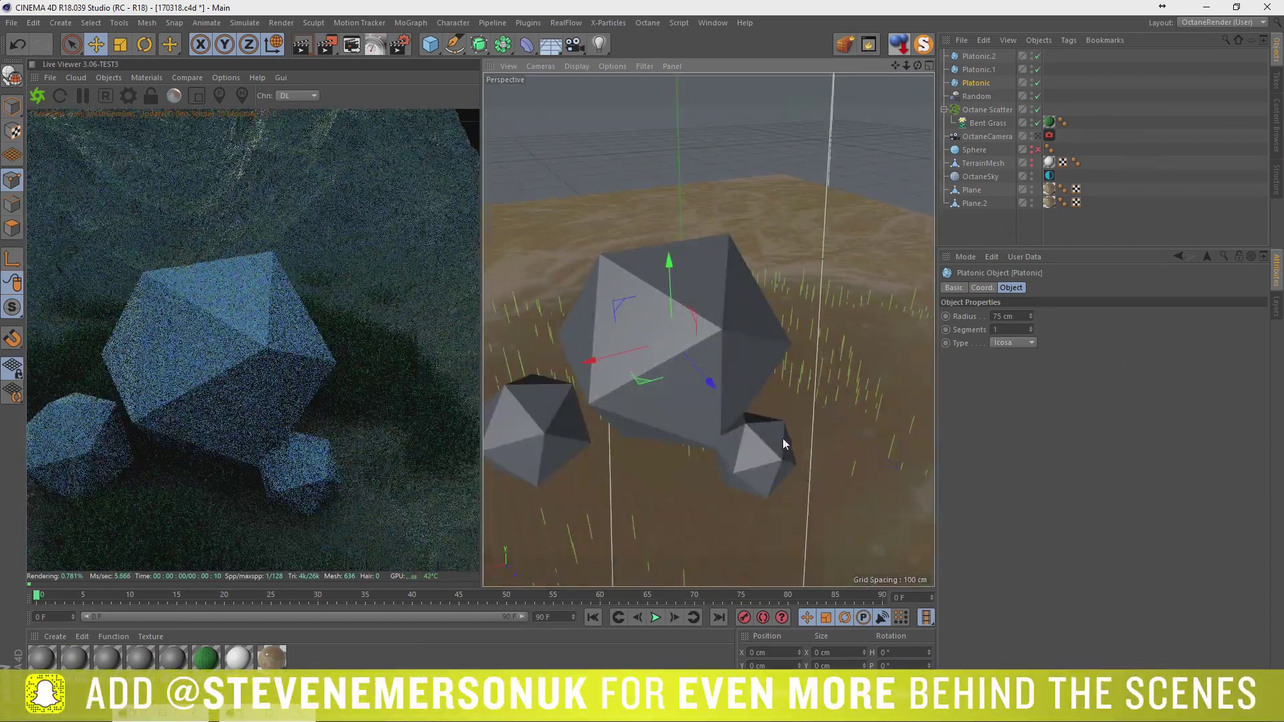
{"action": "left_click", "coordinate": [782, 438]}
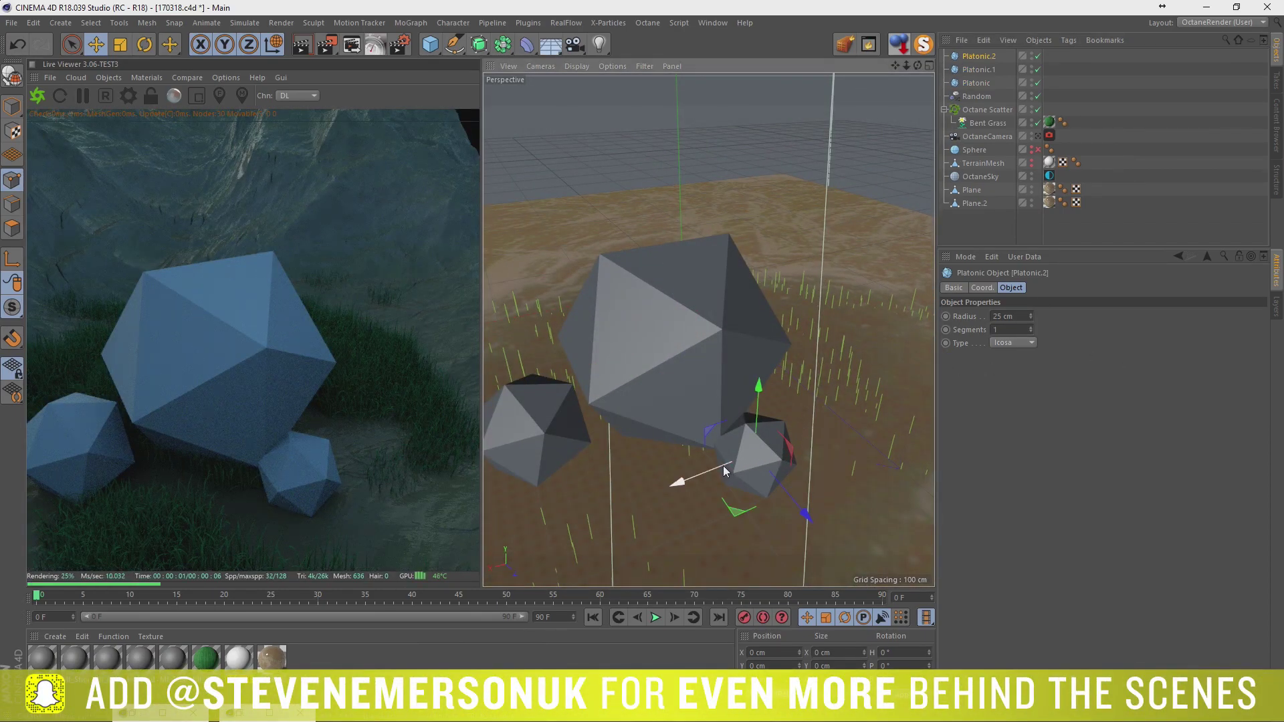
{"action": "left_click_drag", "start_coordinate": [724, 465], "coordinate": [790, 494]}
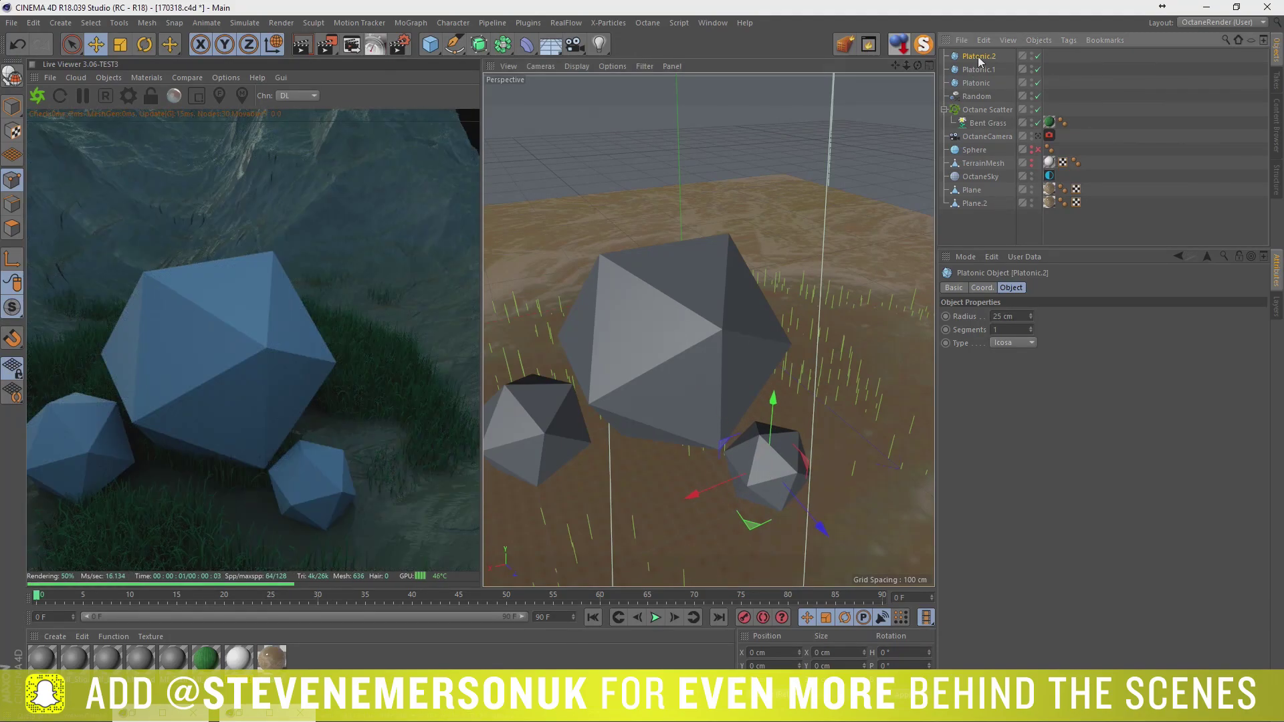
{"action": "left_click", "coordinate": [980, 84]}
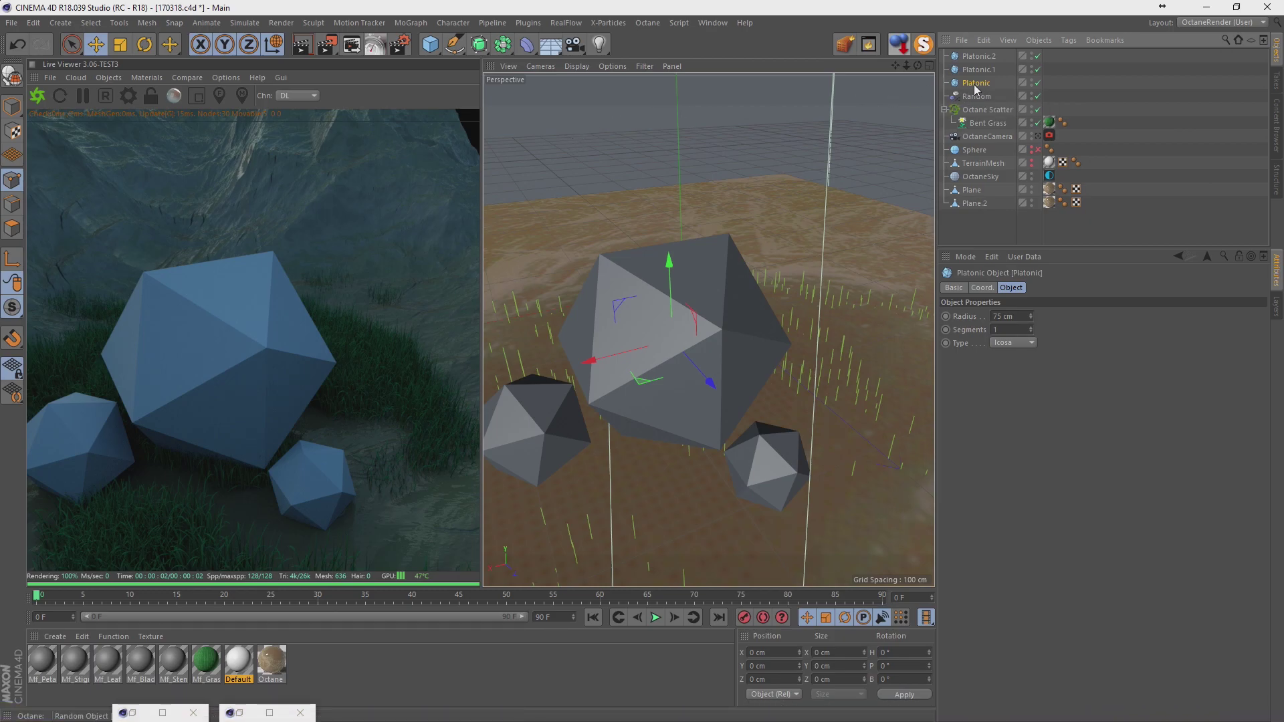
{"action": "left_click_drag", "start_coordinate": [977, 84], "coordinate": [981, 99], "text": "ctrl"}
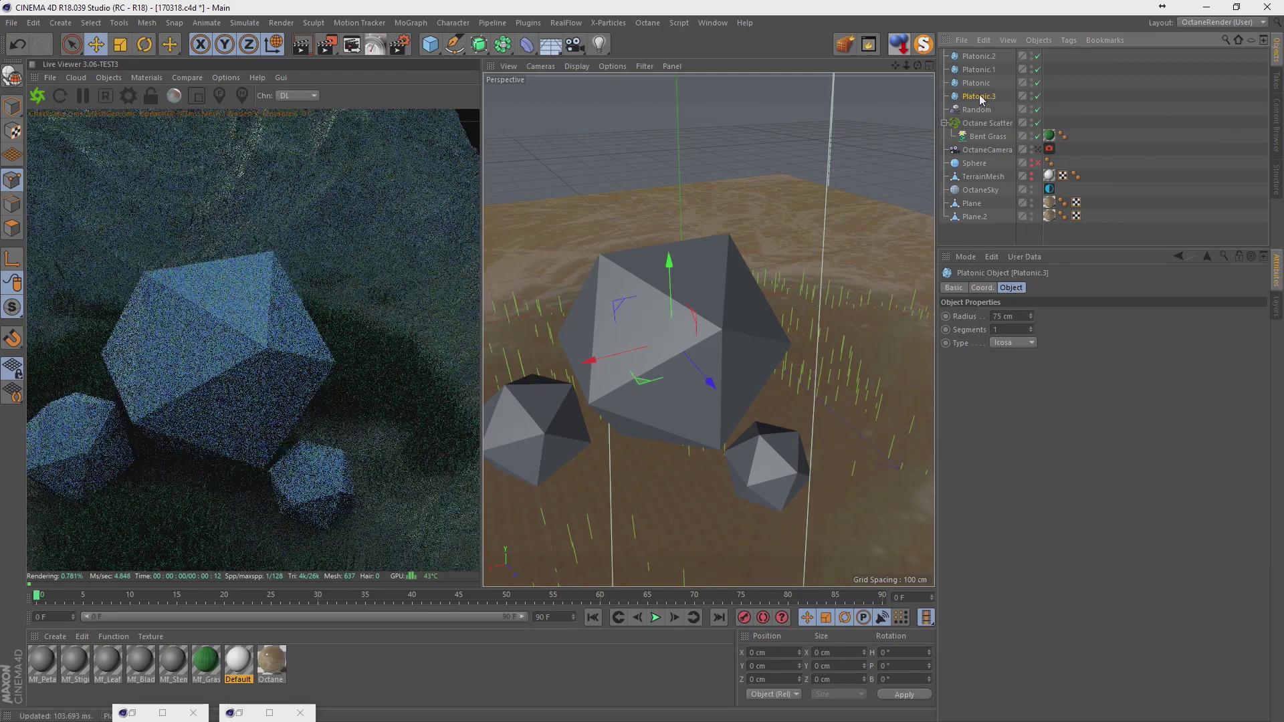
Wrap Platonic.3 in a new Atom Array generator.
{"action": "left_click", "coordinate": [478, 44]}
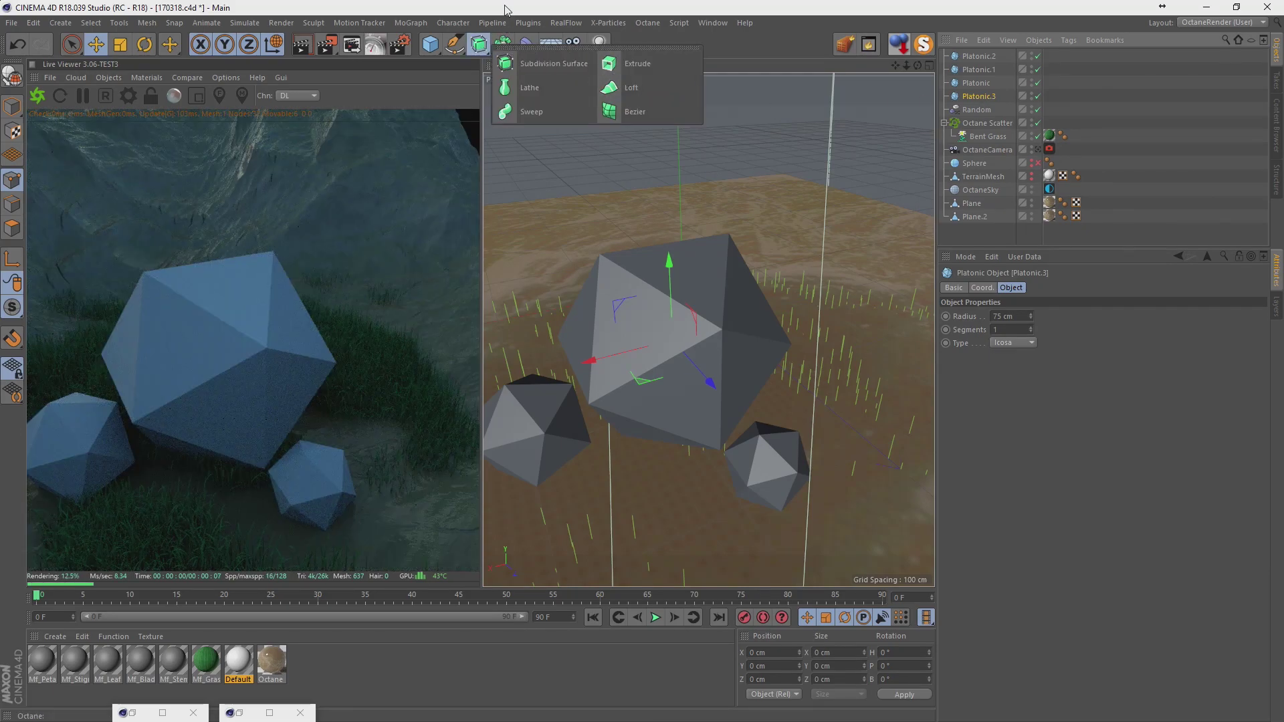
{"action": "left_click", "coordinate": [503, 44]}
{"action": "left_click", "coordinate": [665, 59], "text": "alt"}
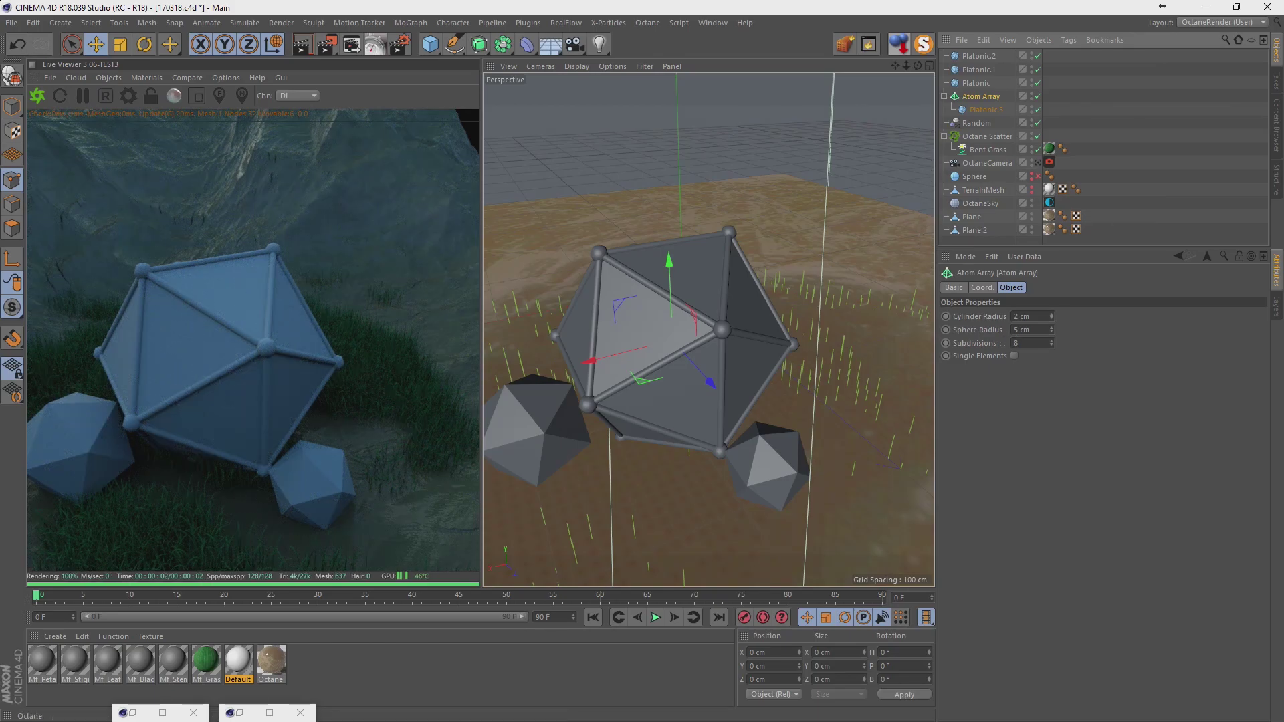
Set the Atom Array's cylinder radius and sphere radius both to 0.5 cm.
{"action": "left_click", "coordinate": [1037, 329]}
{"action": "type", "text": "2"}
{"action": "key", "text": "Return"}
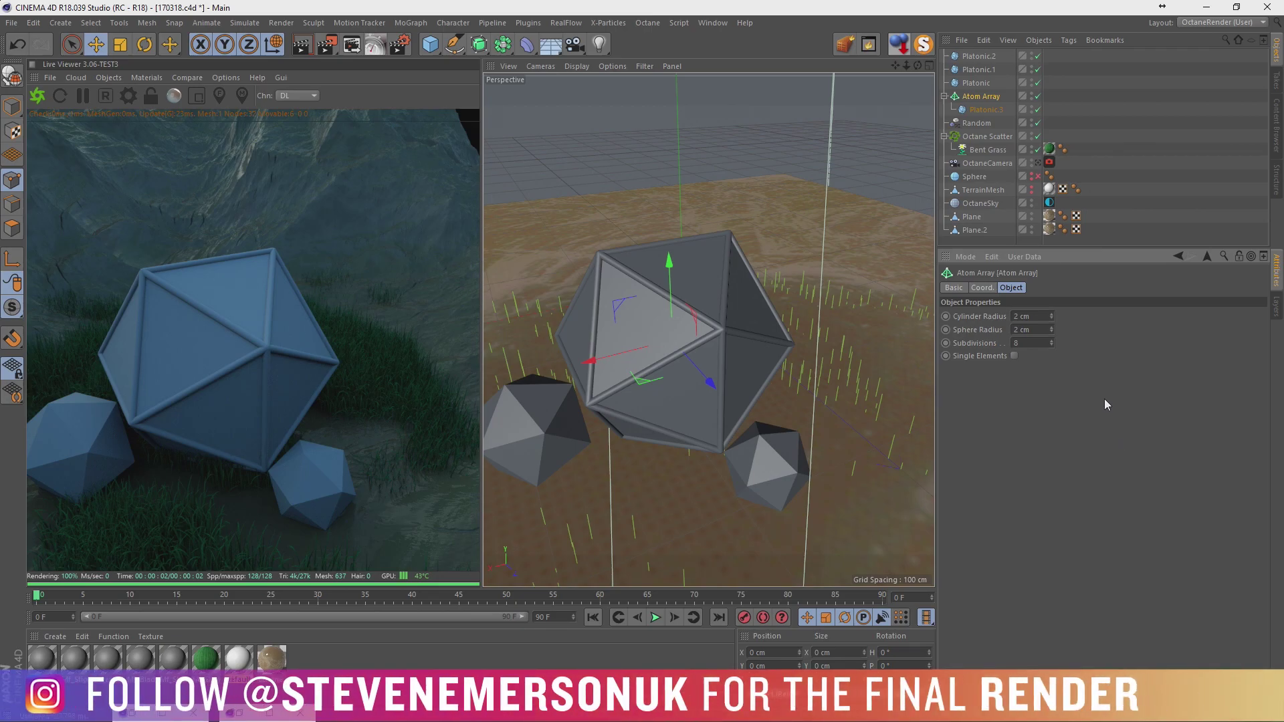
{"action": "left_click", "coordinate": [1040, 329]}
{"action": "type", "text": "1"}
{"action": "key", "text": "shift+Tab"}
{"action": "type", "text": "1"}
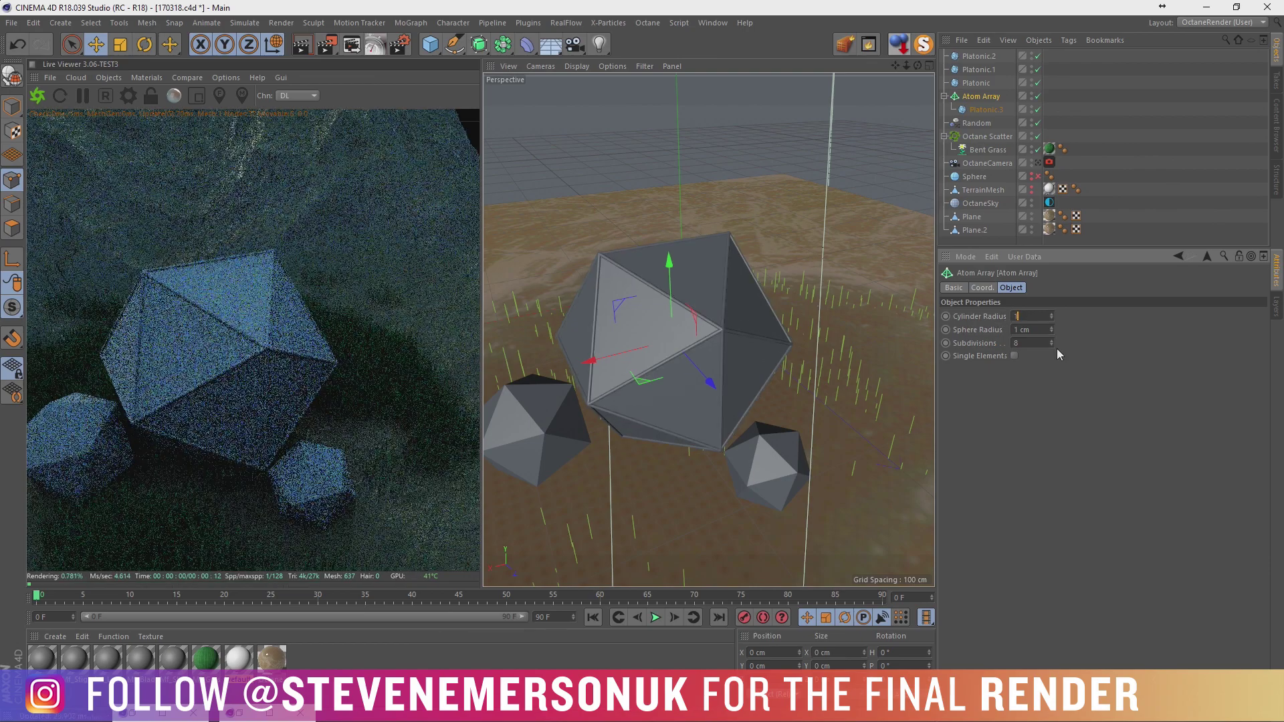
{"action": "key", "text": "Return"}
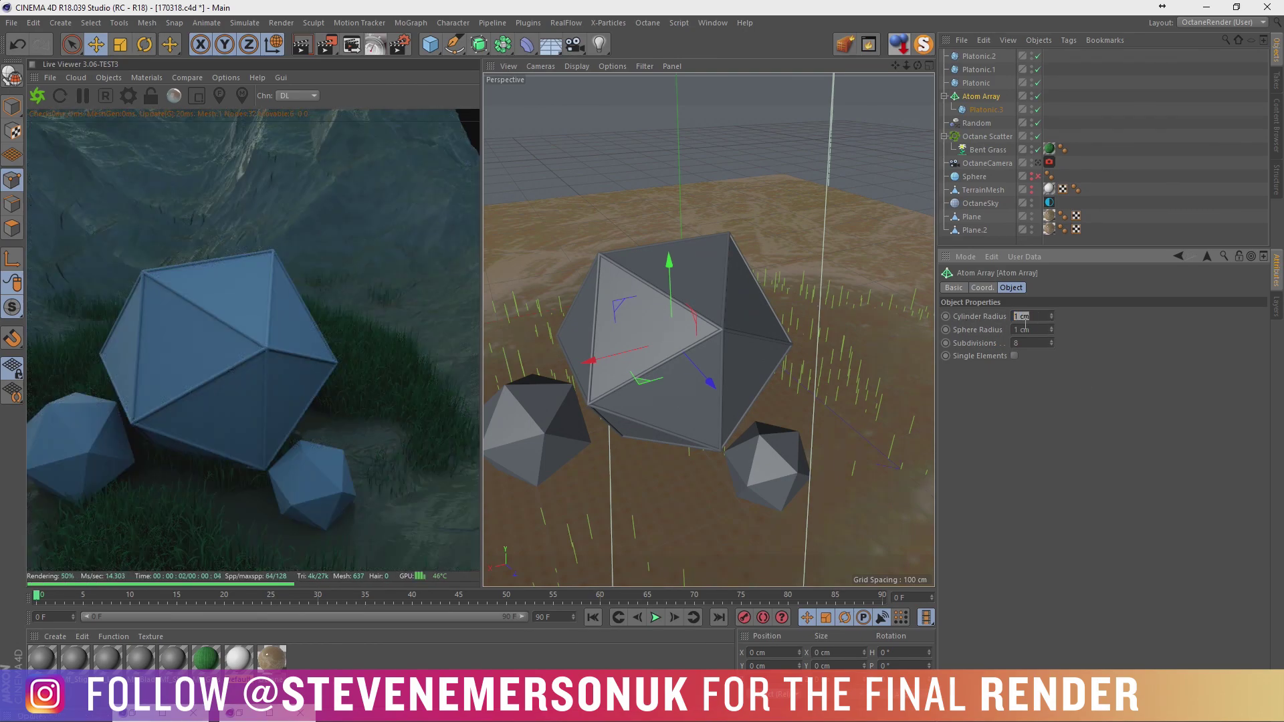
{"action": "type", "text": ".5"}
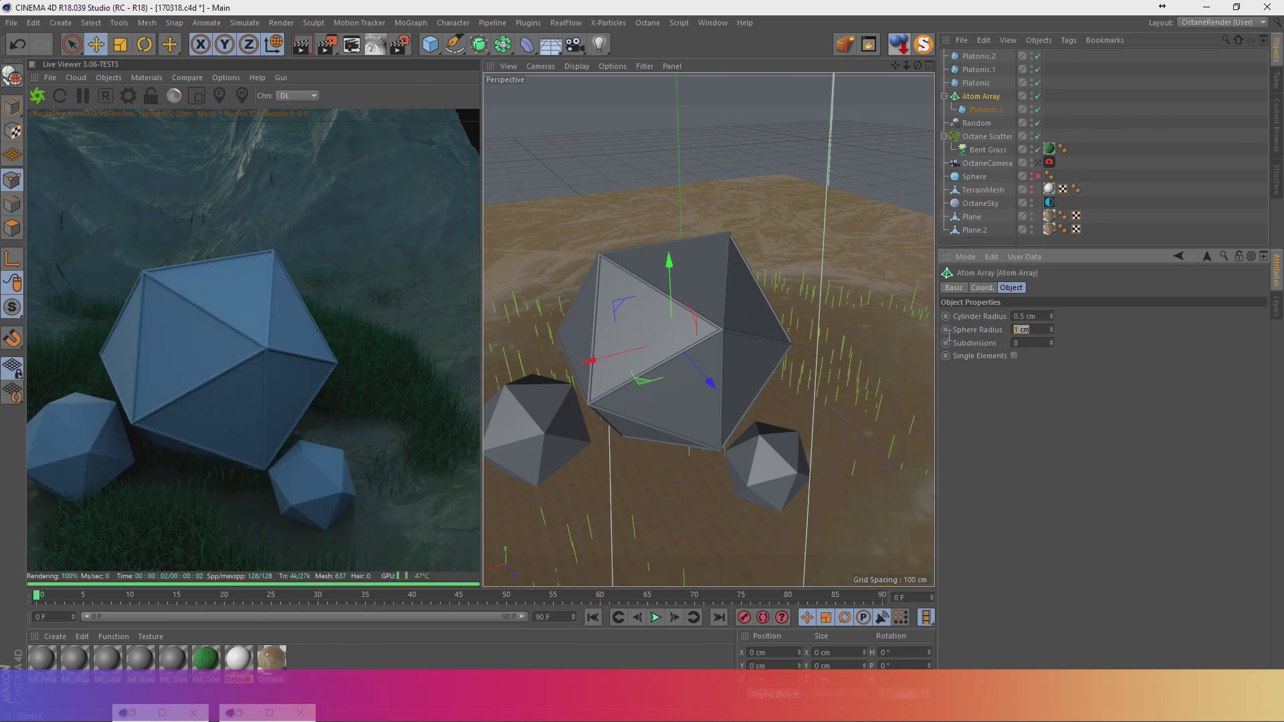
{"action": "key", "text": "Tab"}
{"action": "type", "text": ".5"}
{"action": "key", "text": "Return"}
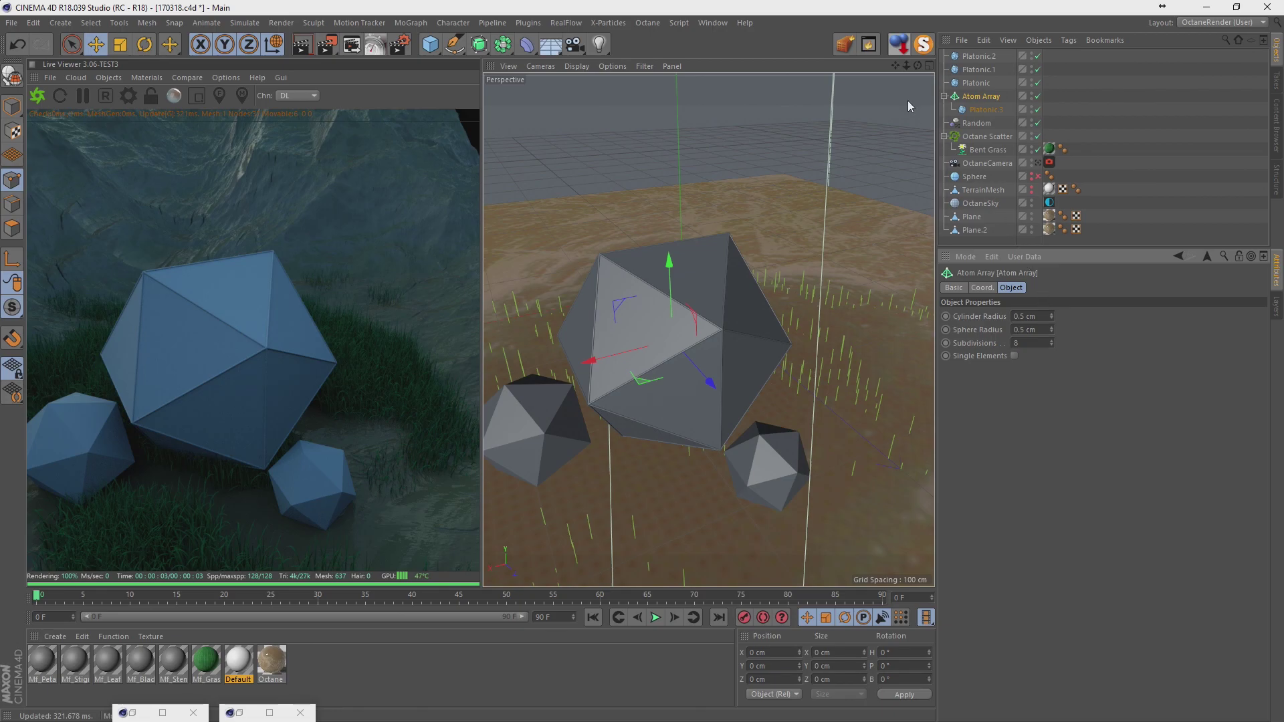
Set the Atom Array's sphere radius to 0.75 cm.
{"action": "left_click", "coordinate": [990, 110]}
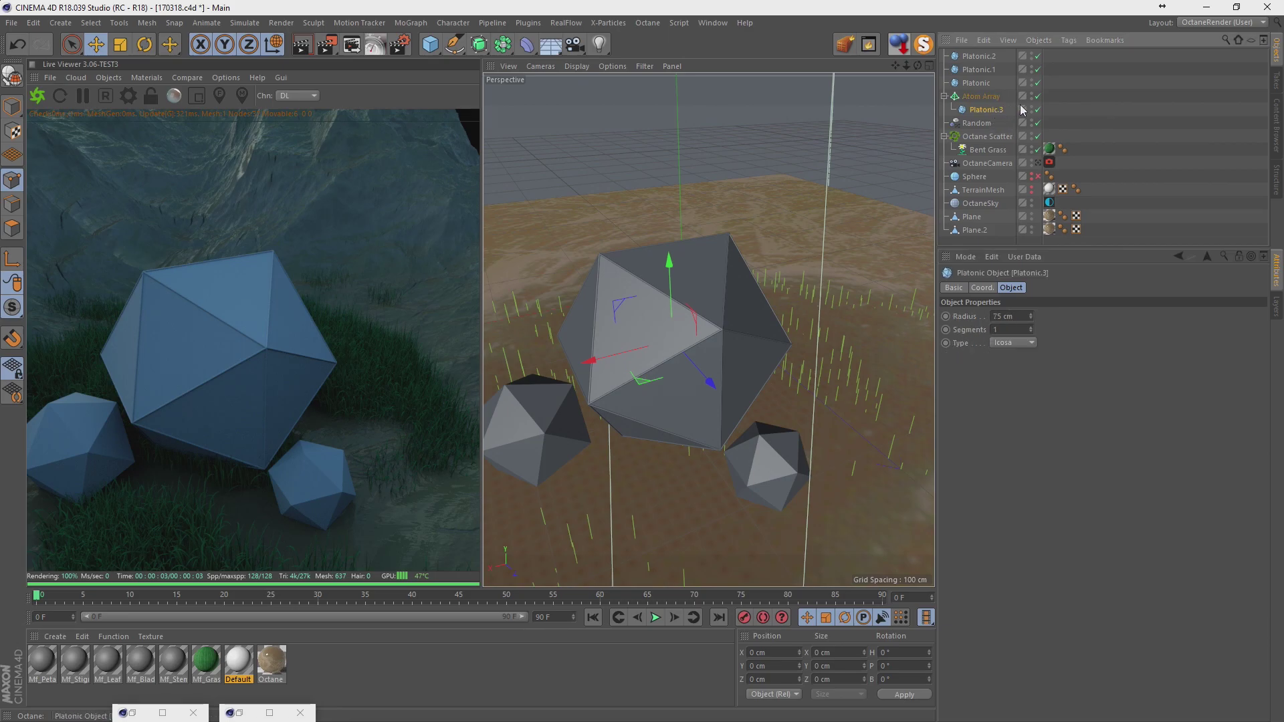
{"action": "left_click", "coordinate": [1032, 92]}
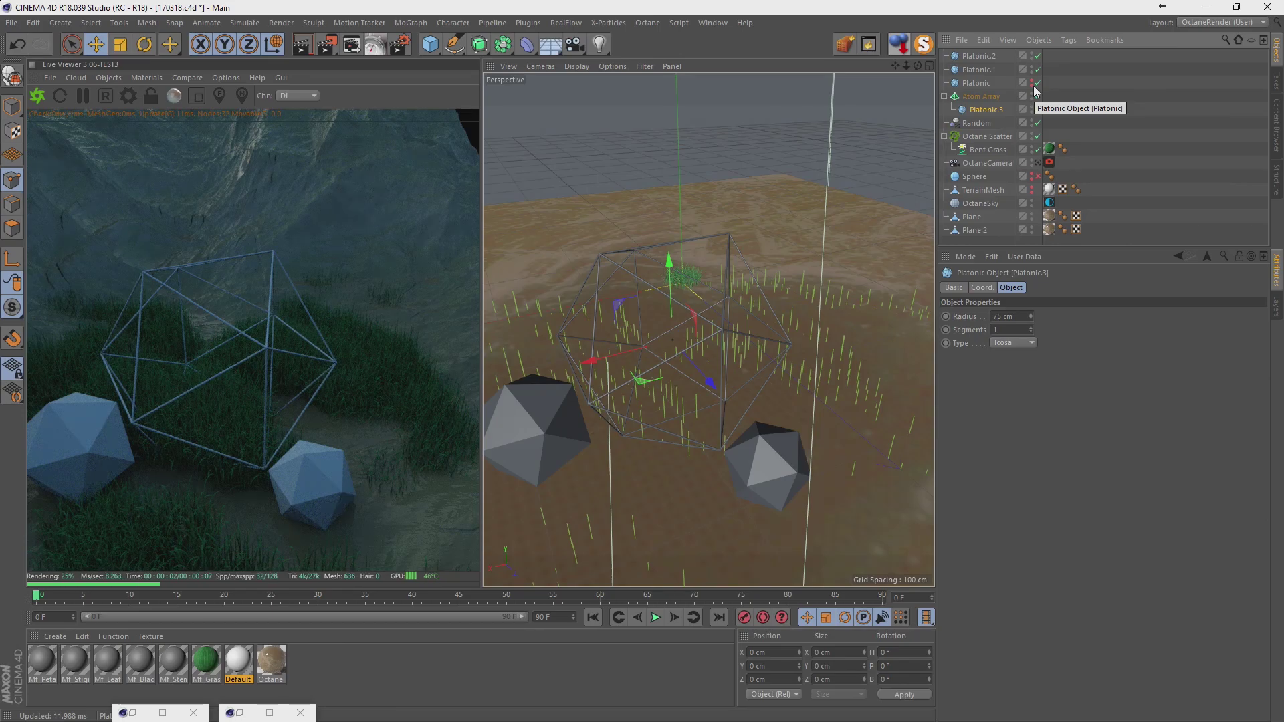
{"action": "left_click", "coordinate": [989, 96]}
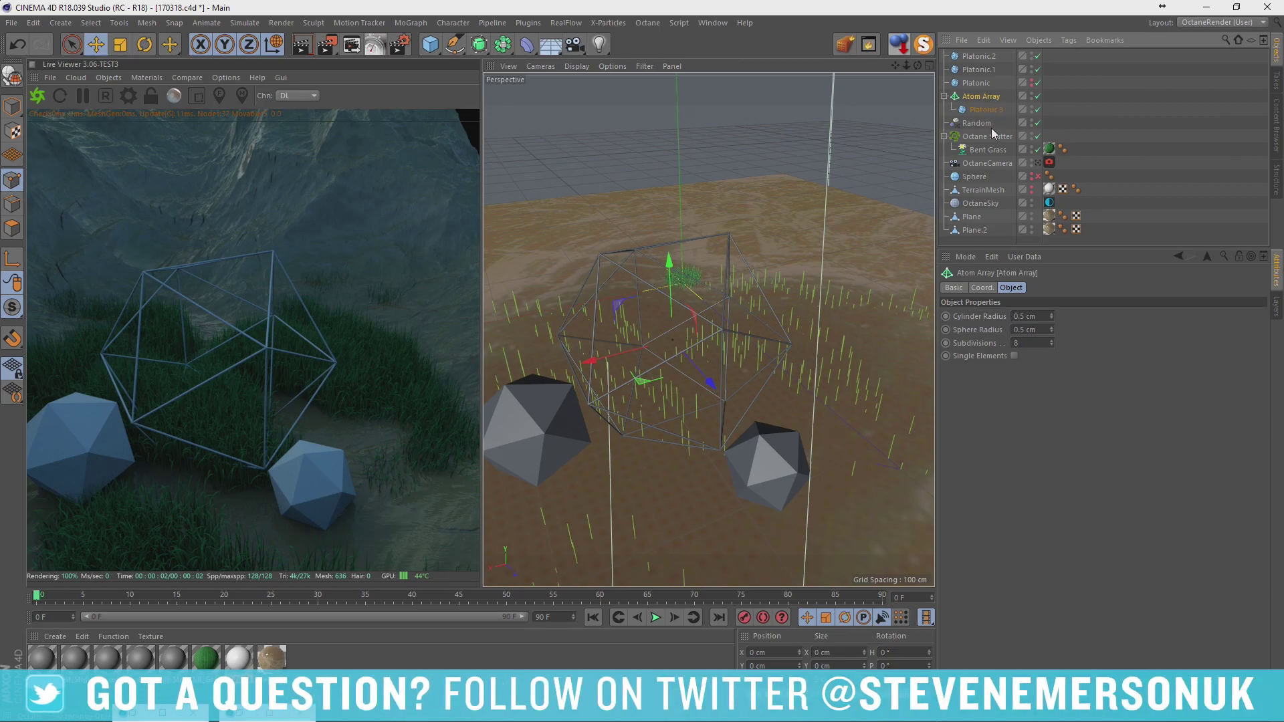
{"action": "double_click", "coordinate": [1029, 315]}
{"action": "type", "text": "0"}
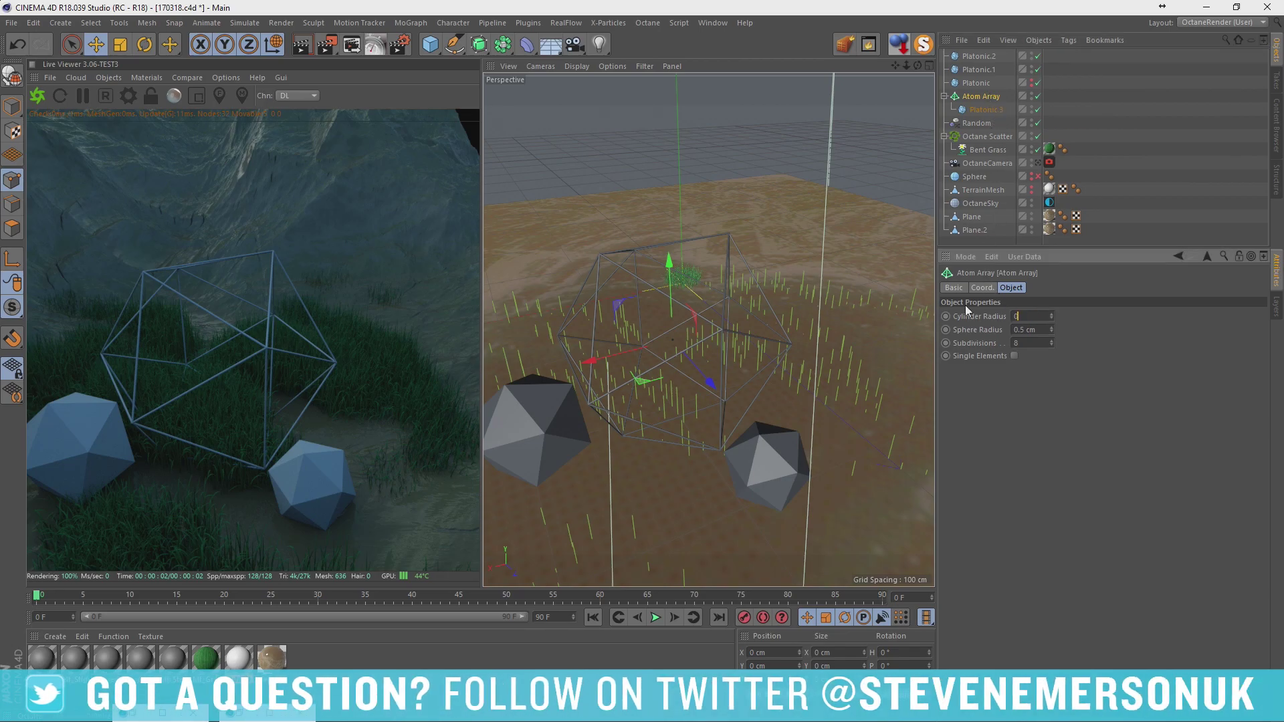
{"action": "type", "text": ".75"}
{"action": "key", "text": "Tab"}
{"action": "type", "text": "0.75"}
{"action": "key", "text": "Return"}
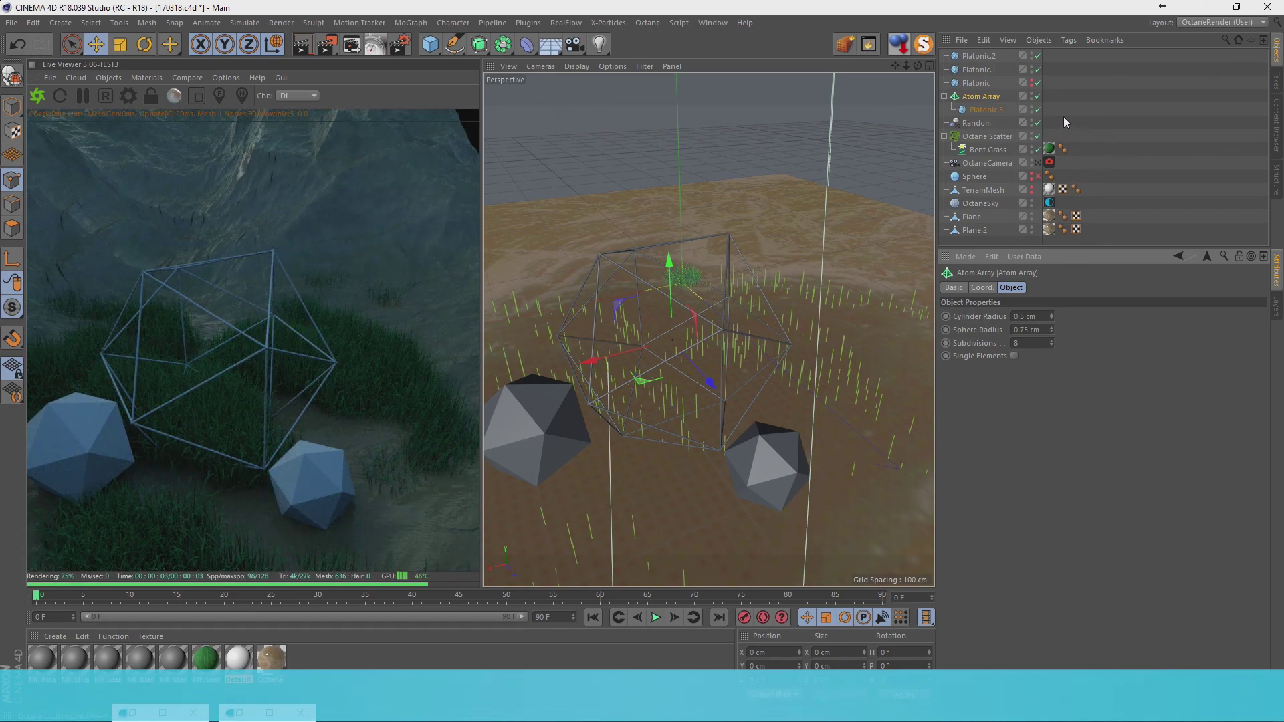
Make the Platonic icosahedron visible again and set its radius to 70 cm.
{"action": "left_click", "coordinate": [997, 83]}
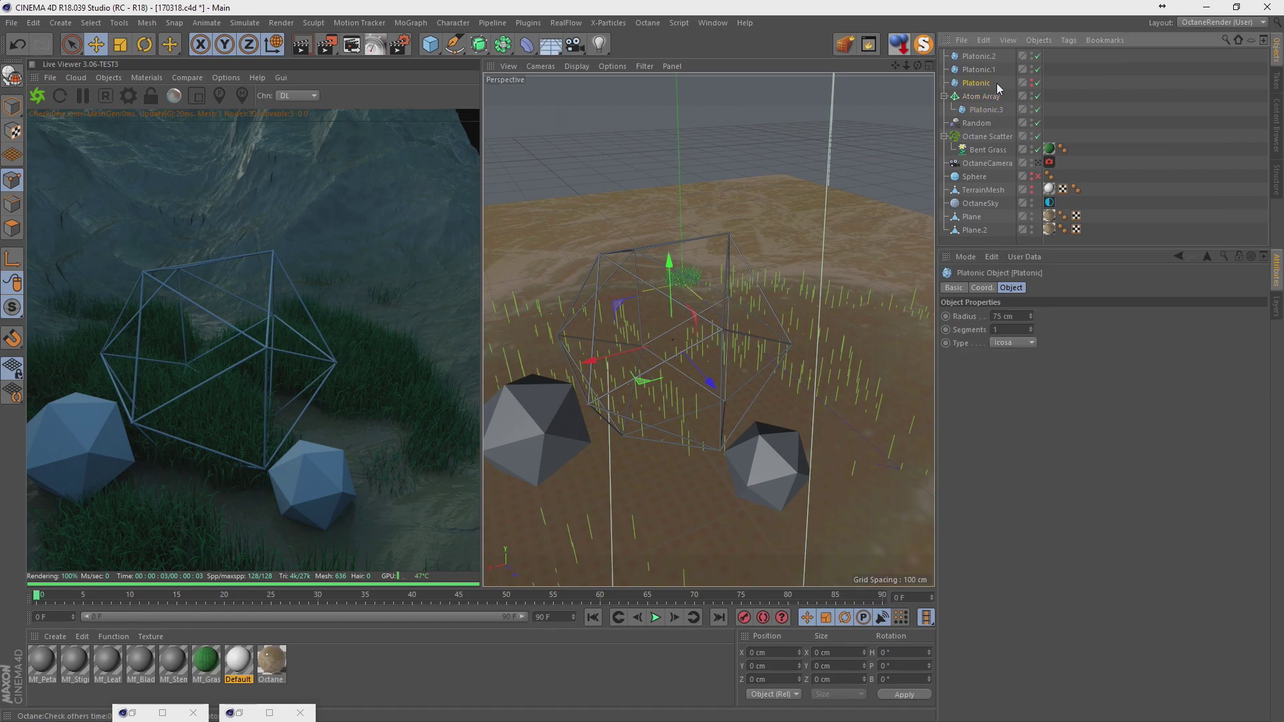
{"action": "left_click", "coordinate": [1033, 82]}
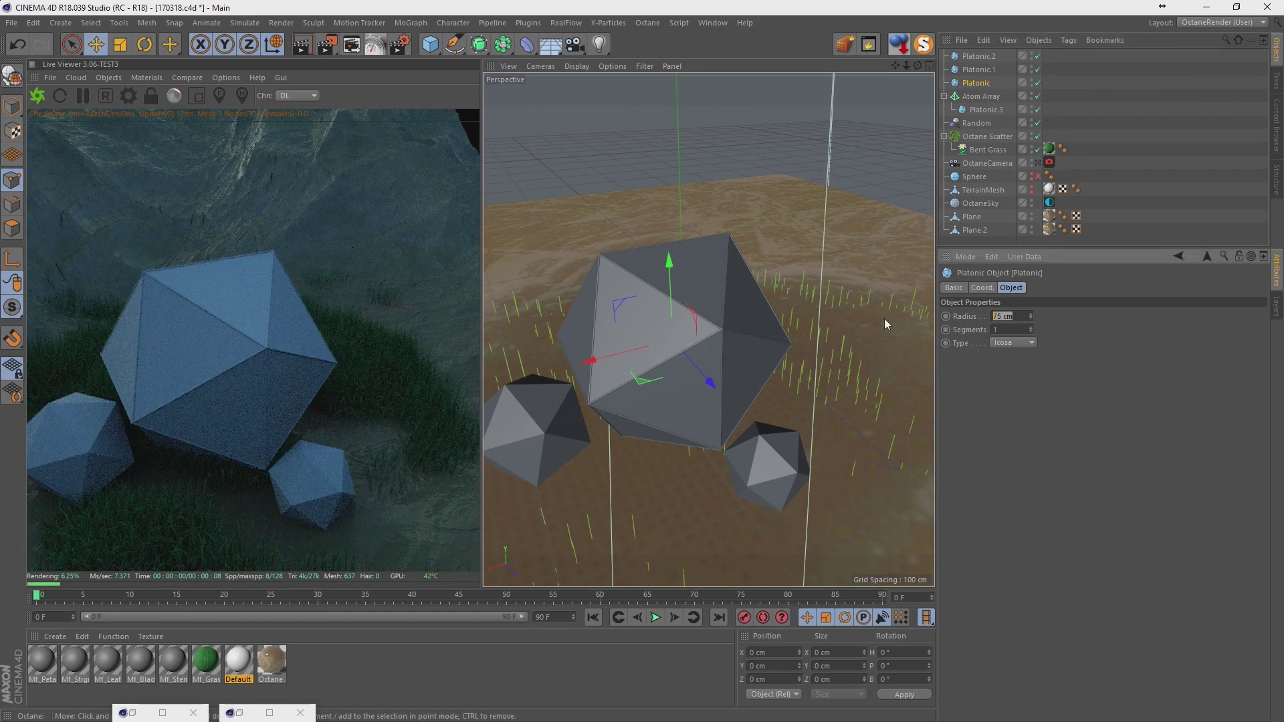
{"action": "type", "text": "70"}
{"action": "key", "text": "Return"}
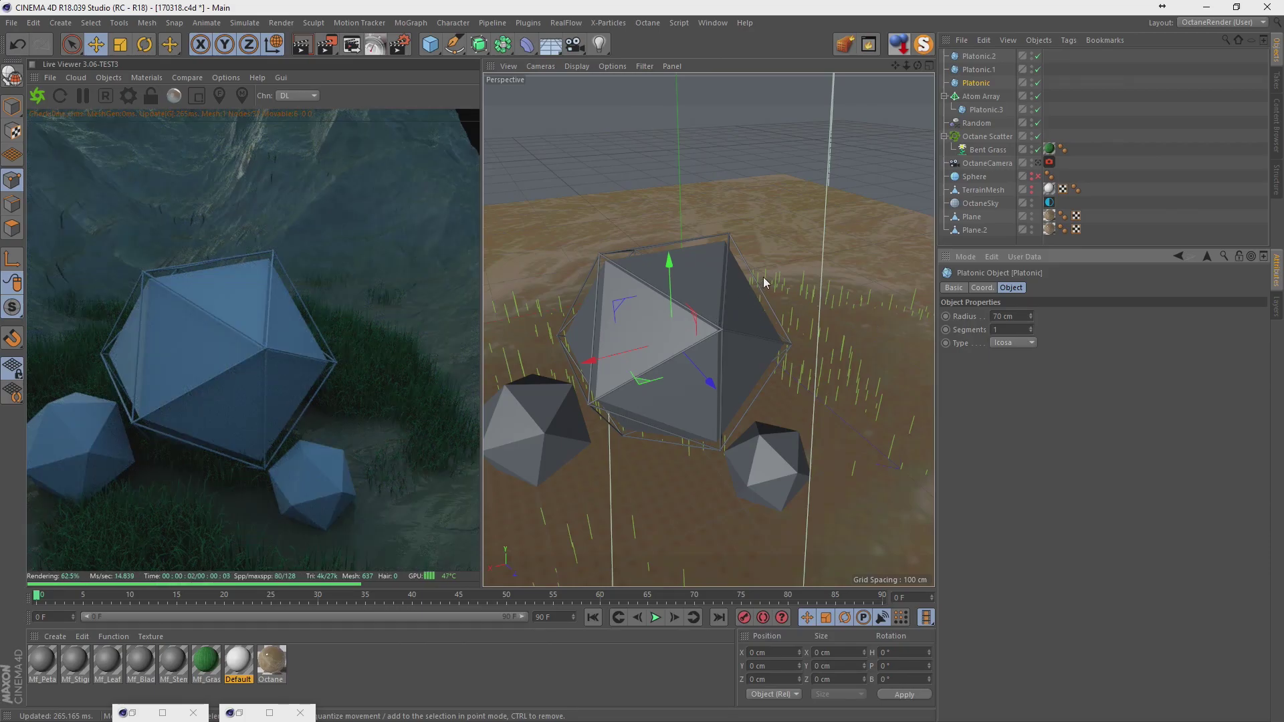
{"action": "left_click", "coordinate": [712, 22]}
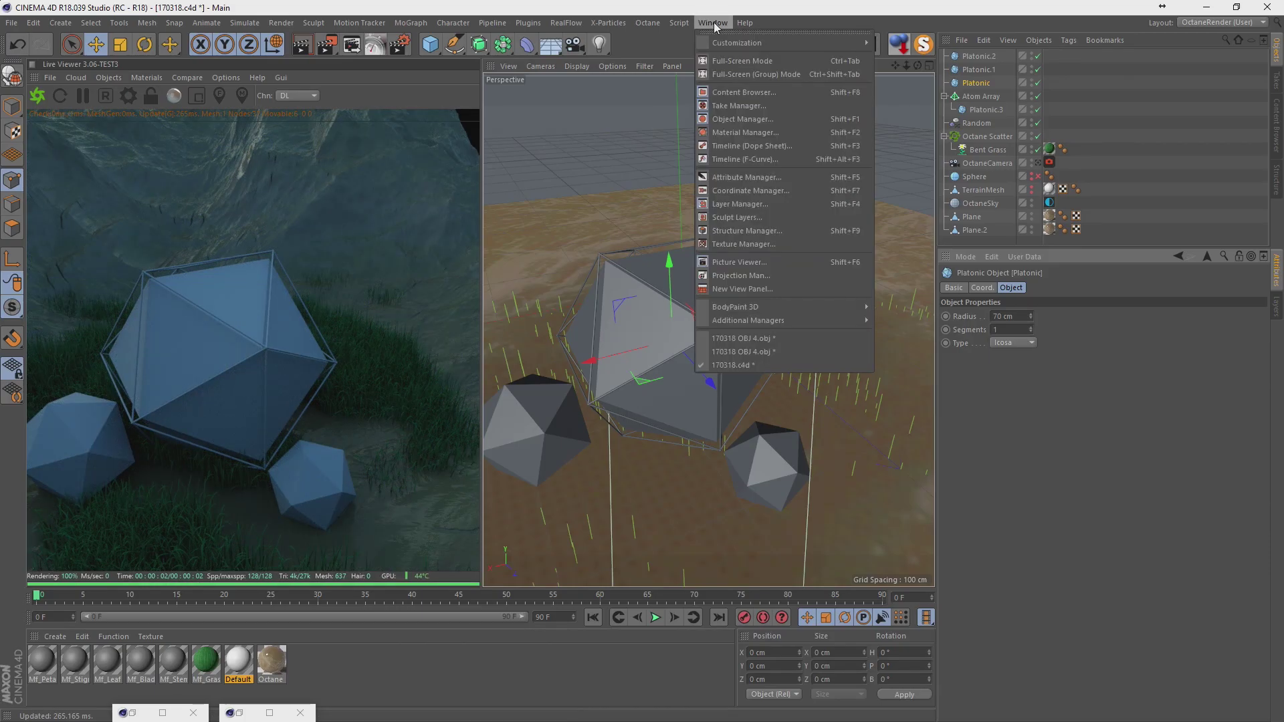
Add the Bronze, Frosted Glass and Glass materials from the Content Browser.
{"action": "left_click", "coordinate": [736, 95]}
{"action": "scroll", "coordinate": [599, 178], "scroll_direction": "down", "scroll_amount": 2}
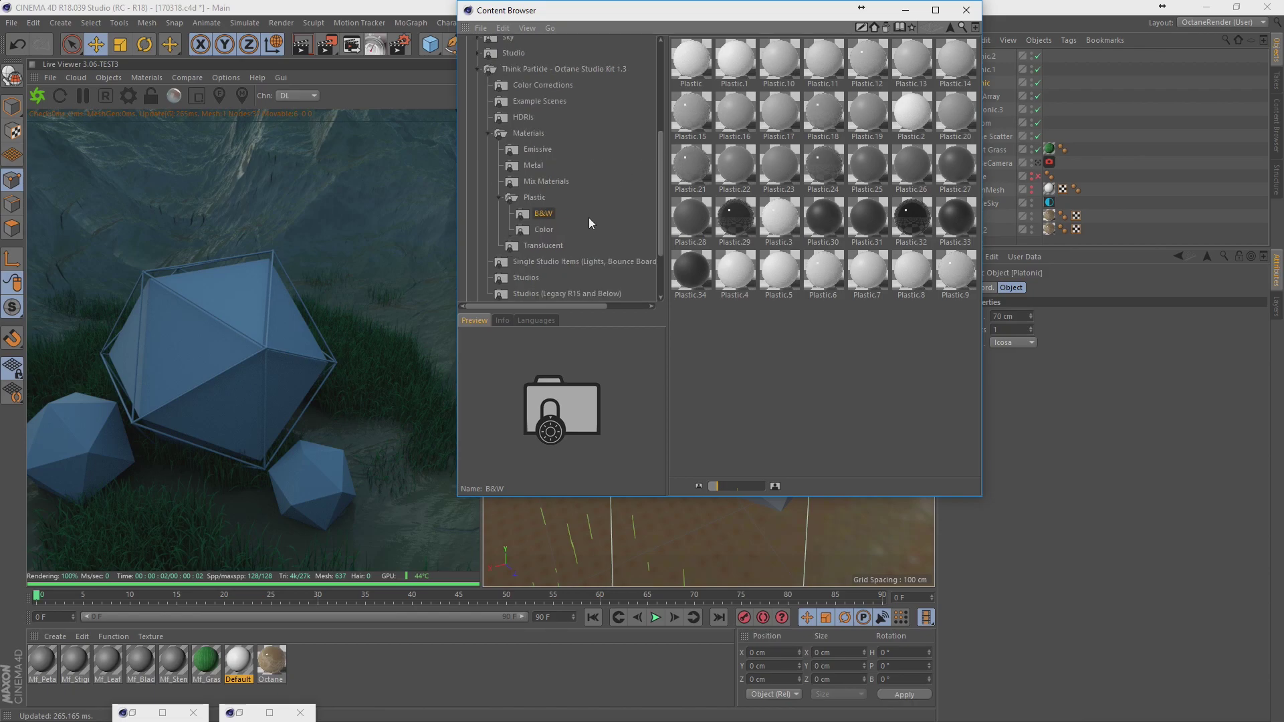
{"action": "left_click", "coordinate": [533, 165]}
{"action": "left_click_drag", "start_coordinate": [735, 59], "coordinate": [499, 652]}
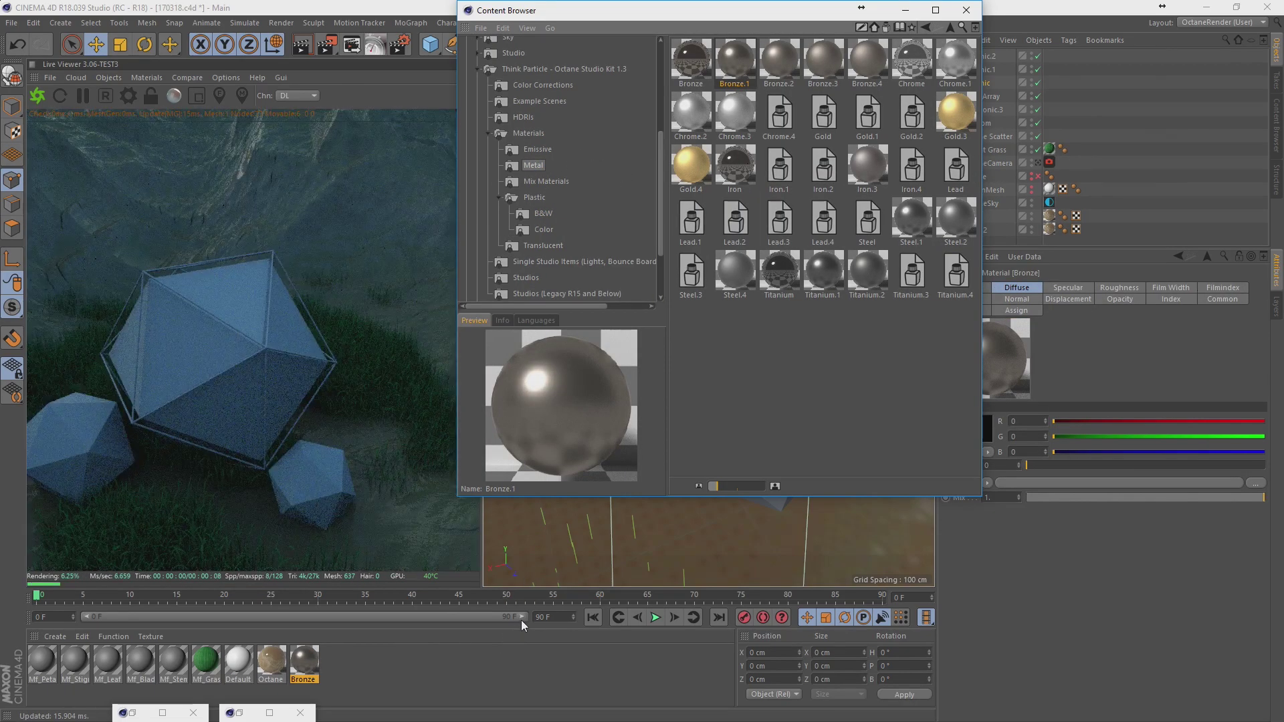
{"action": "left_click", "coordinate": [542, 245]}
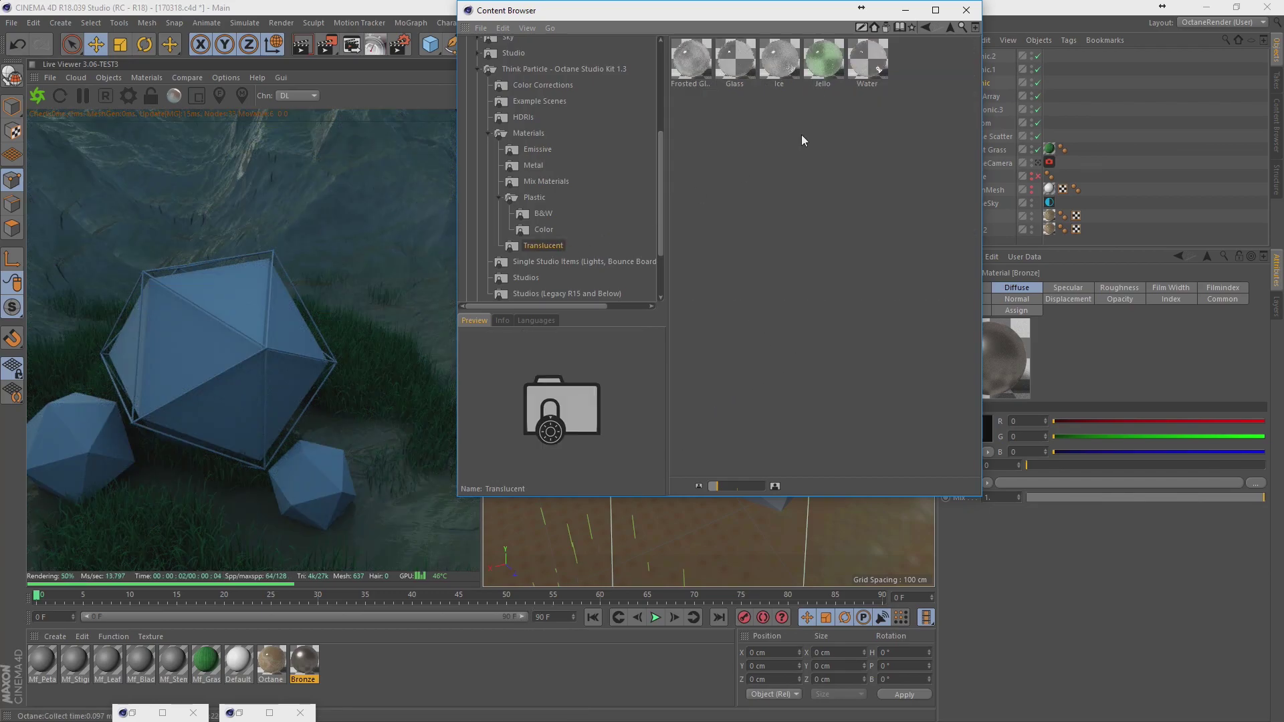
{"action": "left_click_drag", "start_coordinate": [691, 58], "coordinate": [480, 672]}
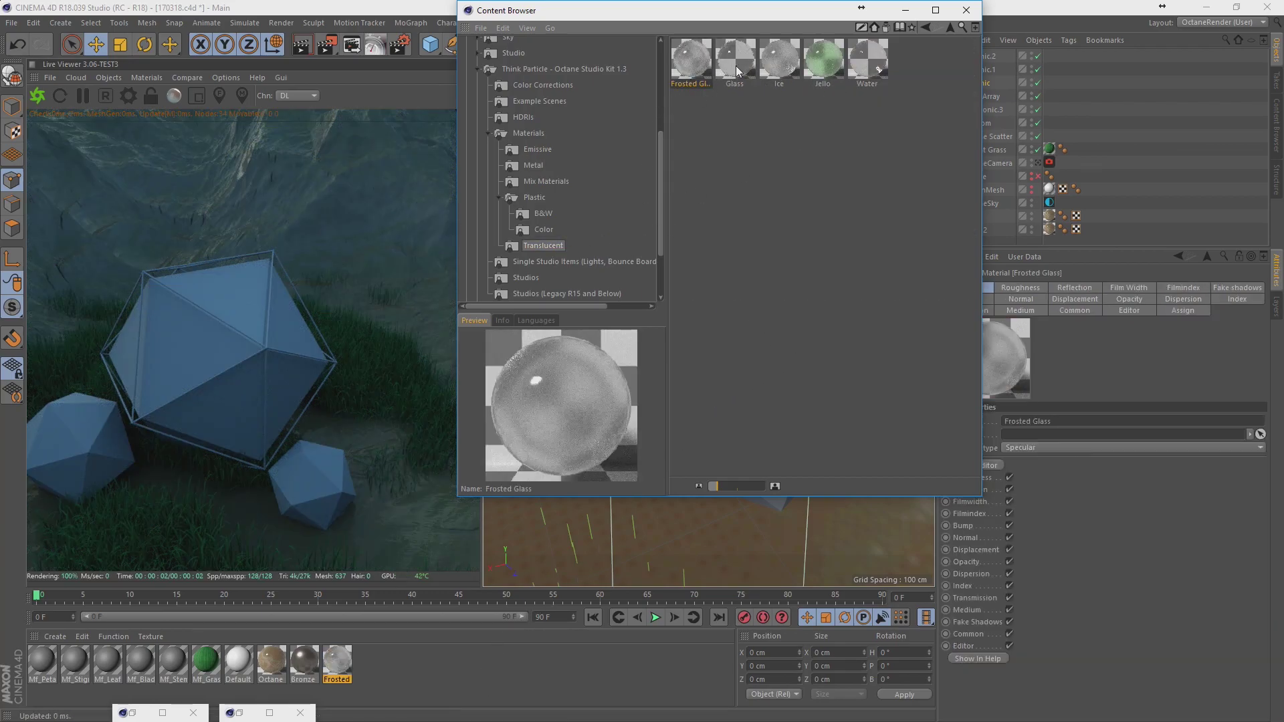
{"action": "left_click_drag", "start_coordinate": [734, 60], "coordinate": [530, 687]}
Create an Octane material with Diffuse off and Blackbody emission, and apply it to the Atom Array.
{"action": "left_click", "coordinate": [56, 636]}
{"action": "mouse_move", "coordinate": [70, 527]}
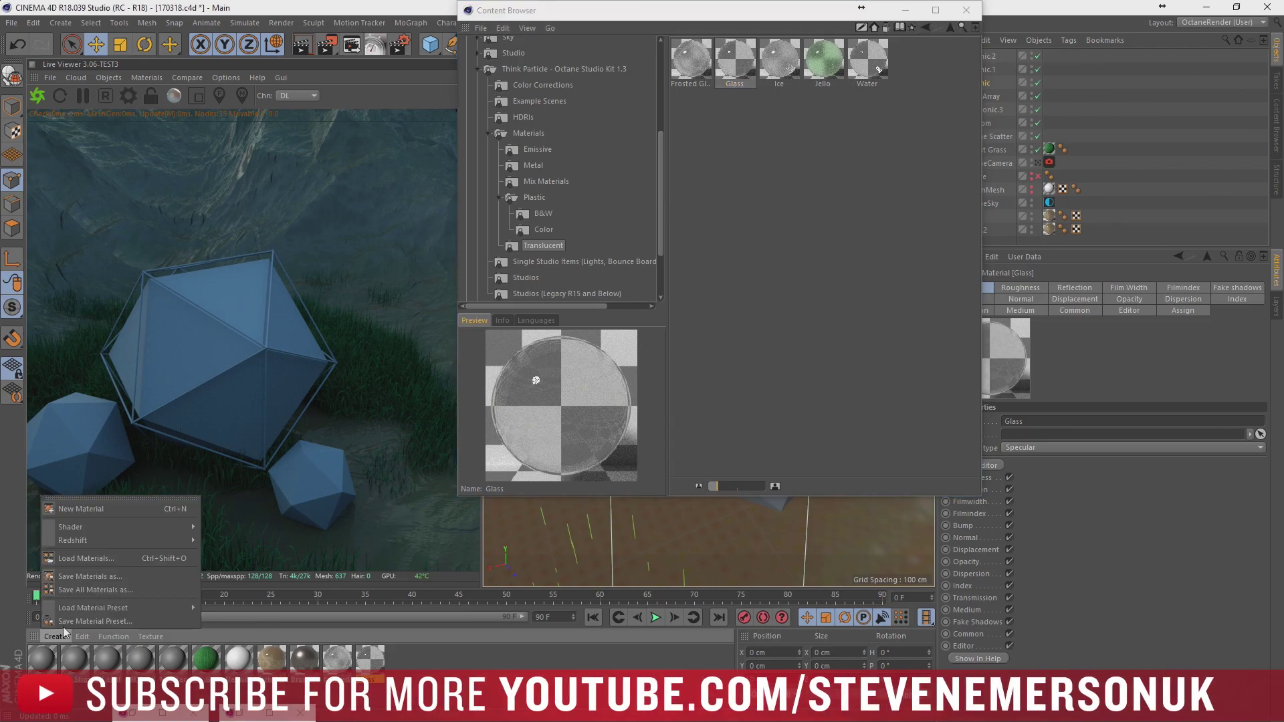
{"action": "left_click", "coordinate": [339, 473]}
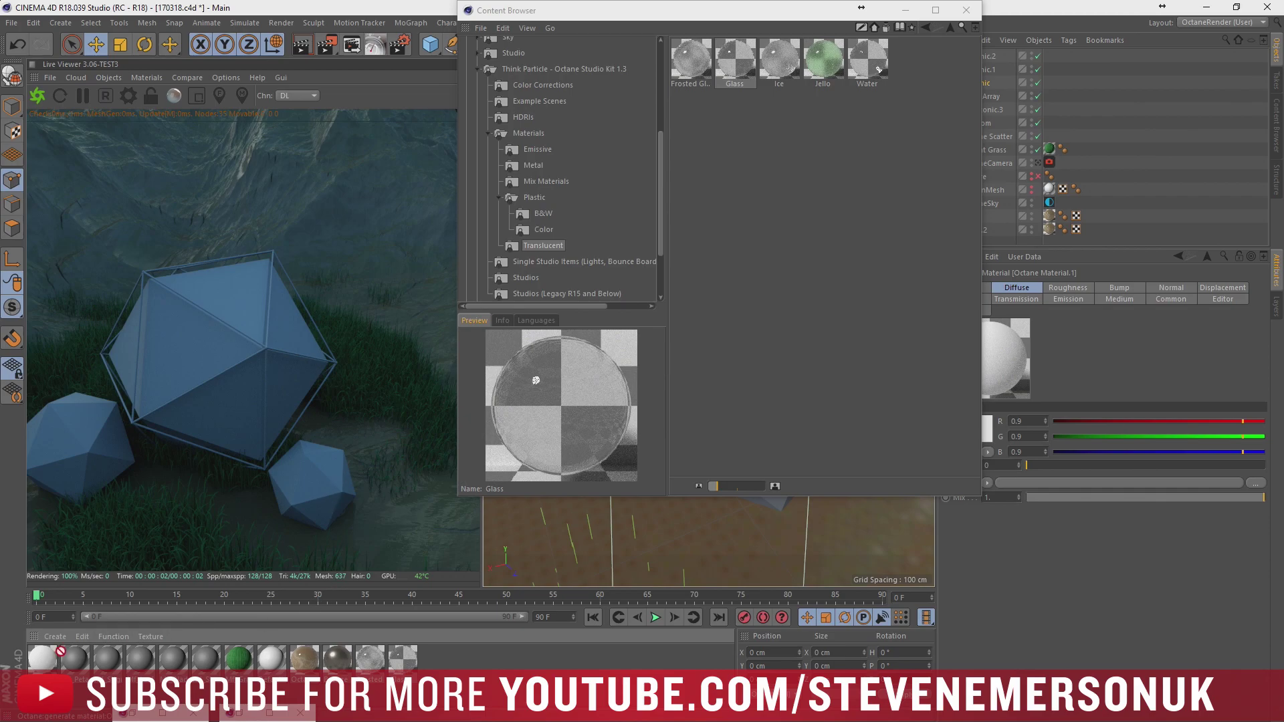
{"action": "left_click", "coordinate": [52, 638]}
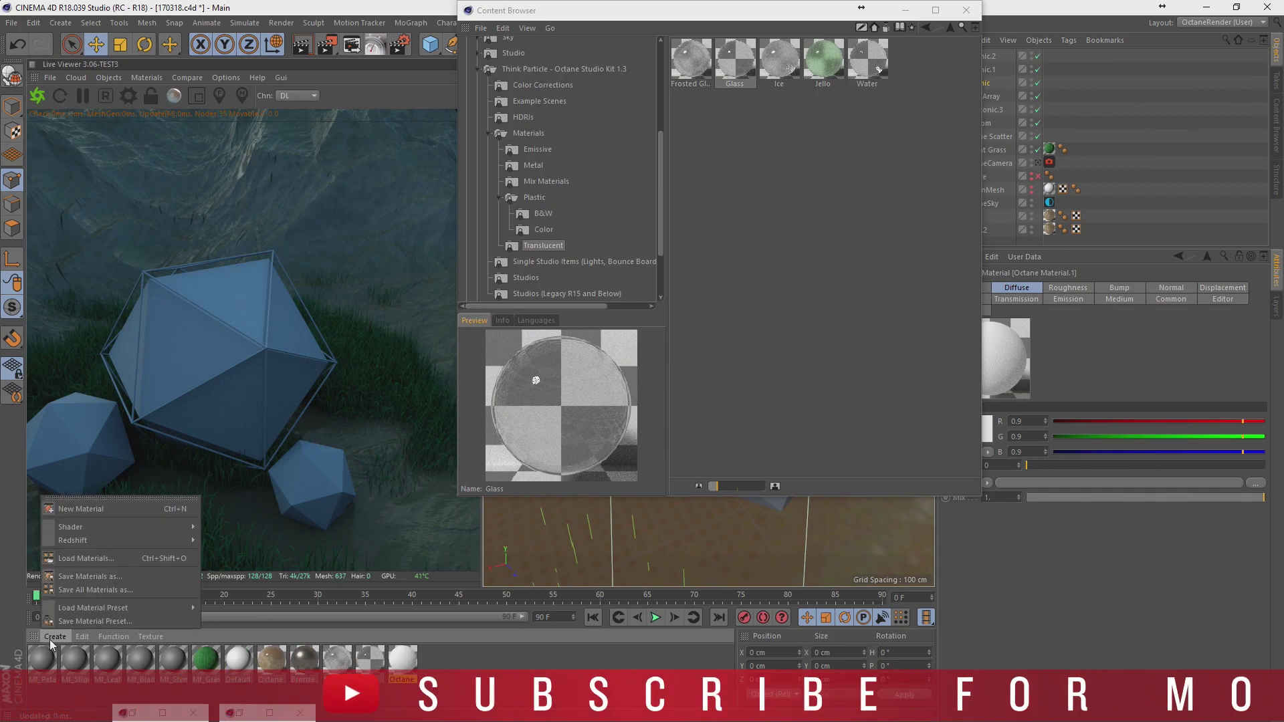
{"action": "left_click", "coordinate": [401, 660]}
{"action": "double_click", "coordinate": [402, 661]}
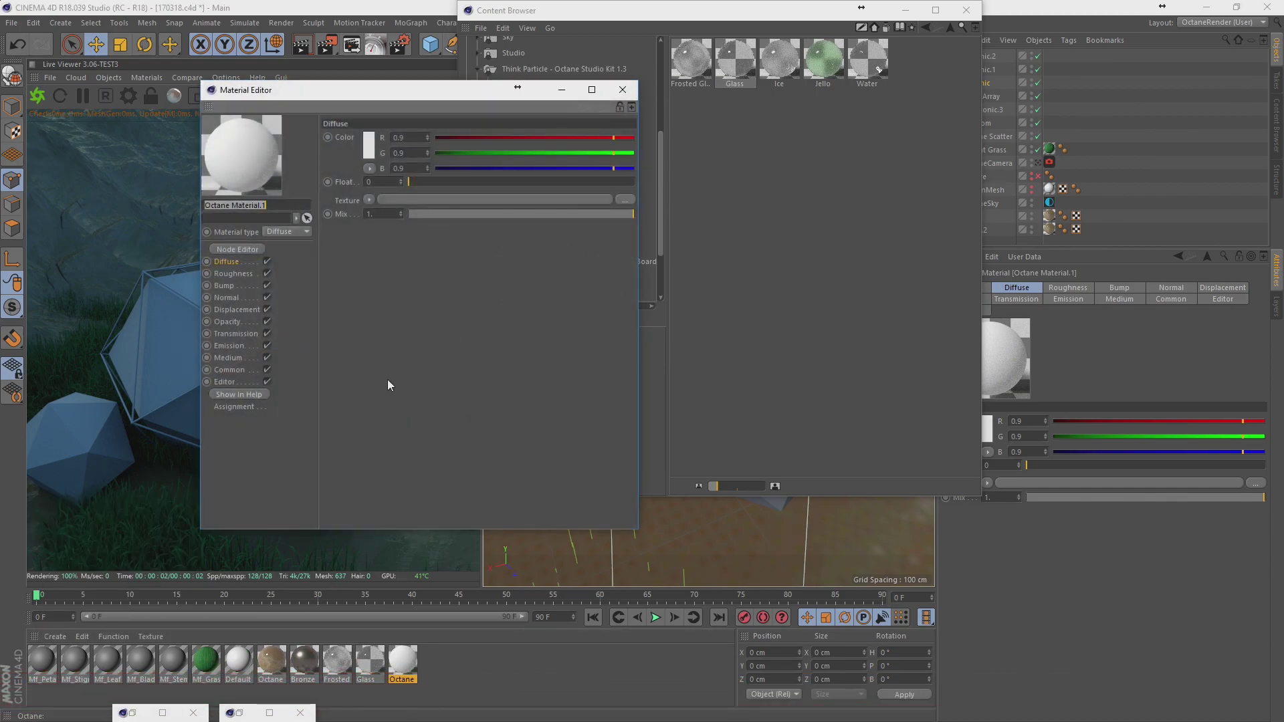
{"action": "left_click", "coordinate": [268, 261]}
{"action": "left_click", "coordinate": [238, 344]}
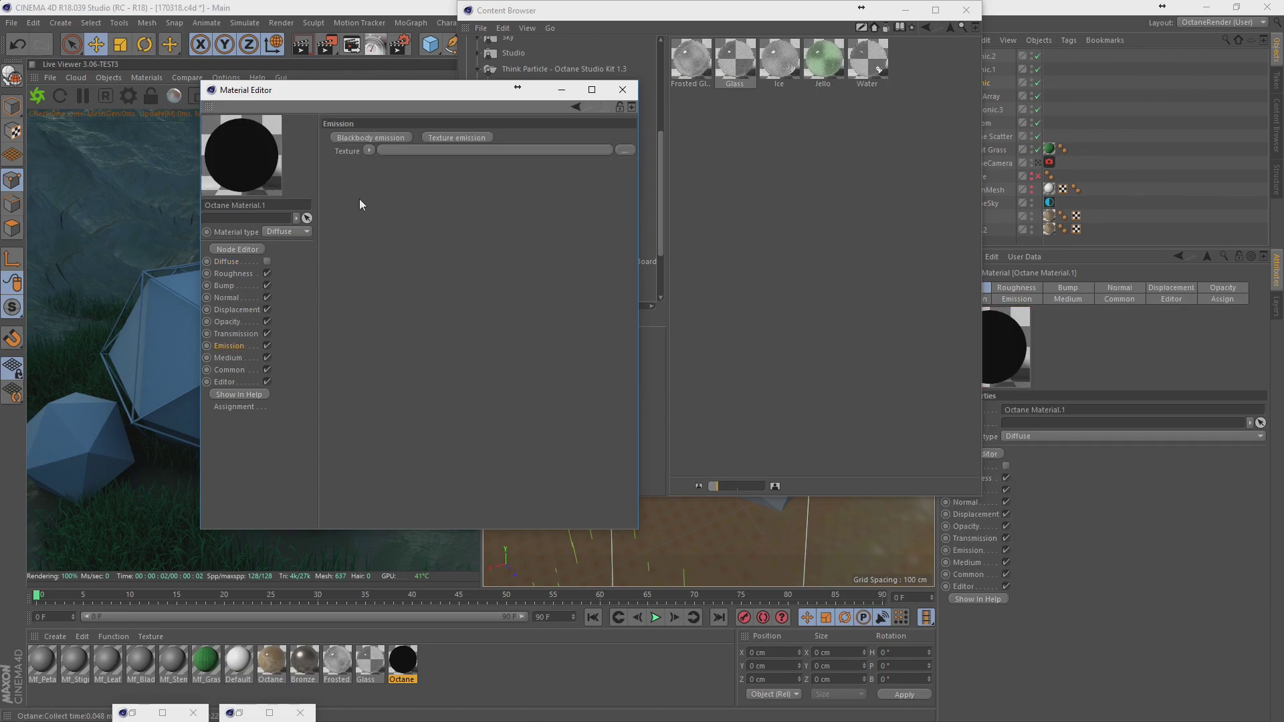
{"action": "left_click", "coordinate": [380, 130]}
{"action": "left_click", "coordinate": [380, 181]}
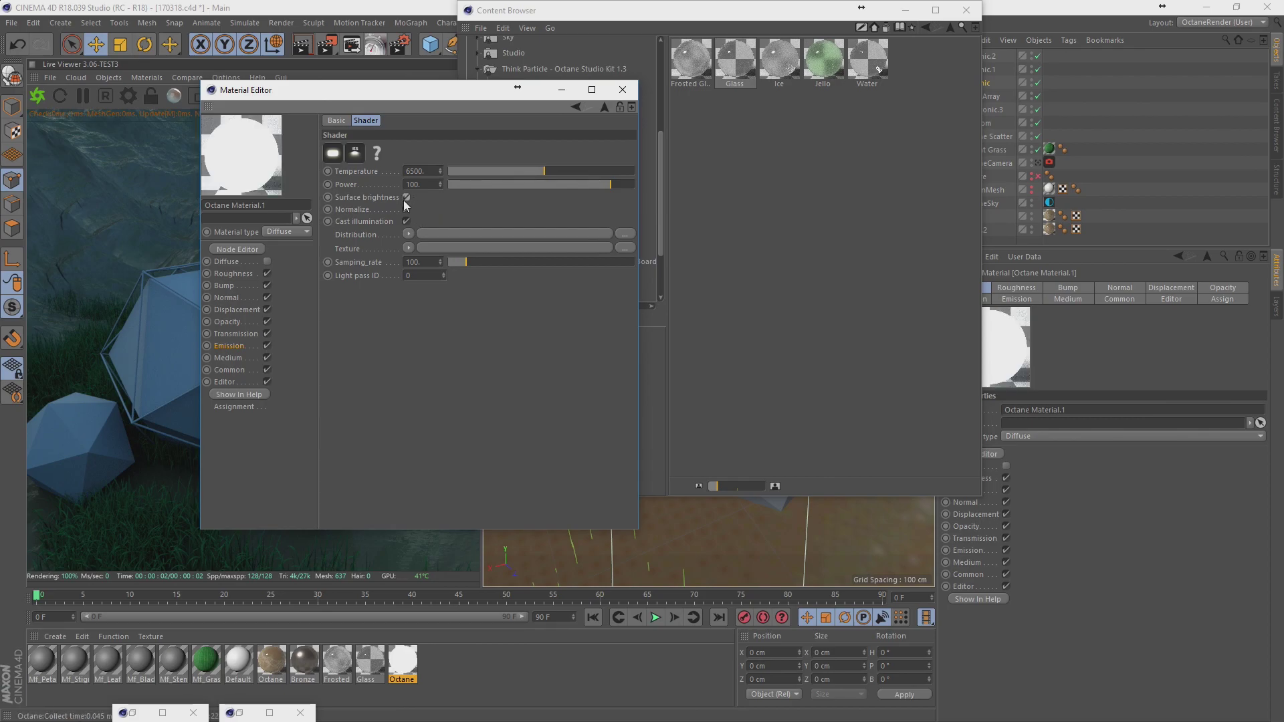
{"action": "left_click", "coordinate": [960, 13]}
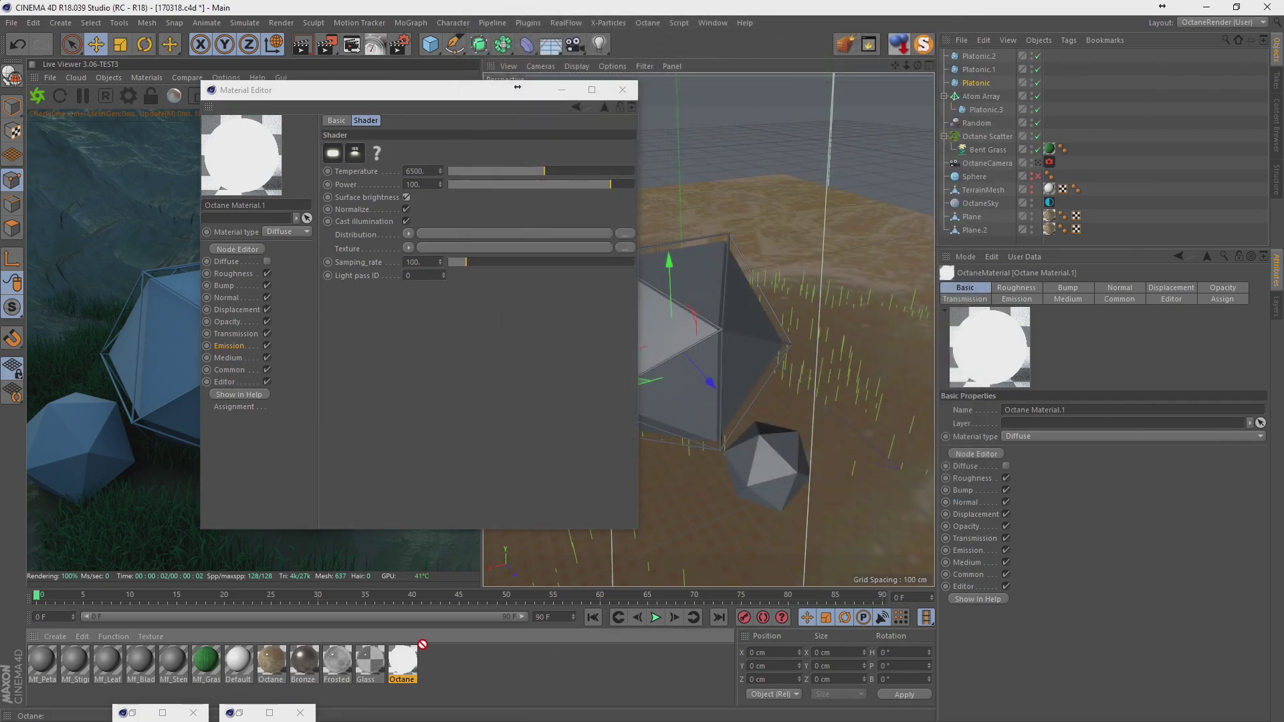
{"action": "left_click_drag", "start_coordinate": [1035, 136], "coordinate": [1047, 95]}
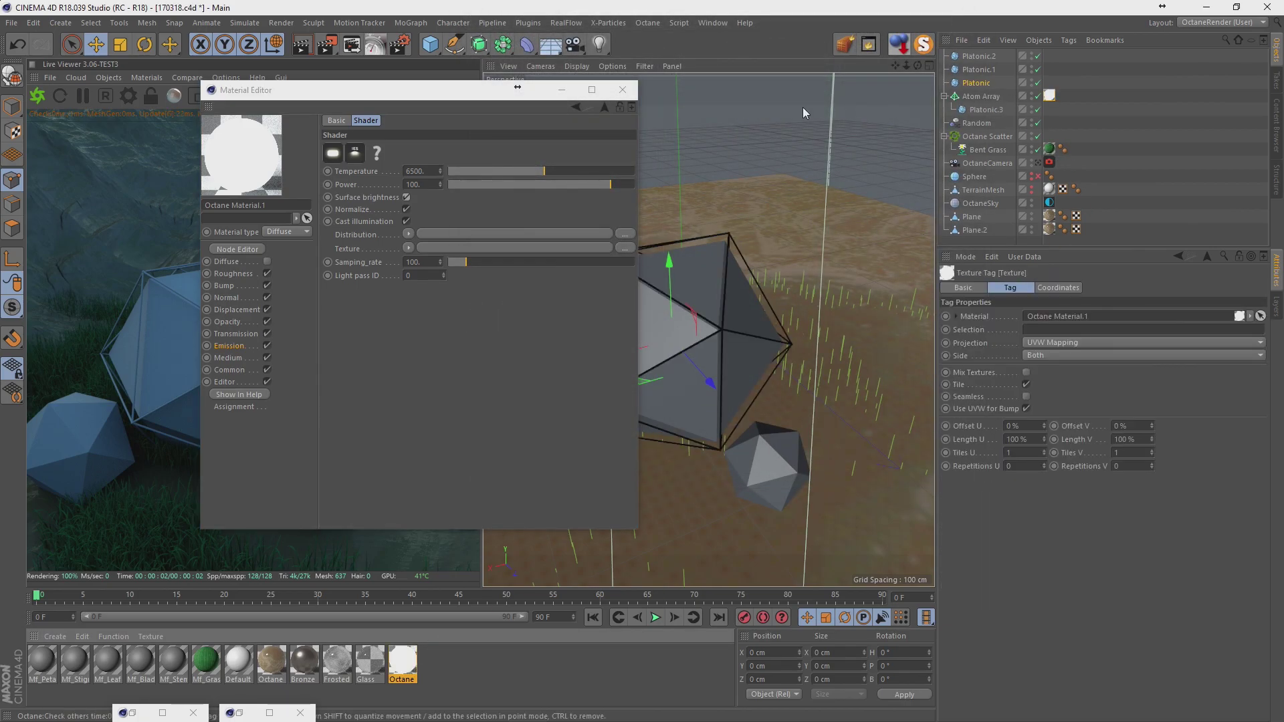
Close the Material Editor and put Frosted Glass on the Platonic icosahedron.
{"action": "left_click", "coordinate": [622, 90]}
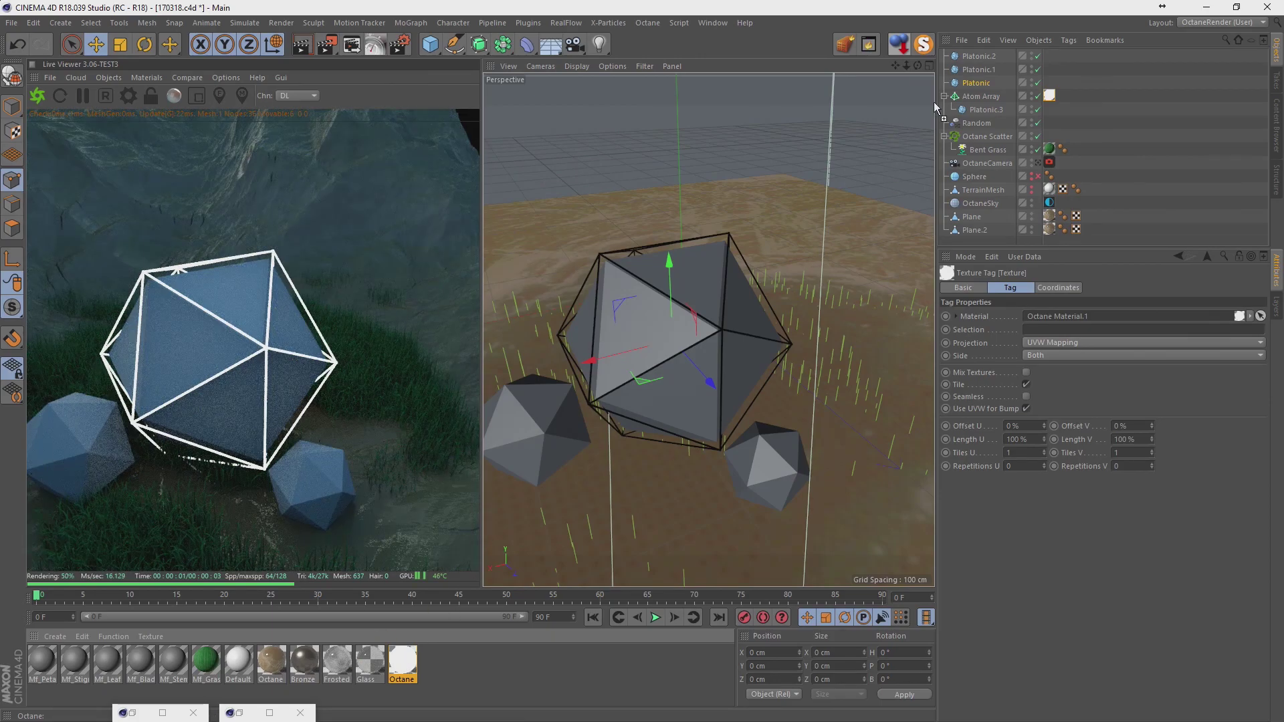
{"action": "left_click_drag", "start_coordinate": [973, 87], "coordinate": [974, 83]}
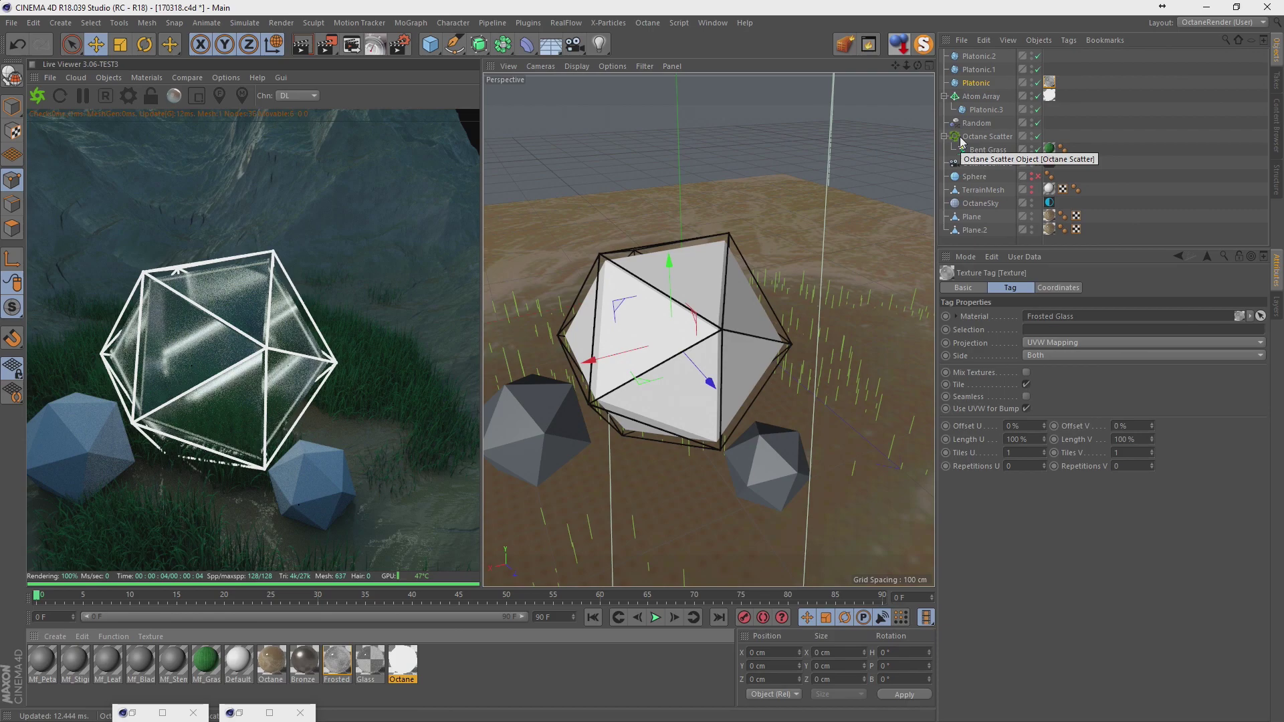
{"action": "left_click", "coordinate": [976, 71]}
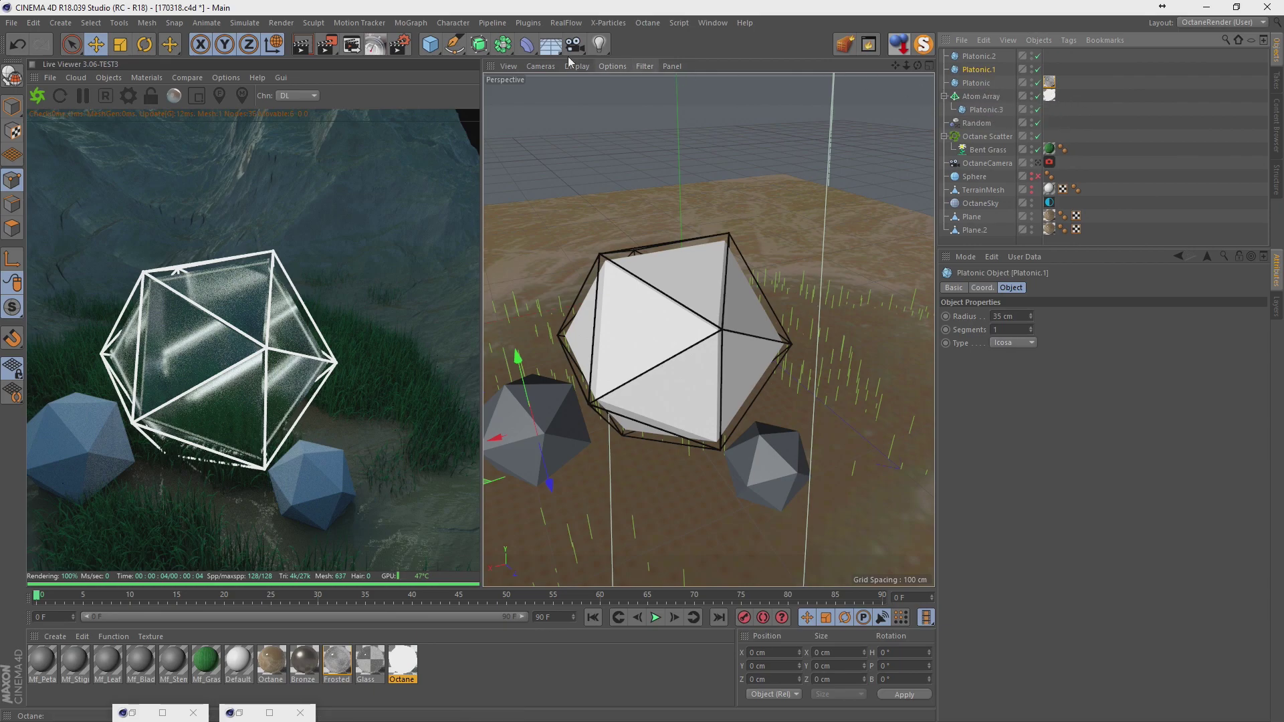
Wrap Platonic.1 in a new Atom Array.1 with a 1 cm radius.
{"action": "left_click_drag", "start_coordinate": [479, 44], "coordinate": [652, 59], "text": "alt"}
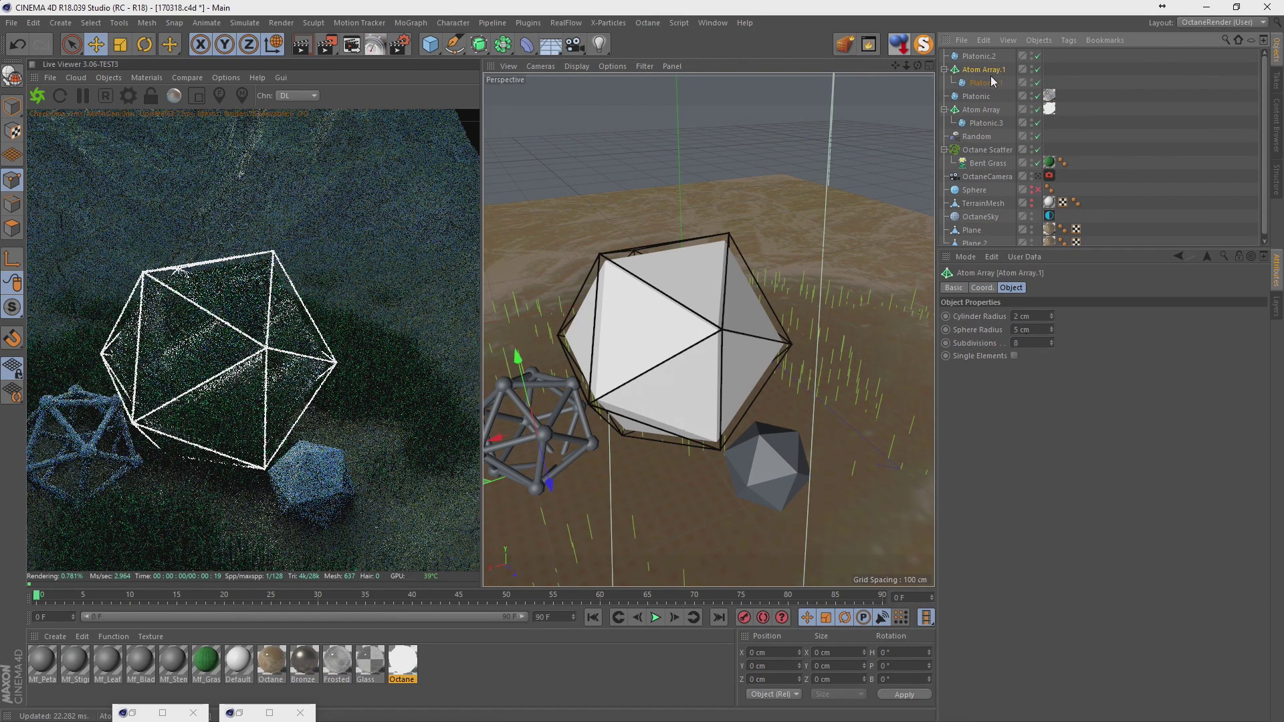
{"action": "left_click", "coordinate": [1018, 317]}
{"action": "type", "text": "1"}
{"action": "key", "text": "Return"}
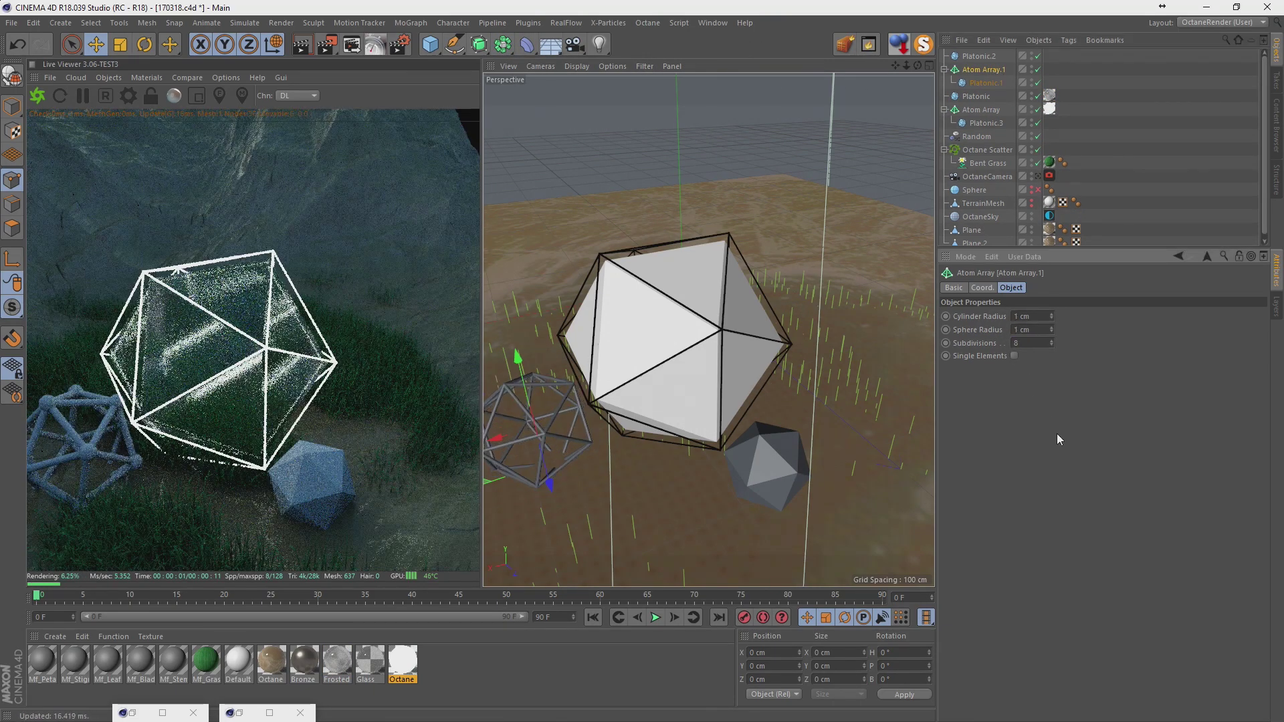
Set both Atom Arrays' radii to 0.75 cm and add a solid copy of Platonic.1.
{"action": "left_click", "coordinate": [973, 112]}
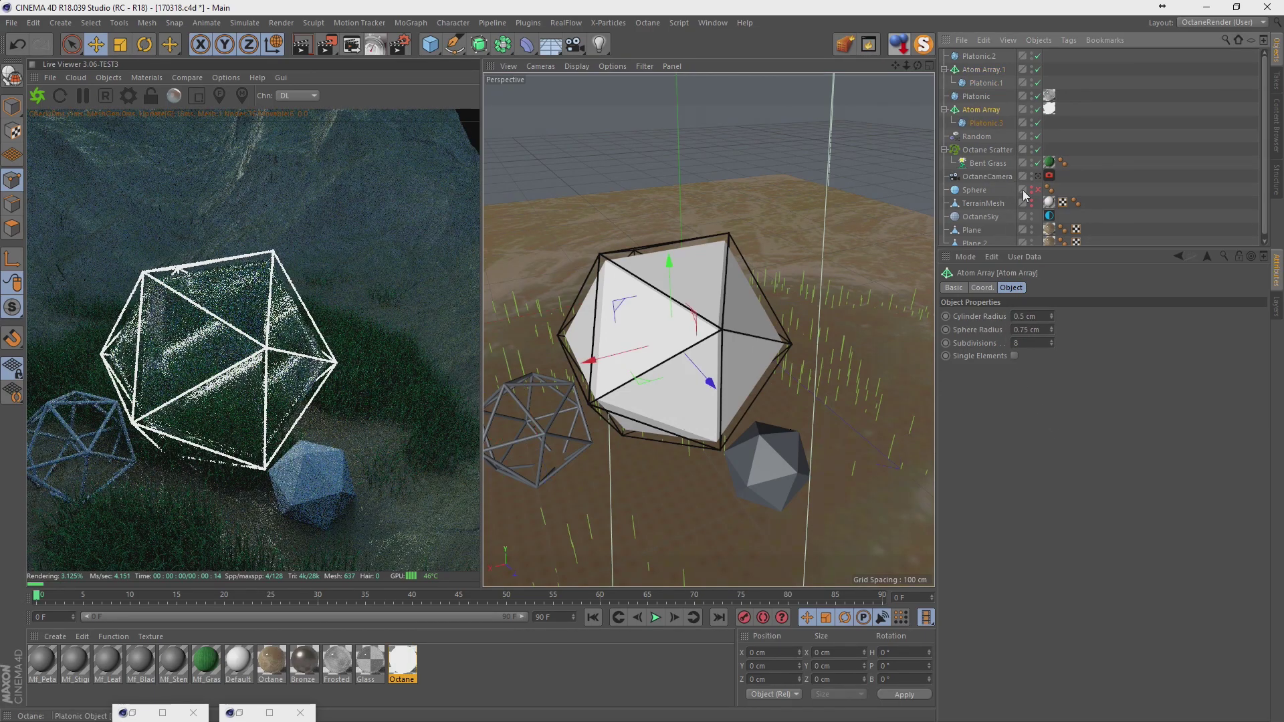
{"action": "left_click", "coordinate": [1043, 316]}
{"action": "type", "text": "0.75"}
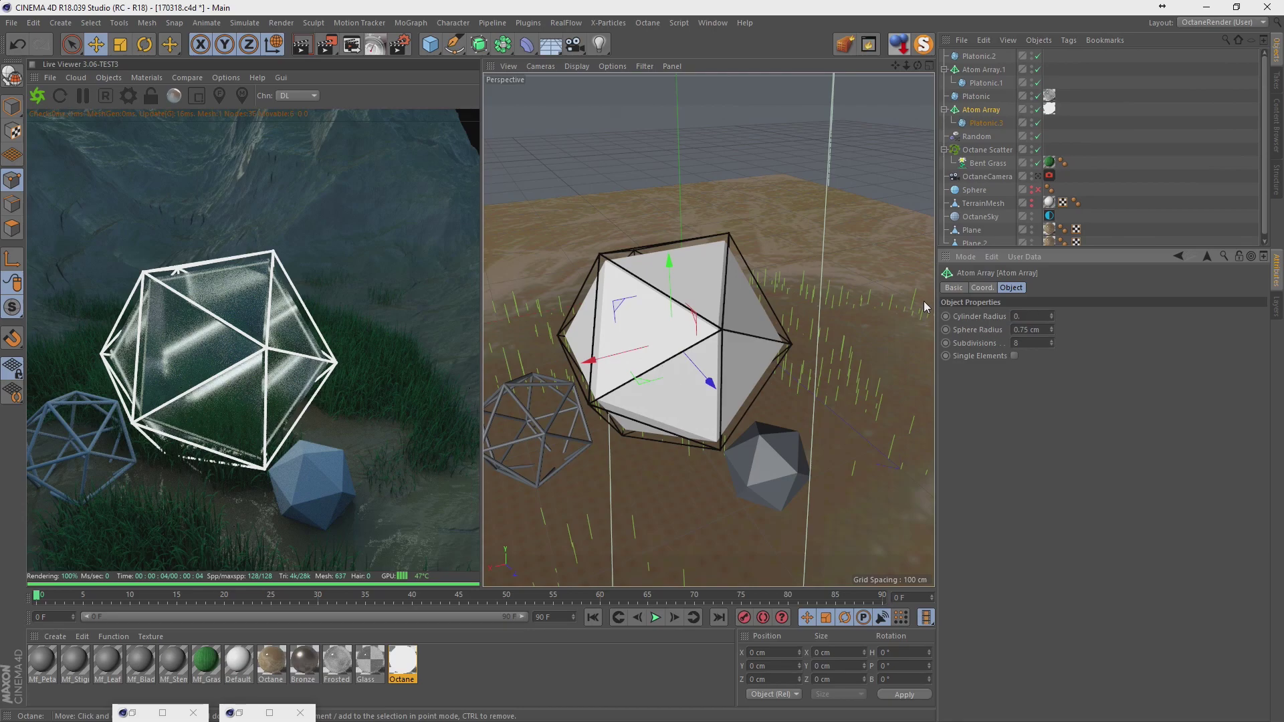
{"action": "key", "text": "Return"}
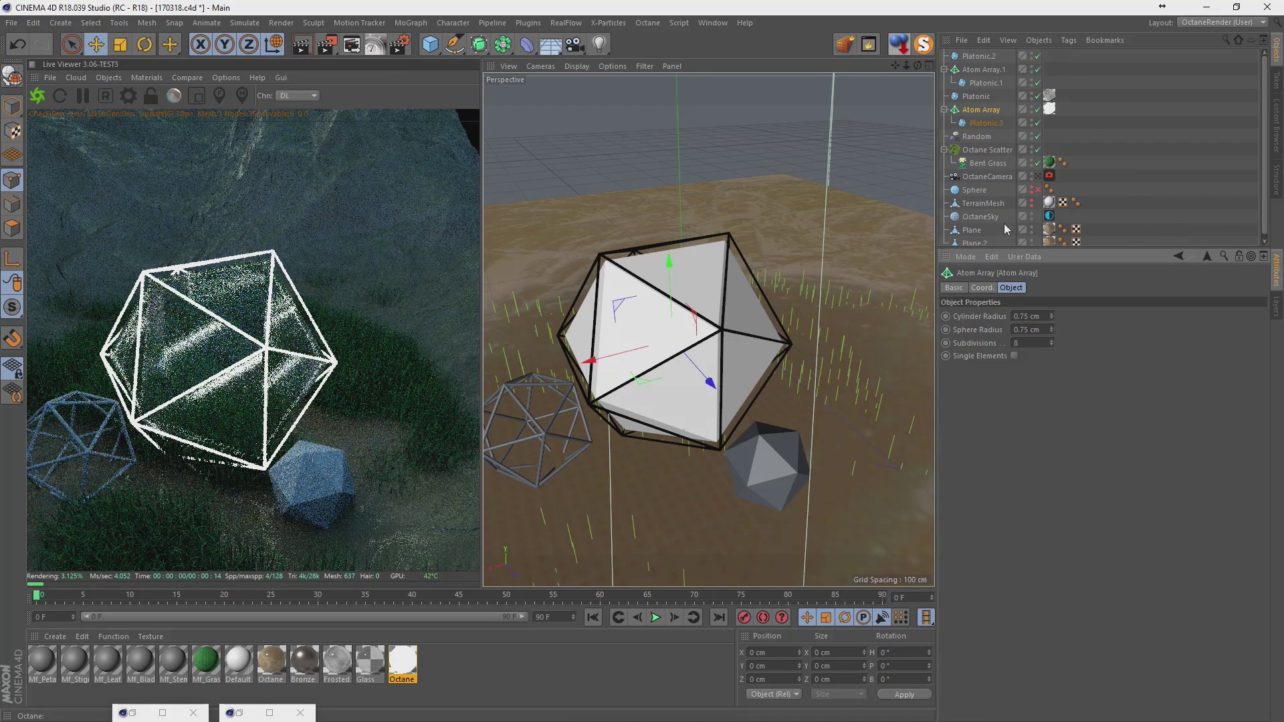
{"action": "left_click", "coordinate": [983, 69]}
{"action": "left_click", "coordinate": [1036, 317]}
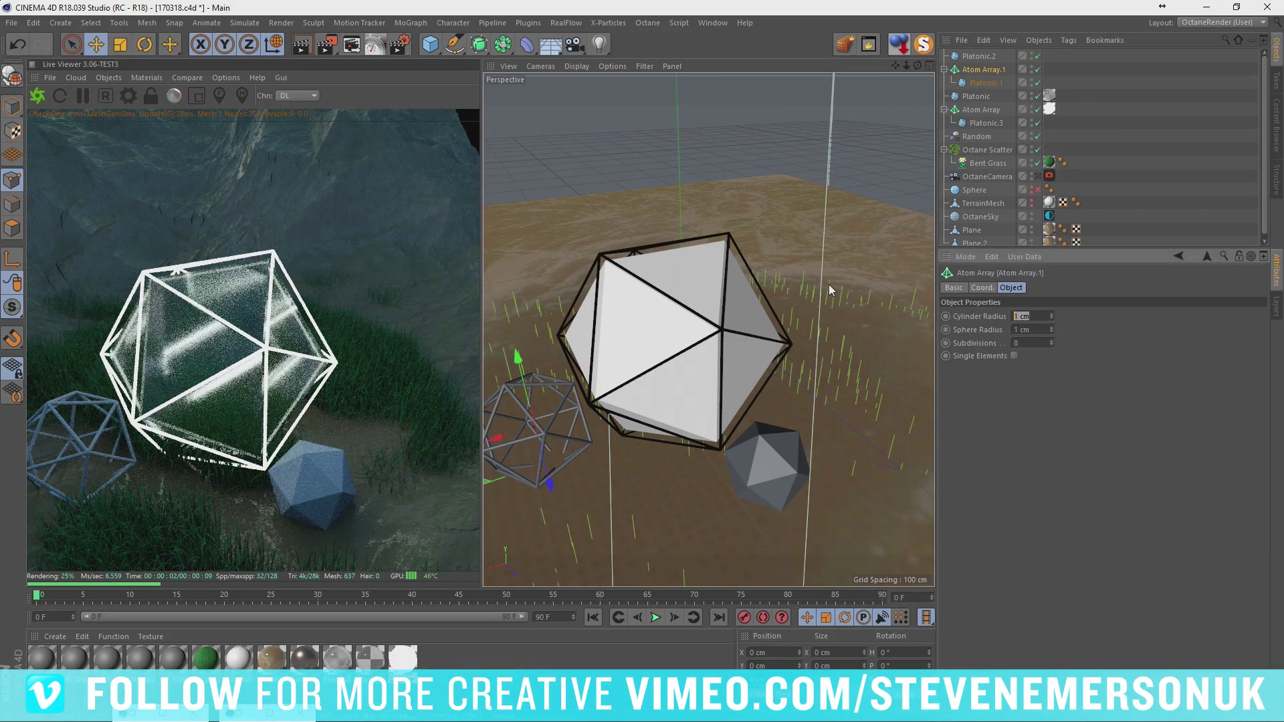
{"action": "type", "text": "0.75"}
{"action": "key", "text": "Tab"}
{"action": "type", "text": "0.75"}
{"action": "key", "text": "Return"}
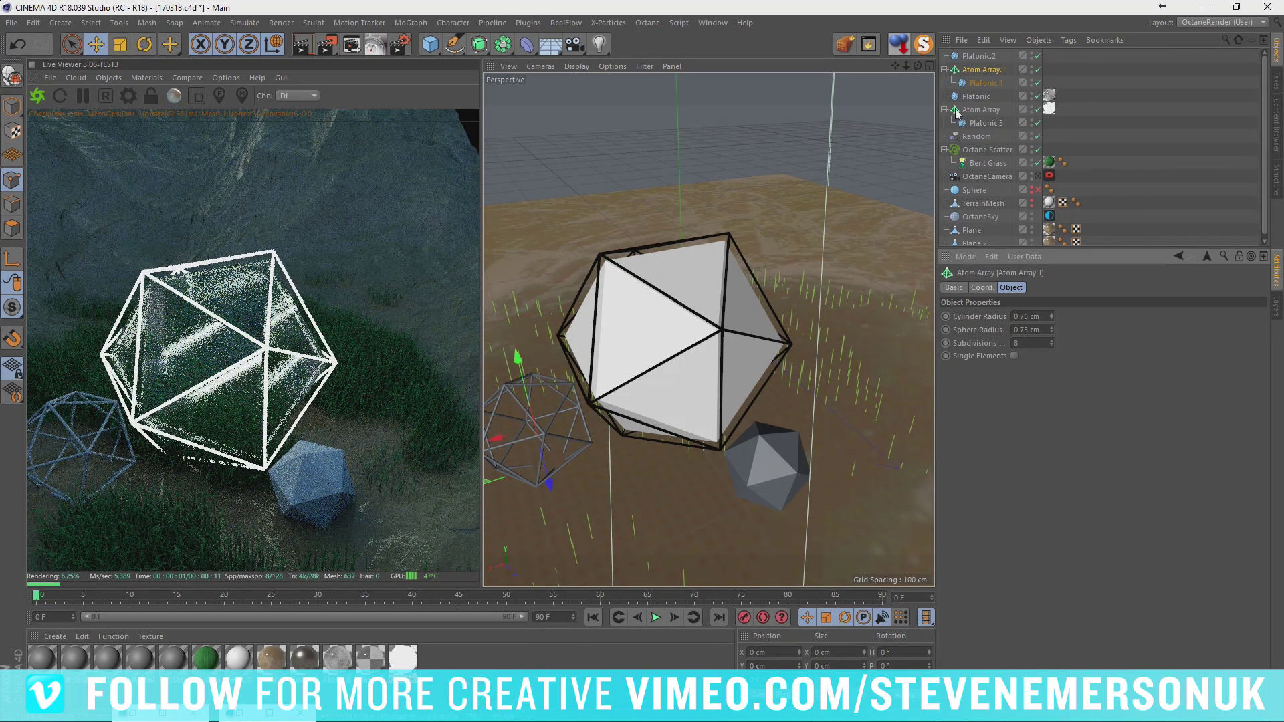
{"action": "left_click", "coordinate": [979, 82]}
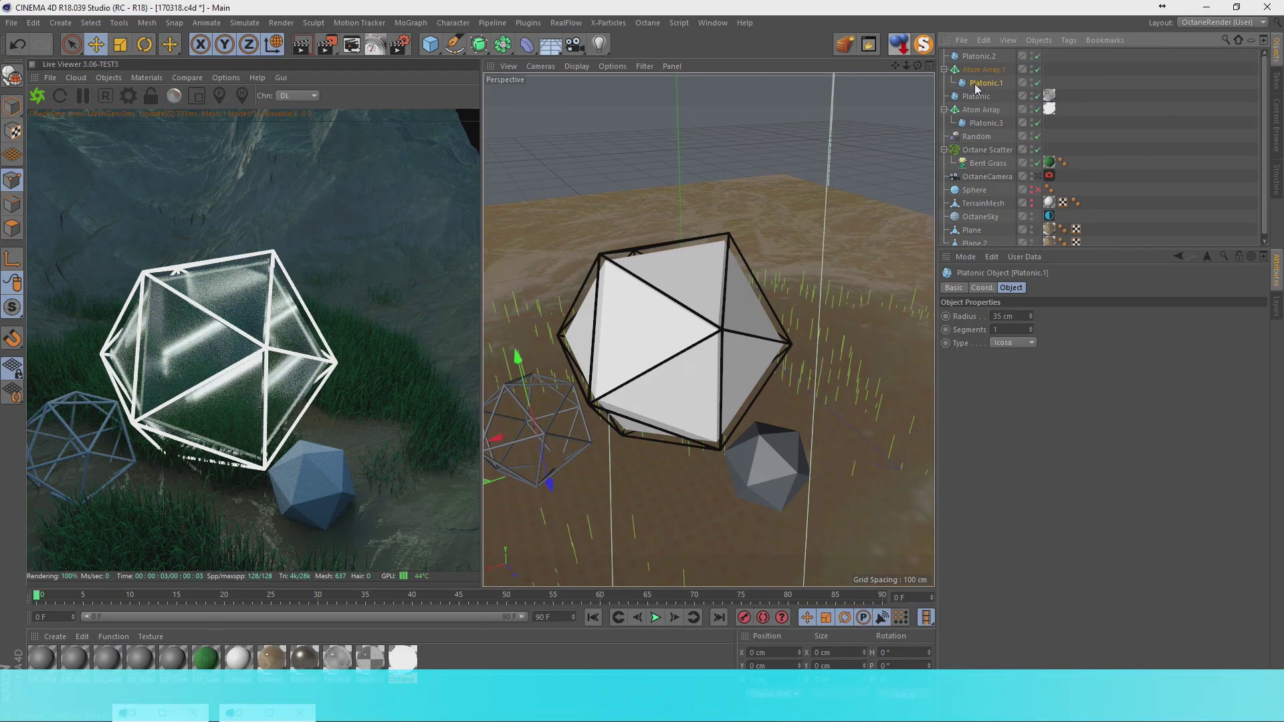
{"action": "left_click_drag", "start_coordinate": [972, 94], "coordinate": [976, 104], "text": "ctrl"}
Give Atom Array.1 the glowing Octane material and the solid icosahedron copy Frosted Glass.
{"action": "left_click", "coordinate": [981, 69]}
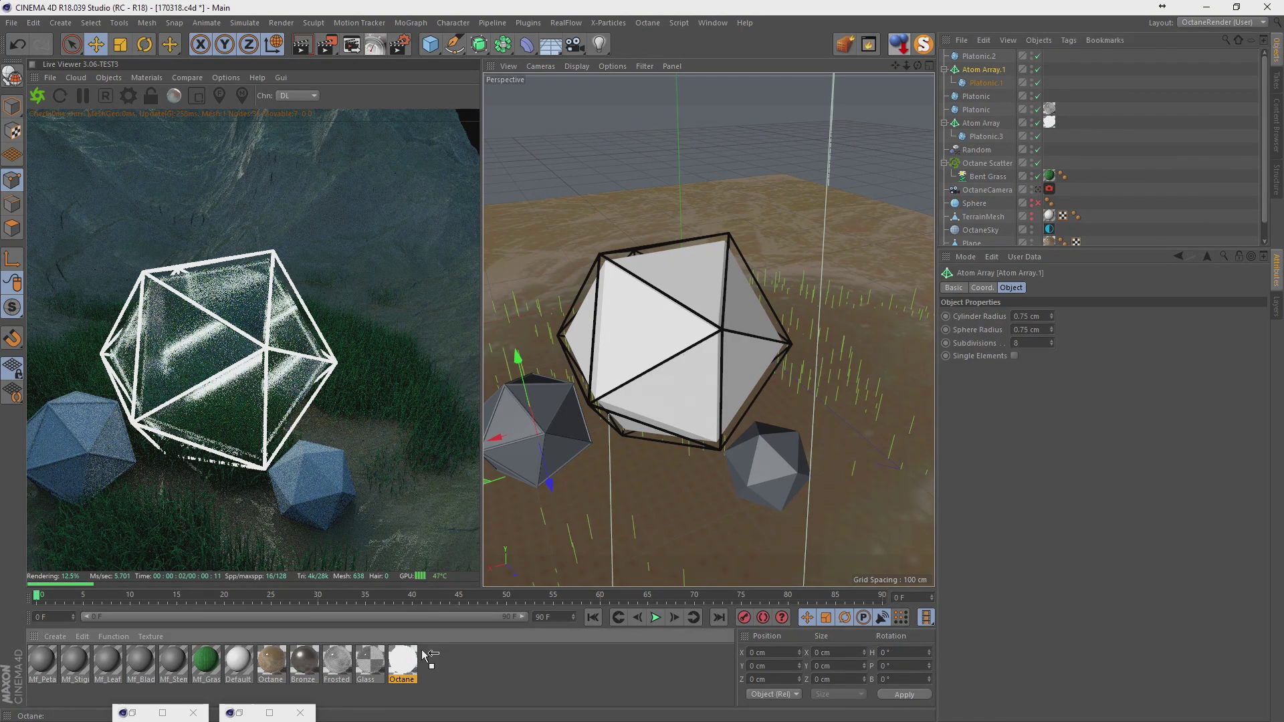
{"action": "left_click_drag", "start_coordinate": [999, 65], "coordinate": [981, 69]}
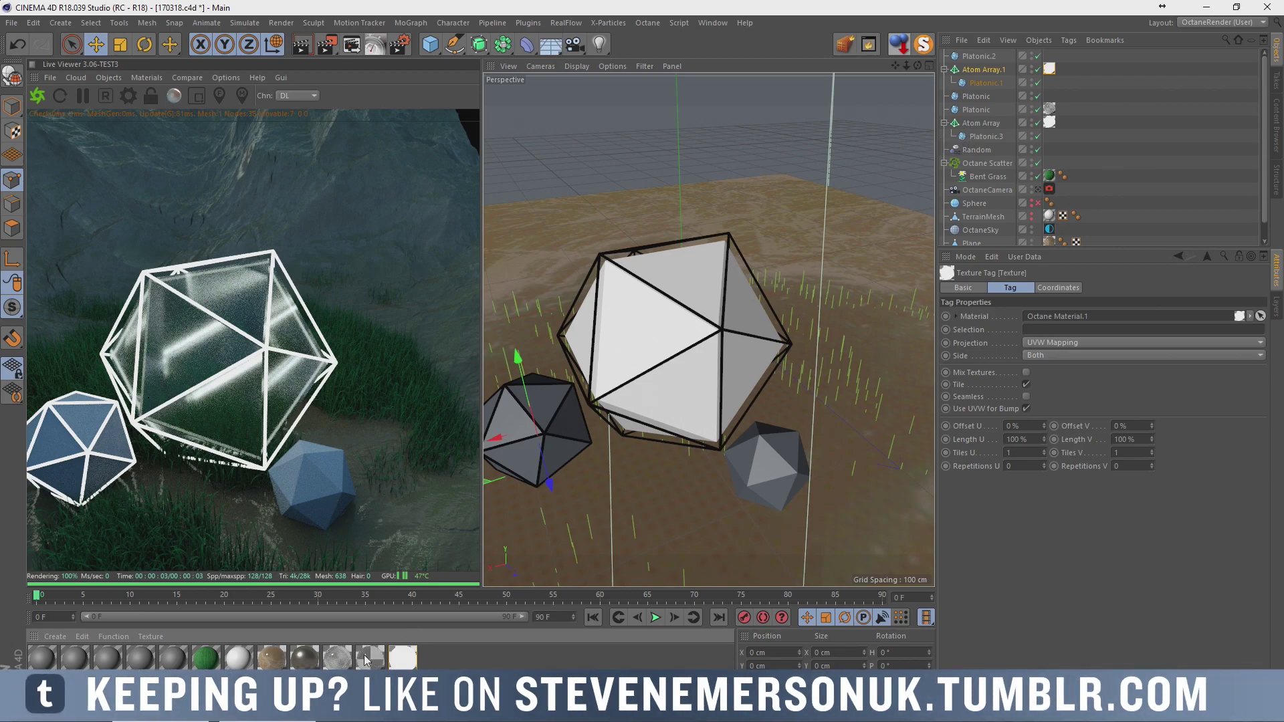
{"action": "left_click_drag", "start_coordinate": [982, 97], "coordinate": [983, 98]}
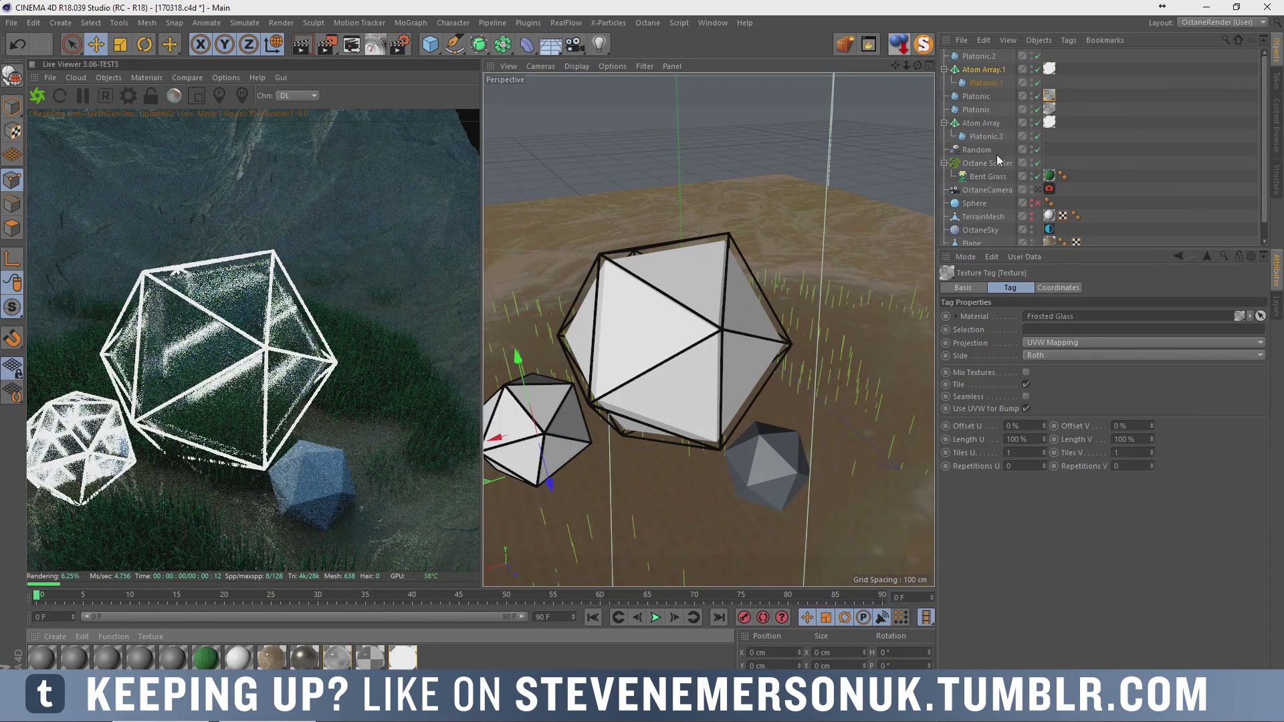
Set the sphere radius of both Atom Arrays to 0.5 cm.
{"action": "left_click", "coordinate": [985, 70]}
{"action": "left_click", "coordinate": [980, 123], "text": "ctrl"}
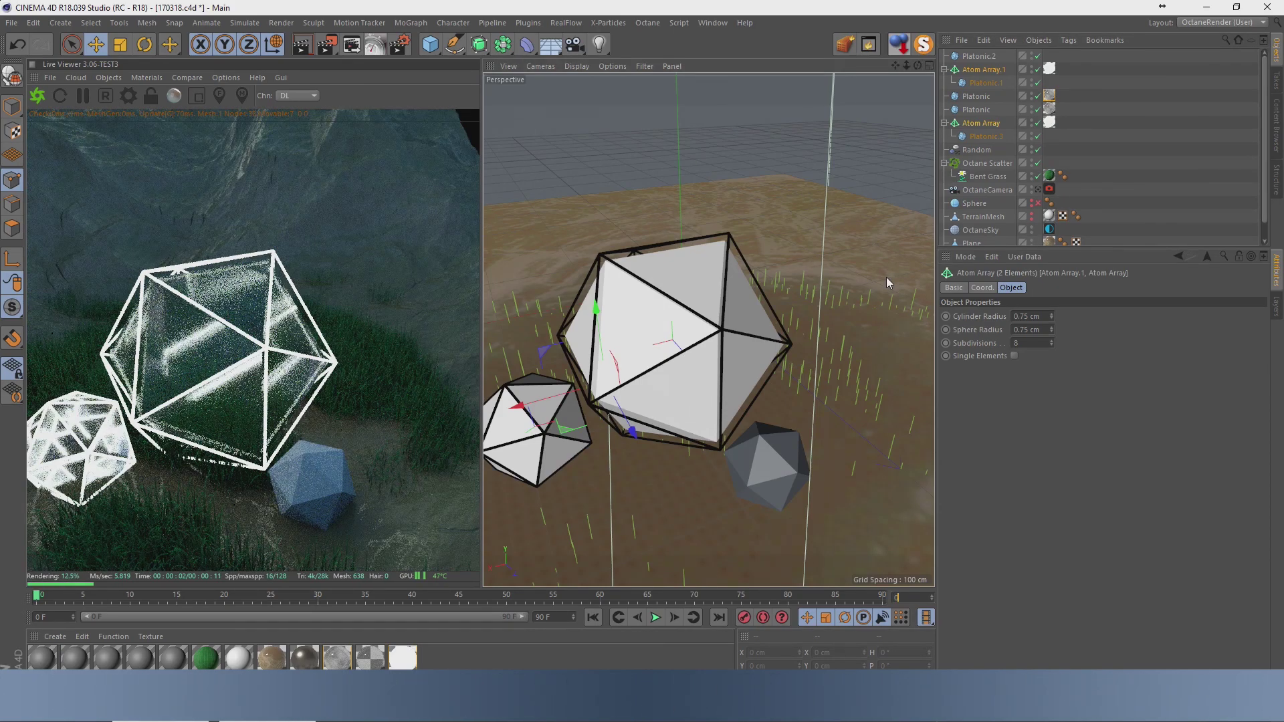
{"action": "left_click", "coordinate": [1026, 329]}
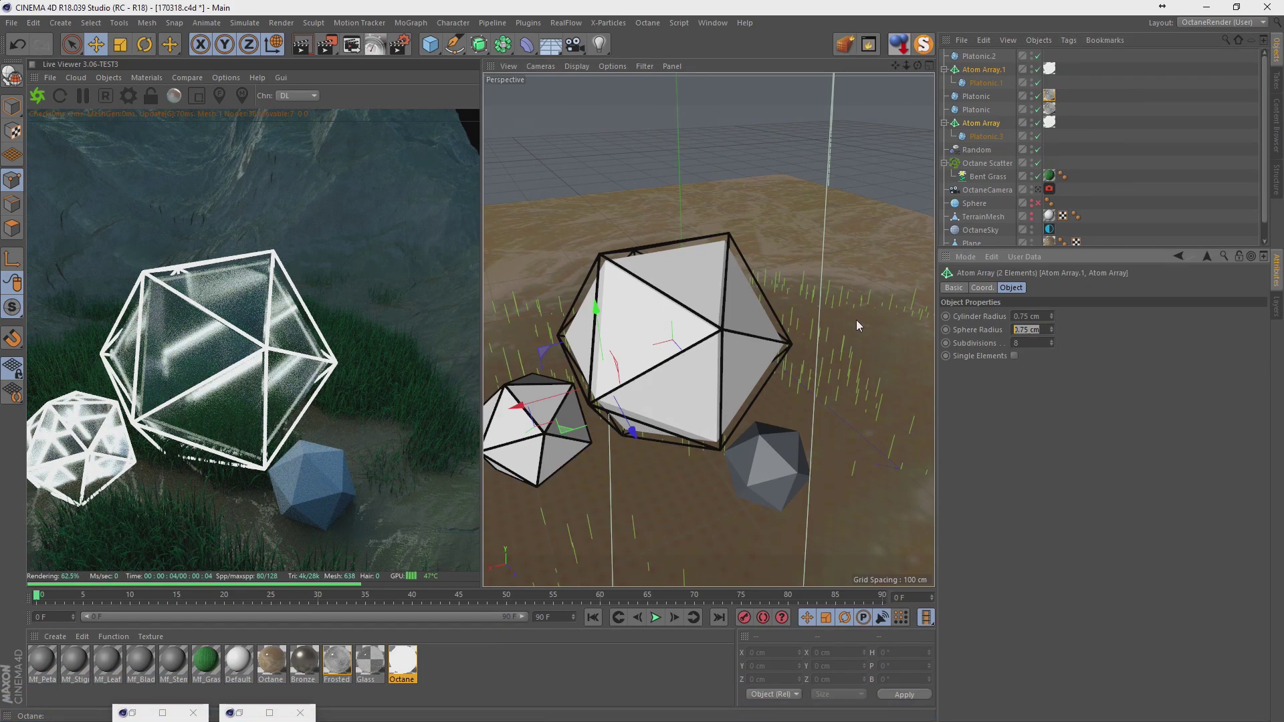
{"action": "type", "text": "0.5"}
{"action": "key", "text": "Tab"}
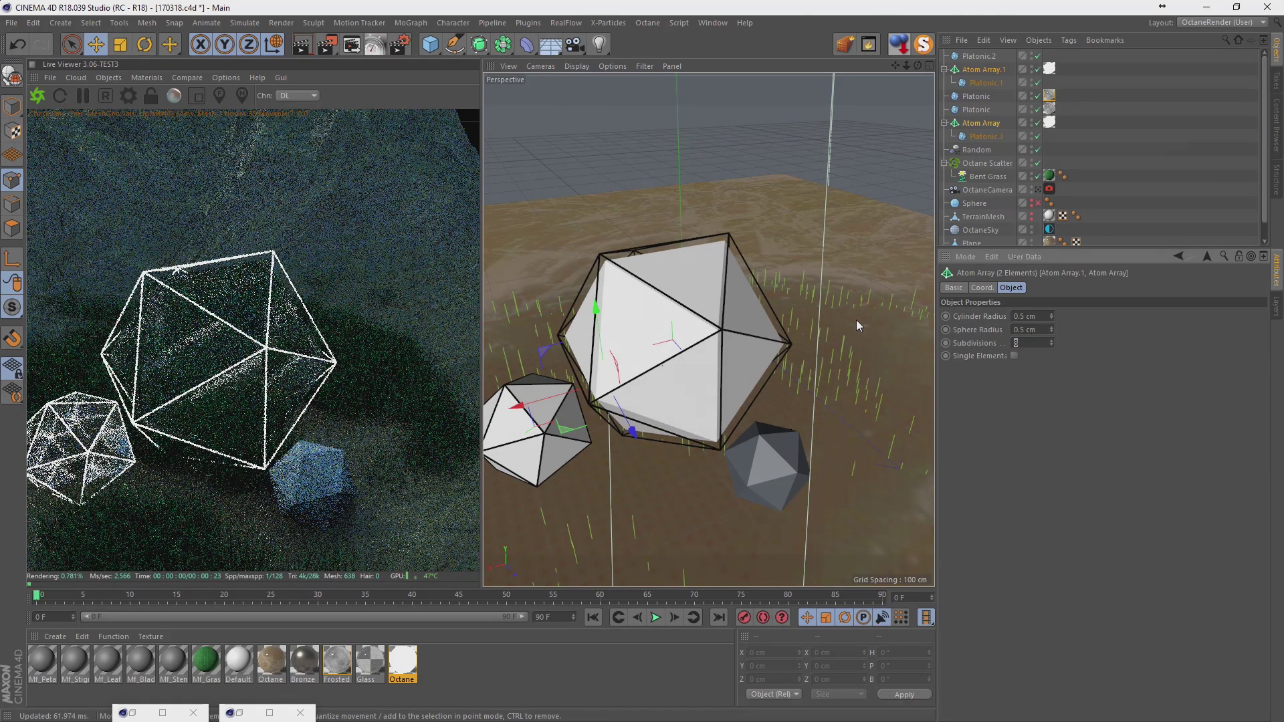
{"action": "left_click", "coordinate": [979, 56]}
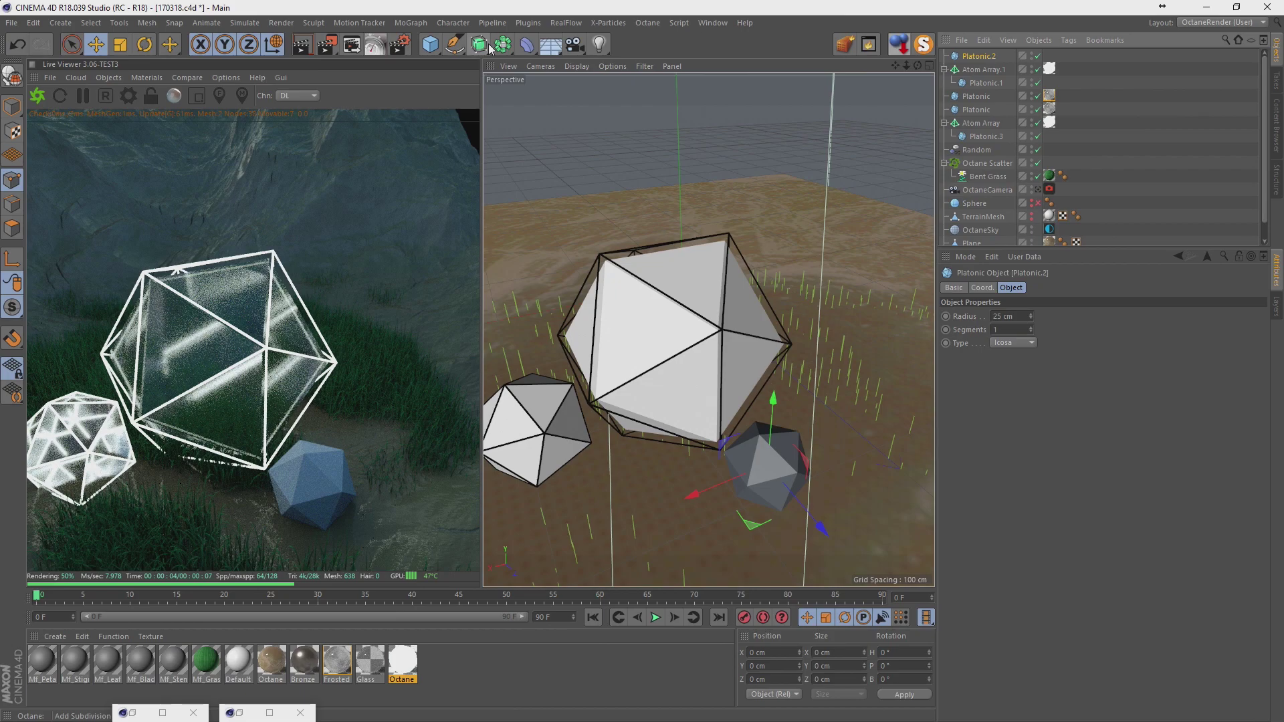
Wrap Platonic.2 in Atom Array.2 with cylinder and sphere radii of 0.5 cm.
{"action": "left_click_drag", "start_coordinate": [479, 44], "coordinate": [558, 13]}
{"action": "left_click_drag", "start_coordinate": [503, 44], "coordinate": [644, 68]}
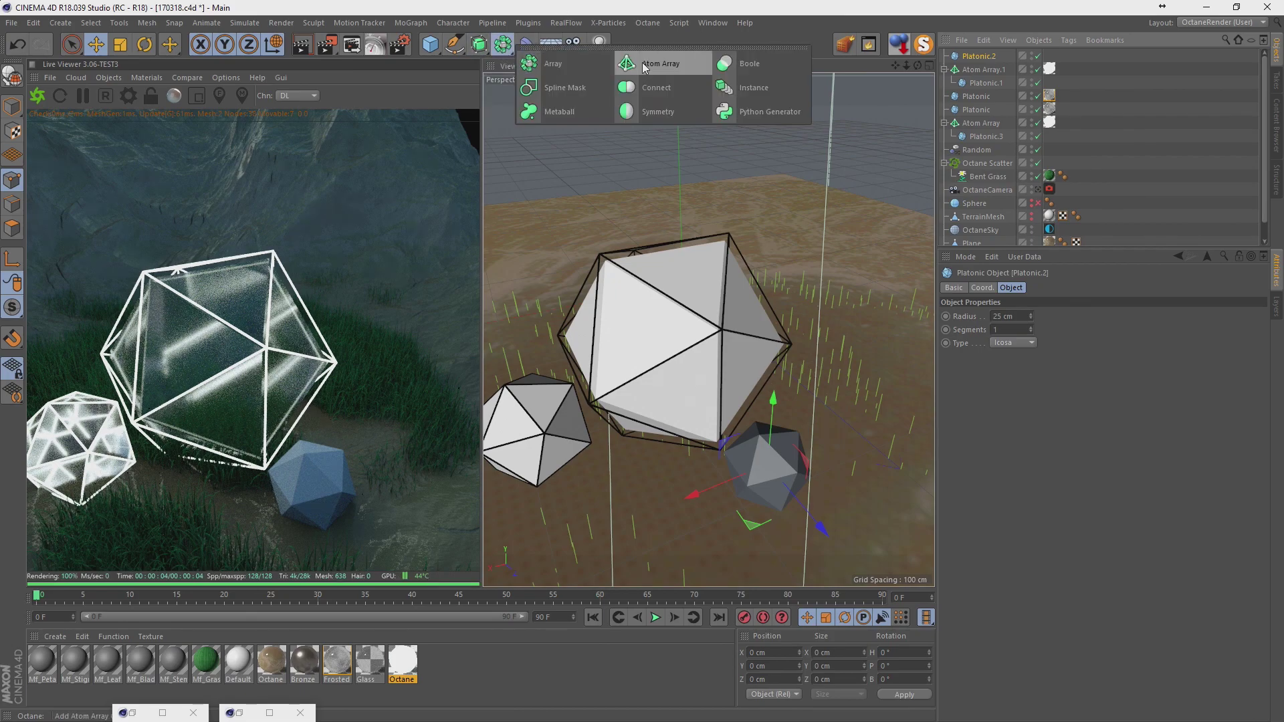
{"action": "left_click", "coordinate": [676, 58], "text": "alt"}
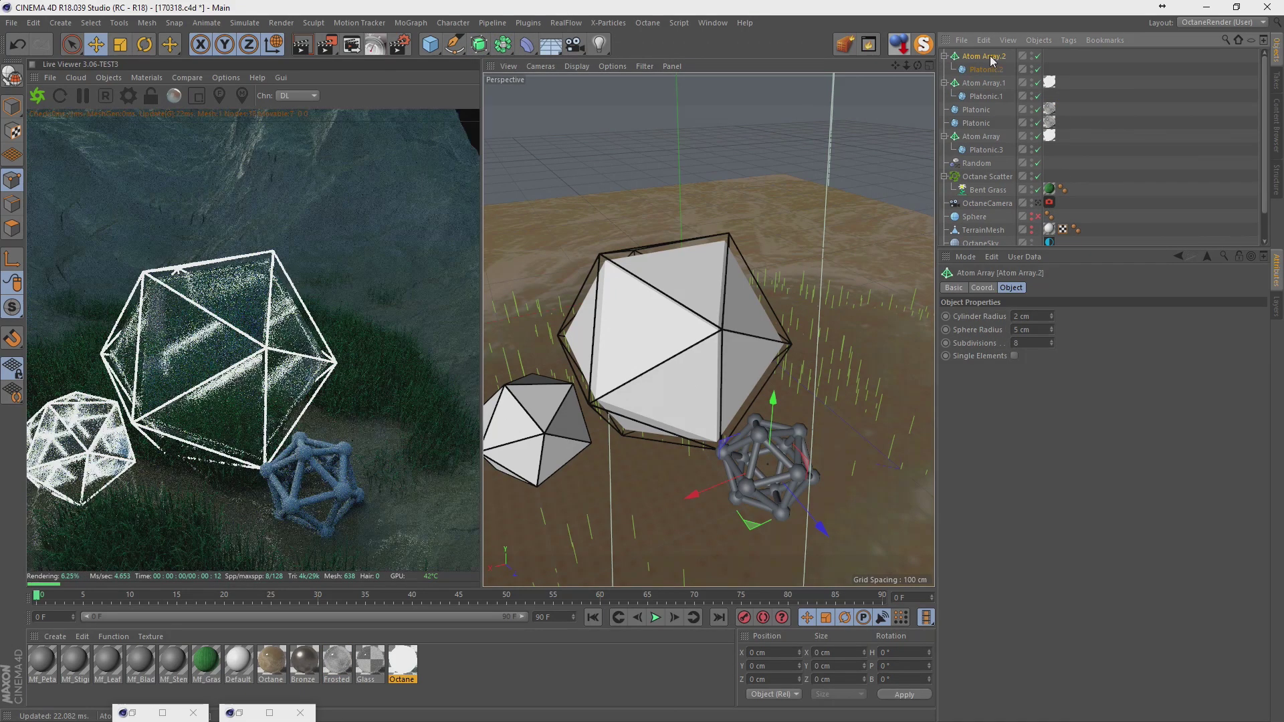
{"action": "left_click", "coordinate": [1030, 317]}
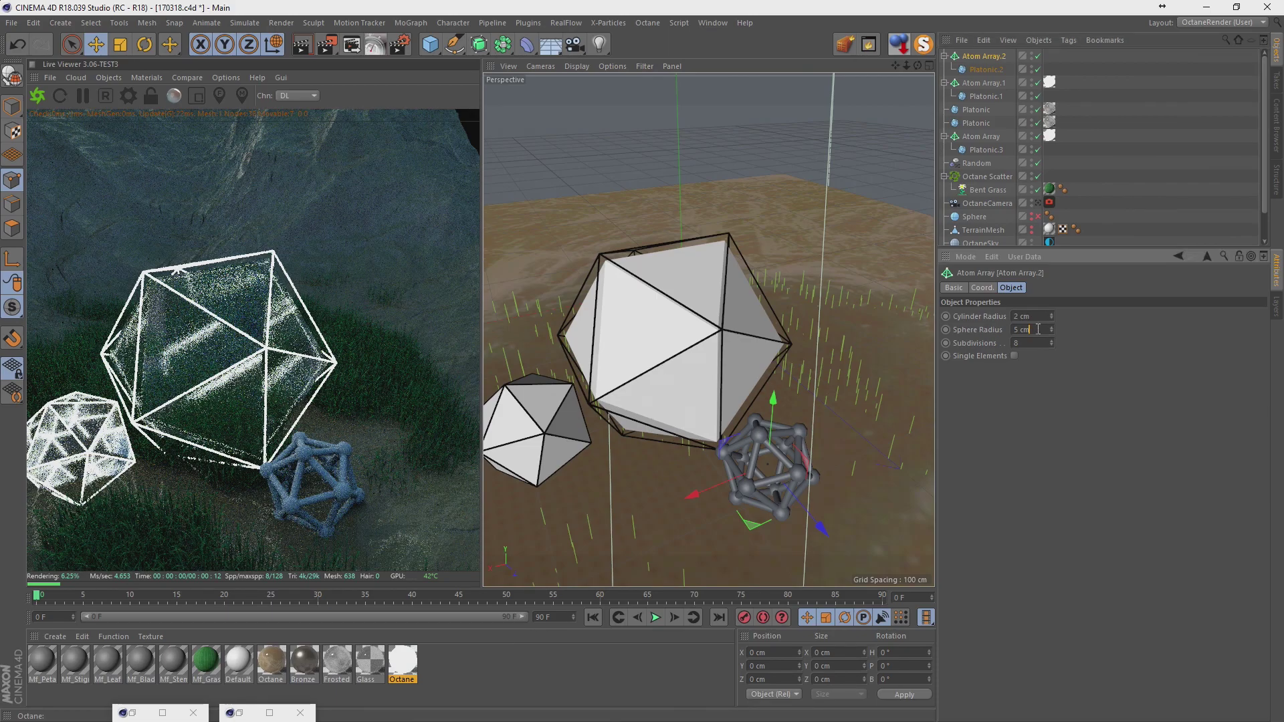
{"action": "type", "text": "05"}
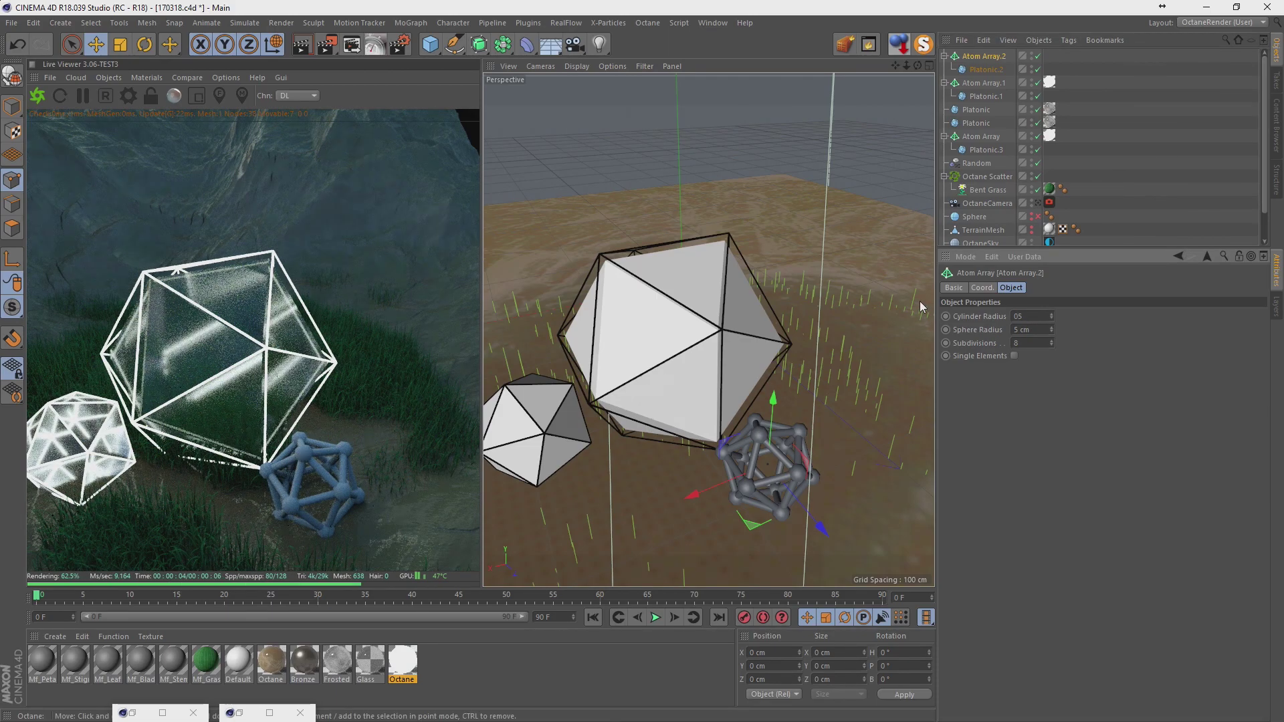
{"action": "key", "text": "Tab"}
{"action": "type", "text": ".5"}
{"action": "key", "text": "Return"}
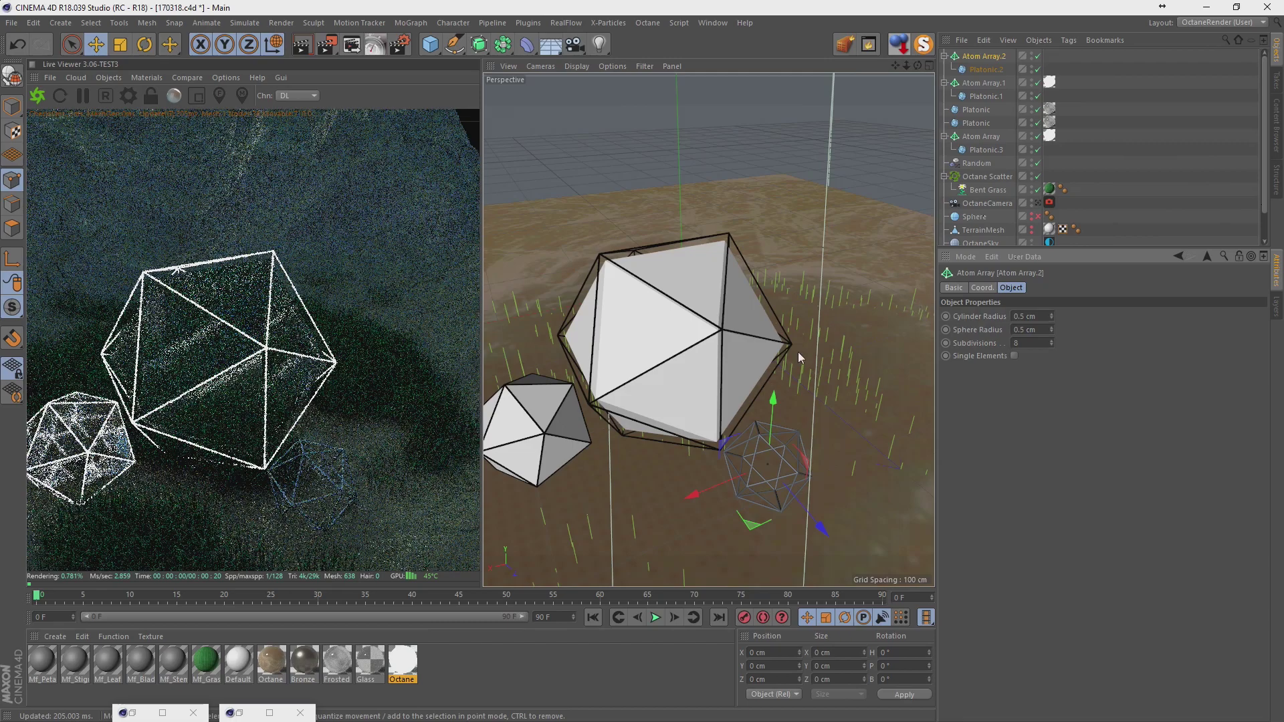
Give Platonic.2 Frosted Glass, place a solid copy outside, and put the Octane material on Atom Array.2.
{"action": "left_click_drag", "start_coordinate": [337, 661], "coordinate": [984, 70]}
{"action": "left_click", "coordinate": [983, 56]}
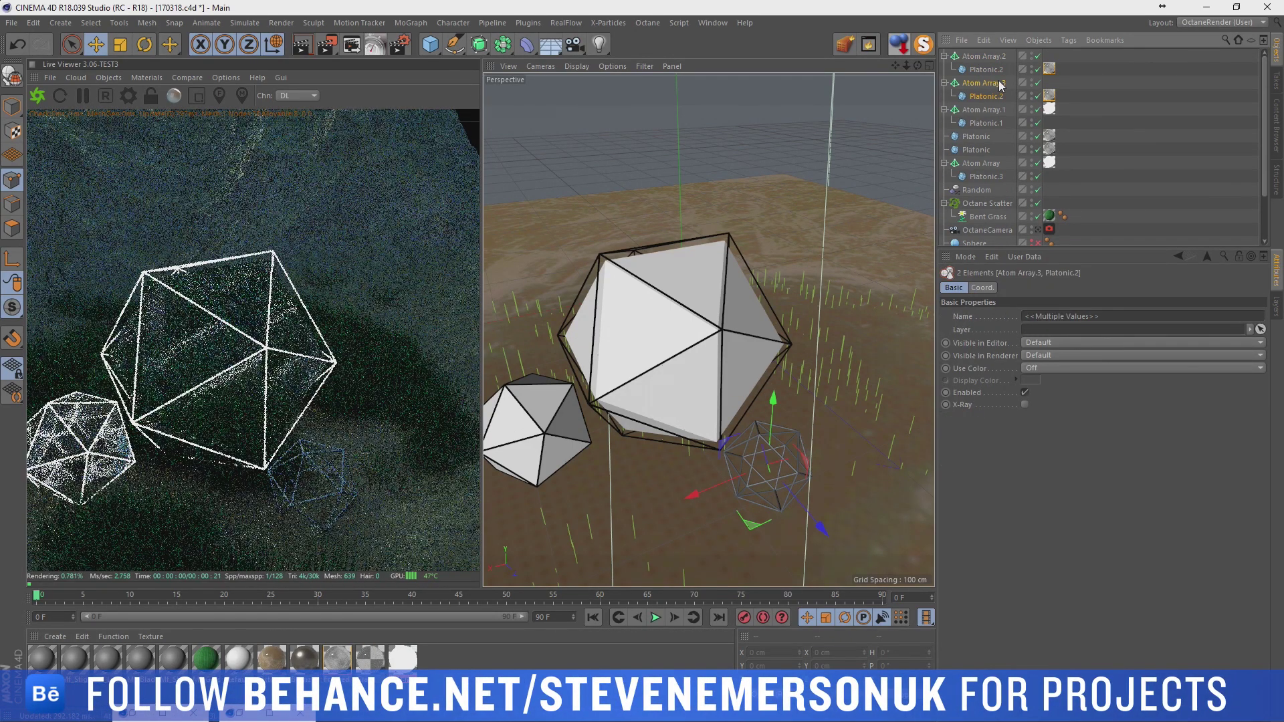
{"action": "left_click", "coordinate": [990, 70]}
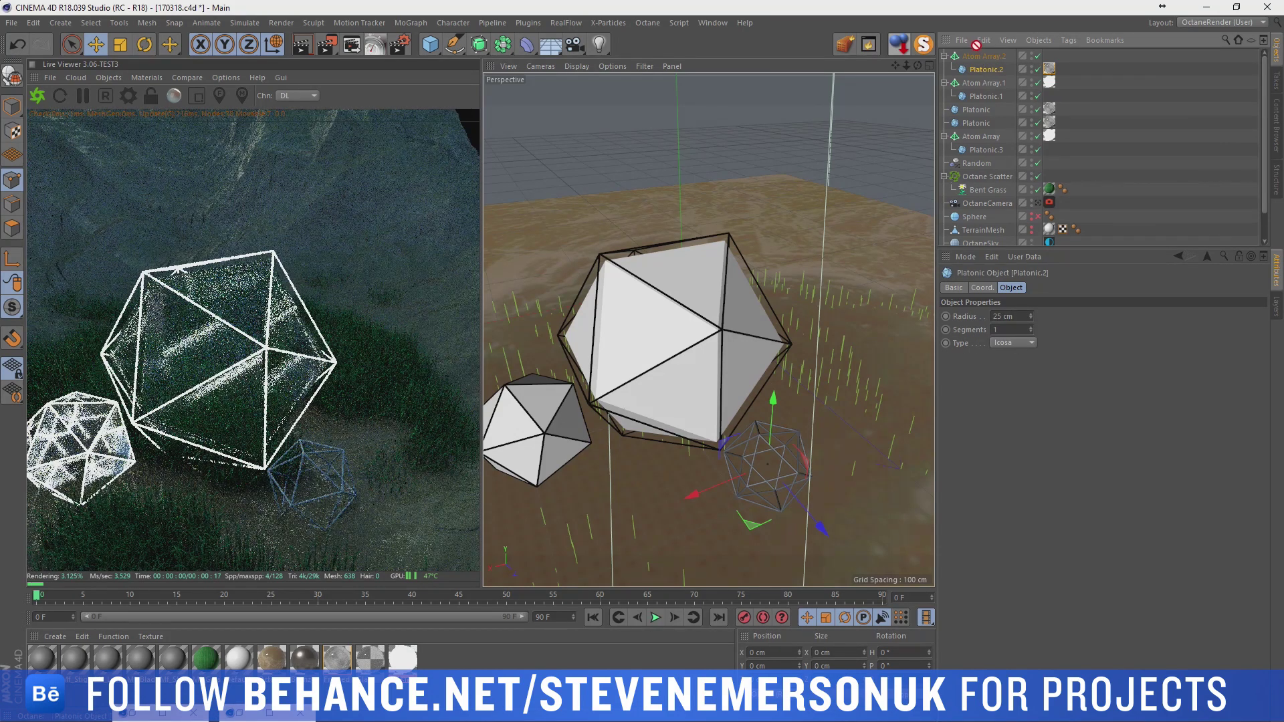
{"action": "left_click_drag", "start_coordinate": [974, 56], "coordinate": [973, 53], "text": "ctrl"}
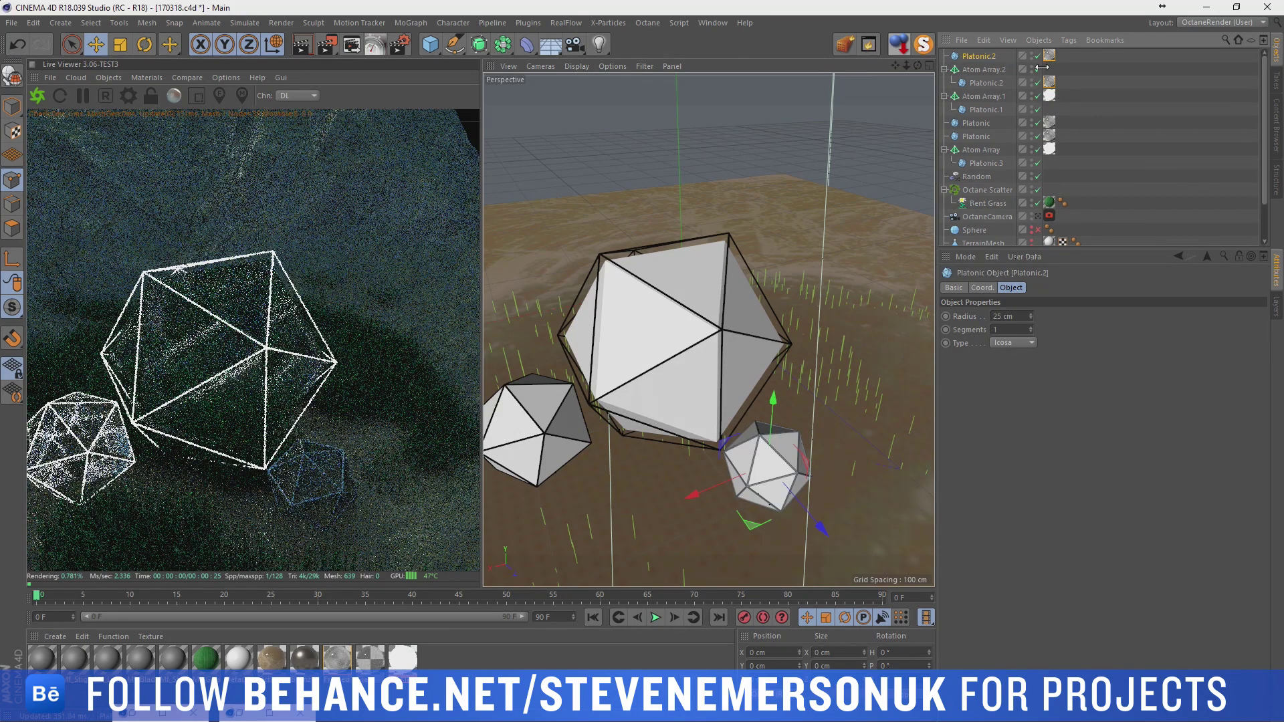
{"action": "left_click", "coordinate": [983, 71]}
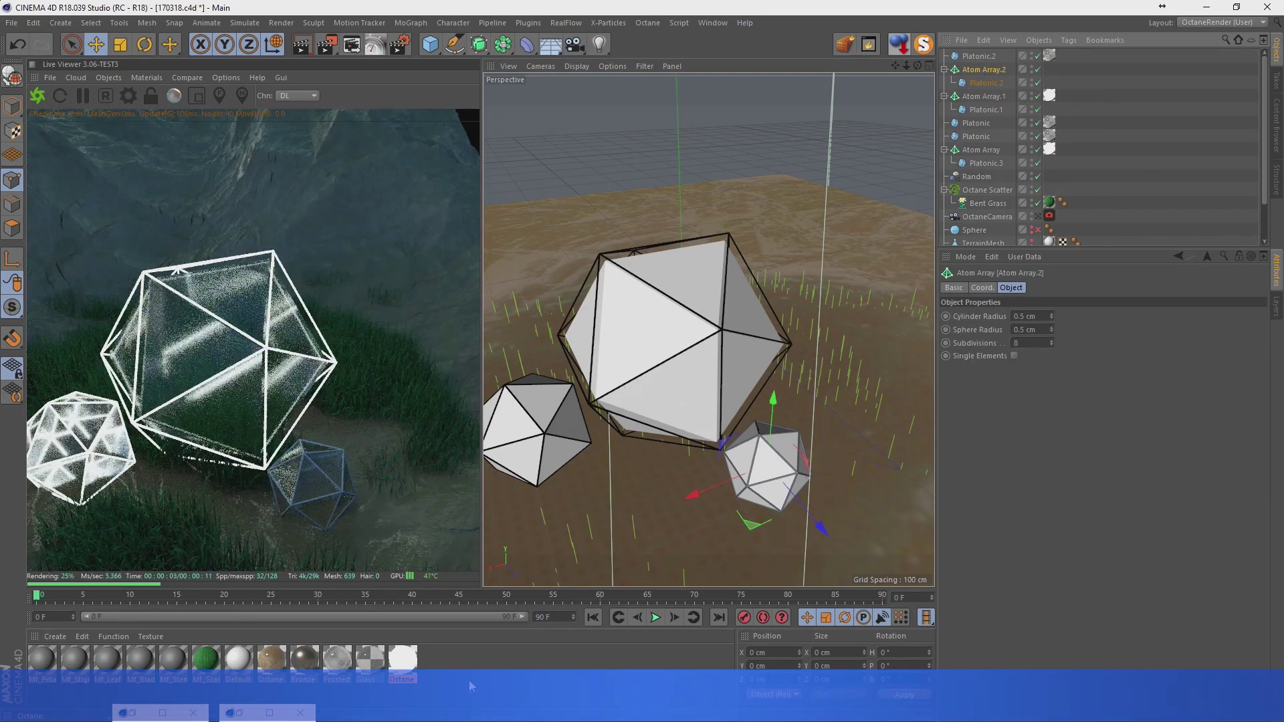
{"action": "left_click", "coordinate": [414, 668]}
{"action": "mouse_move", "coordinate": [414, 668]}
{"action": "left_mouse_down"}
{"action": "mouse_move", "coordinate": [990, 65]}
{"action": "mouse_move", "coordinate": [984, 76]}
{"action": "left_mouse_up"}
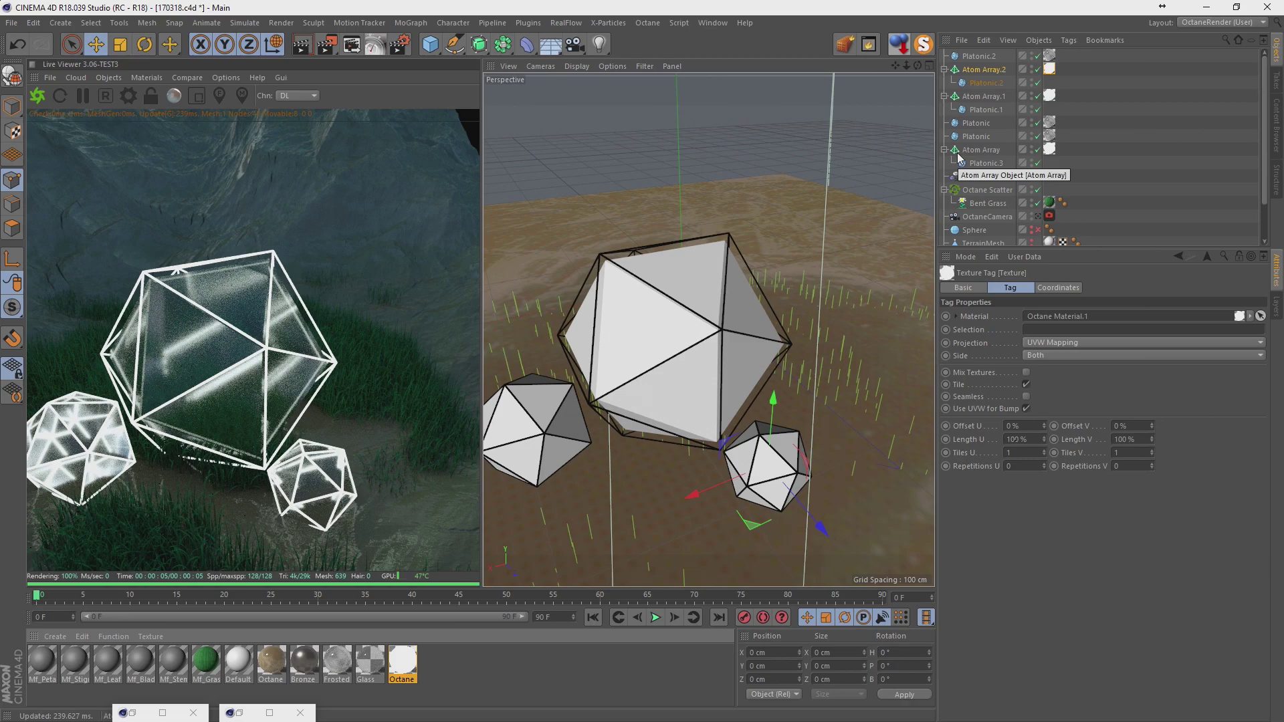
Apply Bronze to Platonic.2, the left and the large icosahedra, then view through the OctaneCamera.
{"action": "left_click", "coordinate": [305, 663]}
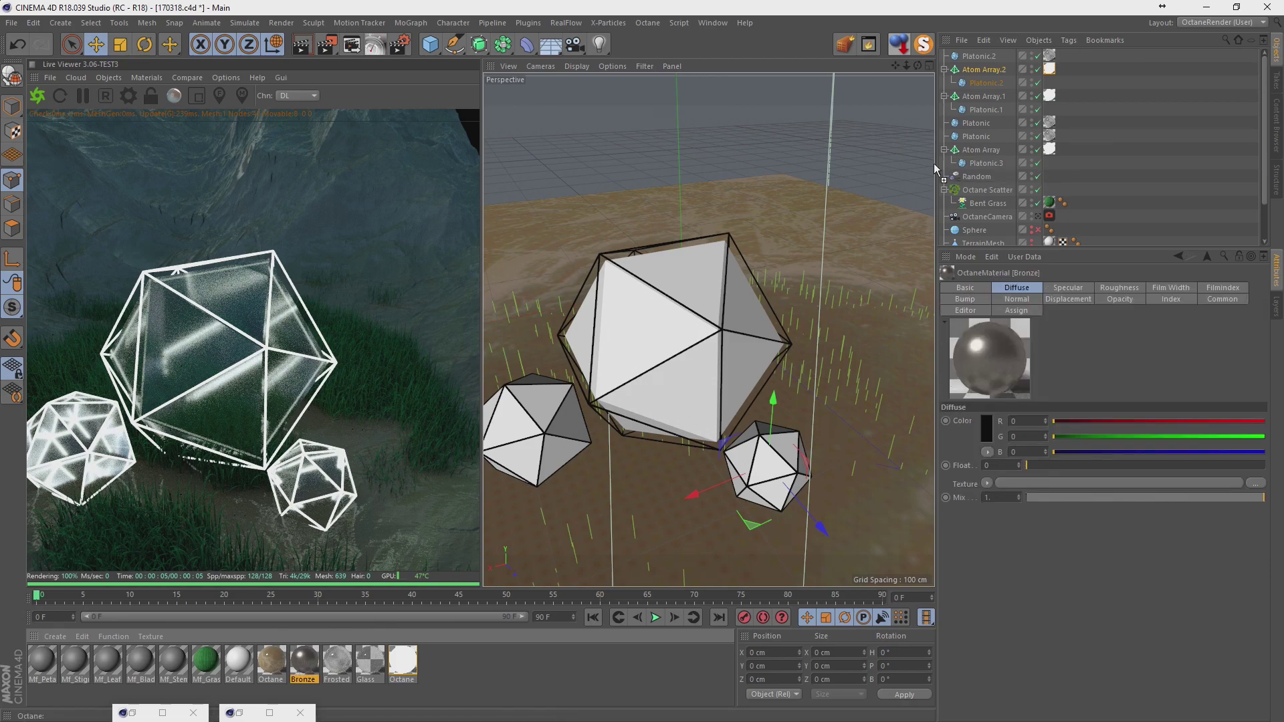
{"action": "left_click_drag", "start_coordinate": [1039, 56], "coordinate": [1046, 56]}
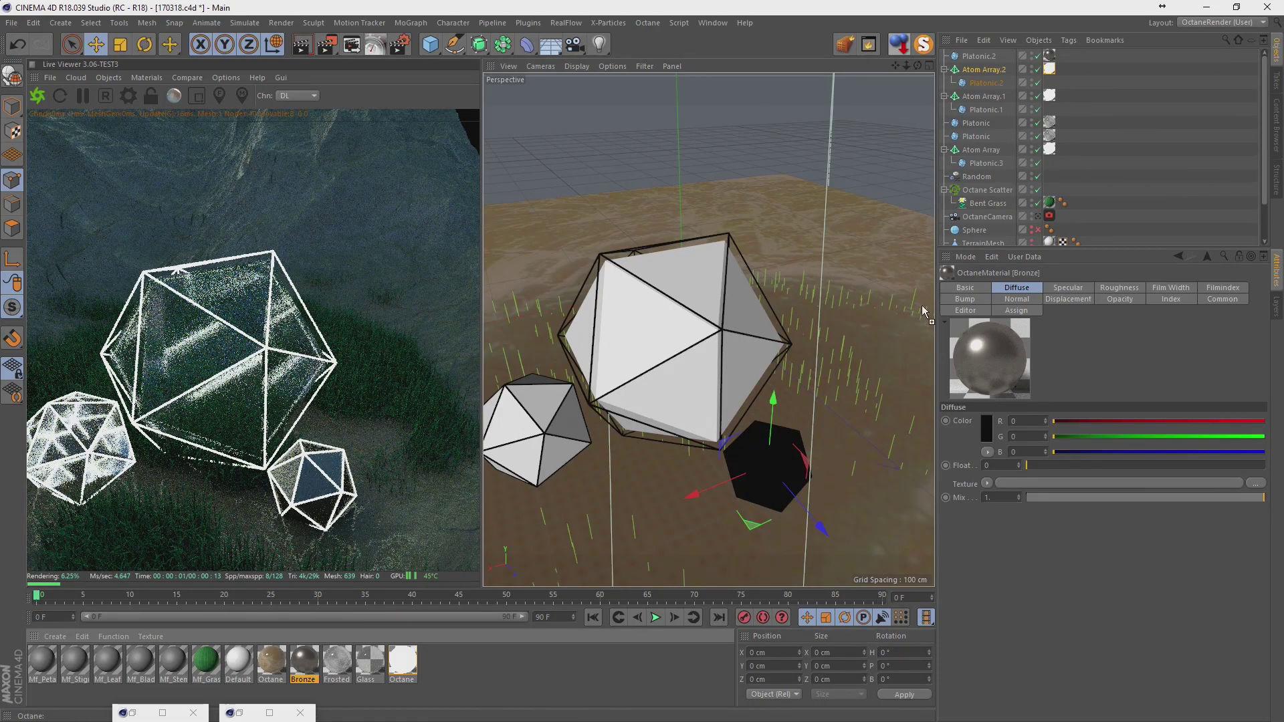
{"action": "left_click_drag", "start_coordinate": [1041, 119], "coordinate": [1044, 123]}
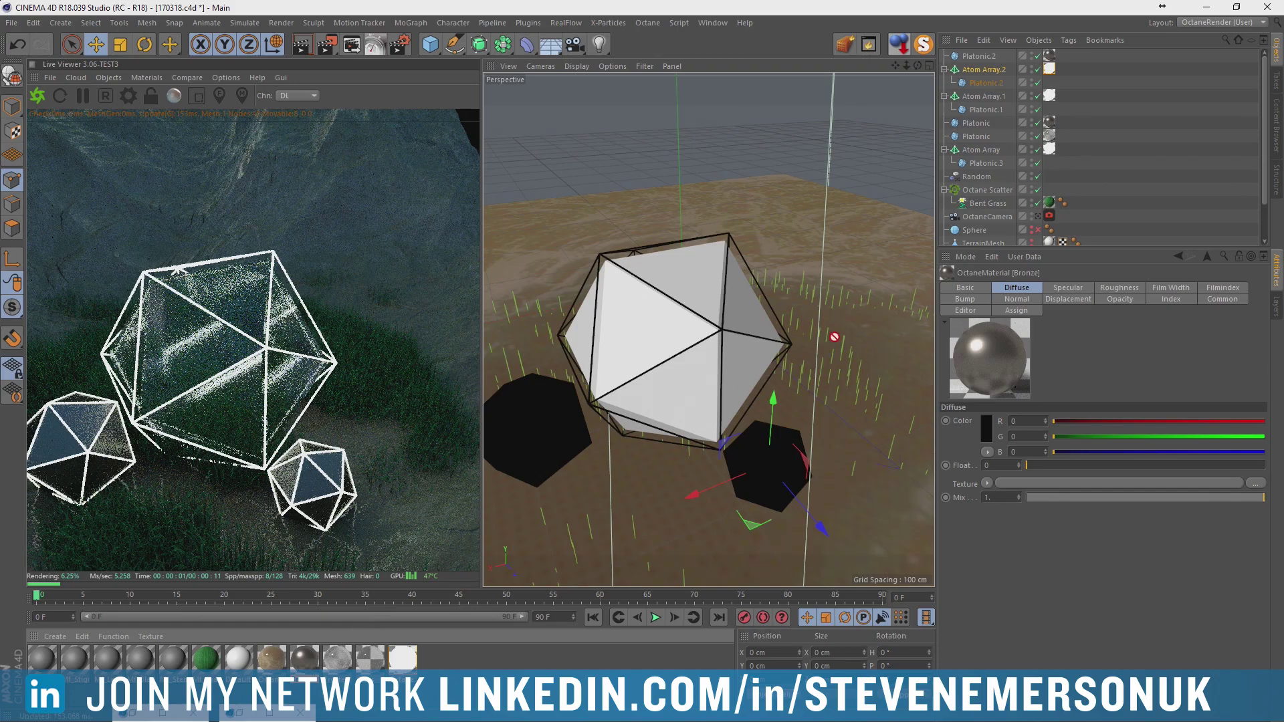
{"action": "left_click_drag", "start_coordinate": [834, 336], "coordinate": [1051, 138]}
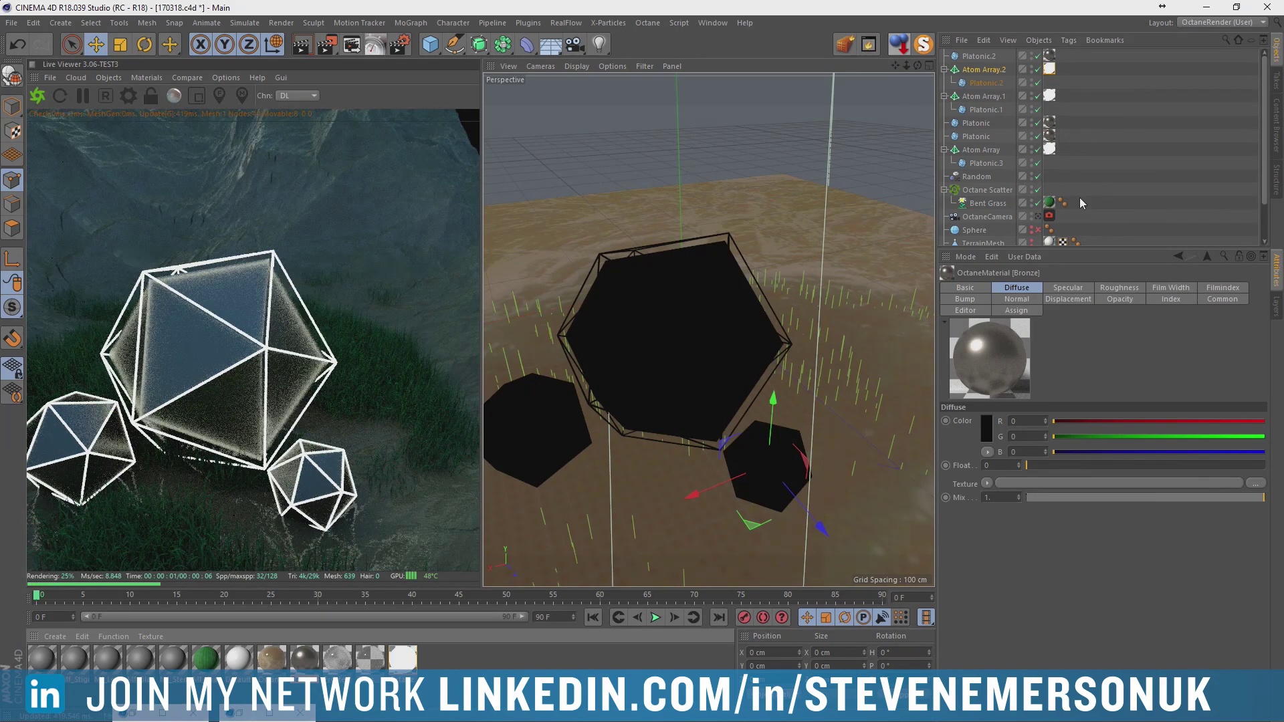
{"action": "left_click", "coordinate": [1037, 216]}
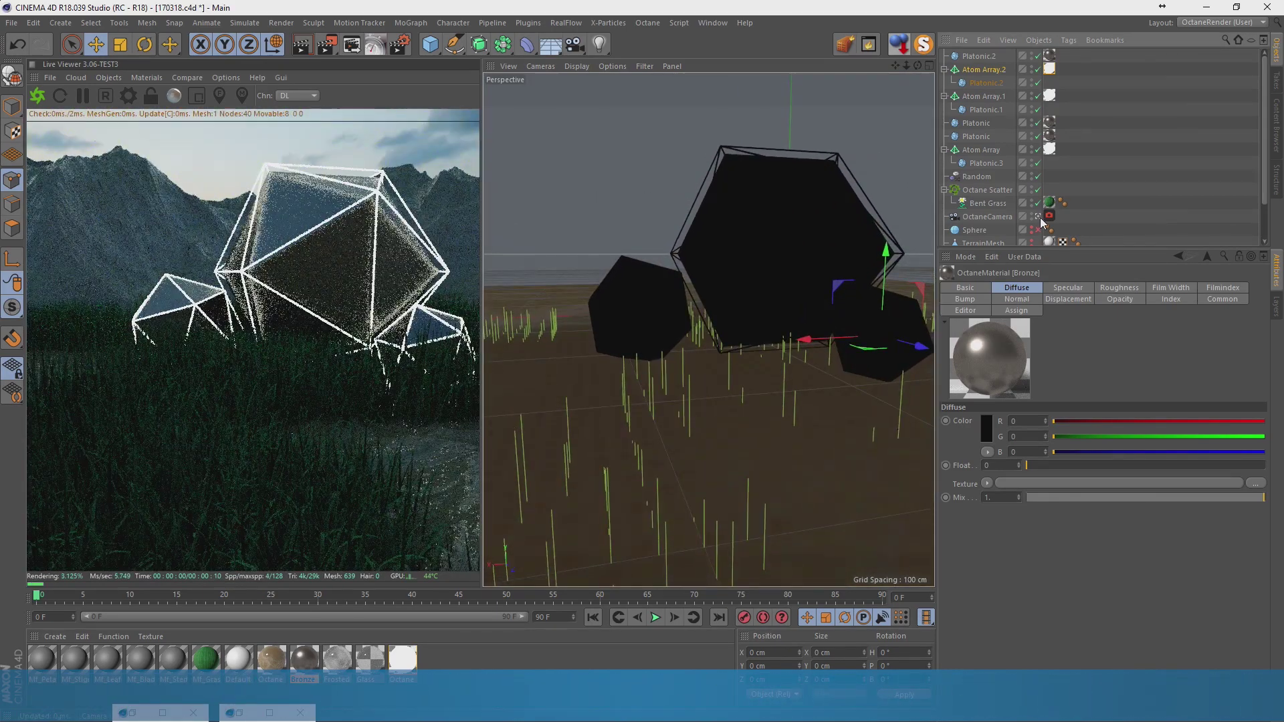
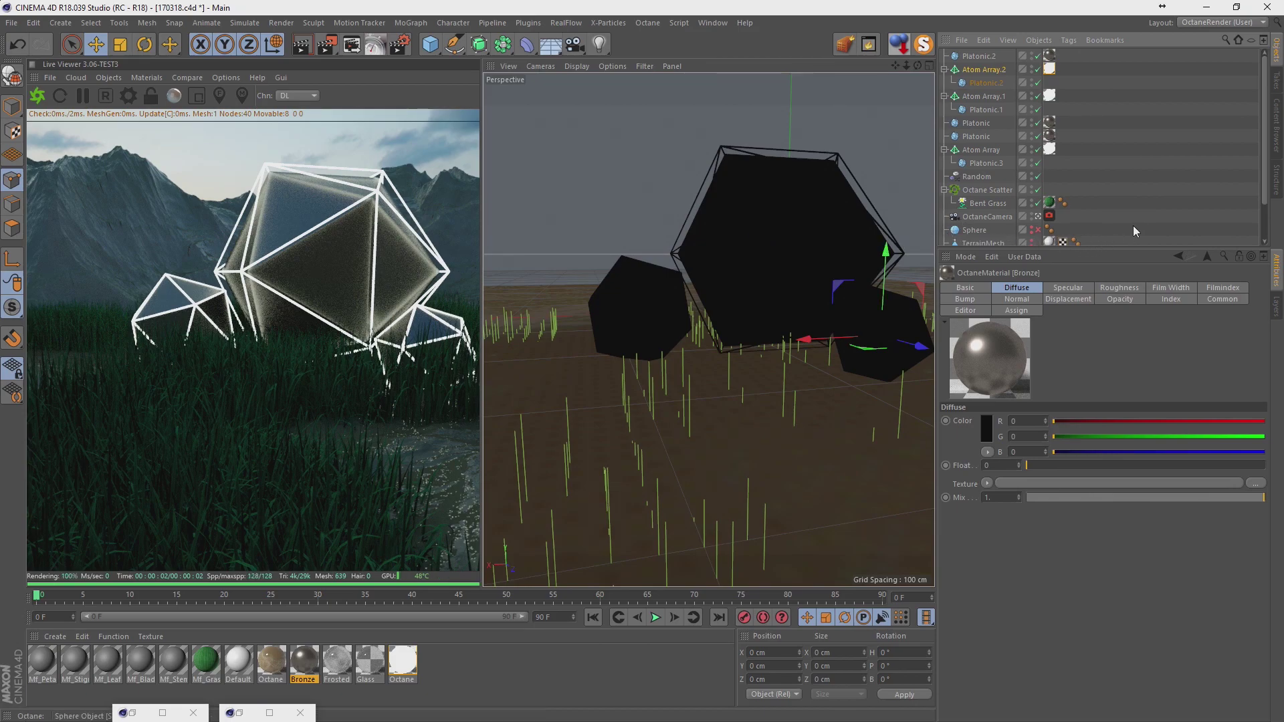
Duplicate OctaneCamera as OctaneCamera.1: raise and tilt it, turn its heading, widen the lens to 29.3 mm.
{"action": "left_click", "coordinate": [986, 216]}
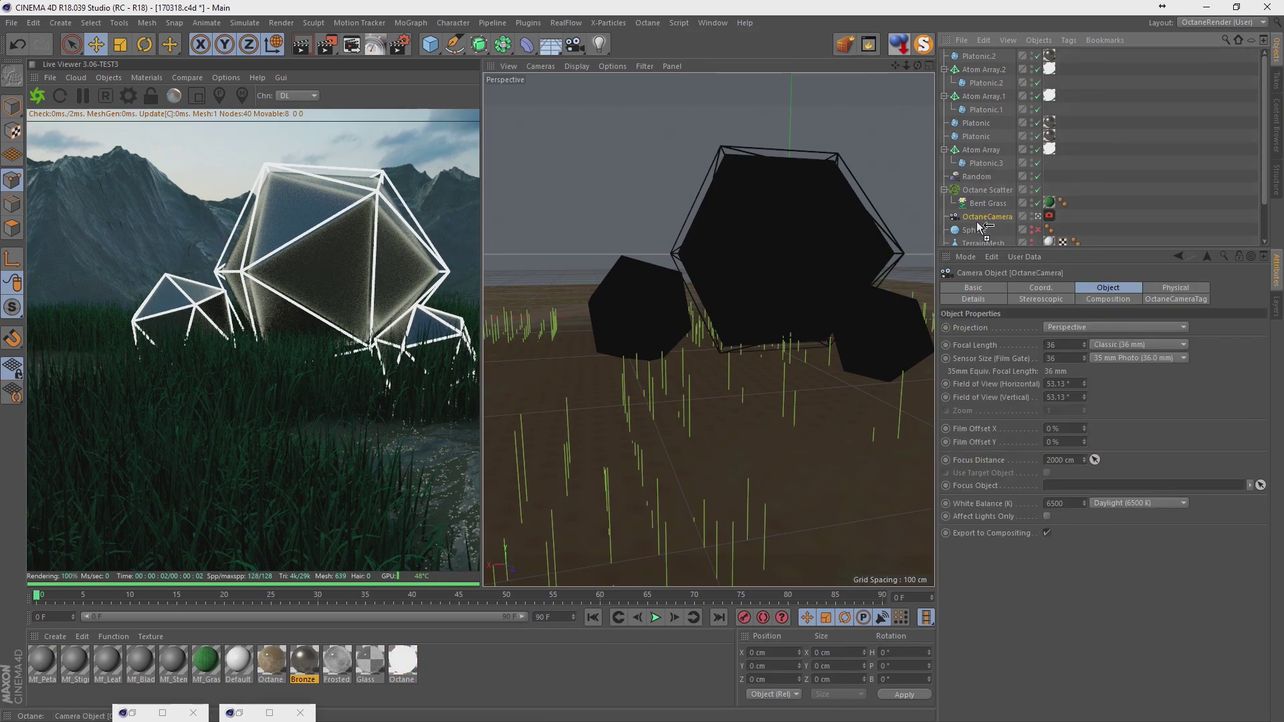
{"action": "left_click_drag", "start_coordinate": [978, 224], "coordinate": [979, 227], "text": "ctrl"}
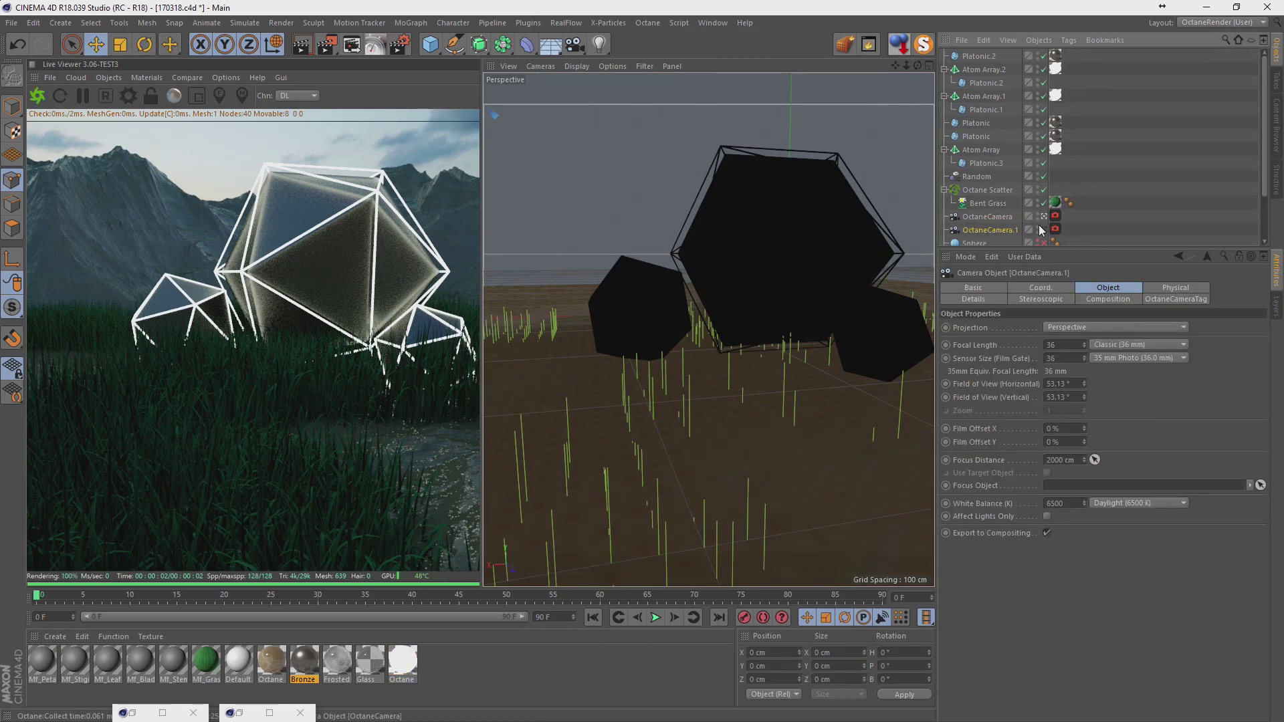
{"action": "left_click", "coordinate": [1024, 288]}
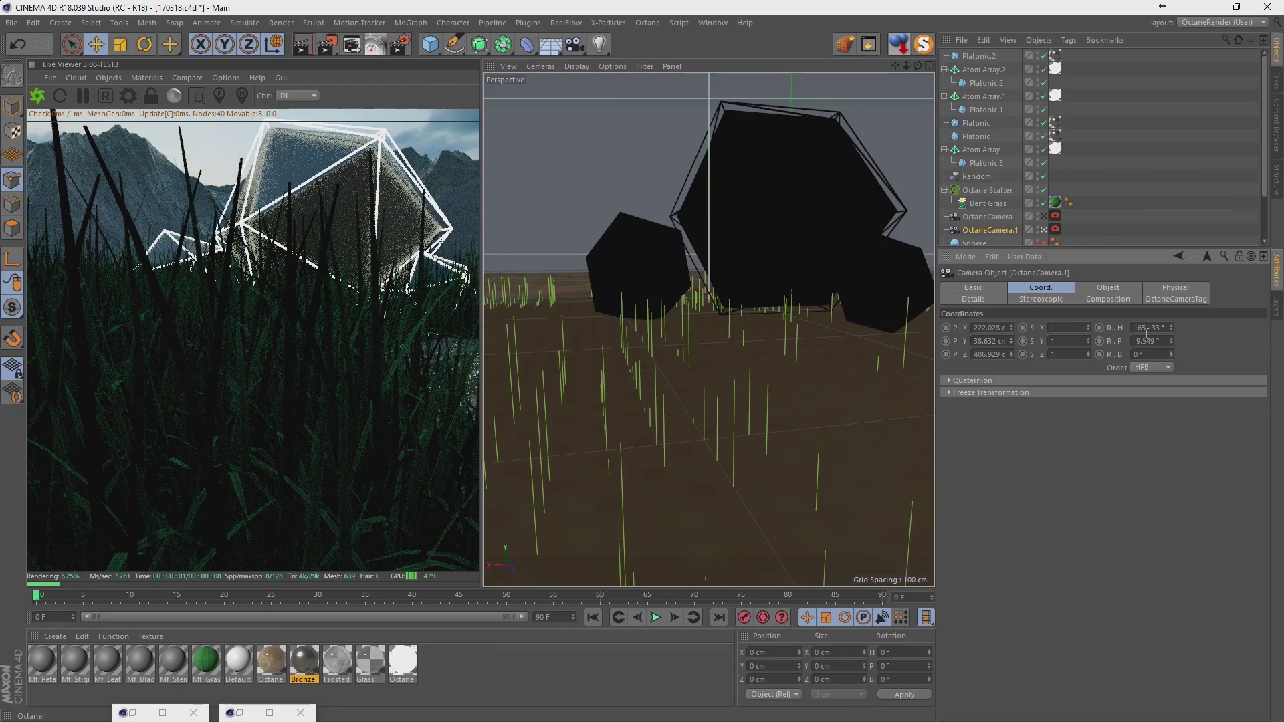
{"action": "left_click_drag", "start_coordinate": [1169, 338], "coordinate": [1170, 338]}
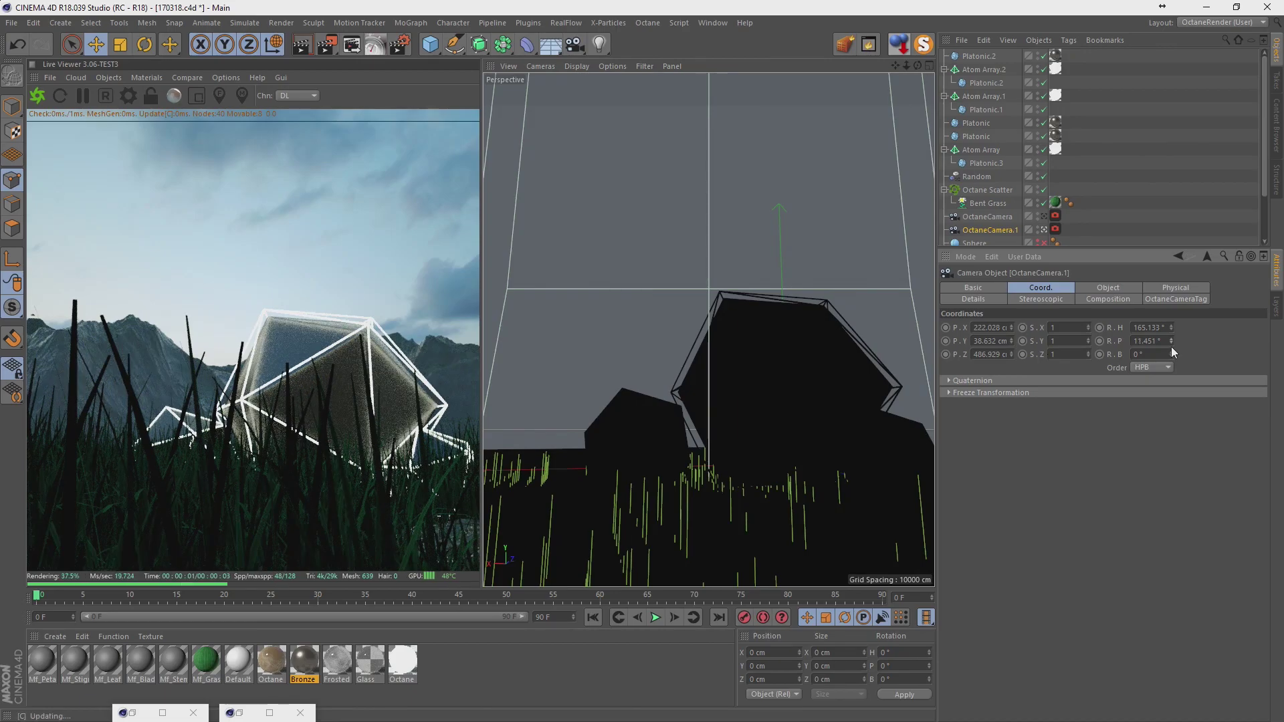
{"action": "left_click_drag", "start_coordinate": [1170, 346], "coordinate": [1170, 347]}
{"action": "left_click", "coordinate": [1010, 338]}
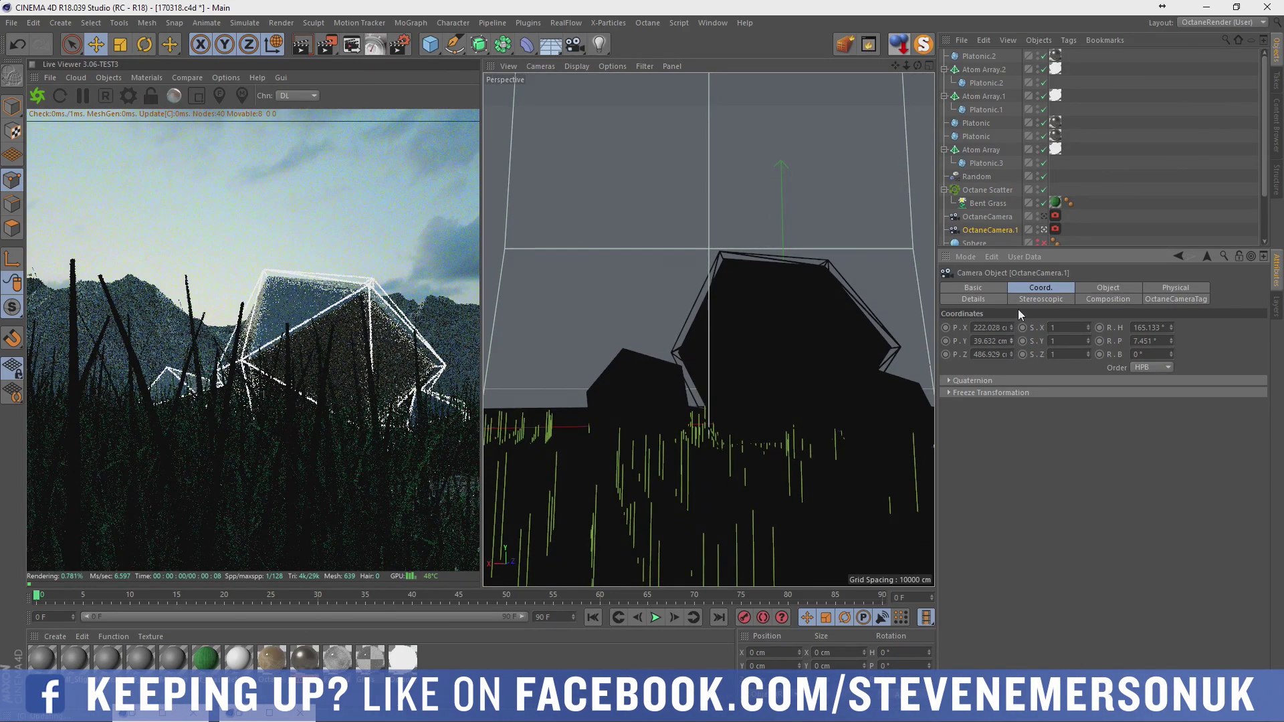
{"action": "left_click_drag", "start_coordinate": [1010, 340], "coordinate": [1010, 339]}
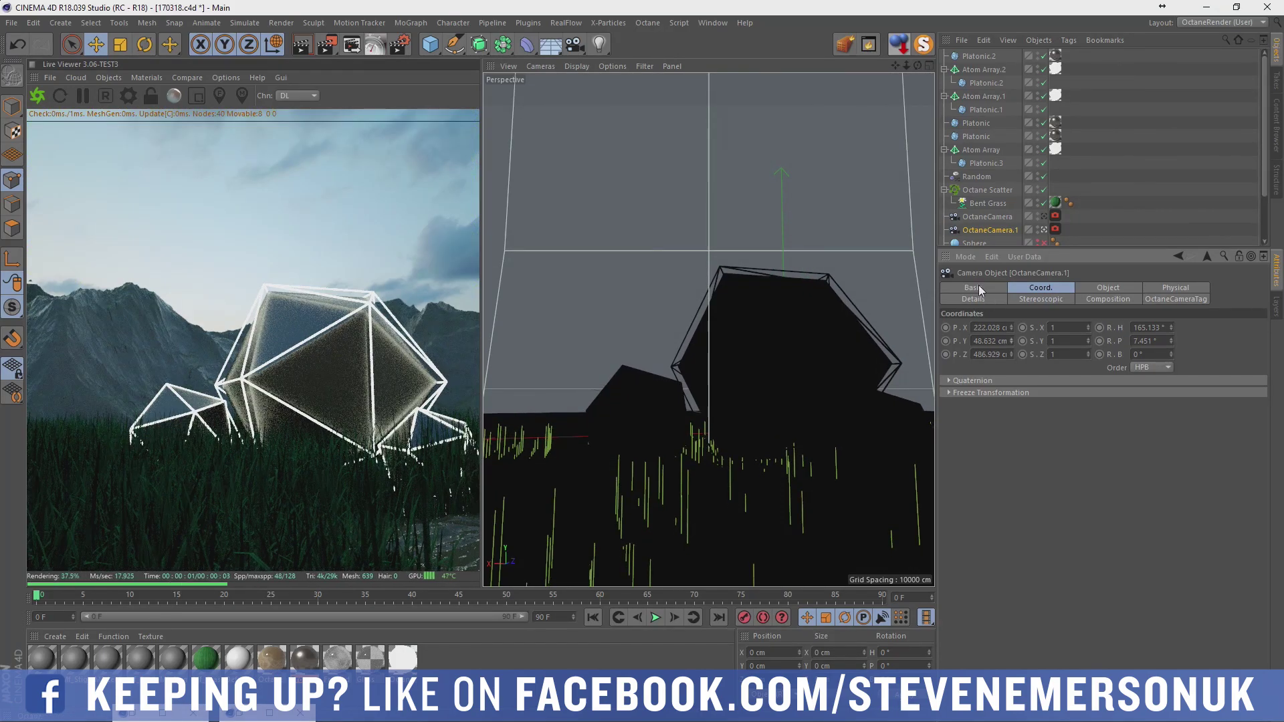
{"action": "left_click", "coordinate": [1103, 289]}
{"action": "left_click_drag", "start_coordinate": [1084, 343], "coordinate": [1084, 361]}
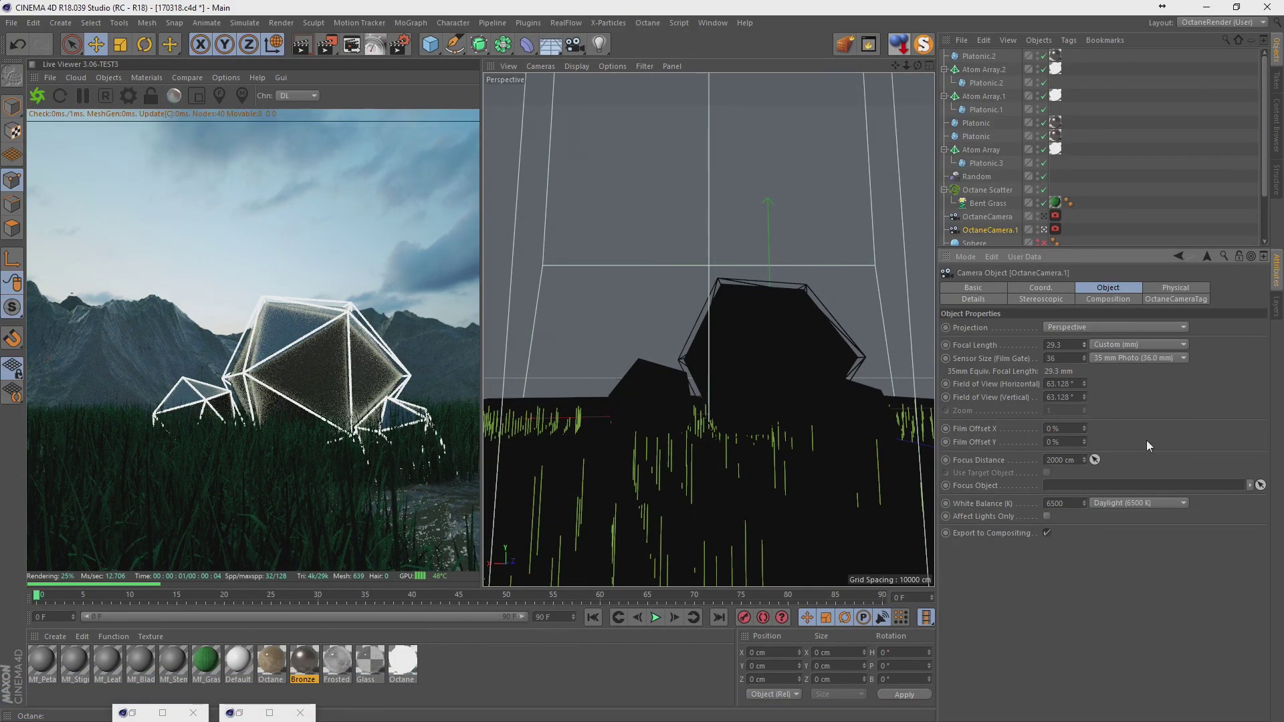
{"action": "left_click", "coordinate": [1039, 289]}
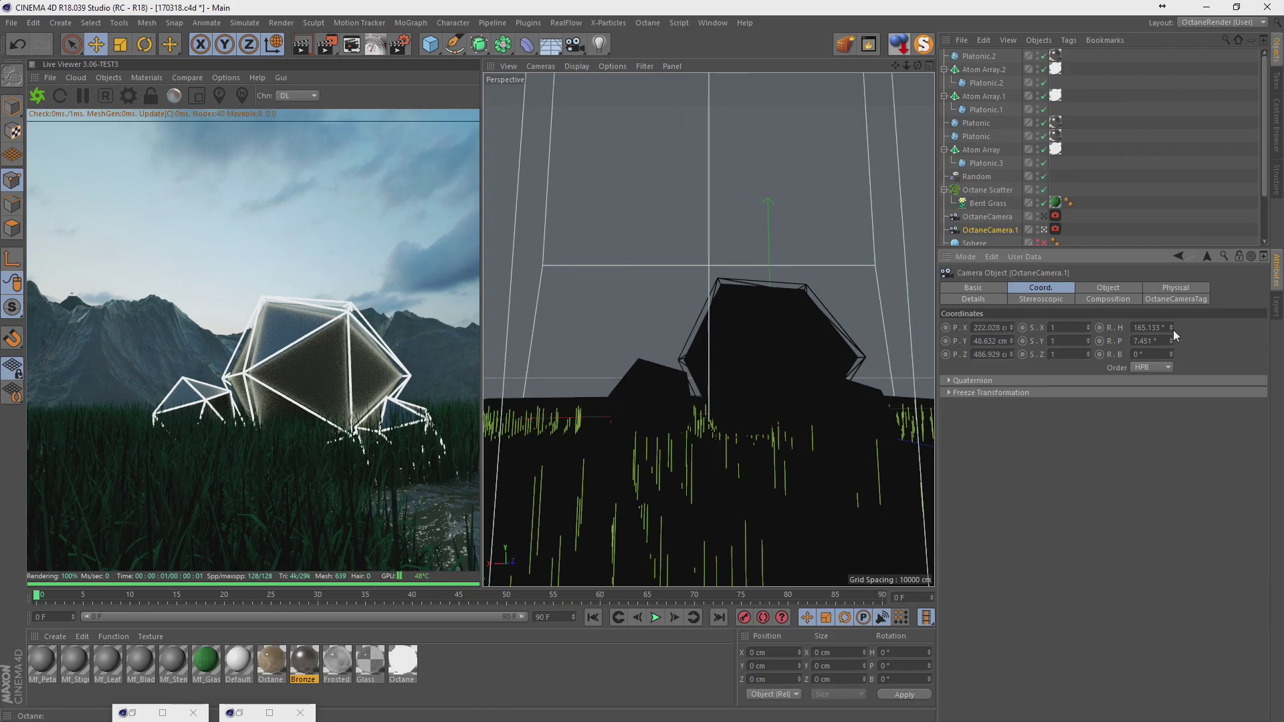
{"action": "mouse_move", "coordinate": [1171, 327]}
{"action": "left_mouse_down"}
{"action": "mouse_move", "coordinate": [1170, 314]}
{"action": "mouse_move", "coordinate": [1171, 341]}
{"action": "mouse_move", "coordinate": [1161, 305]}
{"action": "left_mouse_up"}
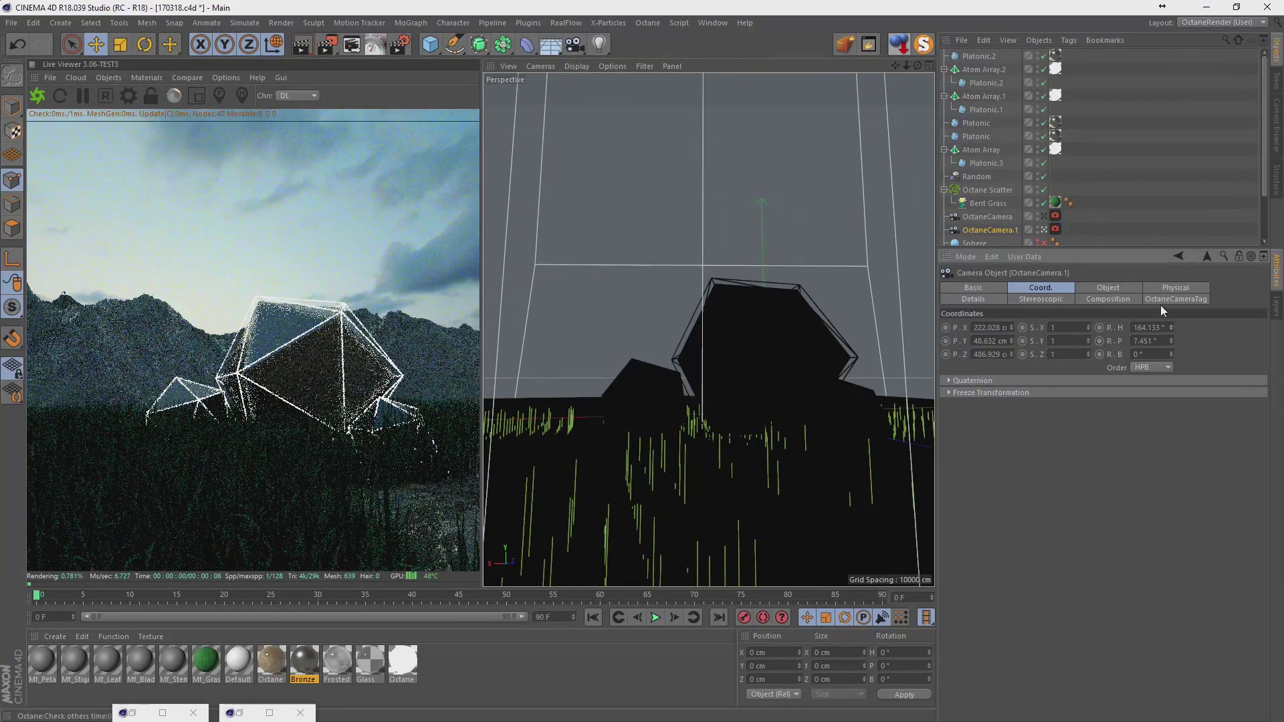
Duplicate the original camera as OctaneCamera.2 with a 32 mm lens and -3.549° pitch.
{"action": "left_click", "coordinate": [1044, 217]}
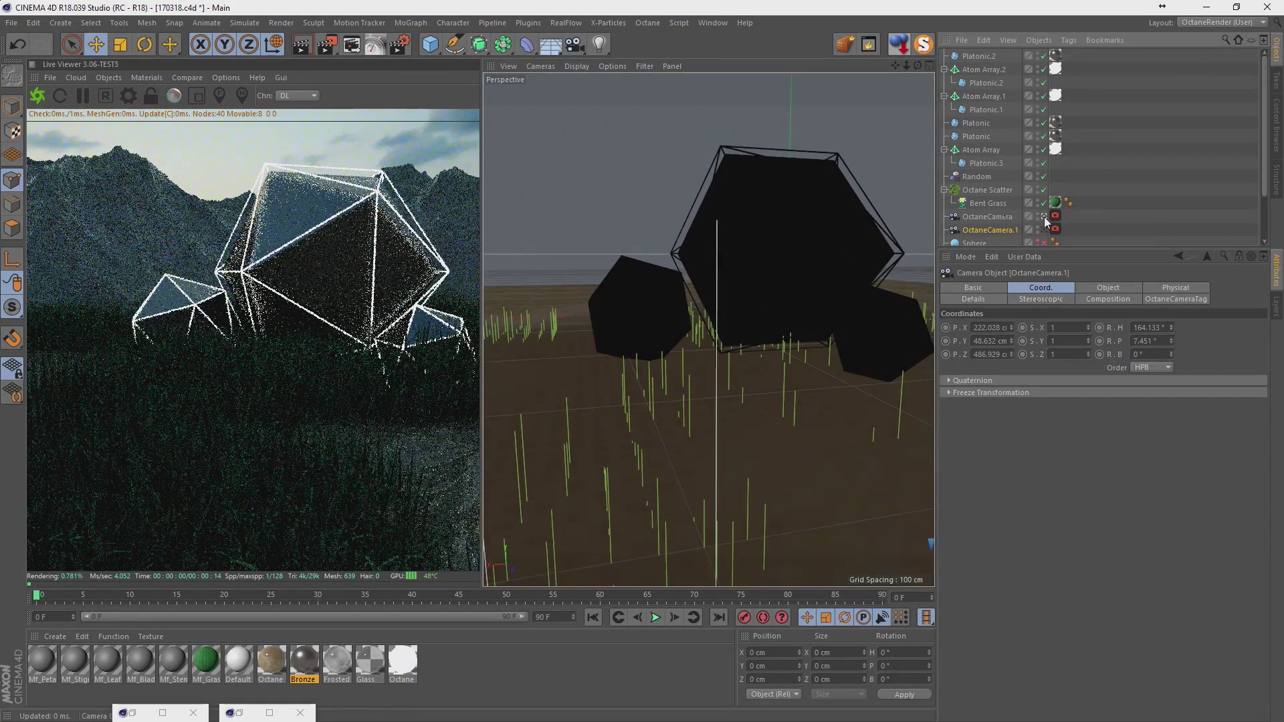
{"action": "left_click", "coordinate": [989, 218]}
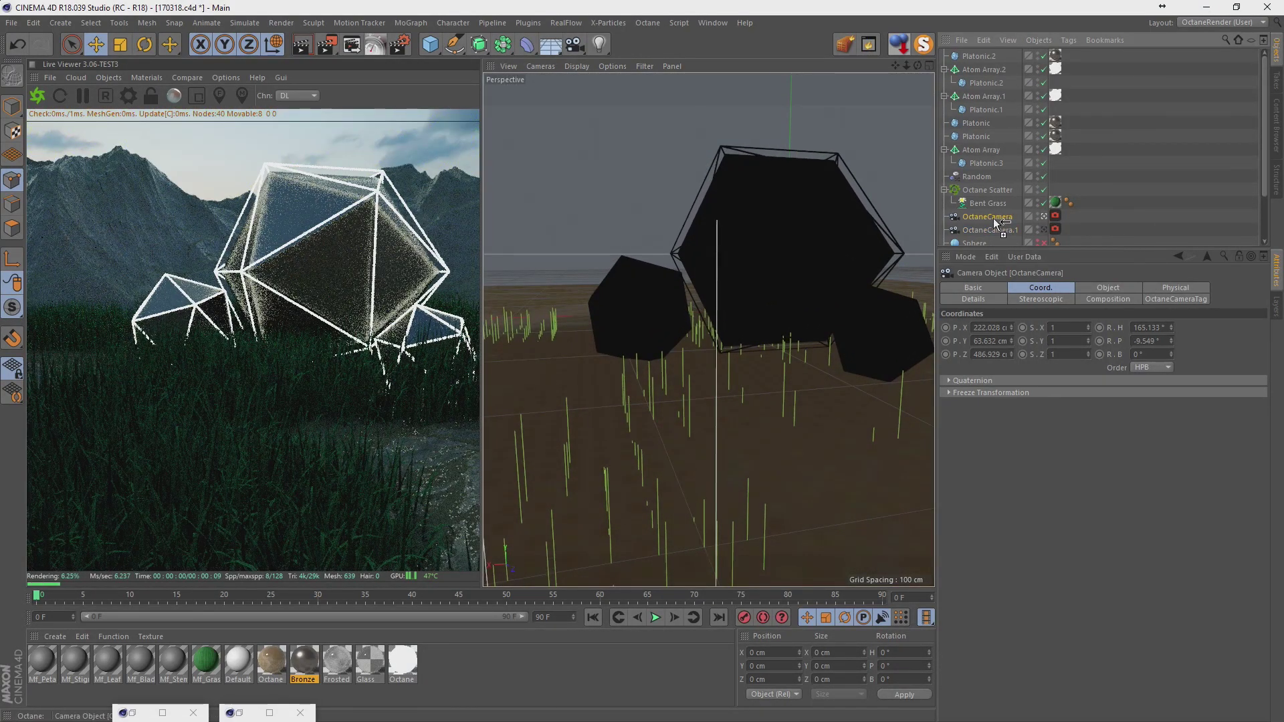
{"action": "left_click_drag", "start_coordinate": [995, 220], "coordinate": [996, 225], "text": "ctrl"}
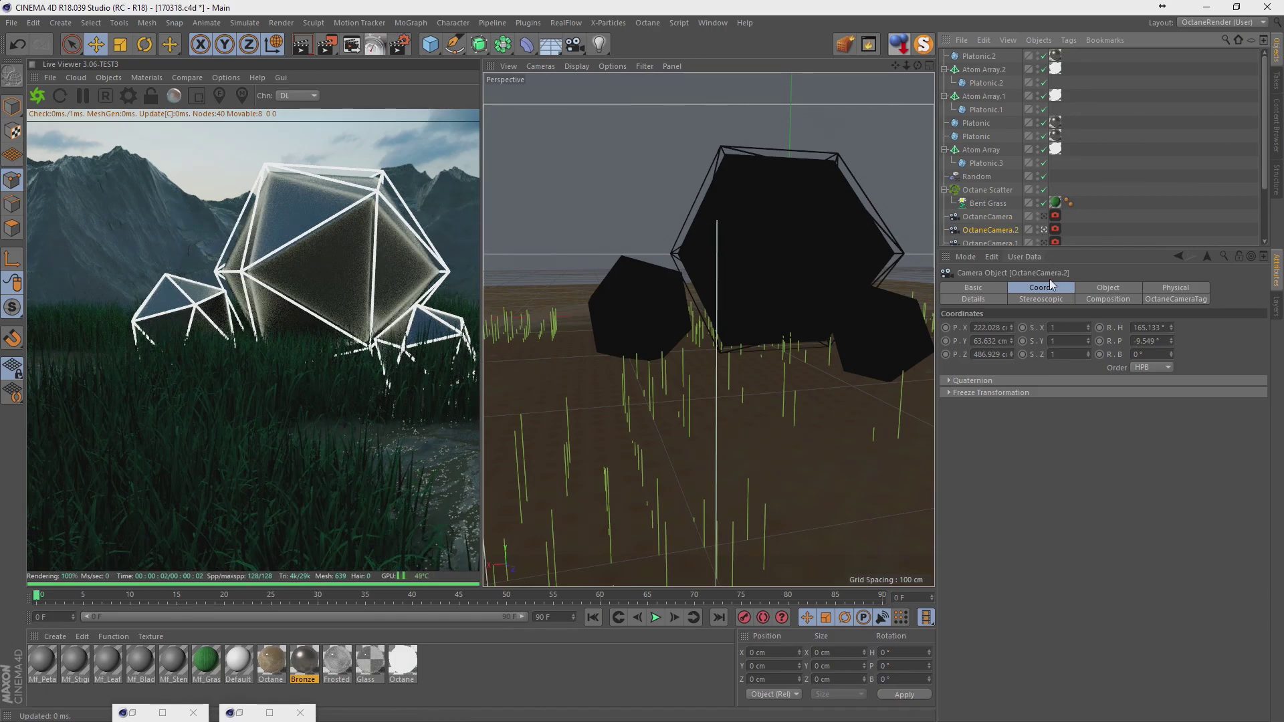
{"action": "left_click", "coordinate": [1091, 286]}
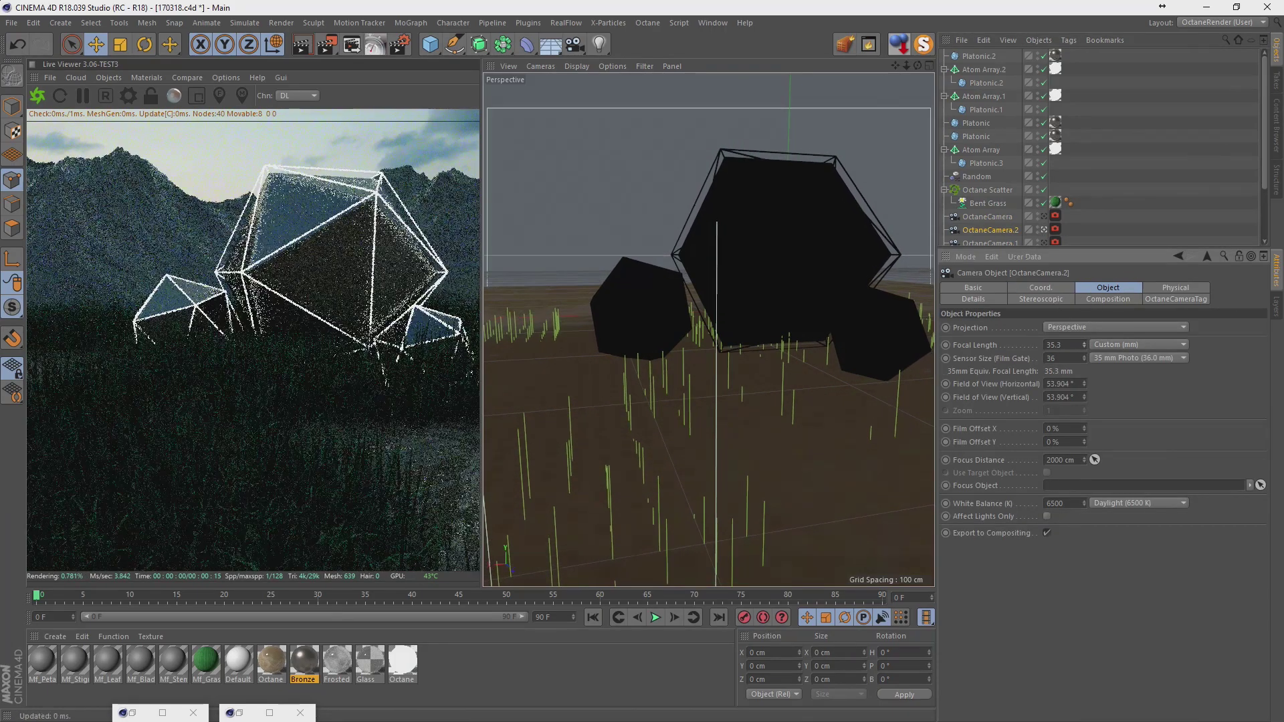
{"action": "left_click_drag", "start_coordinate": [1084, 345], "coordinate": [1081, 344]}
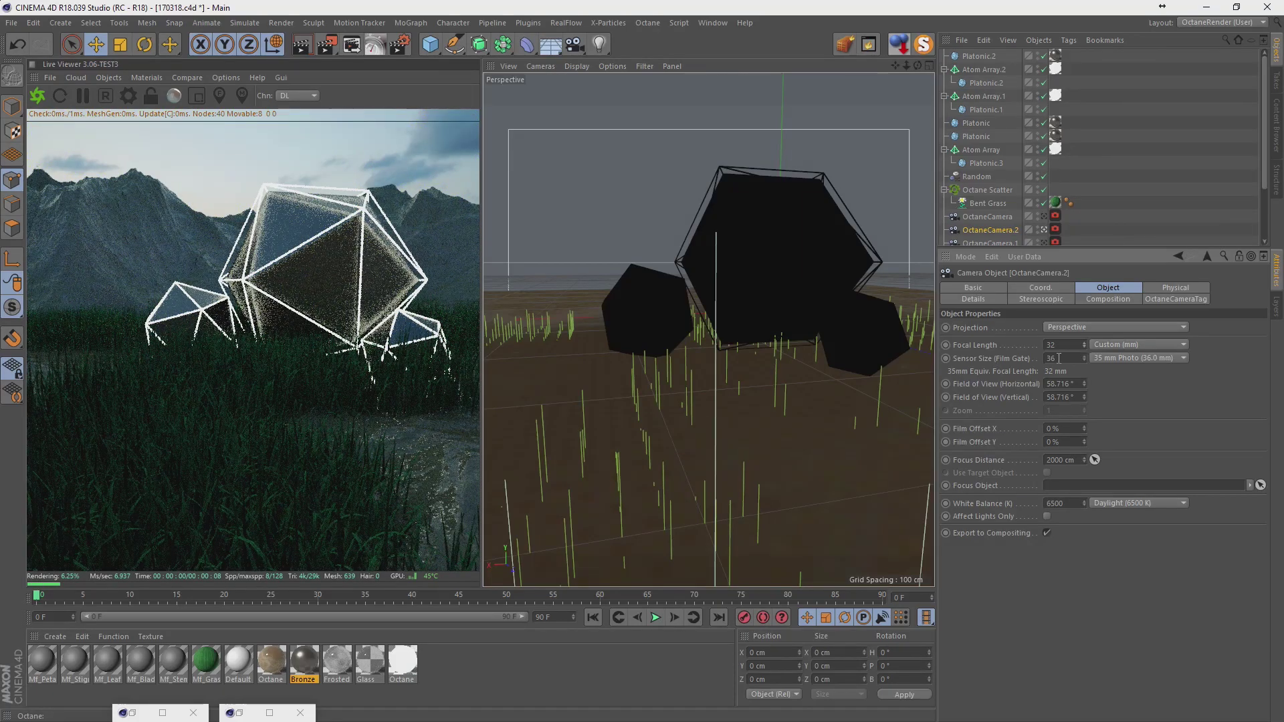
{"action": "left_click", "coordinate": [1053, 291]}
{"action": "left_click_drag", "start_coordinate": [1171, 340], "coordinate": [1173, 339]}
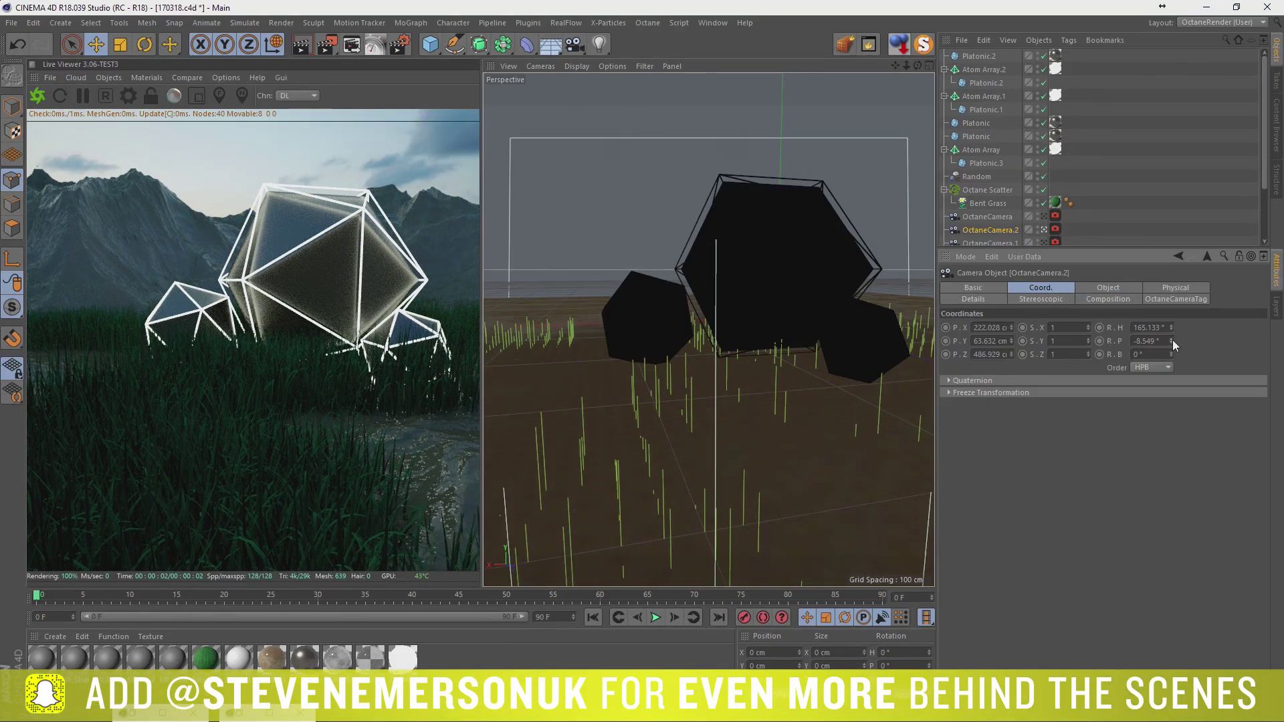
{"action": "left_click", "coordinate": [1172, 340]}
{"action": "left_click", "coordinate": [1173, 340]}
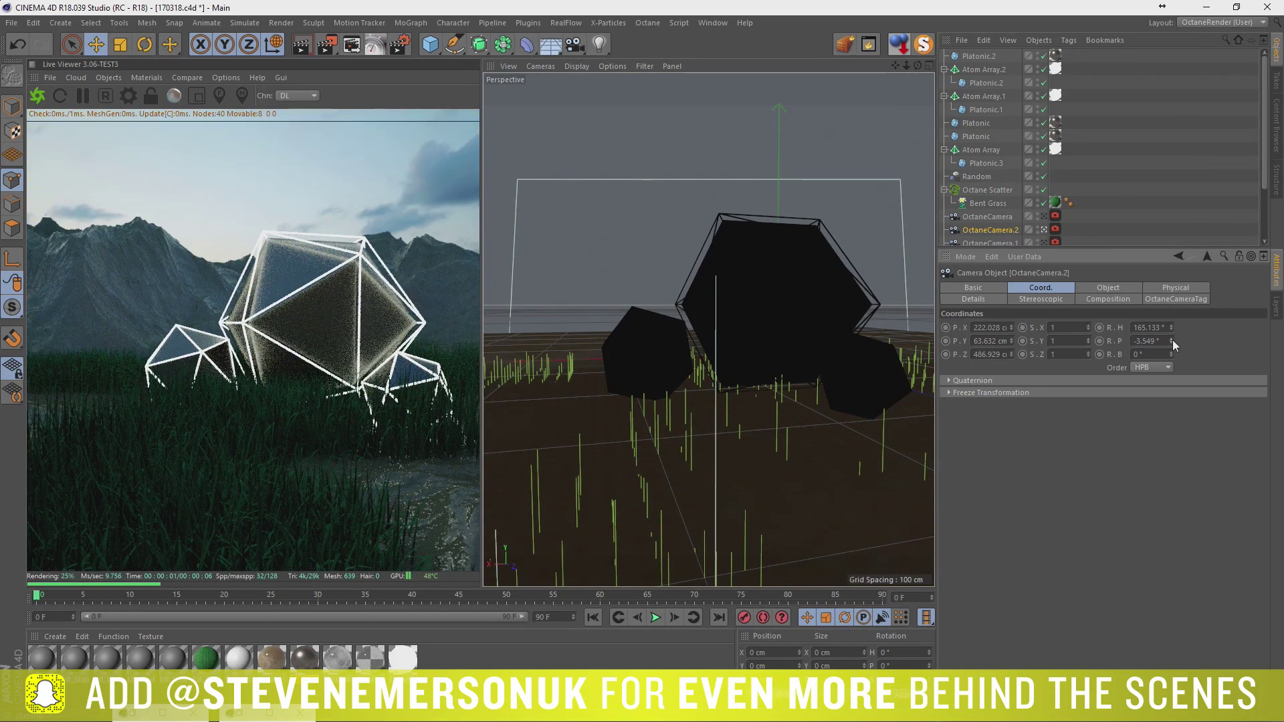
{"action": "left_click", "coordinate": [468, 662]}
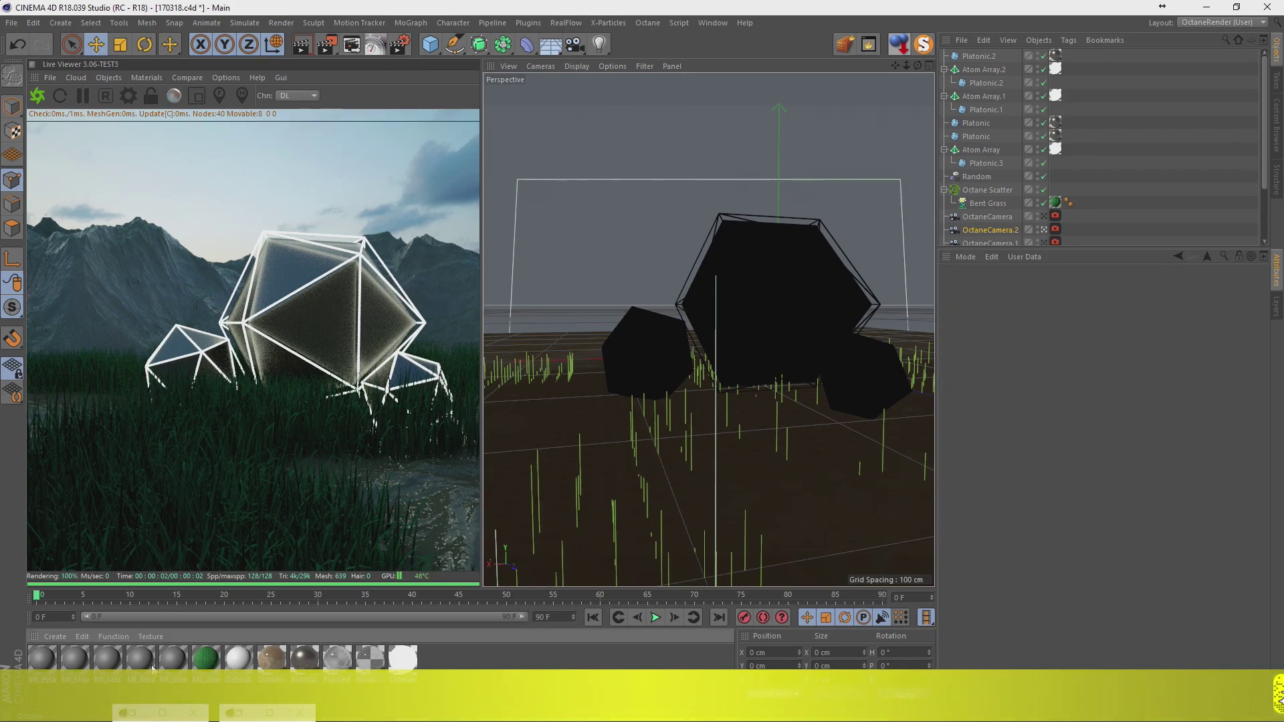
{"action": "double_click", "coordinate": [274, 662]}
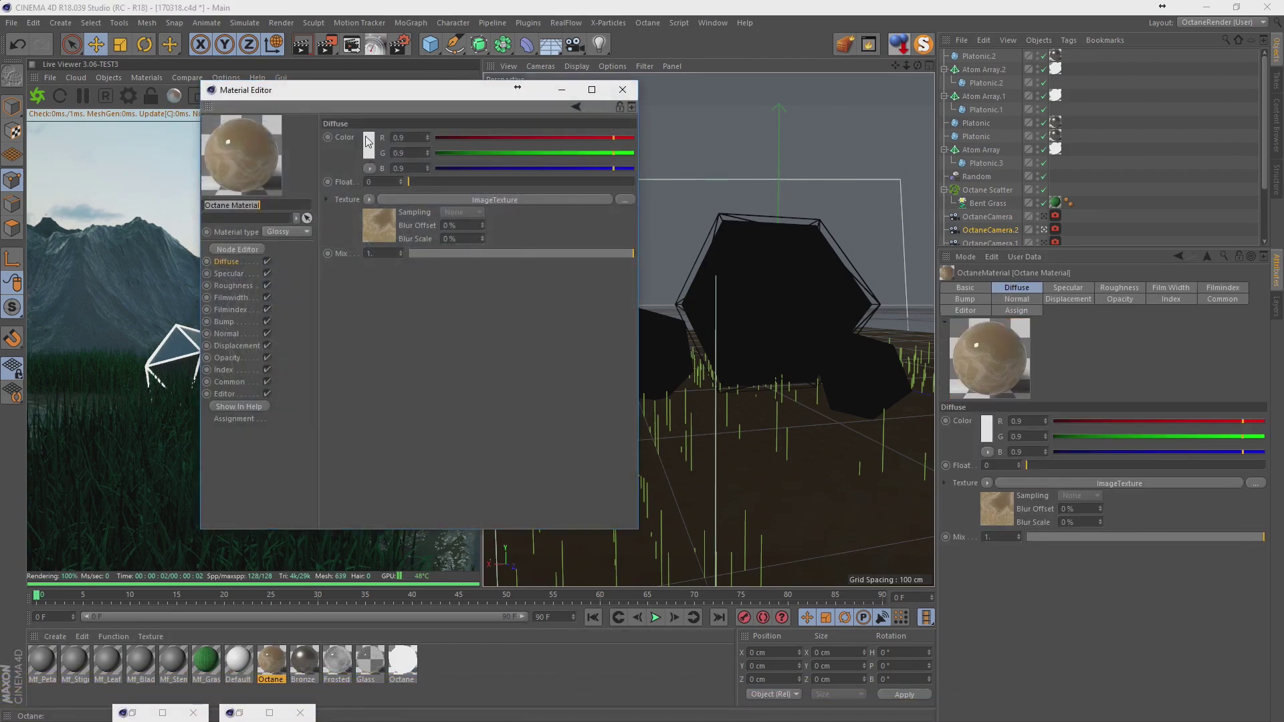
{"action": "left_click_drag", "start_coordinate": [368, 99], "coordinate": [688, 181]}
{"action": "left_click", "coordinate": [607, 314]}
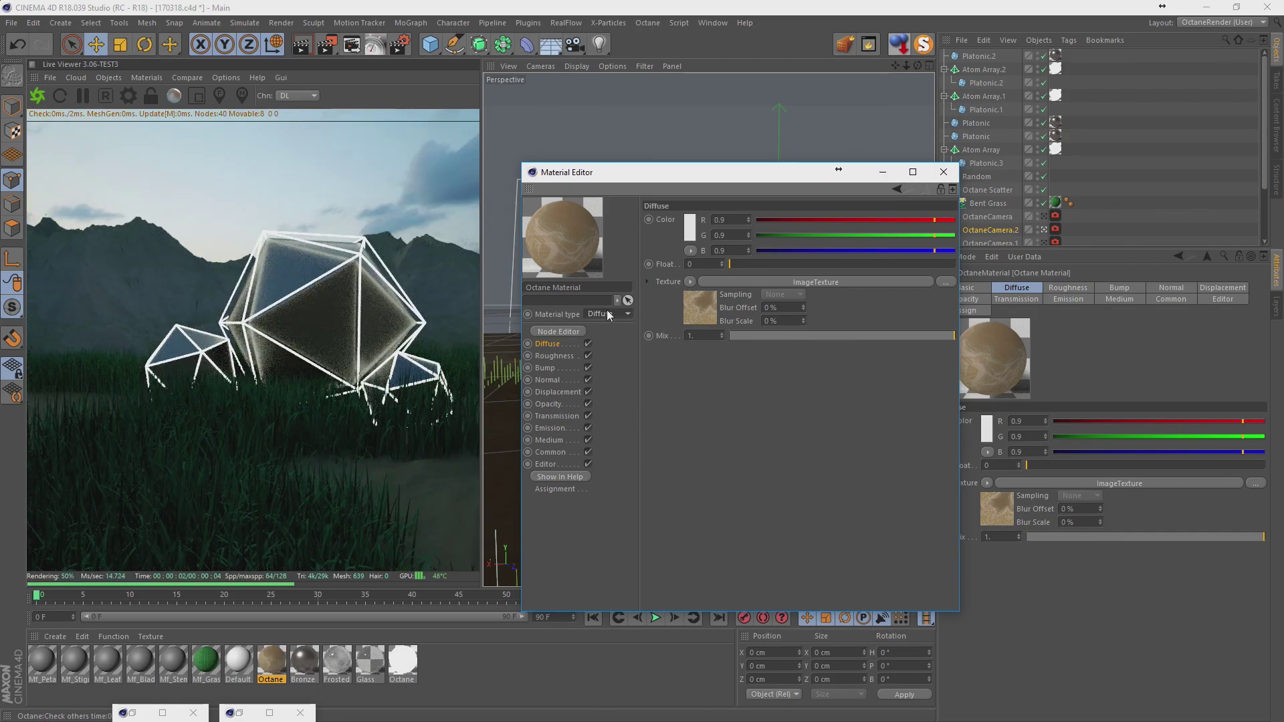
{"action": "left_click", "coordinate": [611, 339]}
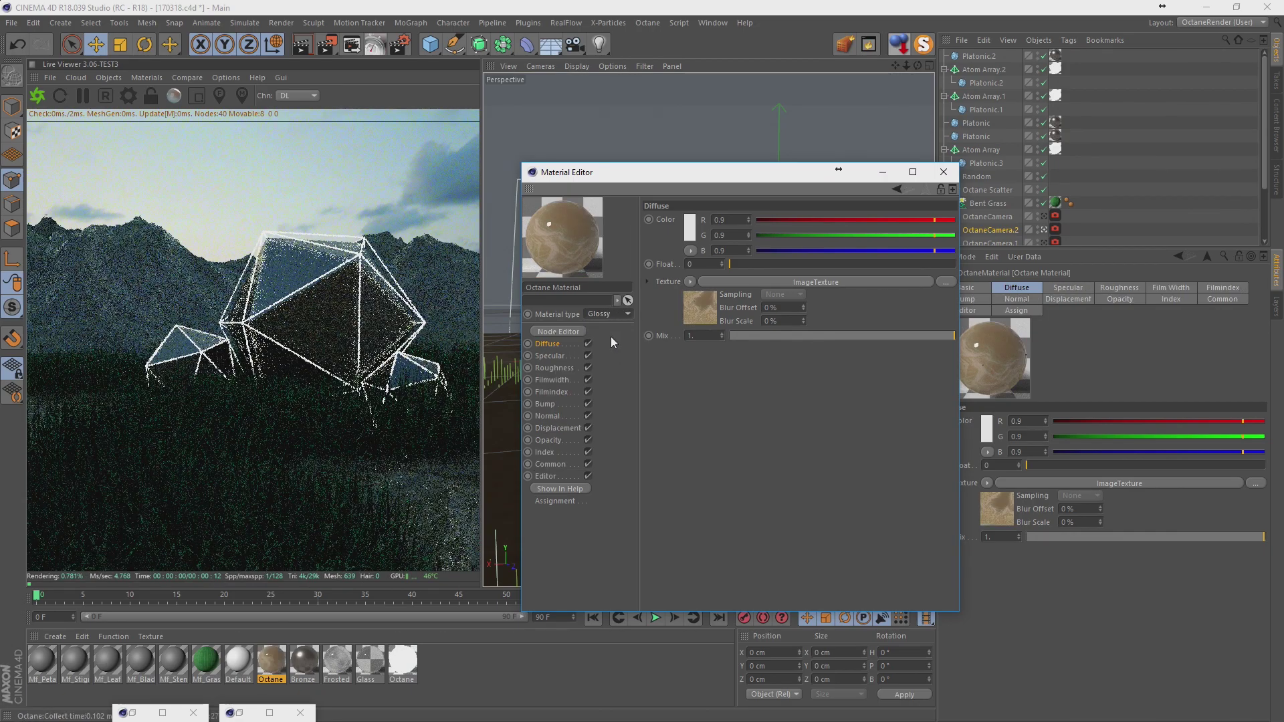
{"action": "left_click", "coordinate": [943, 173]}
{"action": "scroll", "coordinate": [1098, 191], "scroll_direction": "down", "scroll_amount": 3}
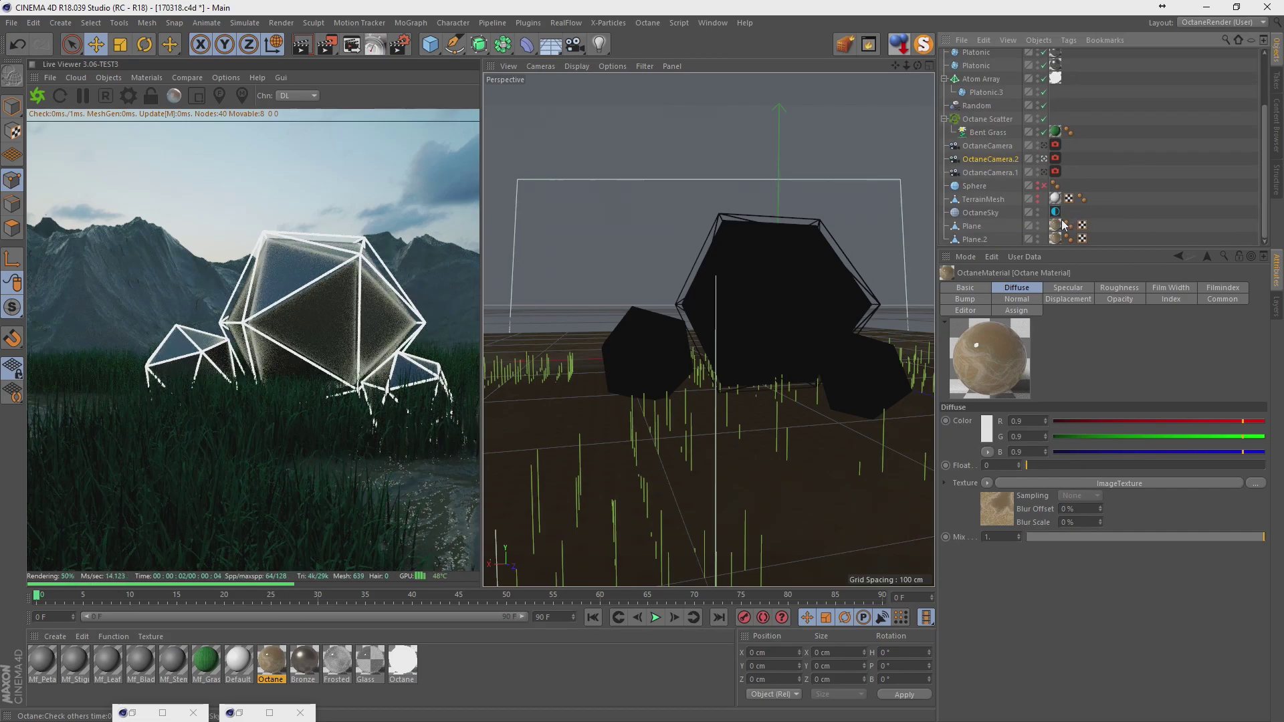
{"action": "left_click", "coordinate": [1033, 239]}
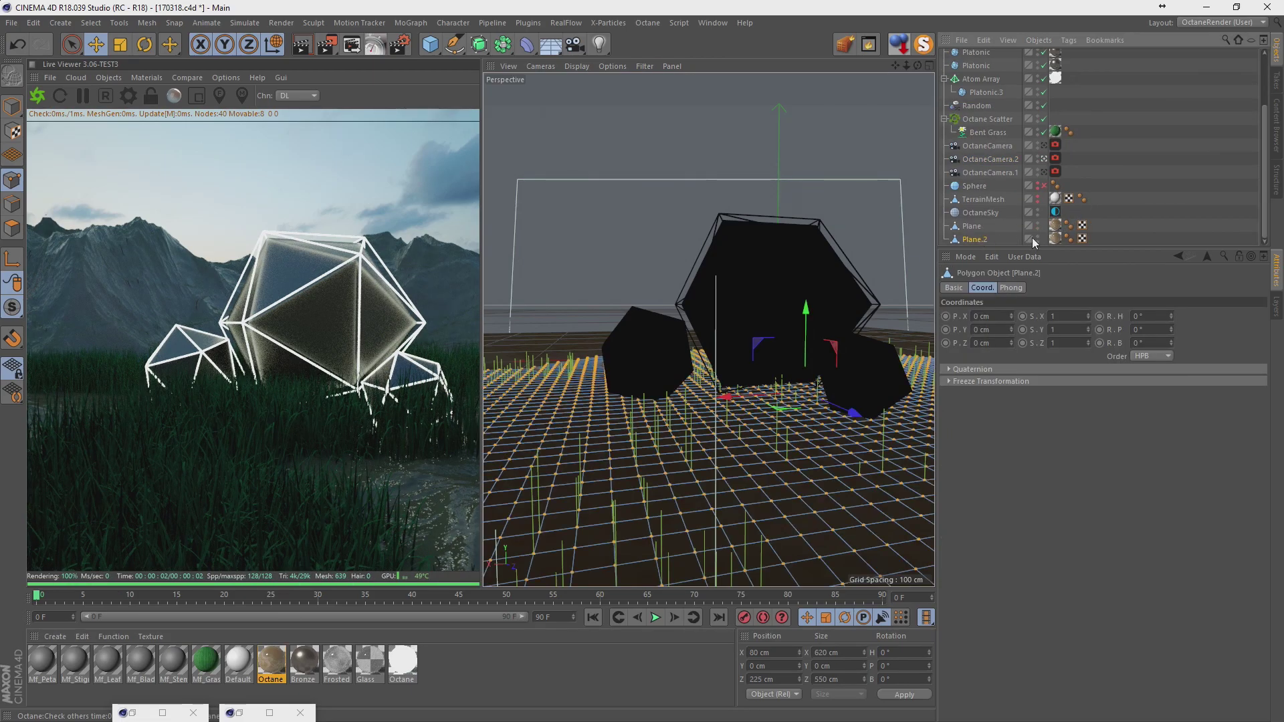
{"action": "left_click", "coordinate": [1037, 239]}
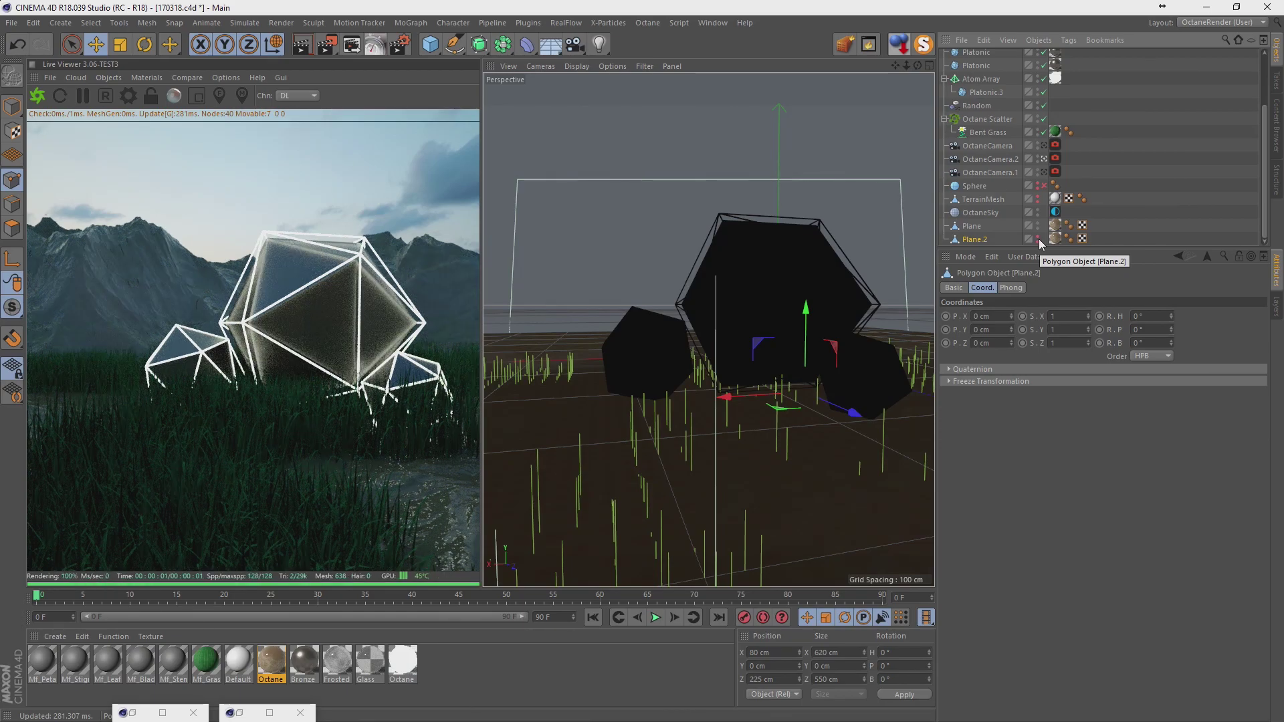
{"action": "left_click", "coordinate": [1037, 237]}
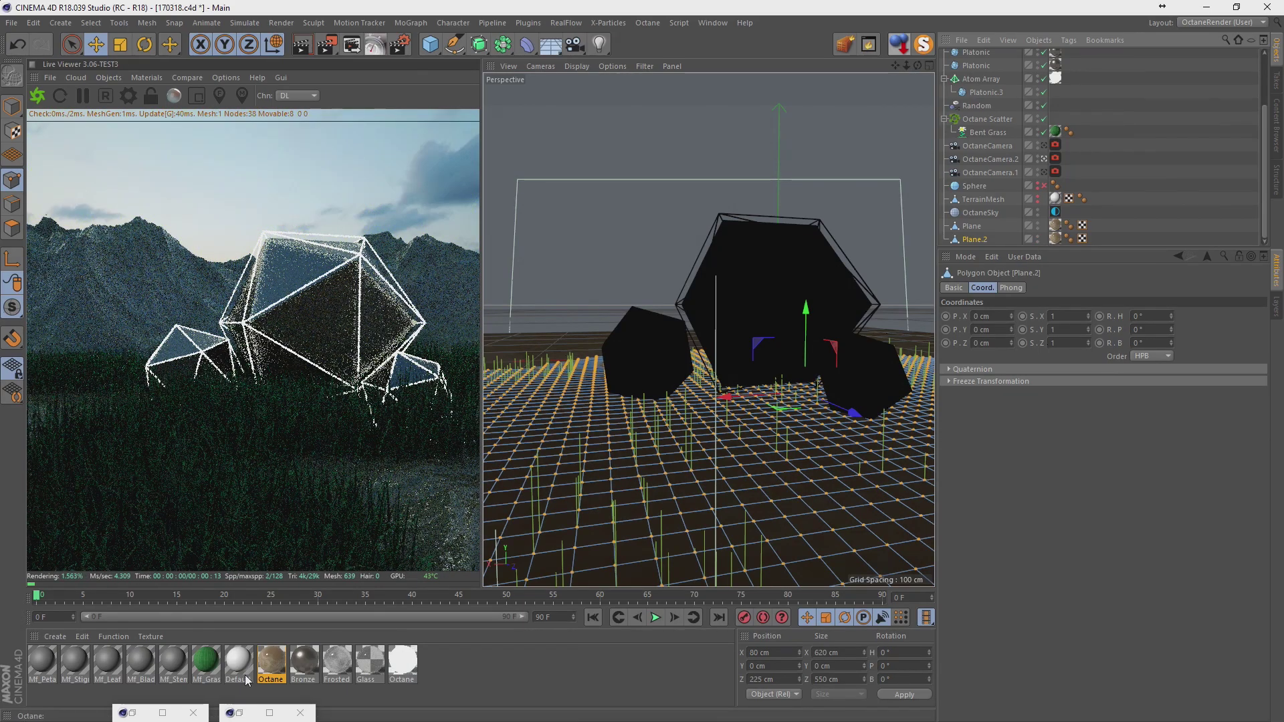
{"action": "left_click_drag", "start_coordinate": [334, 671], "coordinate": [1051, 254]}
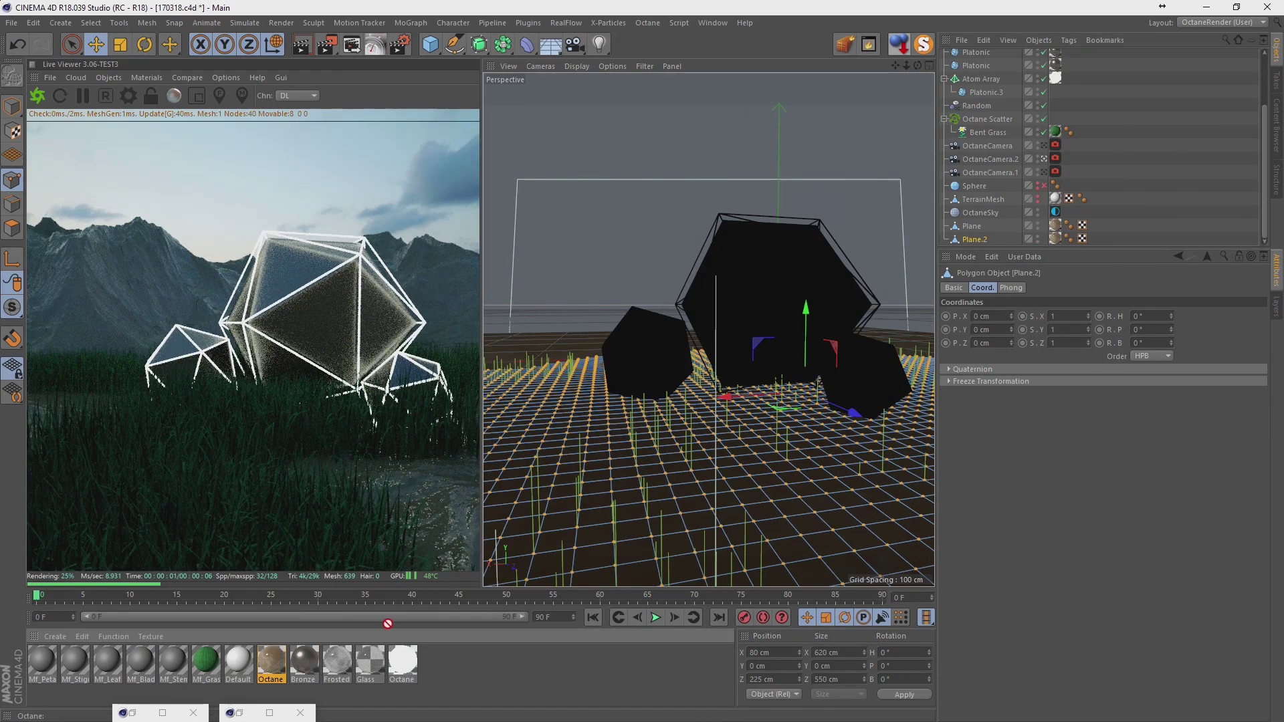
{"action": "left_click", "coordinate": [1054, 238]}
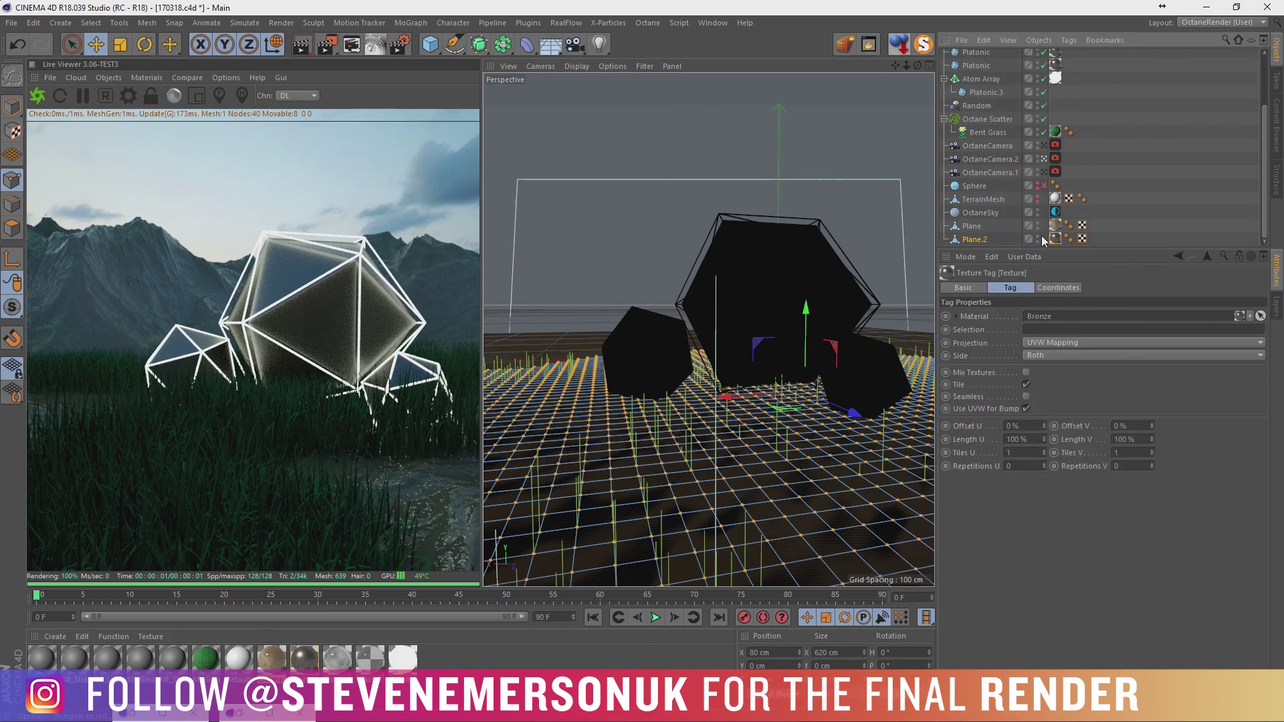
{"action": "left_click", "coordinate": [1037, 224]}
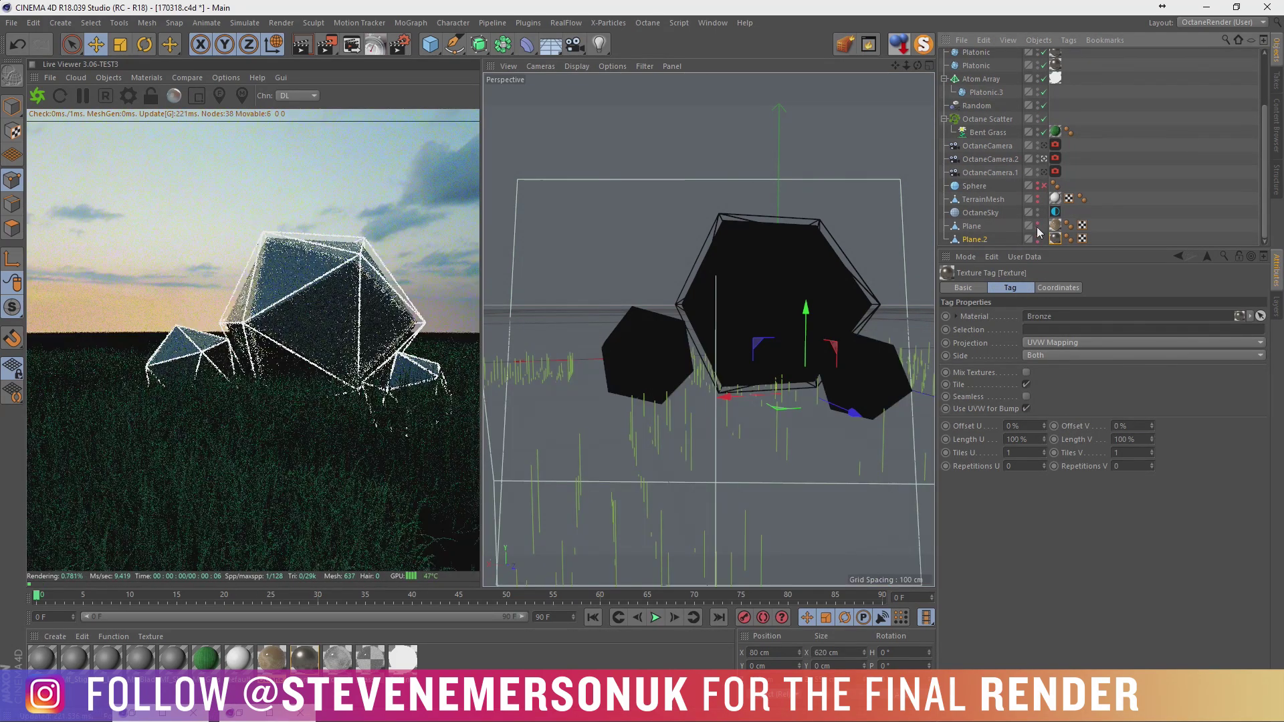
{"action": "left_click", "coordinate": [1039, 226]}
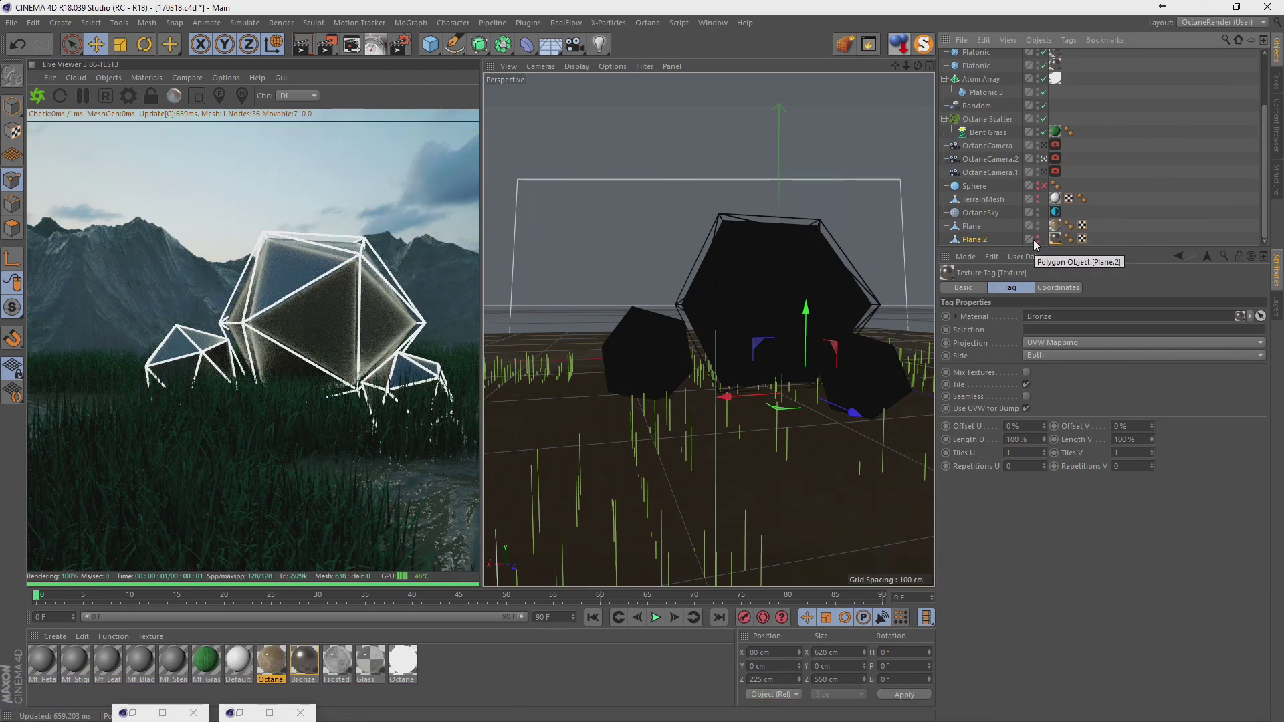
Rotate OctaneSky's environment tag RotX to change the scene lighting.
{"action": "left_click", "coordinate": [1124, 187]}
{"action": "scroll", "coordinate": [1101, 172], "scroll_direction": "up", "scroll_amount": 3}
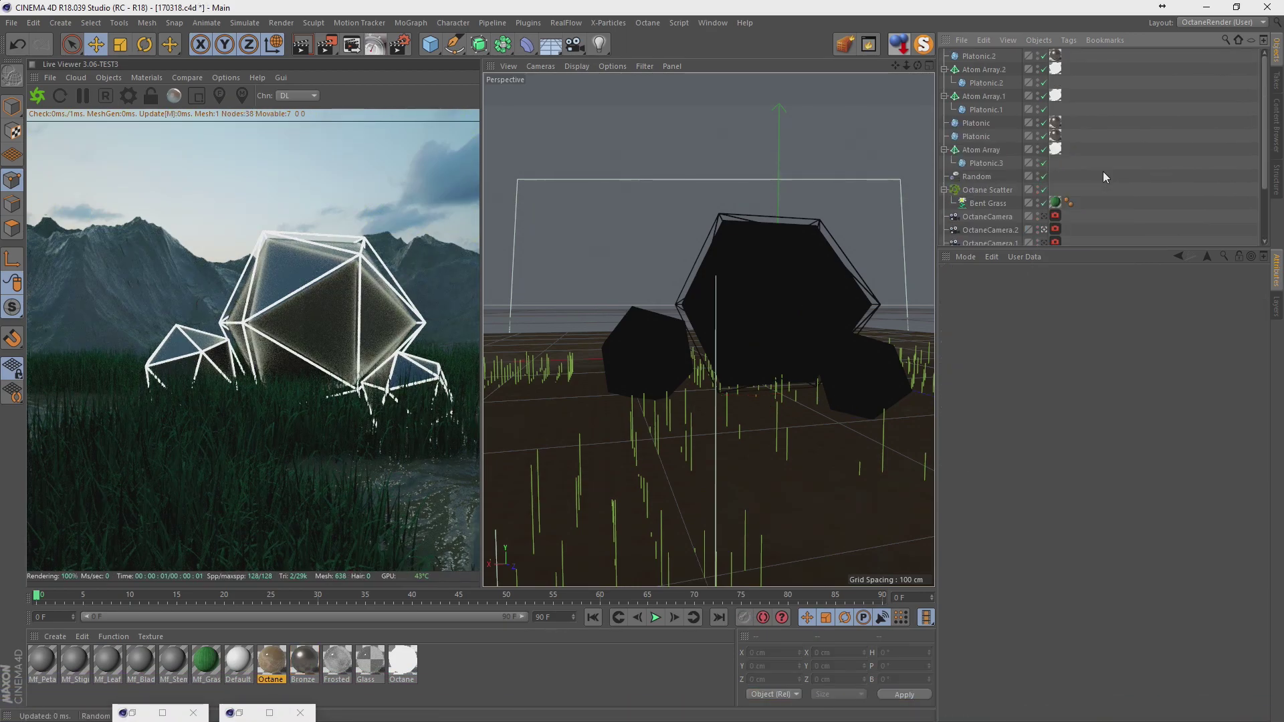
{"action": "scroll", "coordinate": [1087, 158], "scroll_direction": "down", "scroll_amount": 3}
{"action": "left_click", "coordinate": [1055, 212]}
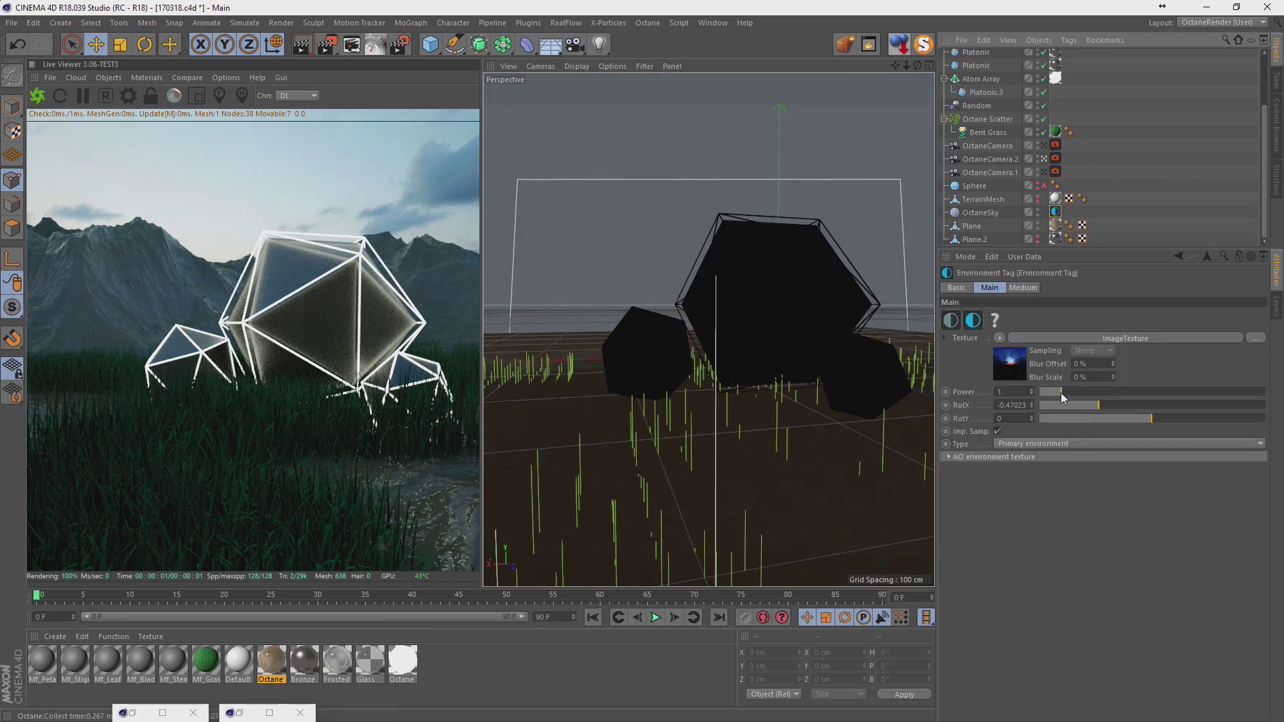
{"action": "left_click_drag", "start_coordinate": [1097, 407], "coordinate": [1116, 405]}
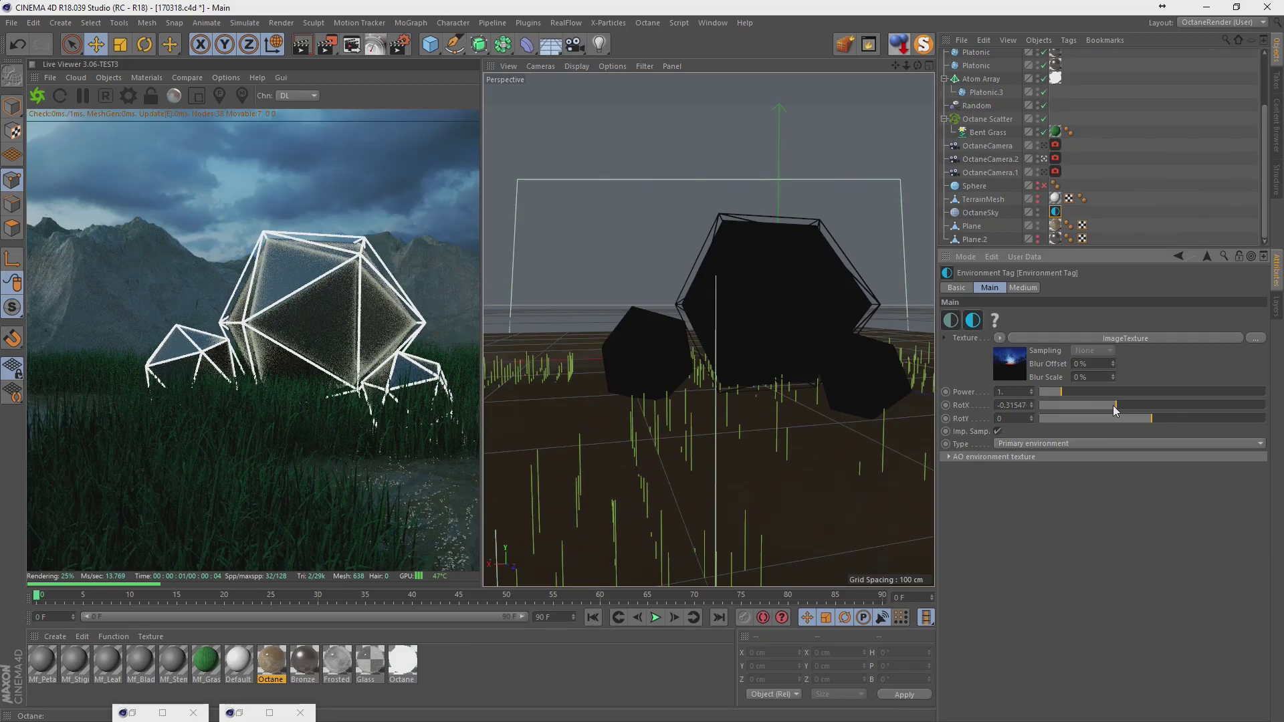
{"action": "left_click_drag", "start_coordinate": [1116, 405], "coordinate": [1138, 410]}
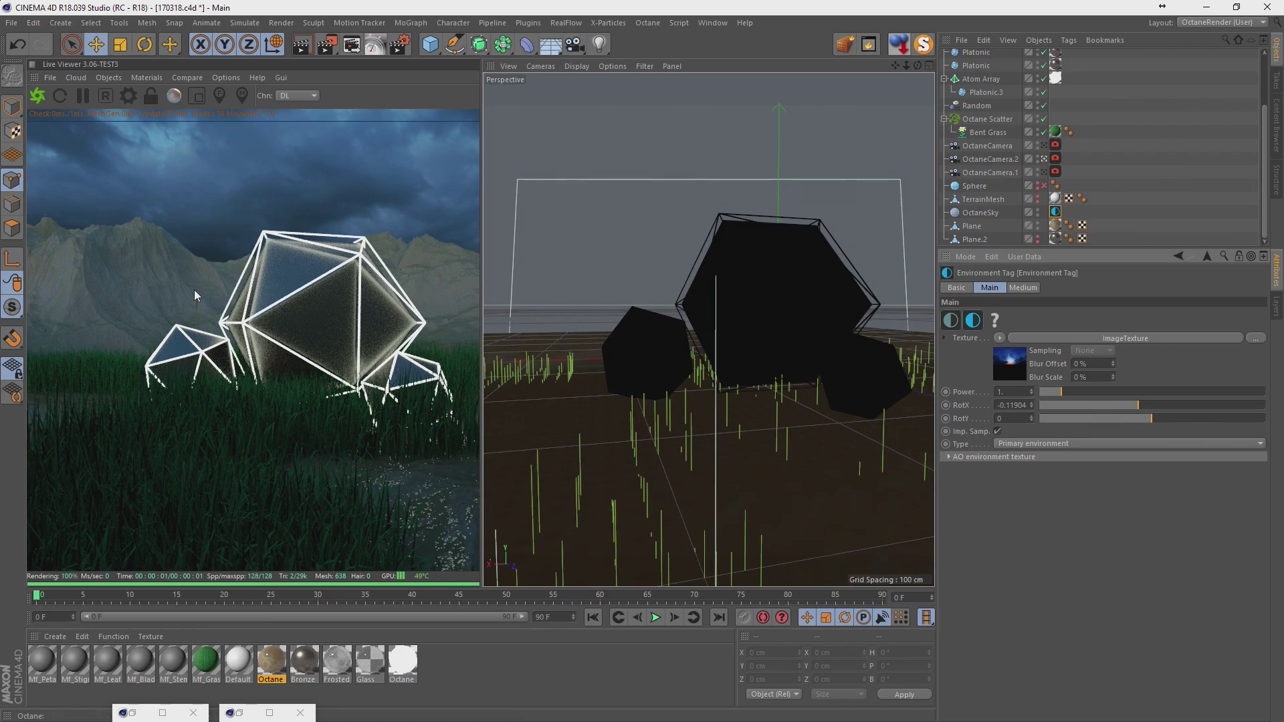
In Octane Settings, set GI mode to GI_DIFFUSE with specular and glossy depth 8.
{"action": "left_click", "coordinate": [127, 103]}
{"action": "left_click_drag", "start_coordinate": [114, 21], "coordinate": [720, 110]}
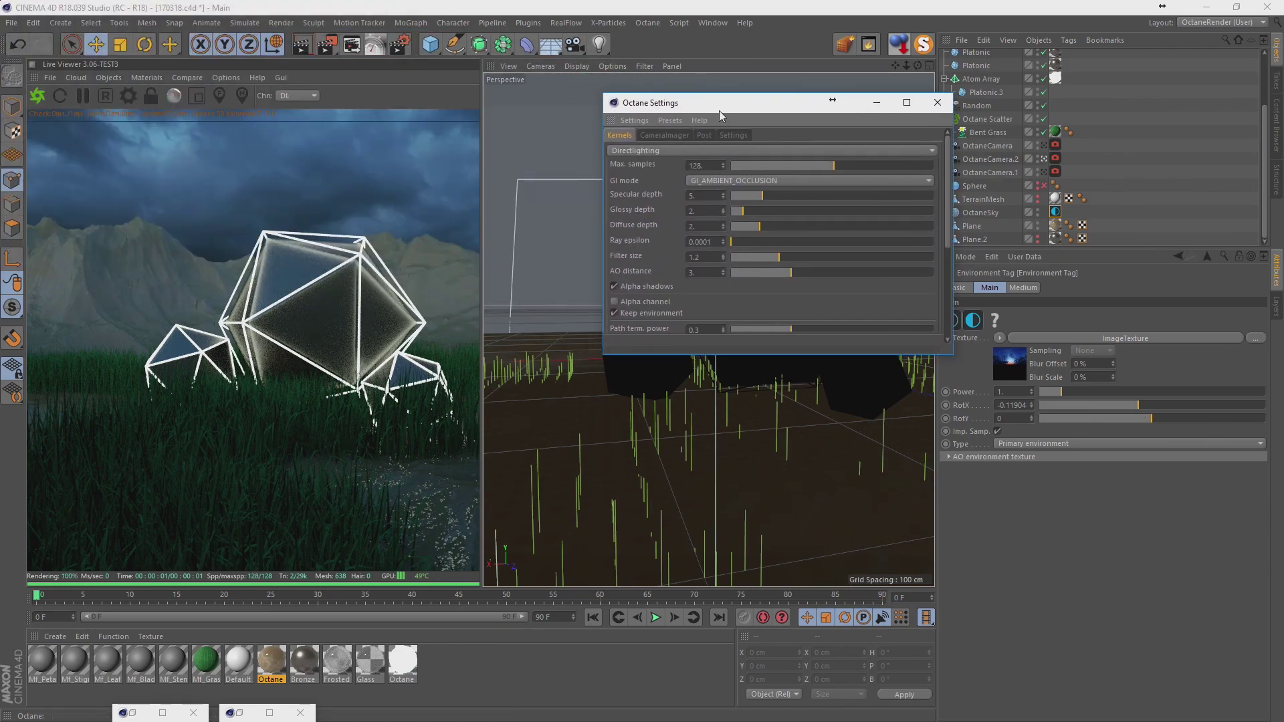
{"action": "left_click", "coordinate": [730, 181]}
{"action": "left_click", "coordinate": [728, 223]}
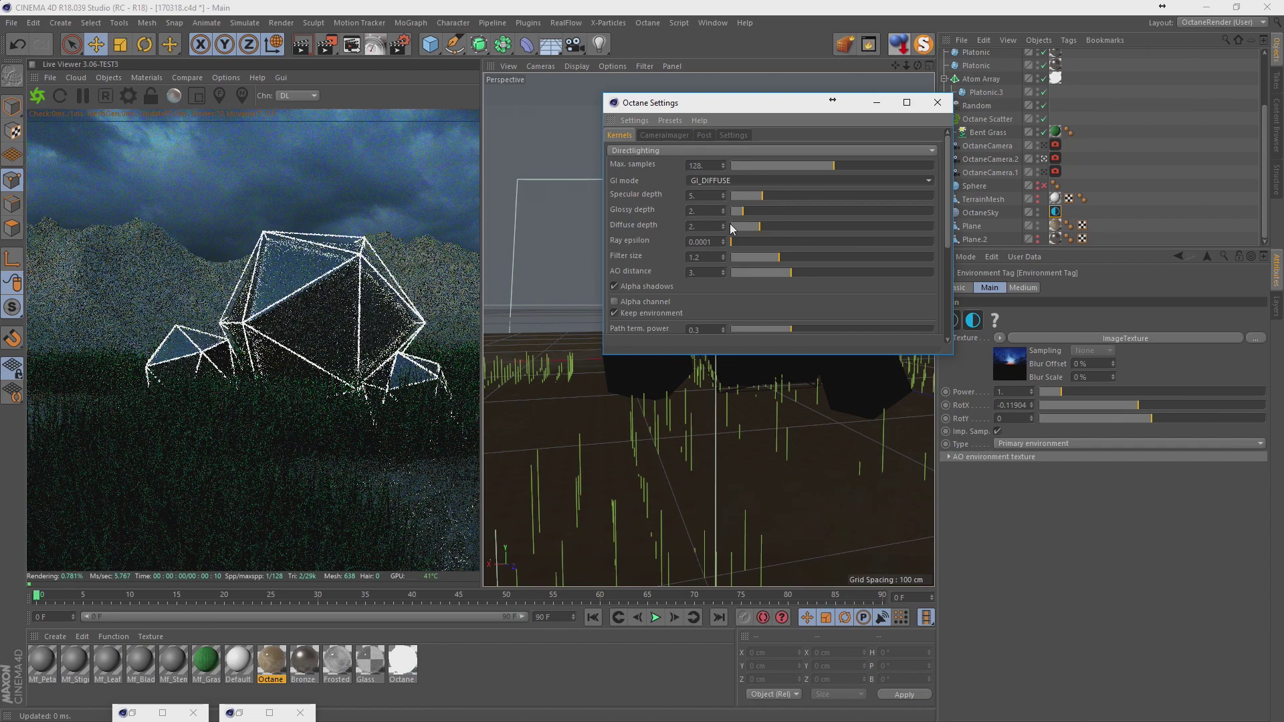
{"action": "left_click", "coordinate": [781, 195]}
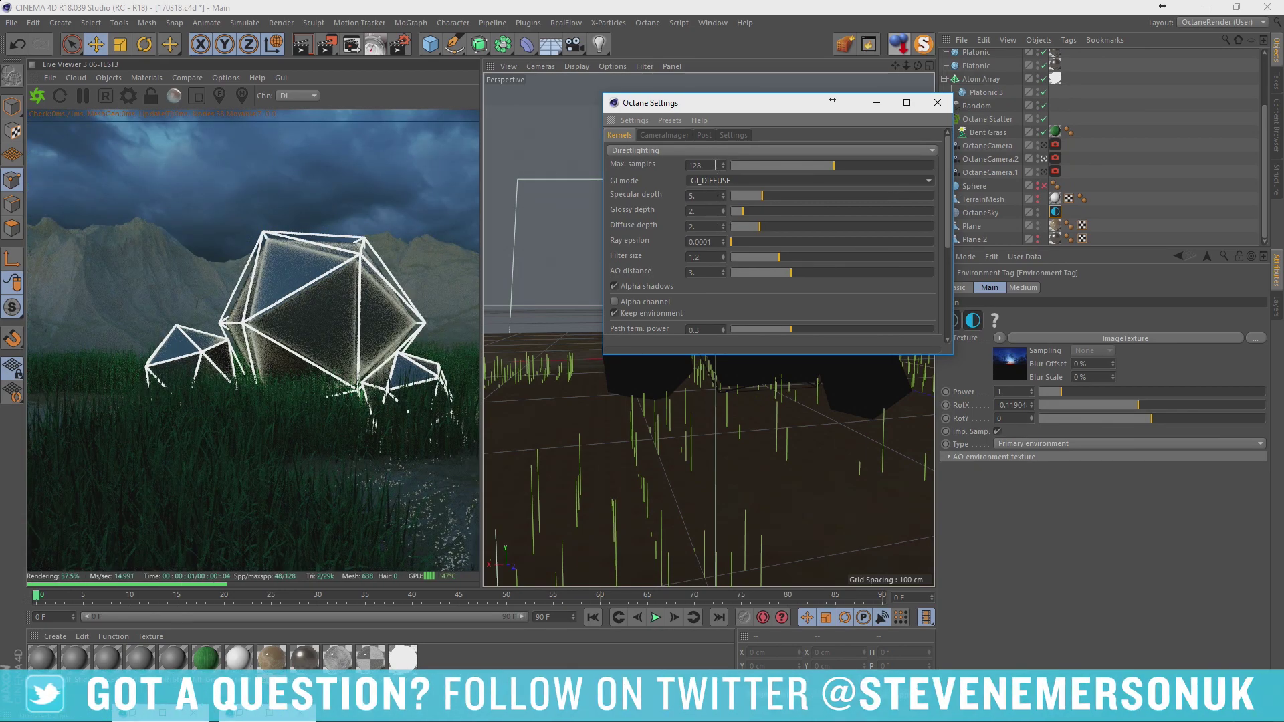
{"action": "left_click", "coordinate": [782, 195]}
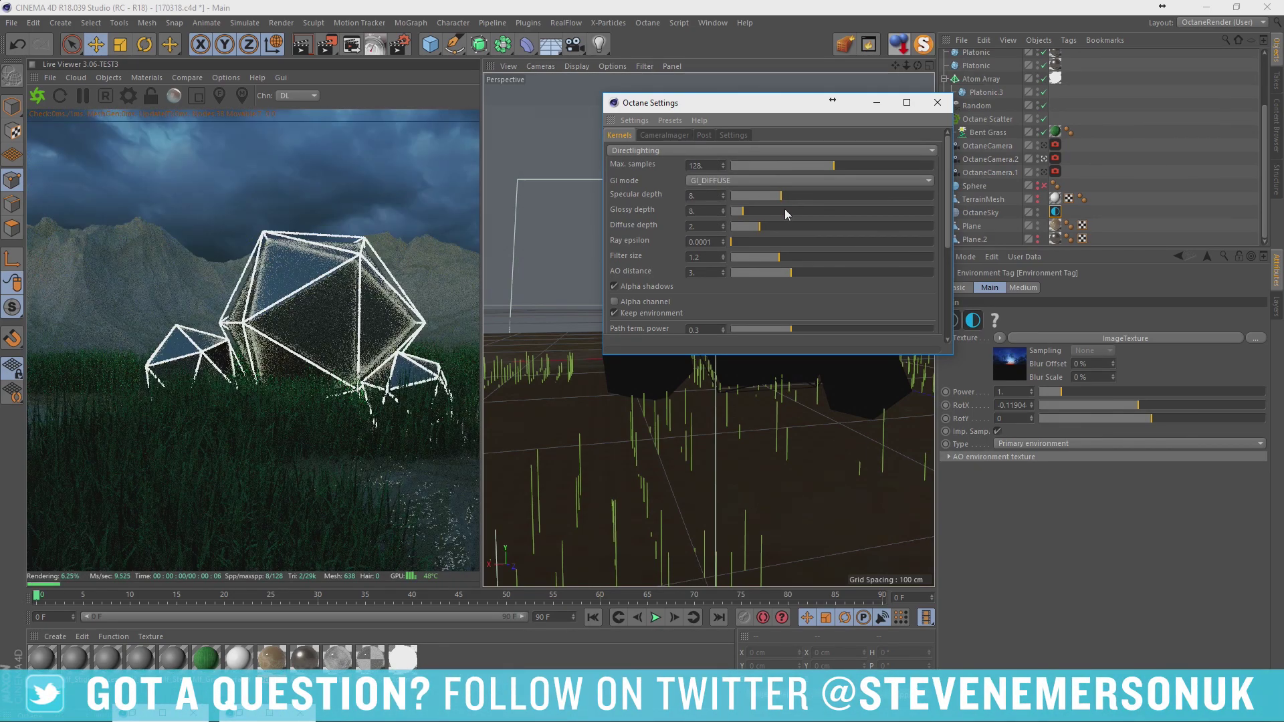
{"action": "left_click", "coordinate": [785, 211]}
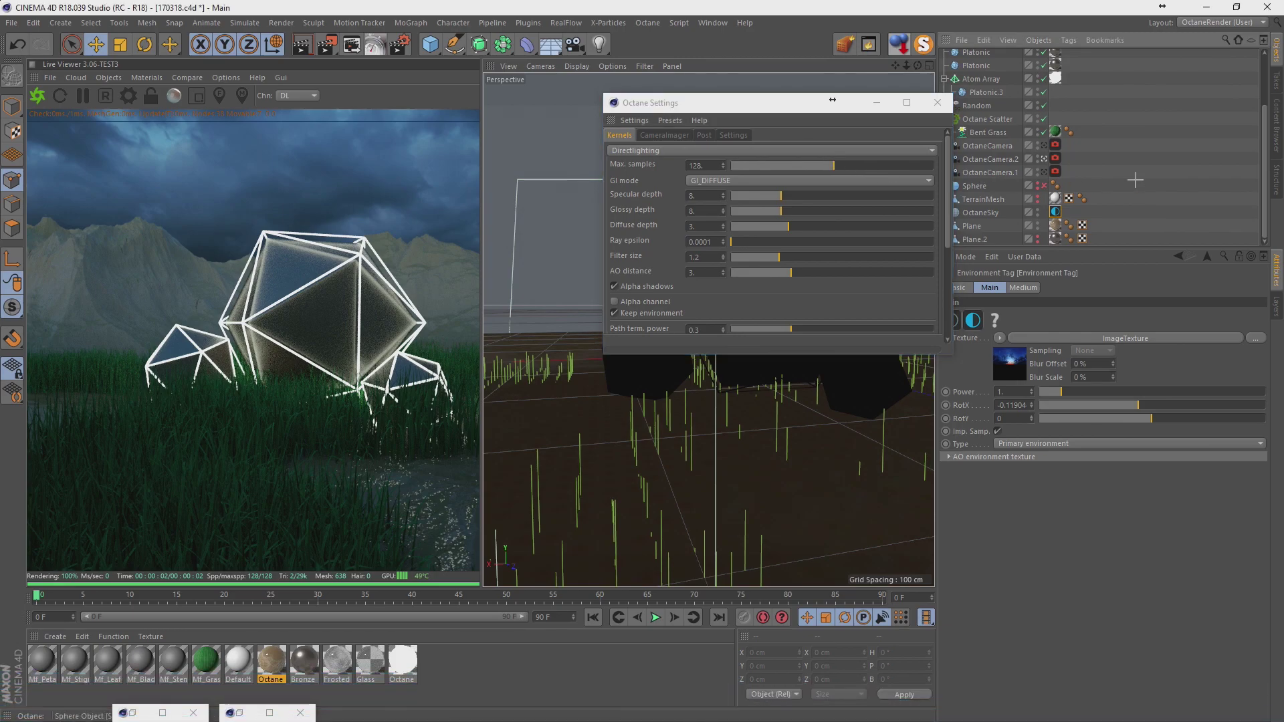
Open the white Octane material's common settings in the Material Editor.
{"action": "left_click_drag", "start_coordinate": [808, 103], "coordinate": [714, 94]}
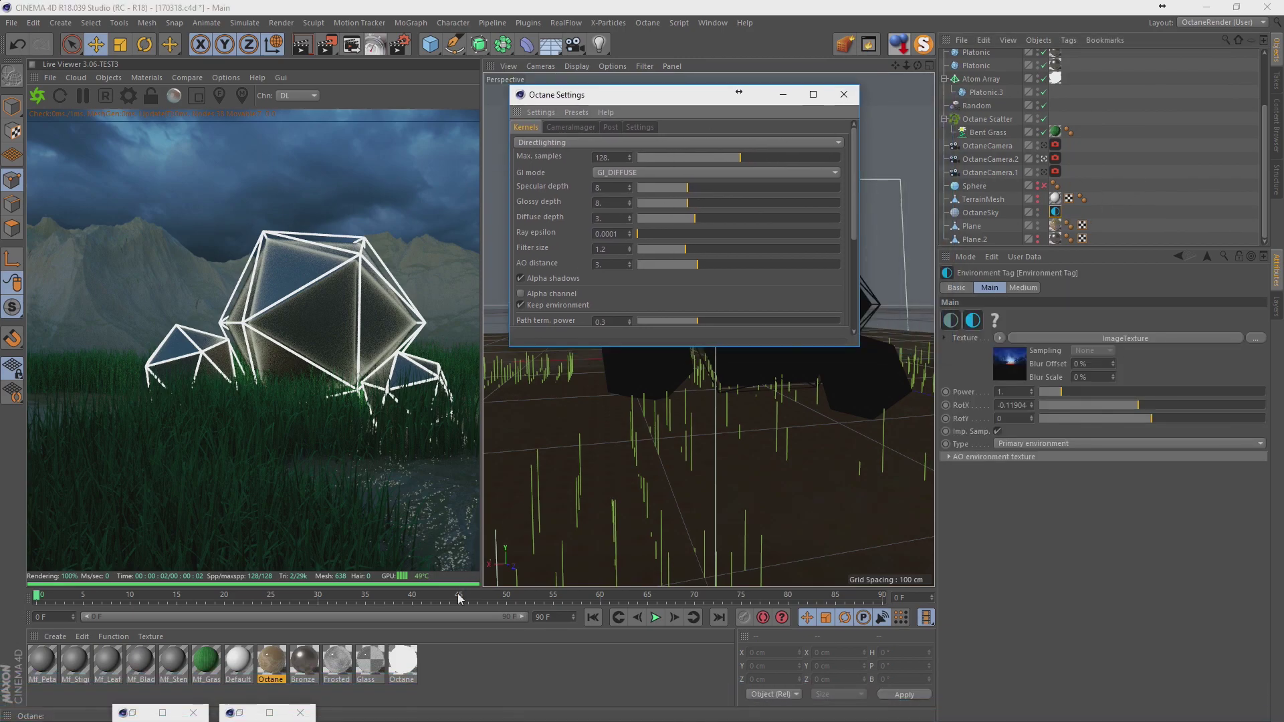
{"action": "double_click", "coordinate": [401, 662]}
{"action": "left_click_drag", "start_coordinate": [390, 87], "coordinate": [873, 119]}
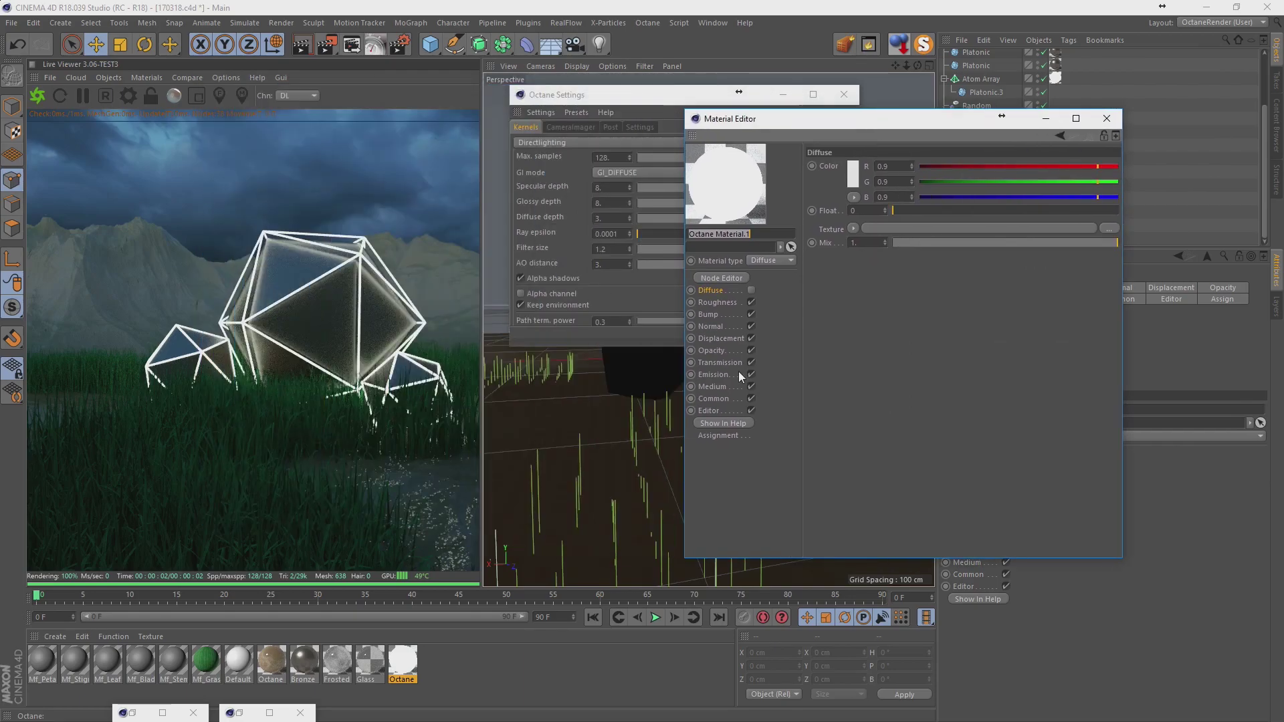
{"action": "left_click", "coordinate": [727, 400]}
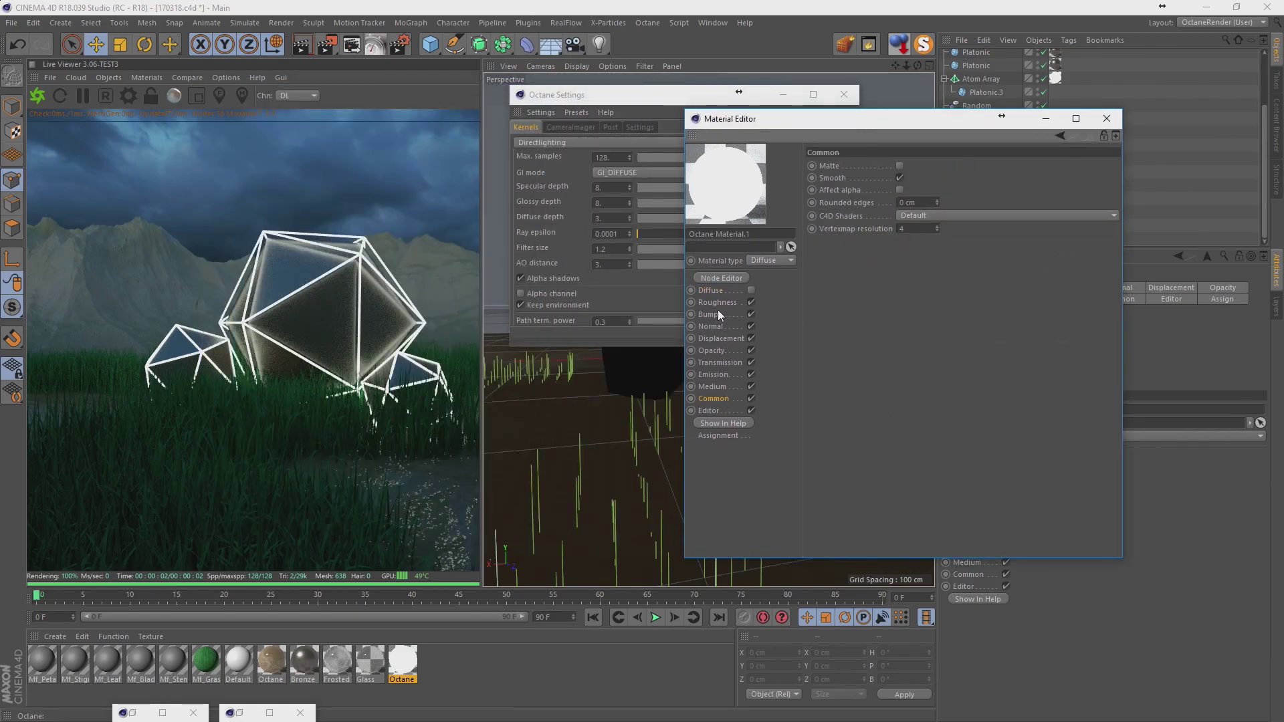
Give Platonic.2 a radius of 22.5 cm.
{"action": "left_click", "coordinate": [1107, 118]}
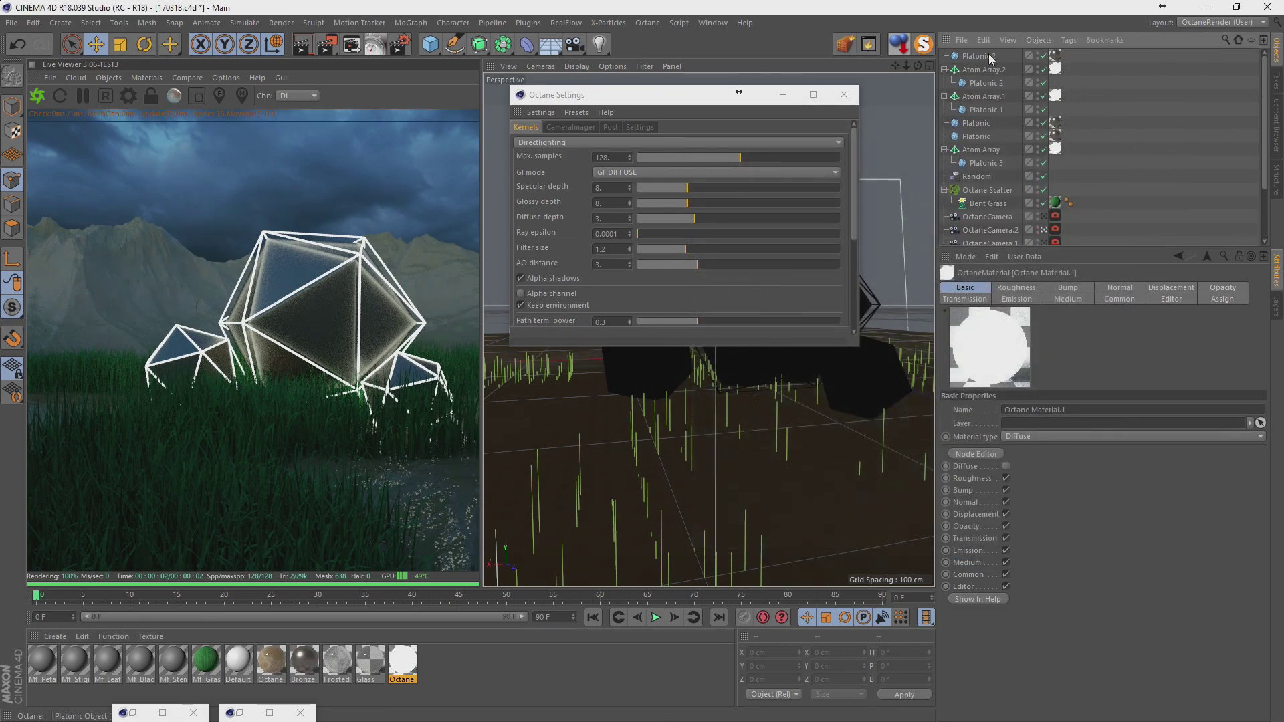
{"action": "left_click", "coordinate": [982, 56]}
{"action": "left_click", "coordinate": [1010, 288]}
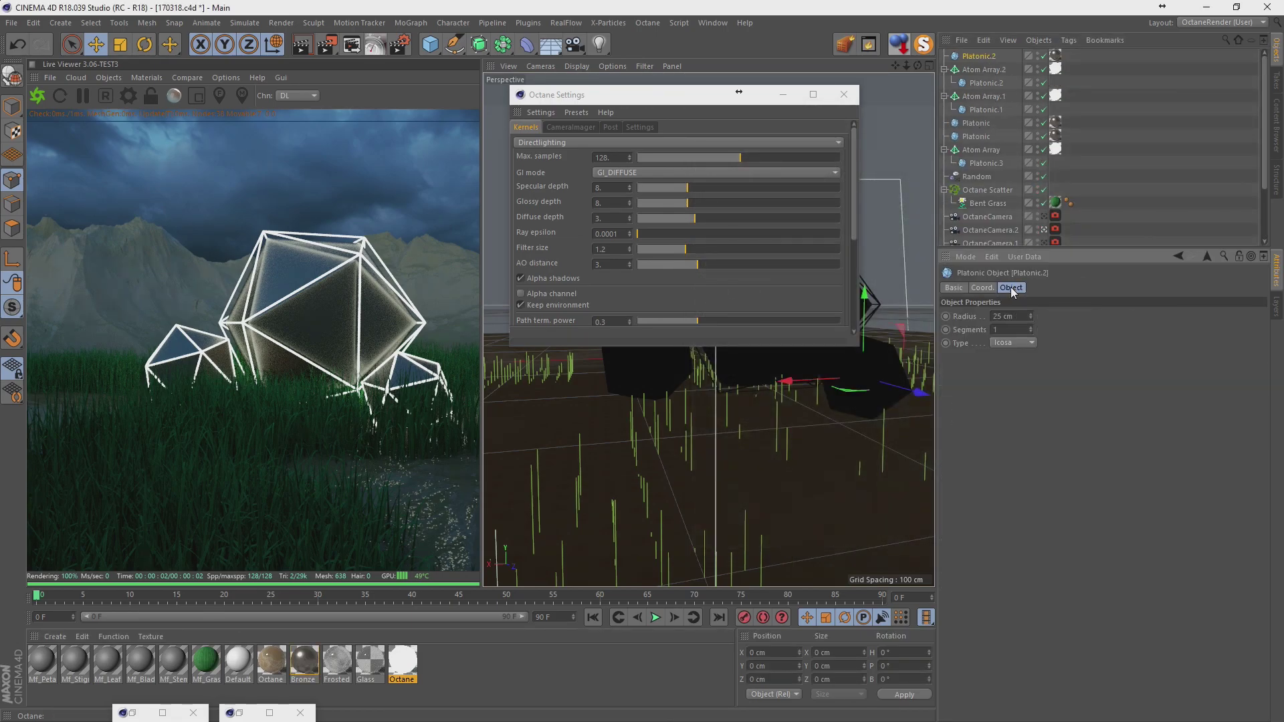
{"action": "double_click", "coordinate": [1020, 320]}
{"action": "type", "text": "20"}
{"action": "key", "text": "Return"}
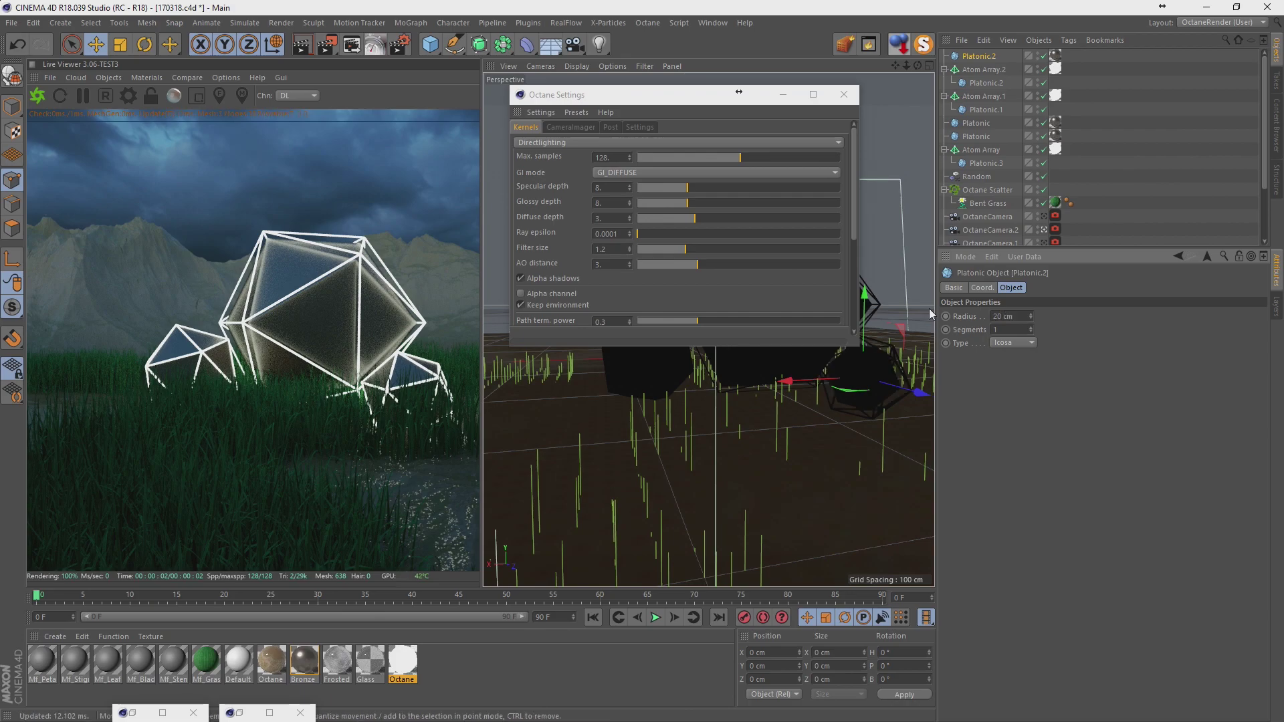
{"action": "left_click", "coordinate": [1022, 316]}
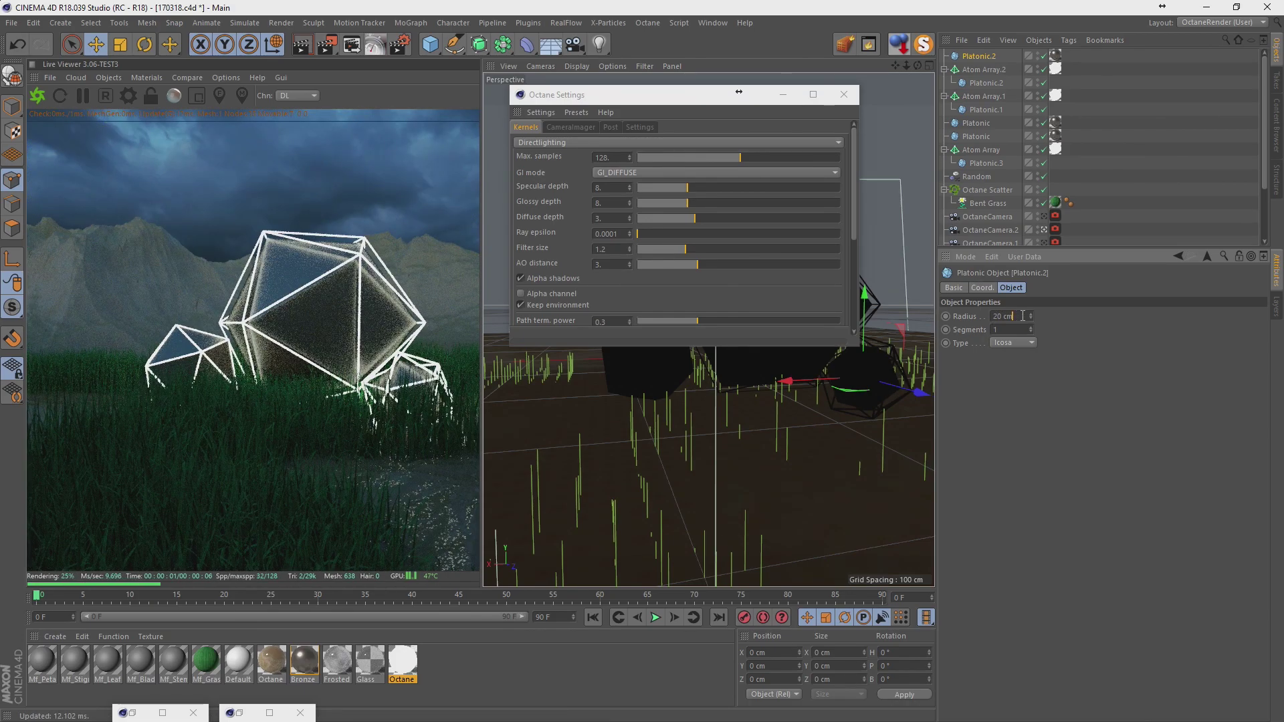
{"action": "type", "text": "25.5"}
{"action": "key", "text": "Return"}
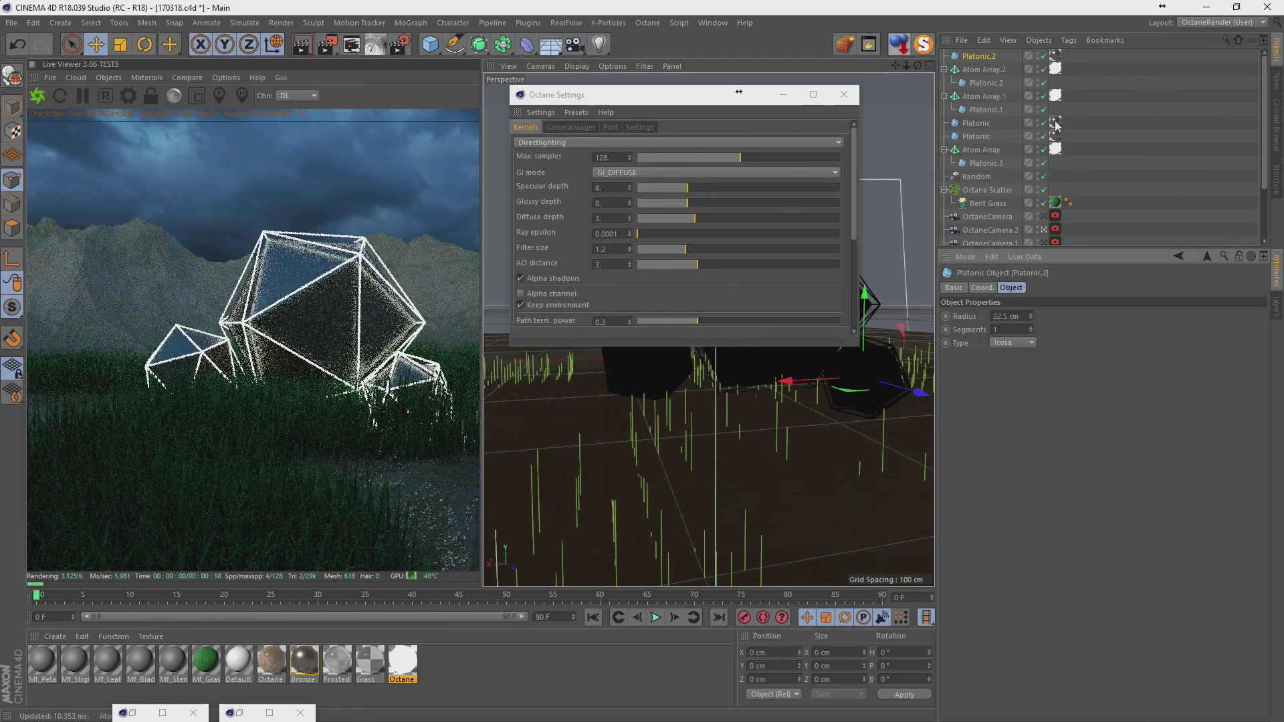
Set the Platonic icosahedron's radius to 31.5 cm and close Octane Settings.
{"action": "left_click", "coordinate": [980, 124]}
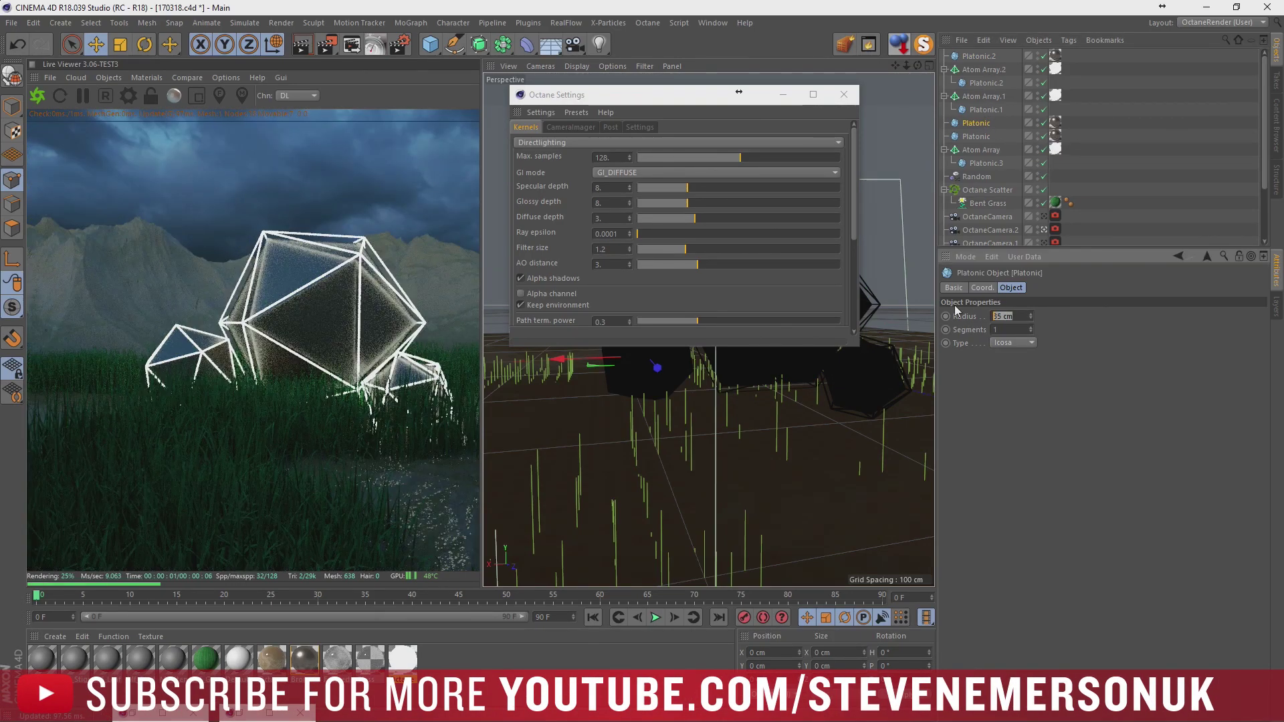
{"action": "type", "text": "30"}
{"action": "key", "text": "Return"}
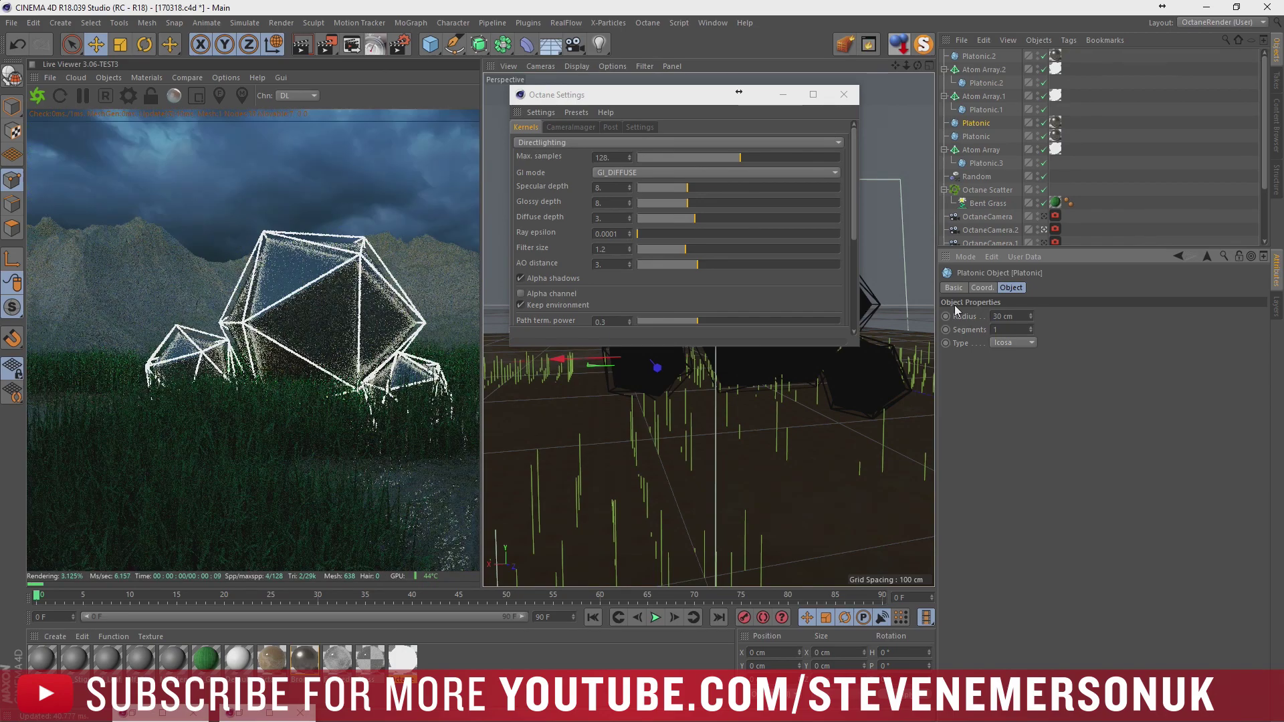
{"action": "left_click", "coordinate": [979, 312]}
{"action": "type", "text": "32.5"}
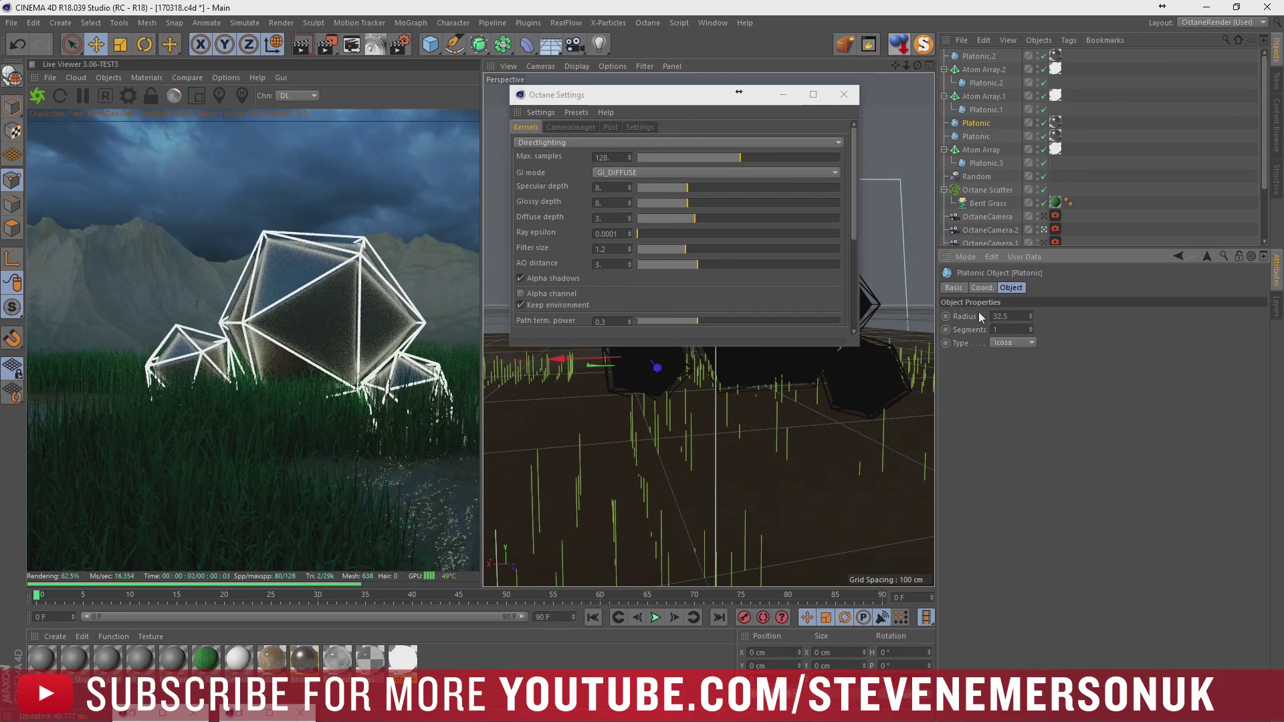
{"action": "key", "text": "Return"}
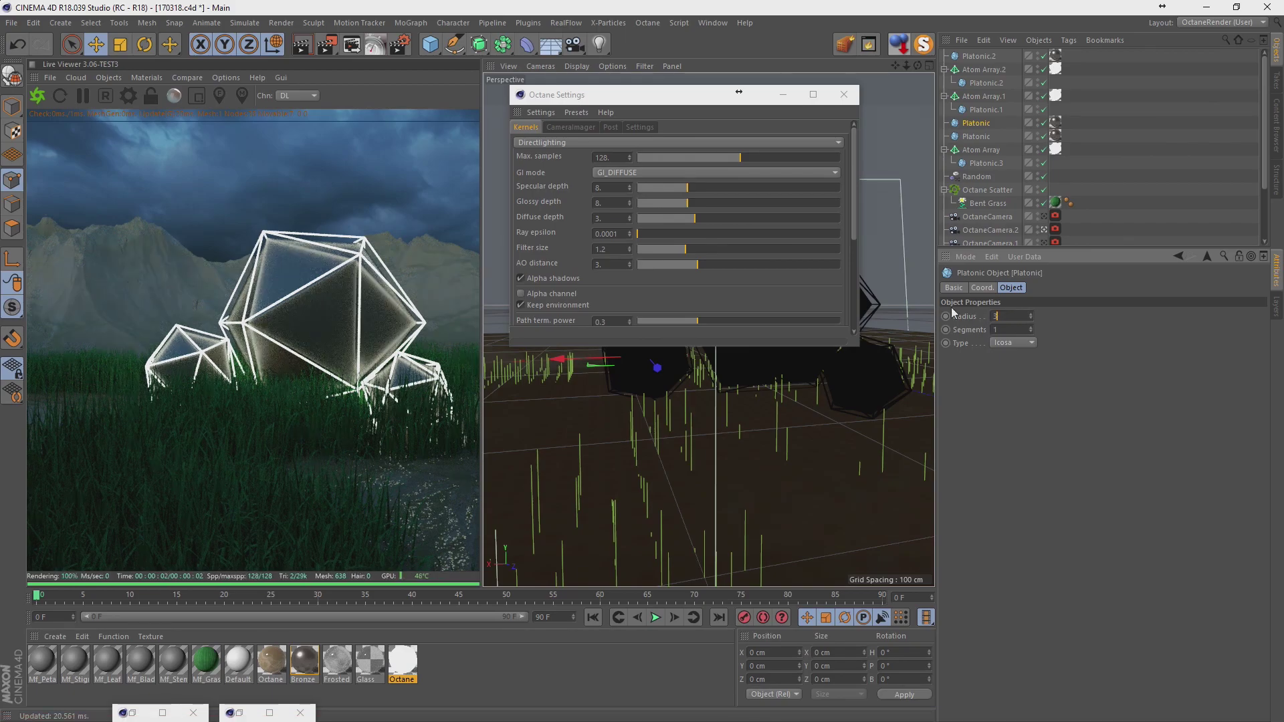
{"action": "type", "text": "2"}
{"action": "key", "text": "Return"}
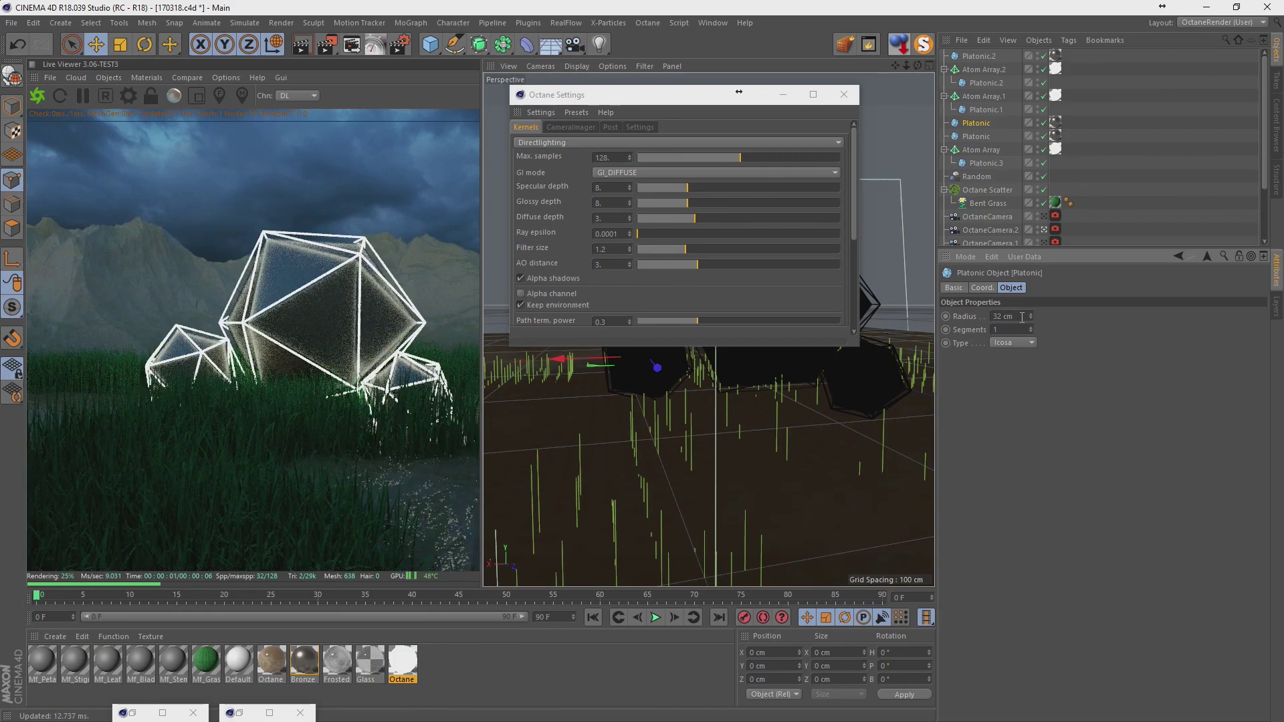
{"action": "type", "text": "31"}
{"action": "key", "text": "Return"}
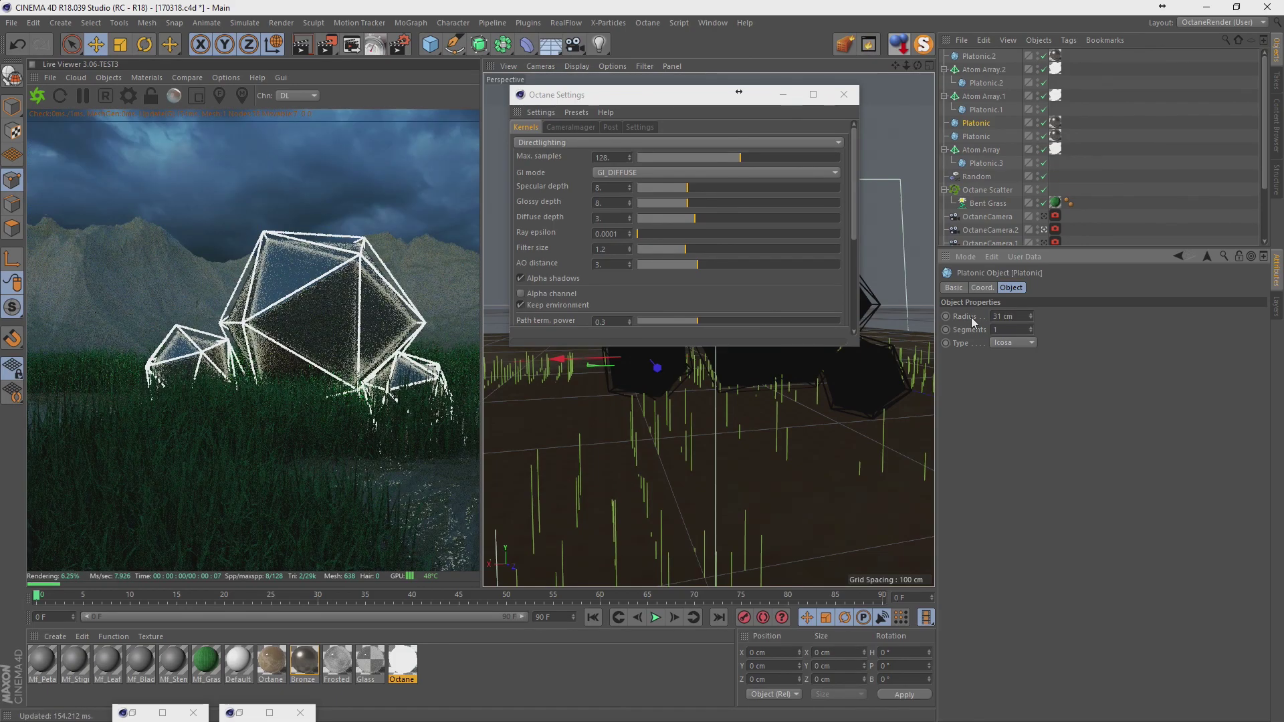
{"action": "left_click", "coordinate": [1020, 320]}
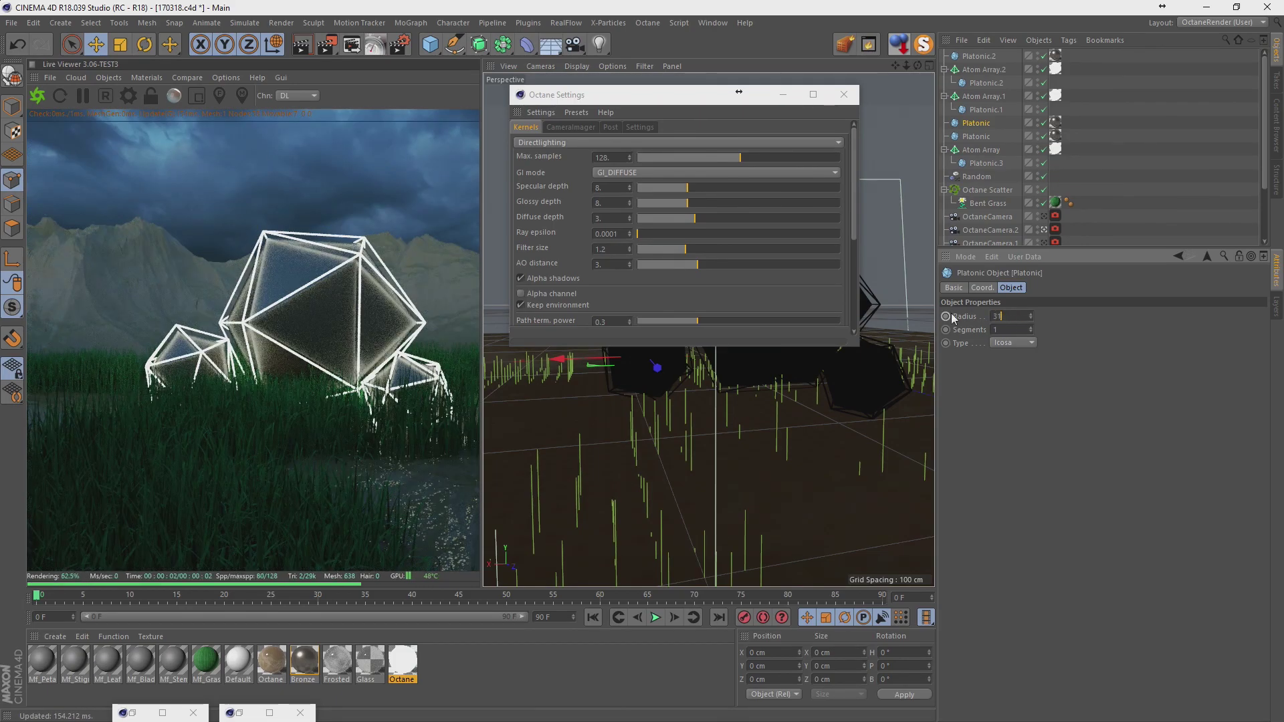
{"action": "type", "text": "1.5"}
{"action": "key", "text": "Return"}
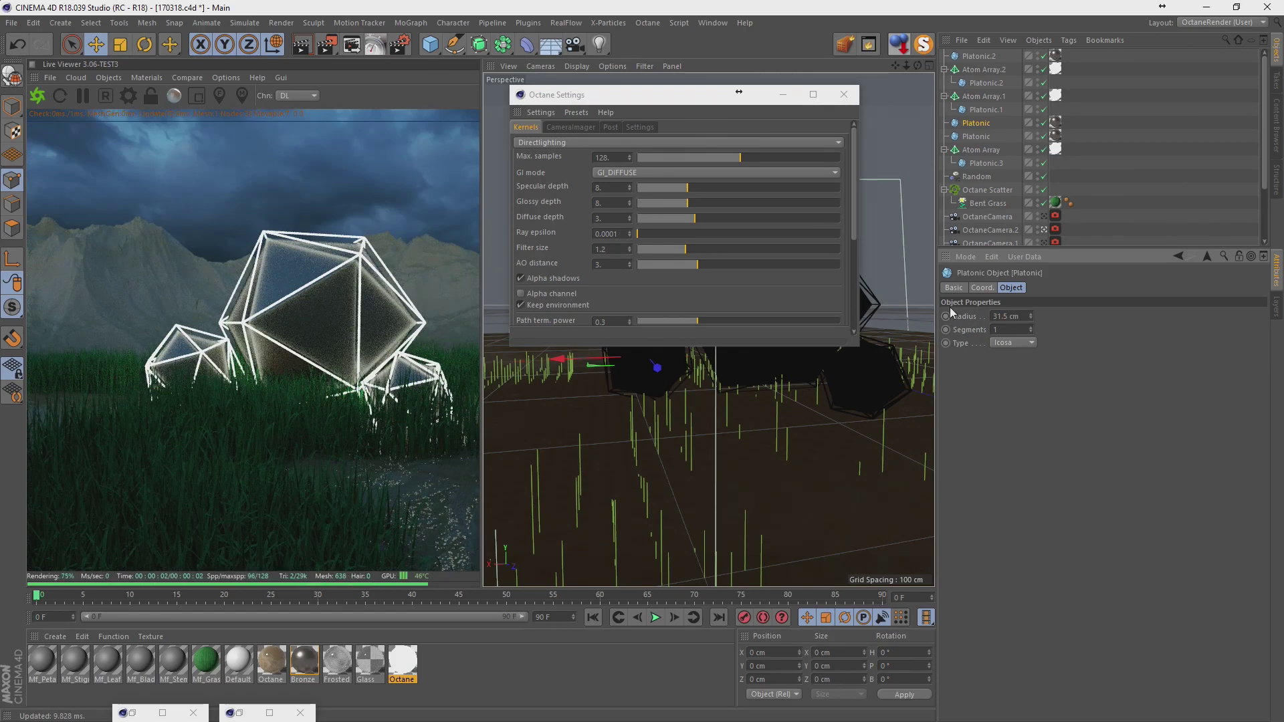
{"action": "left_click", "coordinate": [843, 95]}
Set the white material's blackbody emission sampling rate to 10000.
{"action": "double_click", "coordinate": [401, 662]}
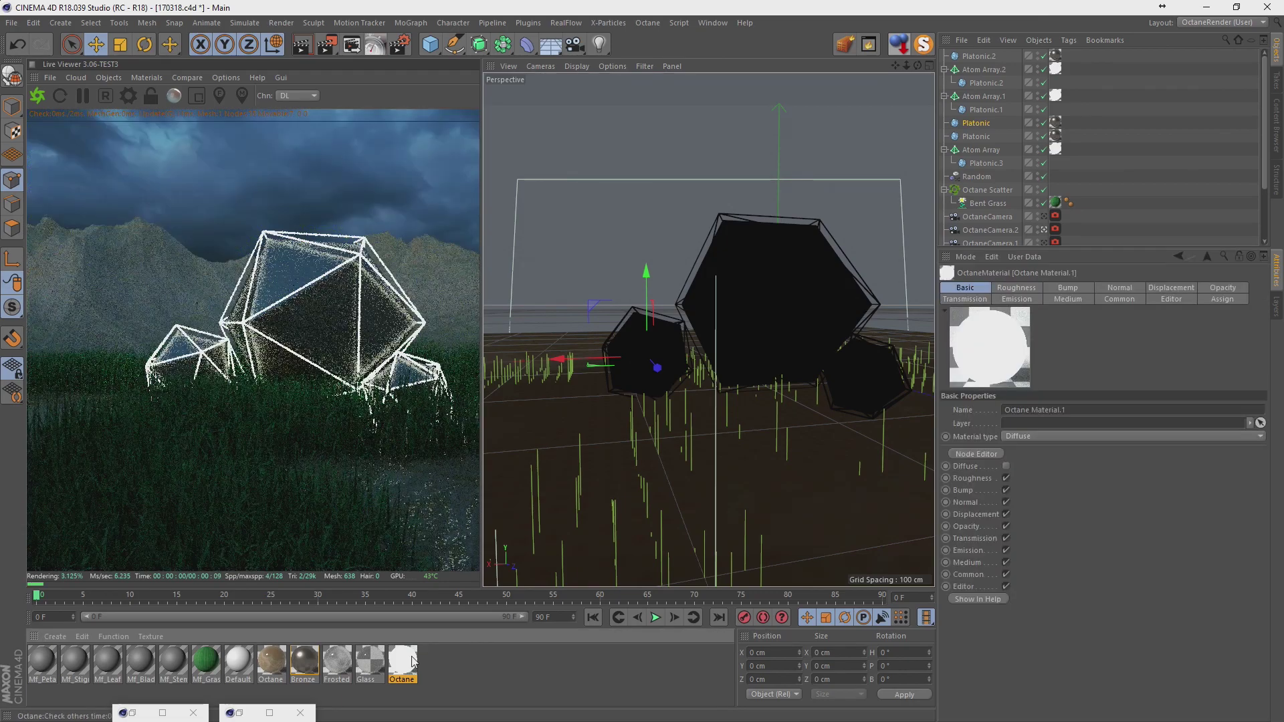
{"action": "left_click", "coordinate": [235, 346]}
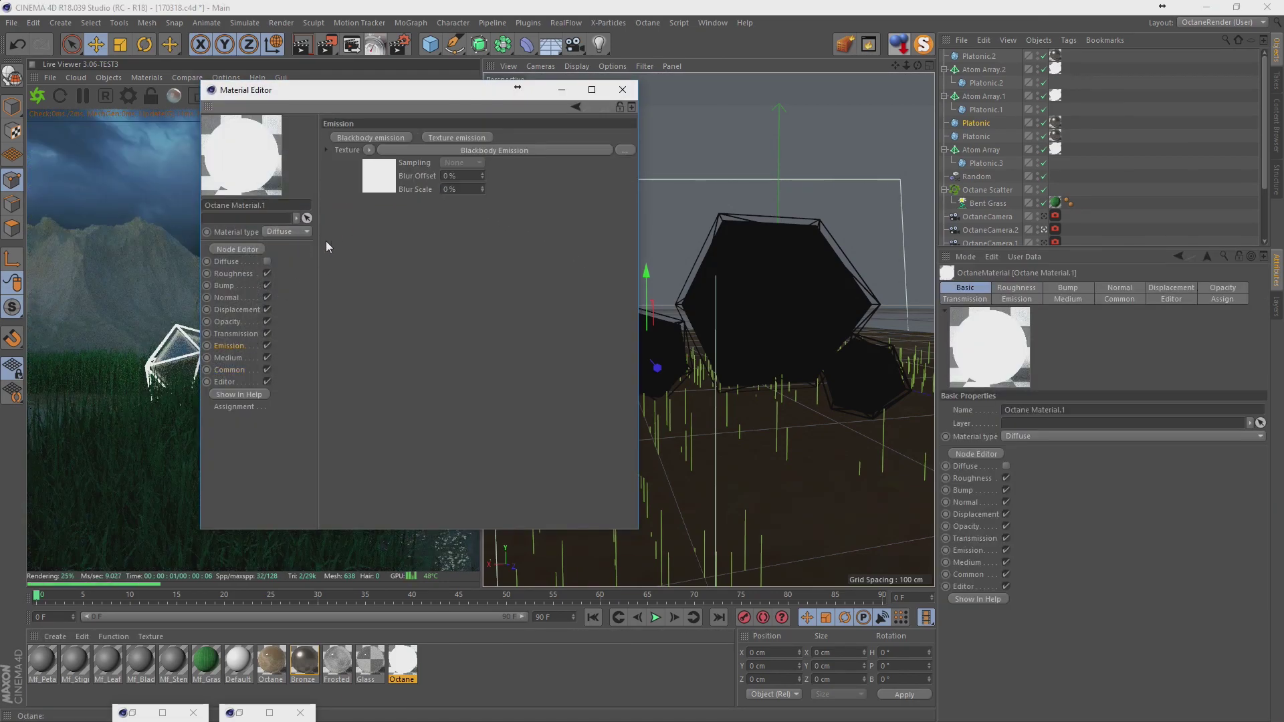
{"action": "left_click", "coordinate": [378, 185]}
{"action": "left_click_drag", "start_coordinate": [404, 90], "coordinate": [816, 108]}
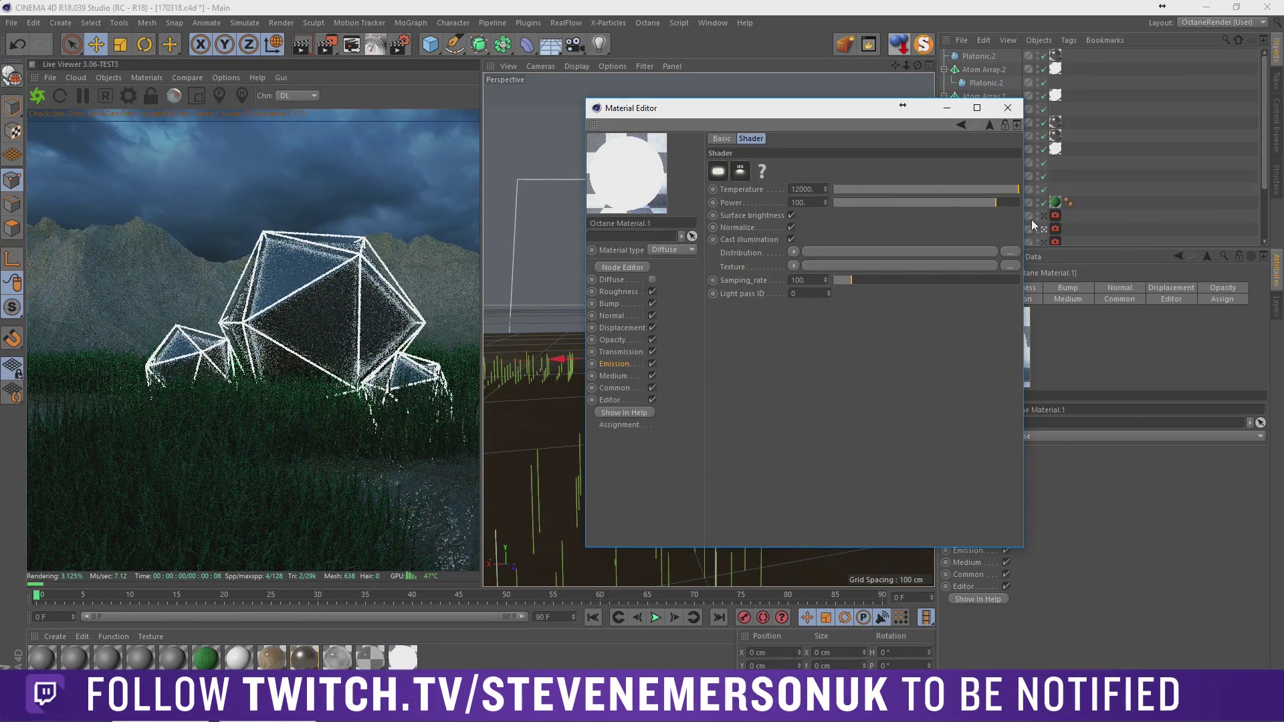
{"action": "type", "text": "1000"}
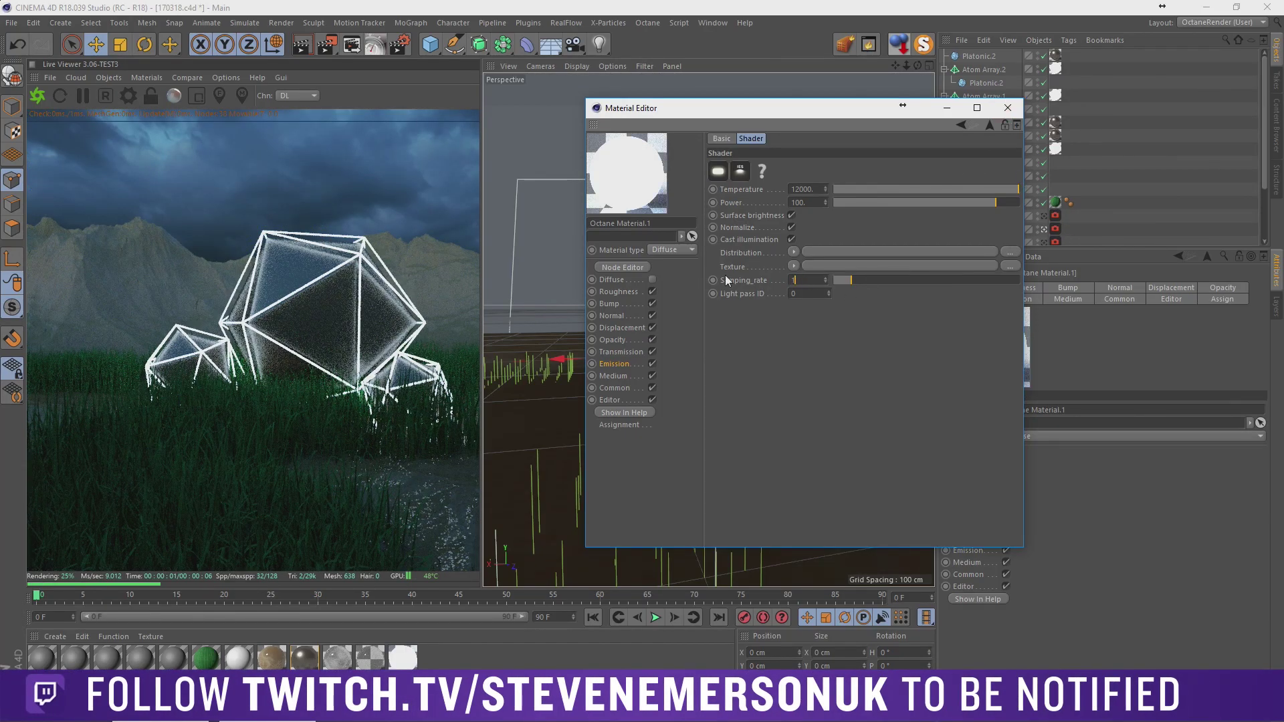
{"action": "key", "text": "Return"}
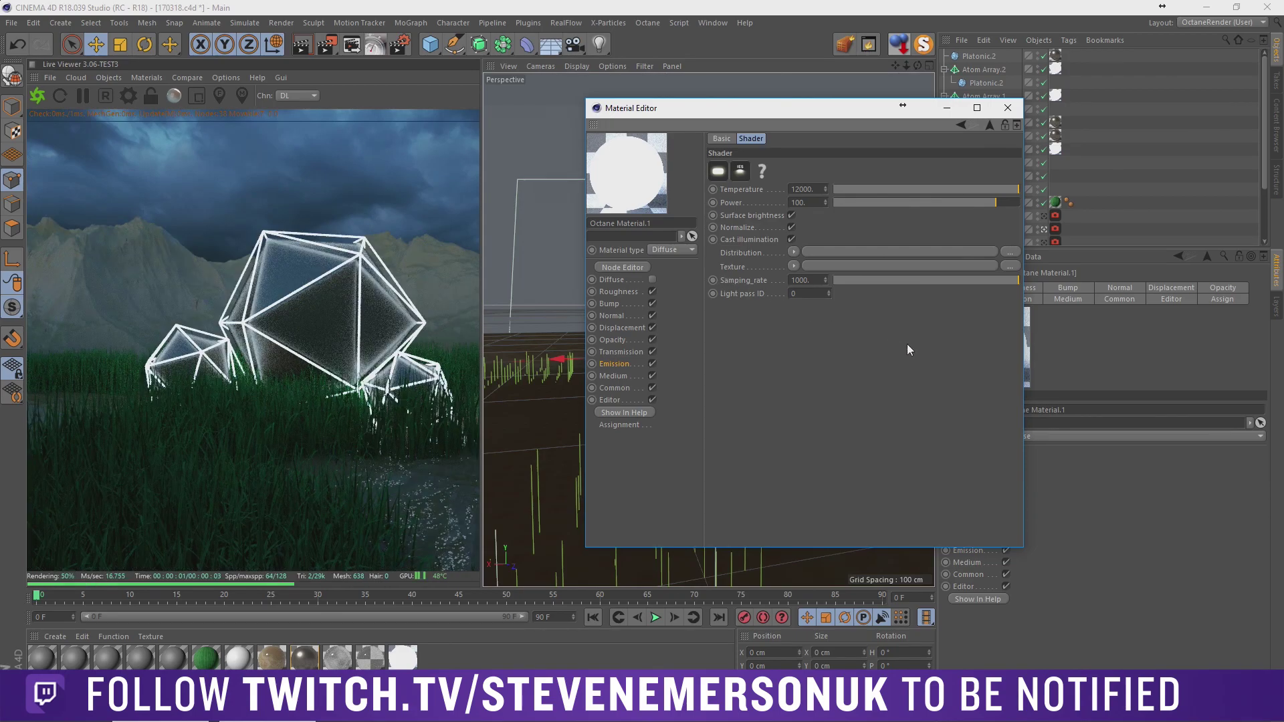
{"action": "left_click_drag", "start_coordinate": [1009, 278], "coordinate": [1114, 288]}
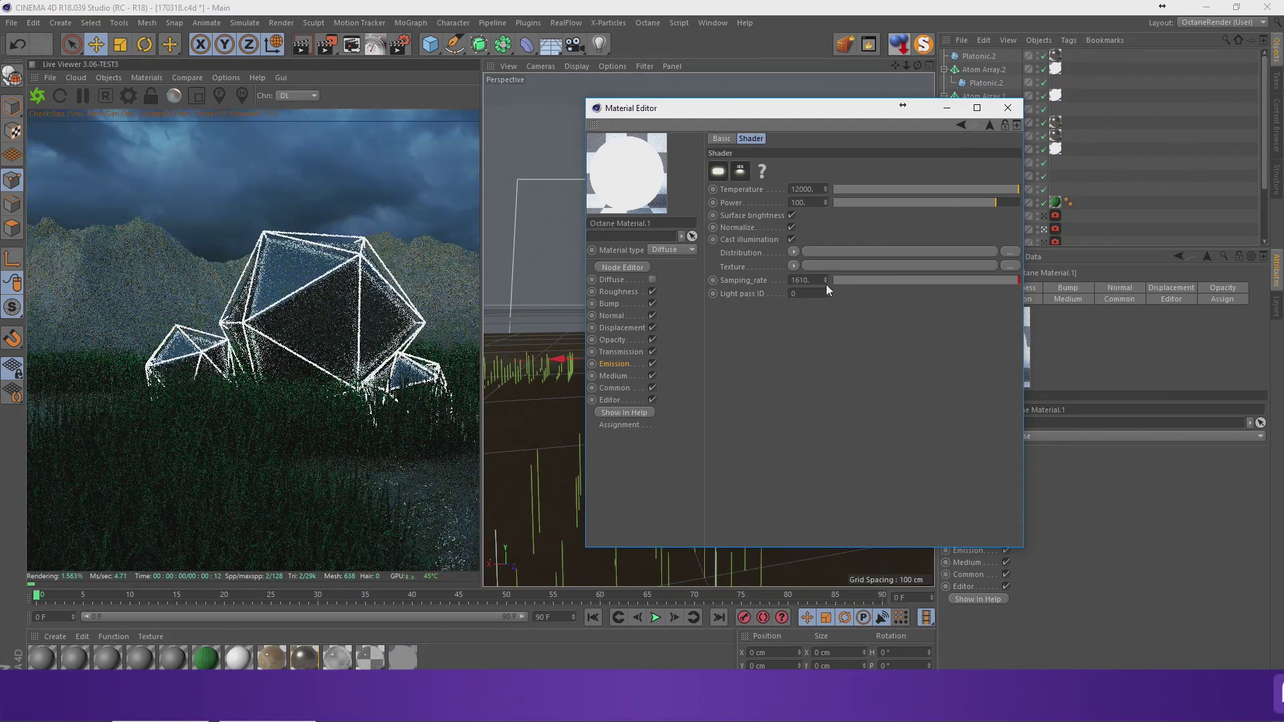
{"action": "type", "text": "10000"}
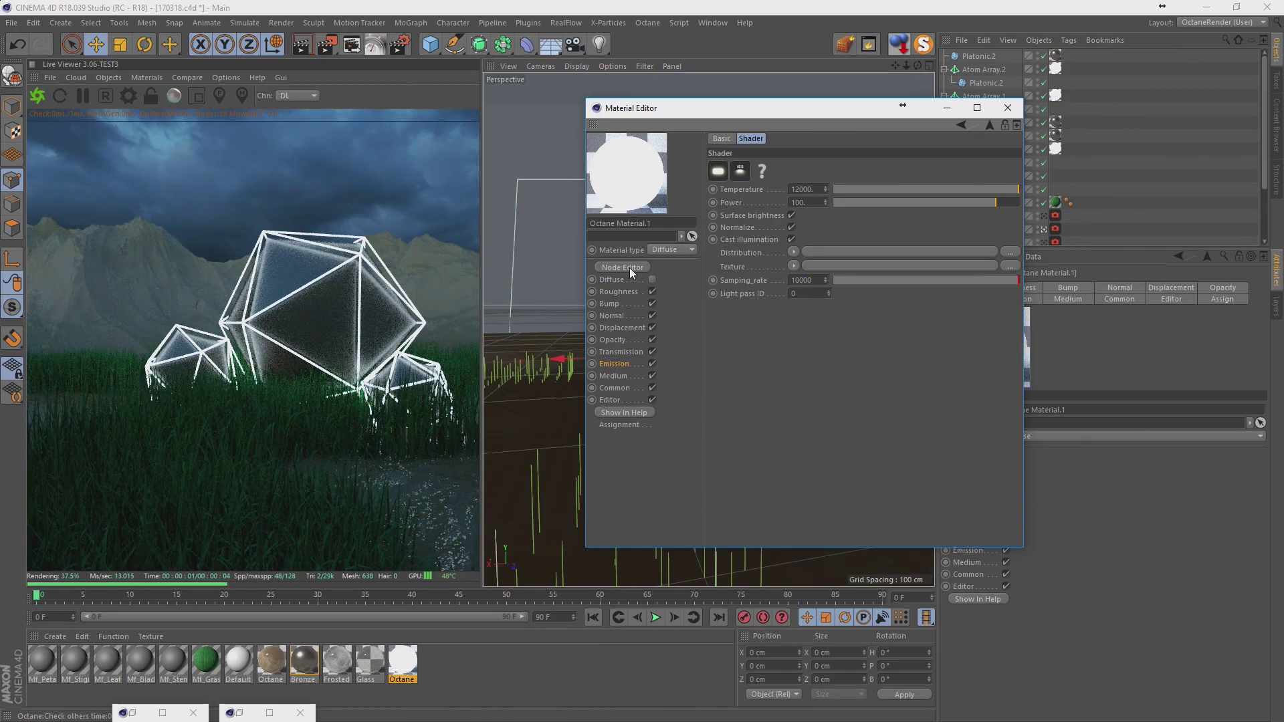
{"action": "key", "text": "Return"}
Close the Material Editor and save the scene as 170318.c4d.
{"action": "left_click", "coordinate": [1006, 109]}
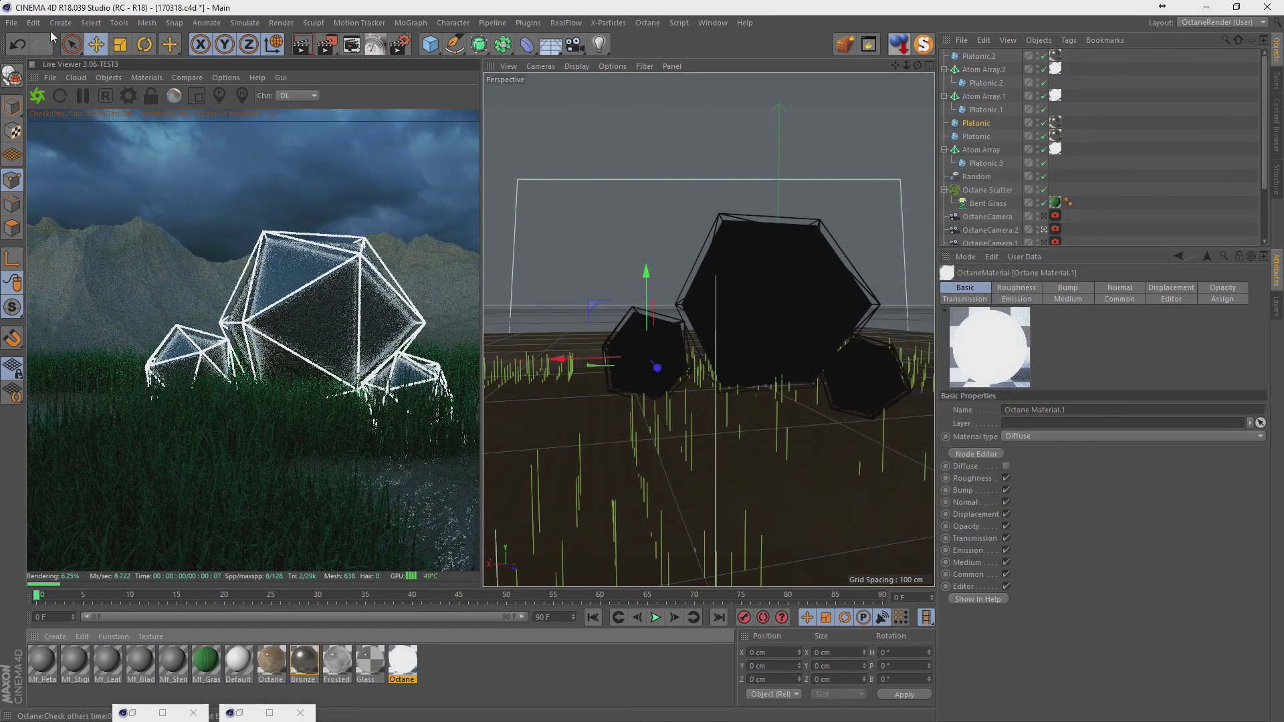
{"action": "left_click", "coordinate": [12, 22]}
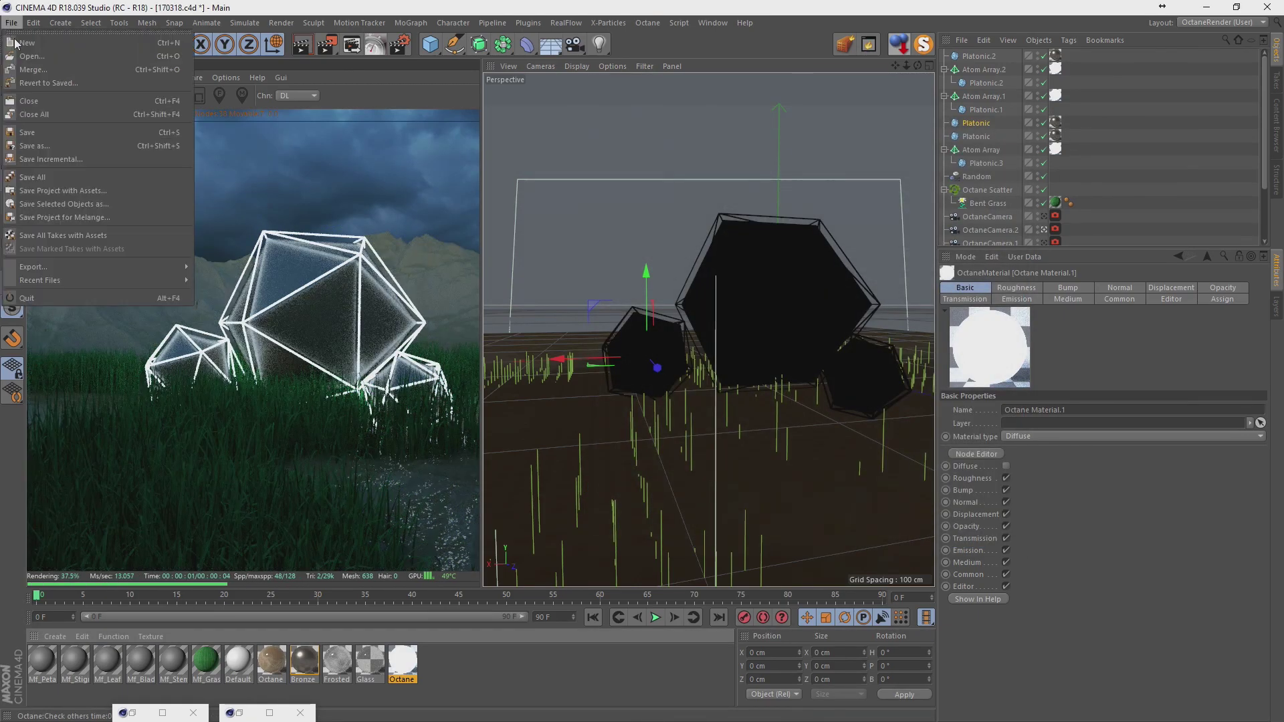
{"action": "left_click", "coordinate": [42, 133]}
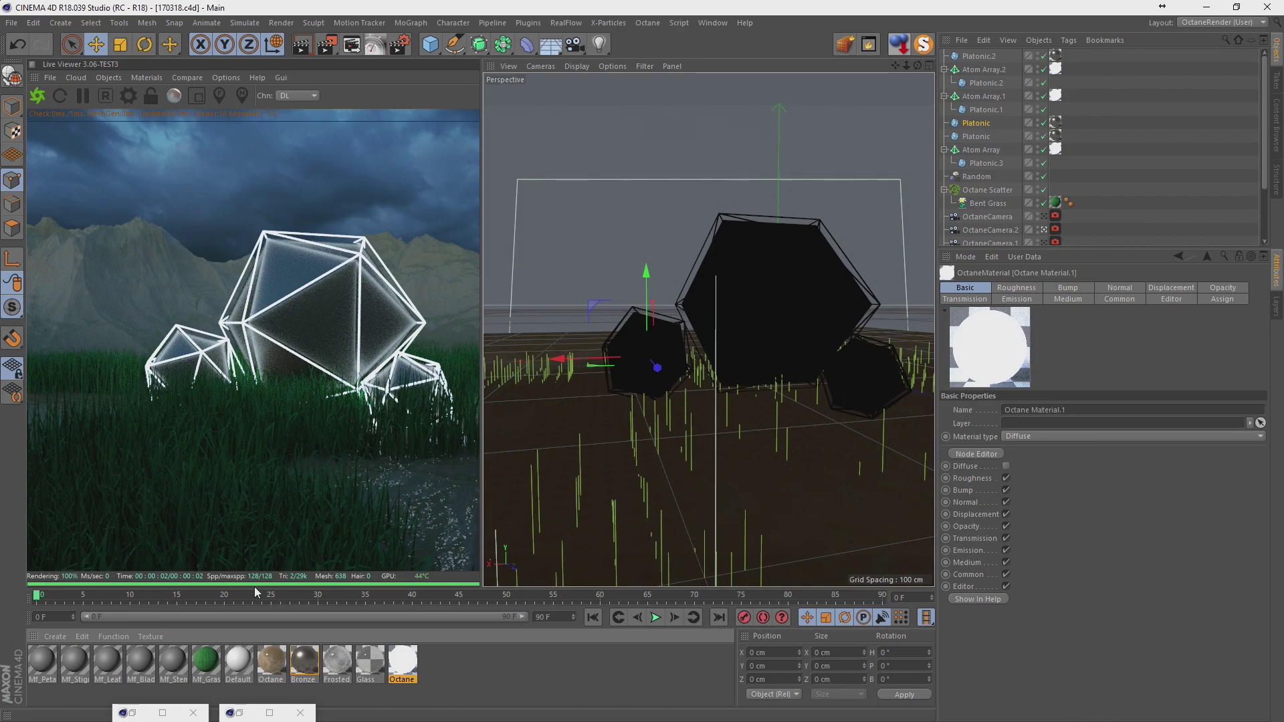
Darken the terrain's diffuse ImageTexture to gamma 4.385621 and power 0.23622, leaving Invert off.
{"action": "double_click", "coordinate": [270, 661]}
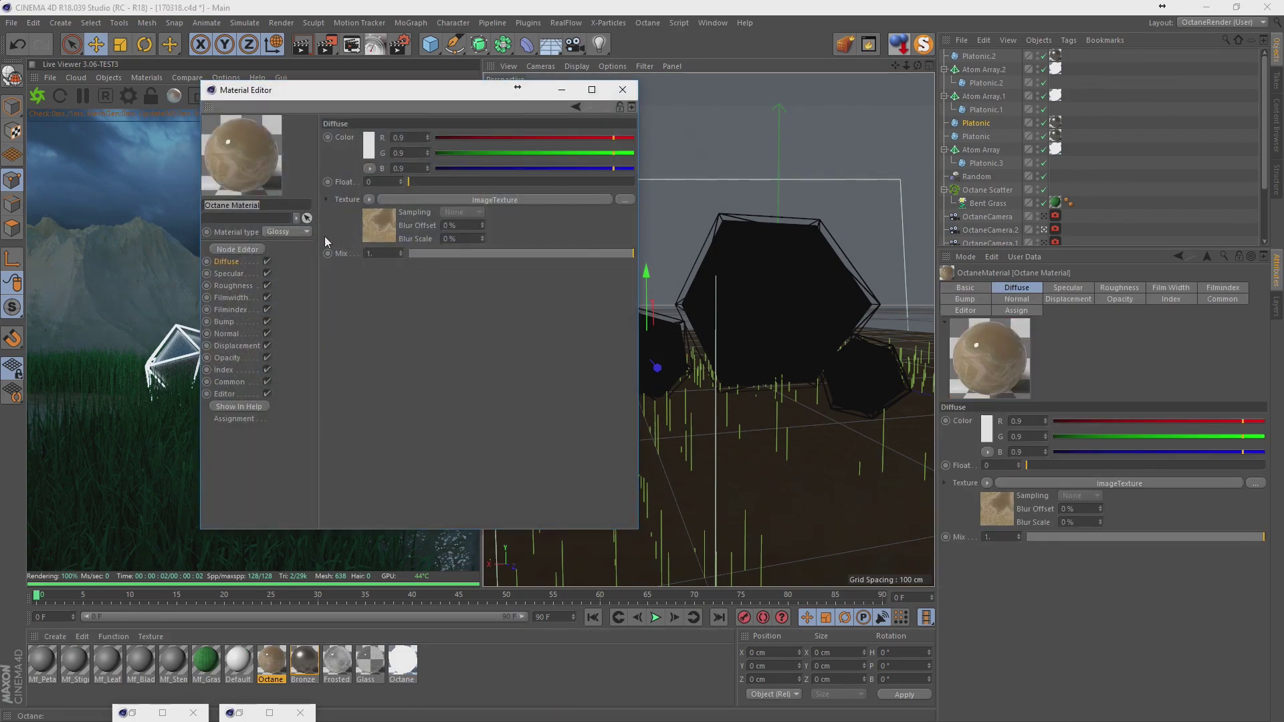
{"action": "left_click", "coordinate": [385, 218]}
{"action": "left_click_drag", "start_coordinate": [378, 90], "coordinate": [742, 119]}
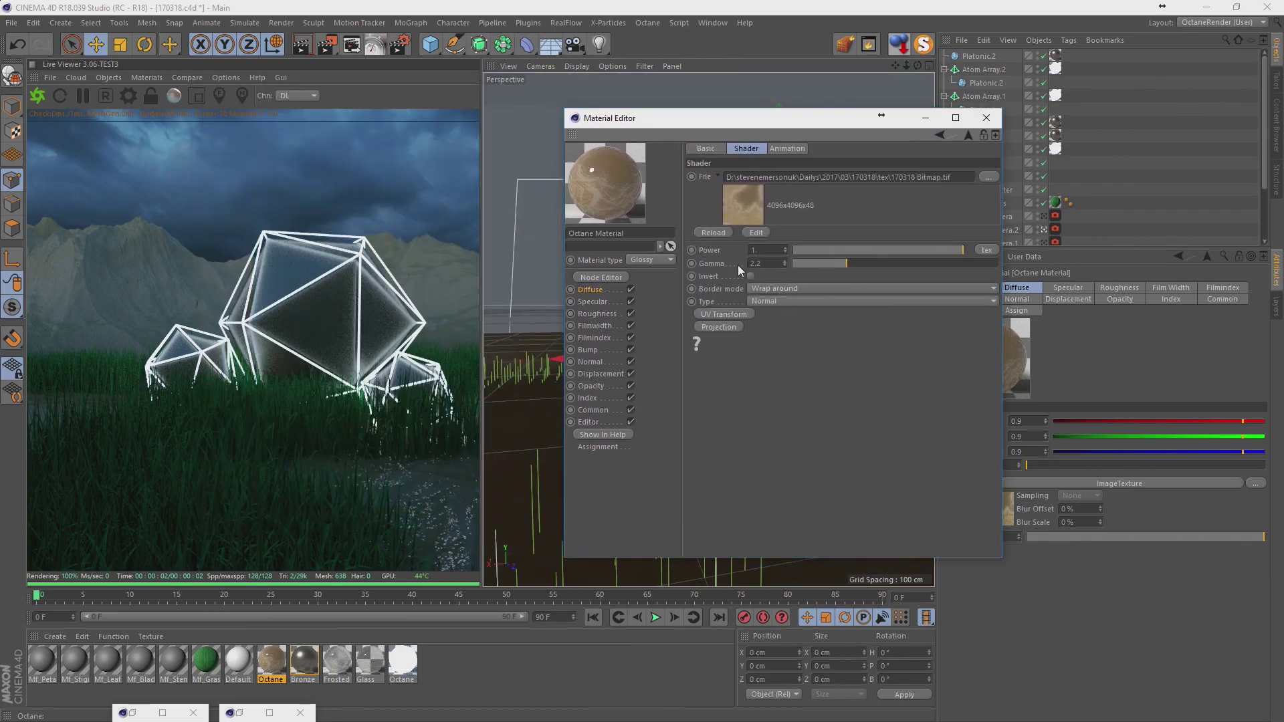
{"action": "left_click", "coordinate": [751, 275]}
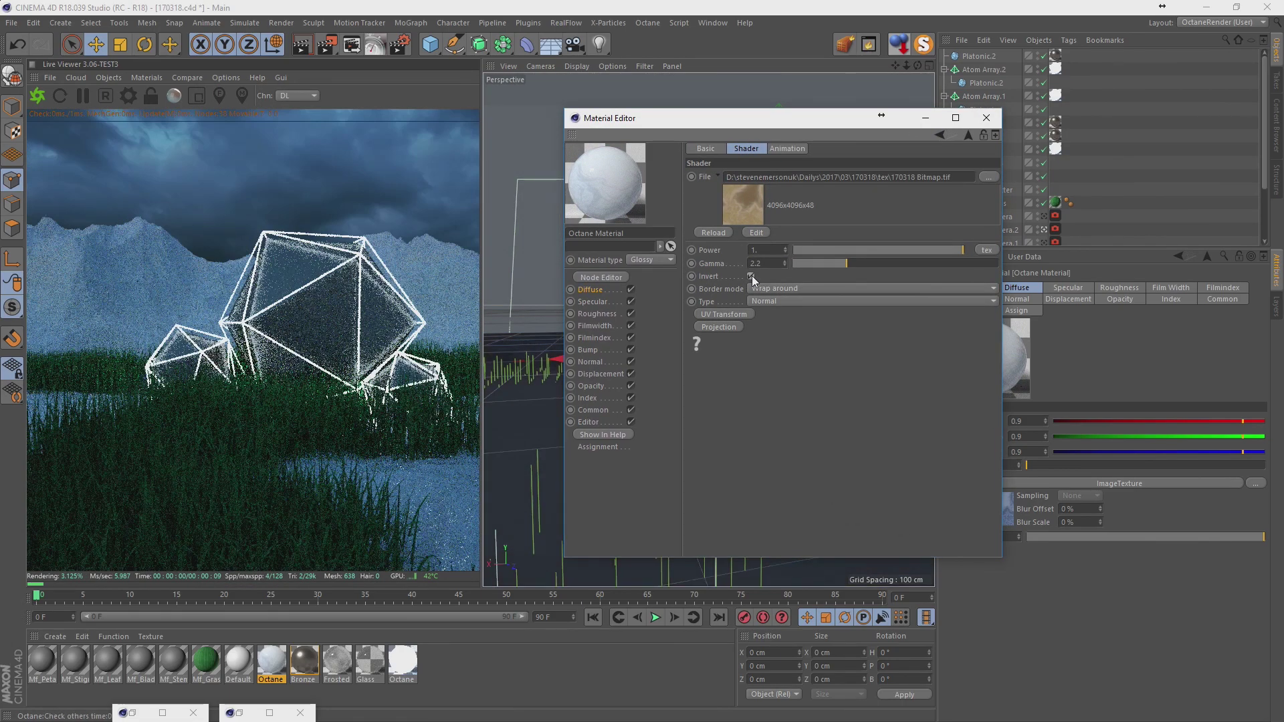
{"action": "left_click", "coordinate": [751, 275]}
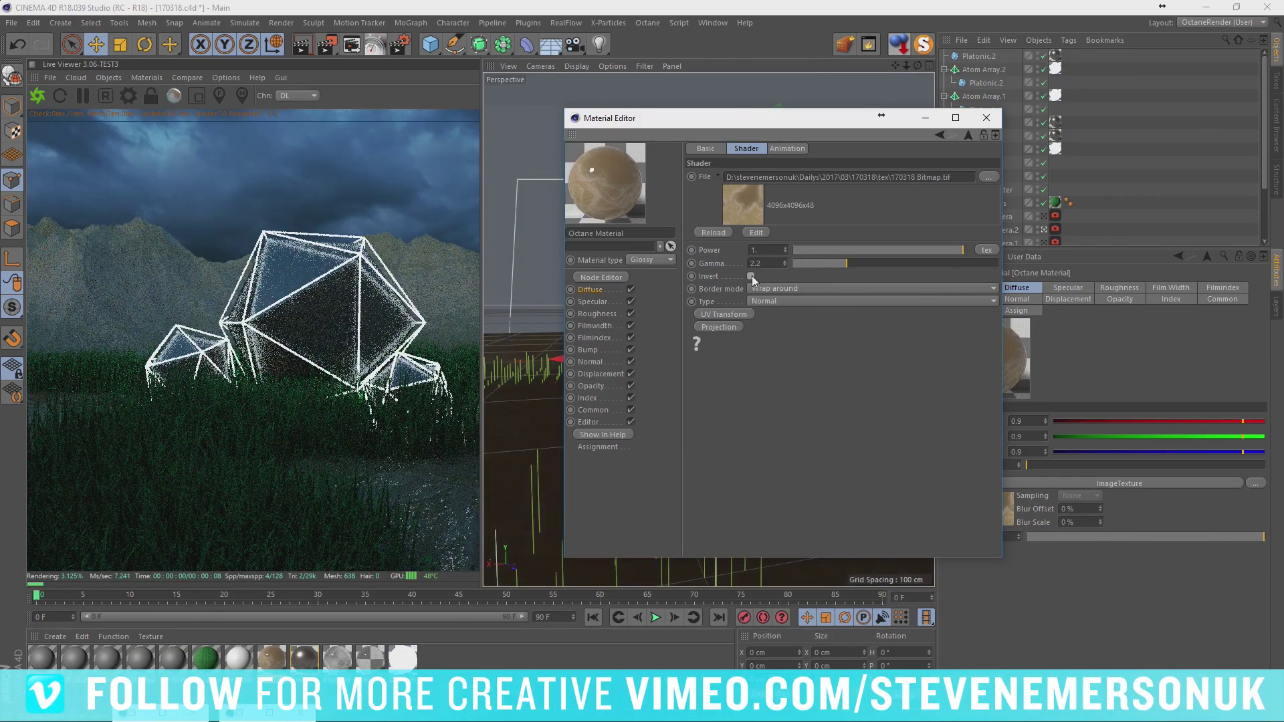
{"action": "mouse_move", "coordinate": [847, 263]}
{"action": "left_mouse_down"}
{"action": "mouse_move", "coordinate": [821, 263]}
{"action": "mouse_move", "coordinate": [932, 270]}
{"action": "left_mouse_up"}
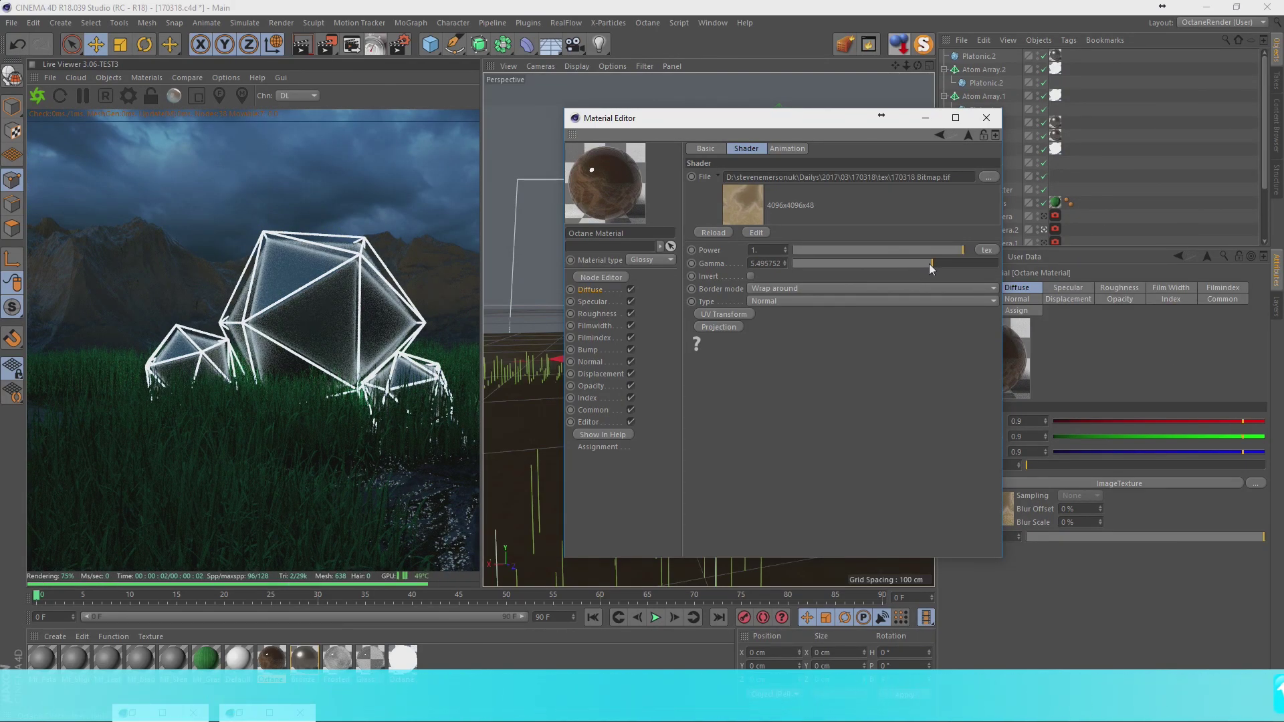
{"action": "left_click_drag", "start_coordinate": [929, 263], "coordinate": [915, 264]}
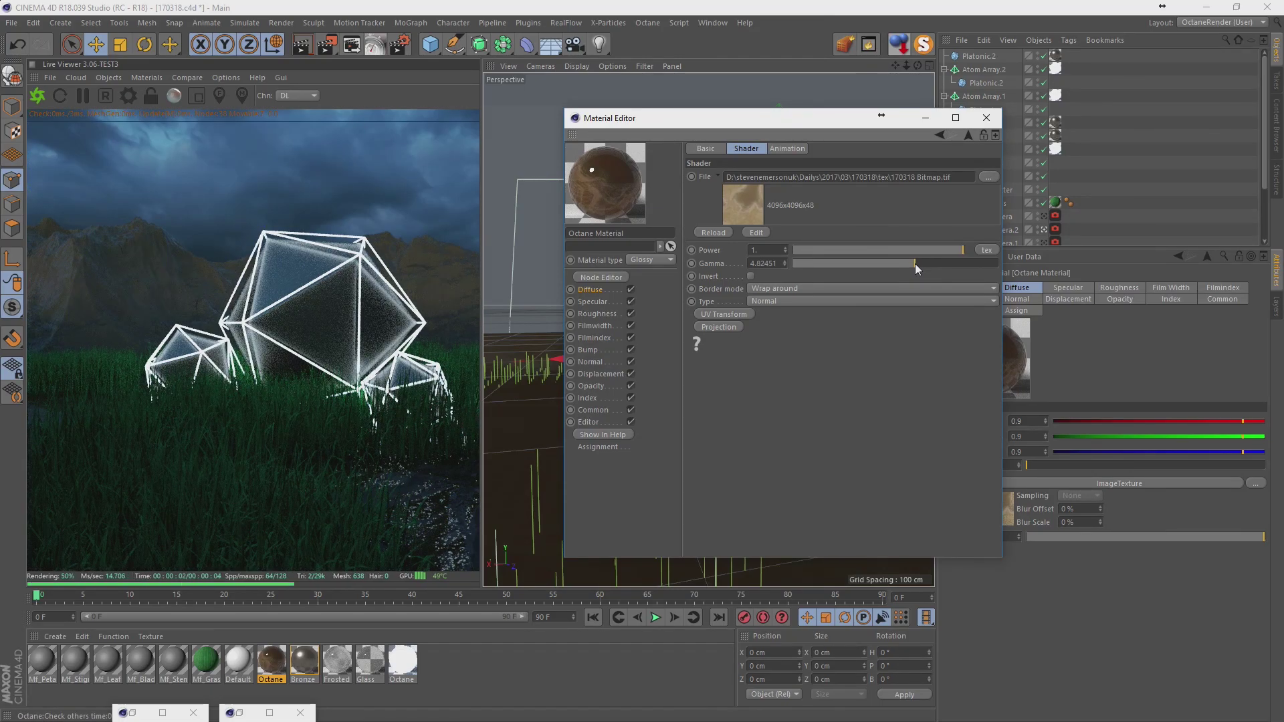
{"action": "mouse_move", "coordinate": [913, 263]}
{"action": "left_mouse_down"}
{"action": "mouse_move", "coordinate": [891, 260]}
{"action": "mouse_move", "coordinate": [1011, 265]}
{"action": "left_mouse_up"}
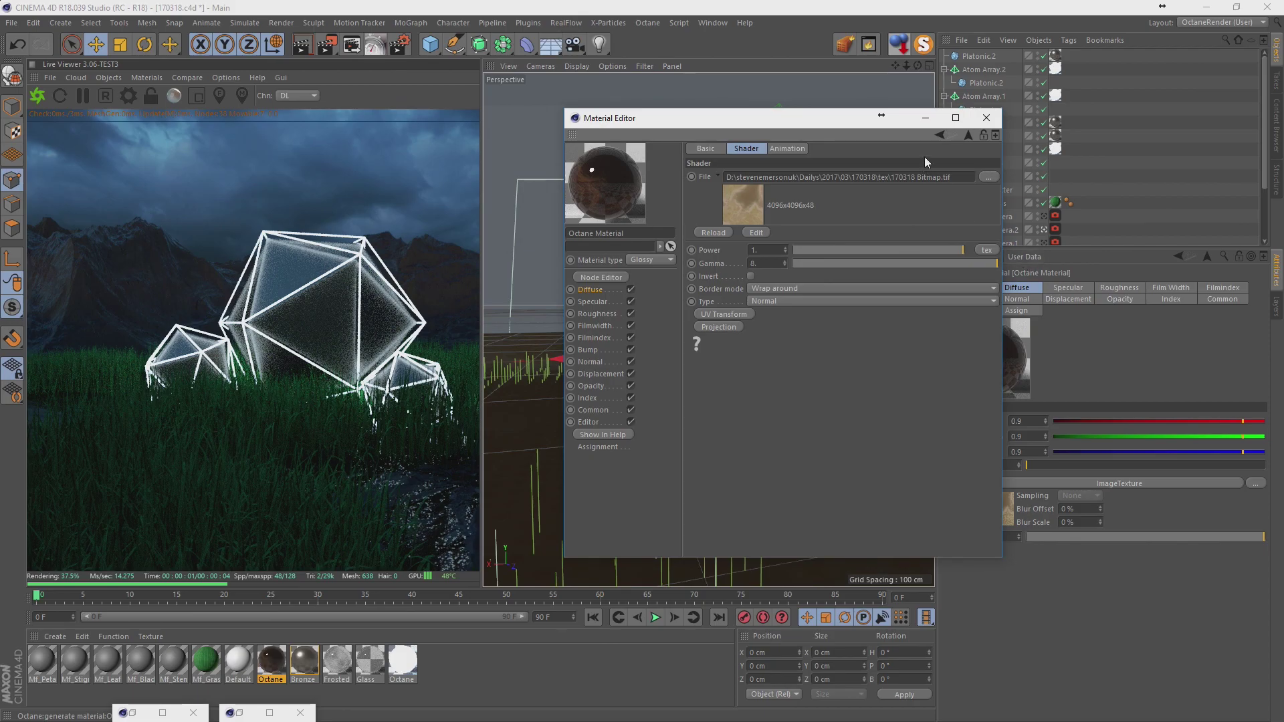
{"action": "left_click_drag", "start_coordinate": [952, 248], "coordinate": [845, 254]}
{"action": "mouse_move", "coordinate": [977, 264]}
{"action": "left_mouse_down"}
{"action": "mouse_move", "coordinate": [928, 266]}
{"action": "mouse_move", "coordinate": [952, 250]}
{"action": "mouse_move", "coordinate": [860, 261]}
{"action": "mouse_move", "coordinate": [904, 261]}
{"action": "mouse_move", "coordinate": [833, 247]}
{"action": "left_mouse_up"}
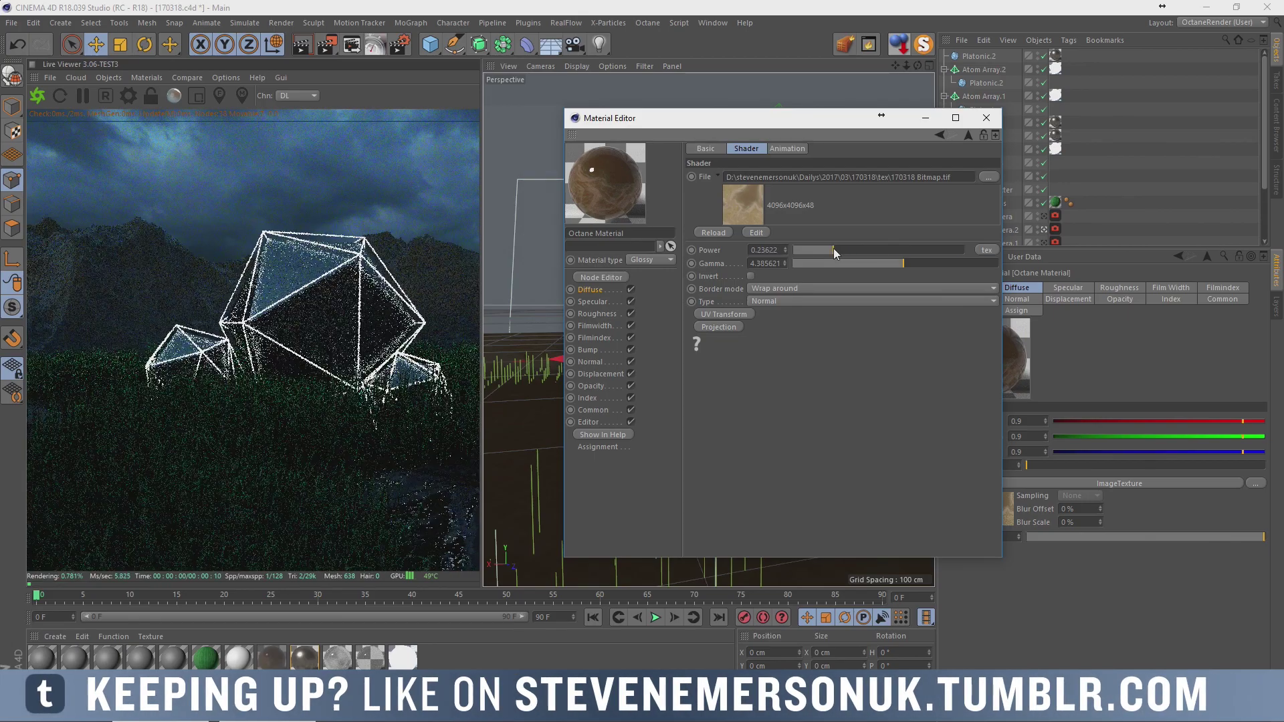
Reset texture power to 1, raise gamma to about 7.25, and wrap it in ColorCorrection.
{"action": "right_click", "coordinate": [718, 252]}
{"action": "left_click", "coordinate": [754, 343]}
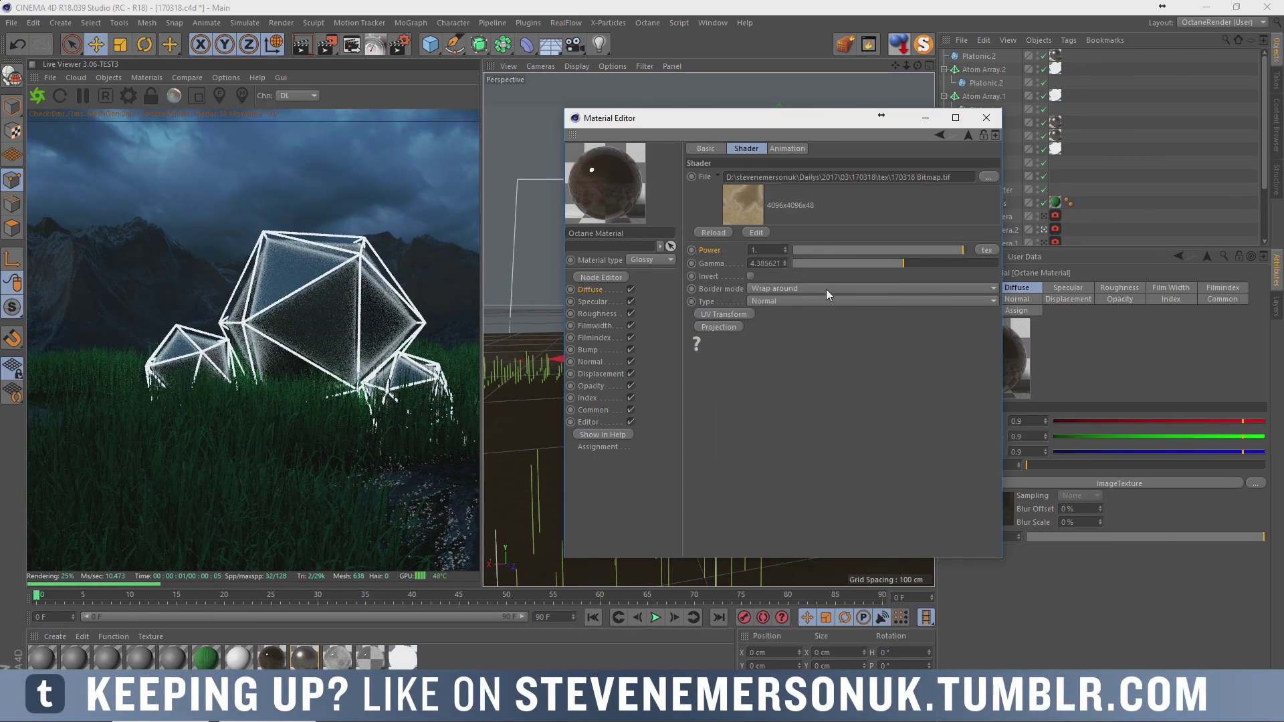
{"action": "mouse_move", "coordinate": [904, 264]}
{"action": "left_mouse_down"}
{"action": "mouse_move", "coordinate": [977, 268]}
{"action": "mouse_move", "coordinate": [926, 268]}
{"action": "left_mouse_up"}
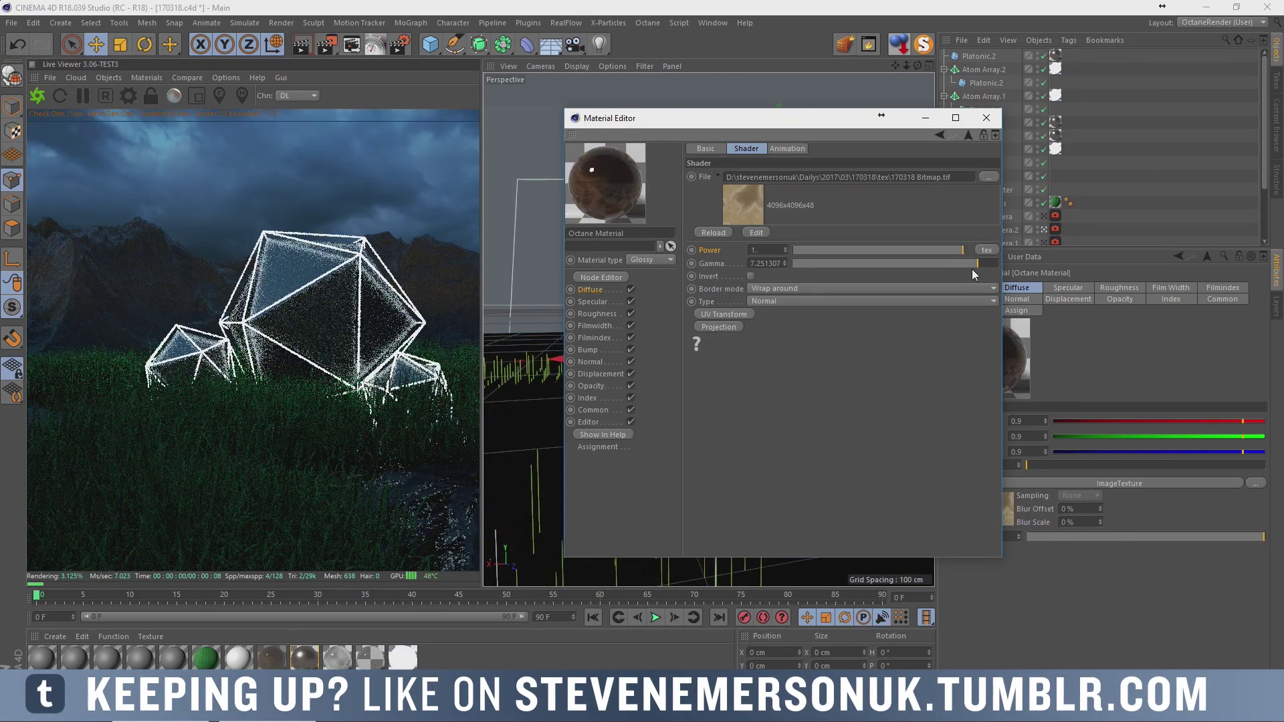
{"action": "left_click", "coordinate": [590, 290]}
{"action": "left_click", "coordinate": [733, 227]}
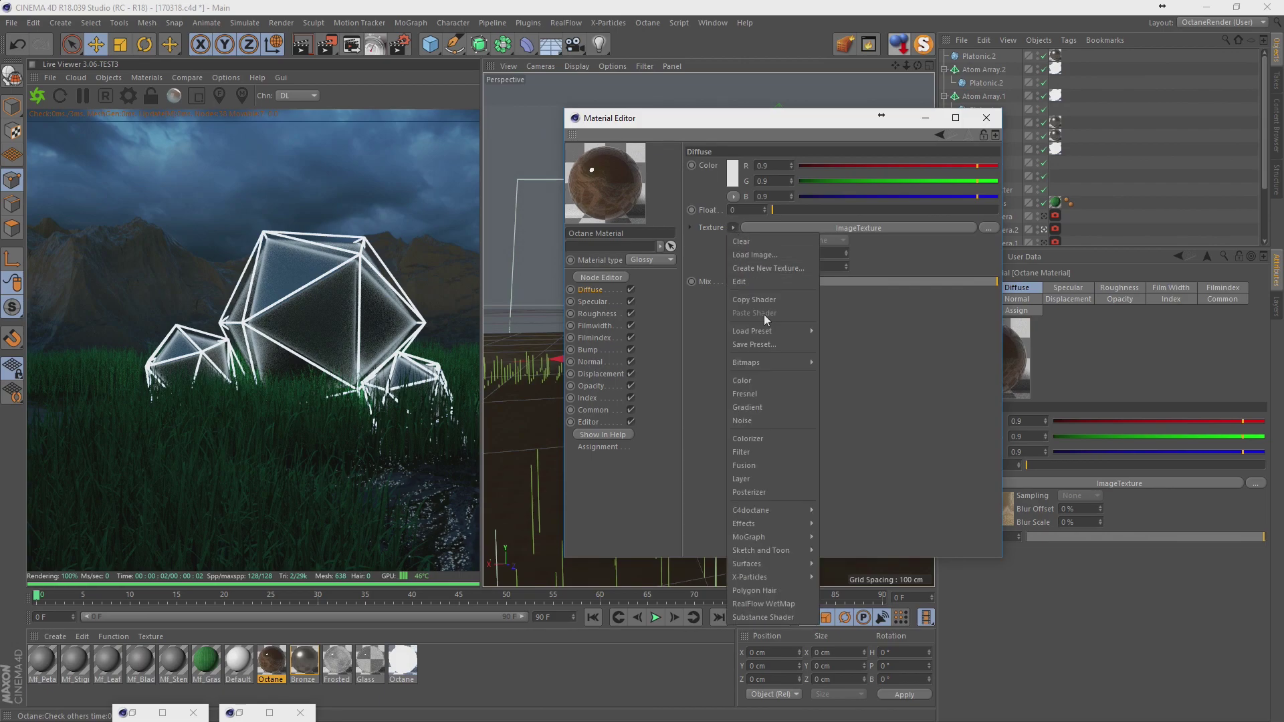
{"action": "mouse_move", "coordinate": [762, 510]}
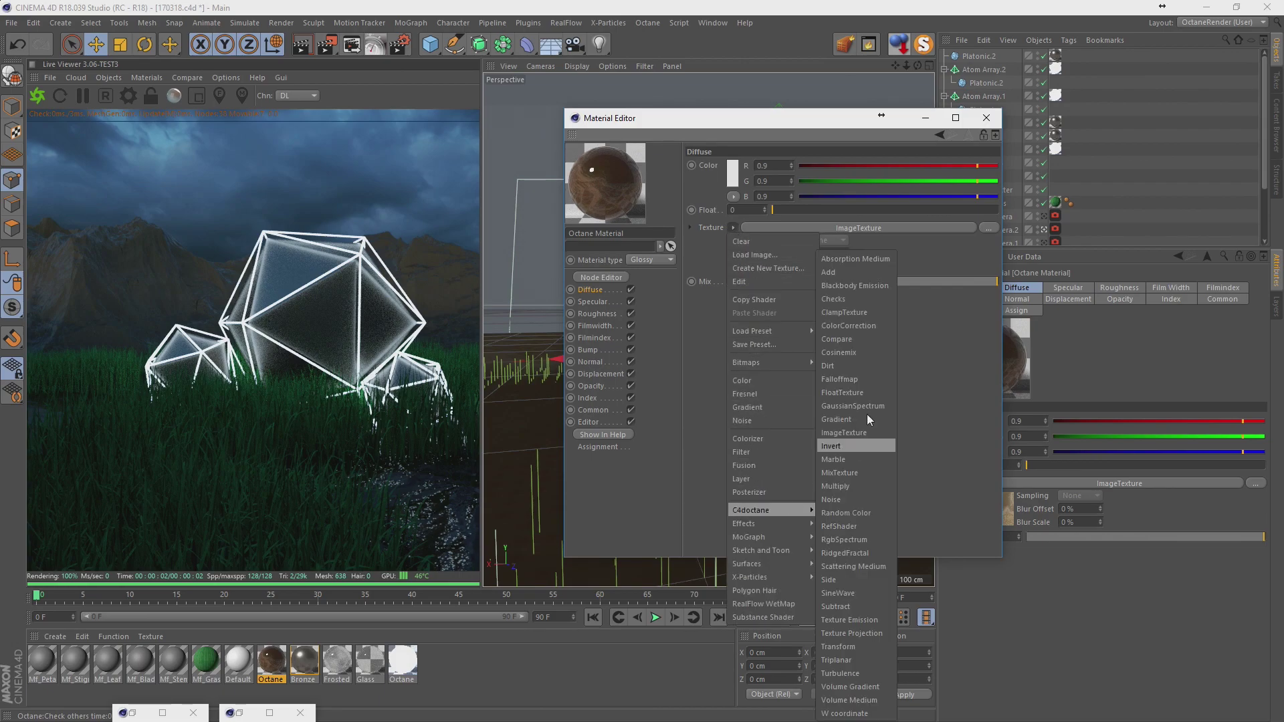
{"action": "left_click", "coordinate": [867, 326]}
Raise ColorCorrection contrast, reset its gamma to 1, boost saturation to about 2.75, shift hue.
{"action": "left_click", "coordinate": [779, 227]}
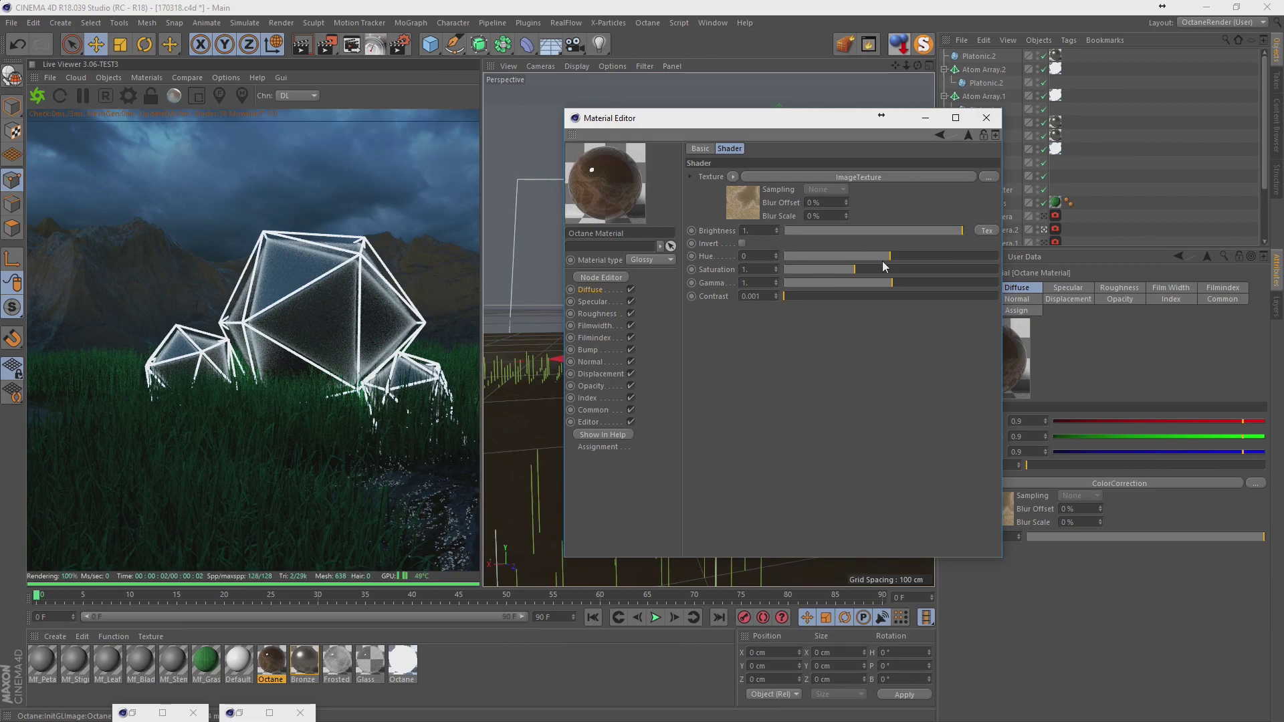
{"action": "mouse_move", "coordinate": [837, 295]}
{"action": "left_mouse_down"}
{"action": "mouse_move", "coordinate": [947, 299]}
{"action": "mouse_move", "coordinate": [875, 296]}
{"action": "mouse_move", "coordinate": [936, 300]}
{"action": "left_mouse_up"}
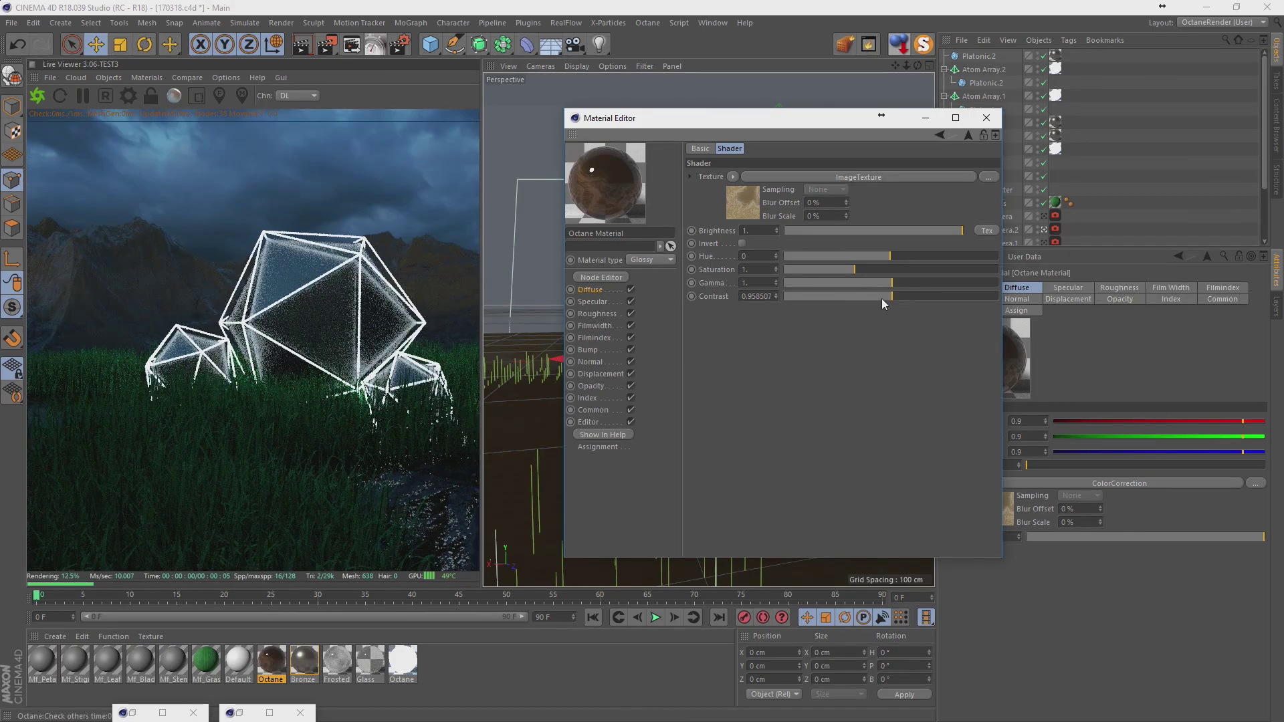
{"action": "mouse_move", "coordinate": [886, 282]}
{"action": "left_mouse_down"}
{"action": "mouse_move", "coordinate": [848, 282]}
{"action": "mouse_move", "coordinate": [895, 282]}
{"action": "left_mouse_up"}
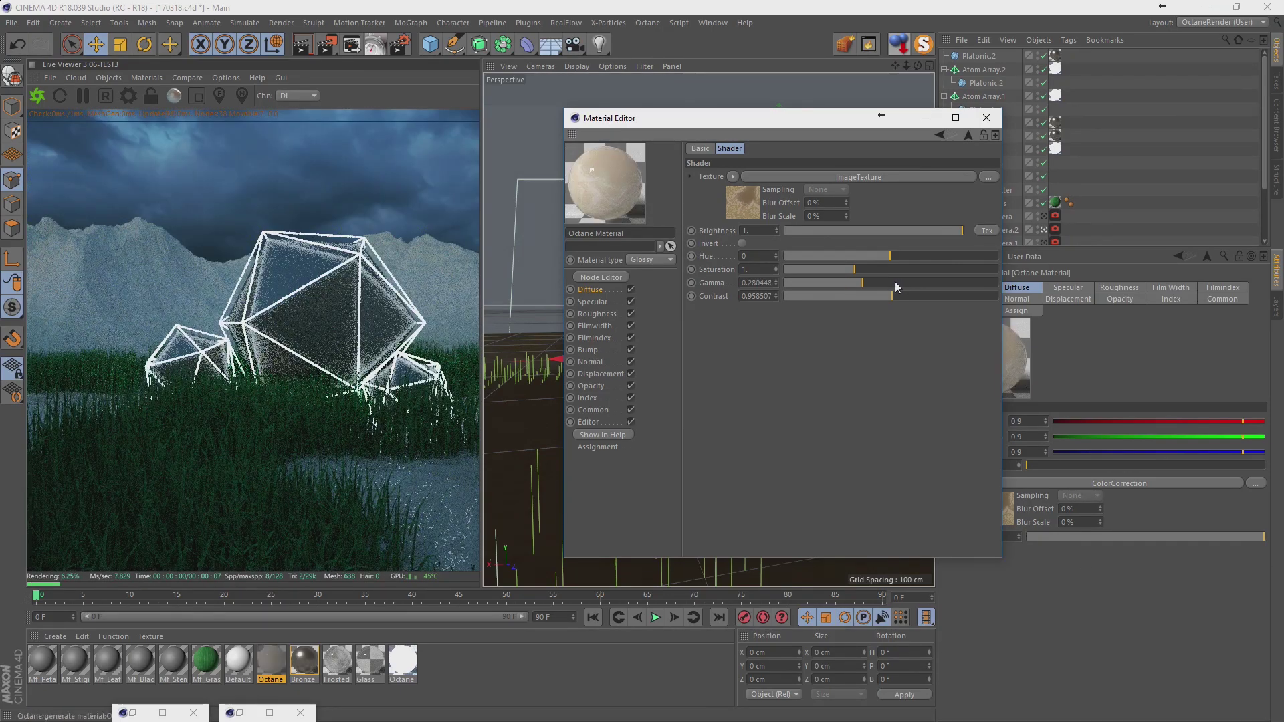
{"action": "left_click", "coordinate": [890, 283]}
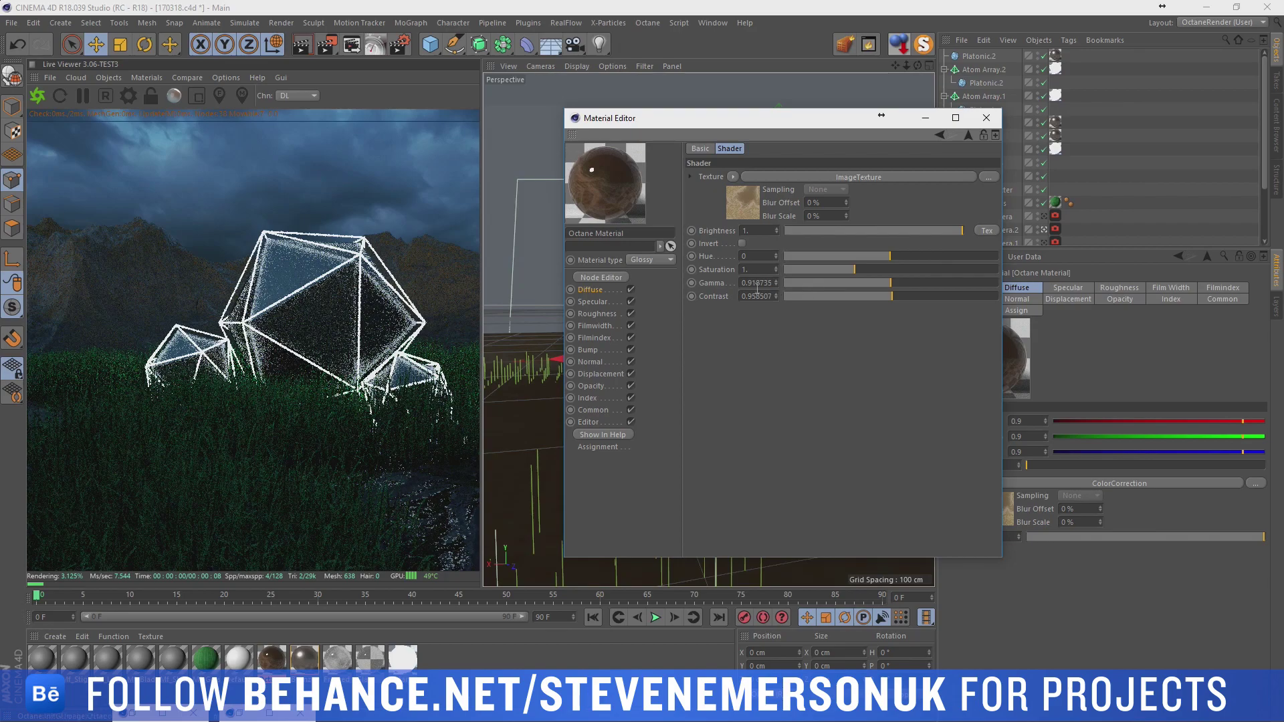
{"action": "right_click", "coordinate": [725, 284]}
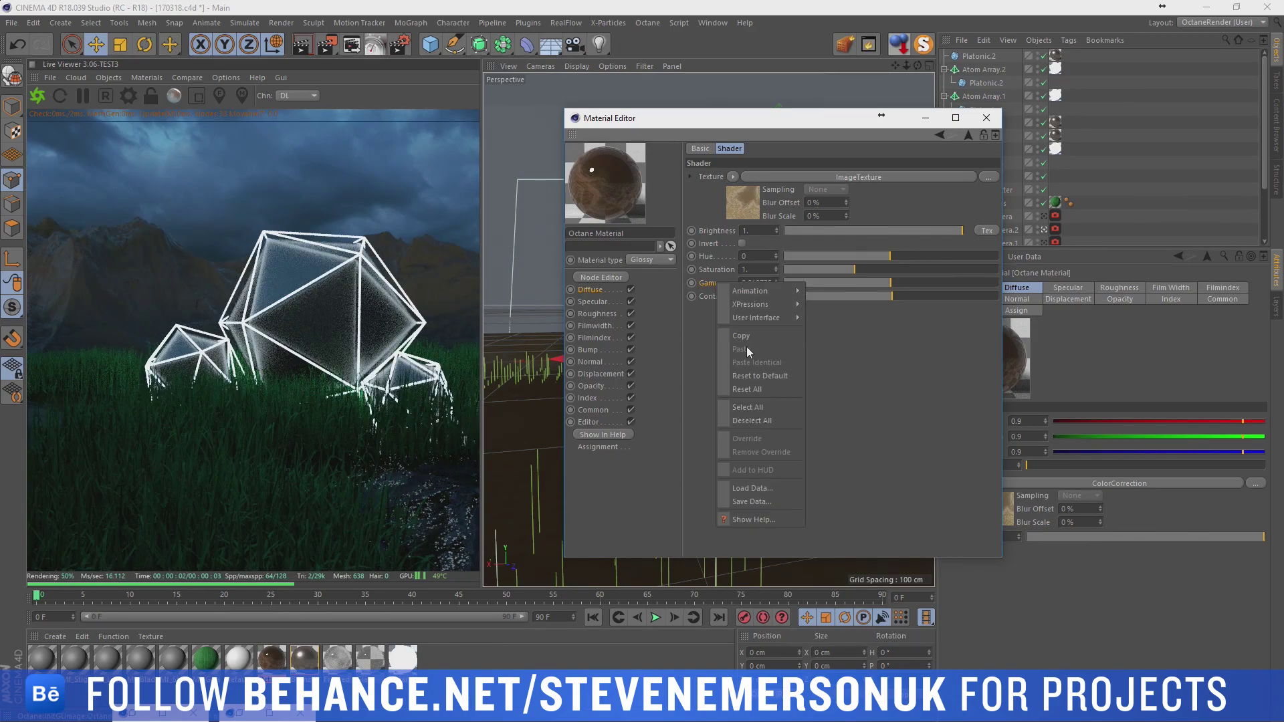
{"action": "left_click", "coordinate": [752, 373]}
{"action": "left_click_drag", "start_coordinate": [891, 269], "coordinate": [978, 269]}
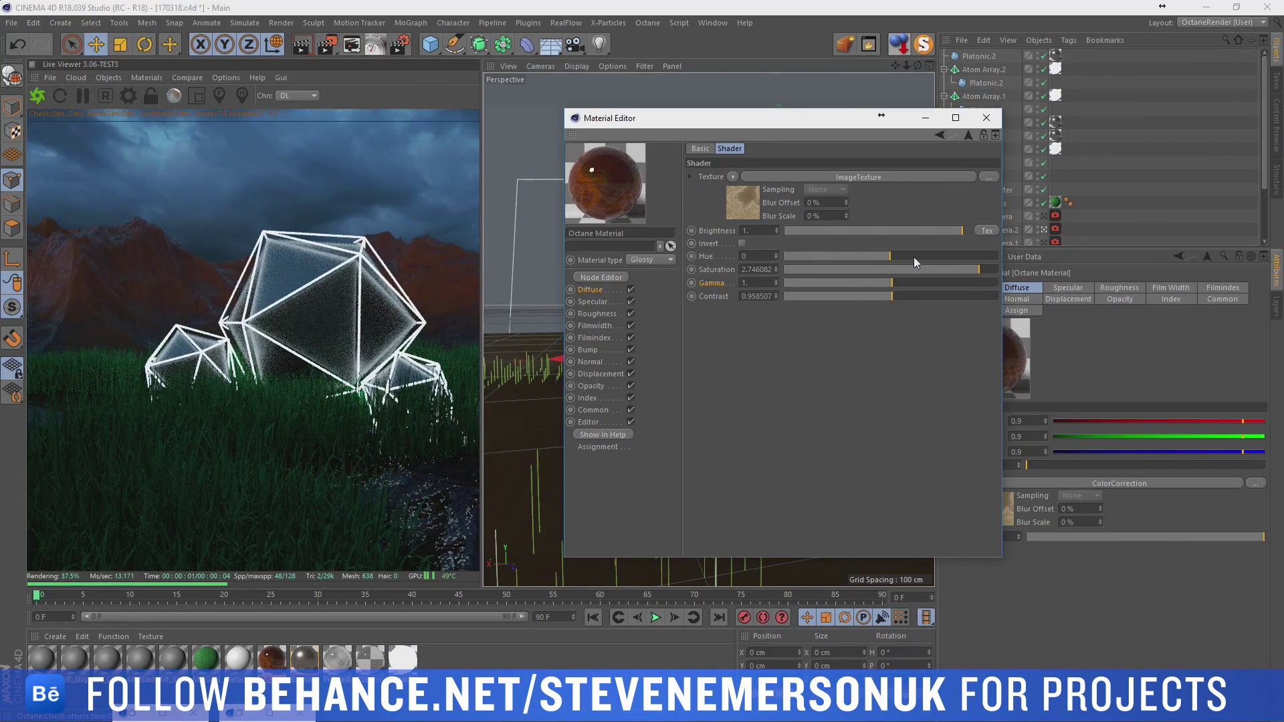
{"action": "left_click_drag", "start_coordinate": [957, 256], "coordinate": [891, 256]}
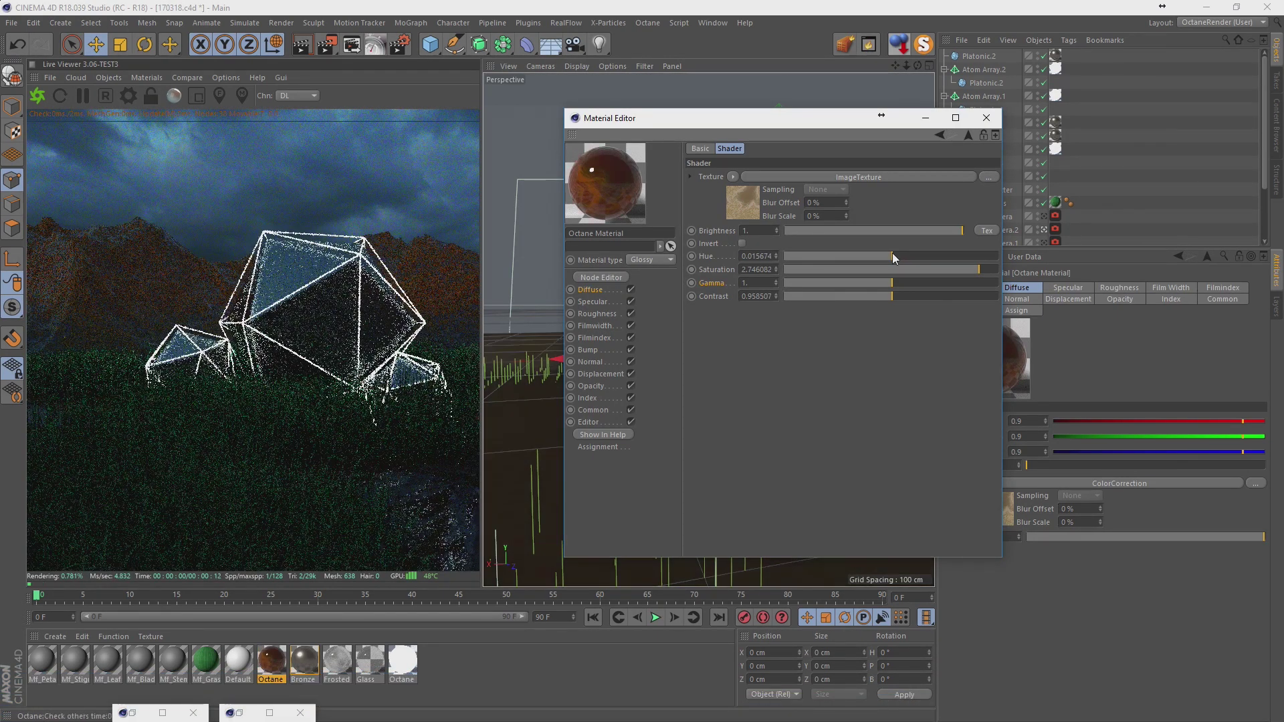
Toggle the corrected texture's inversion and set the ImageTexture gamma to about 5.5.
{"action": "left_click", "coordinate": [715, 231]}
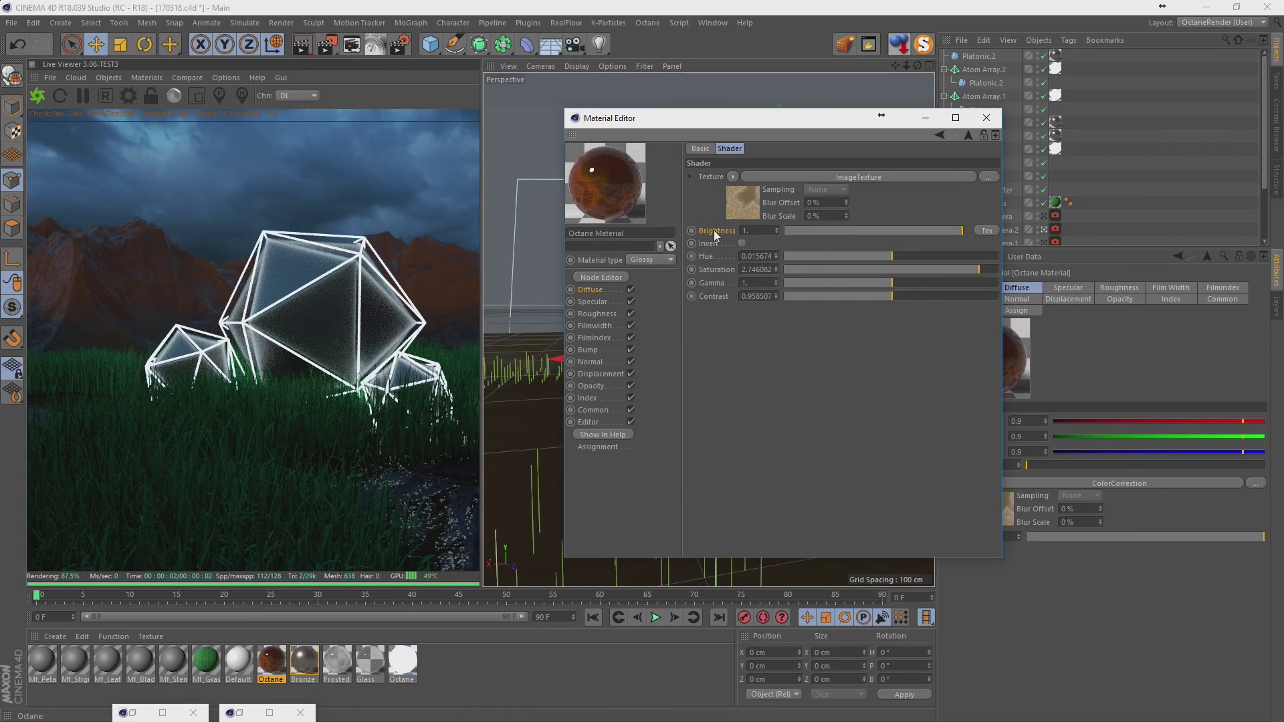
{"action": "left_click", "coordinate": [741, 244]}
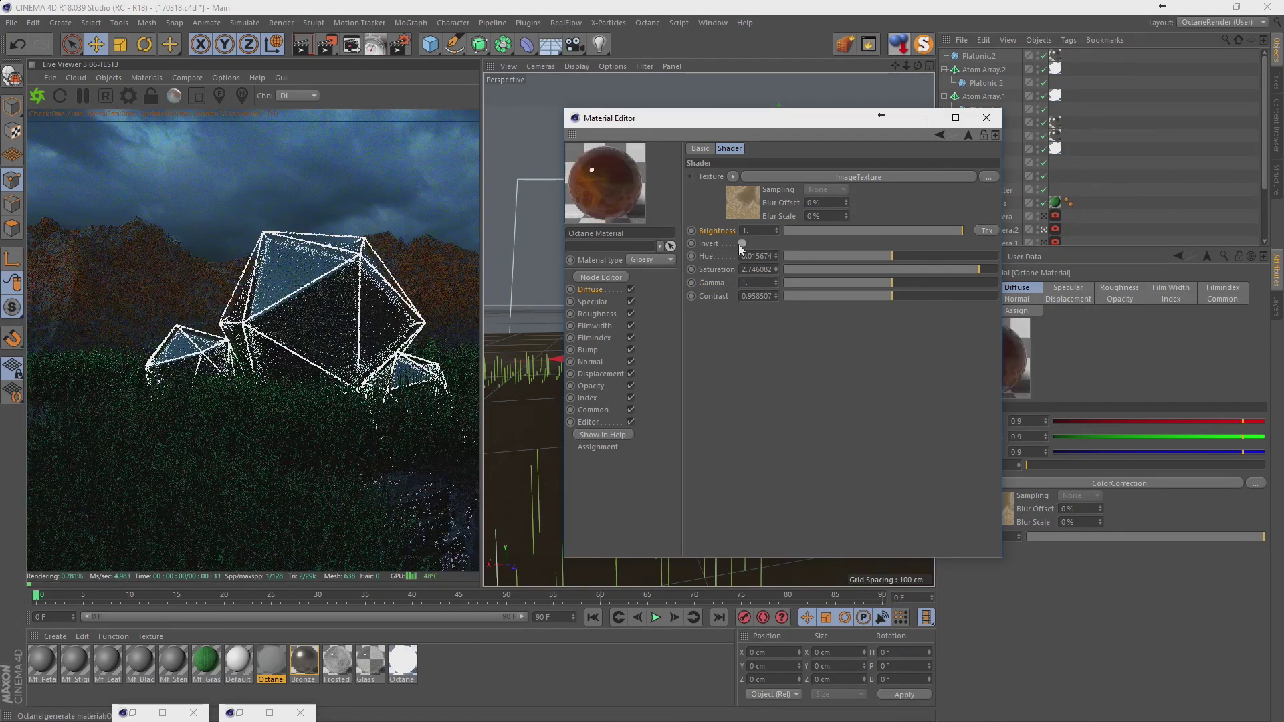
{"action": "left_click", "coordinate": [752, 199]}
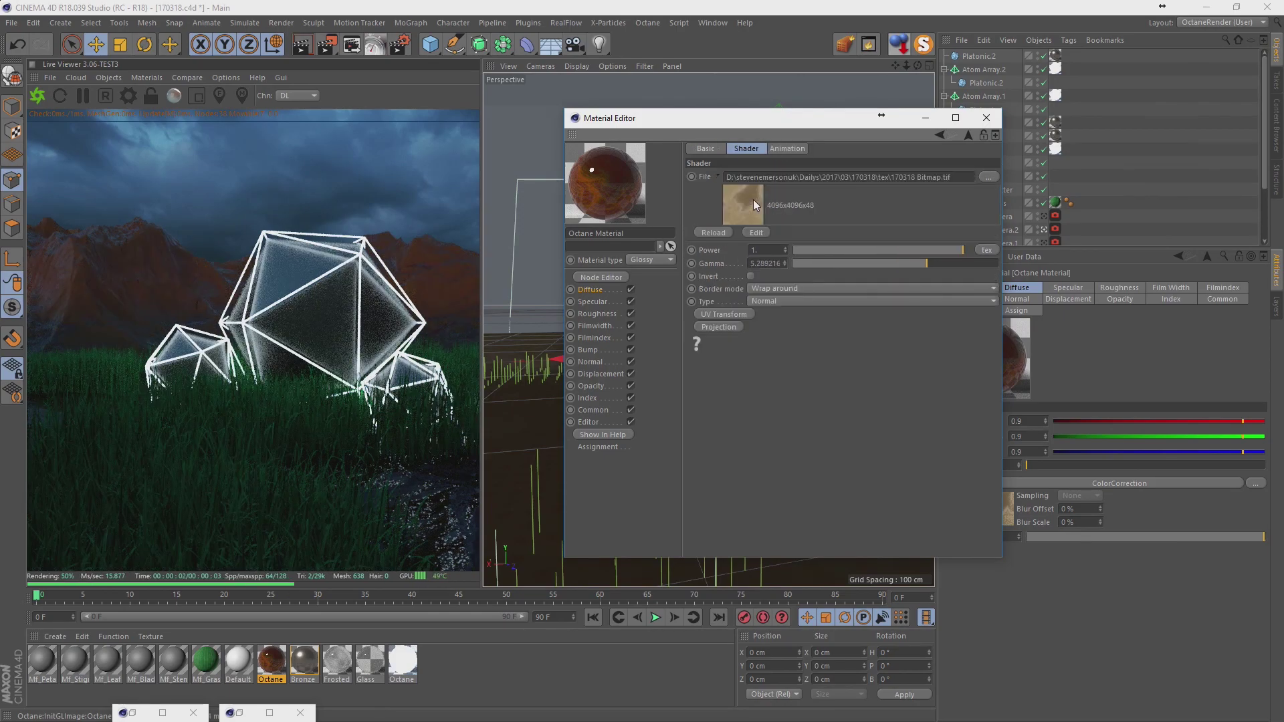
{"action": "left_click_drag", "start_coordinate": [930, 263], "coordinate": [946, 261]}
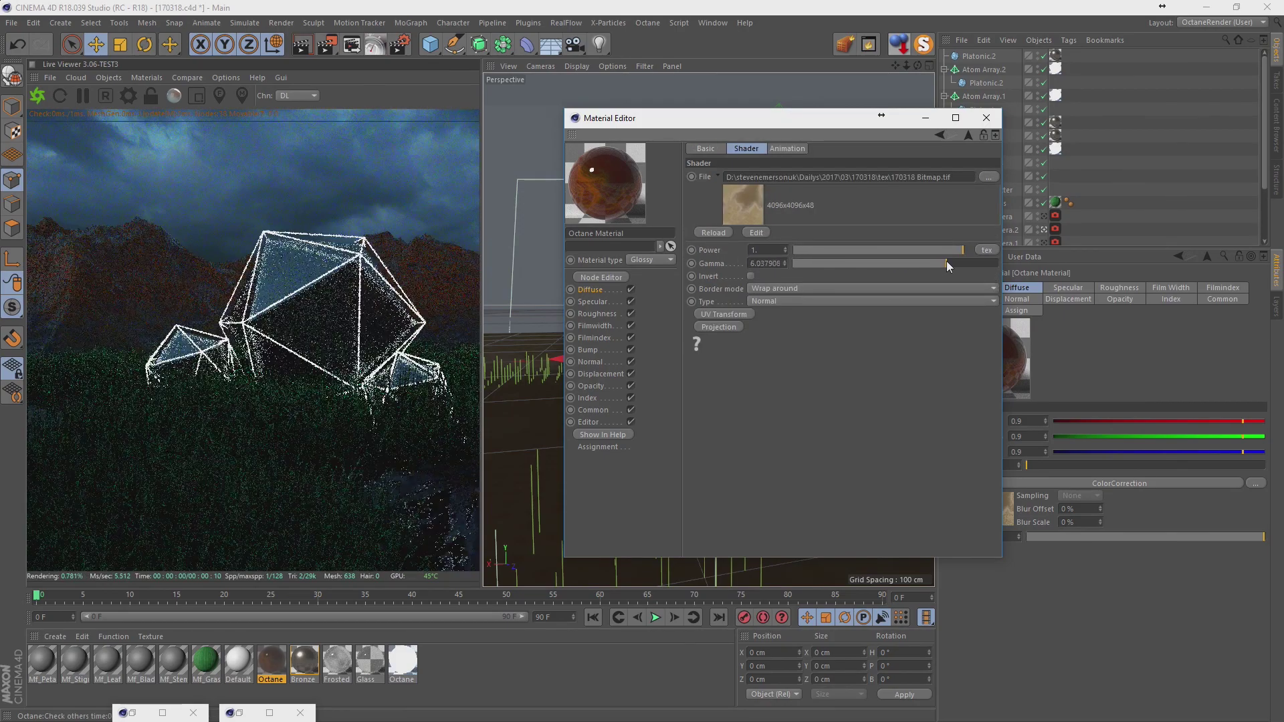
{"action": "left_click", "coordinate": [880, 263]}
{"action": "left_click_drag", "start_coordinate": [880, 263], "coordinate": [956, 263]}
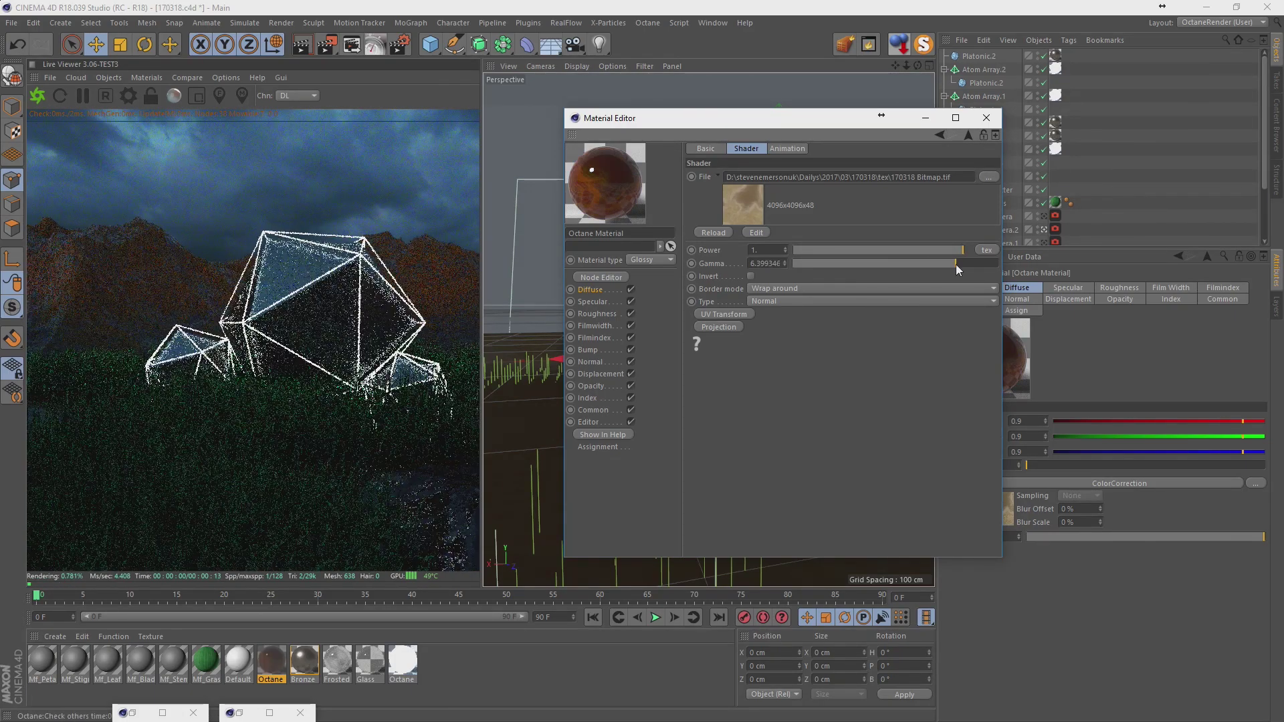
Set ColorCorrection contrast 0.058462, saturation 2.887147 and hue -0.0721.
{"action": "left_click", "coordinate": [580, 290]}
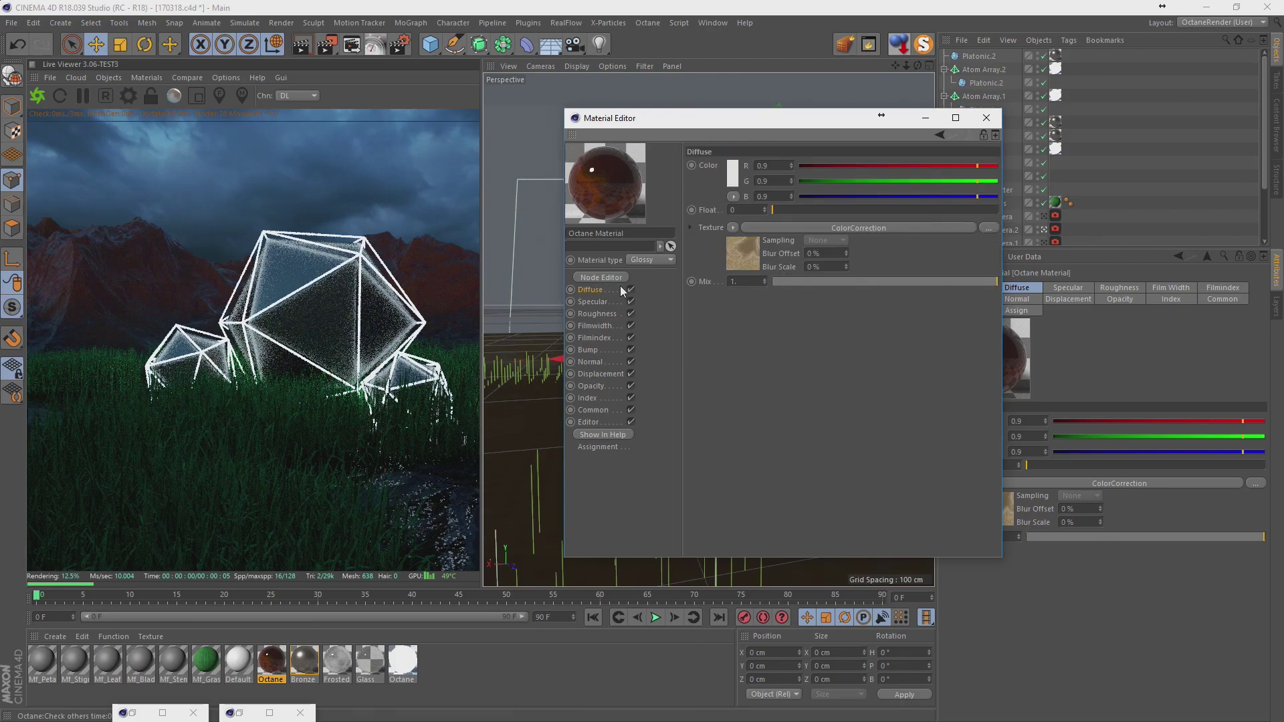
{"action": "left_click", "coordinate": [770, 228]}
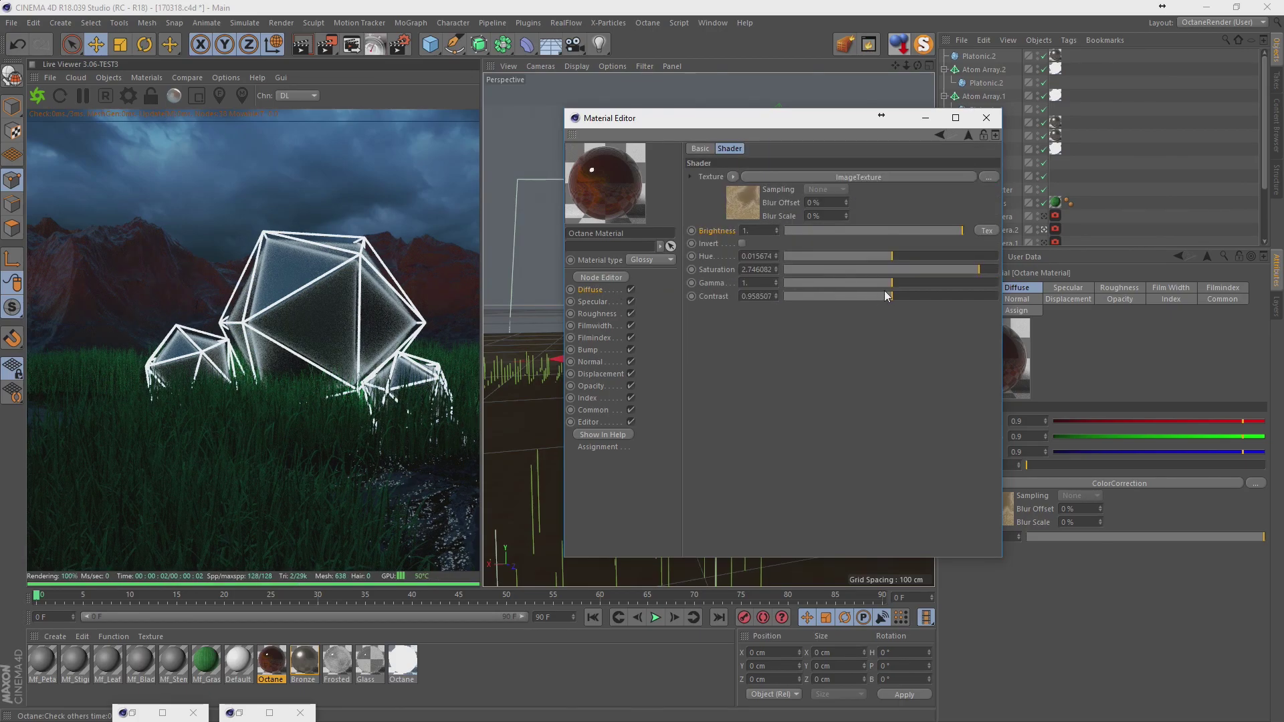
{"action": "left_click_drag", "start_coordinate": [886, 296], "coordinate": [936, 295]}
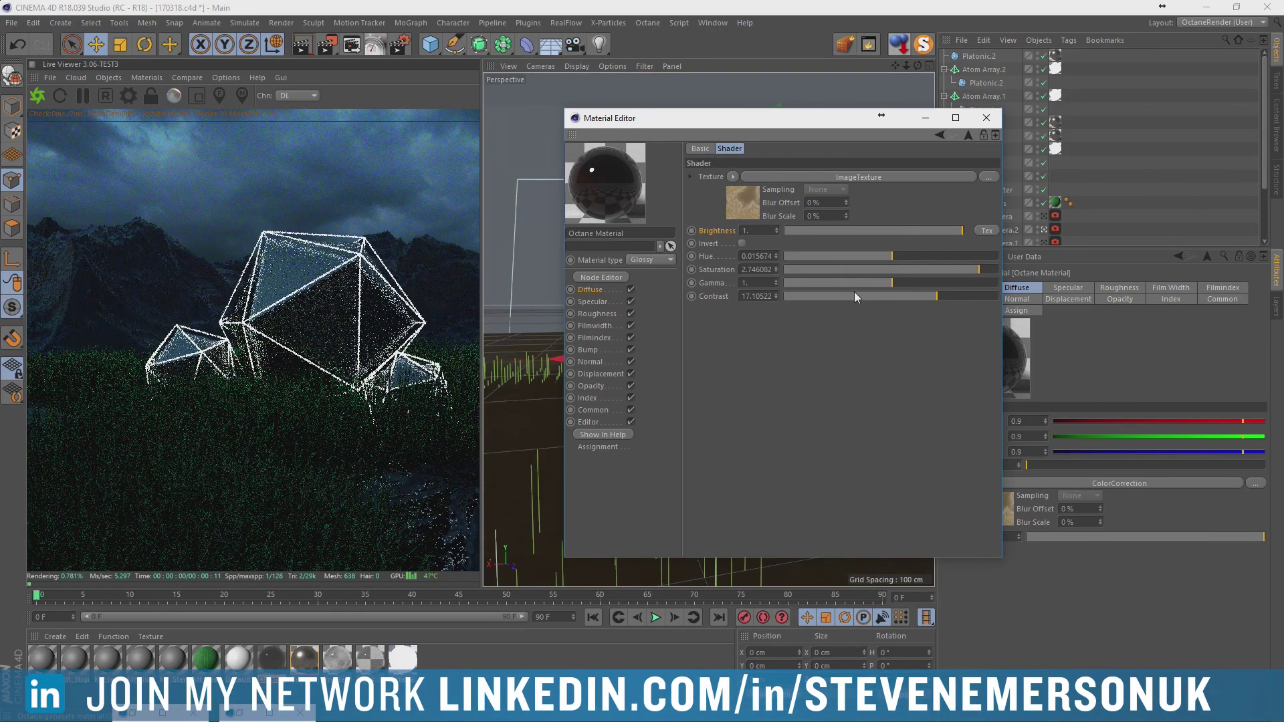
{"action": "left_click", "coordinate": [872, 295]}
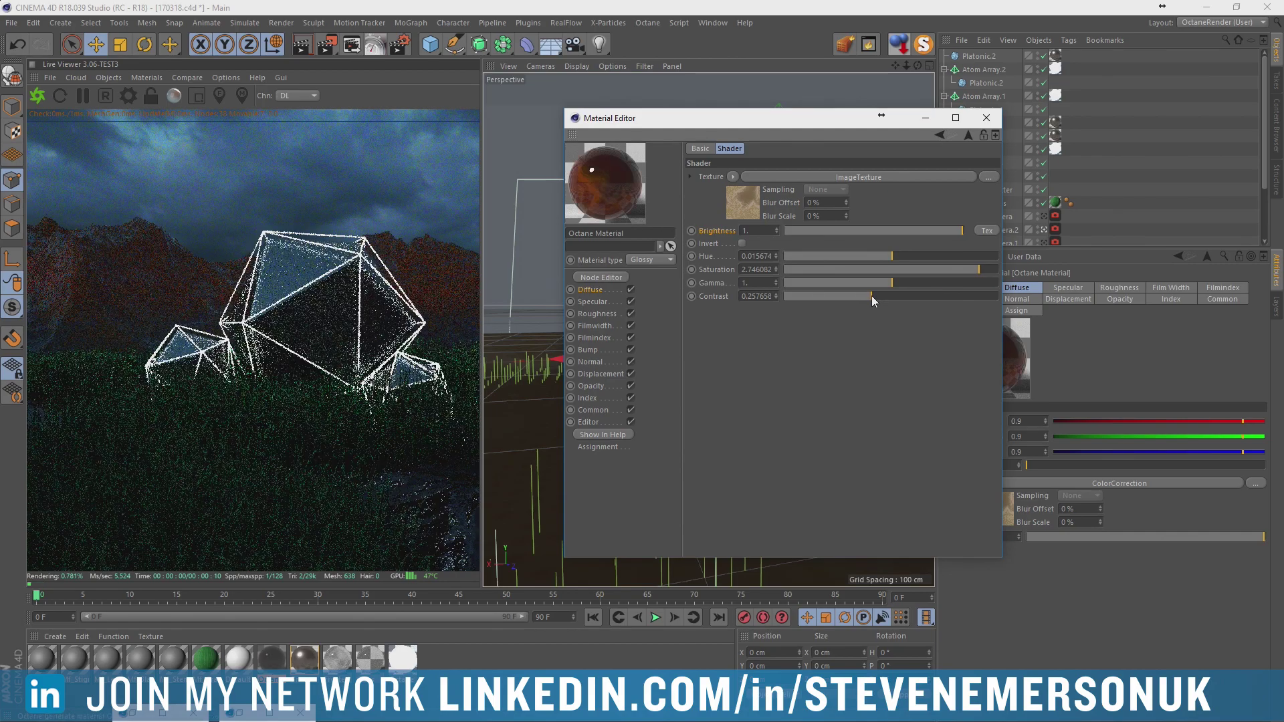
{"action": "left_click", "coordinate": [835, 295]}
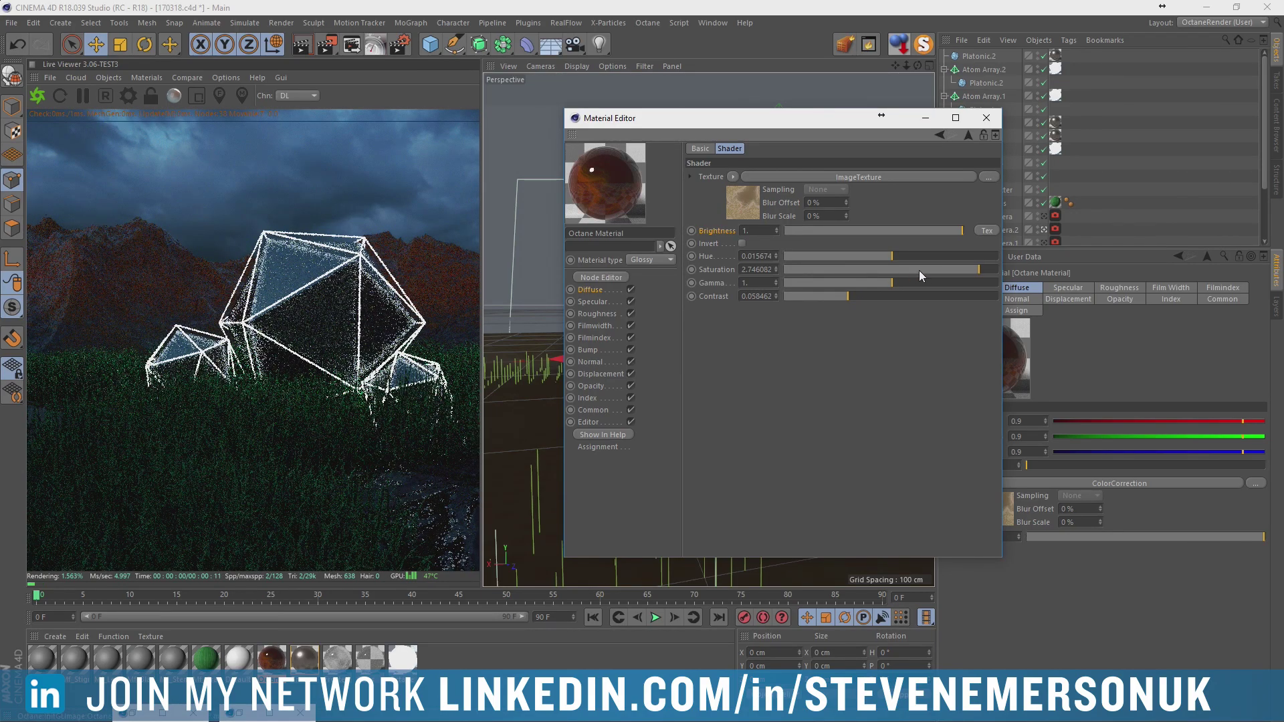
{"action": "left_click", "coordinate": [989, 268]}
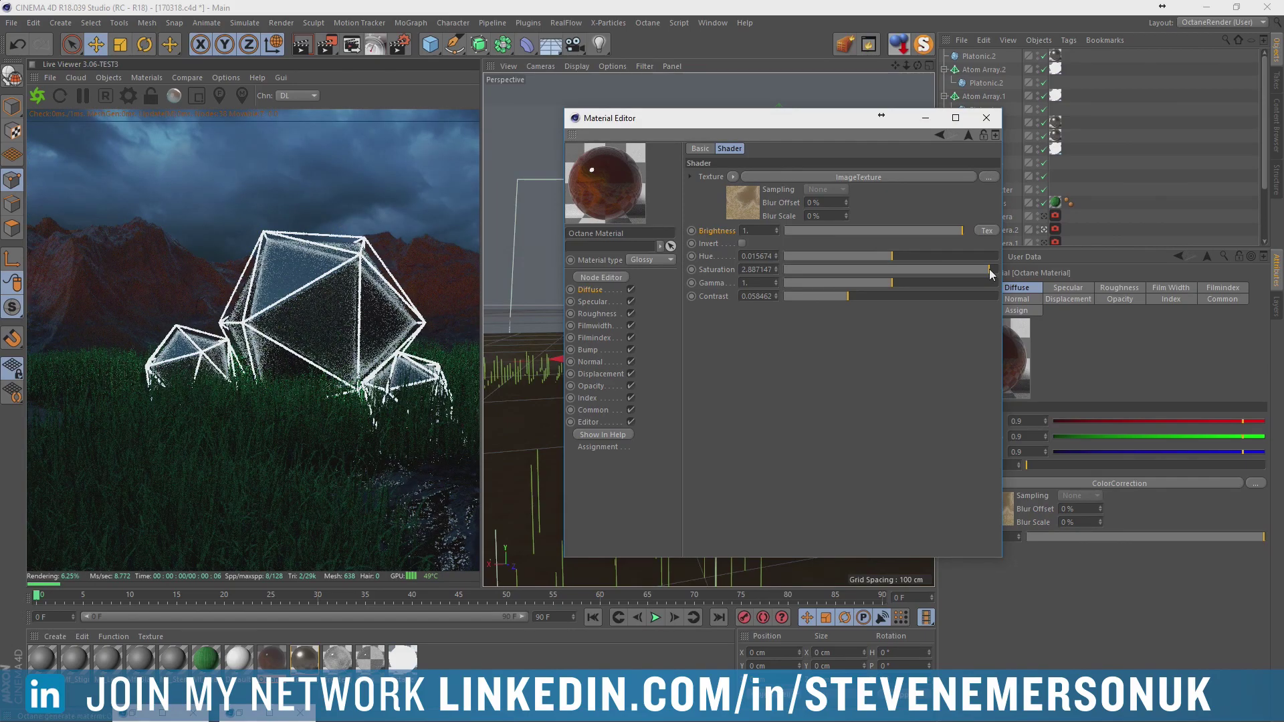
{"action": "mouse_move", "coordinate": [942, 255]}
{"action": "left_mouse_down"}
{"action": "mouse_move", "coordinate": [869, 258]}
{"action": "mouse_move", "coordinate": [883, 258]}
{"action": "left_mouse_up"}
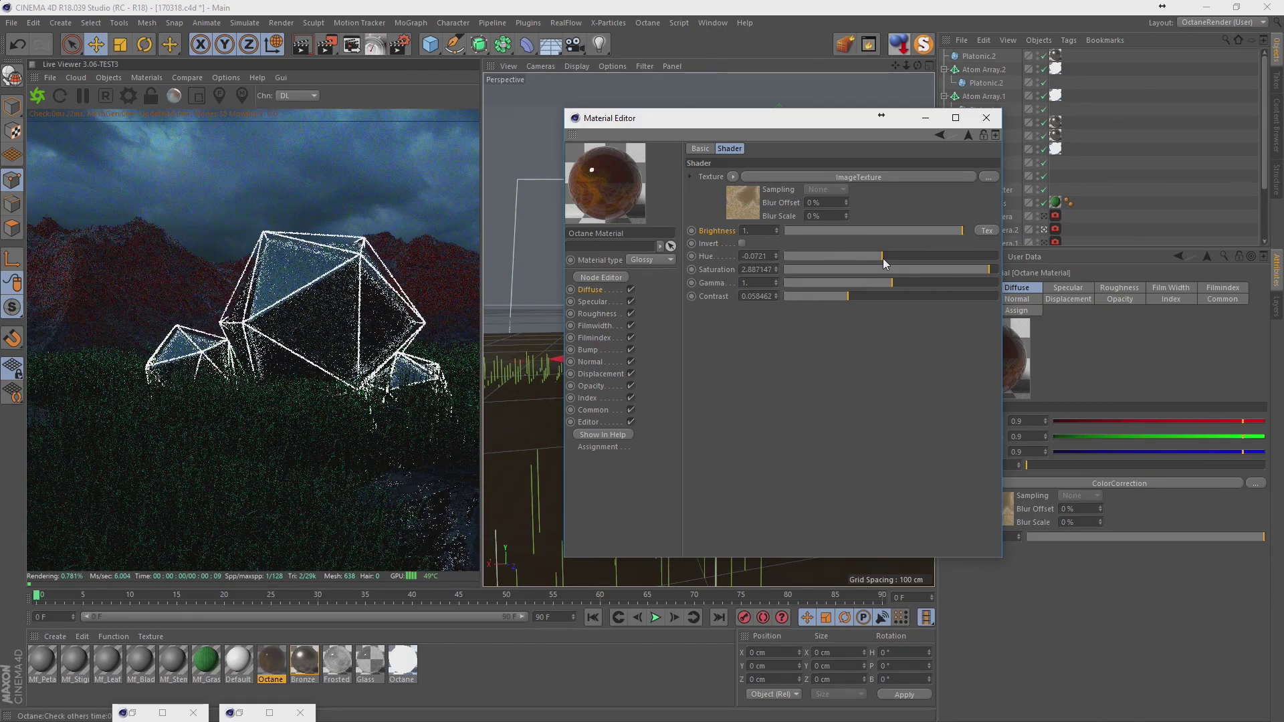
Raise the Octane post-processing bloom power to about 49.45.
{"action": "left_click", "coordinate": [986, 118]}
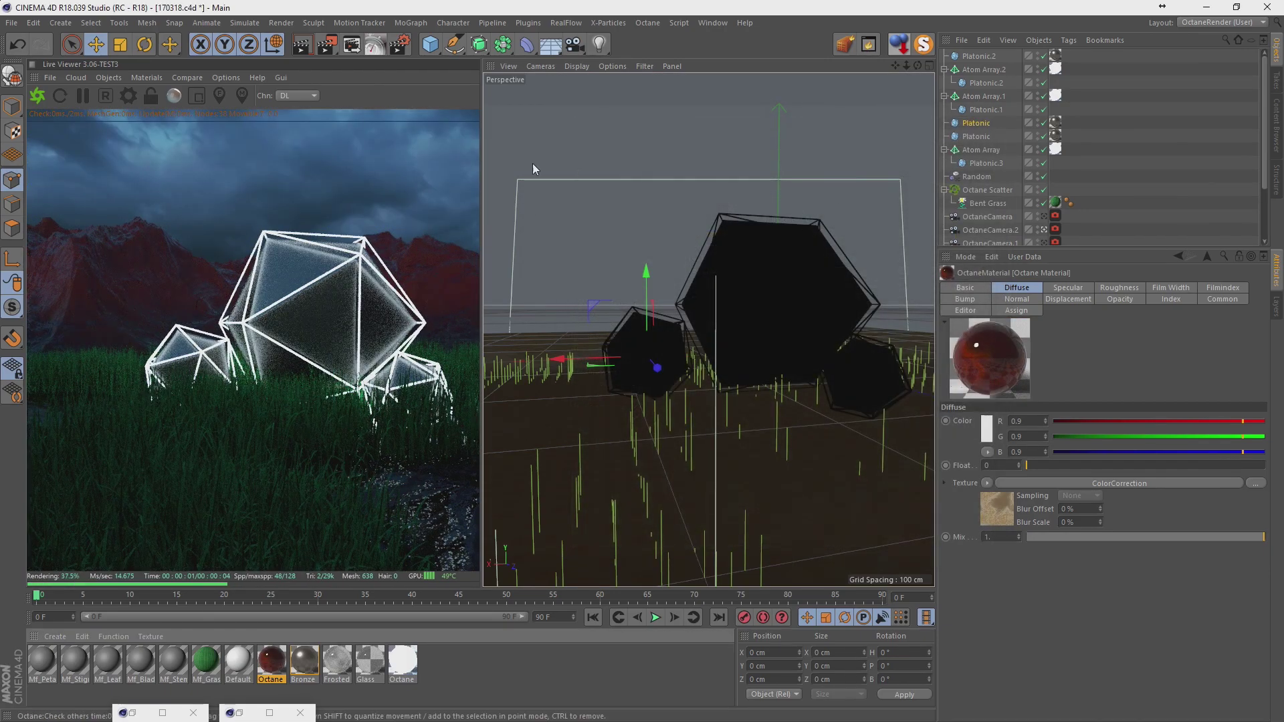
{"action": "scroll", "coordinate": [243, 179], "scroll_direction": "up", "scroll_amount": 3}
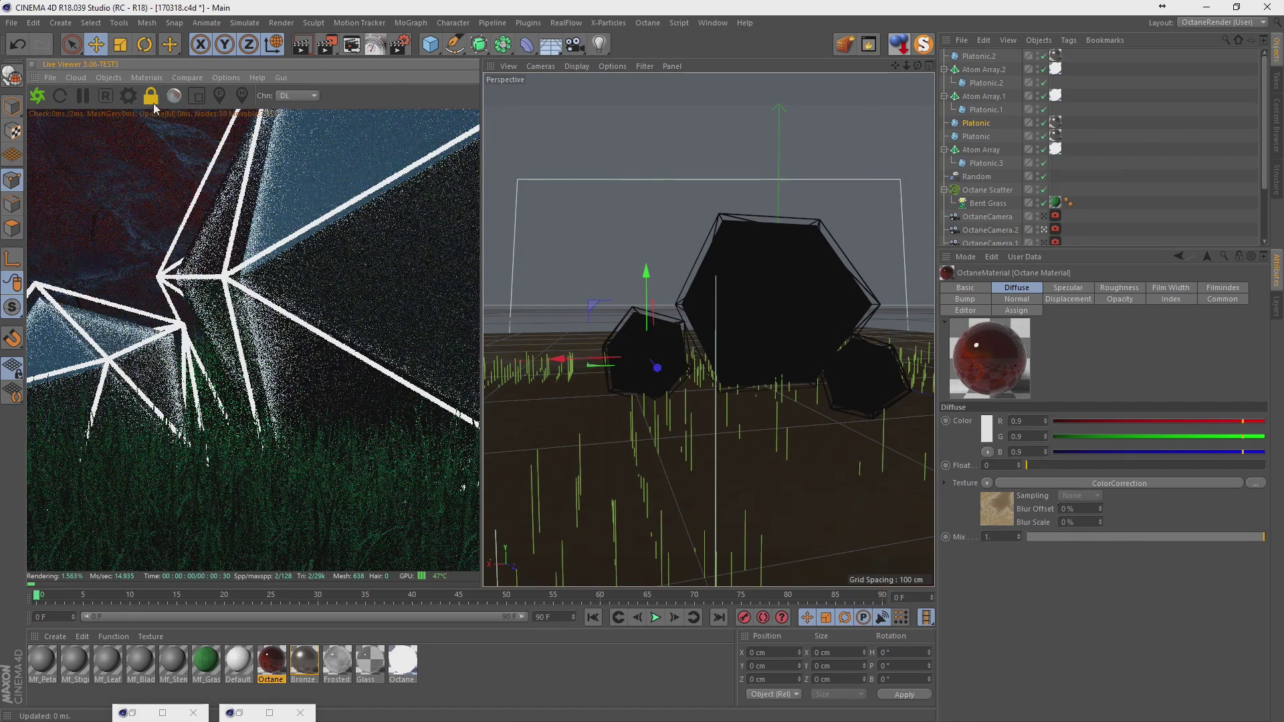
{"action": "left_click", "coordinate": [127, 98]}
{"action": "left_click_drag", "start_coordinate": [153, 15], "coordinate": [727, 97]}
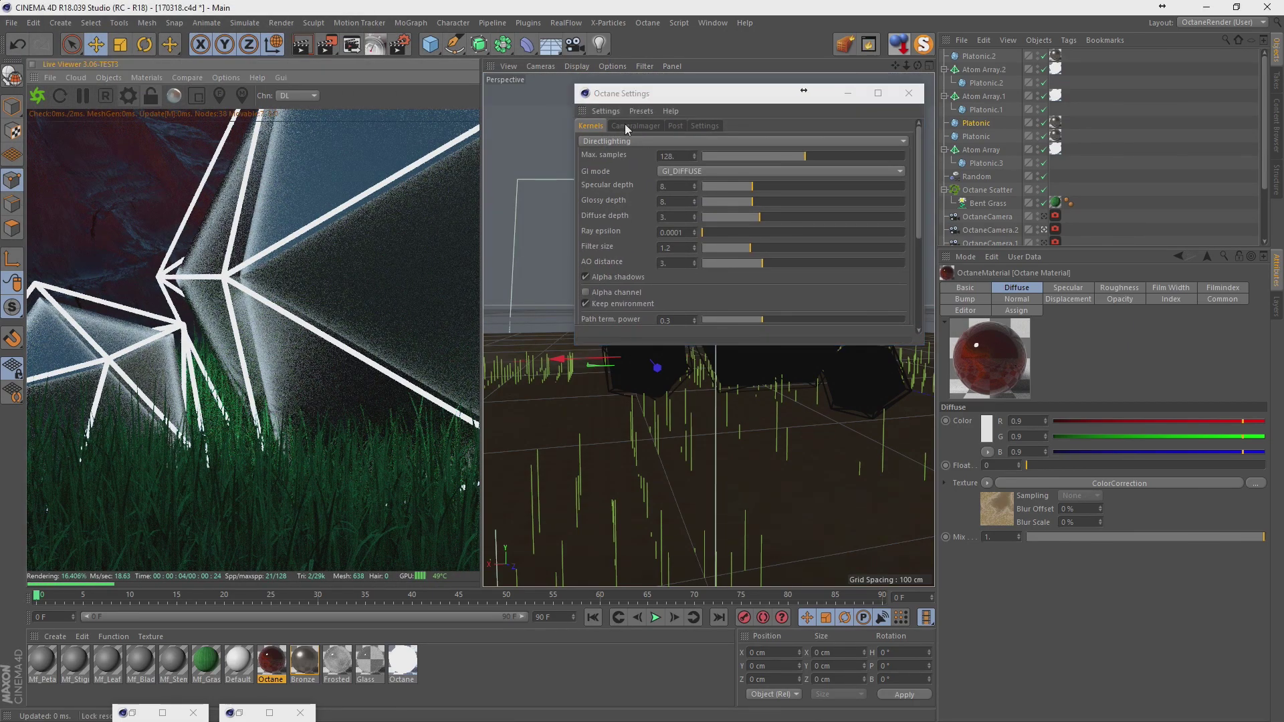
{"action": "left_click", "coordinate": [676, 126]}
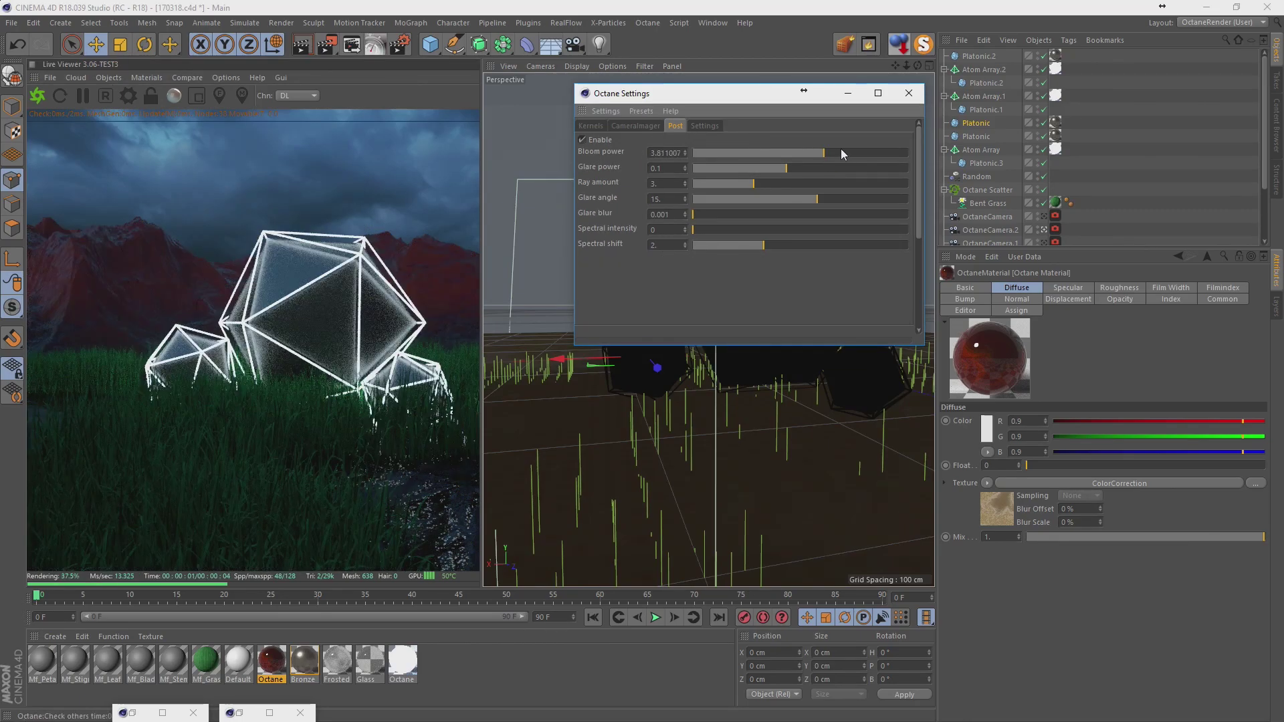
{"action": "left_click_drag", "start_coordinate": [840, 153], "coordinate": [871, 153]}
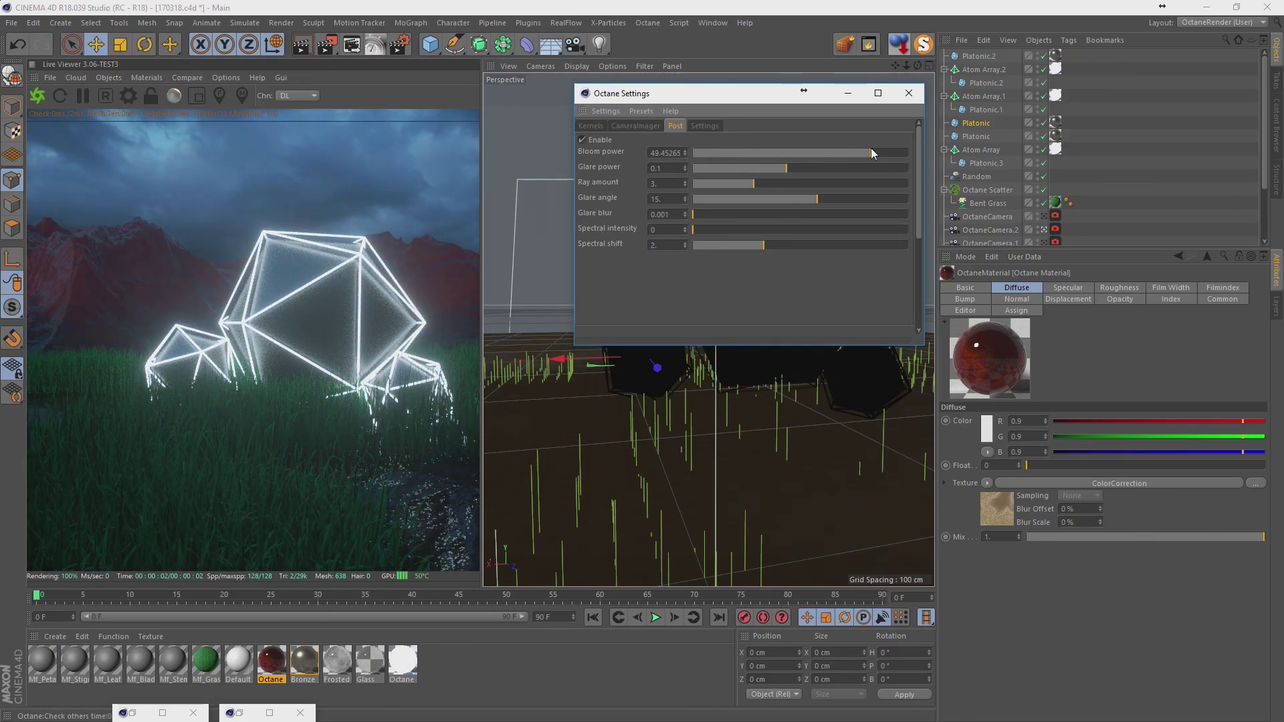
{"action": "left_click", "coordinate": [915, 97]}
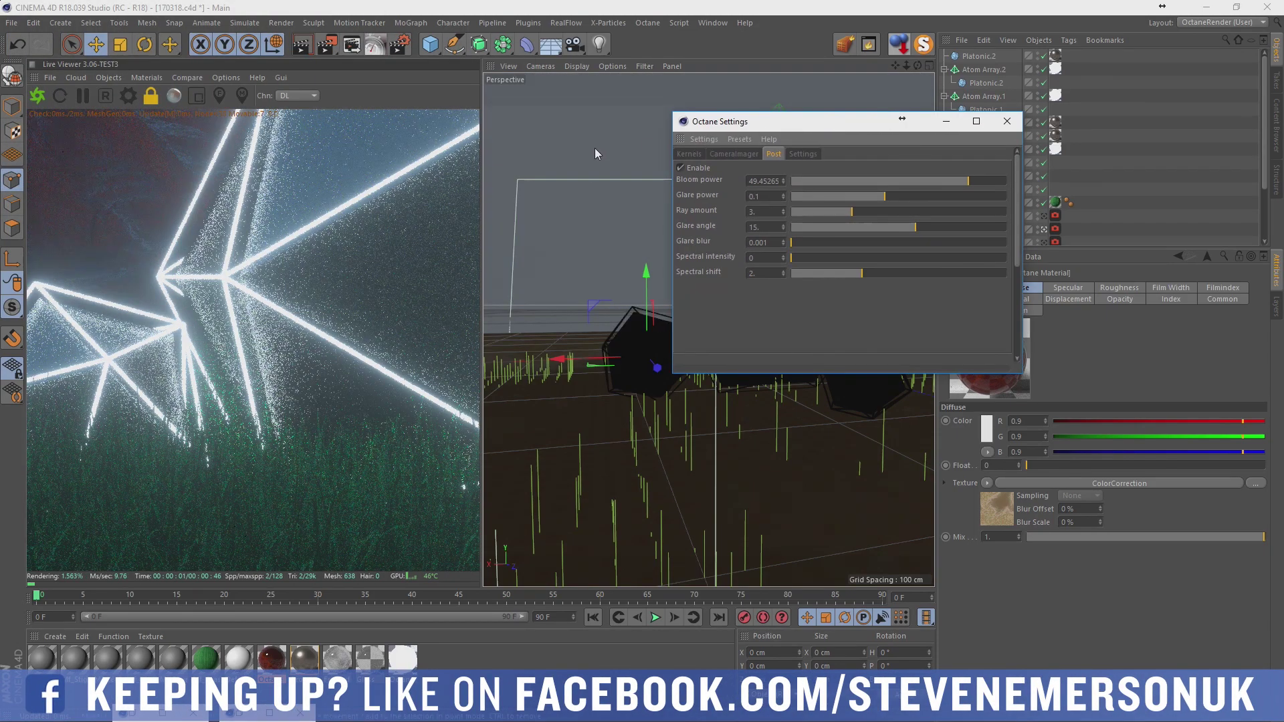
Set the Directlighting kernel's maximum samples to 2048.
{"action": "double_click", "coordinate": [784, 183]}
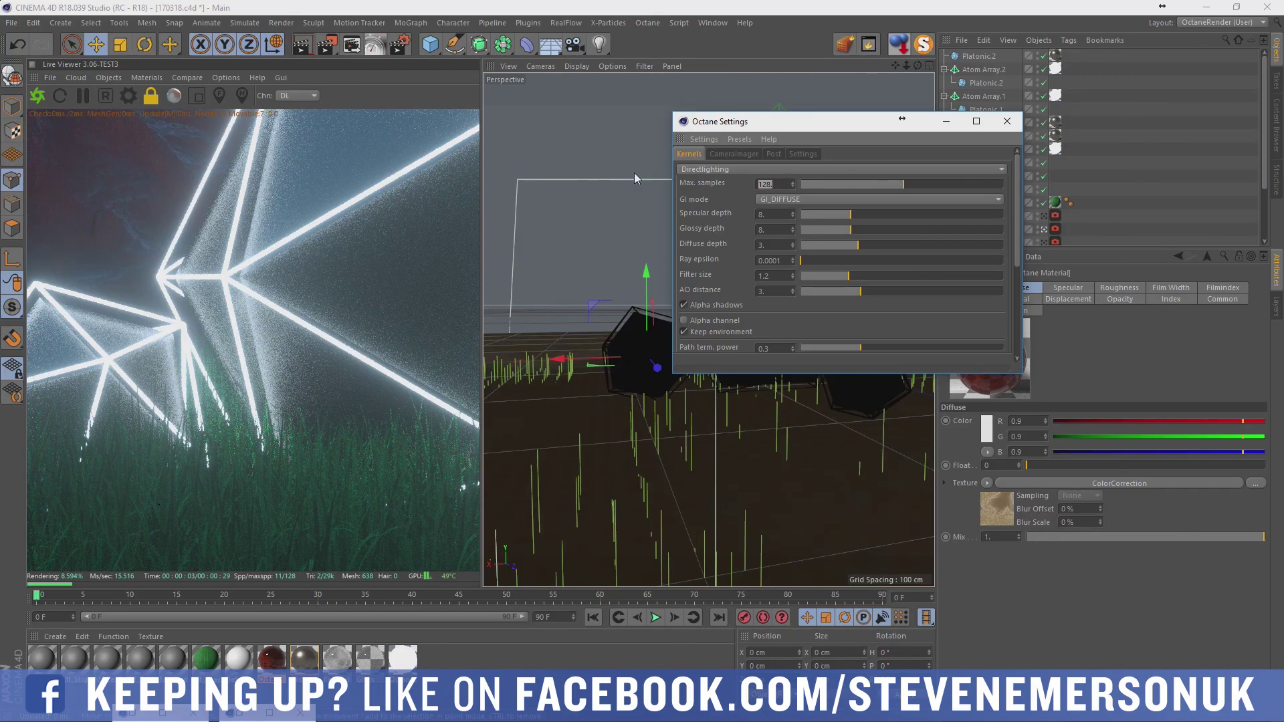
{"action": "type", "text": "2048"}
{"action": "key", "text": "Return"}
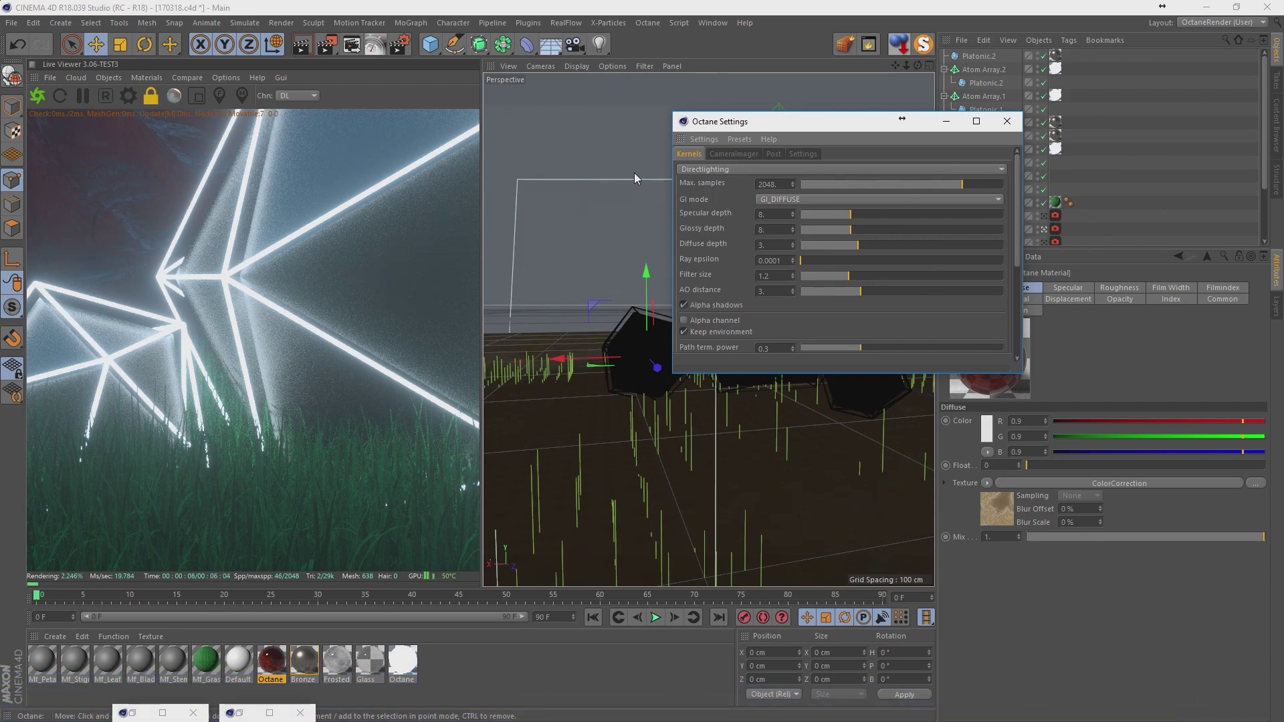
Save the scene and check the render output settings with the live render paused.
{"action": "left_click", "coordinate": [1002, 122]}
{"action": "key", "text": "ctrl+s"}
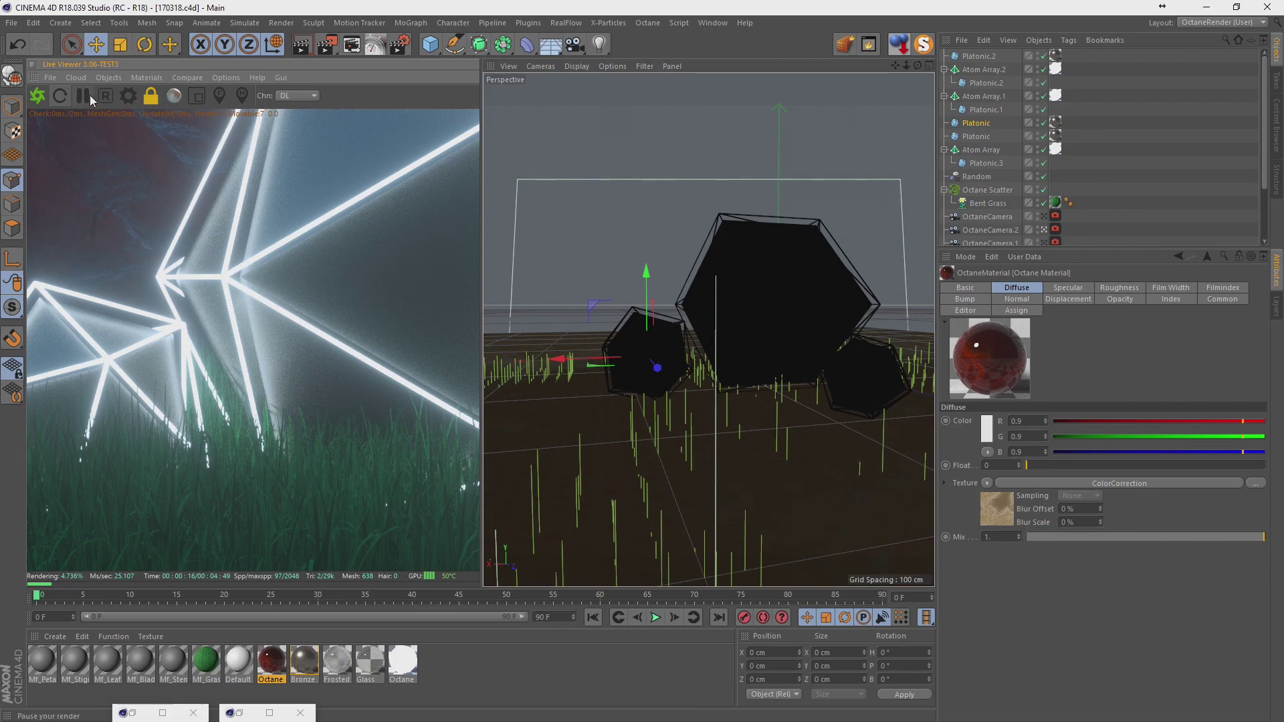
{"action": "left_click", "coordinate": [89, 95]}
{"action": "left_click", "coordinate": [404, 52]}
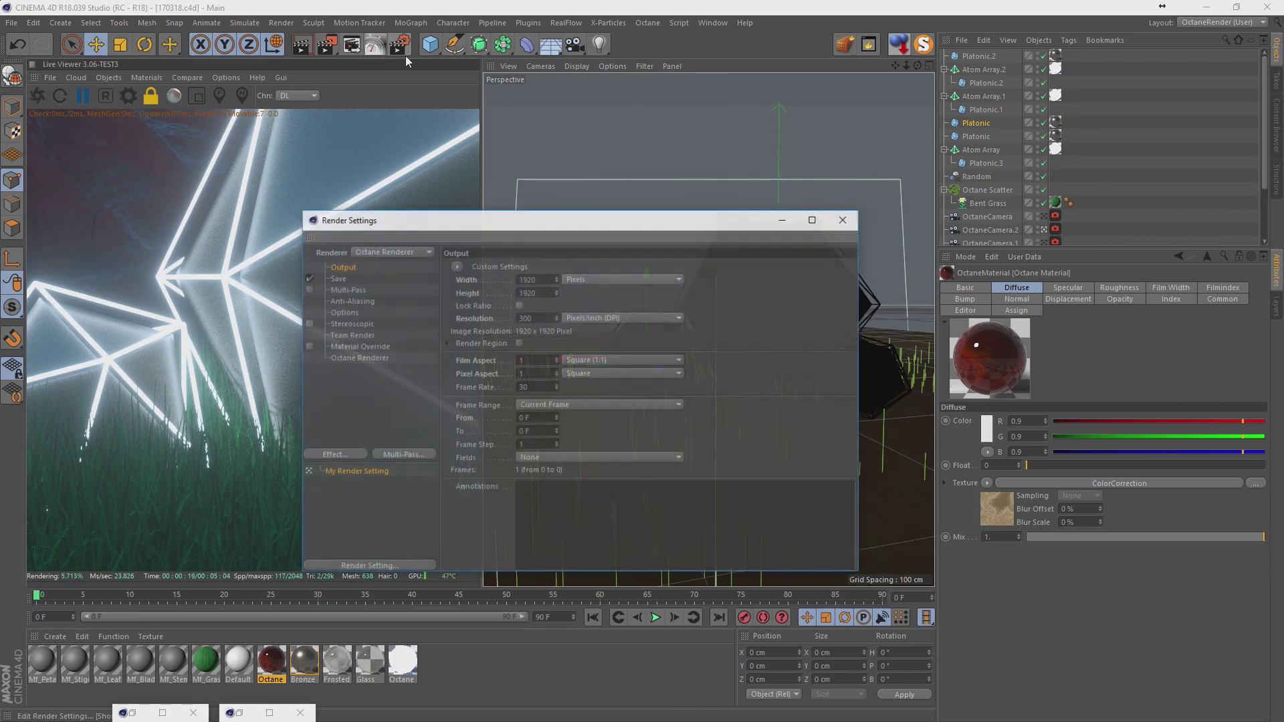
{"action": "left_click", "coordinate": [841, 220]}
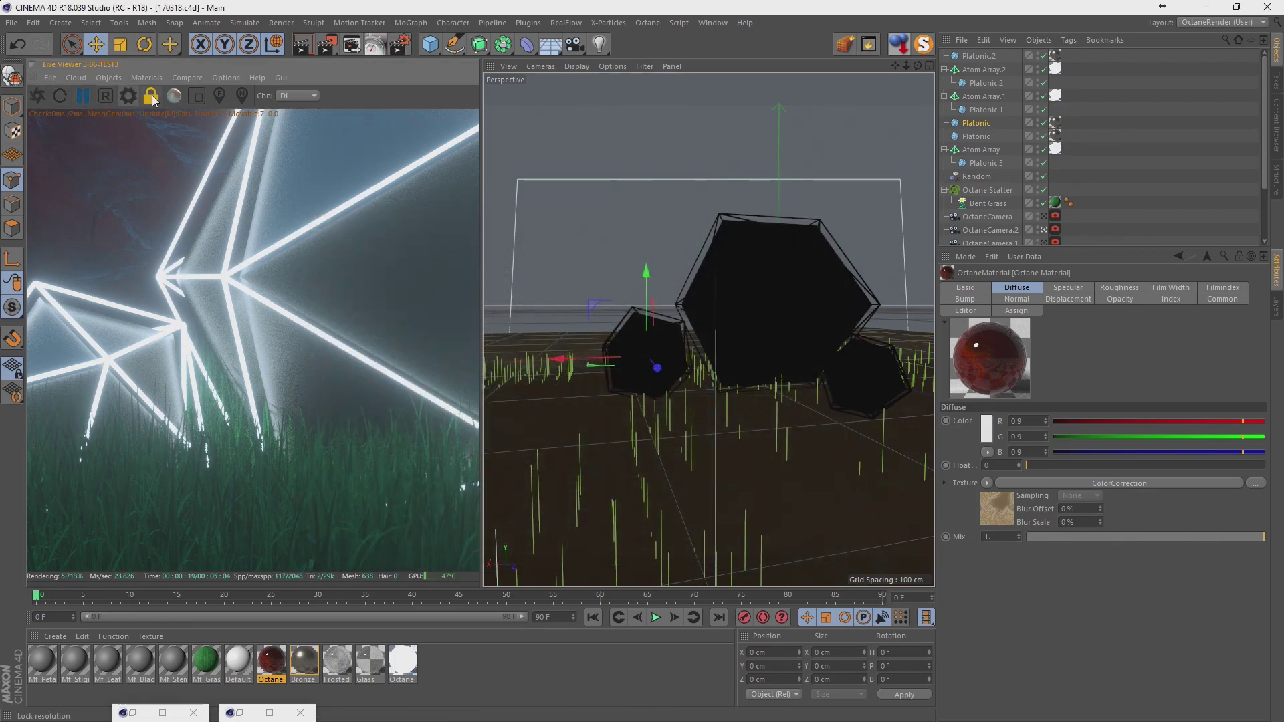
{"action": "left_click", "coordinate": [83, 95]}
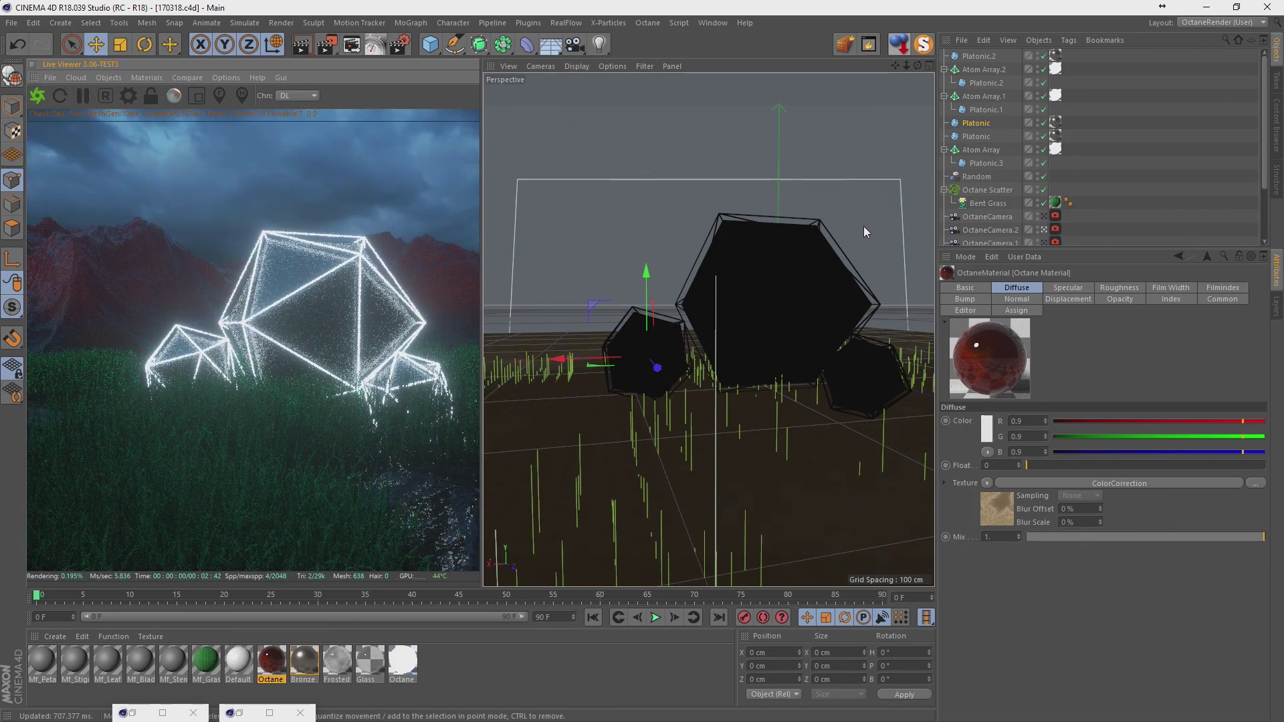
Enable Thinlens auto focus on the Octane camera with a 1.443 cm aperture.
{"action": "left_click", "coordinate": [1055, 229]}
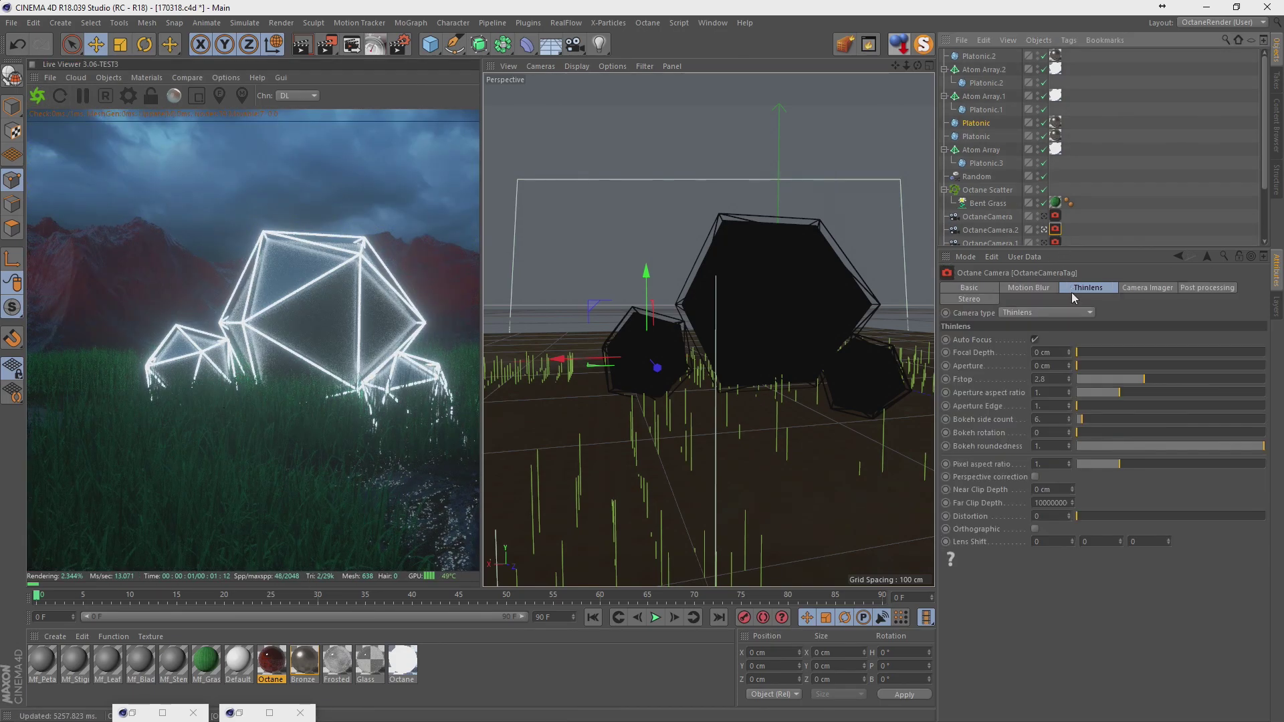
{"action": "left_click_drag", "start_coordinate": [1129, 366], "coordinate": [1184, 366]}
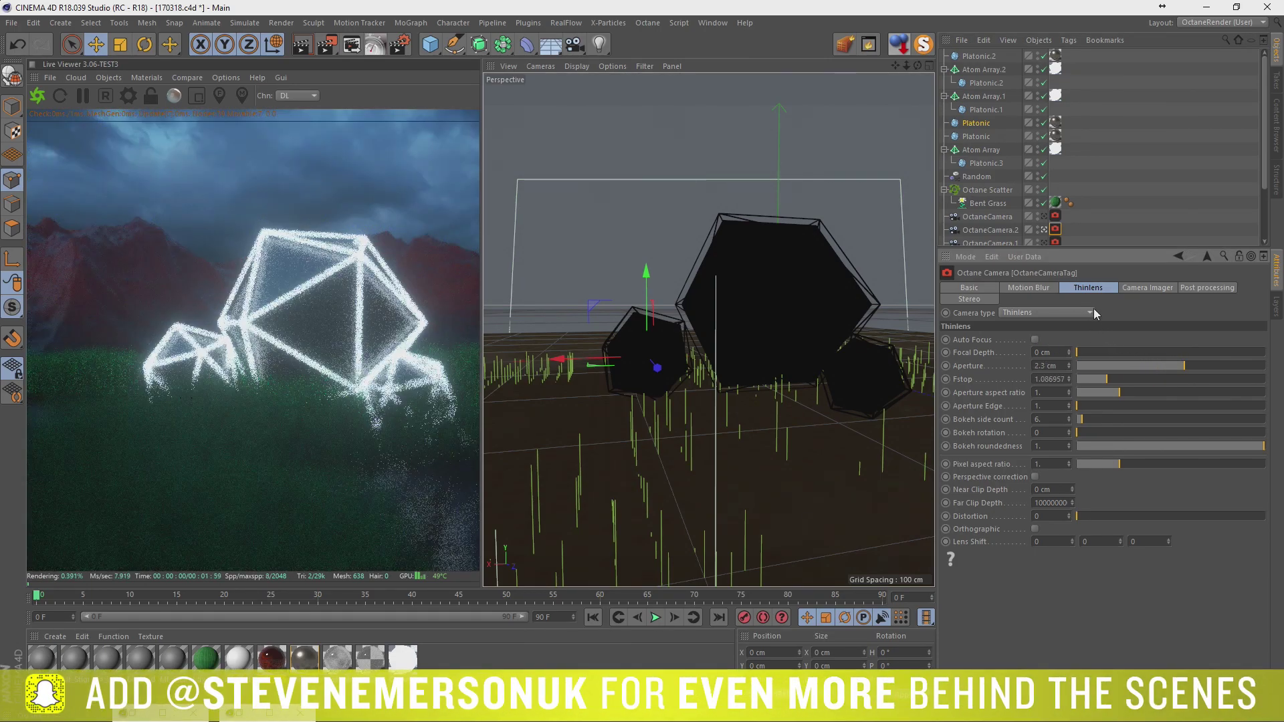
{"action": "left_click", "coordinate": [1034, 339]}
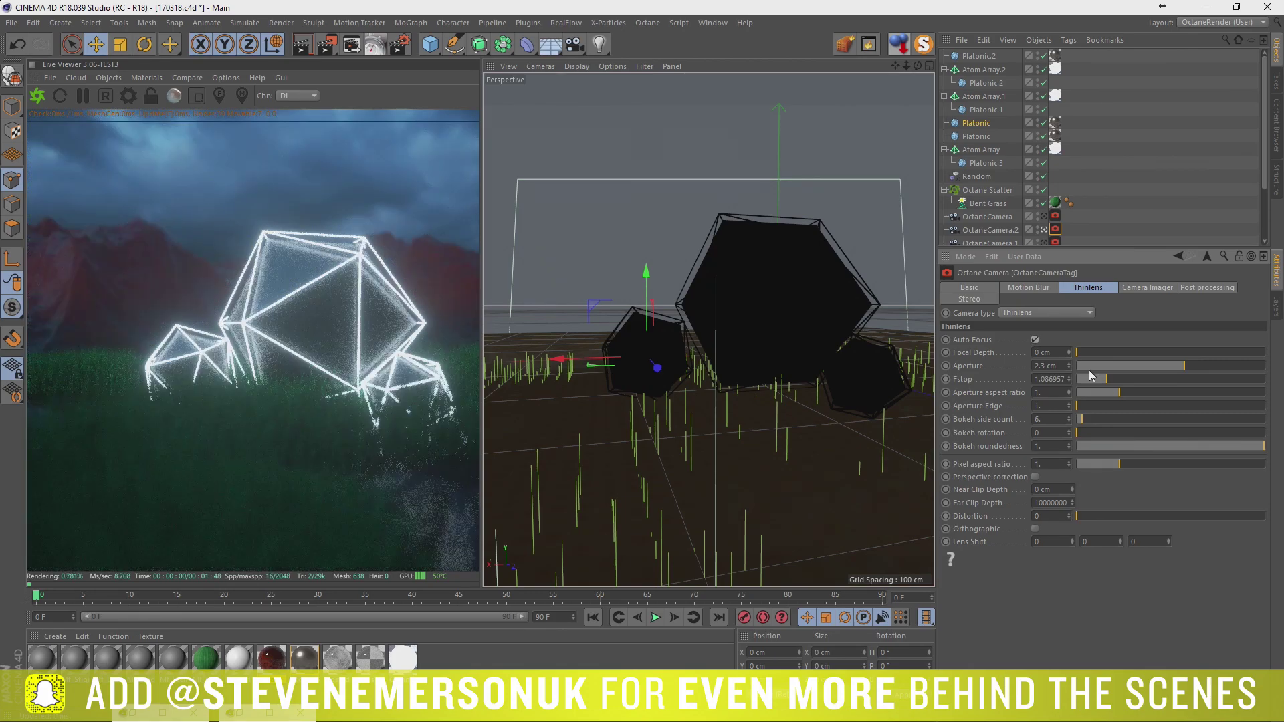
{"action": "left_click_drag", "start_coordinate": [1182, 366], "coordinate": [1159, 366]}
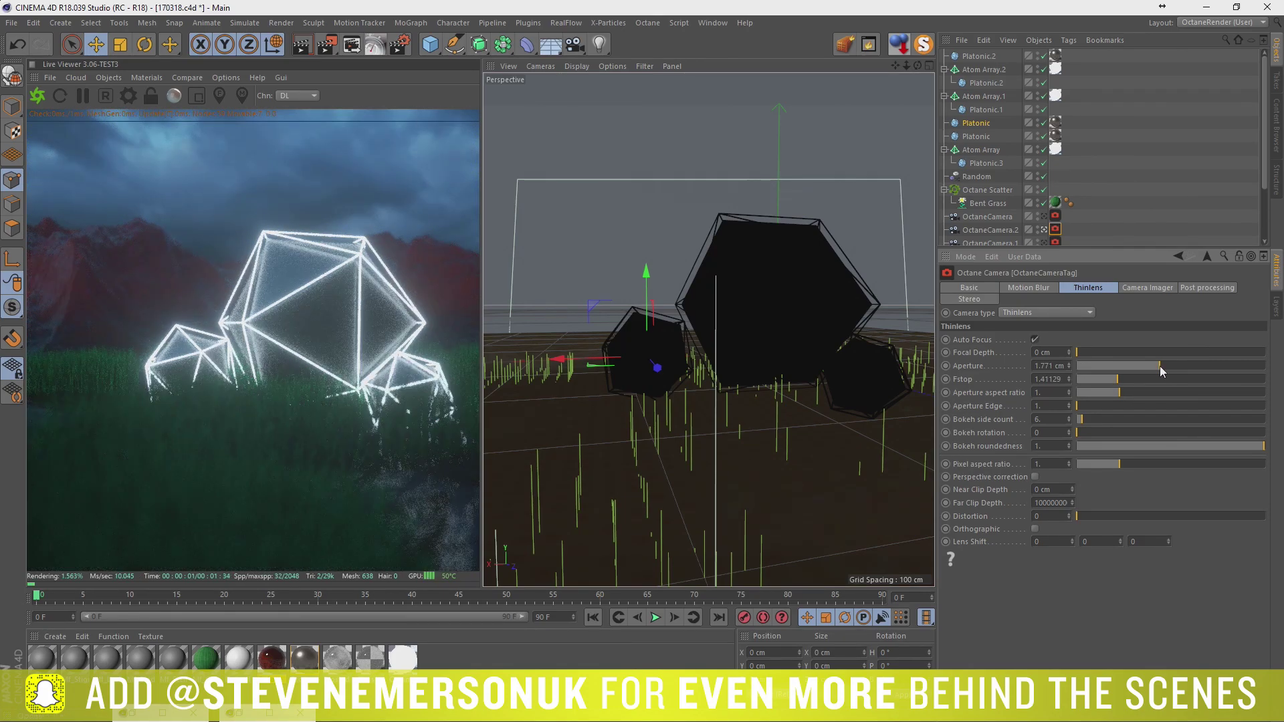
{"action": "left_click_drag", "start_coordinate": [1159, 367], "coordinate": [1144, 366]}
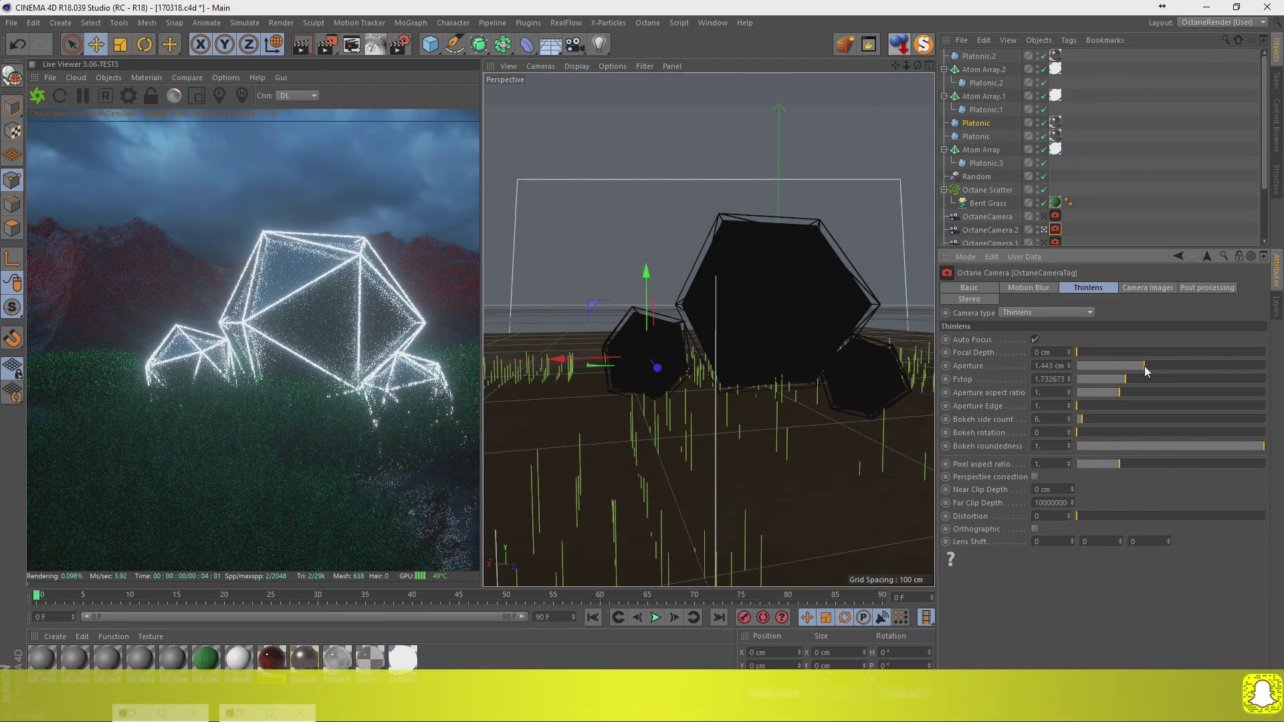
{"action": "left_click", "coordinate": [1154, 199]}
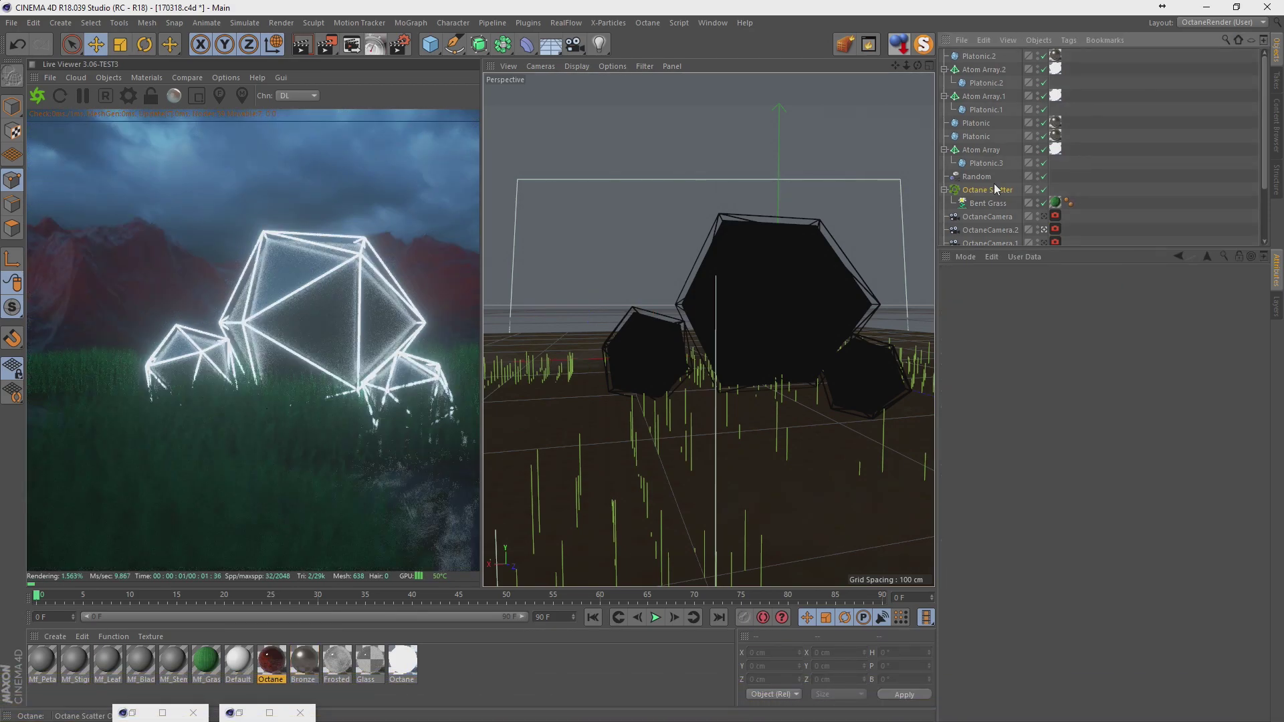
Set the Random effector's S.Y transform to 1.5 and save with Ctrl+S.
{"action": "left_click", "coordinate": [1150, 190]}
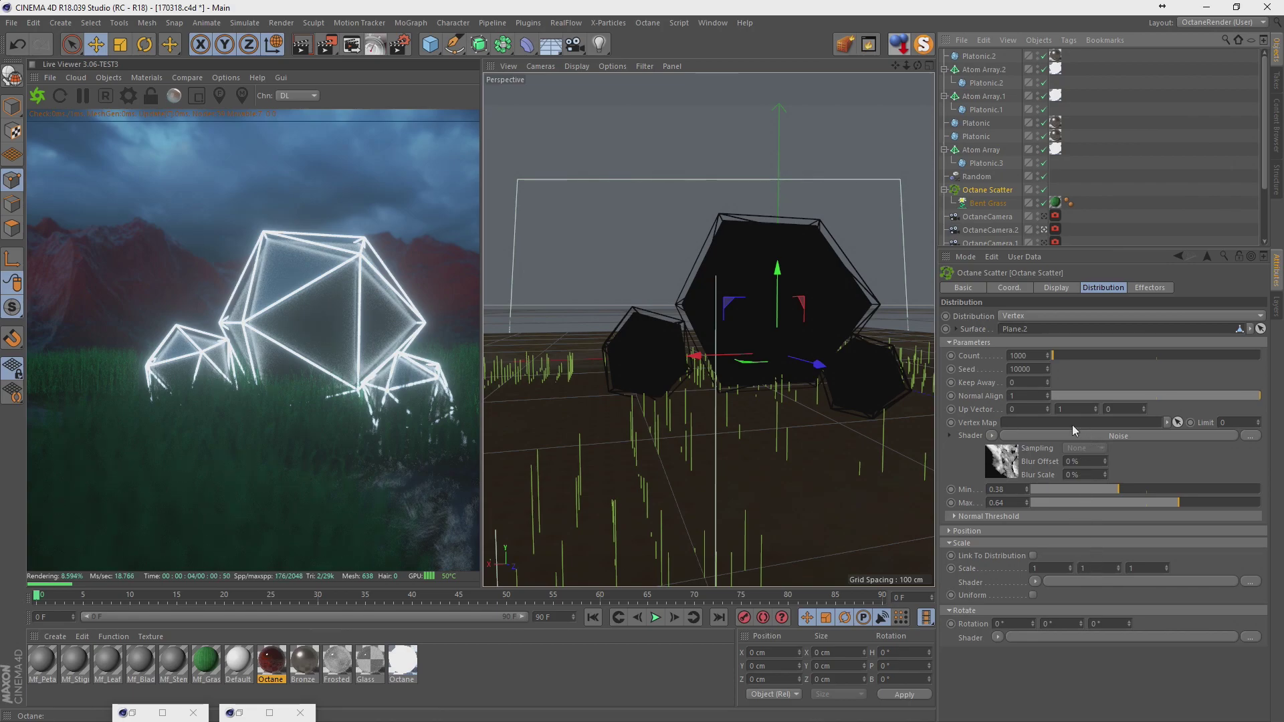
{"action": "left_click", "coordinate": [977, 177]}
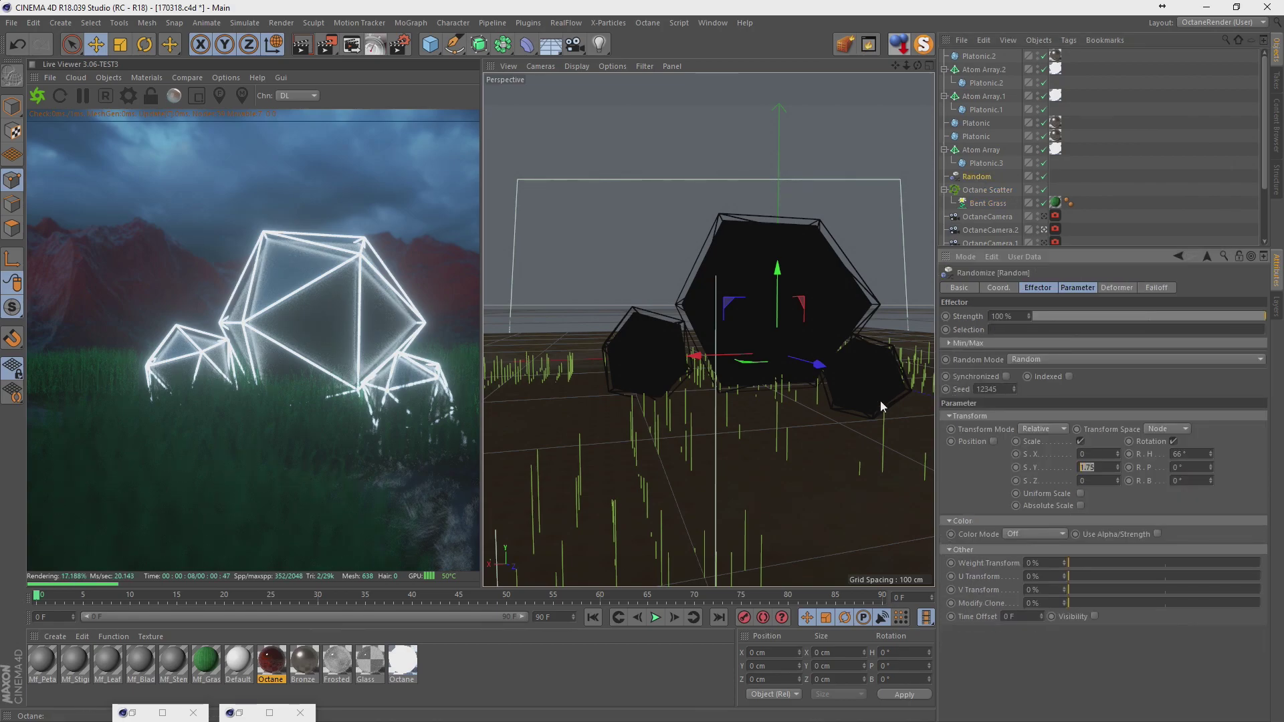
{"action": "type", "text": "1.5"}
{"action": "key", "text": "Return"}
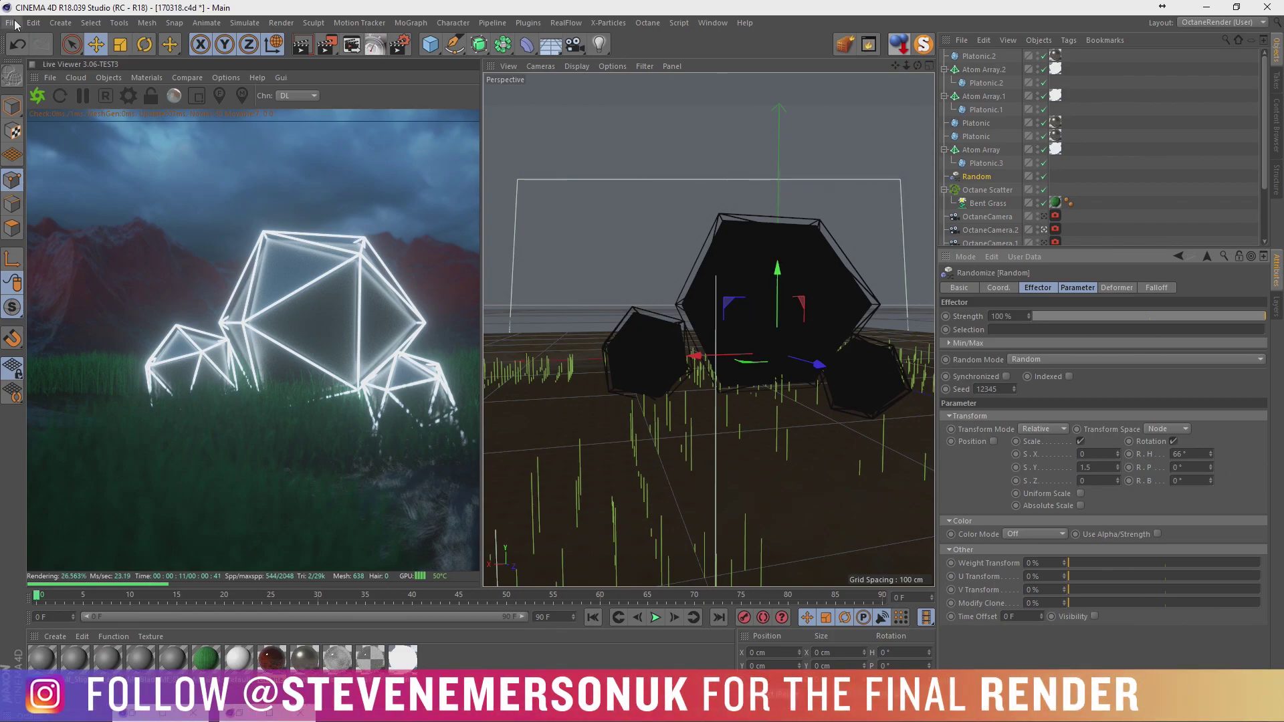
{"action": "key", "text": "ctrl+s"}
Lock the Live Viewer and set the render output to Photoshop (PSD) at 16 Bit/Channel.
{"action": "left_click", "coordinate": [151, 95]}
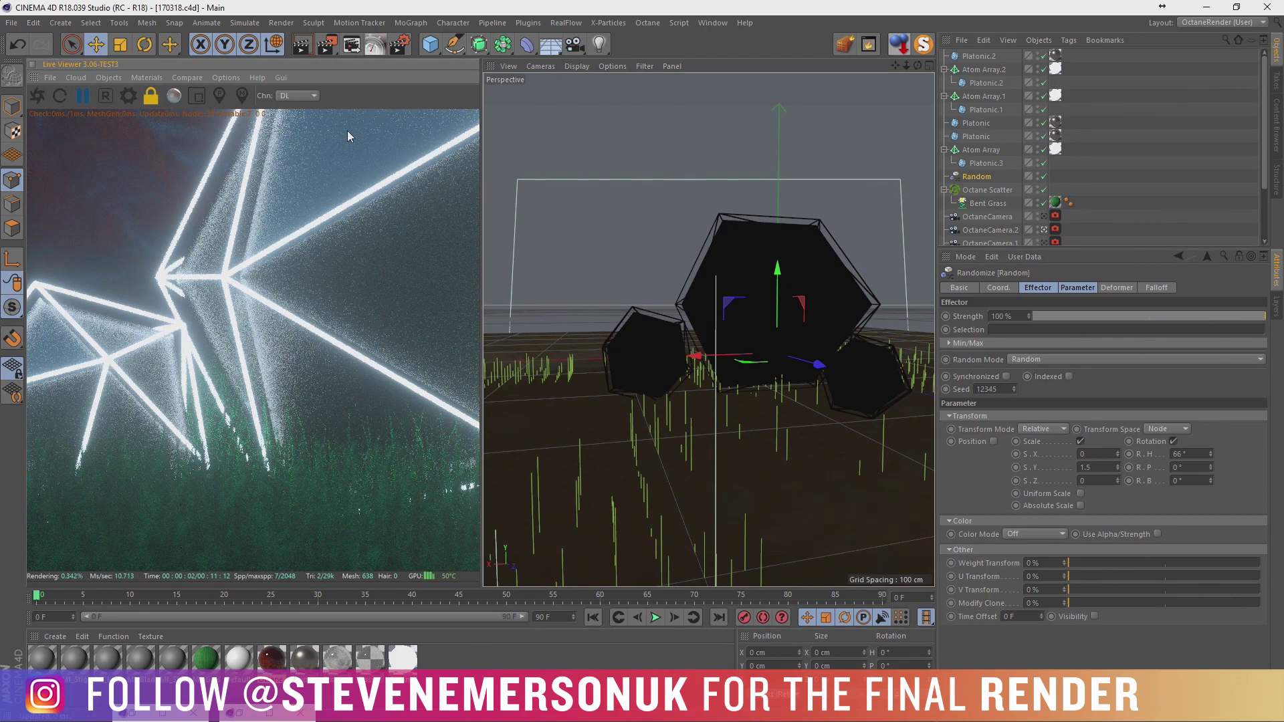
{"action": "left_click", "coordinate": [399, 47]}
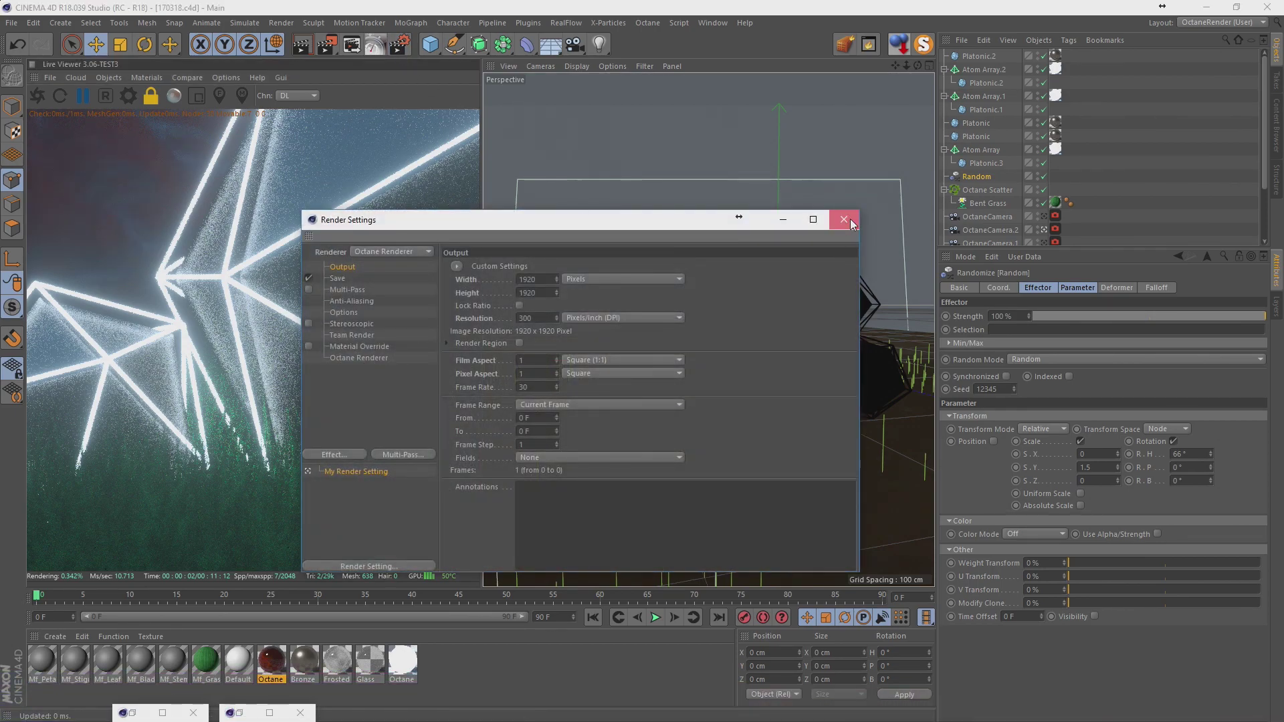
{"action": "left_click", "coordinate": [843, 219]}
{"action": "left_click", "coordinate": [396, 47]}
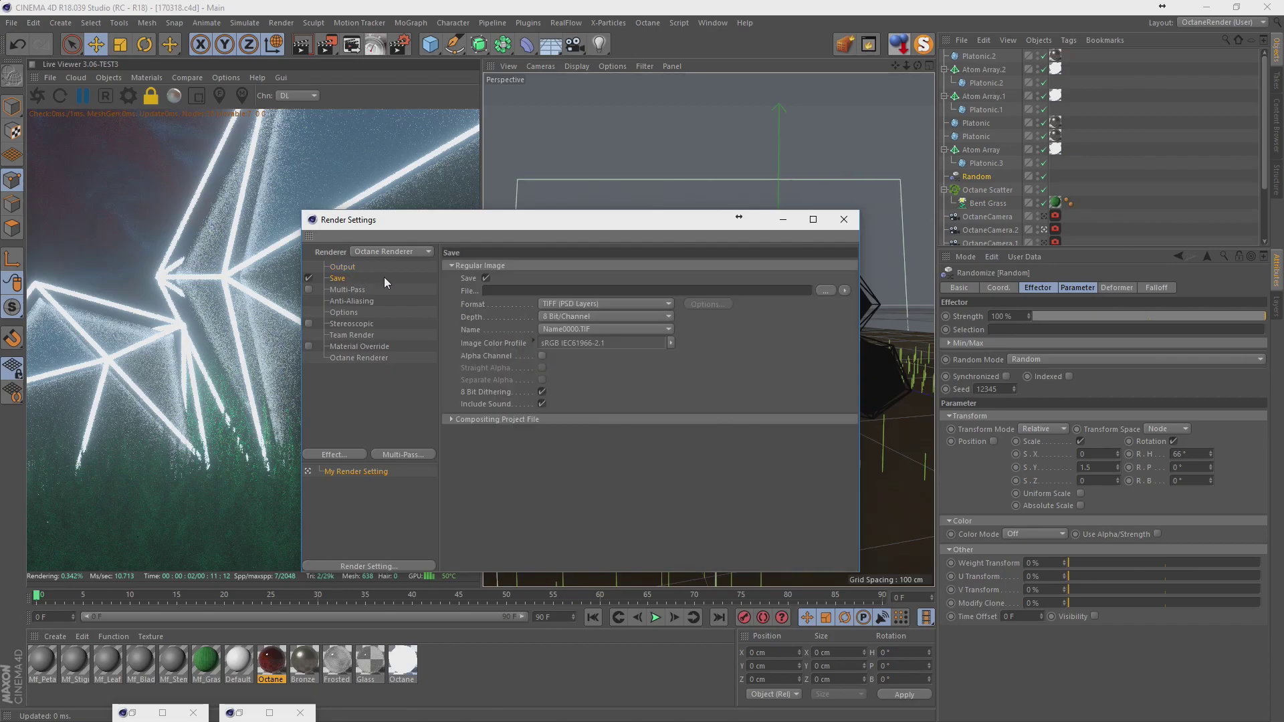
{"action": "left_click", "coordinate": [629, 304]}
{"action": "left_click", "coordinate": [615, 395]}
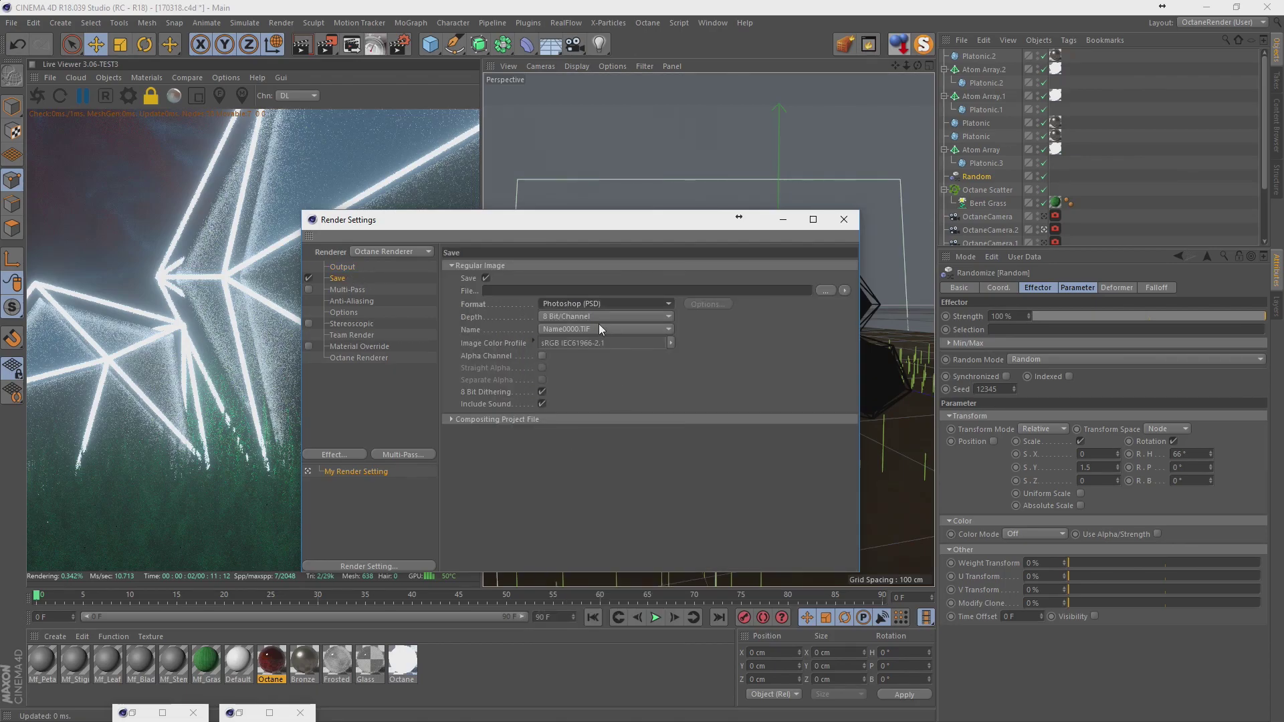
{"action": "left_click", "coordinate": [599, 318]}
{"action": "left_click", "coordinate": [587, 344]}
Set the render save path to file 170318 in a new 'export' folder inside the 170318 project.
{"action": "left_click", "coordinate": [825, 291]}
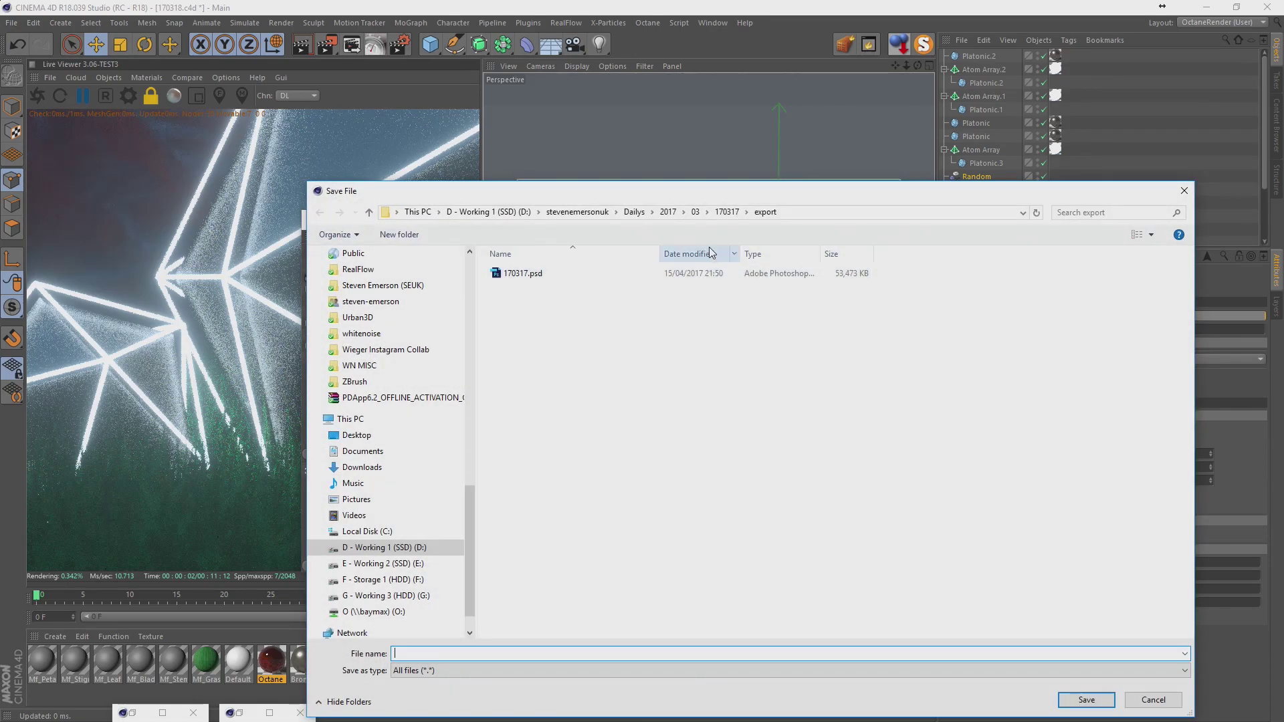
{"action": "left_click", "coordinate": [694, 212]}
{"action": "left_click", "coordinate": [535, 524]}
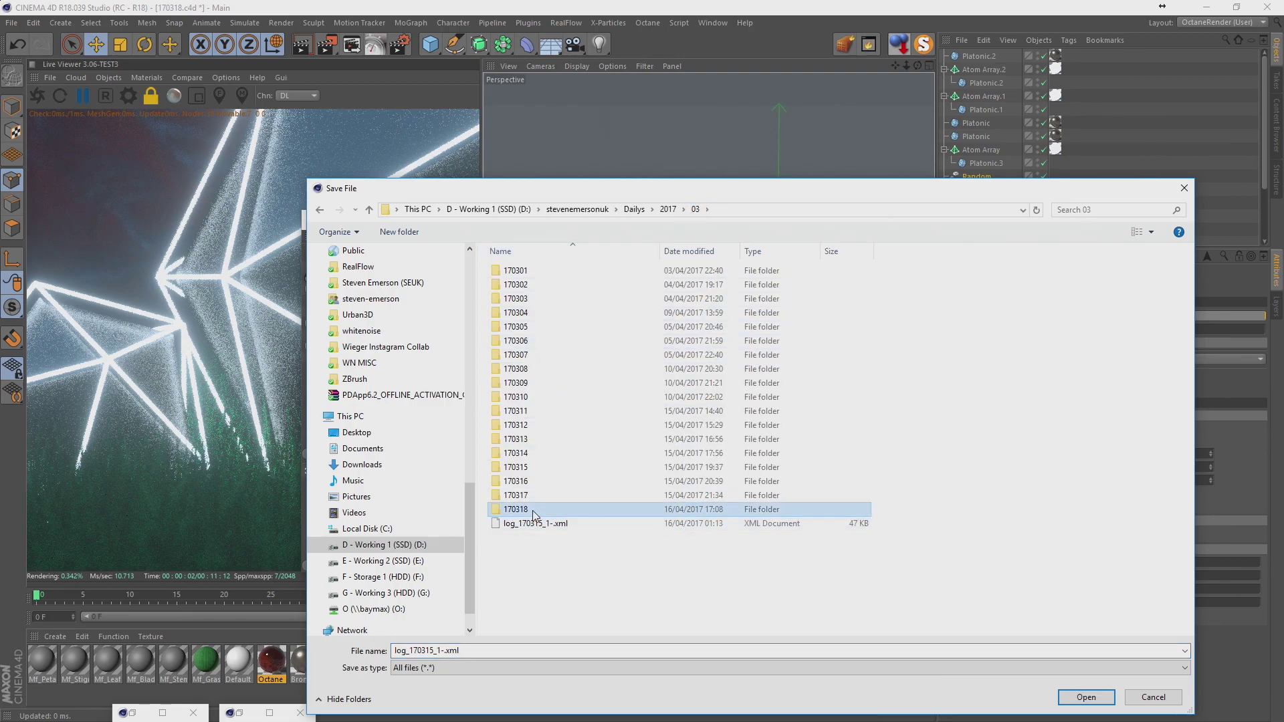
{"action": "double_click", "coordinate": [528, 511]}
{"action": "left_click", "coordinate": [399, 232]}
{"action": "type", "text": "export"}
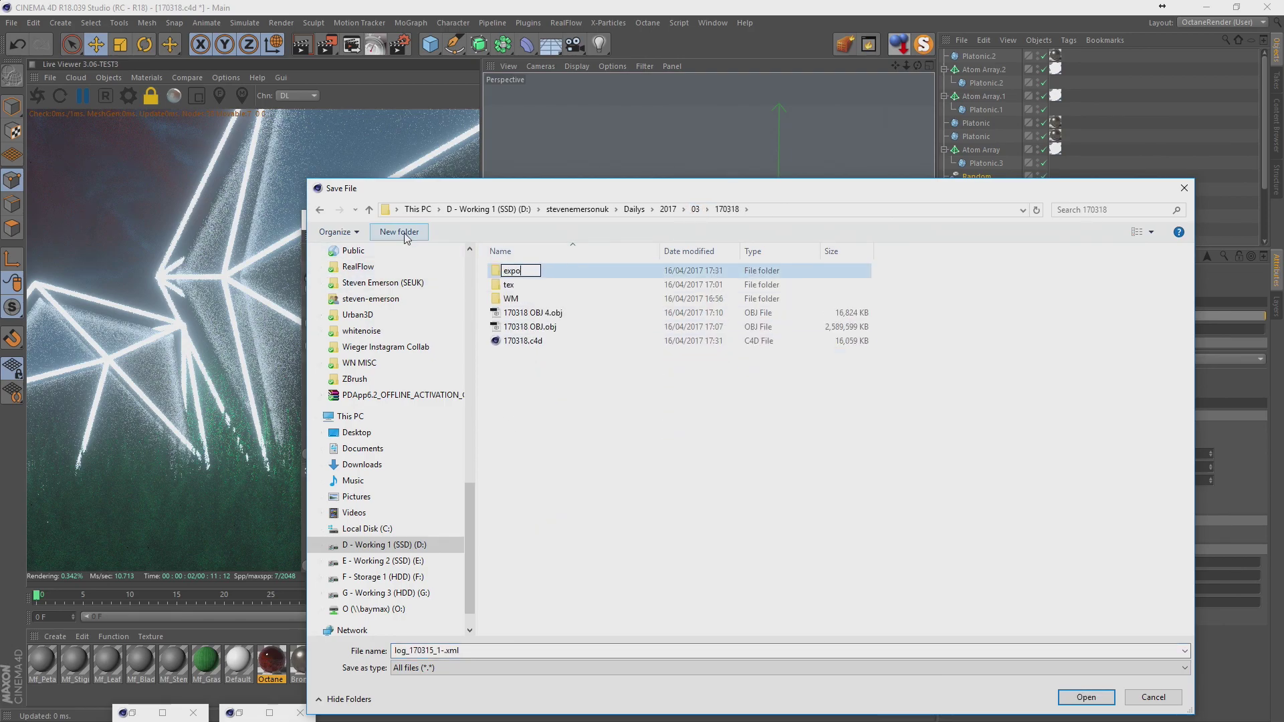
{"action": "key", "text": "Return"}
{"action": "key", "text": "Return"}
{"action": "type", "text": "1708"}
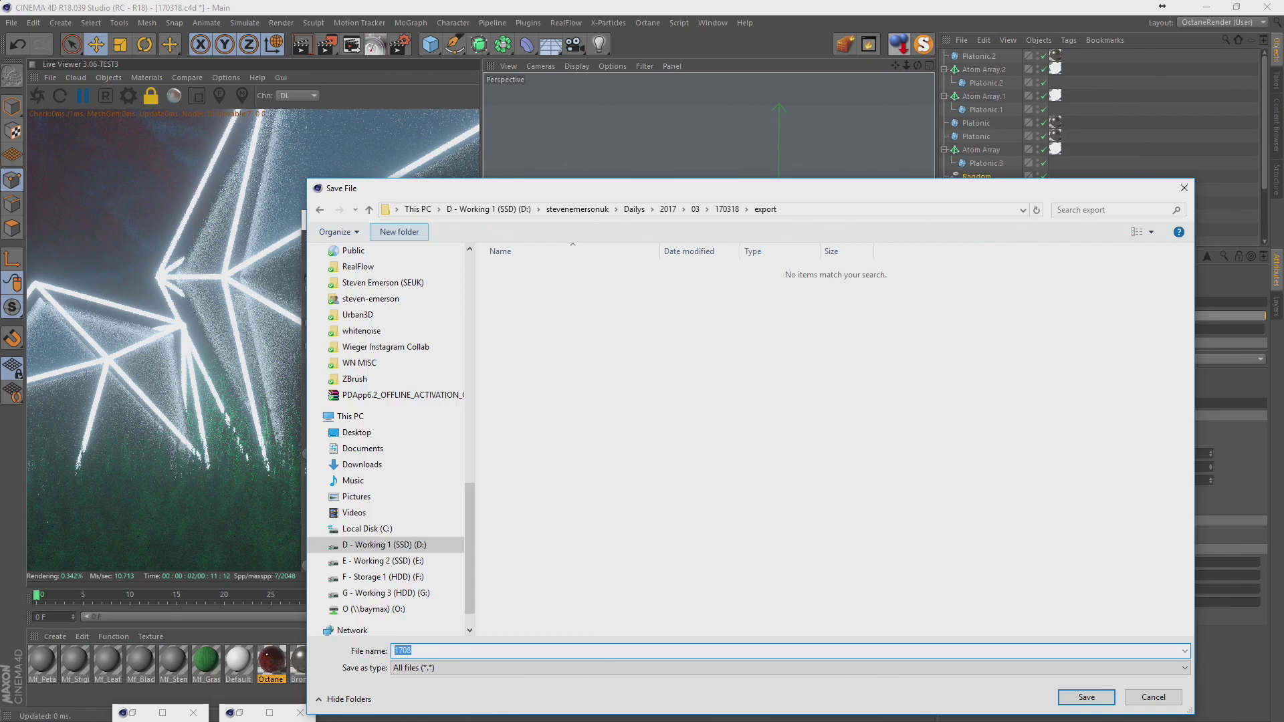
{"action": "key", "text": "BackSpace"}
{"action": "type", "text": "318"}
{"action": "key", "text": "Return"}
{"action": "key", "text": "Return"}
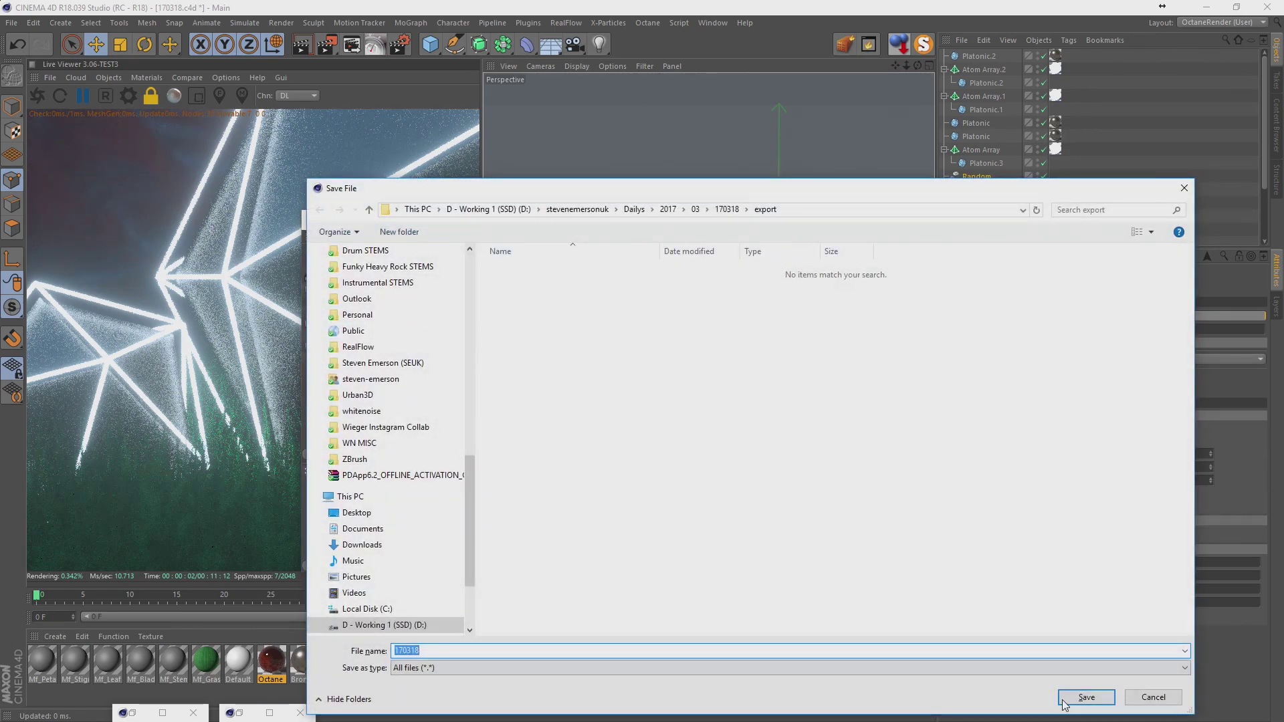
{"action": "left_click", "coordinate": [1068, 698]}
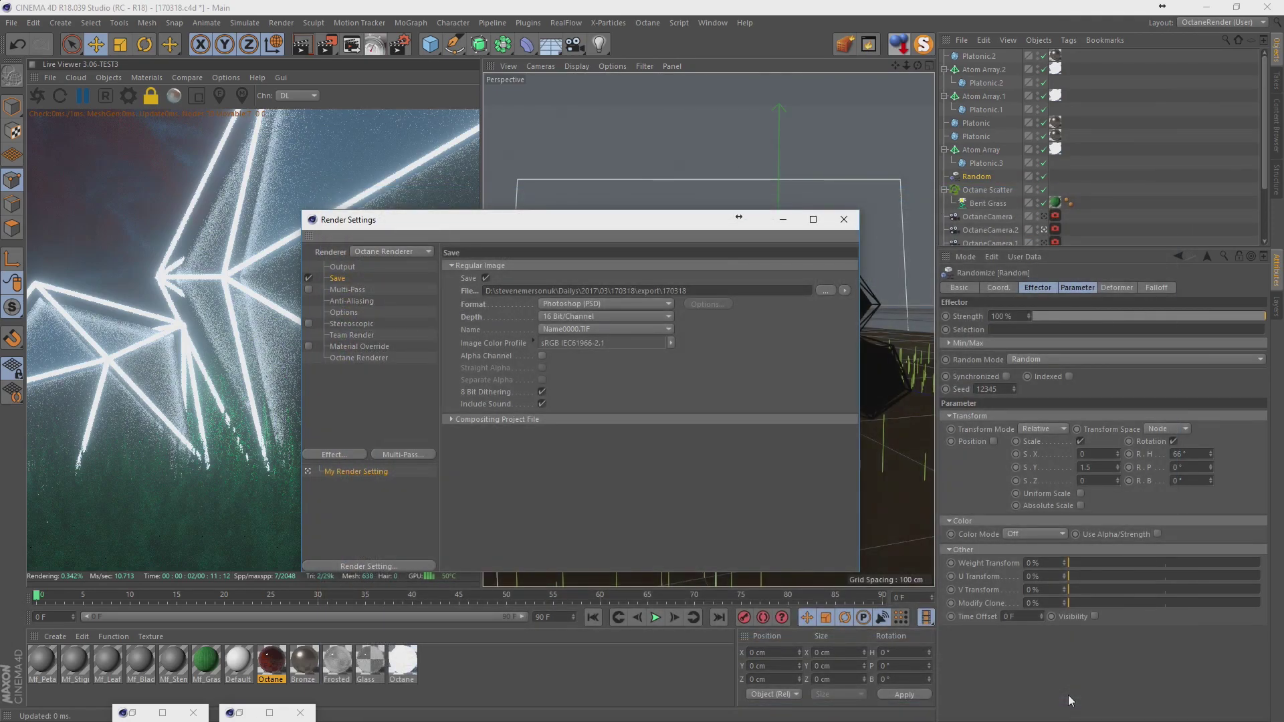
Render to the Picture Viewer, dock and widen it beside the viewport, and fit the render to screen.
{"action": "left_click", "coordinate": [325, 48]}
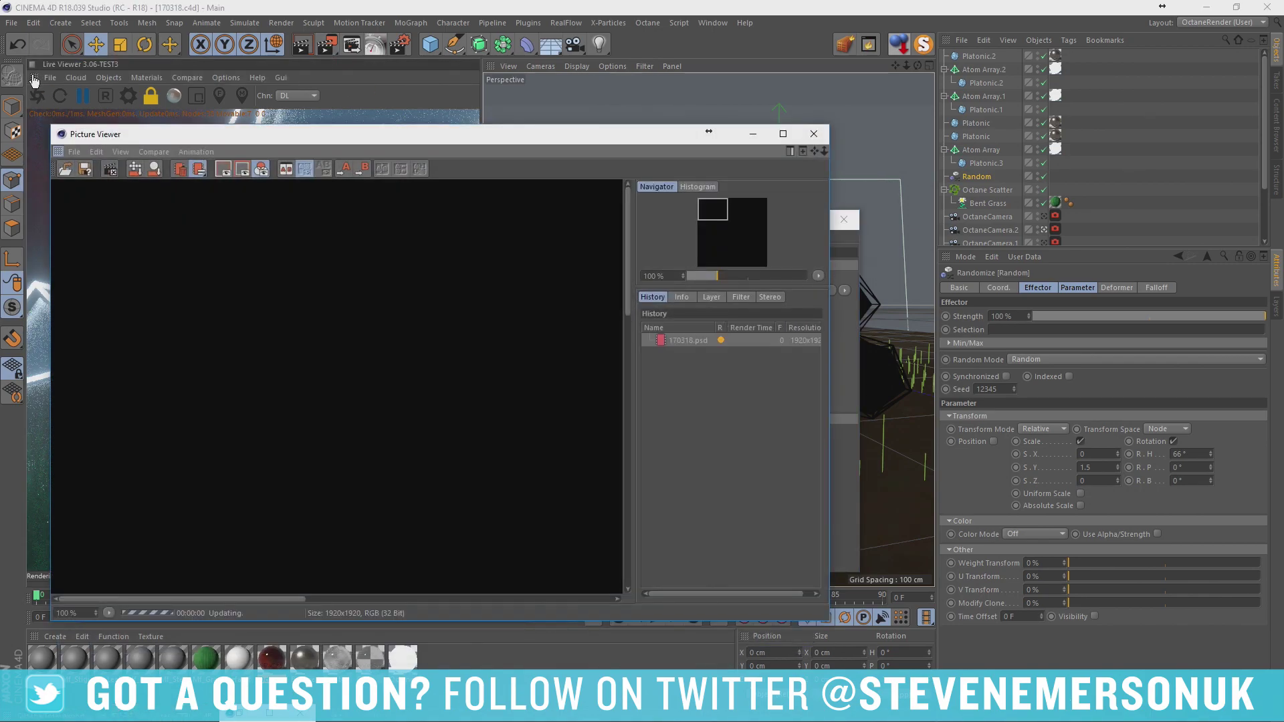
{"action": "left_click_drag", "start_coordinate": [53, 141], "coordinate": [39, 78]}
{"action": "left_click", "coordinate": [844, 221]}
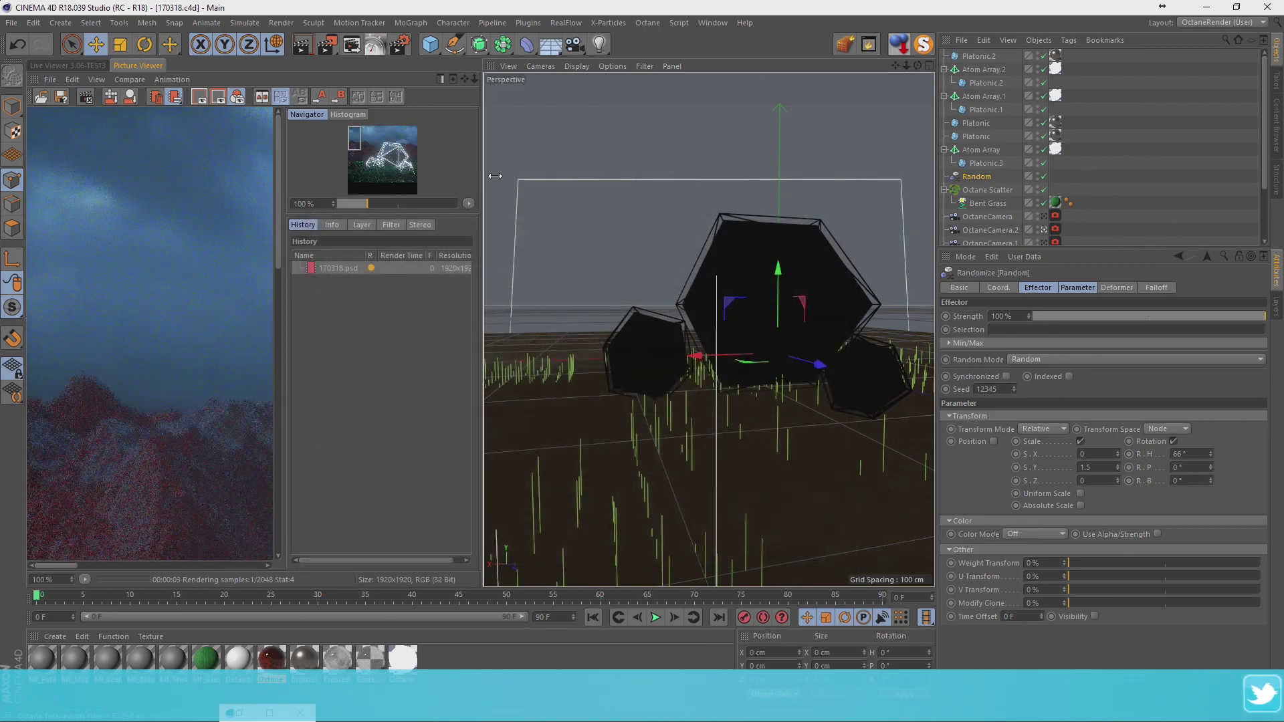
{"action": "left_click_drag", "start_coordinate": [477, 178], "coordinate": [733, 178]}
{"action": "left_click", "coordinate": [84, 578]}
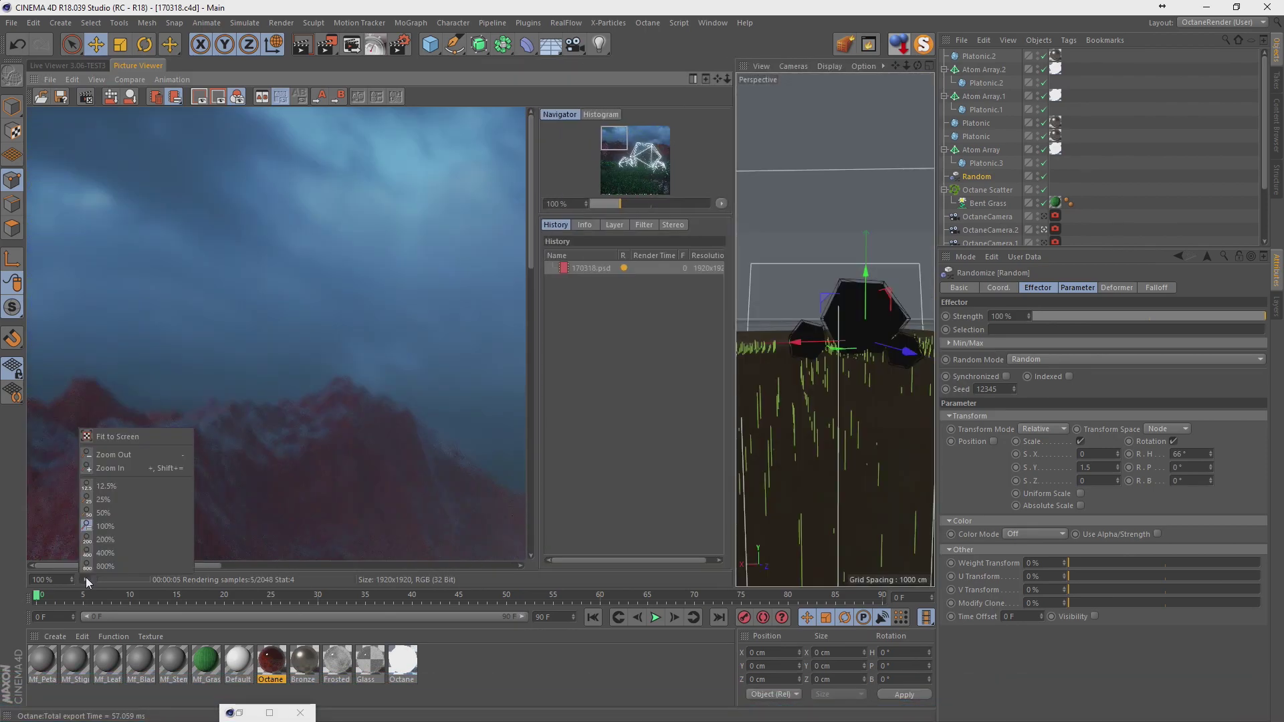
{"action": "left_click", "coordinate": [110, 436]}
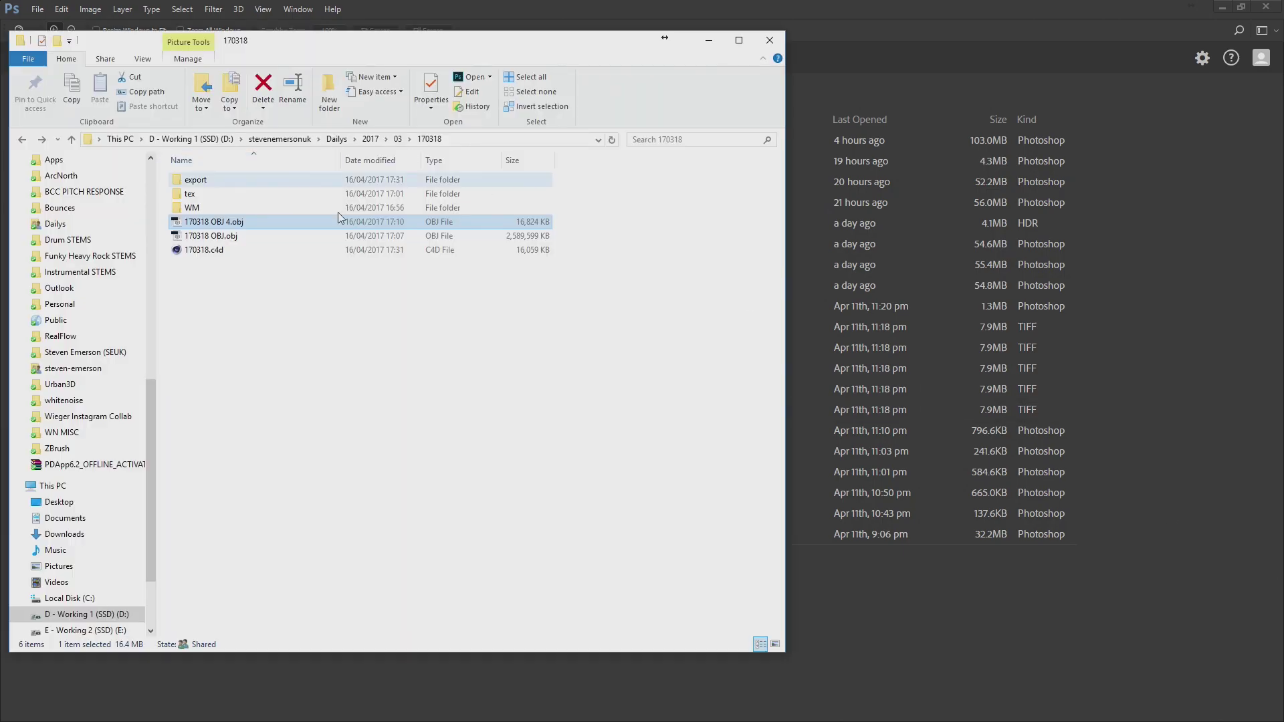
Drag 170318.psd from the export folder into Photoshop and run Nik Collection's Analog Efex Pro 2.
{"action": "double_click", "coordinate": [201, 179]}
{"action": "left_click_drag", "start_coordinate": [201, 182], "coordinate": [836, 58]}
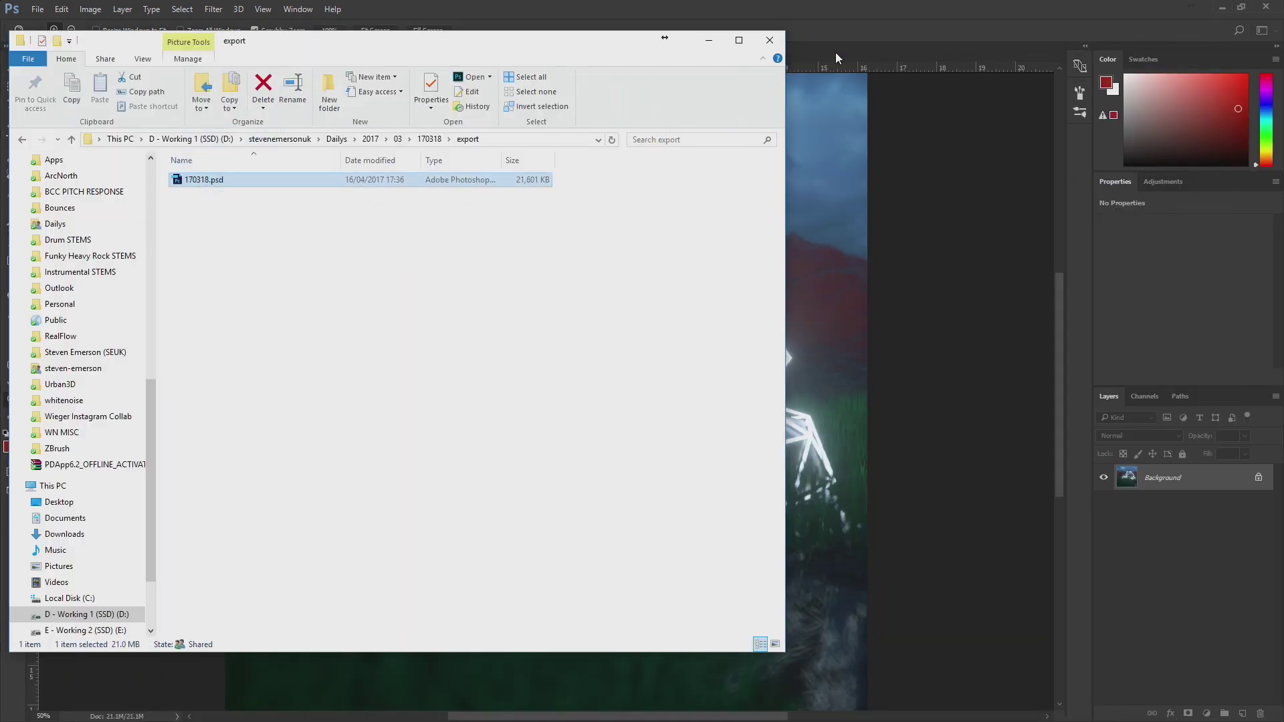
{"action": "left_click", "coordinate": [828, 5]}
{"action": "left_click", "coordinate": [213, 9]}
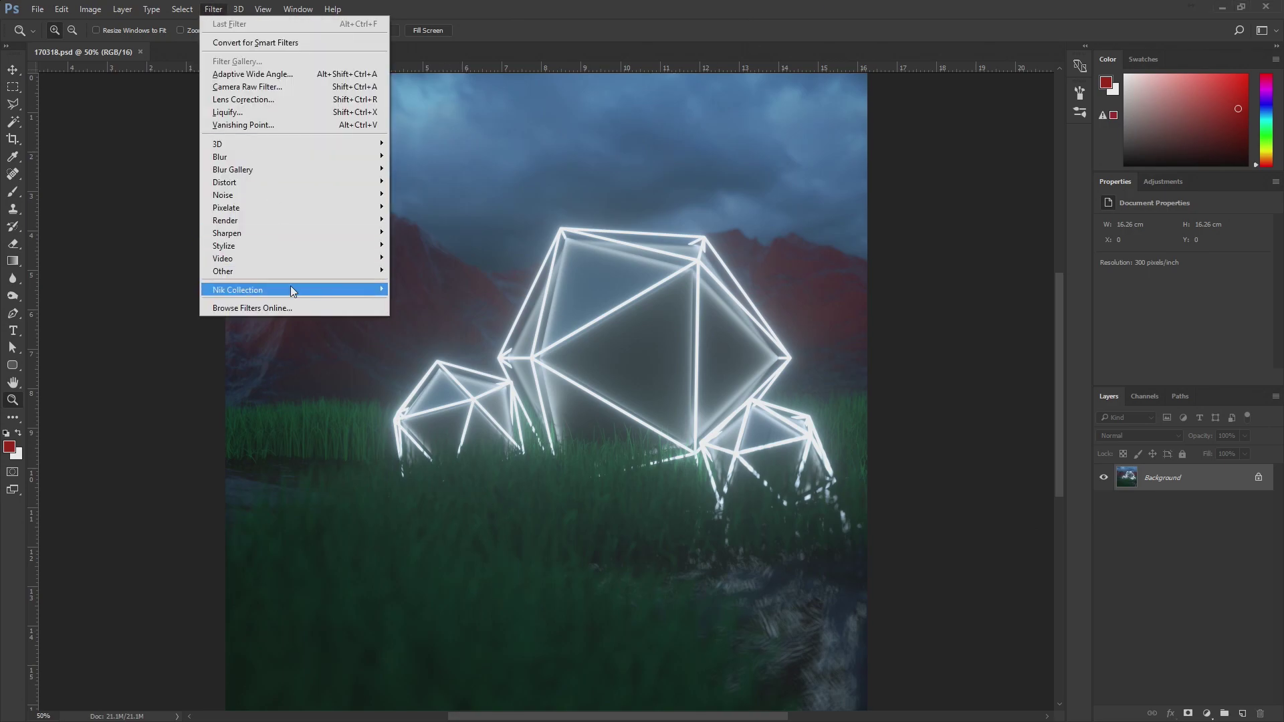
{"action": "mouse_move", "coordinate": [291, 290]}
{"action": "left_click", "coordinate": [414, 285]}
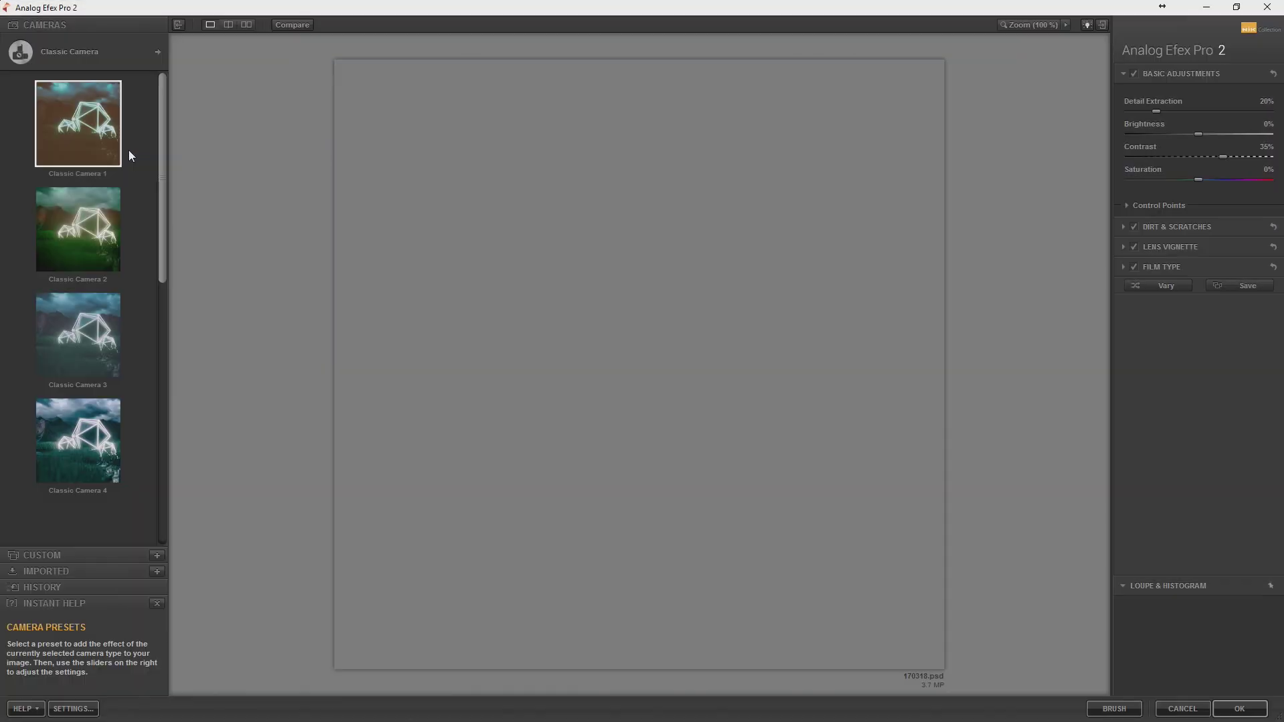
Try the Classic Camera 2, 3, 4 and 5 looks on the render.
{"action": "left_click", "coordinate": [110, 220]}
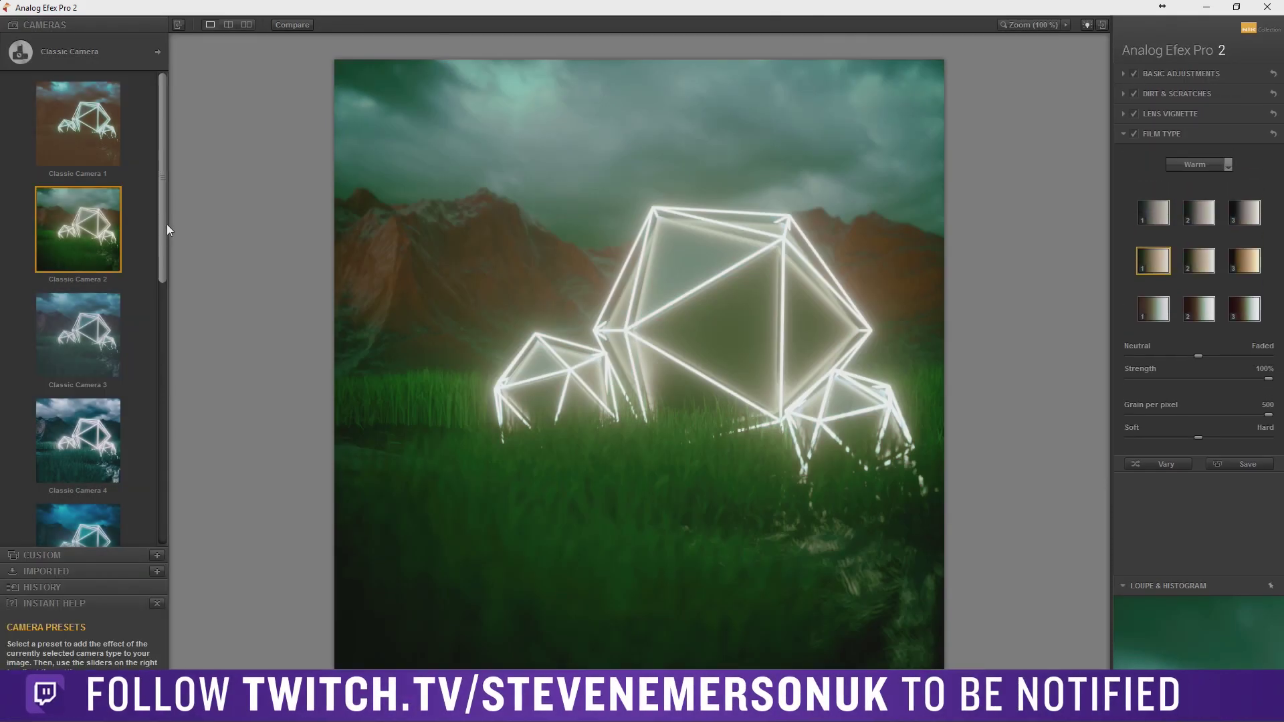
{"action": "left_click", "coordinate": [81, 287]}
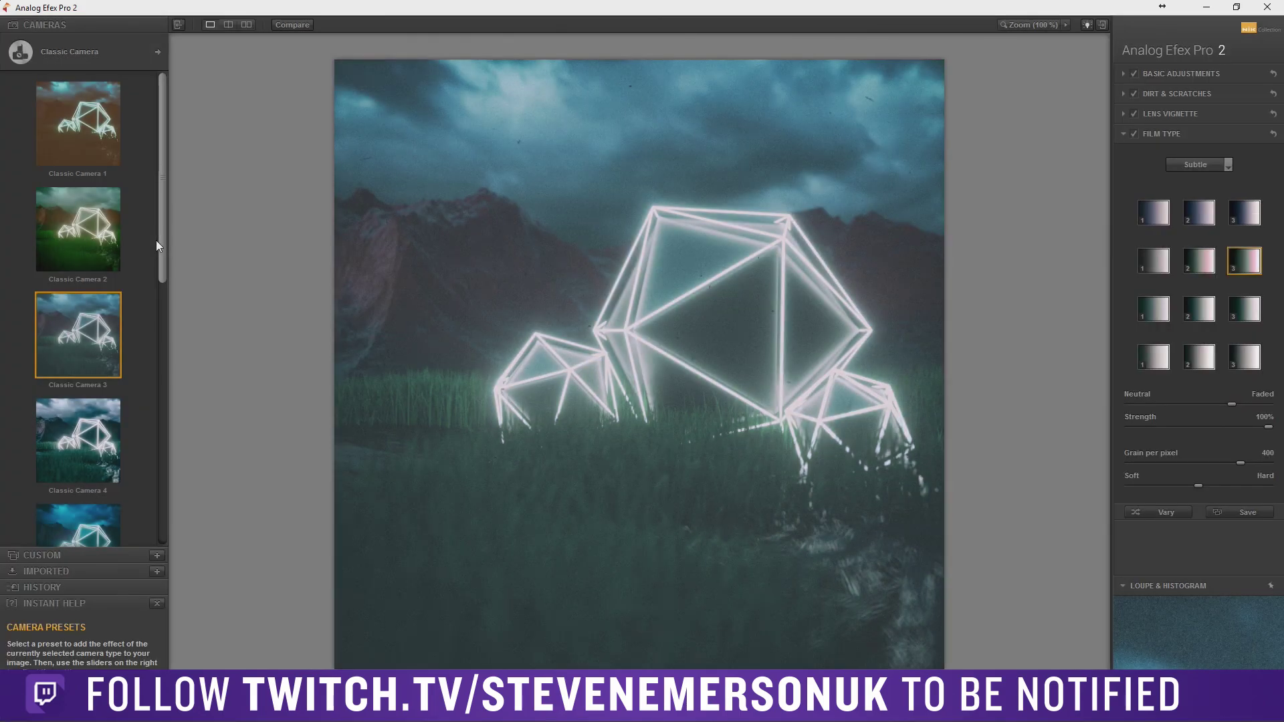
{"action": "scroll", "coordinate": [162, 246], "scroll_direction": "down", "scroll_amount": 3}
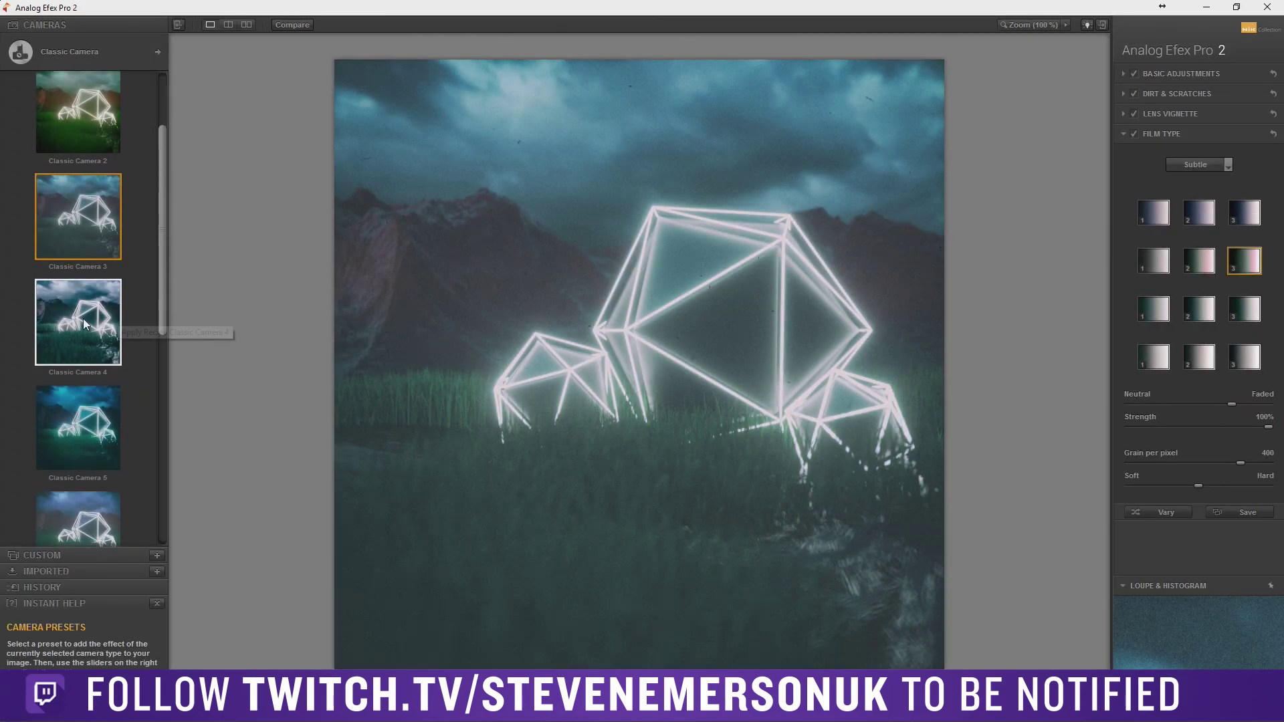
{"action": "left_click", "coordinate": [83, 321]}
{"action": "left_click", "coordinate": [86, 431]}
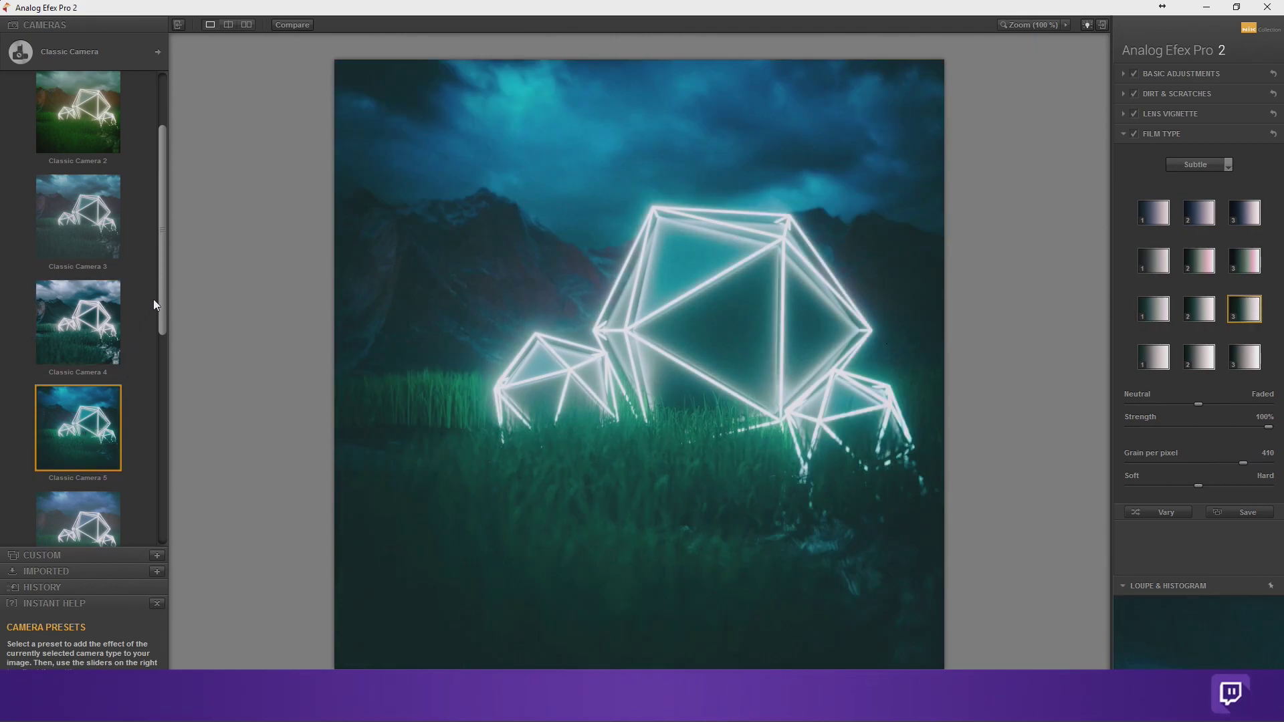
{"action": "left_click_drag", "start_coordinate": [165, 298], "coordinate": [169, 390]}
Compare Classic Camera 6 and 7, settle on Classic Camera 5, and bring up the camera types.
{"action": "left_click", "coordinate": [115, 344]}
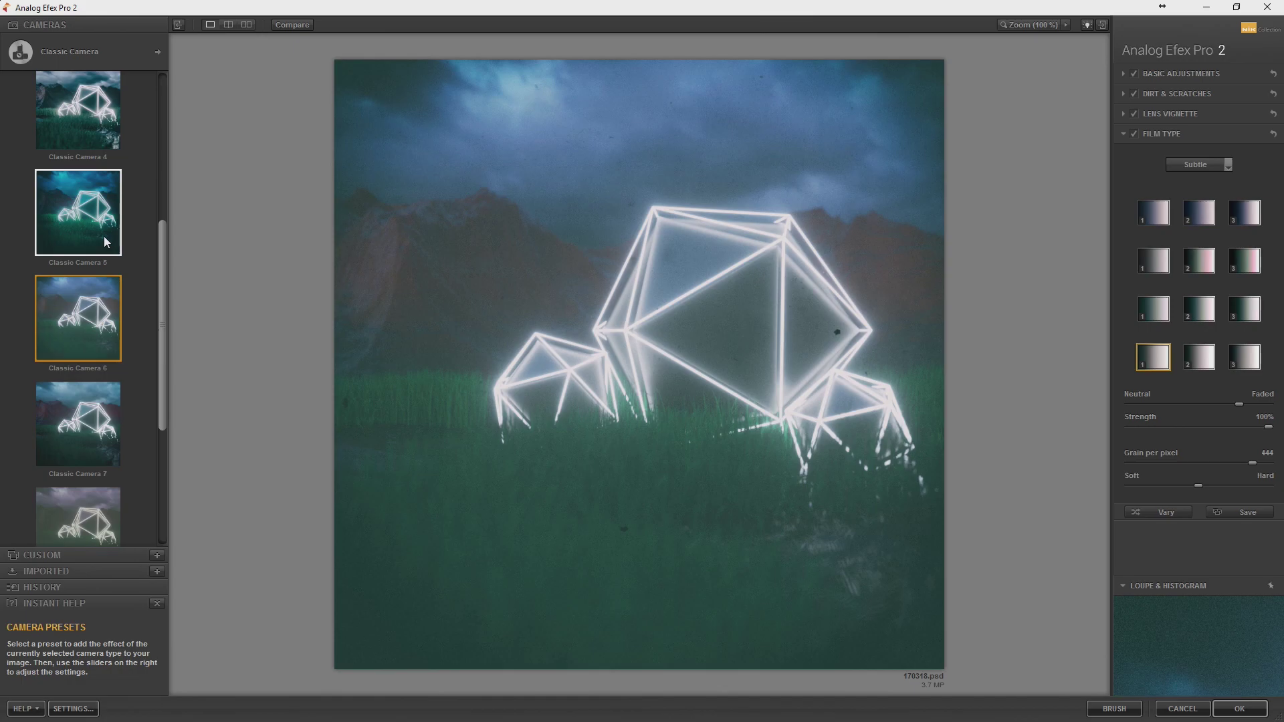
{"action": "left_click", "coordinate": [103, 236]}
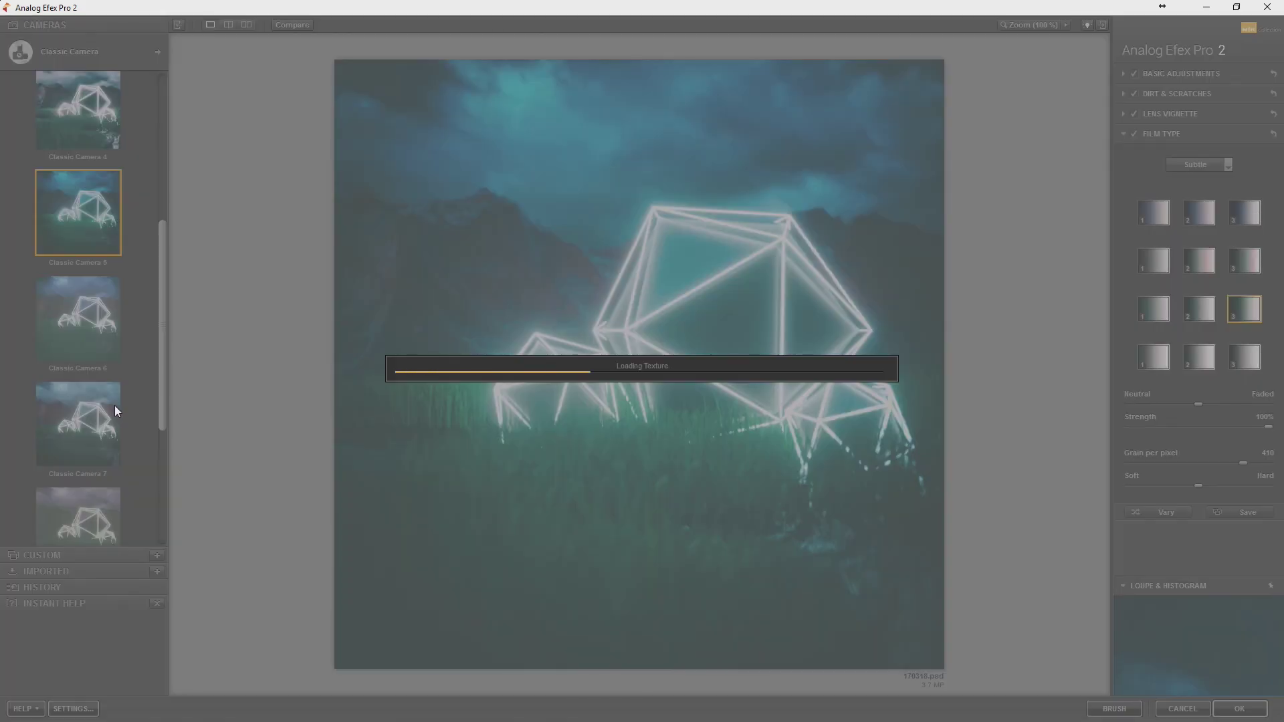
{"action": "left_click", "coordinate": [114, 405]}
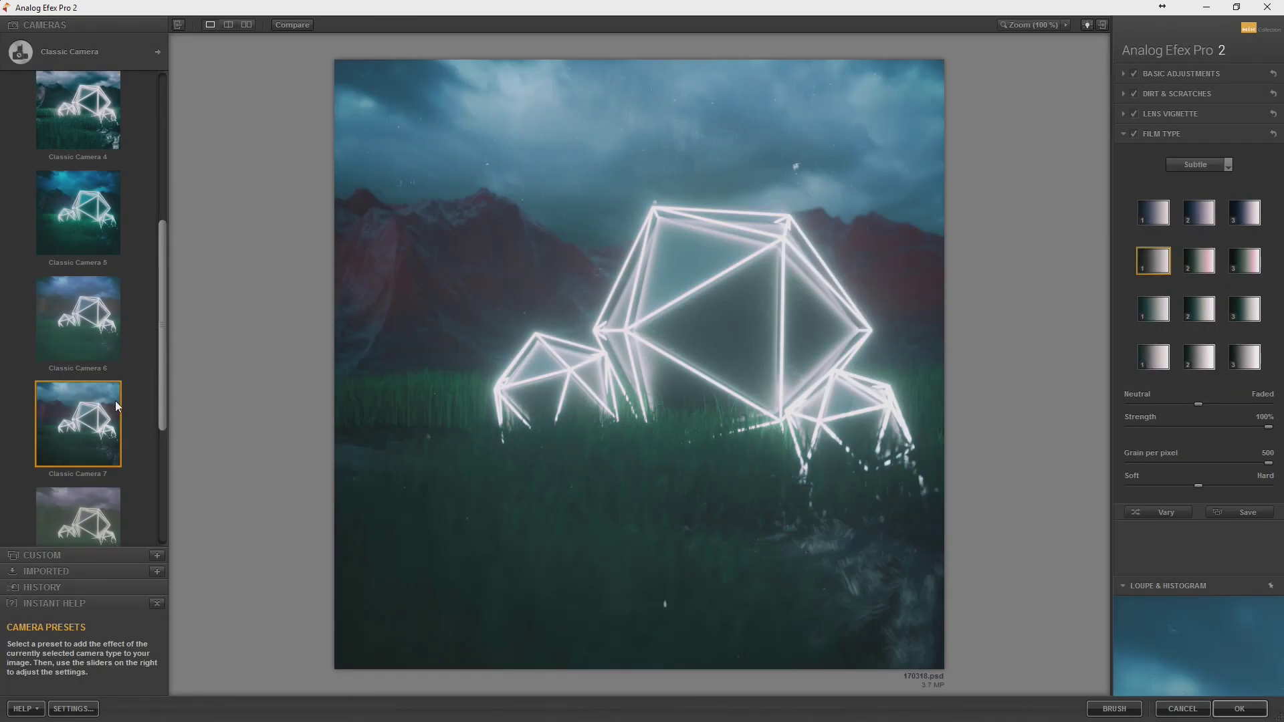
{"action": "left_click_drag", "start_coordinate": [164, 338], "coordinate": [178, 346]}
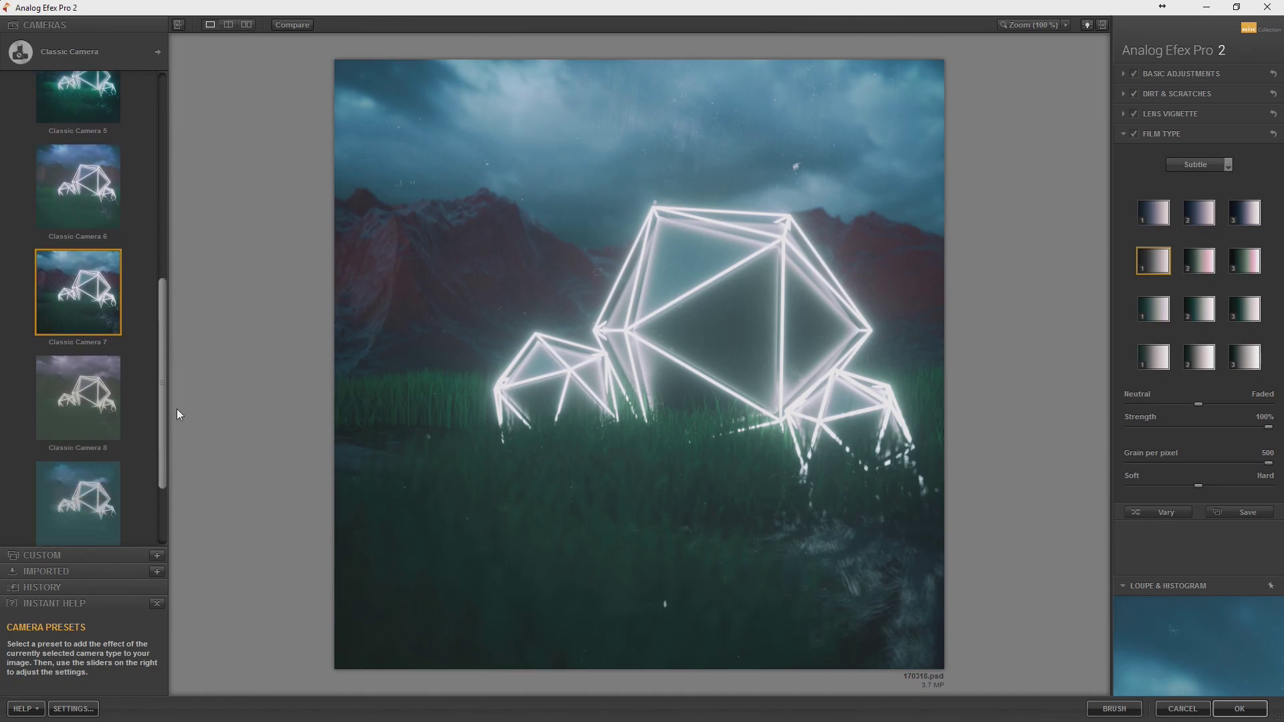
{"action": "left_click", "coordinate": [84, 216]}
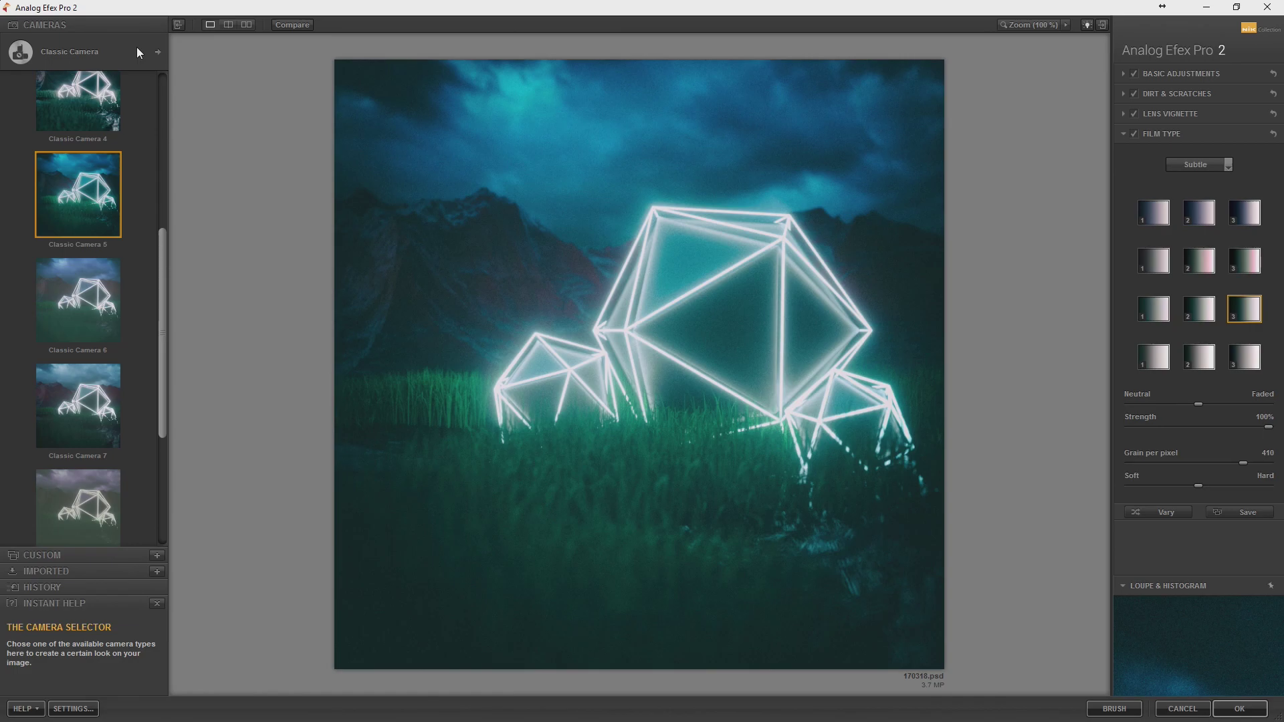
{"action": "left_click", "coordinate": [162, 53]}
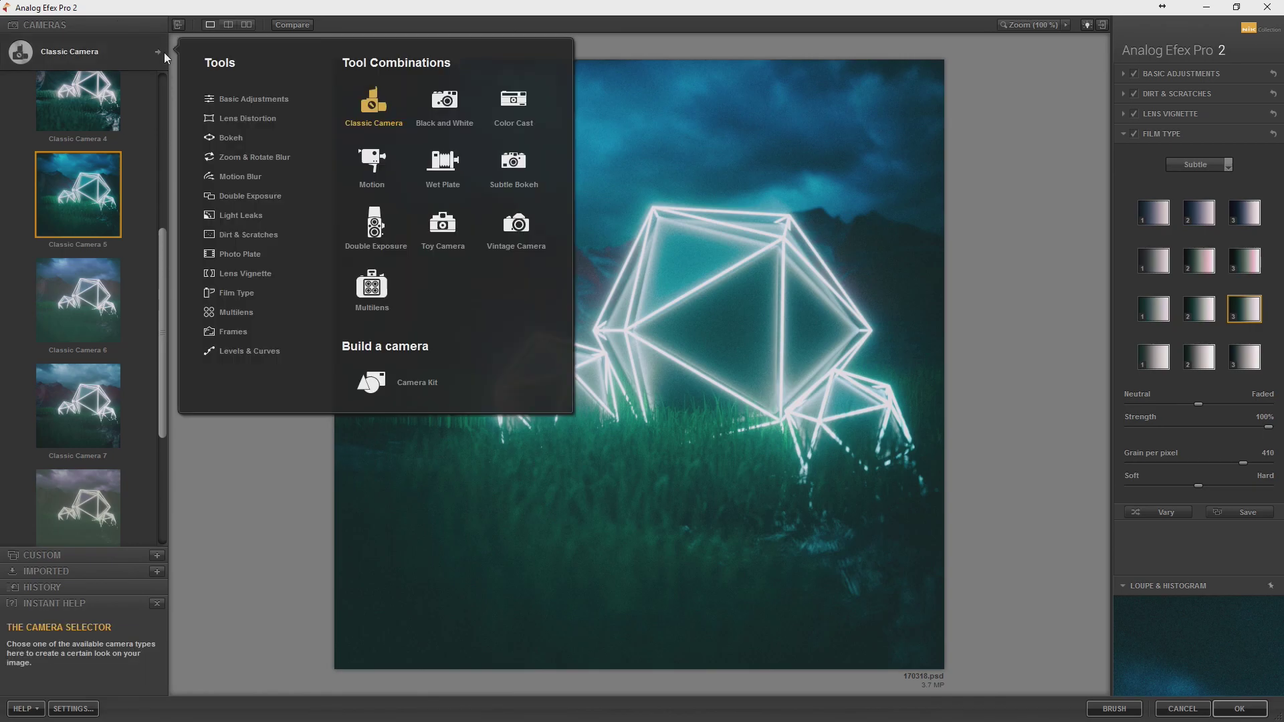
In Camera Kit, set grain to 500 per pixel, add fade, and set vignette to -14% amount, 100% size.
{"action": "left_click", "coordinate": [404, 394]}
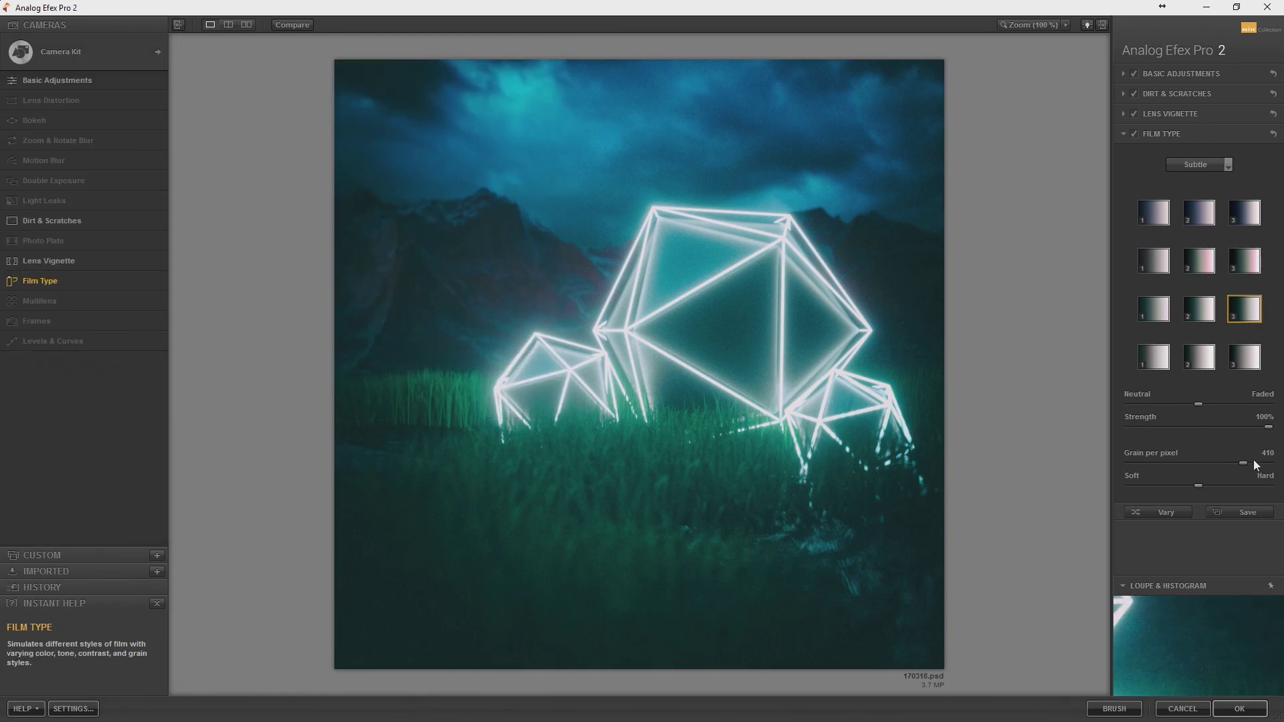
{"action": "left_click_drag", "start_coordinate": [1242, 462], "coordinate": [1268, 461]}
{"action": "left_click", "coordinate": [1134, 114]}
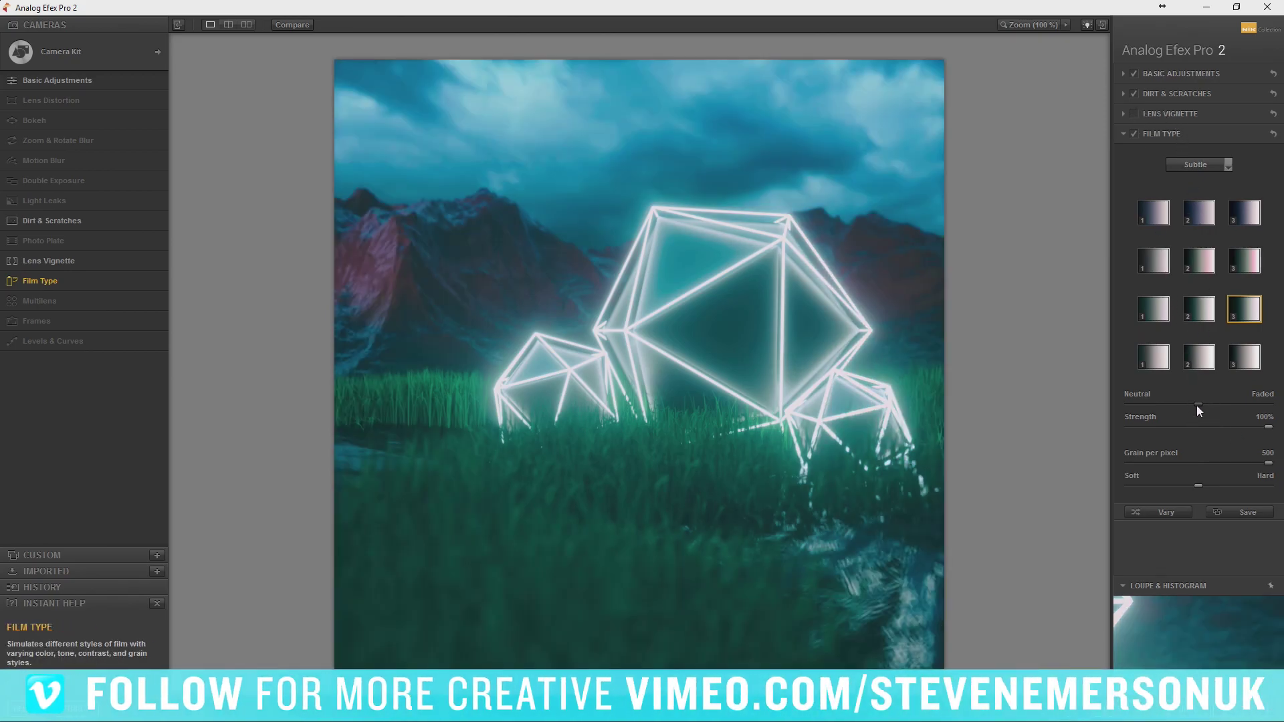
{"action": "left_click_drag", "start_coordinate": [1198, 405], "coordinate": [1226, 405]}
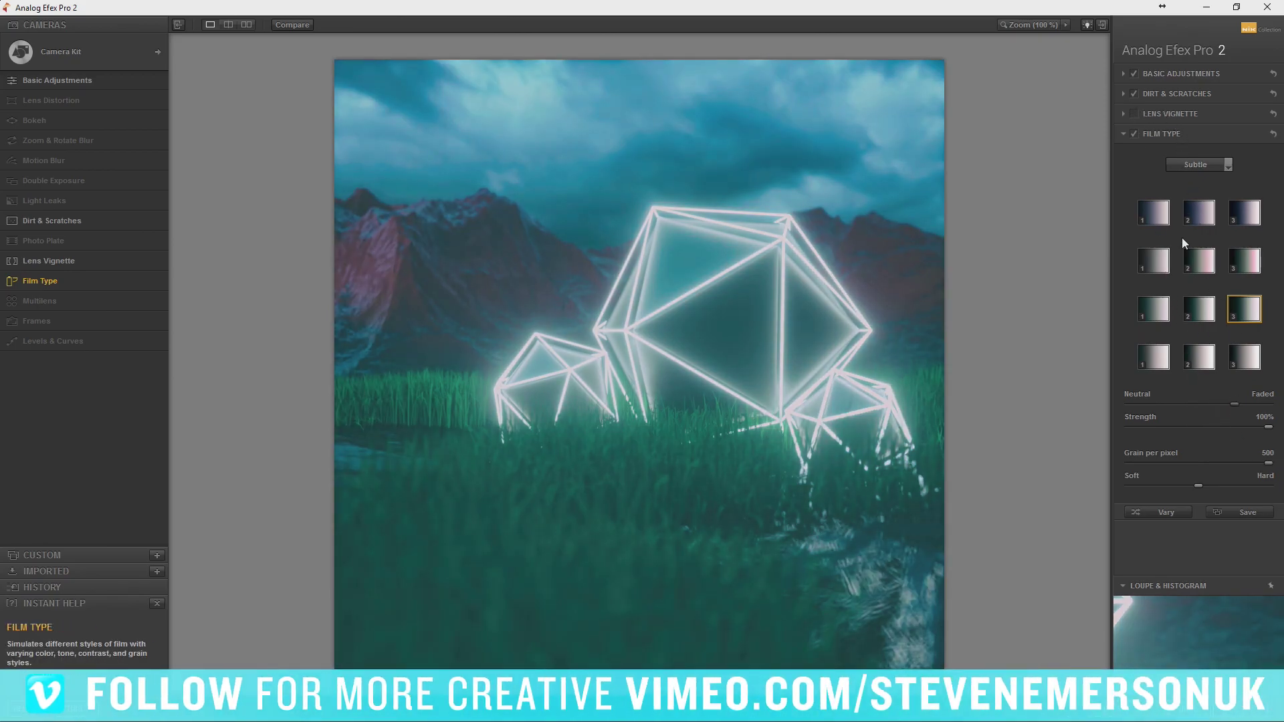
{"action": "left_click", "coordinate": [1134, 114]}
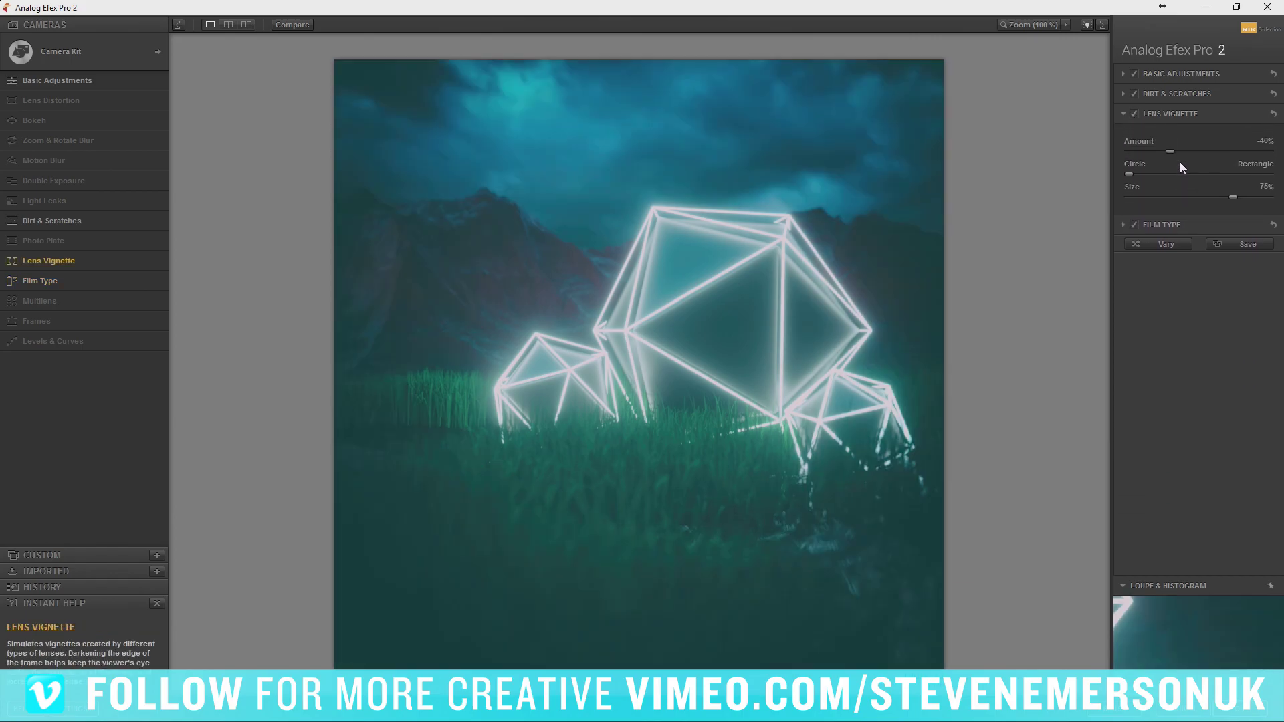
{"action": "left_click_drag", "start_coordinate": [1170, 152], "coordinate": [1182, 151]}
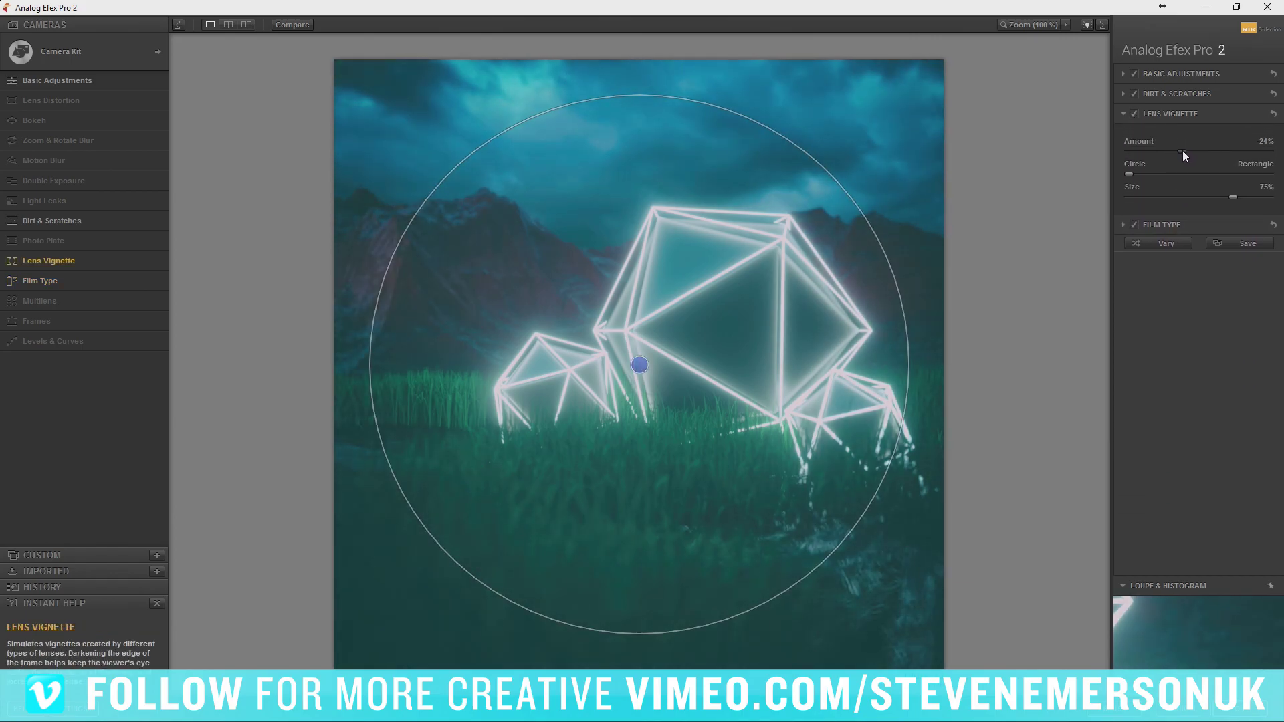
{"action": "left_click_drag", "start_coordinate": [1232, 197], "coordinate": [1269, 197]}
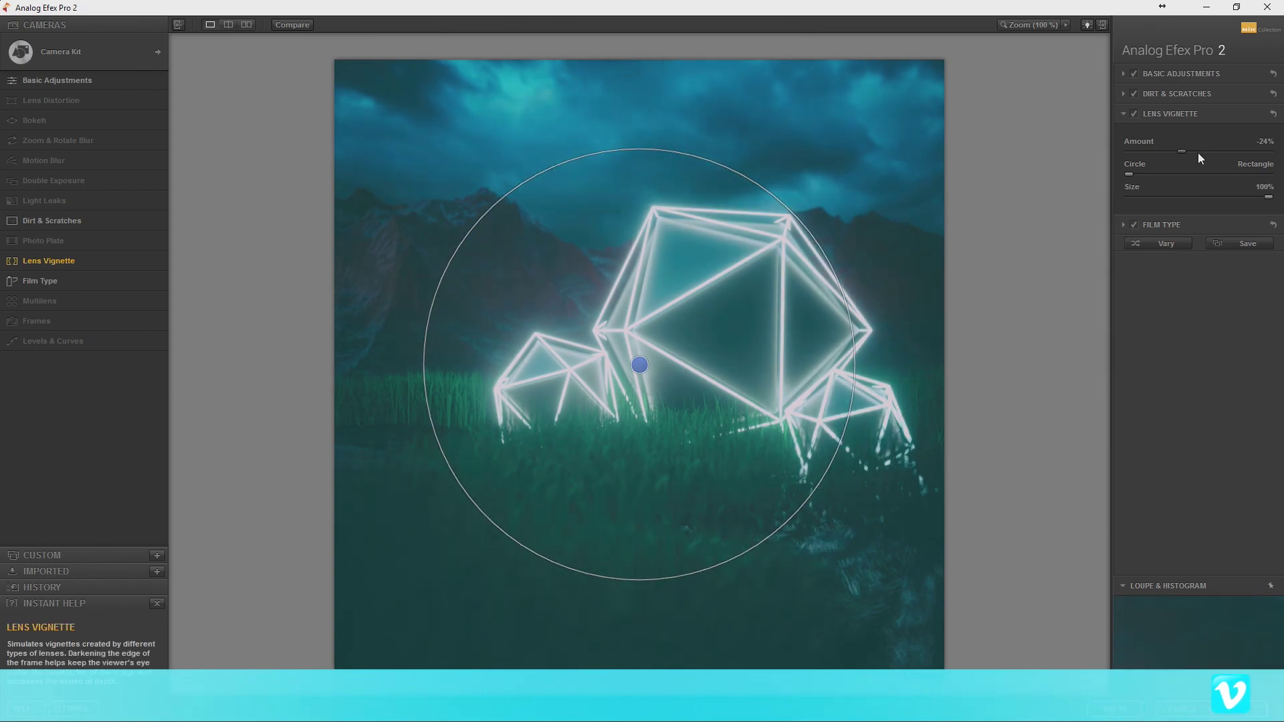
{"action": "left_click_drag", "start_coordinate": [1182, 151], "coordinate": [1189, 151]}
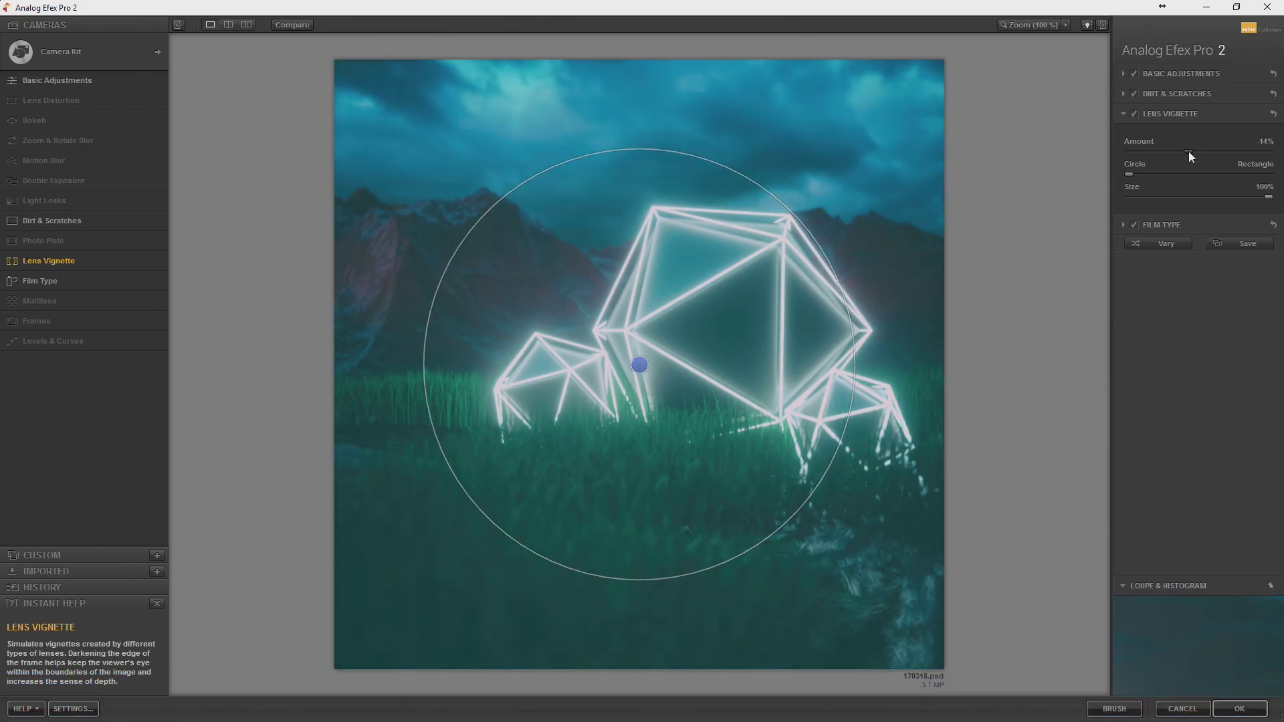
In Basic Adjustments, bring contrast near zero and settle detail extraction around 46%.
{"action": "left_click", "coordinate": [1174, 77]}
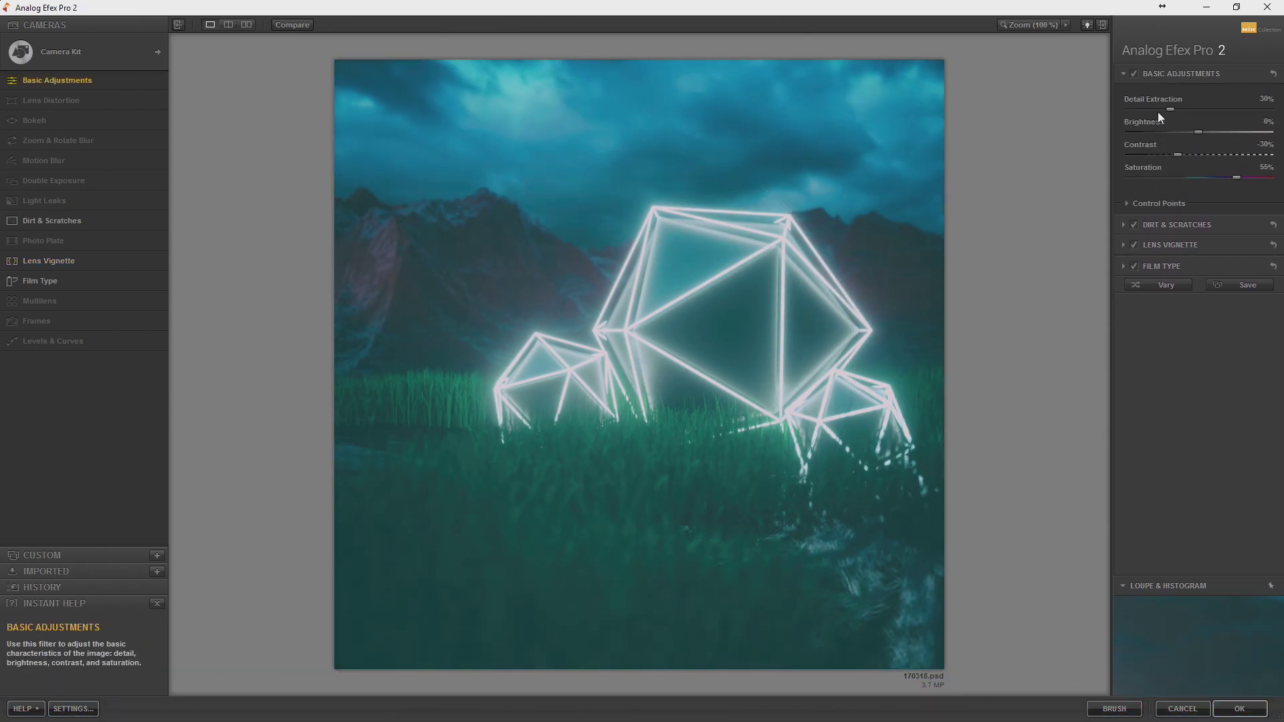
{"action": "left_click_drag", "start_coordinate": [1178, 158], "coordinate": [1194, 158]}
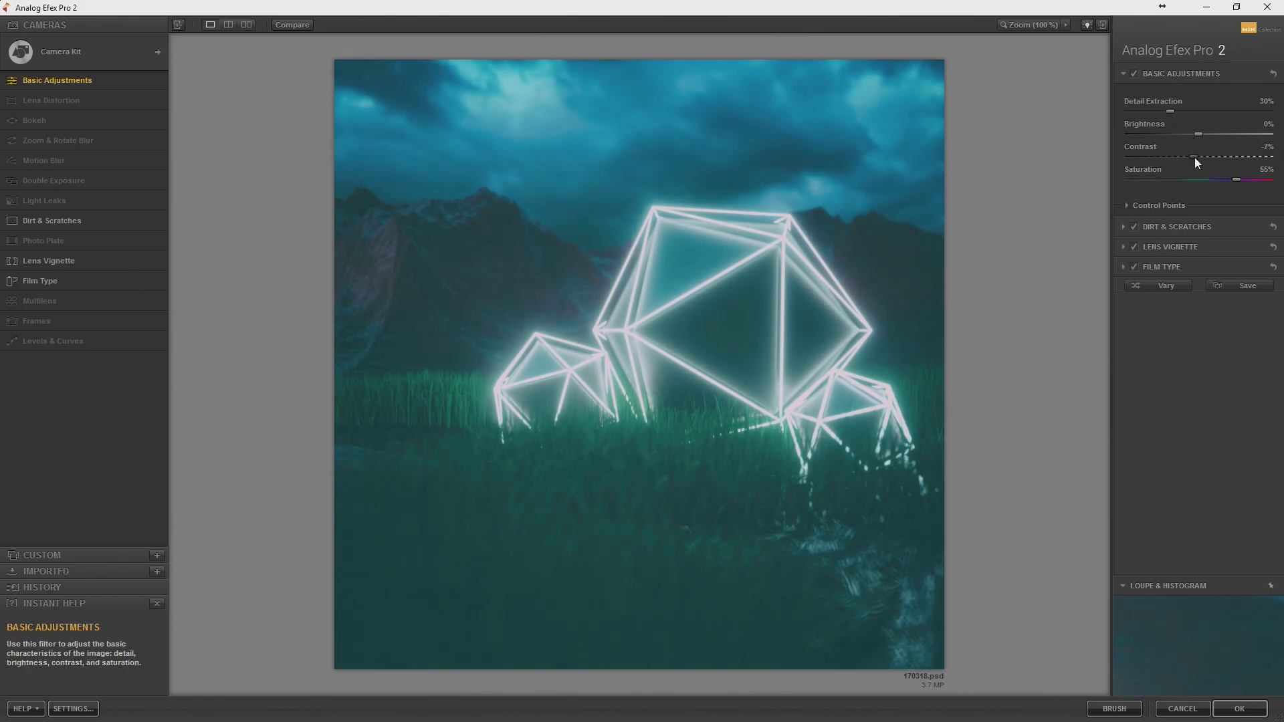
{"action": "mouse_move", "coordinate": [1168, 111]}
{"action": "left_mouse_down"}
{"action": "mouse_move", "coordinate": [1236, 120]}
{"action": "mouse_move", "coordinate": [1222, 120]}
{"action": "left_mouse_up"}
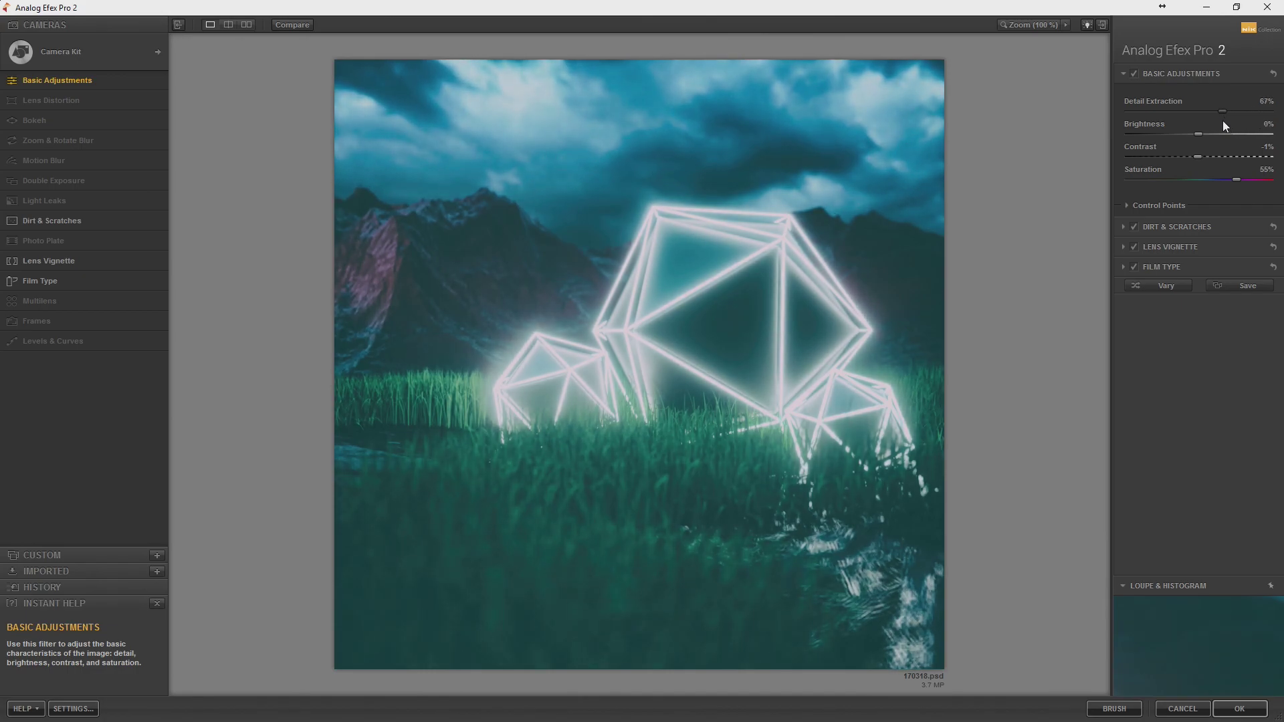
{"action": "left_click_drag", "start_coordinate": [1237, 180], "coordinate": [1195, 187]}
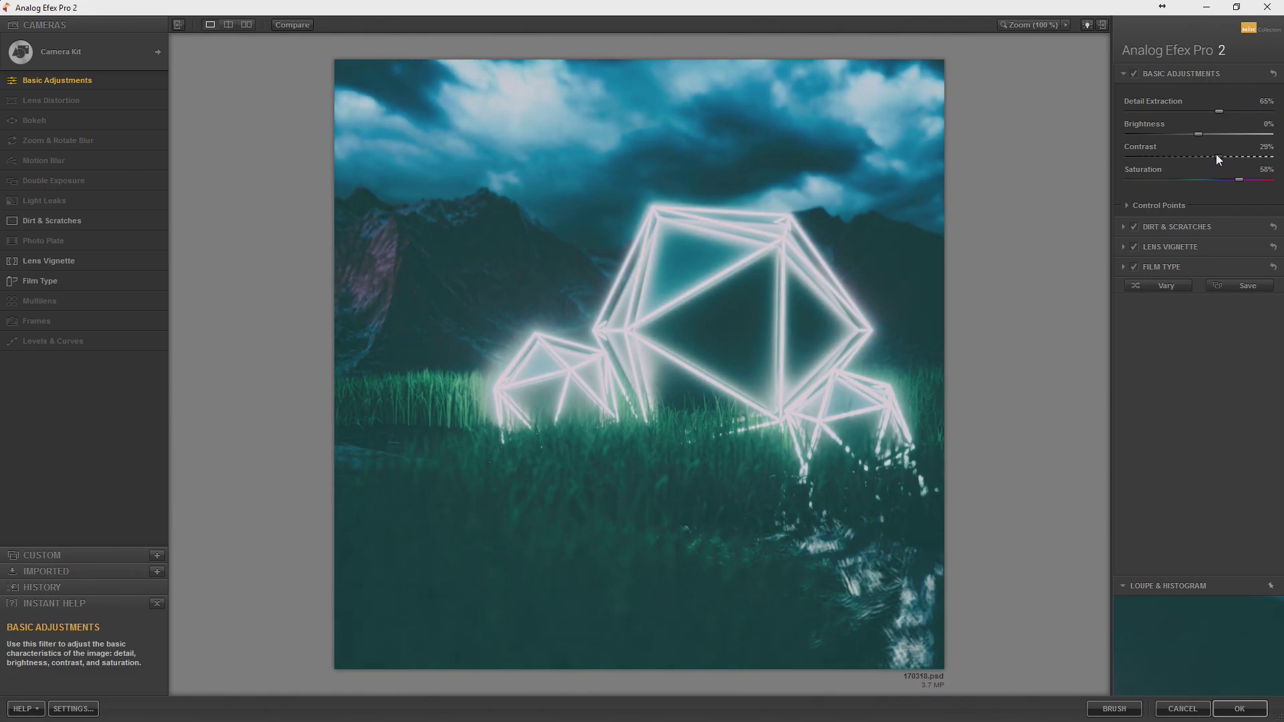
{"action": "mouse_move", "coordinate": [1216, 155]}
{"action": "left_mouse_down"}
{"action": "mouse_move", "coordinate": [1196, 155]}
{"action": "mouse_move", "coordinate": [1208, 138]}
{"action": "left_mouse_up"}
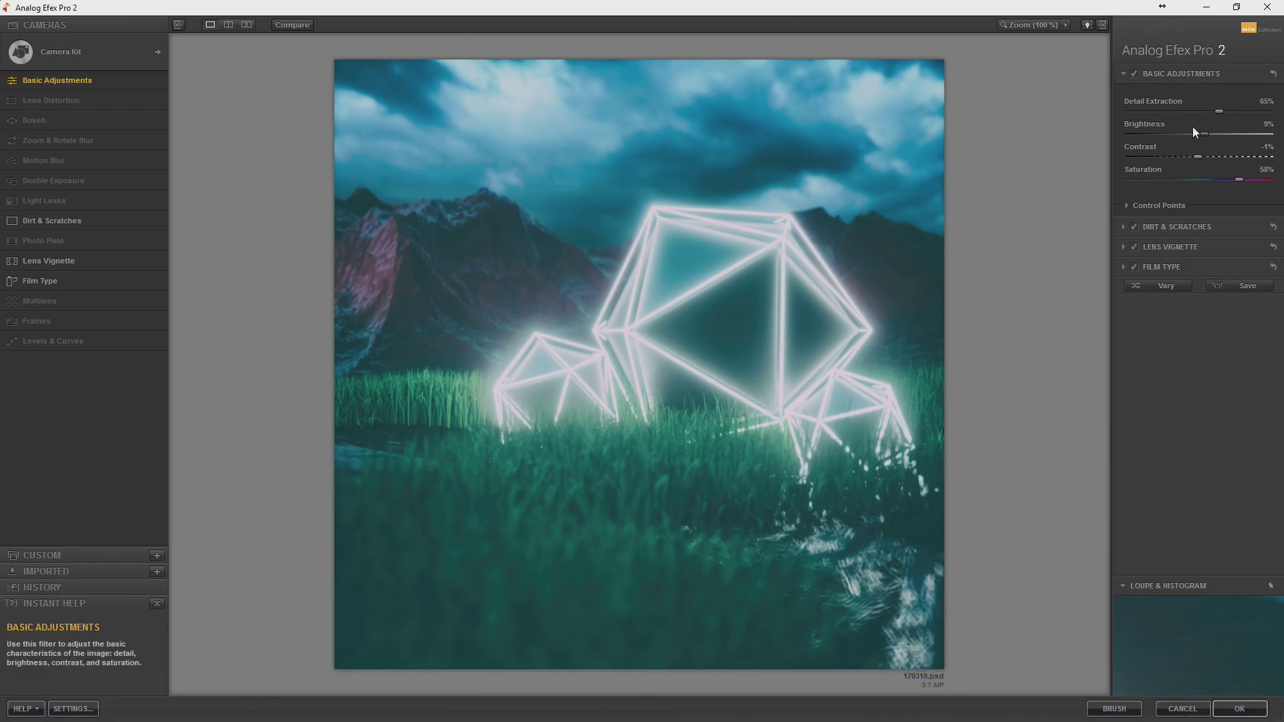
{"action": "left_click_drag", "start_coordinate": [1211, 111], "coordinate": [1190, 111]}
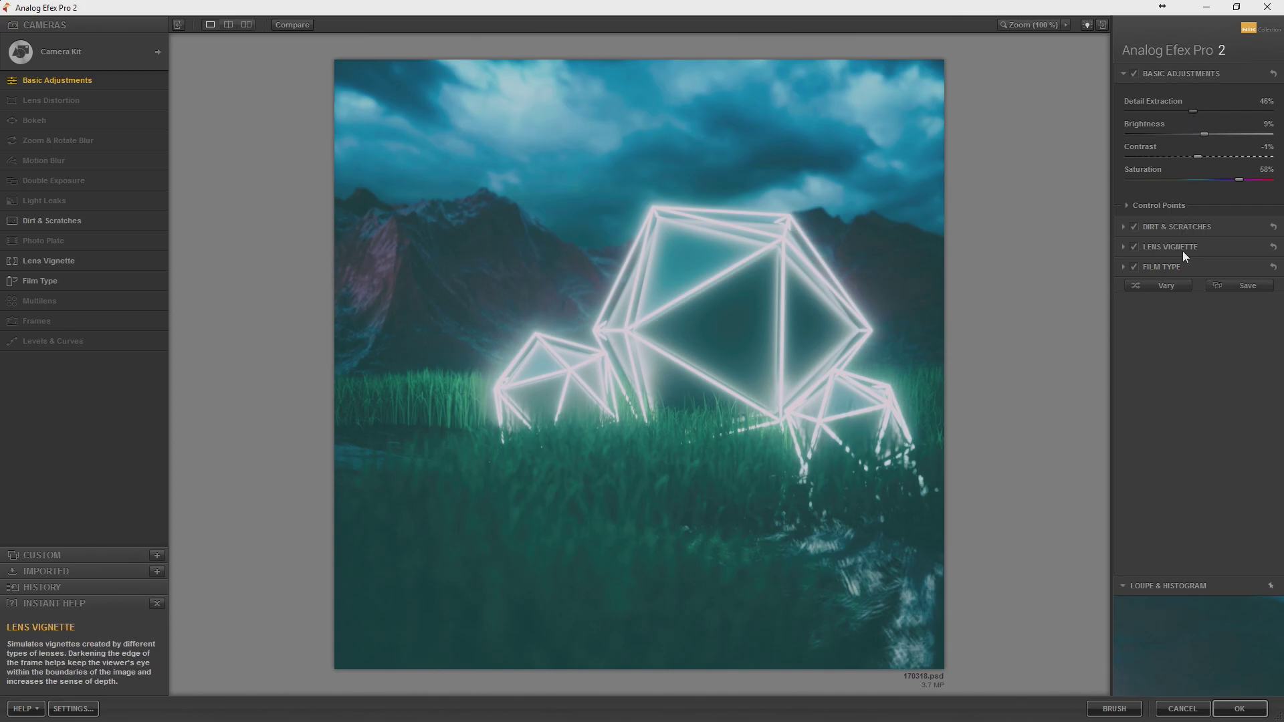
Compare the lens vignette on and off and lighten its amount to -8%.
{"action": "left_click", "coordinate": [1131, 247]}
{"action": "left_click", "coordinate": [1180, 246]}
{"action": "left_click_drag", "start_coordinate": [1190, 150], "coordinate": [1191, 149]}
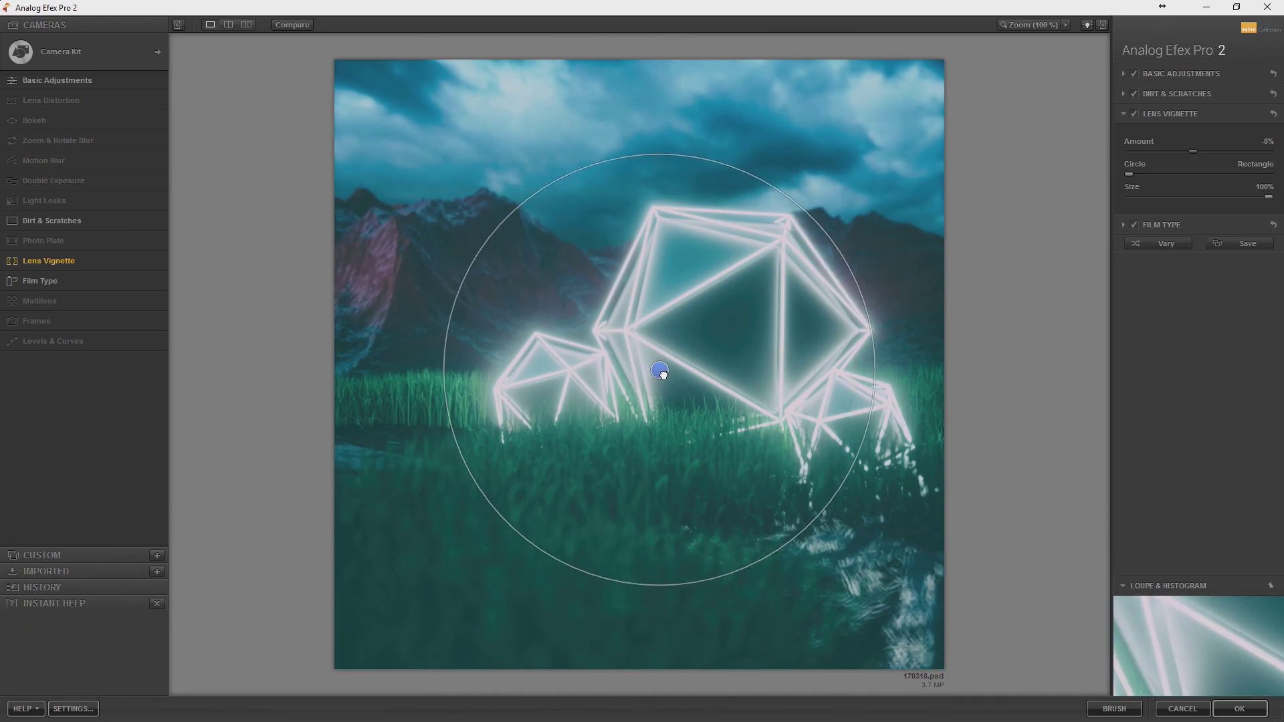
Enable Light Leaks and try the red, magenta, dark blue and red streak presets.
{"action": "mouse_move", "coordinate": [86, 201]}
{"action": "left_click", "coordinate": [153, 200]}
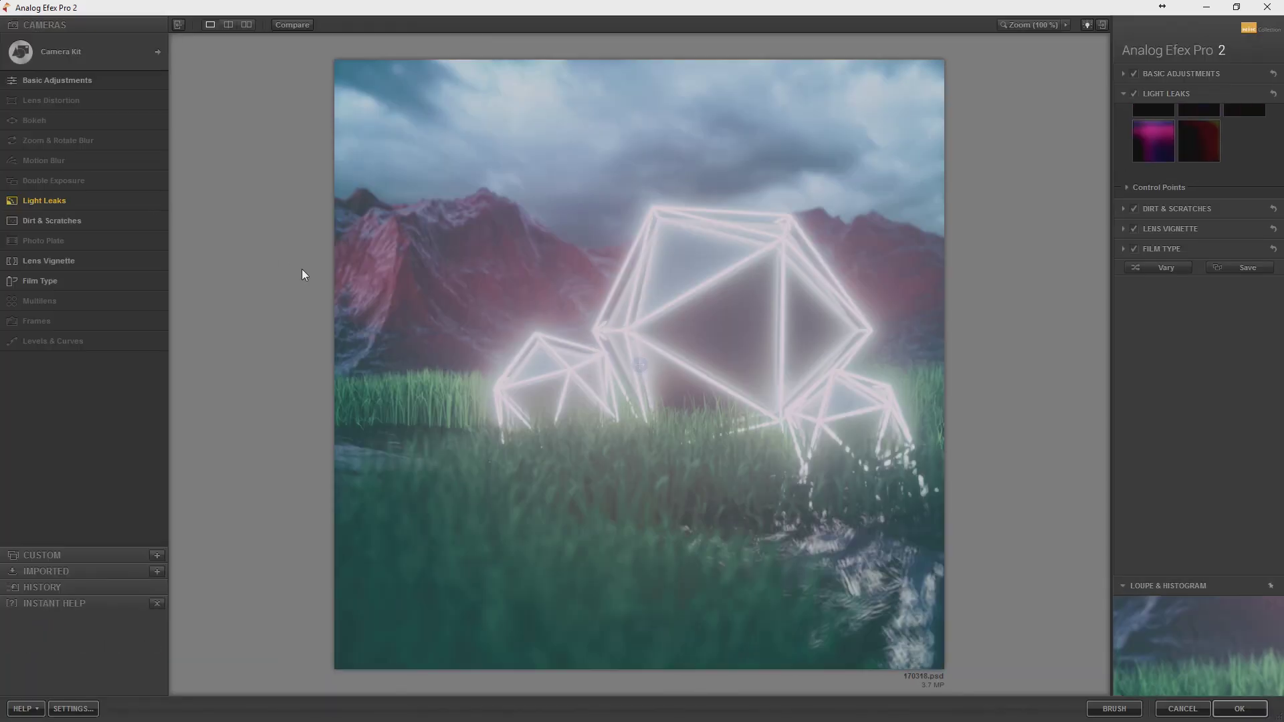
{"action": "left_click", "coordinate": [1156, 310]}
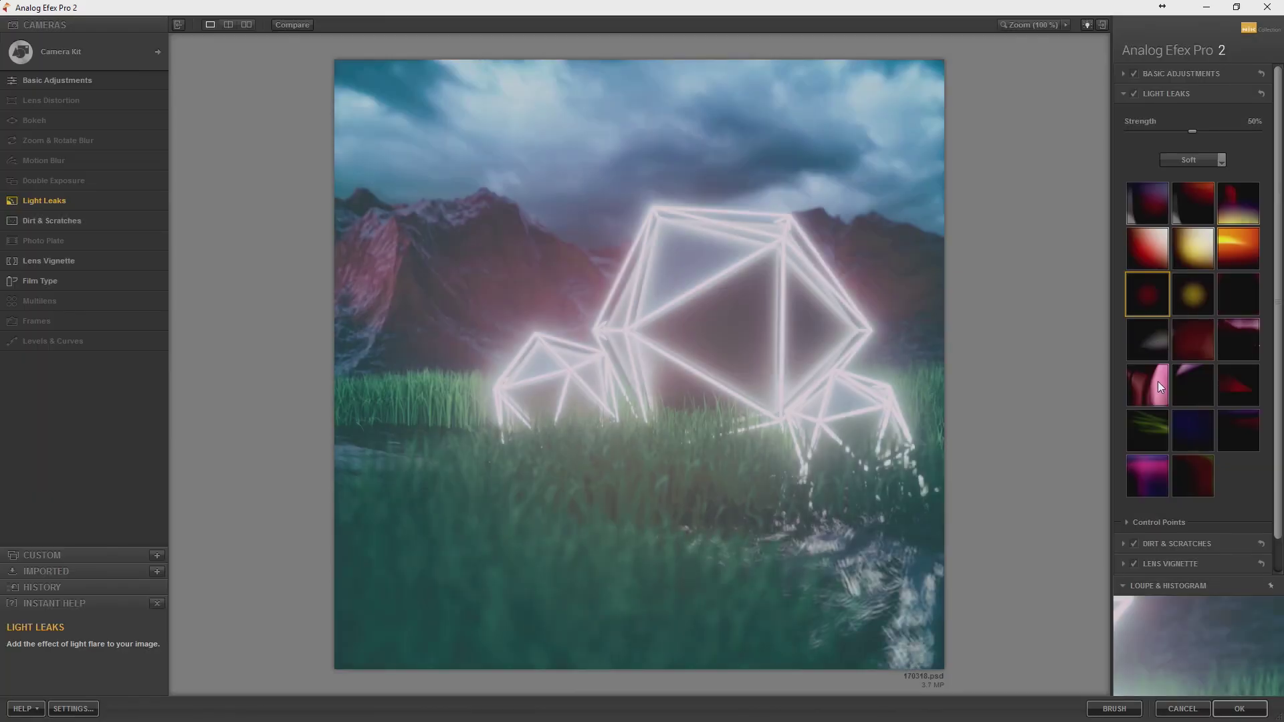
{"action": "left_click", "coordinate": [1200, 192]}
{"action": "left_click", "coordinate": [1146, 201]}
{"action": "left_click", "coordinate": [1190, 214]}
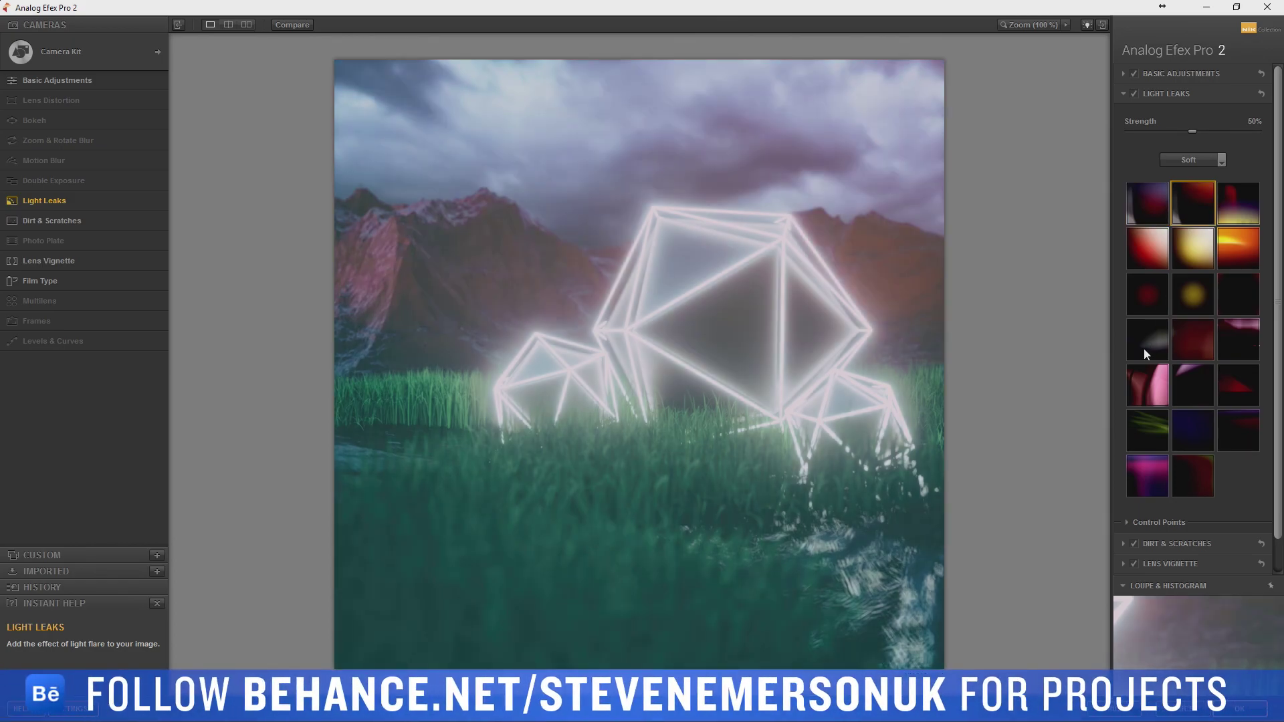
{"action": "left_click", "coordinate": [1154, 471]}
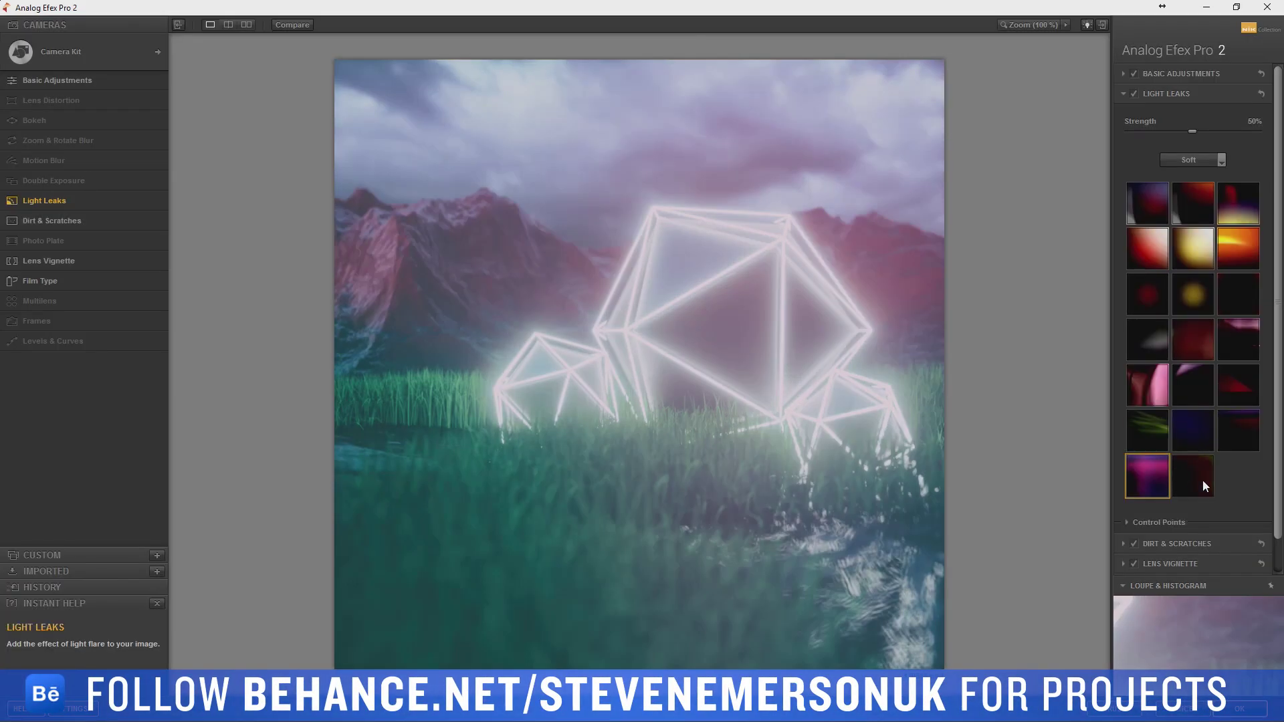
{"action": "left_click", "coordinate": [1203, 483]}
{"action": "left_click", "coordinate": [1201, 444]}
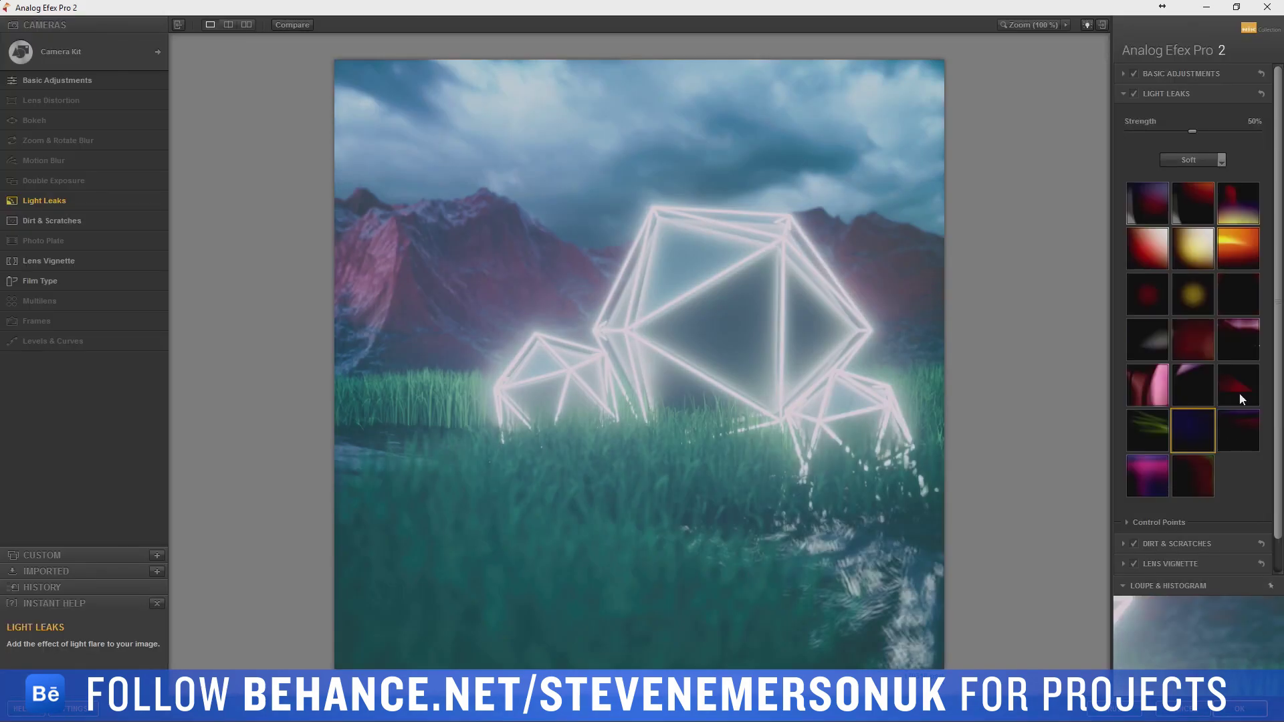
{"action": "left_click", "coordinate": [1233, 382]}
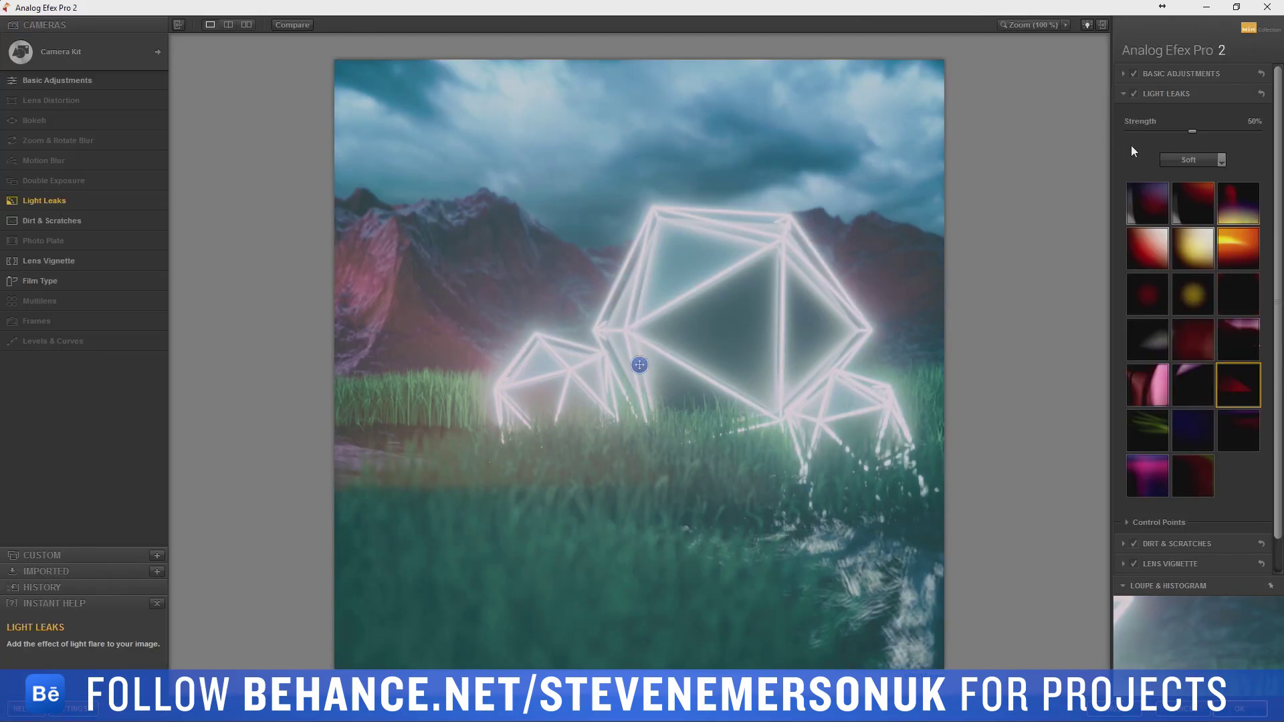
Switch to the Crisp light leak set, try several presets and reposition the leak on the image.
{"action": "left_click", "coordinate": [1182, 162]}
{"action": "left_click", "coordinate": [1191, 186]}
{"action": "left_click", "coordinate": [1184, 279]}
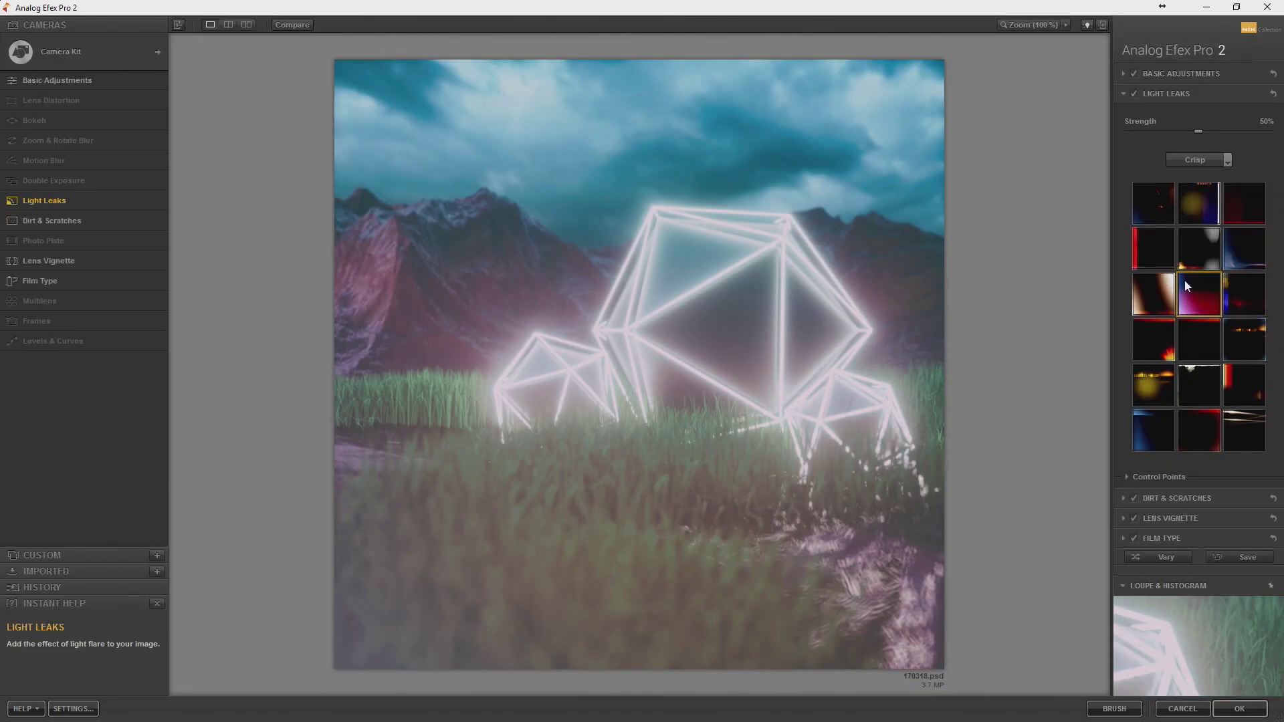
{"action": "left_click", "coordinate": [1150, 296]}
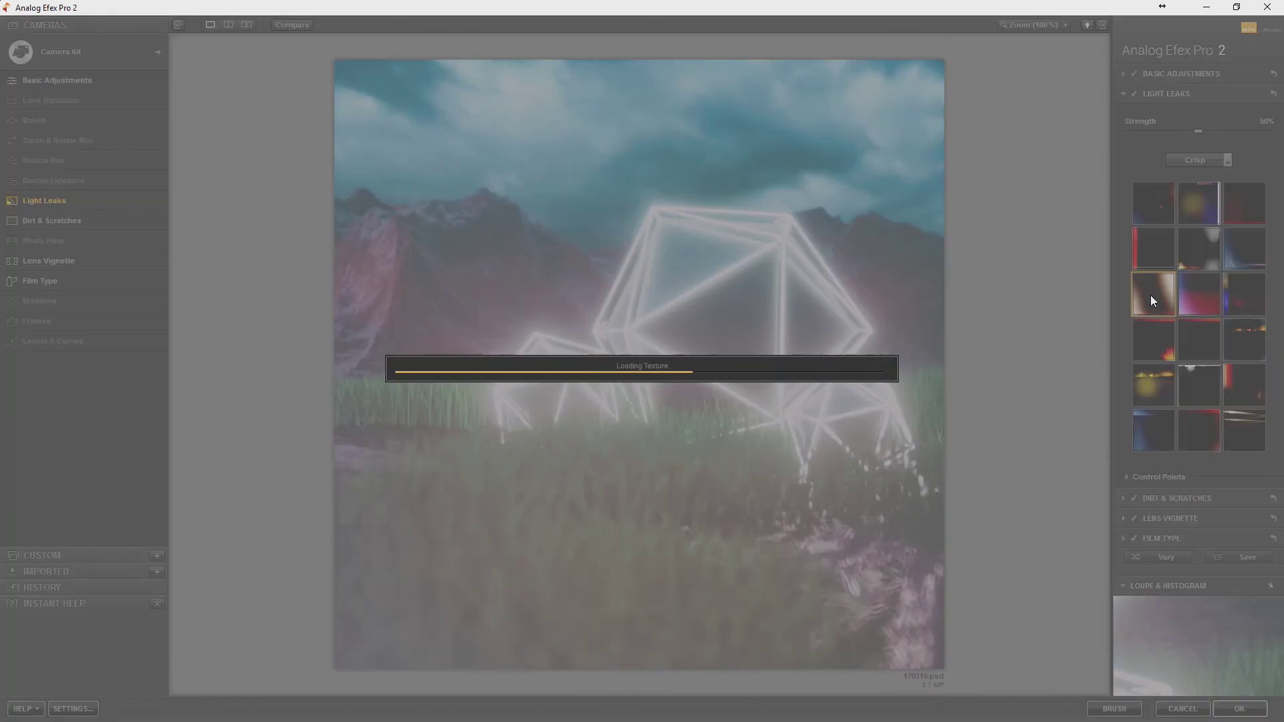
{"action": "left_click", "coordinate": [1246, 251]}
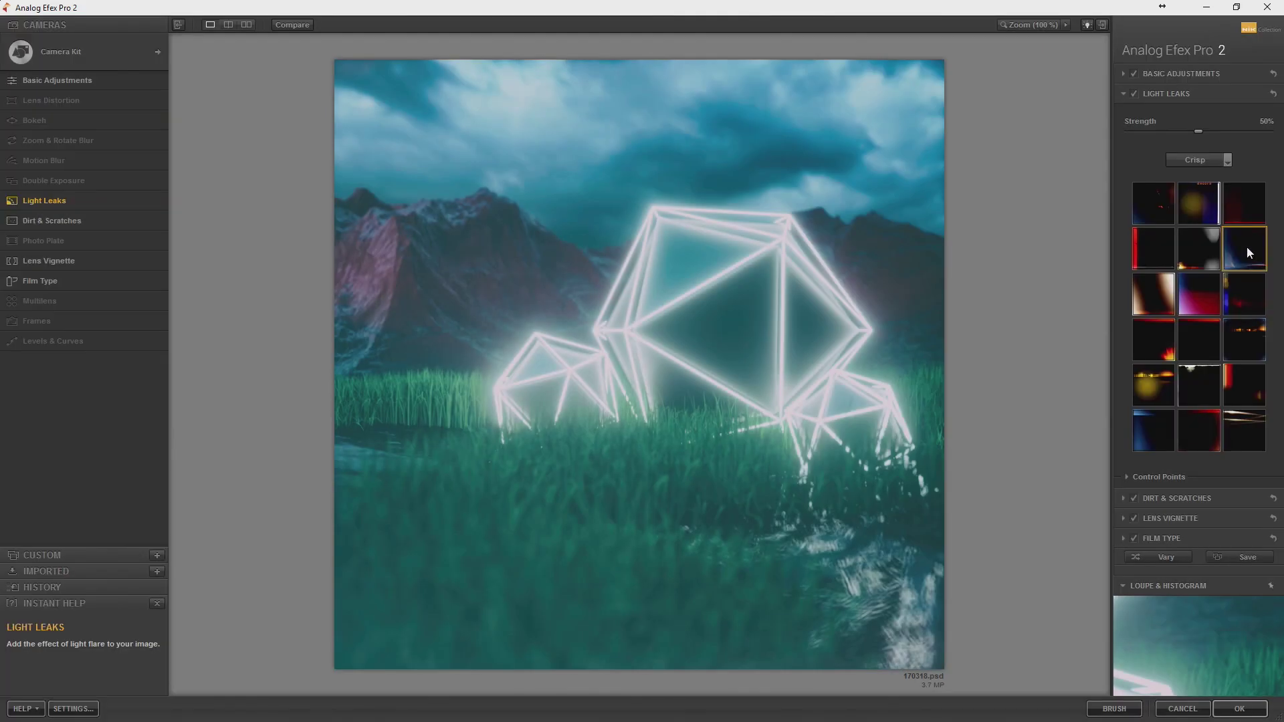
{"action": "left_click", "coordinate": [1149, 256]}
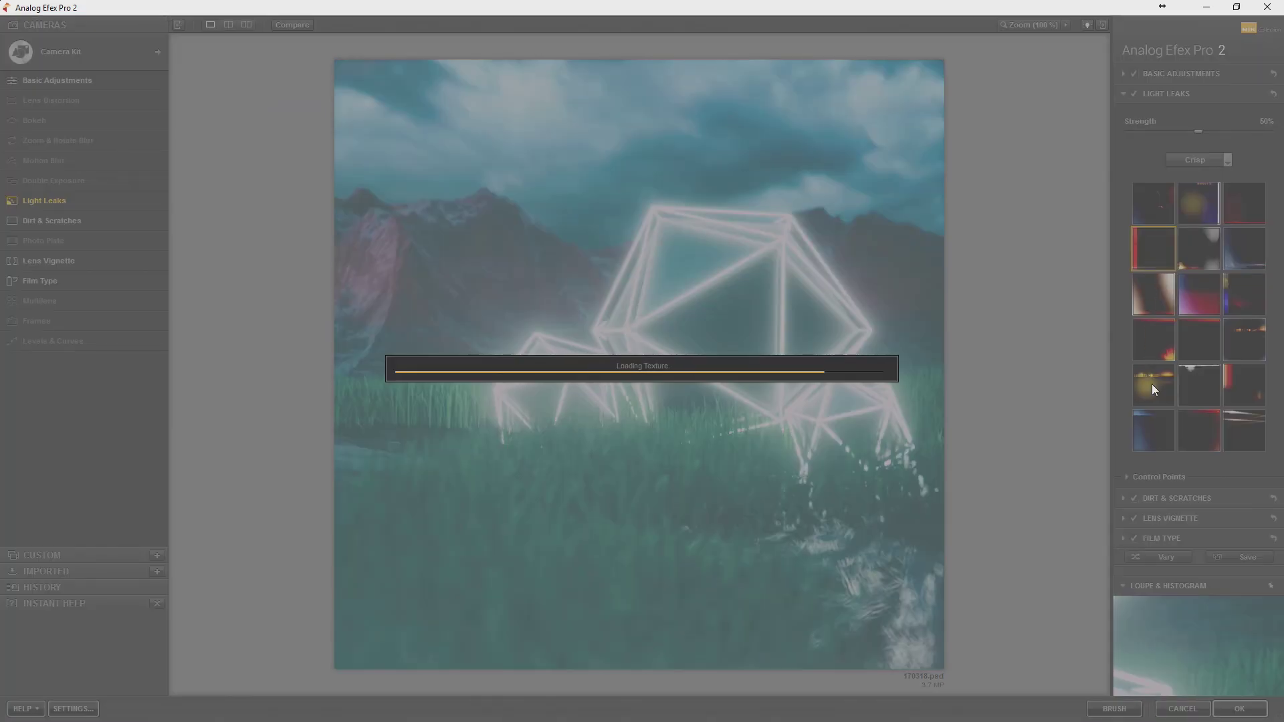
{"action": "left_click", "coordinate": [1151, 428]}
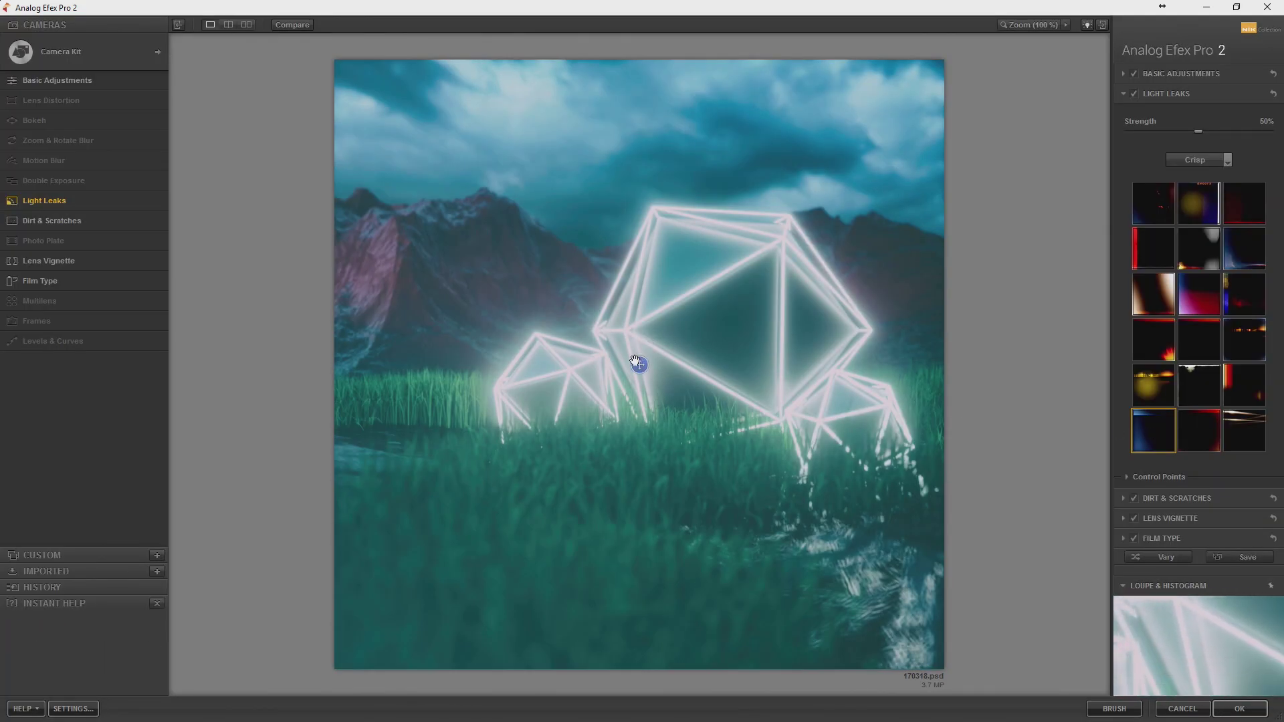
{"action": "left_click", "coordinate": [1198, 429]}
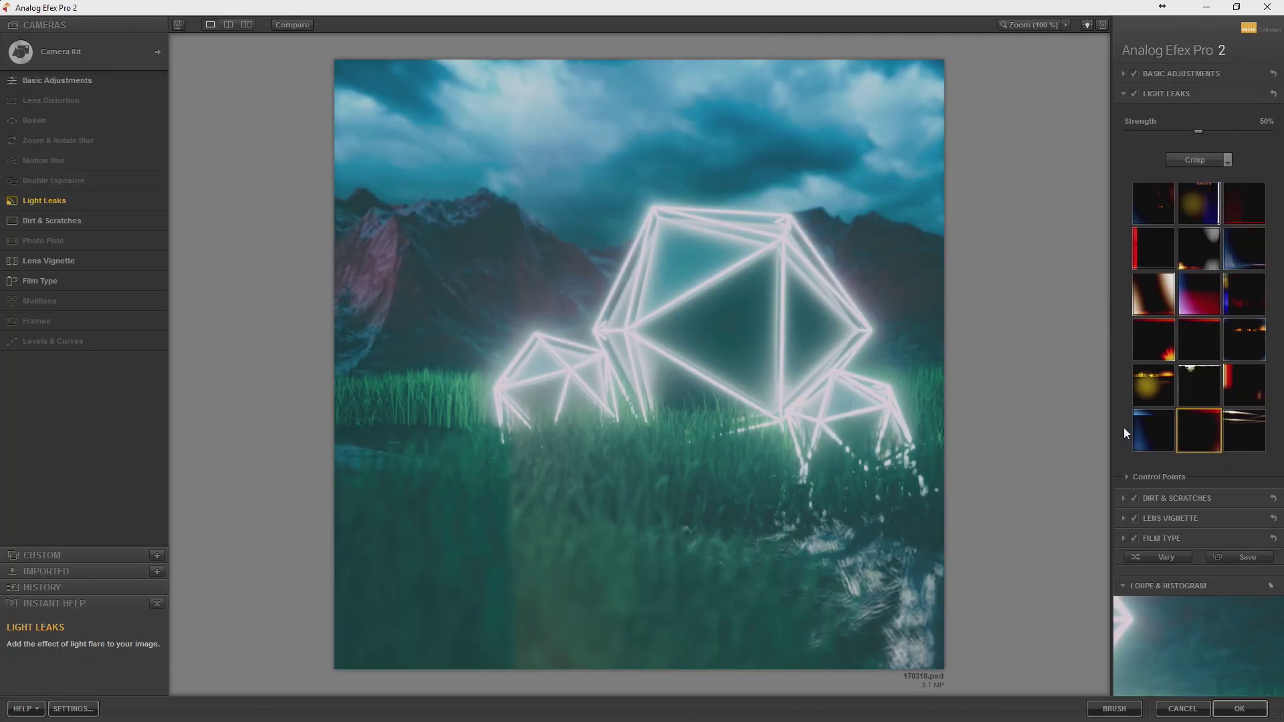
{"action": "left_click_drag", "start_coordinate": [791, 221], "coordinate": [130, 106]}
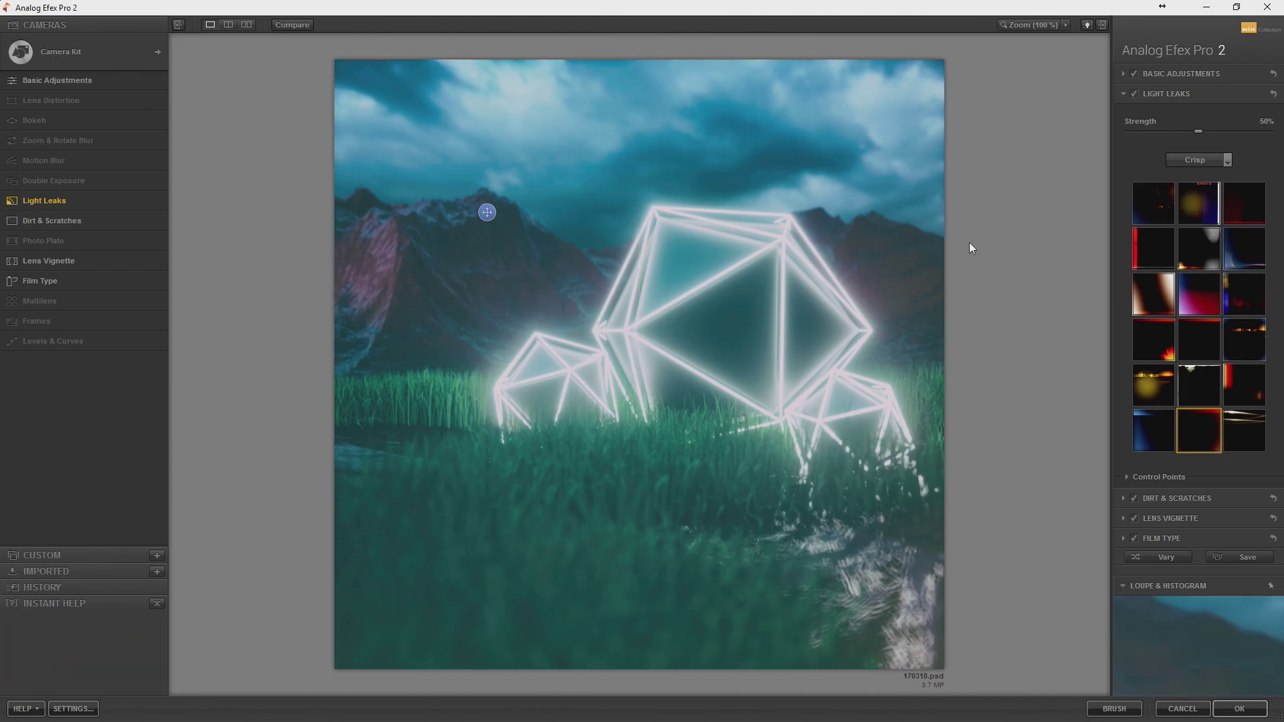
{"action": "left_click", "coordinate": [1231, 424]}
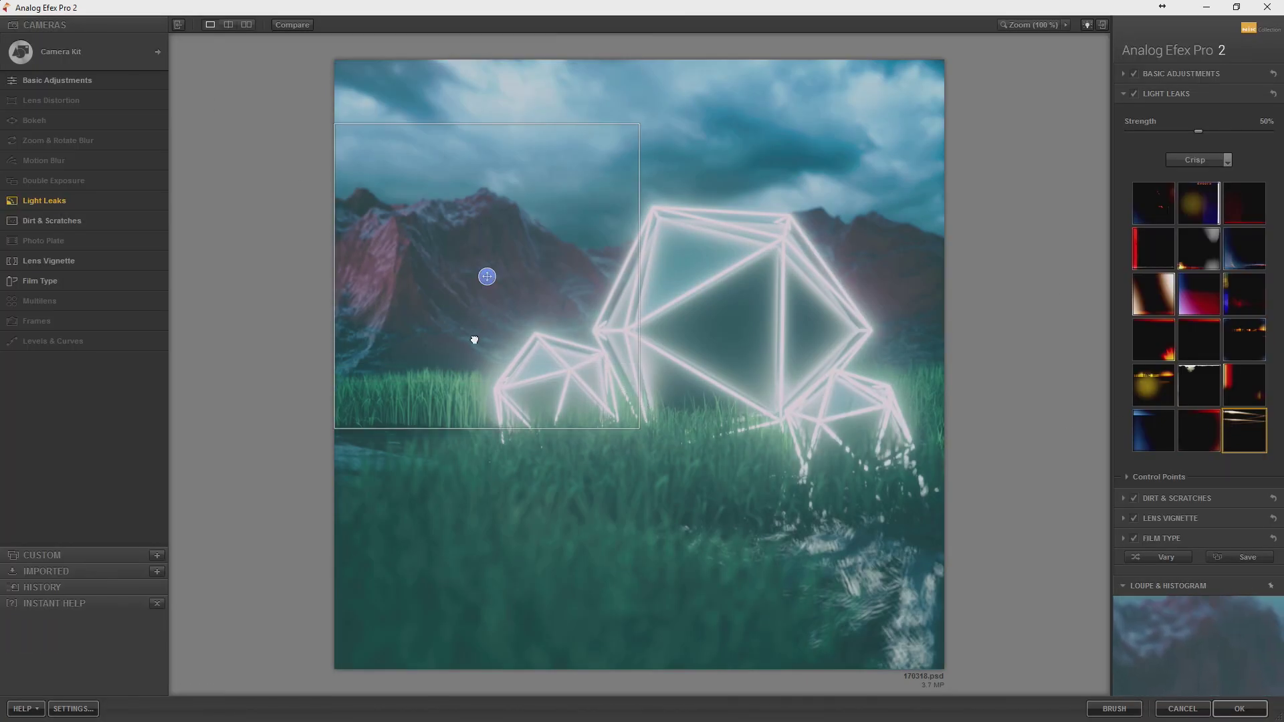
{"action": "mouse_move", "coordinate": [475, 244]}
{"action": "left_mouse_down"}
{"action": "mouse_move", "coordinate": [430, 564]}
{"action": "mouse_move", "coordinate": [409, 229]}
{"action": "mouse_move", "coordinate": [404, 382]}
{"action": "left_mouse_up"}
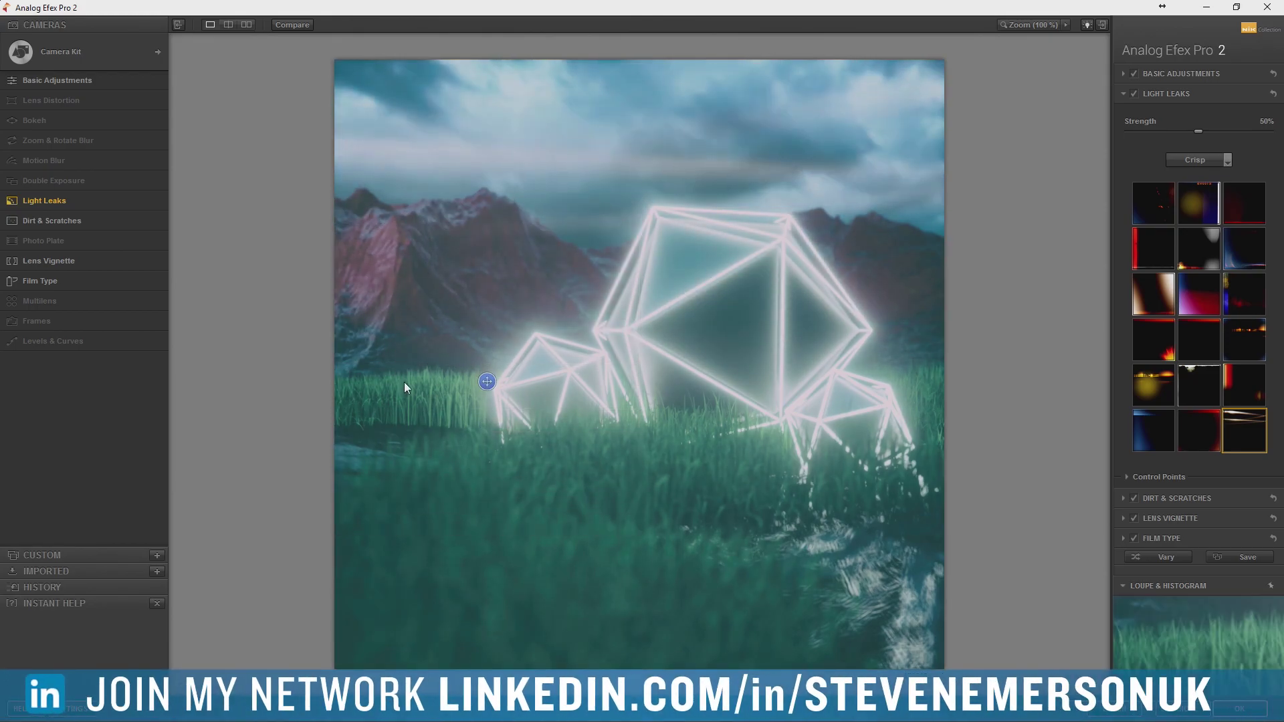
Choose the Soft set's dark red spot light leak, reposition it, and apply the look.
{"action": "left_click", "coordinate": [1196, 160]}
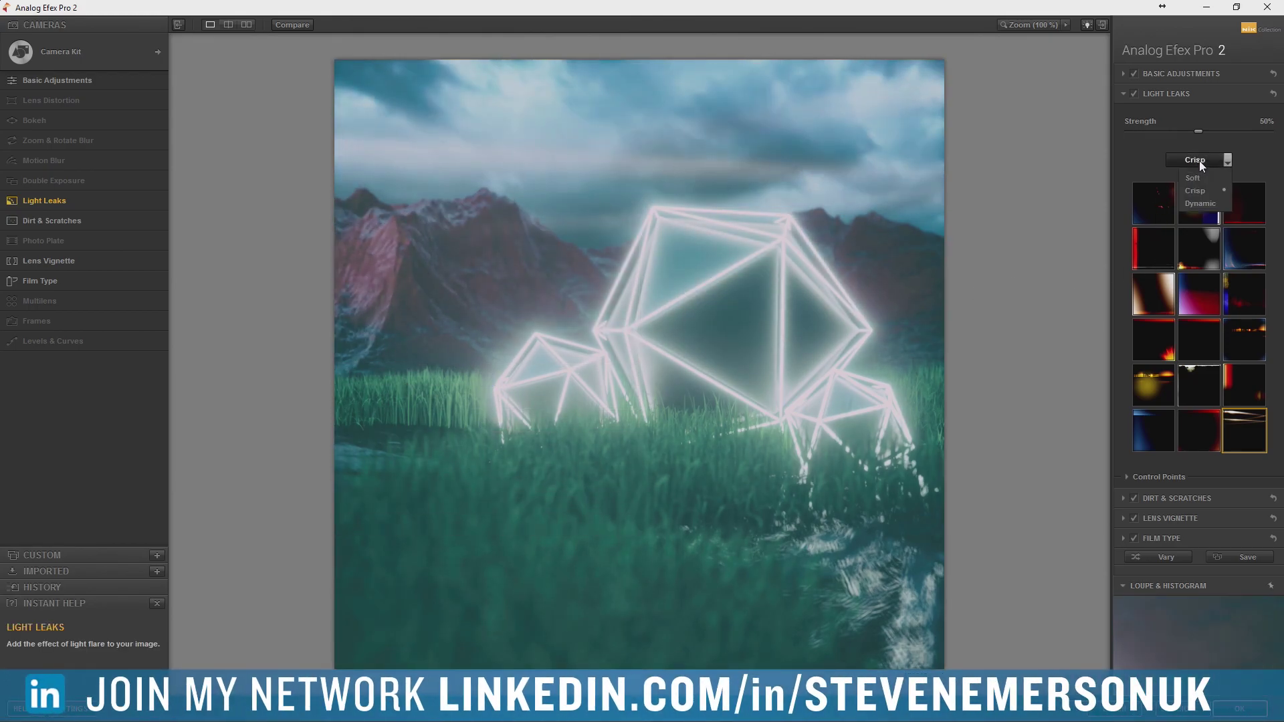
{"action": "left_click", "coordinate": [1197, 176]}
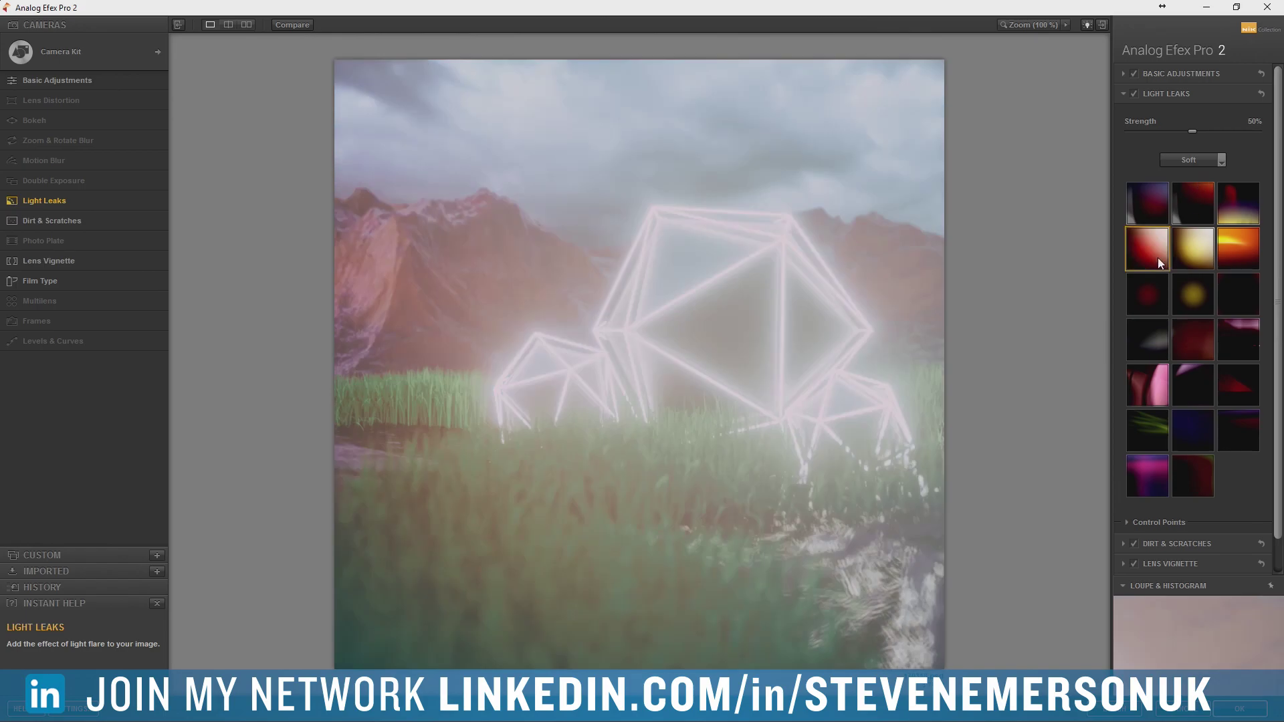
{"action": "left_click", "coordinate": [1154, 211]}
{"action": "left_click", "coordinate": [1200, 214]}
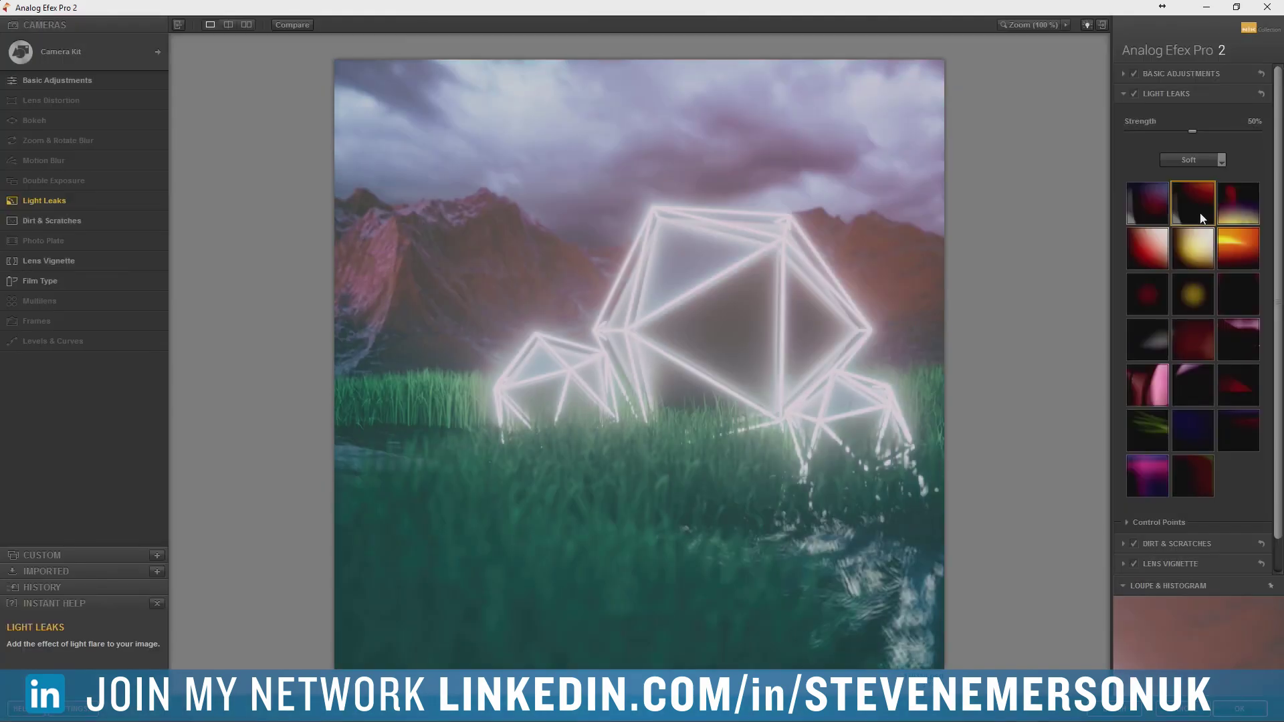
{"action": "left_click", "coordinate": [1158, 211]}
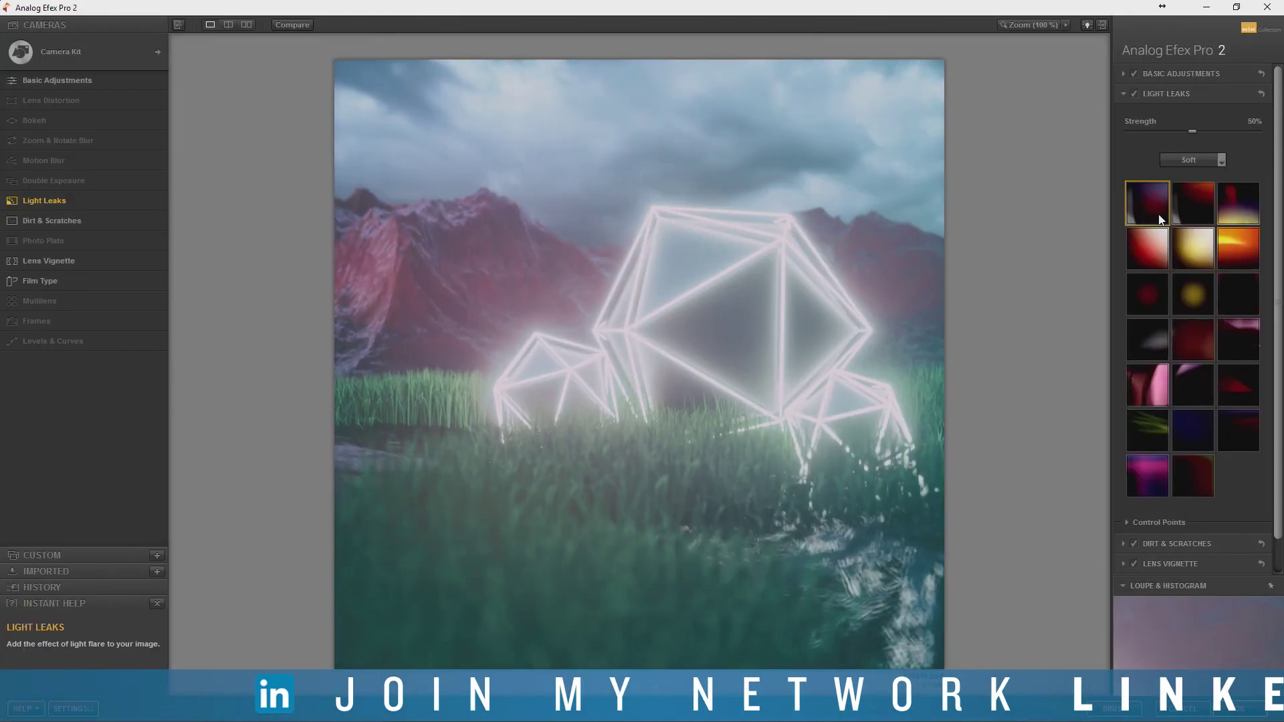
{"action": "left_click", "coordinate": [1143, 309]}
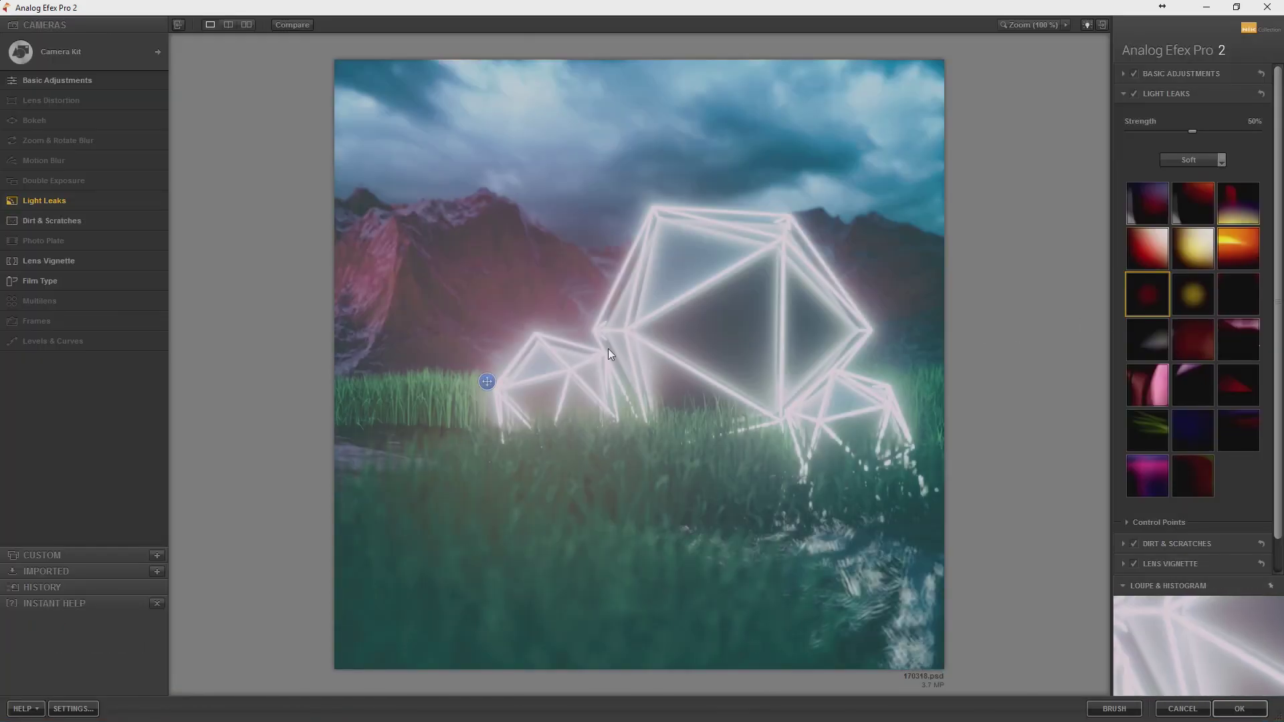
{"action": "mouse_move", "coordinate": [633, 392]}
{"action": "left_mouse_down"}
{"action": "mouse_move", "coordinate": [669, 396]}
{"action": "mouse_move", "coordinate": [625, 367]}
{"action": "mouse_move", "coordinate": [661, 379]}
{"action": "left_mouse_up"}
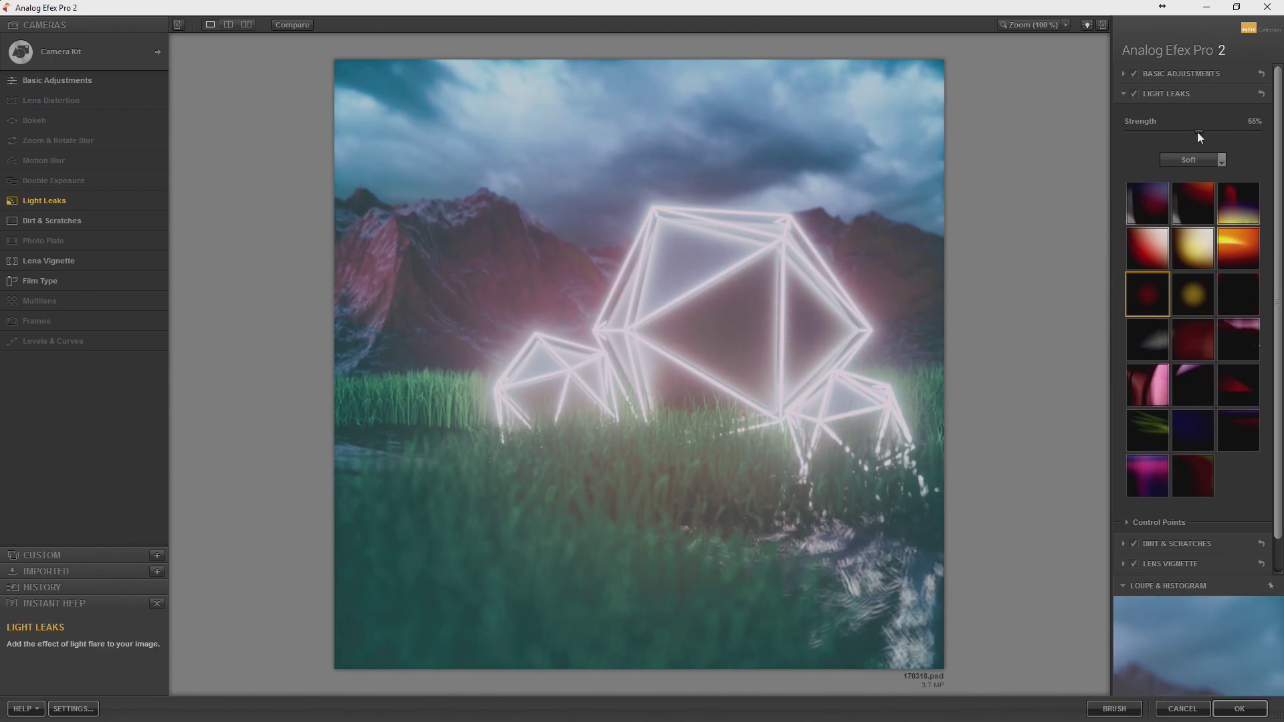
{"action": "left_click", "coordinate": [1238, 709]}
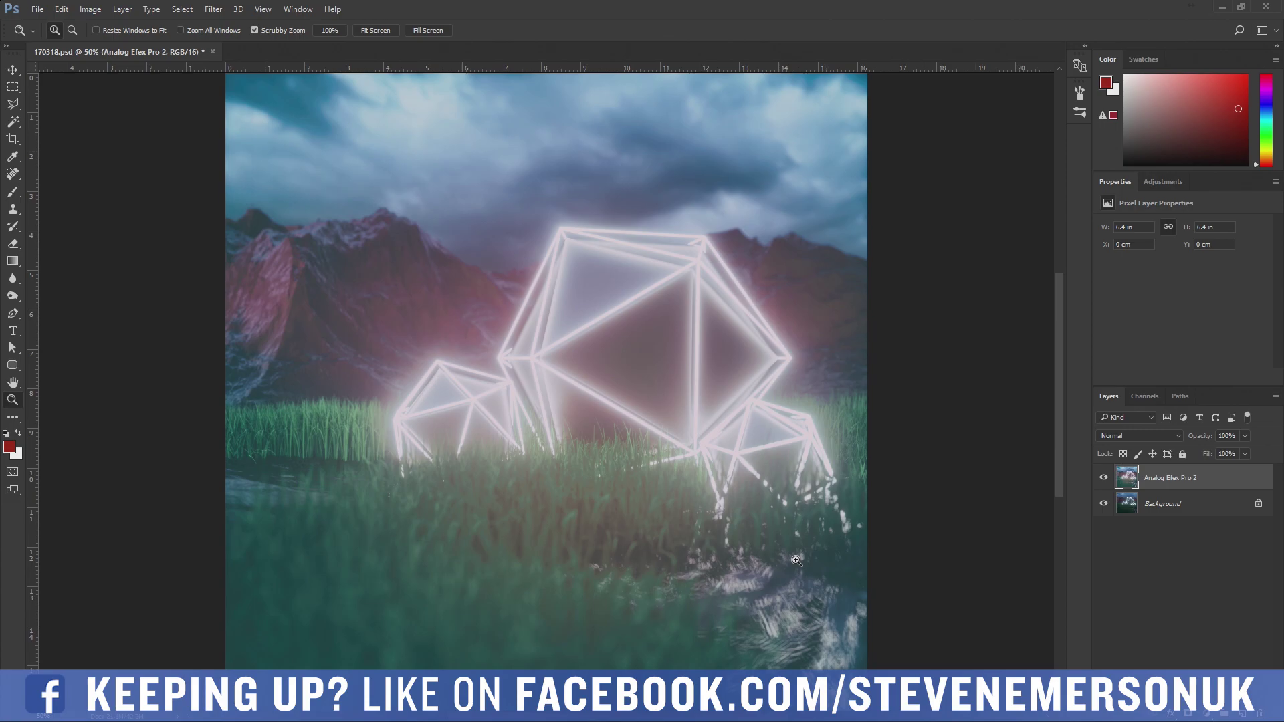
Open Photoshop's Layer > New Adjustment Layer submenu.
{"action": "left_click", "coordinate": [134, 10]}
{"action": "mouse_move", "coordinate": [161, 157]}
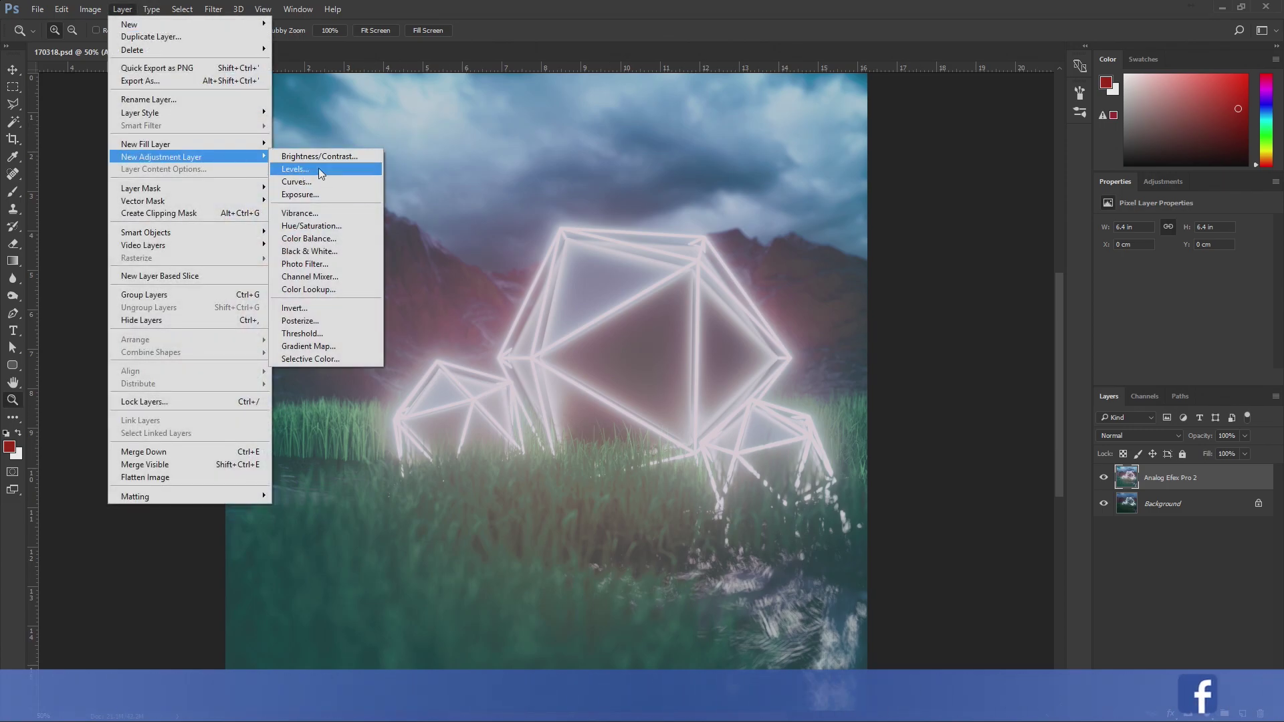
Add Levels 1 and Curves 1 adjustment layers and apply Auto in Levels.
{"action": "left_click", "coordinate": [319, 169]}
{"action": "key", "text": "Return"}
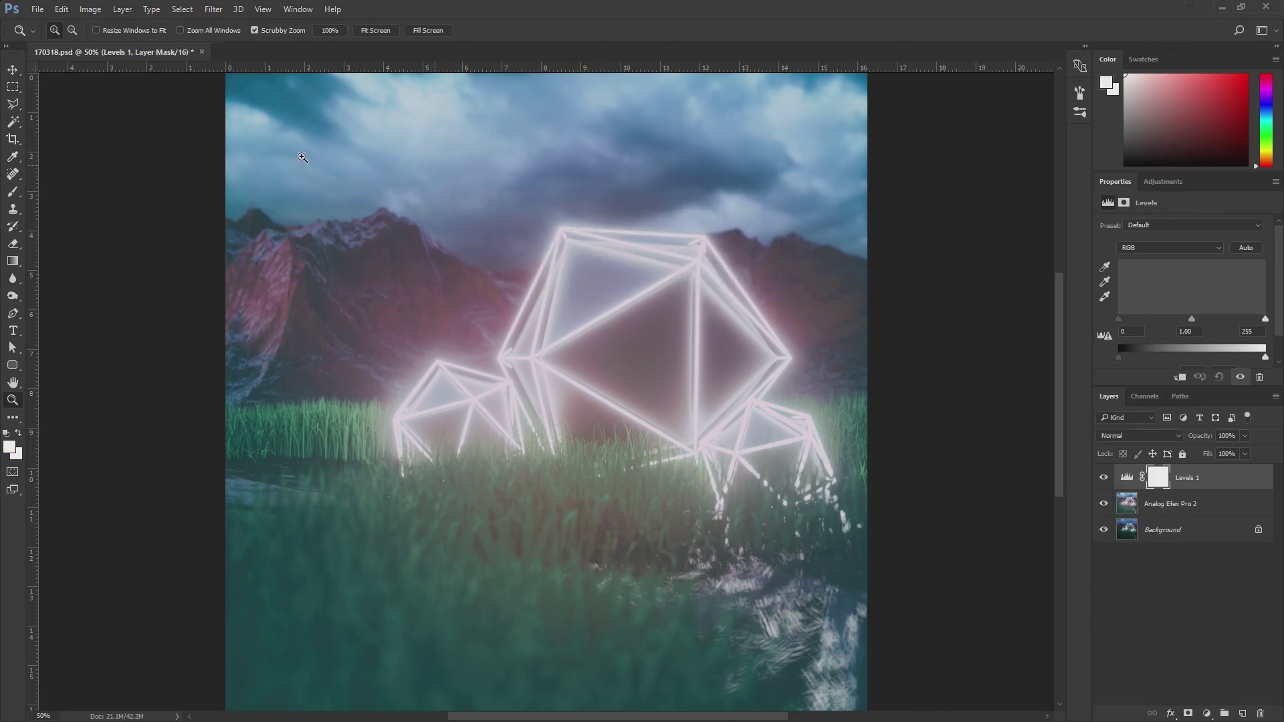
{"action": "left_click", "coordinate": [122, 9]}
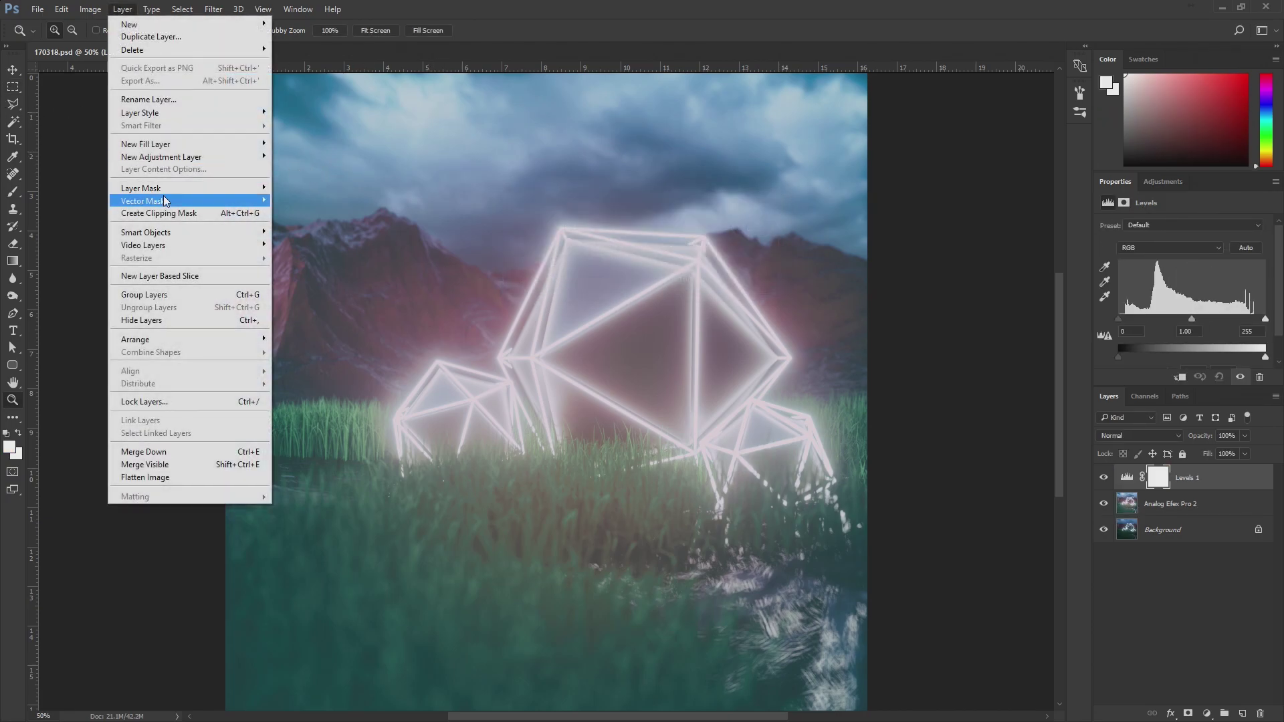
{"action": "mouse_move", "coordinate": [160, 157]}
{"action": "left_click", "coordinate": [345, 182]}
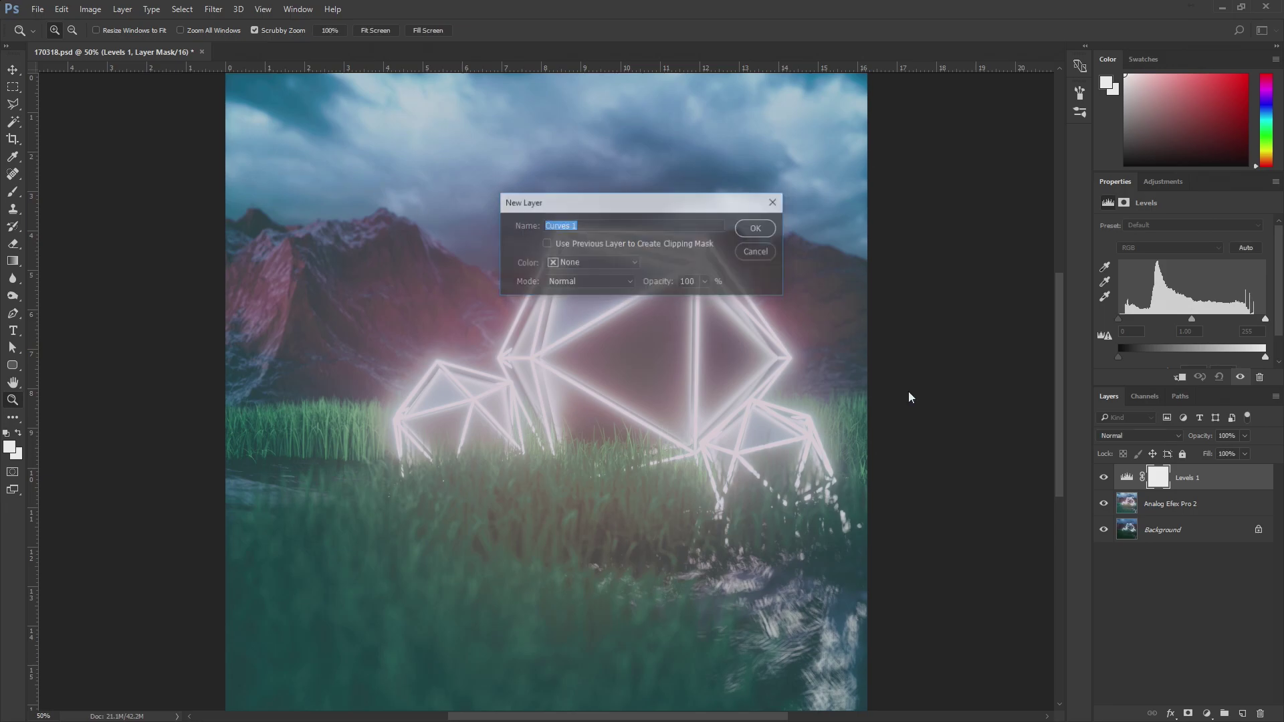
{"action": "key", "text": "Return"}
{"action": "left_click", "coordinate": [1187, 503]}
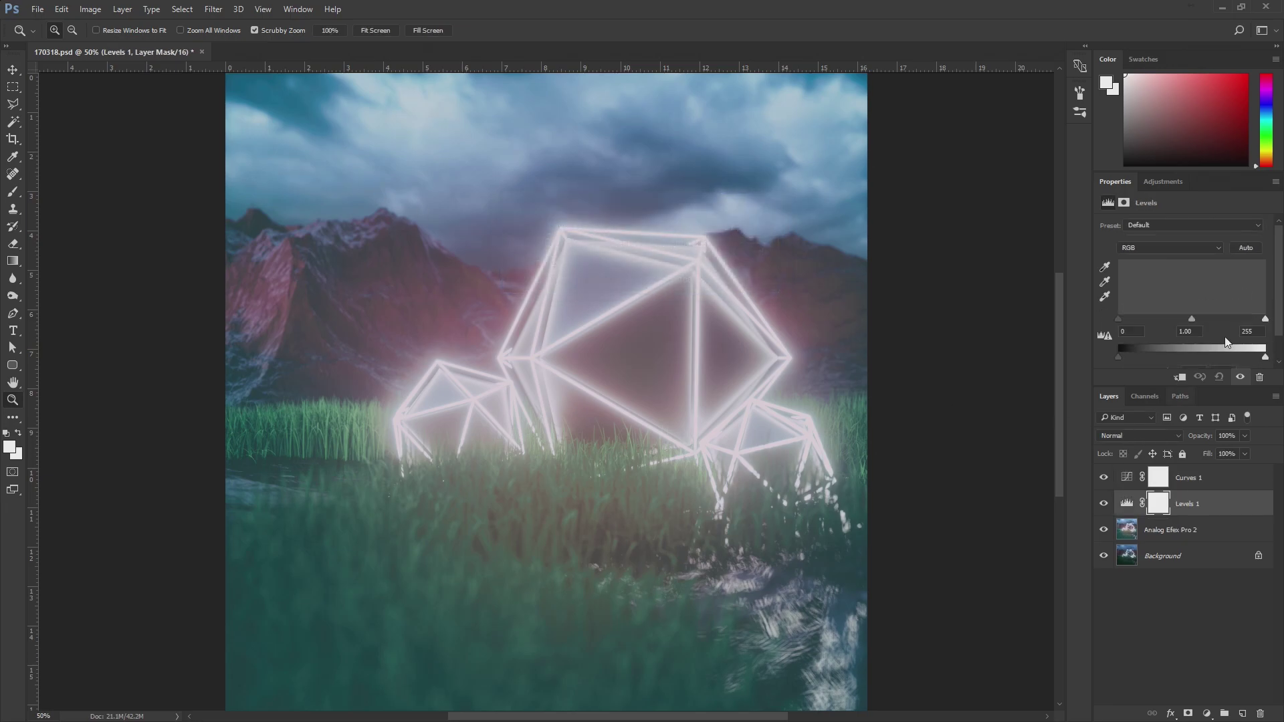
{"action": "left_click", "coordinate": [1242, 248]}
Shape an S-curve in Curves 1 and raise the Levels midtone to 1.26.
{"action": "left_click", "coordinate": [1134, 478]}
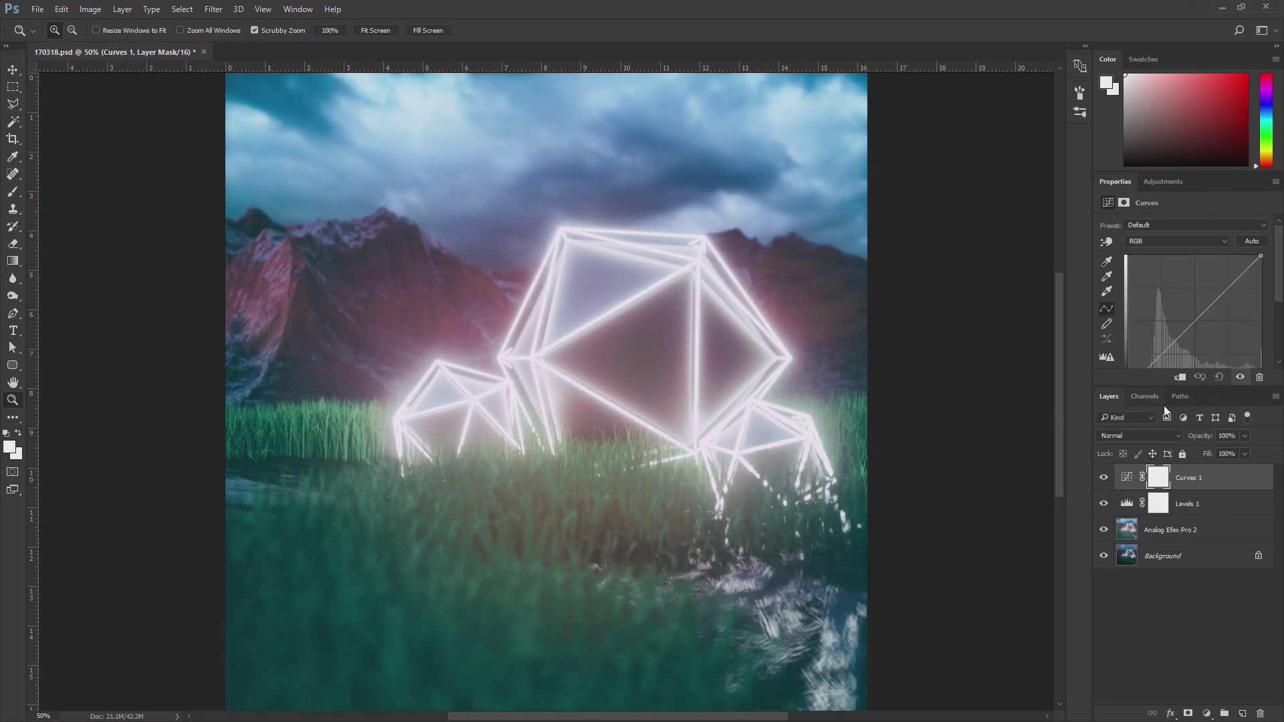
{"action": "left_click_drag", "start_coordinate": [1187, 170], "coordinate": [1194, 143]}
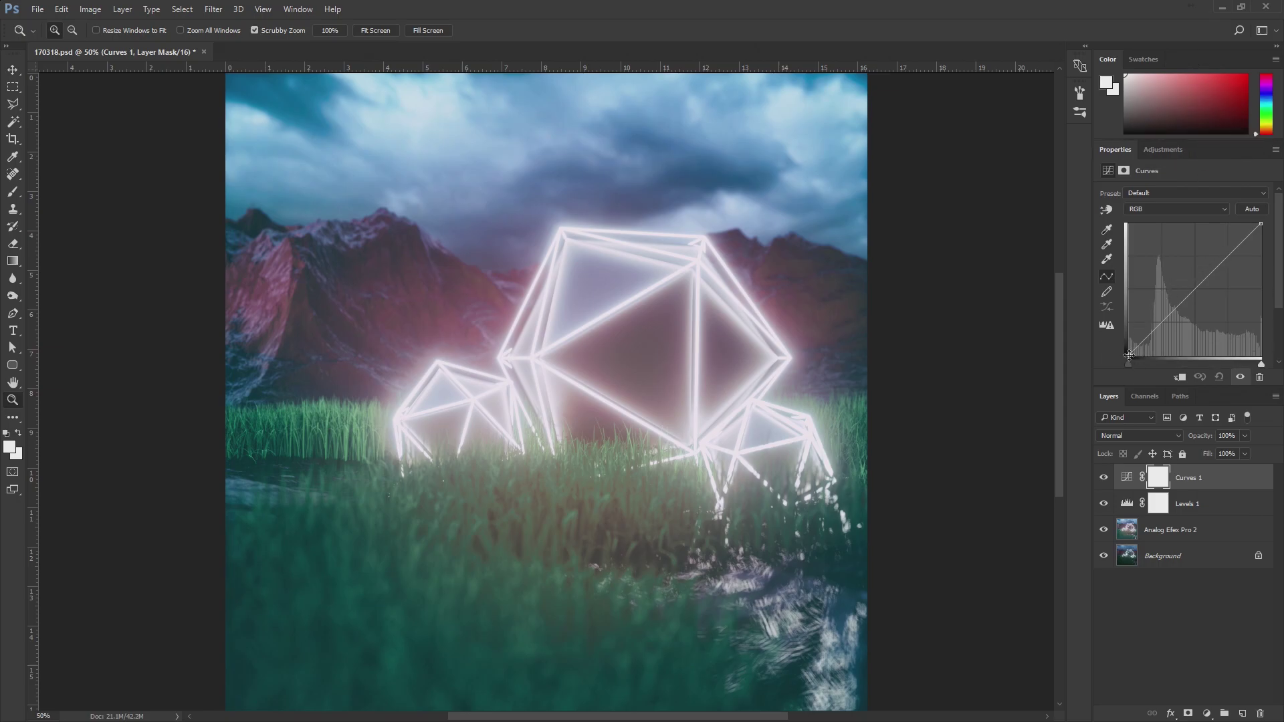
{"action": "left_click_drag", "start_coordinate": [1129, 354], "coordinate": [1200, 285]}
{"action": "left_click", "coordinate": [1227, 255]}
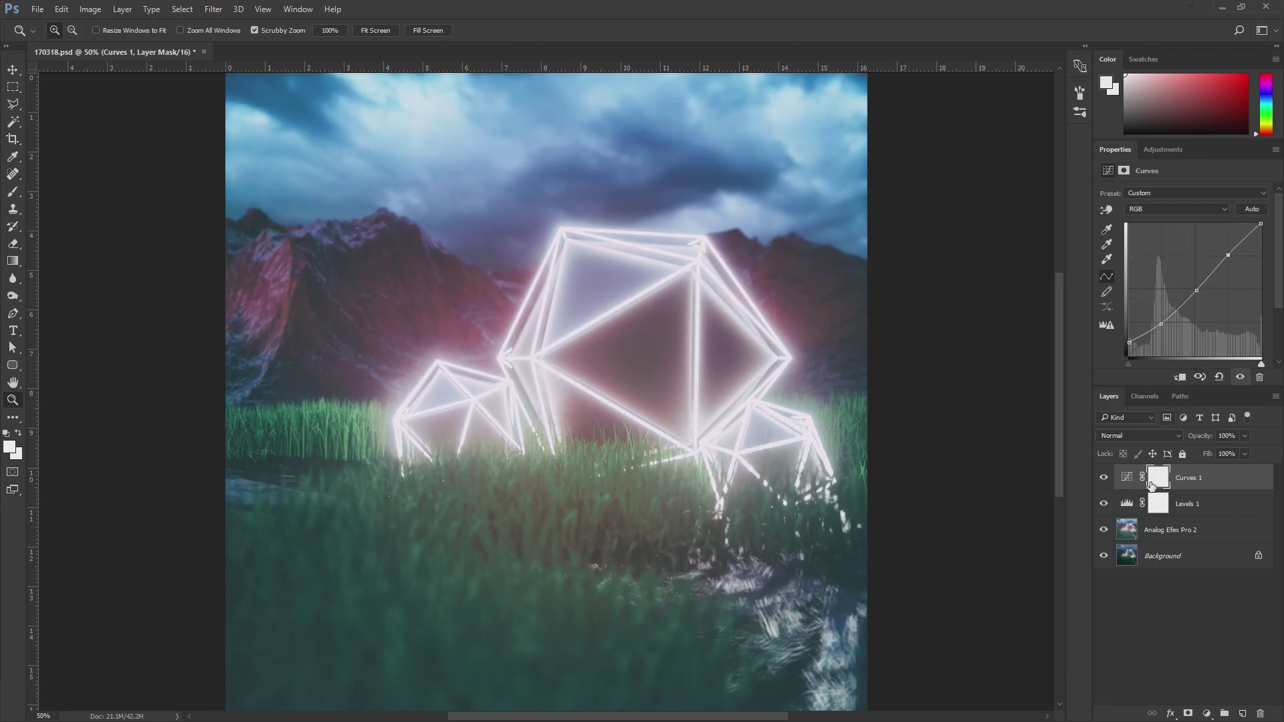
{"action": "left_click", "coordinate": [1129, 511]}
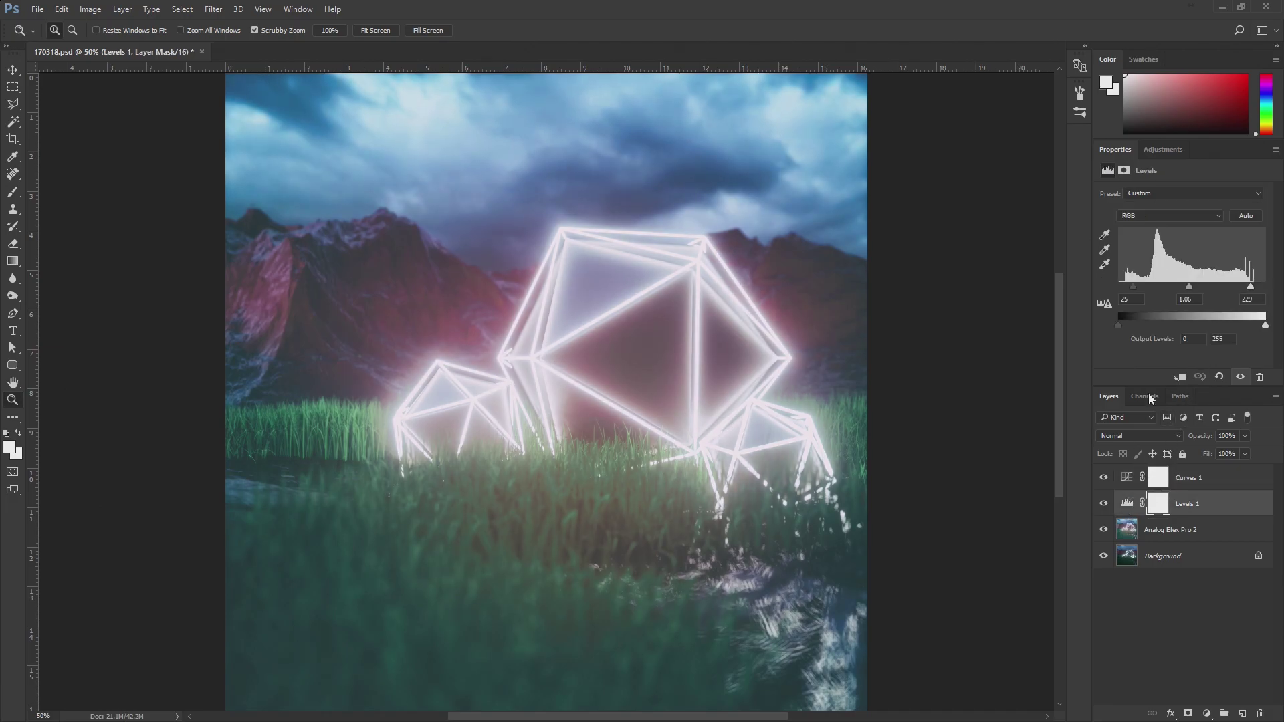
{"action": "left_click", "coordinate": [1120, 477]}
{"action": "mouse_move", "coordinate": [1163, 318]}
{"action": "left_mouse_down"}
{"action": "mouse_move", "coordinate": [1162, 329]}
{"action": "mouse_move", "coordinate": [1197, 289]}
{"action": "left_mouse_up"}
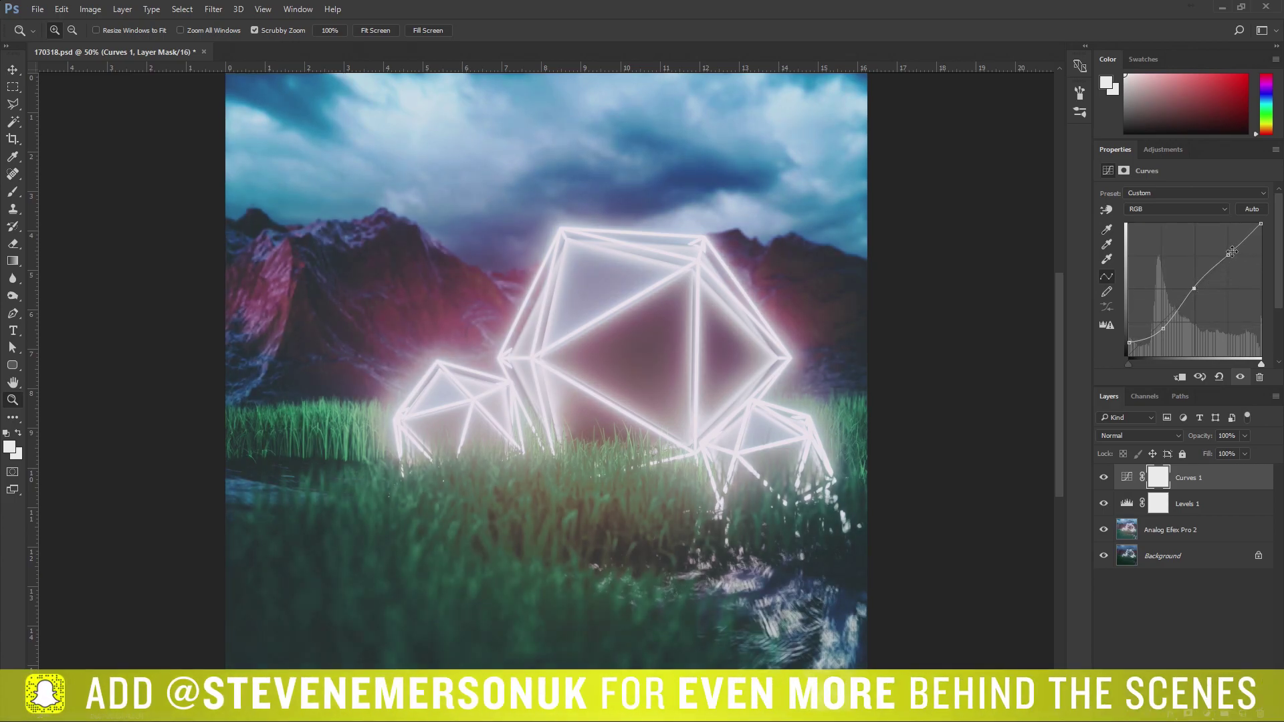
{"action": "left_click_drag", "start_coordinate": [1228, 255], "coordinate": [1224, 253]}
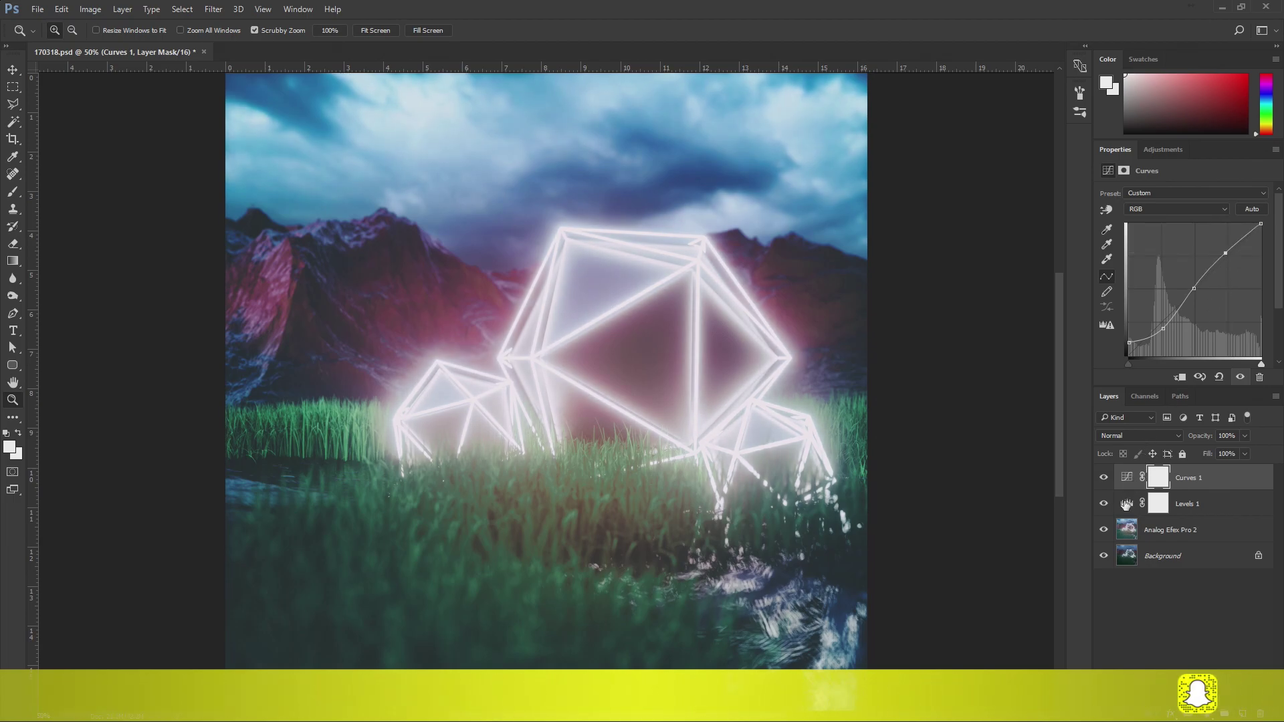
{"action": "left_click", "coordinate": [1188, 503]}
{"action": "left_click_drag", "start_coordinate": [1188, 289], "coordinate": [1185, 288]}
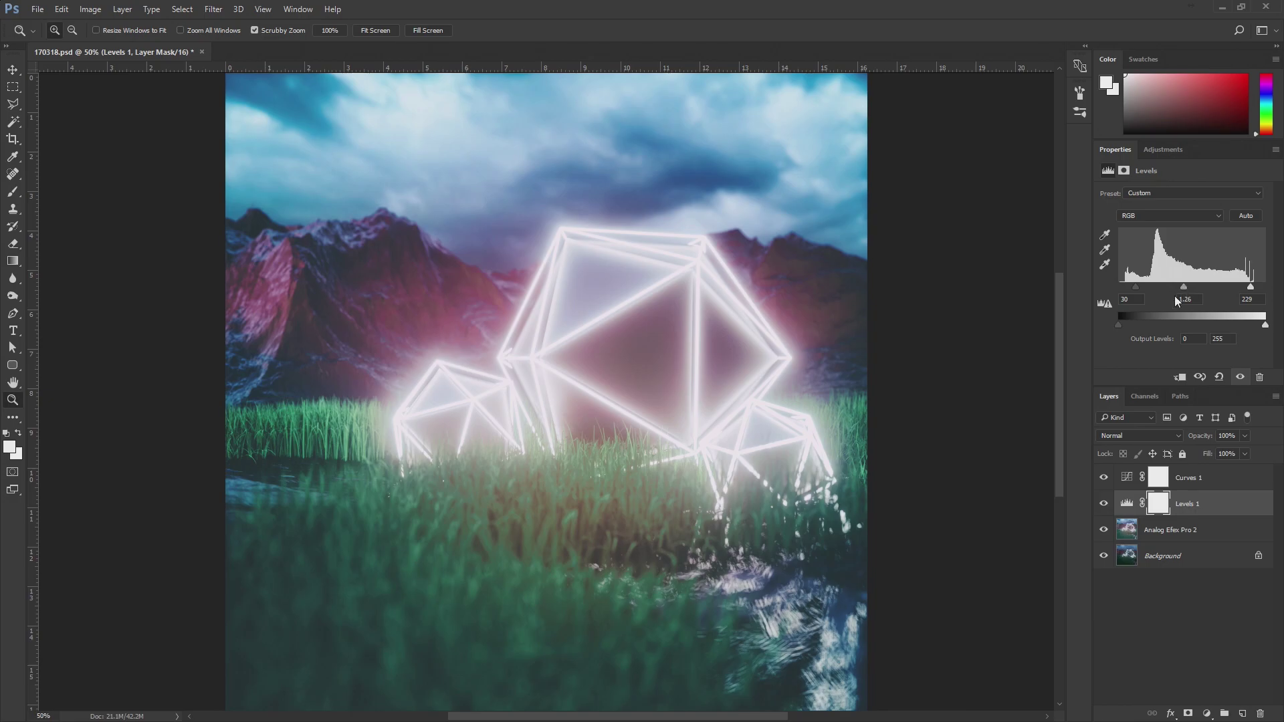
Save the document, export 170318.png via Save for Web into a new 170318 folder, then save again.
{"action": "key", "text": "ctrl+s"}
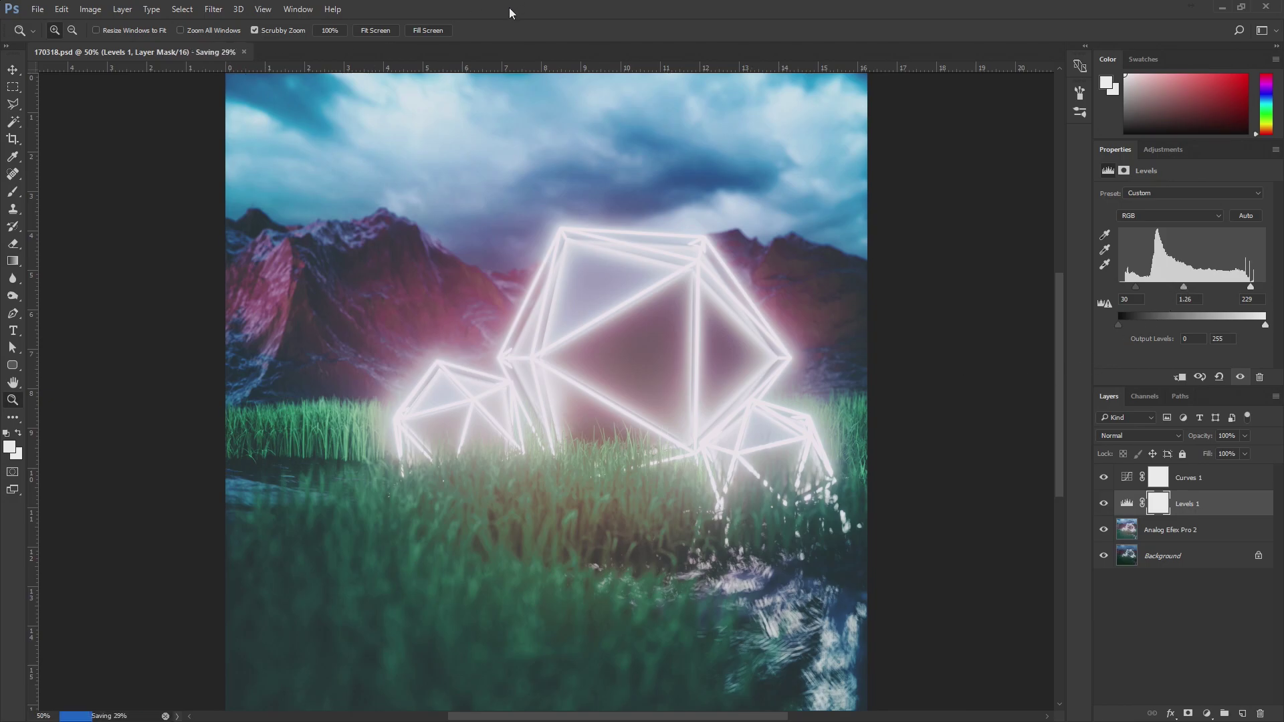
{"action": "key", "text": "ctrl+alt+shift+s"}
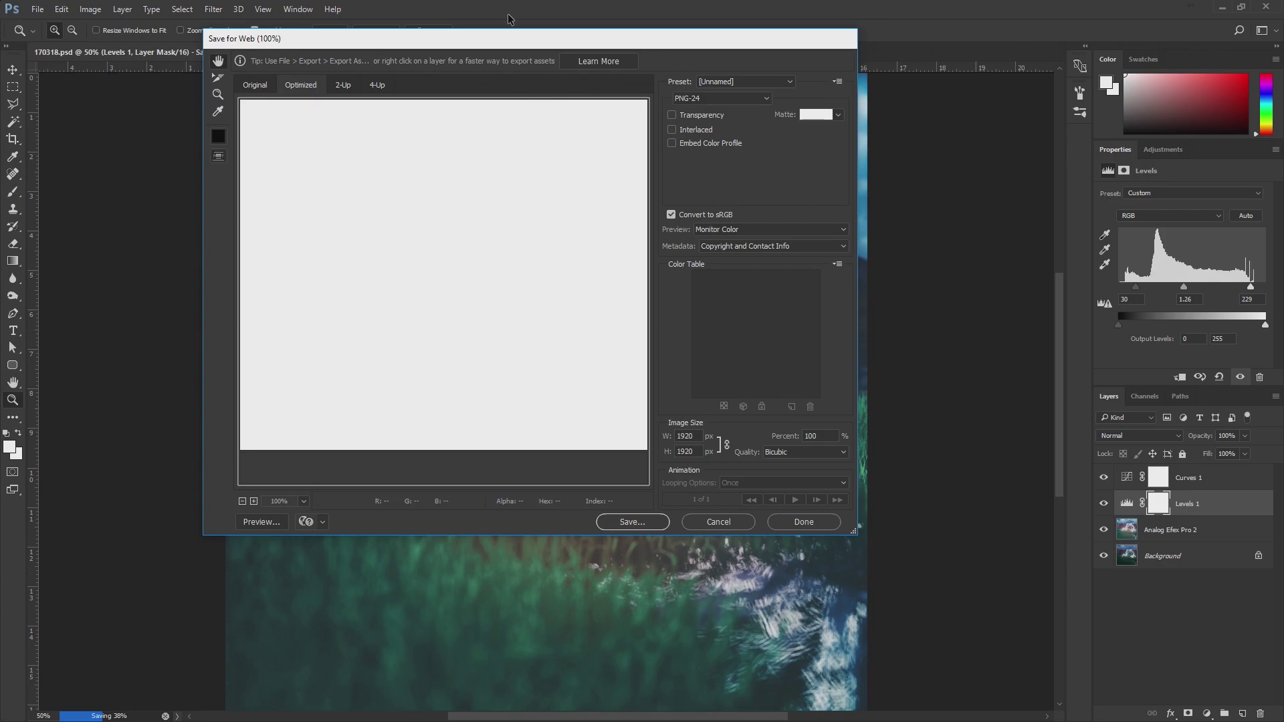
{"action": "key", "text": "Return"}
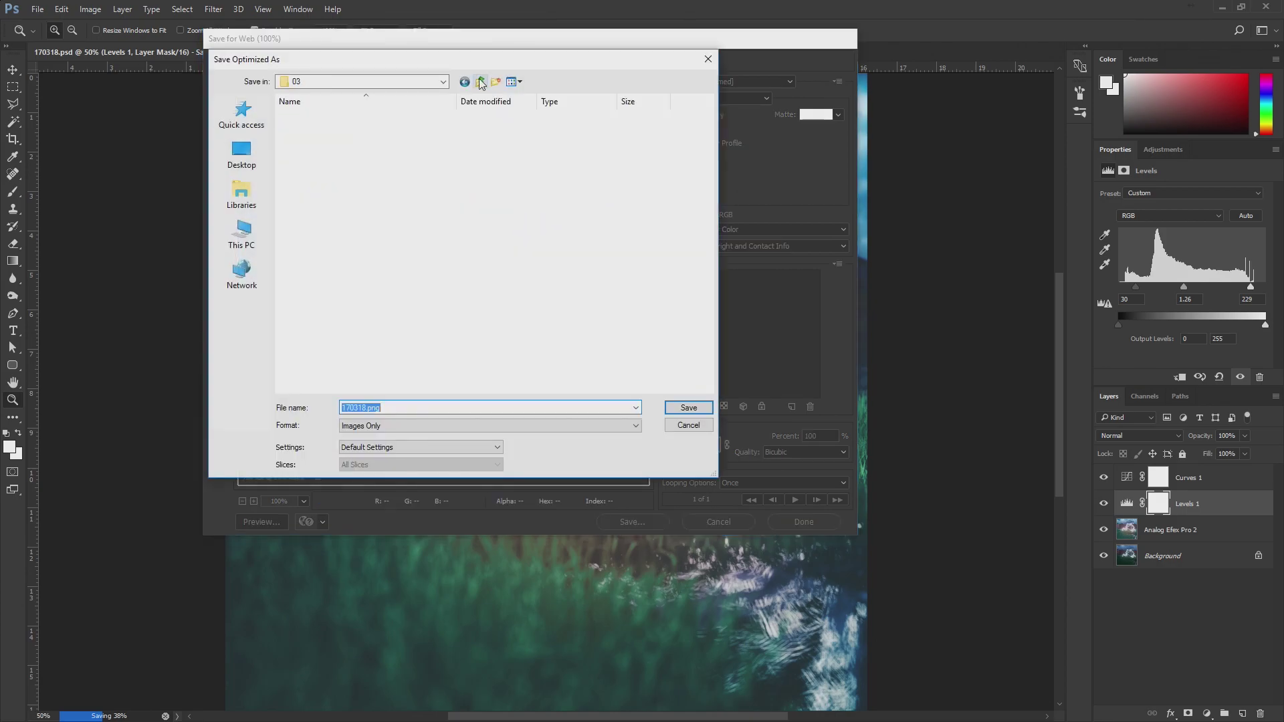
{"action": "left_click", "coordinate": [496, 83]}
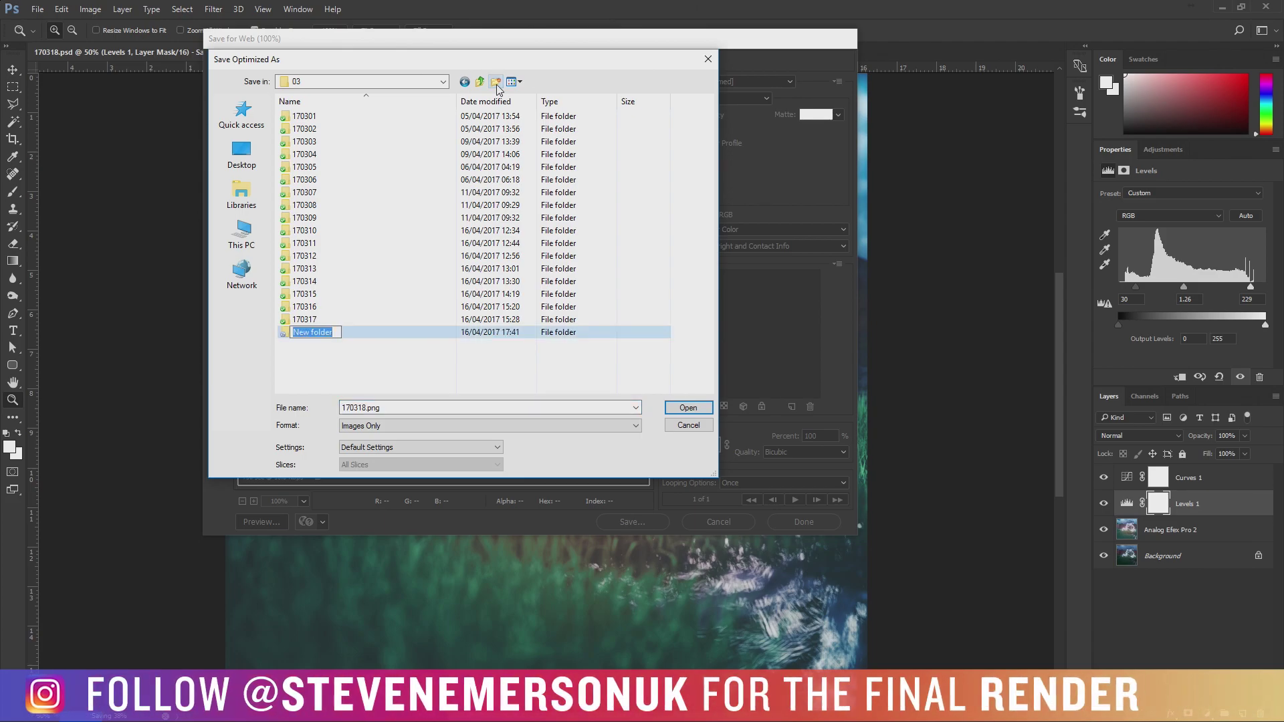
{"action": "type", "text": "170318"}
{"action": "key", "text": "Return"}
{"action": "key", "text": "Return"}
{"action": "left_click", "coordinate": [686, 407]}
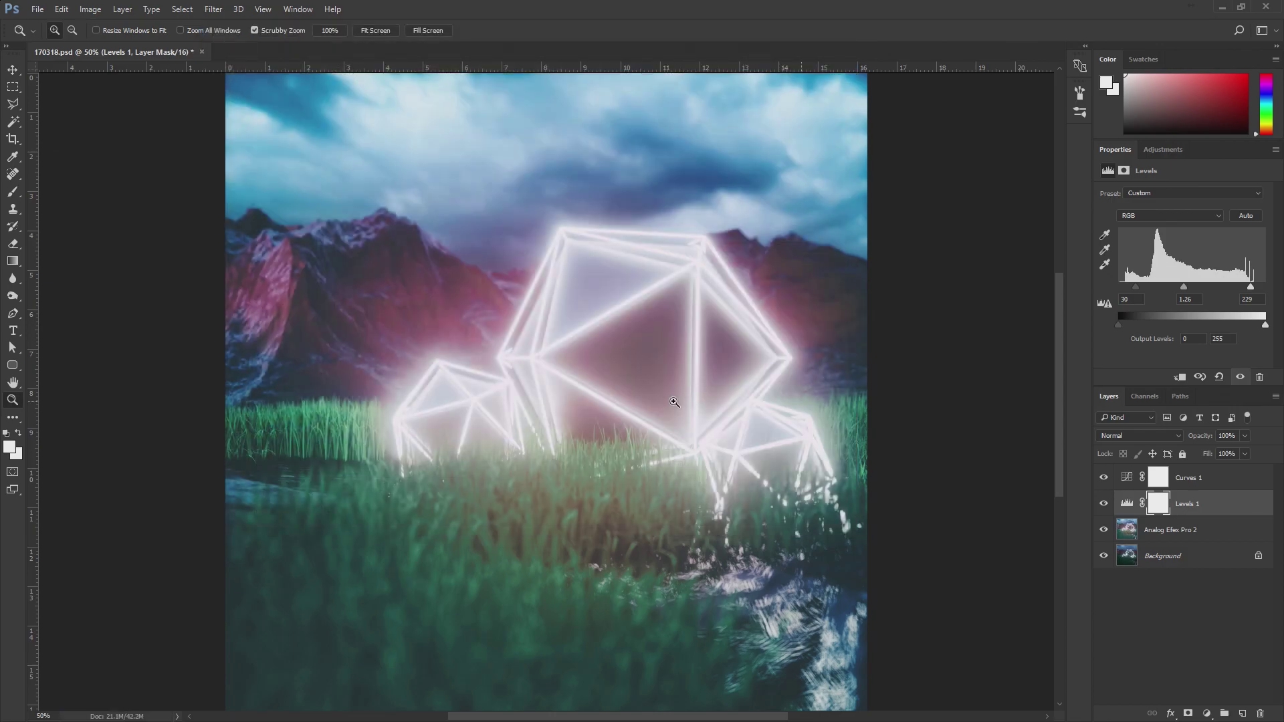
{"action": "key", "text": "ctrl+s"}
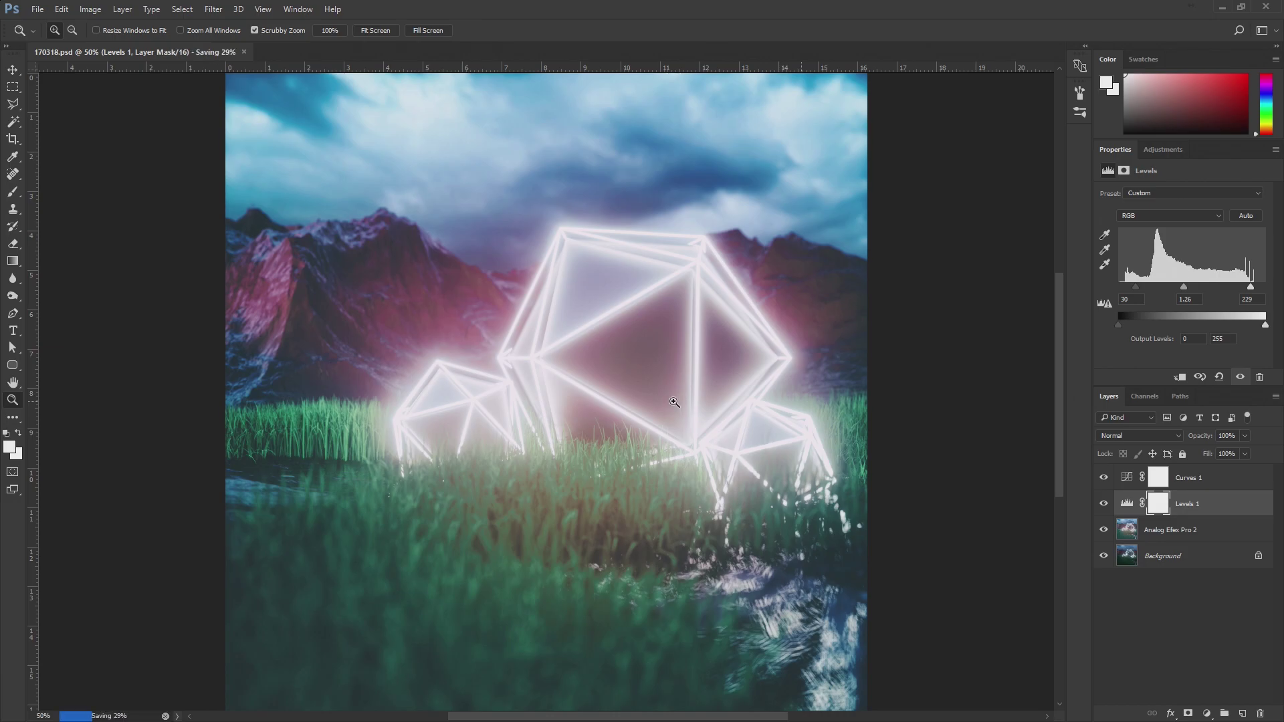